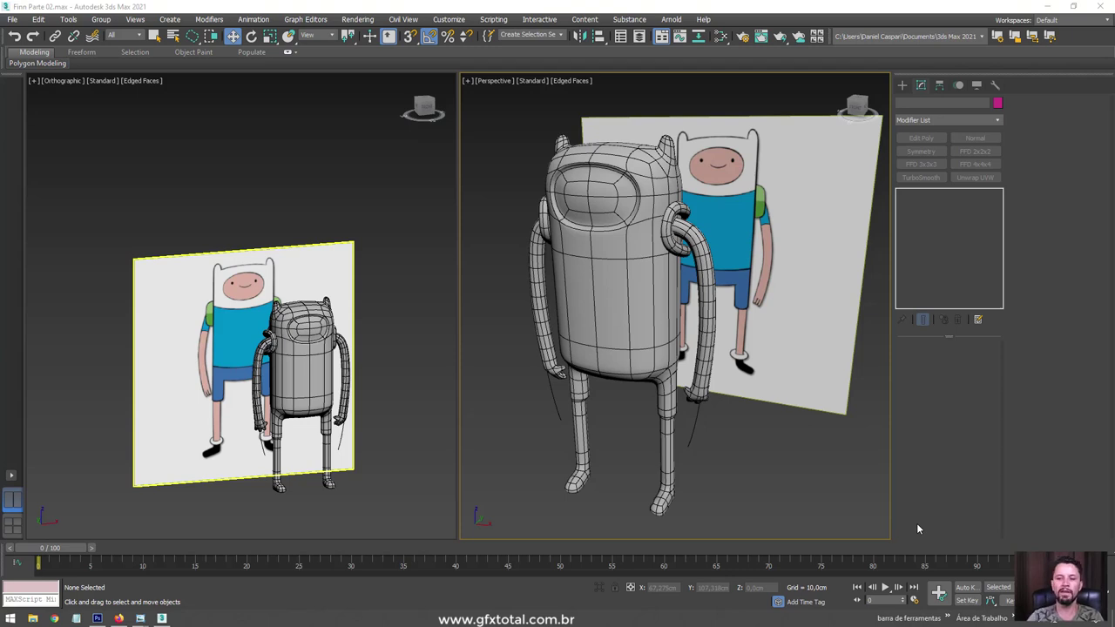
- Draw a large flat plane, Plane002, under the Finn character and reference image
scroll(811, 415, down, 5)
scroll(793, 416, down, 2)
middle_drag(793, 416, 707, 413)
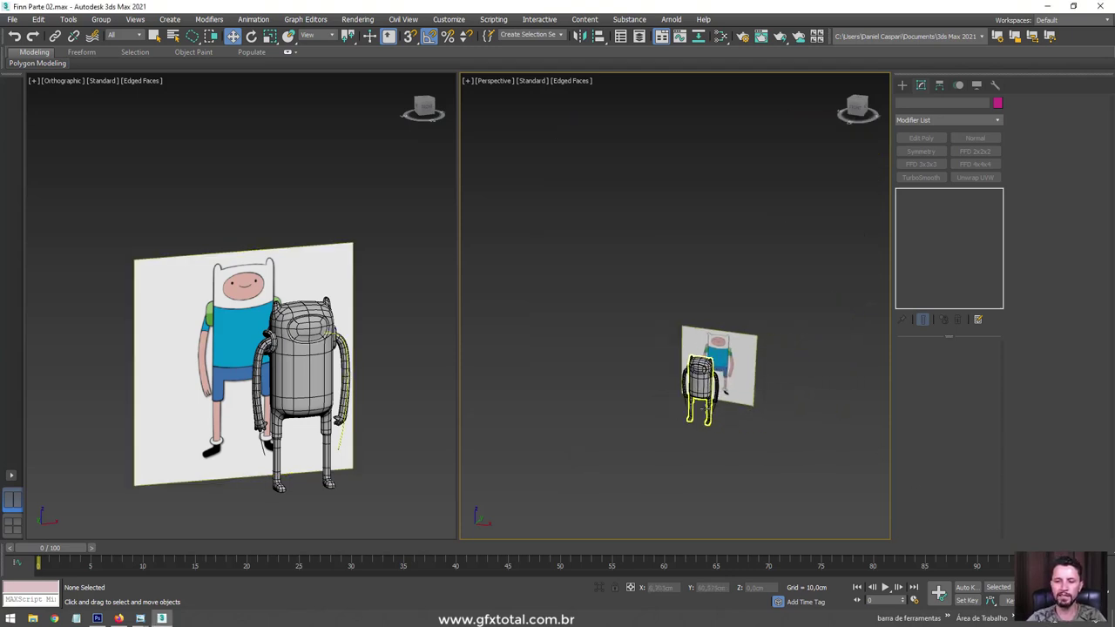
scroll(706, 412, up, 4)
scroll(746, 424, down, 4)
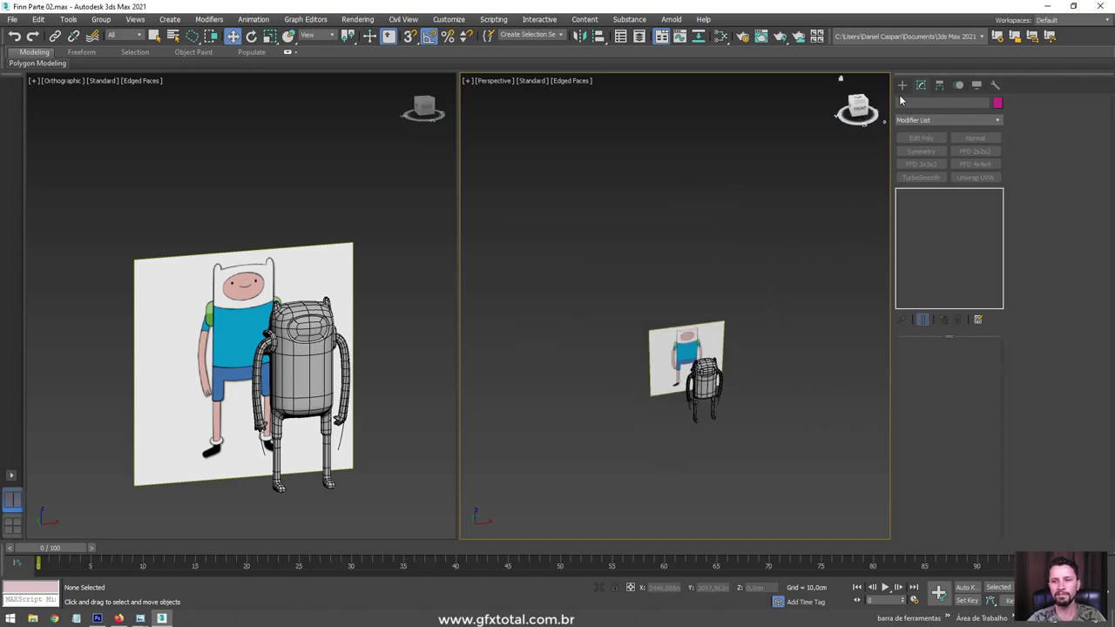
click(903, 84)
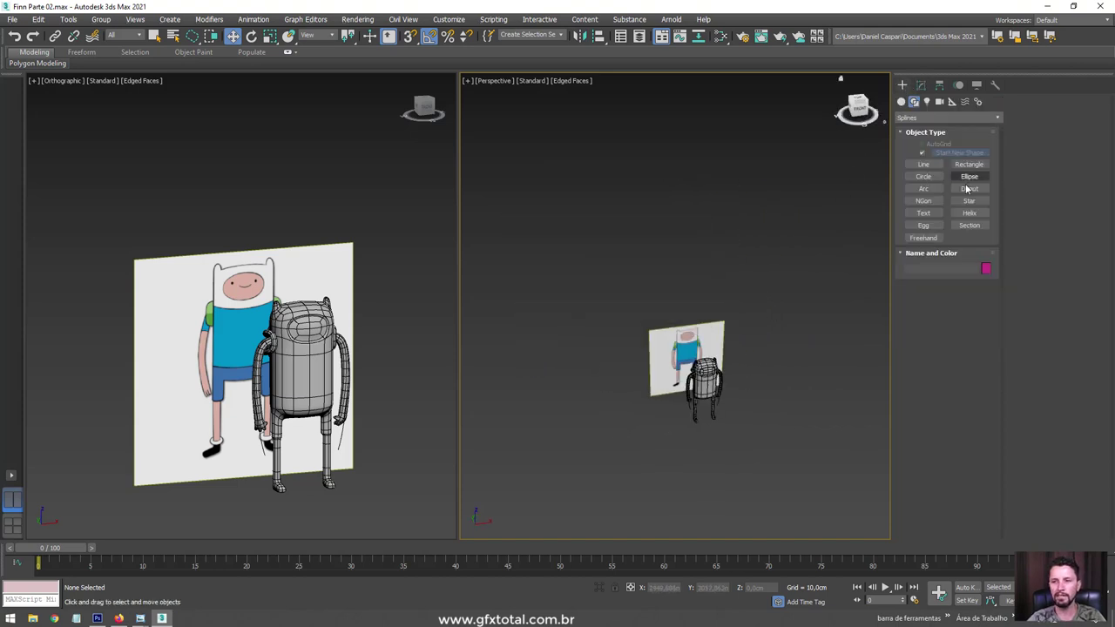
click(902, 101)
click(969, 203)
mouse_move(706, 413)
mouse_down()
mouse_move(751, 433)
mouse_move(804, 419)
mouse_up()
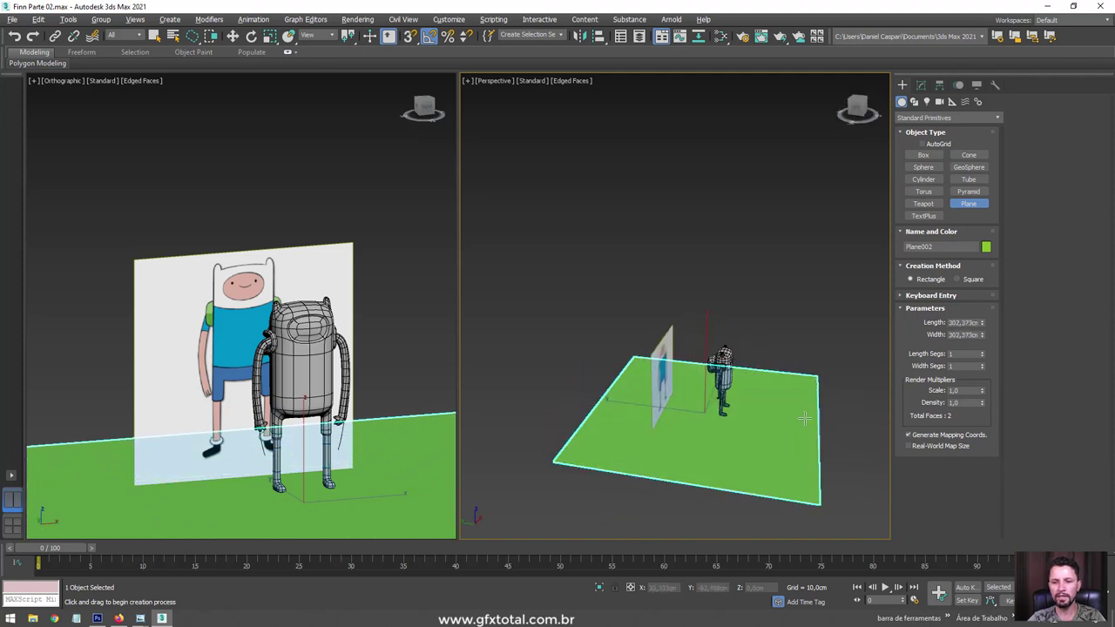
- Orbit to an angled view and add an Edit Poly modifier to the plane
mouse_move(776, 424)
alt+middle_down()
mouse_move(736, 425)
mouse_move(739, 391)
alt+middle_up()
key(F4)
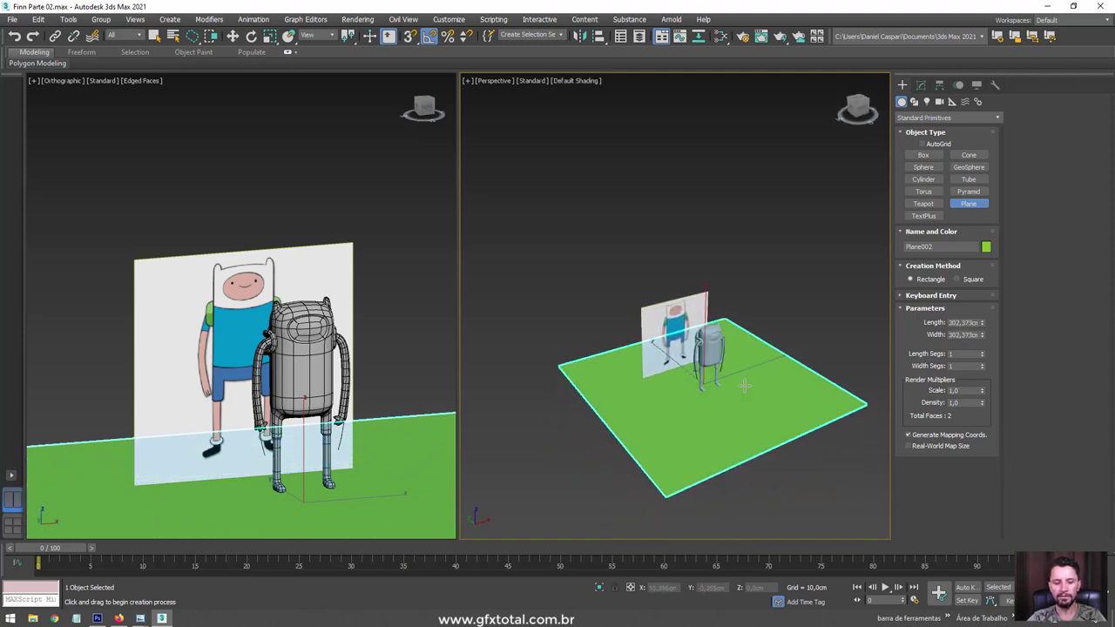
click(920, 85)
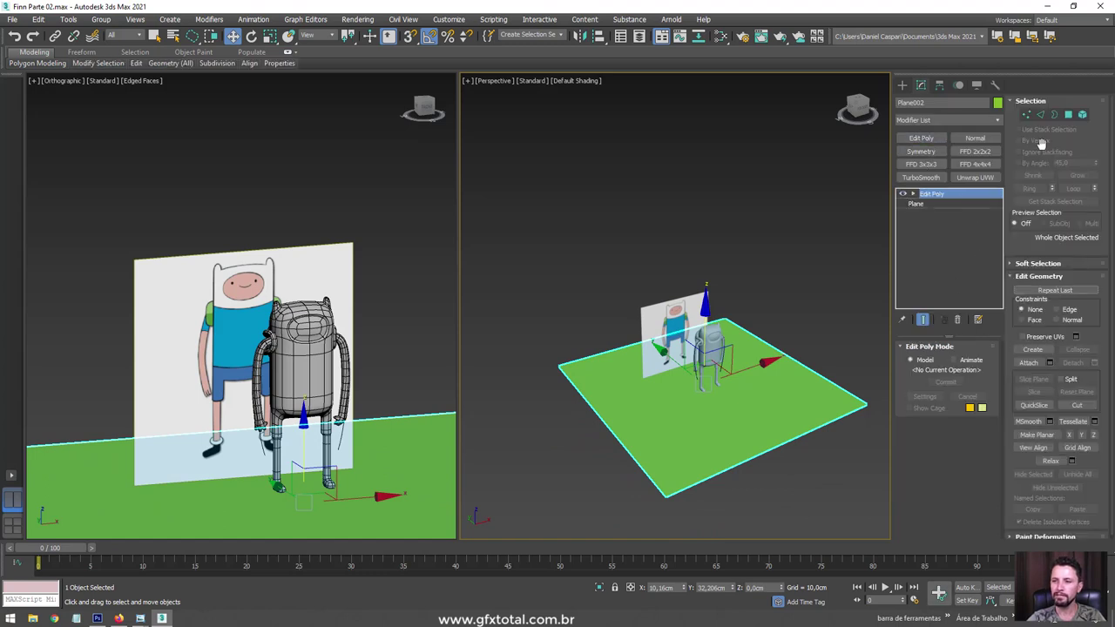
- Shift-drag the plane's back edge up on Z to form a back wall
click(1040, 114)
click(670, 350)
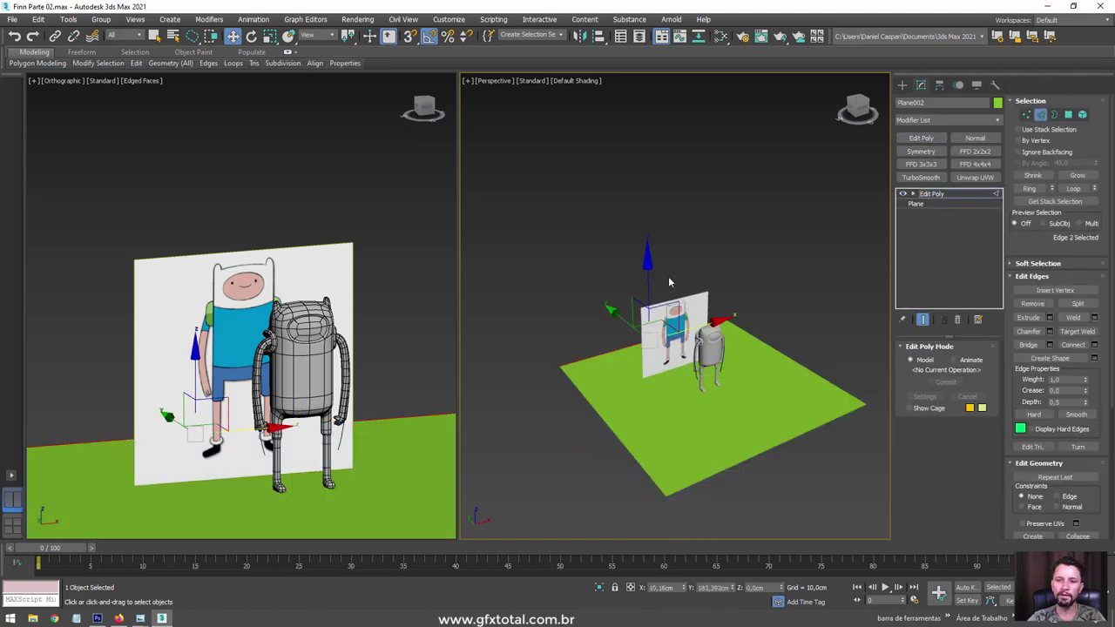
shift+drag(647, 266, 645, 130)
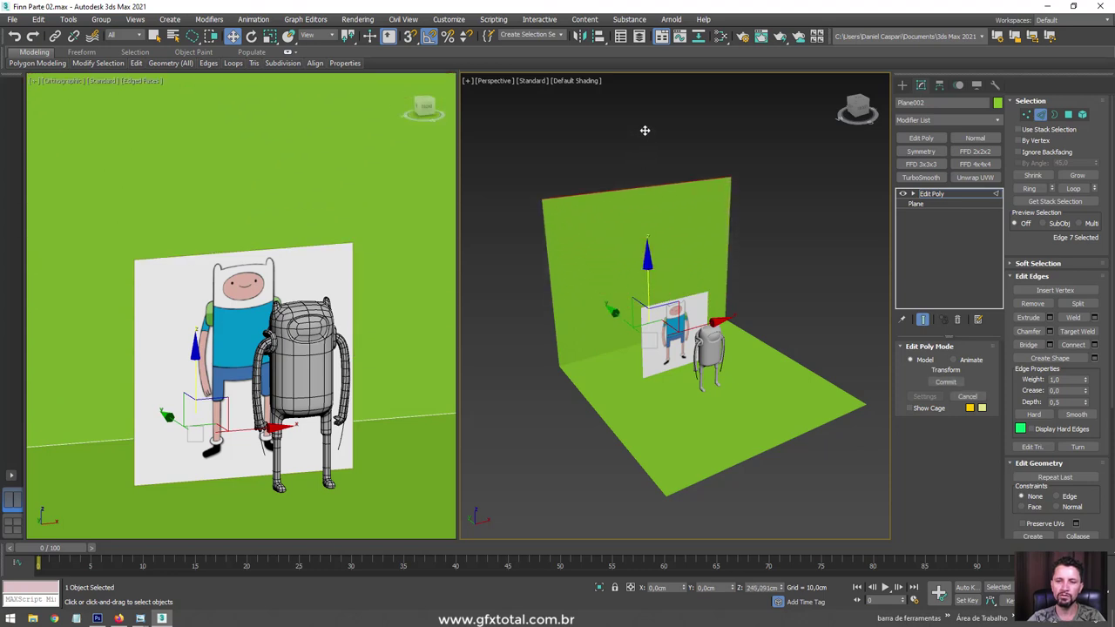
alt+middle_drag(645, 130, 684, 284)
- Chamfer the floor-wall corner edge to about 27.9 cm with several segments
click(683, 372)
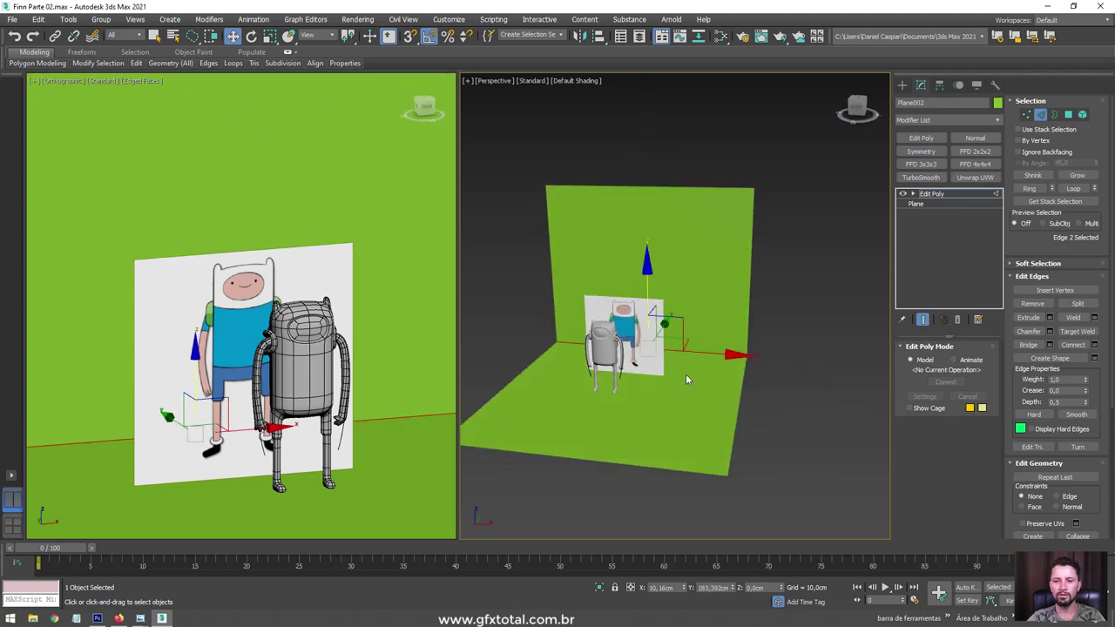
key(F4)
mouse_move(685, 379)
alt+middle_down()
mouse_move(725, 376)
mouse_move(711, 369)
alt+middle_up()
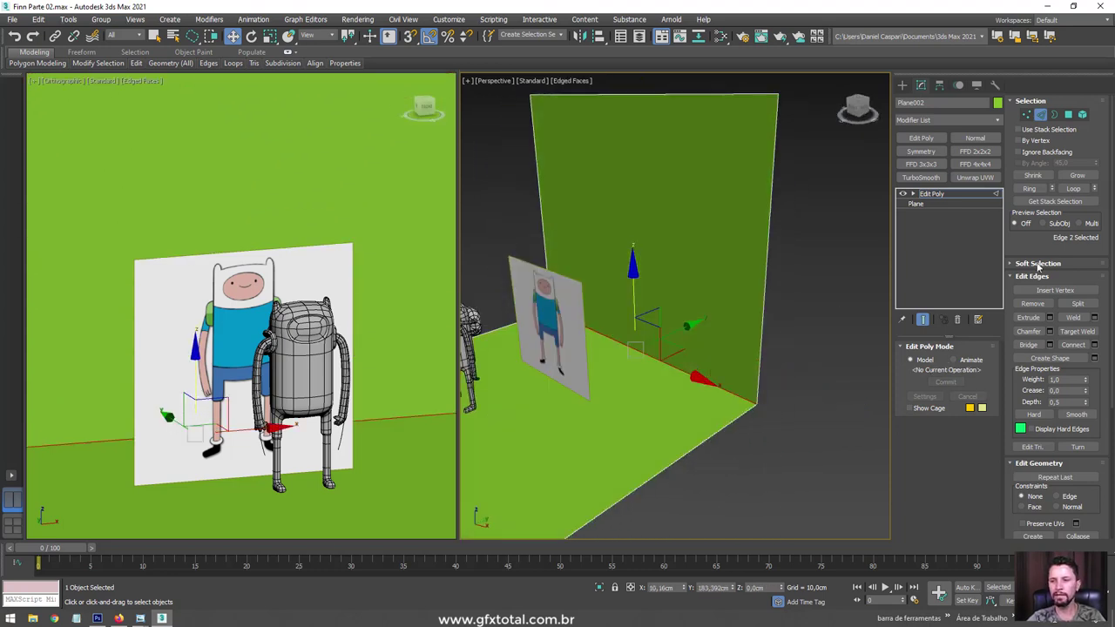
click(1050, 331)
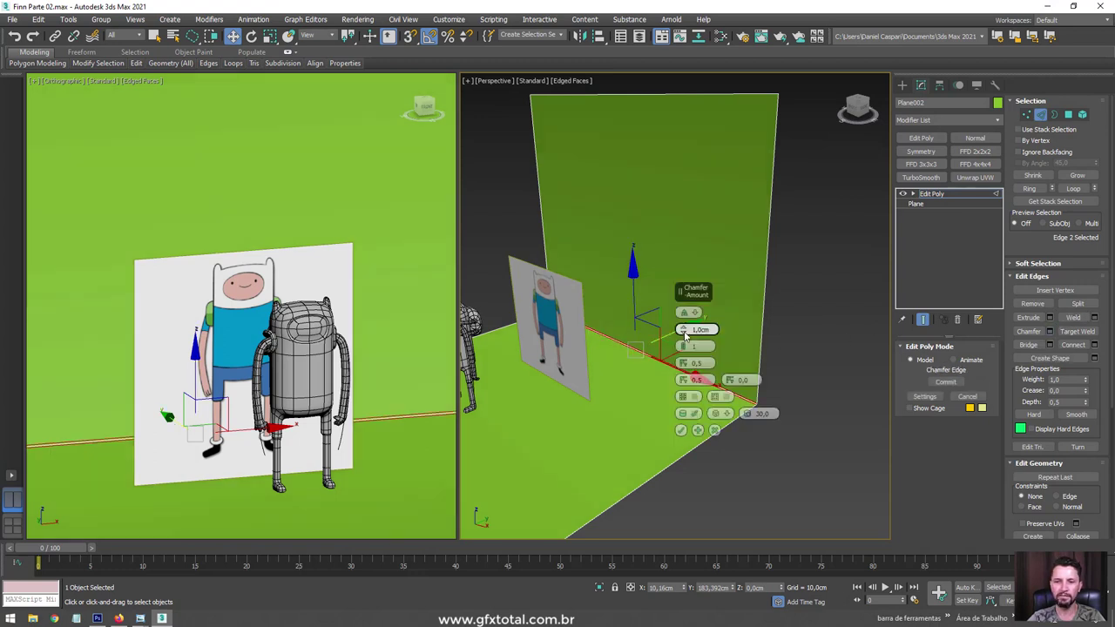
mouse_move(686, 334)
mouse_down()
mouse_move(686, 315)
mouse_move(685, 342)
mouse_up()
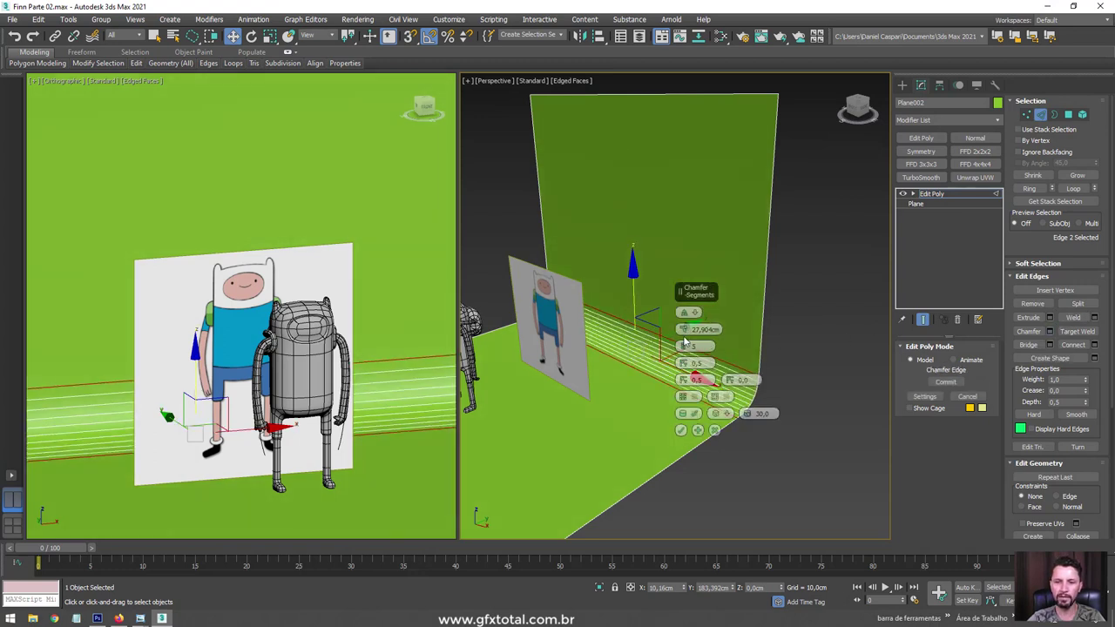
click(681, 429)
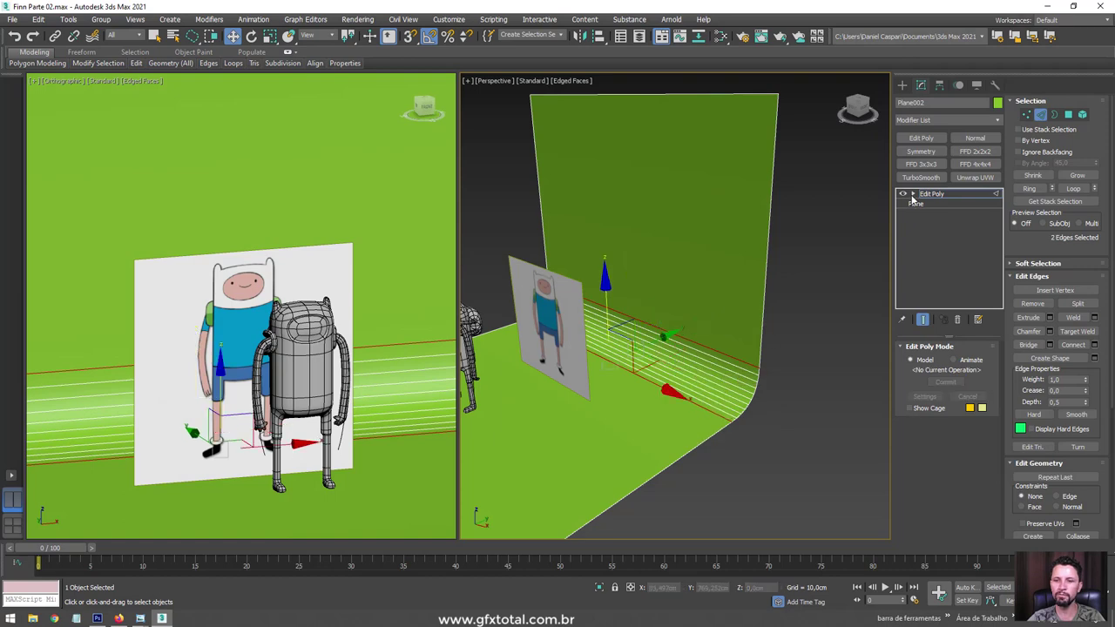
- Leave edge editing and select the Finn reference image plane
click(912, 200)
click(544, 326)
mouse_move(557, 331)
alt+middle_down()
mouse_move(726, 338)
mouse_move(744, 327)
alt+middle_up()
scroll(727, 338, down, 3)
- Move the reference image up and aside, then frame the Finn character in view
drag(745, 327, 521, 224)
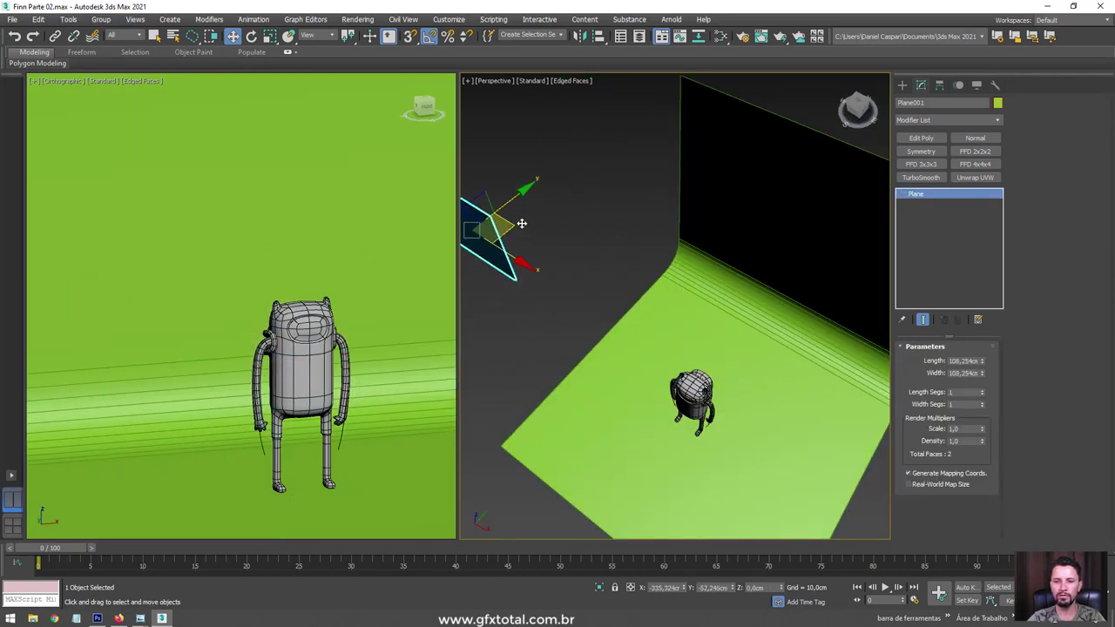
alt+middle_drag(647, 311, 686, 349)
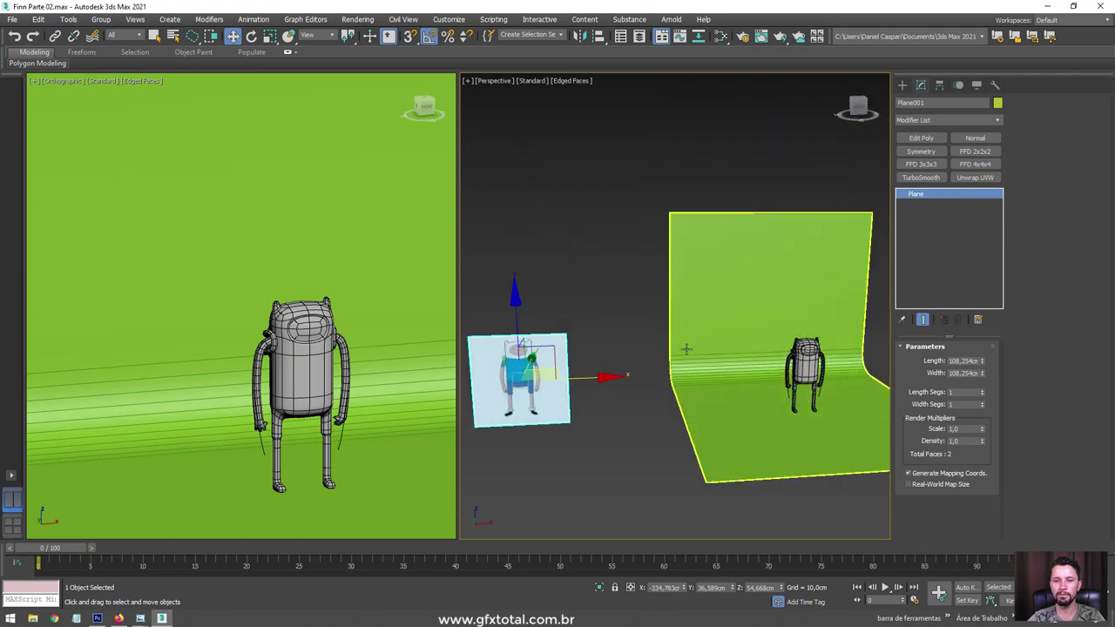
middle_drag(729, 341, 676, 324)
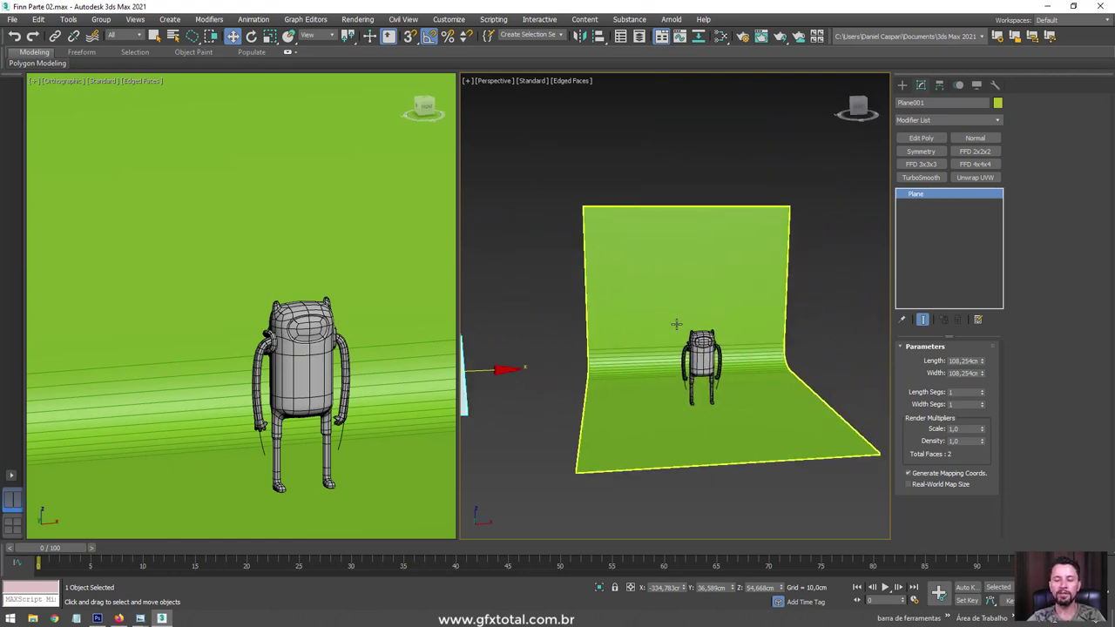
mouse_move(566, 342)
alt+middle_down()
mouse_move(657, 341)
mouse_move(642, 371)
mouse_move(545, 343)
mouse_move(619, 299)
mouse_move(612, 284)
mouse_move(600, 344)
alt+middle_up()
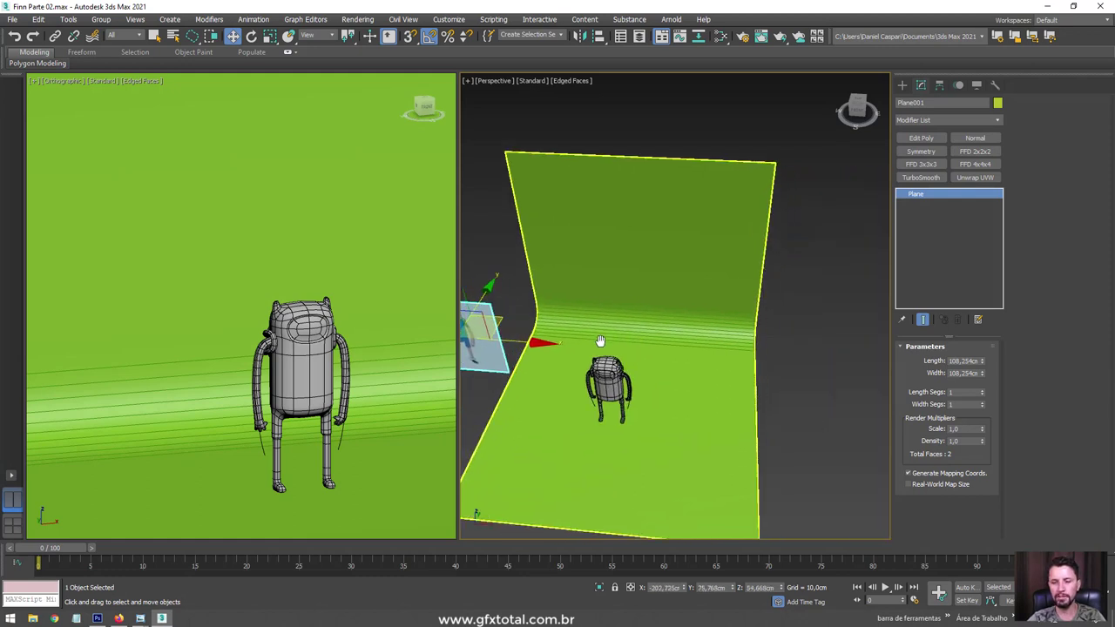
click(608, 387)
key(z)
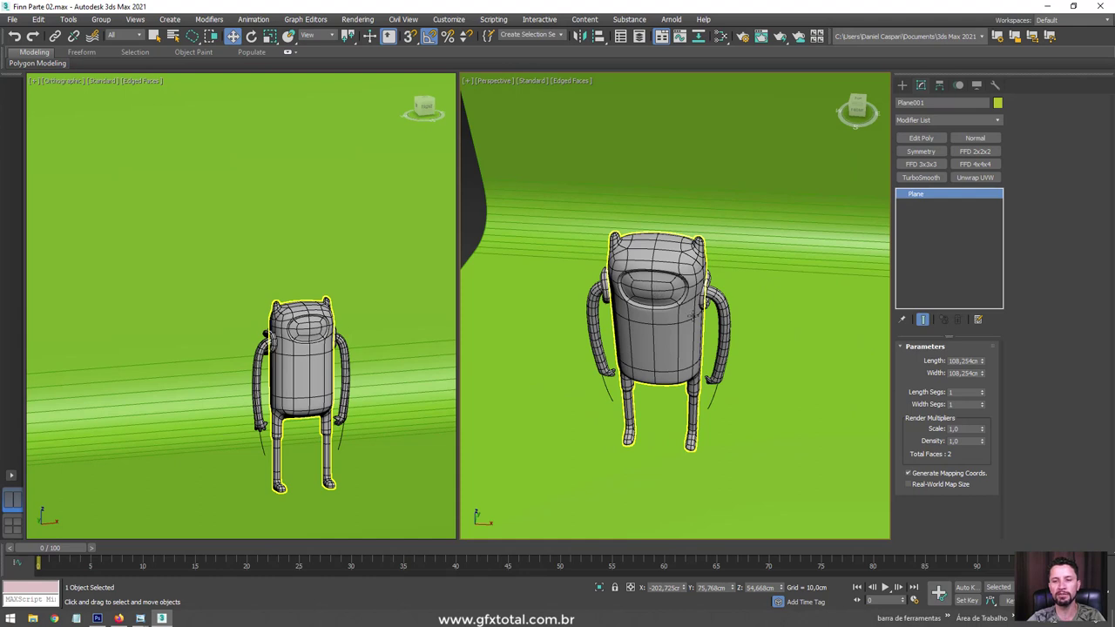
scroll(694, 318, down, 5)
alt+middle_drag(694, 318, 662, 318)
- Create a 21.6 cm-radius sphere beside Finn with Base To Pivot, then open the Slate Material Editor
click(902, 85)
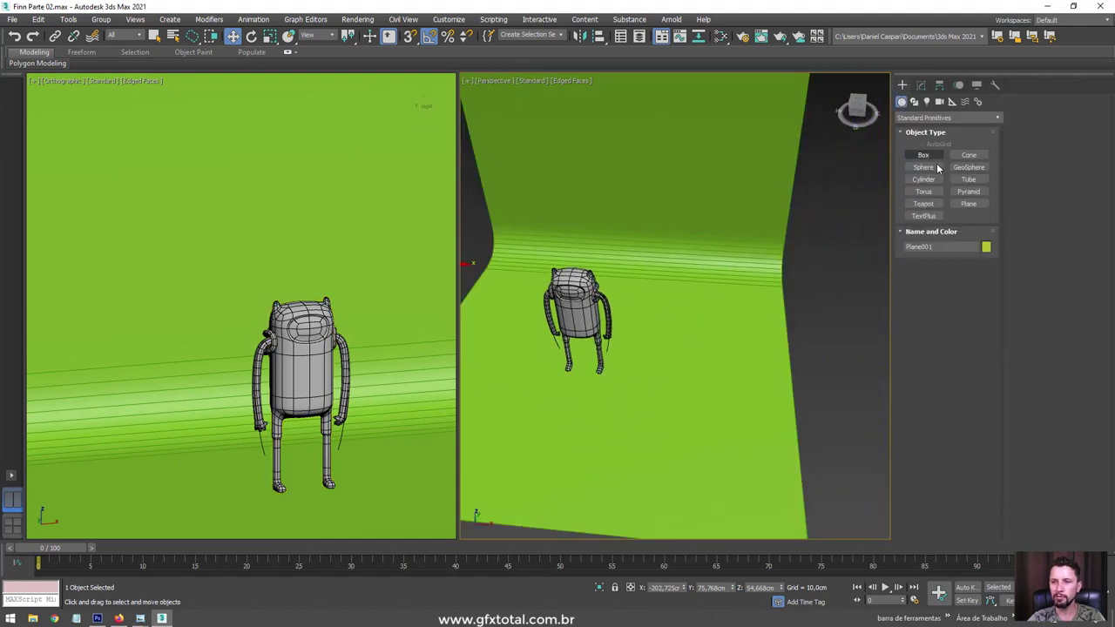
click(937, 167)
drag(678, 366, 705, 375)
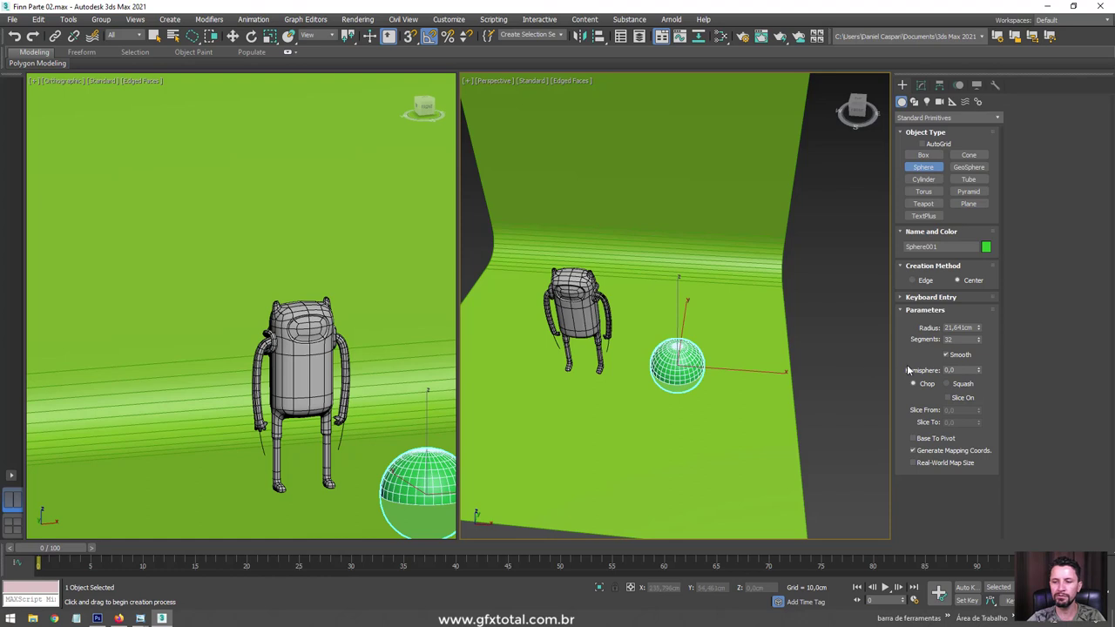
click(915, 438)
alt+middle_drag(856, 428, 734, 294)
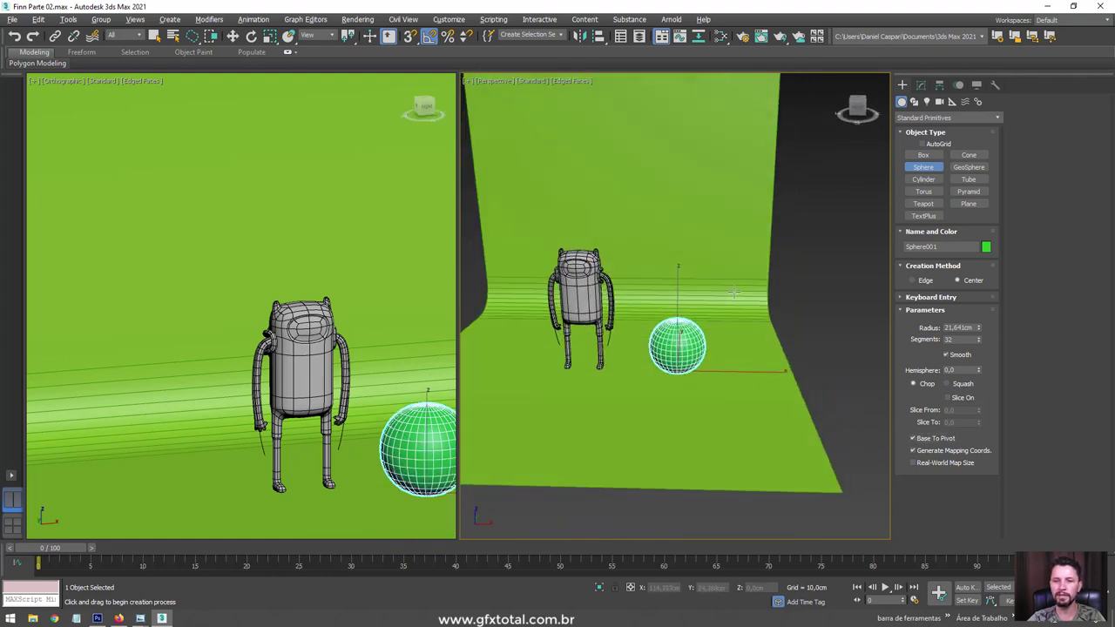
click(720, 37)
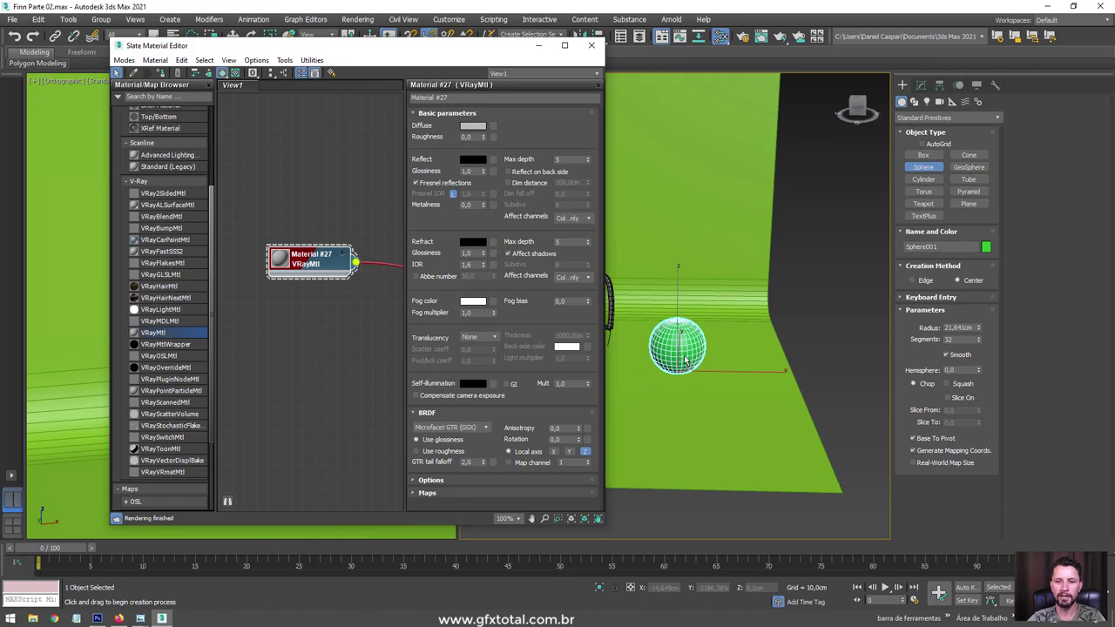
- Assign the VRayMtl Material #27 to the sphere
drag(360, 265, 687, 354)
scroll(747, 287, down, 3)
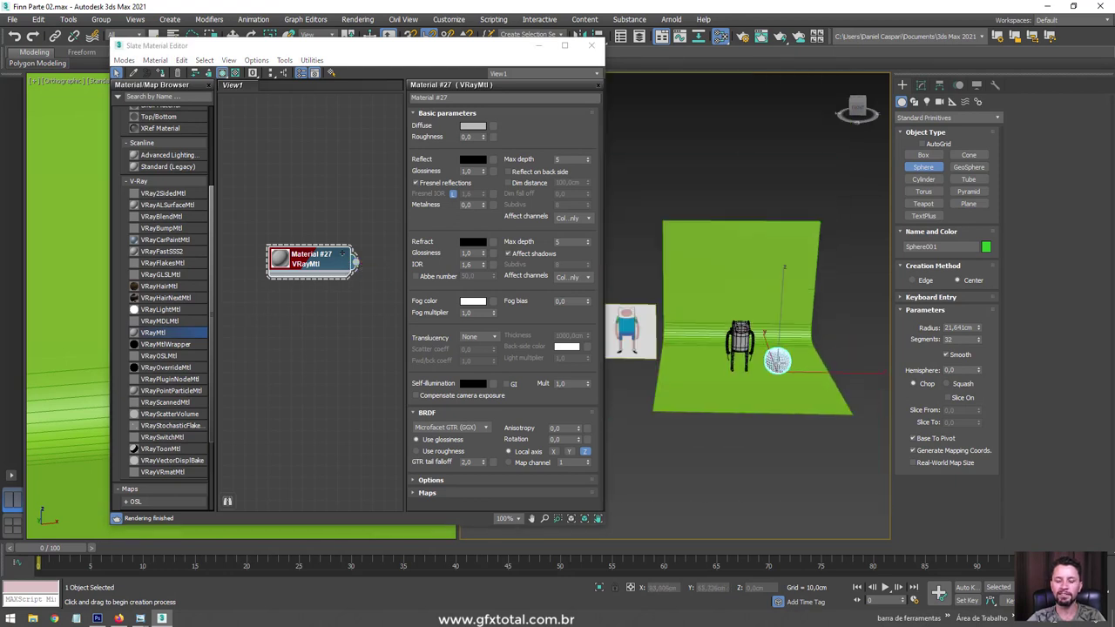
right_click(653, 327)
- Move the reference image down and right and frame it in the view
click(641, 330)
alt+middle_drag(640, 329, 663, 303)
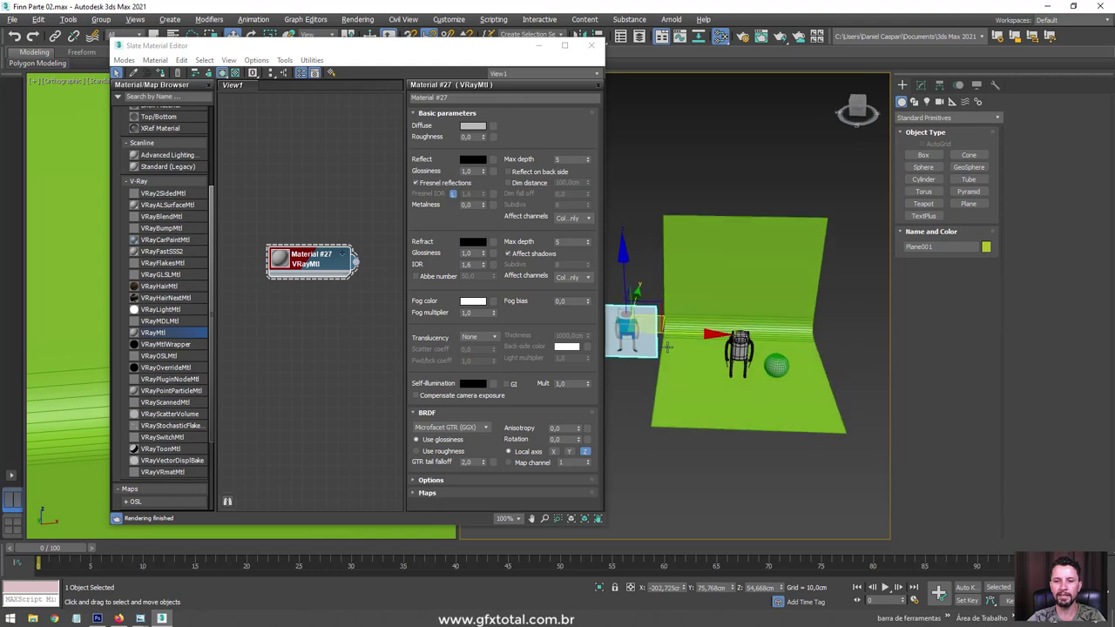
drag(660, 303, 701, 329)
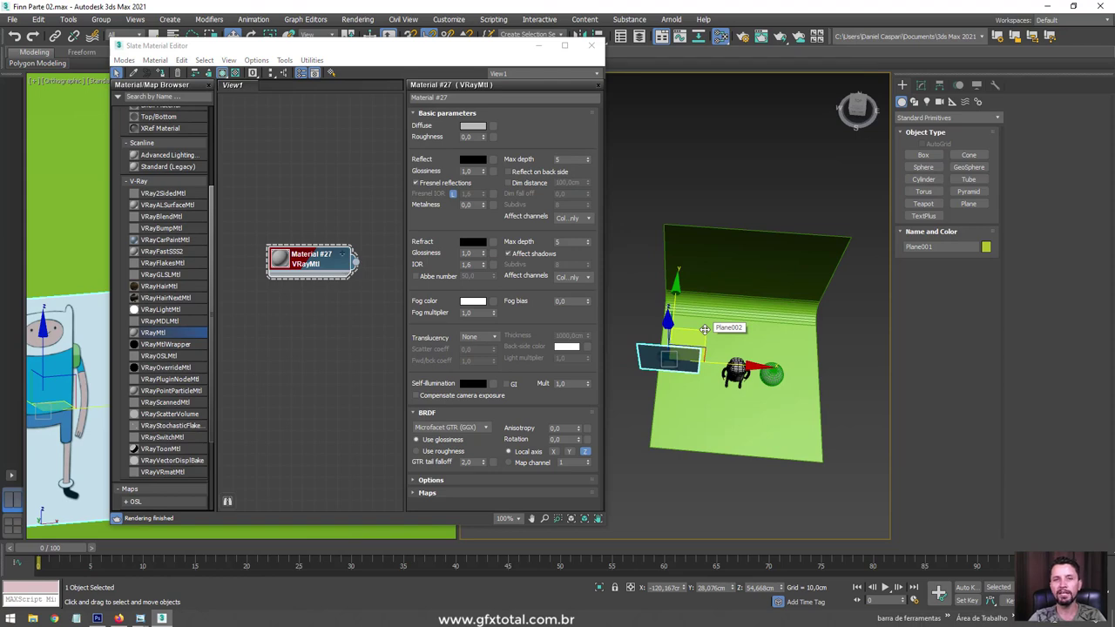
scroll(710, 353, up, 5)
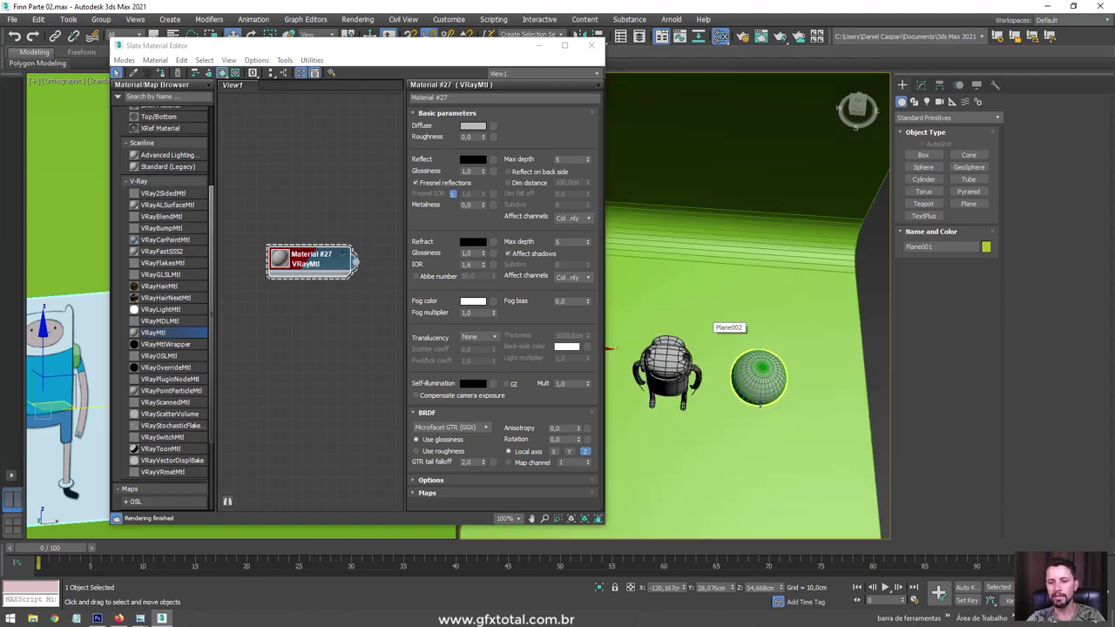
scroll(763, 316, up, 3)
scroll(727, 335, up, 2)
scroll(918, 335, up, 2)
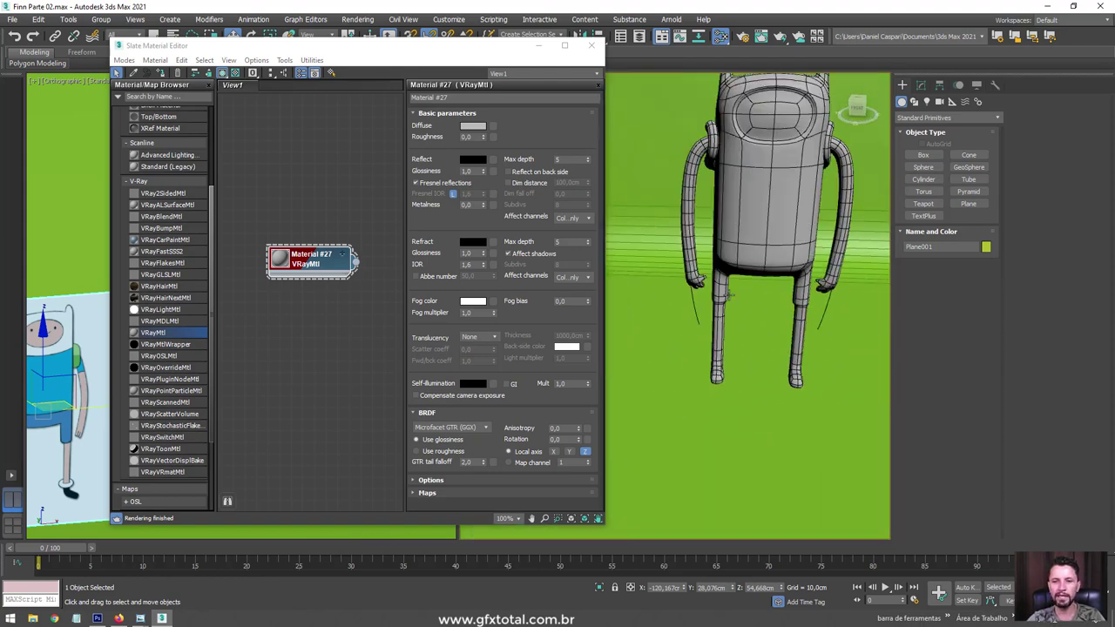
scroll(749, 293, up, 3)
key(z)
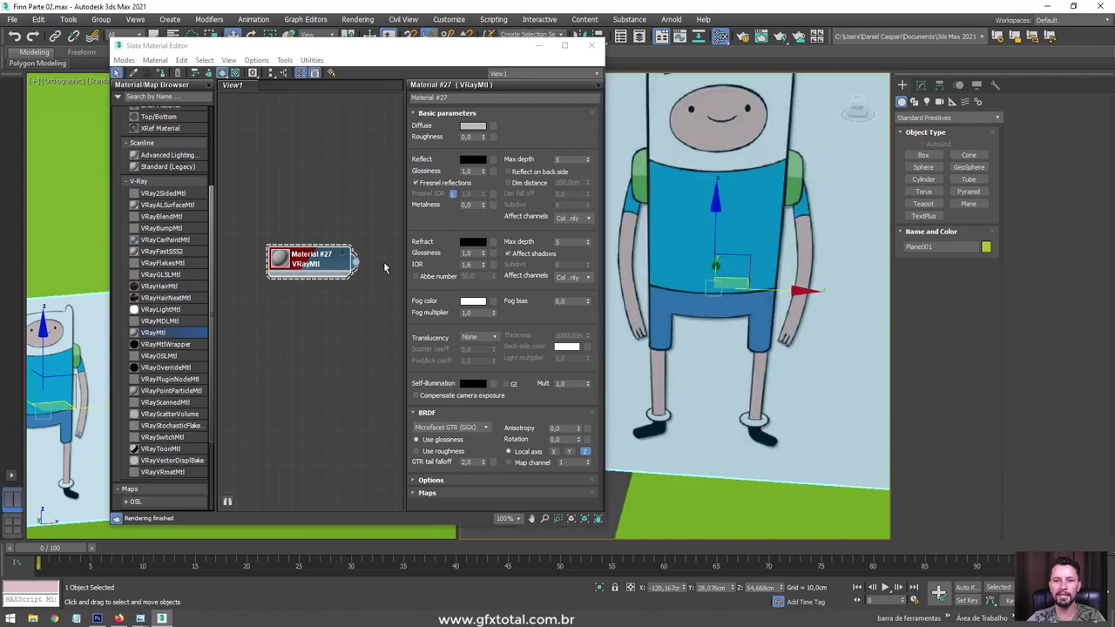
- Eyedrop Finn's shirt blue (RGB 0, 73, 149) as Material #27's diffuse colour
drag(316, 261, 315, 226)
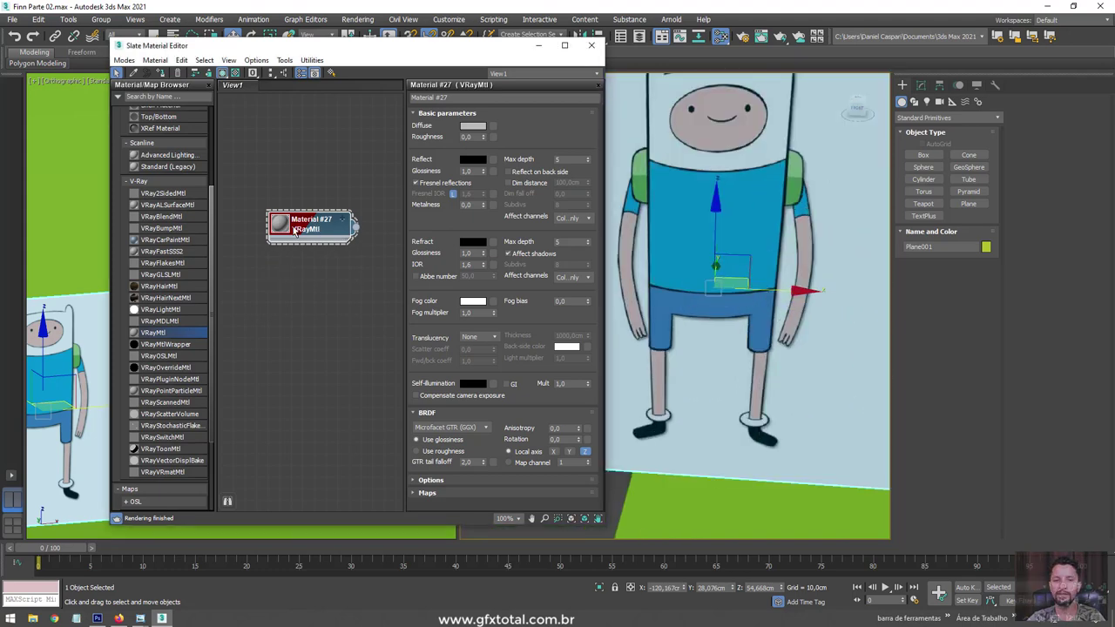
double_click(279, 223)
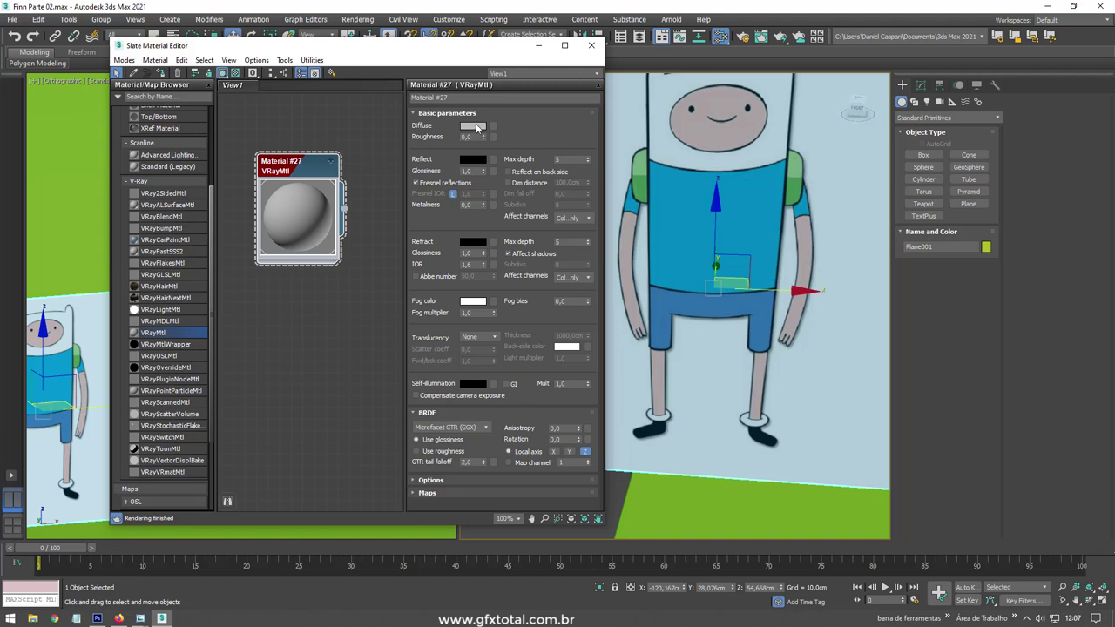
click(477, 128)
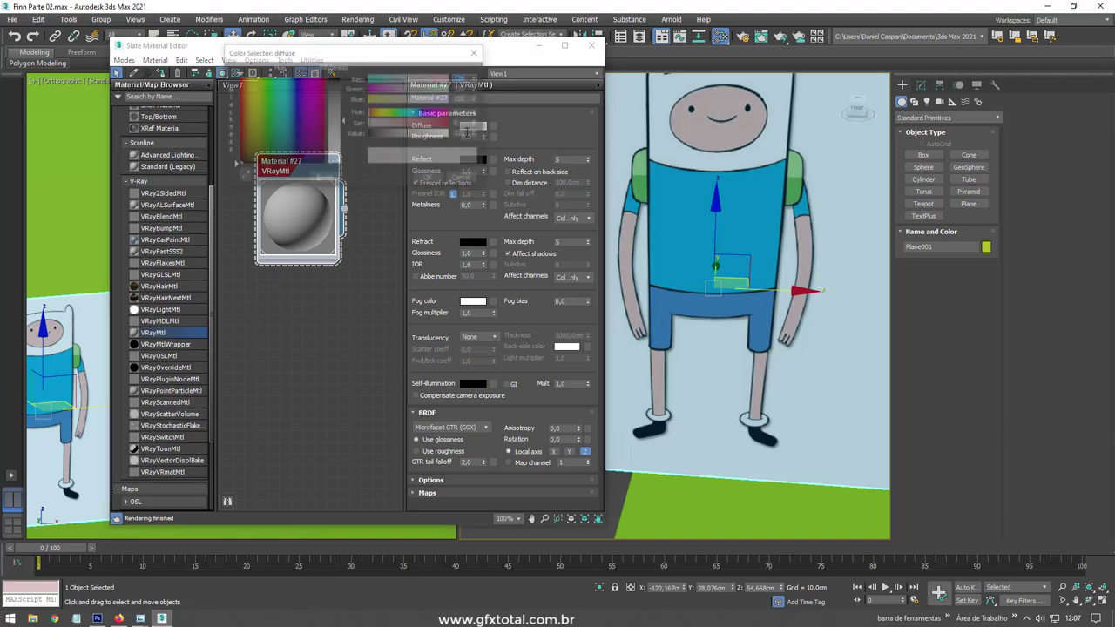
click(676, 196)
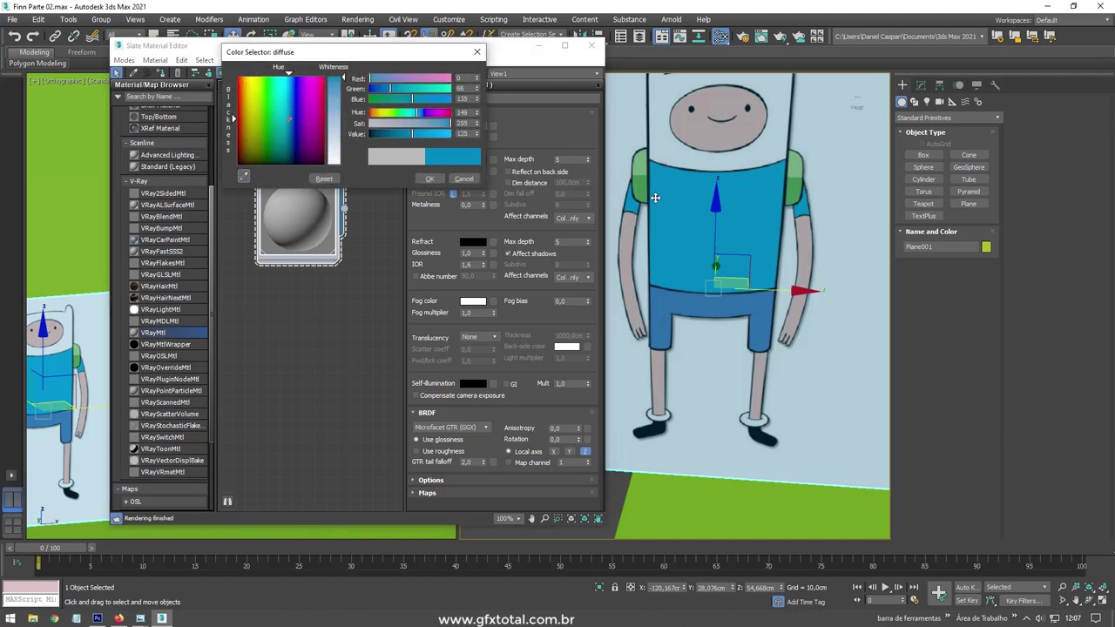
click(429, 179)
- Orbit and zoom the perspective view to see the blue sphere, then deselect the backdrop
scroll(367, 188, down, 2)
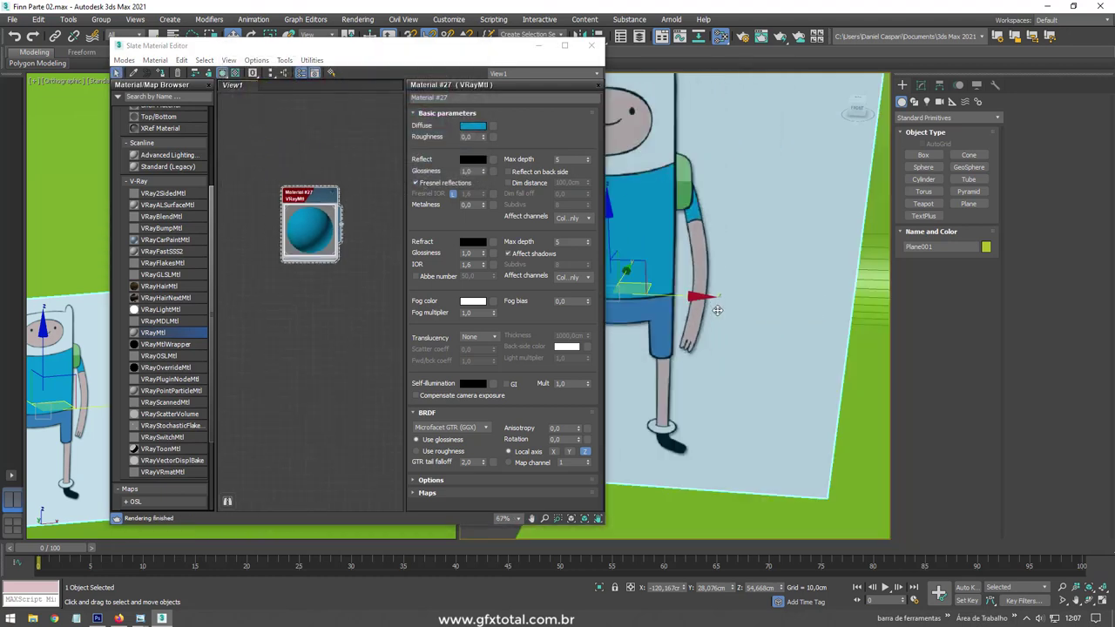
mouse_move(697, 330)
alt+middle_down()
mouse_move(832, 338)
mouse_move(702, 320)
alt+middle_up()
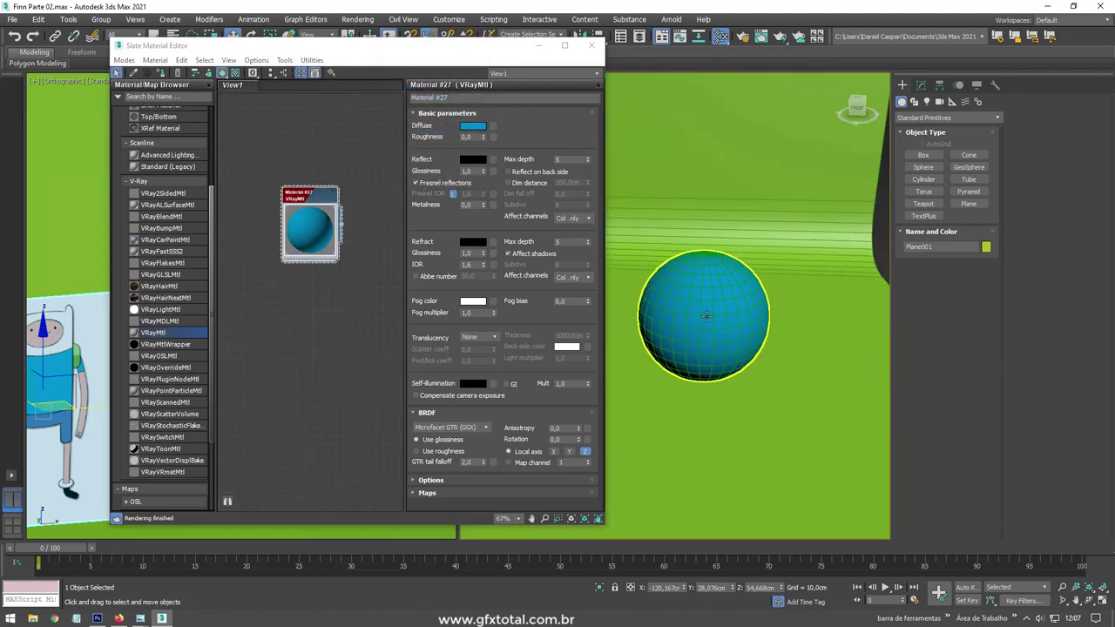
scroll(712, 326, up, 1)
scroll(723, 336, up, 2)
scroll(728, 340, down, 2)
scroll(728, 340, down, 6)
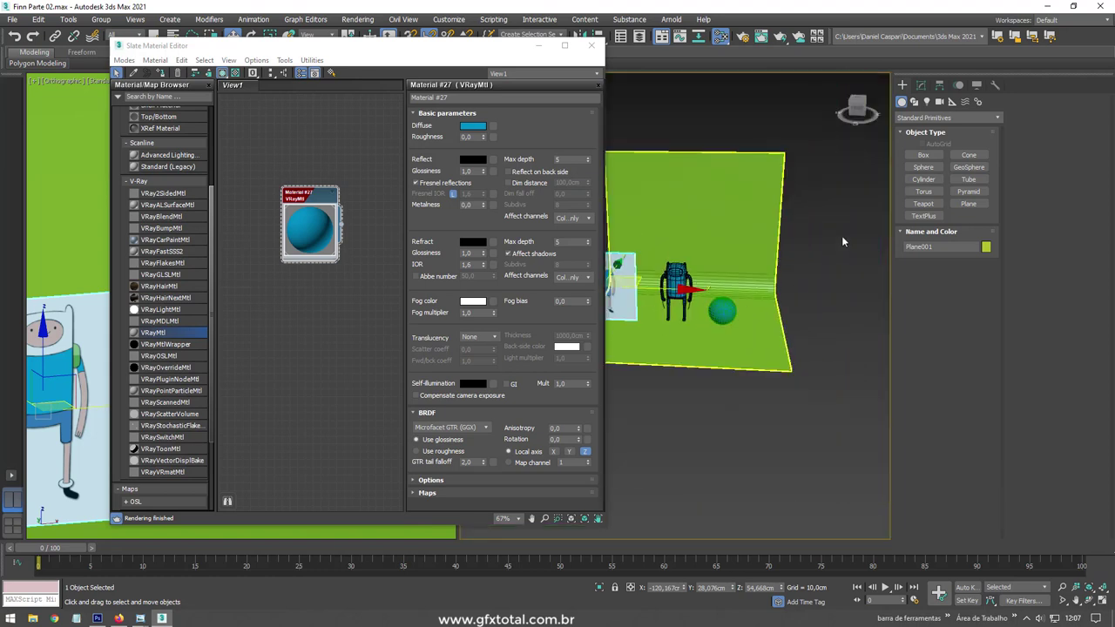
click(842, 242)
- Draw a V-Ray plane light, VRayLight001, in front of the backdrop
click(928, 102)
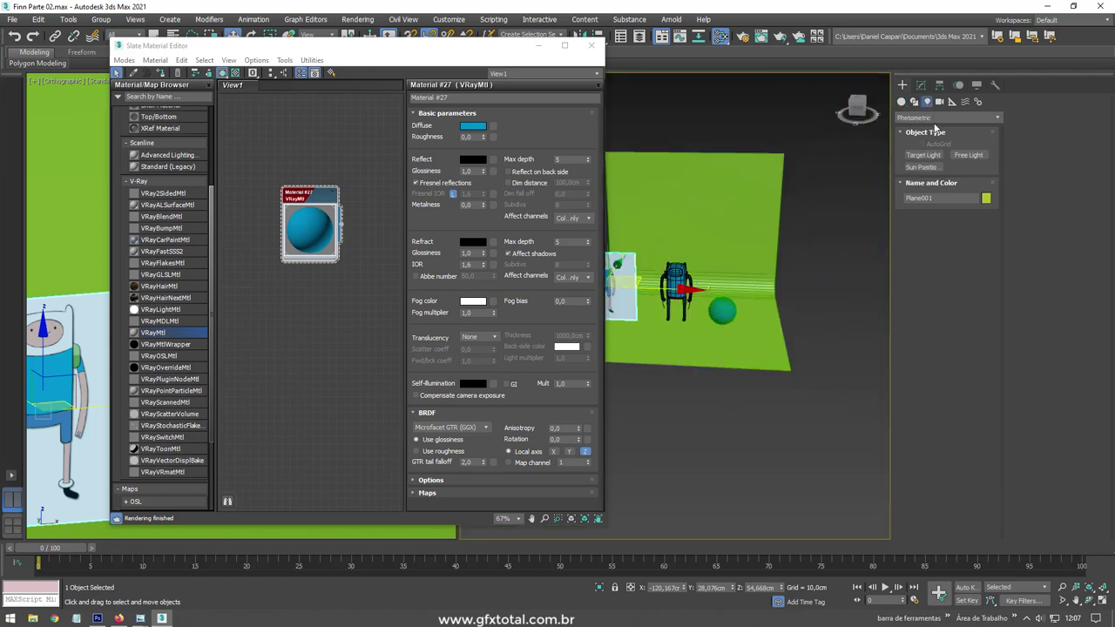
click(929, 119)
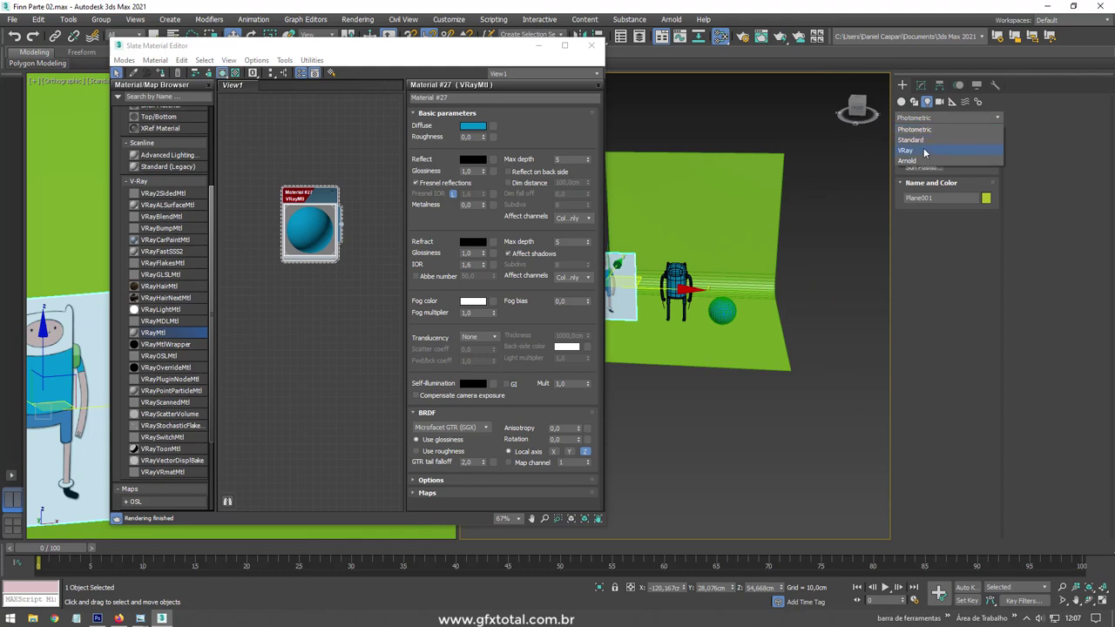
click(925, 150)
alt+middle_drag(786, 190, 749, 218)
drag(674, 270, 780, 307)
- Lift the light above the set and tilt it down toward the backdrop
key(w)
alt+middle_drag(780, 307, 740, 261)
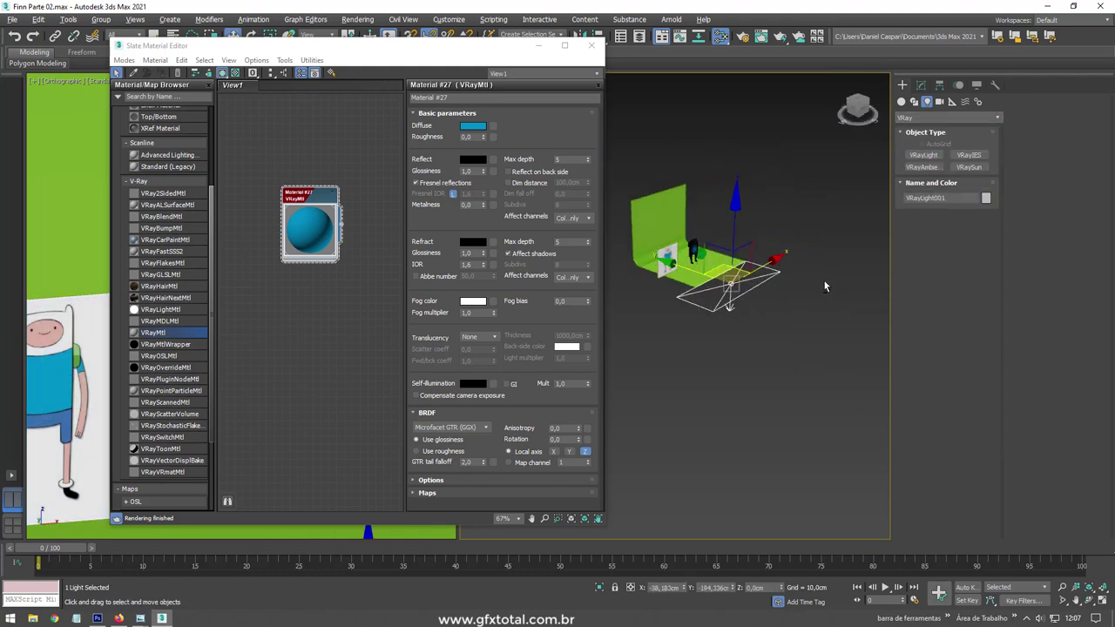
drag(722, 226, 710, 158)
key(e)
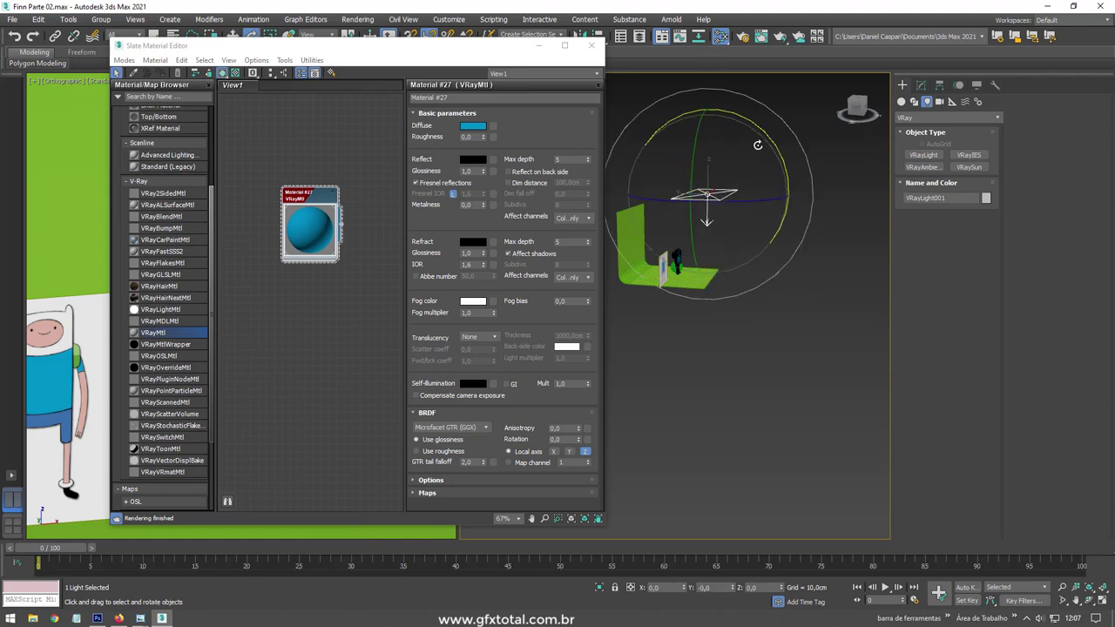
drag(767, 137, 778, 153)
mouse_move(322, 196)
mouse_down()
mouse_move(351, 303)
mouse_move(346, 156)
mouse_up()
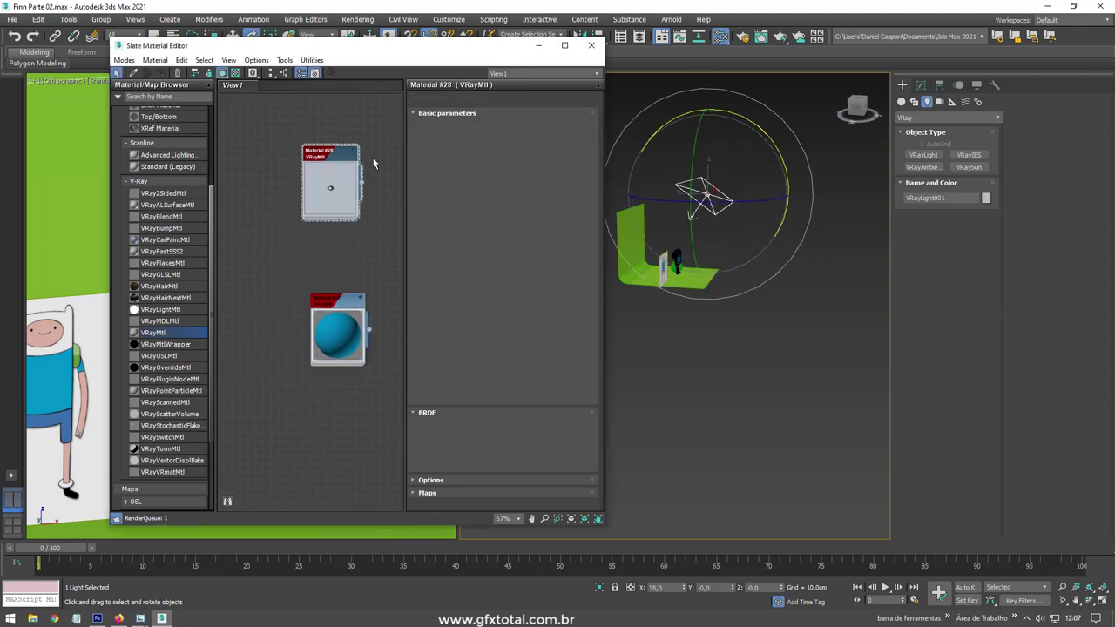
- Apply Material #28 to the Plane002 backdrop with a neutral grey diffuse (RGB 148)
scroll(626, 248, up, 3)
scroll(626, 247, up, 2)
click(645, 361)
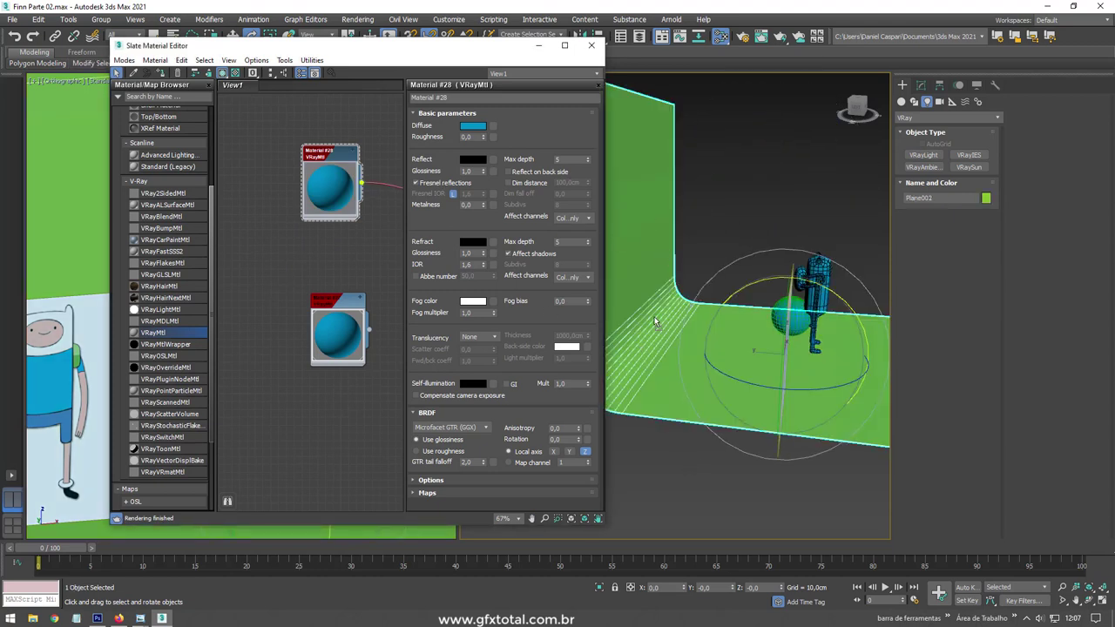
drag(364, 187, 662, 324)
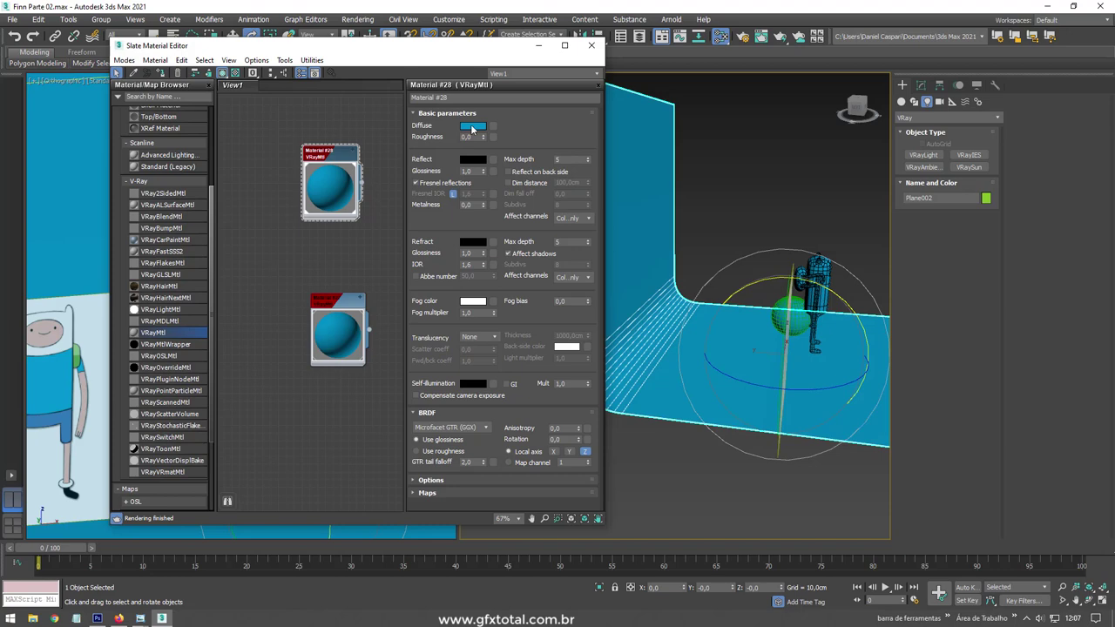
click(473, 127)
mouse_move(432, 128)
mouse_down()
mouse_move(370, 123)
mouse_move(402, 134)
mouse_up()
click(429, 179)
- Close the material editor and orbit out to see character, sphere and wall
alt+middle_drag(720, 303, 707, 304)
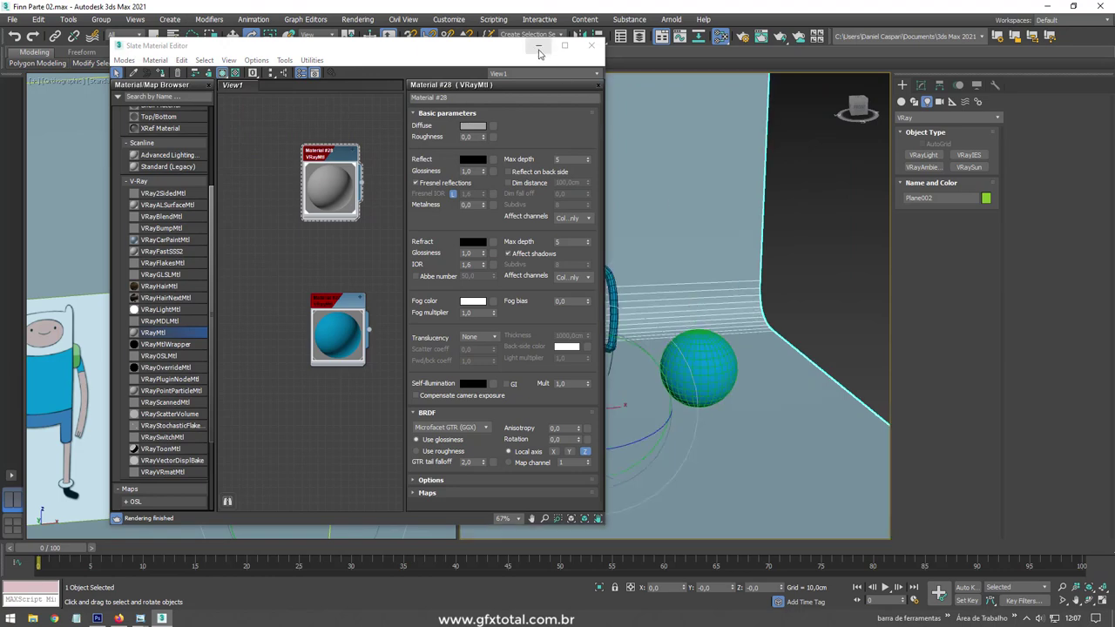
click(592, 44)
scroll(650, 304, up, 5)
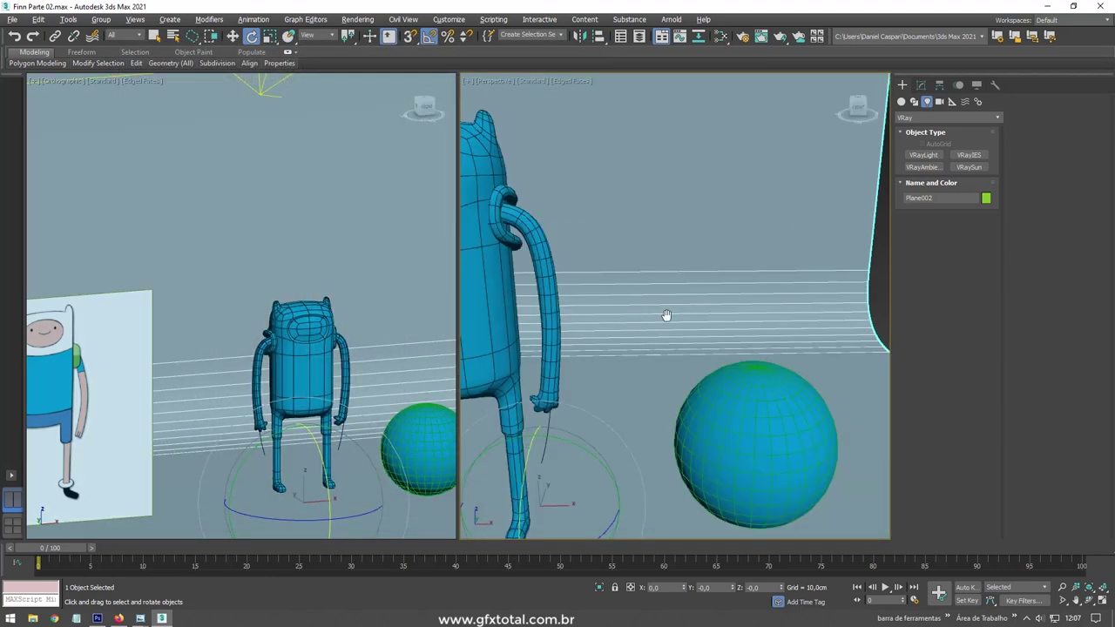
scroll(737, 292, down, 5)
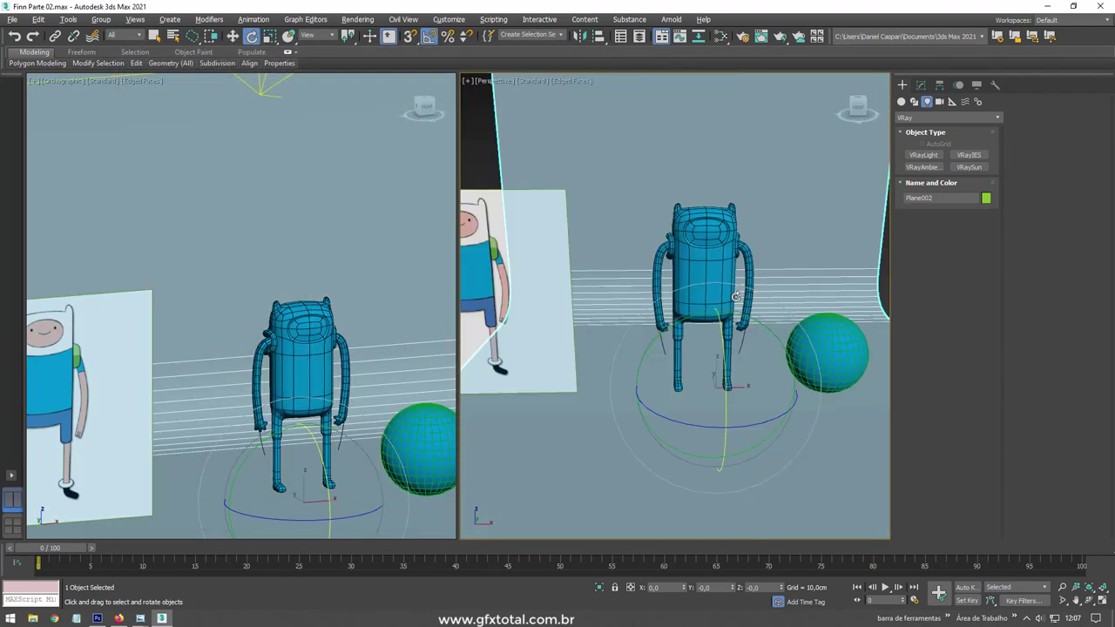
alt+middle_drag(737, 292, 737, 98)
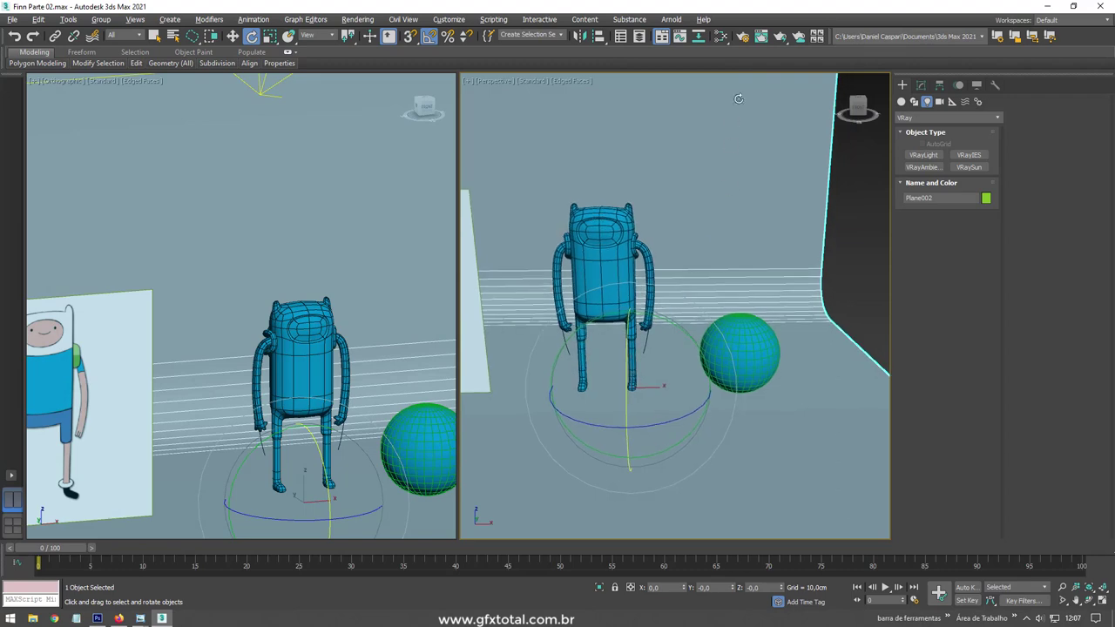
- Render the scene with V-Ray, shifting the frame buffer right and closing the progress dialog
click(779, 37)
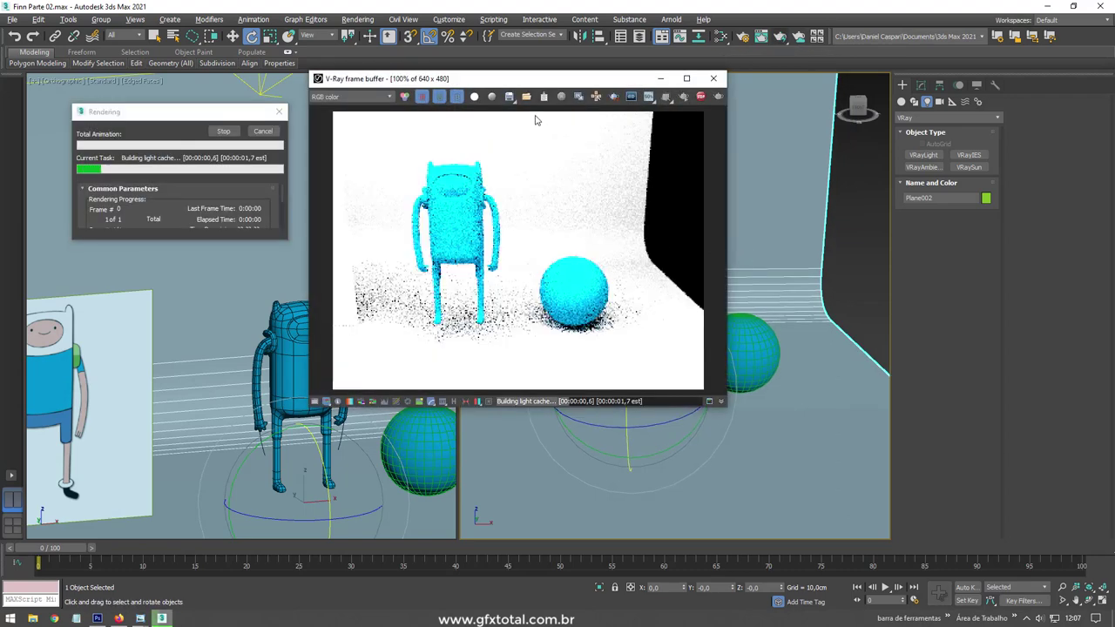
drag(515, 80, 672, 84)
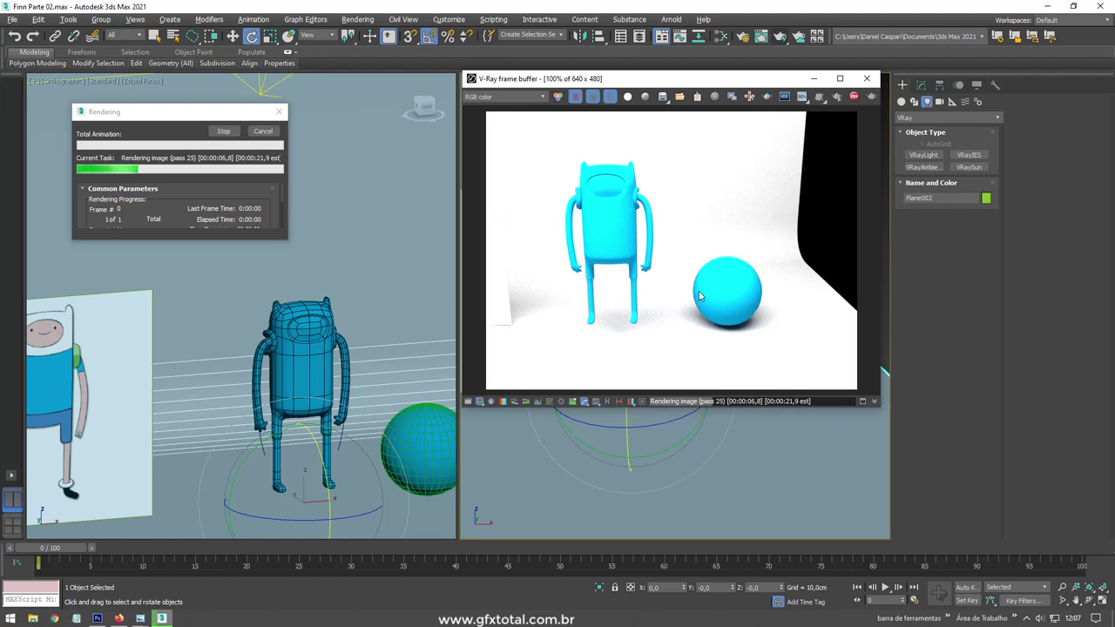
click(267, 139)
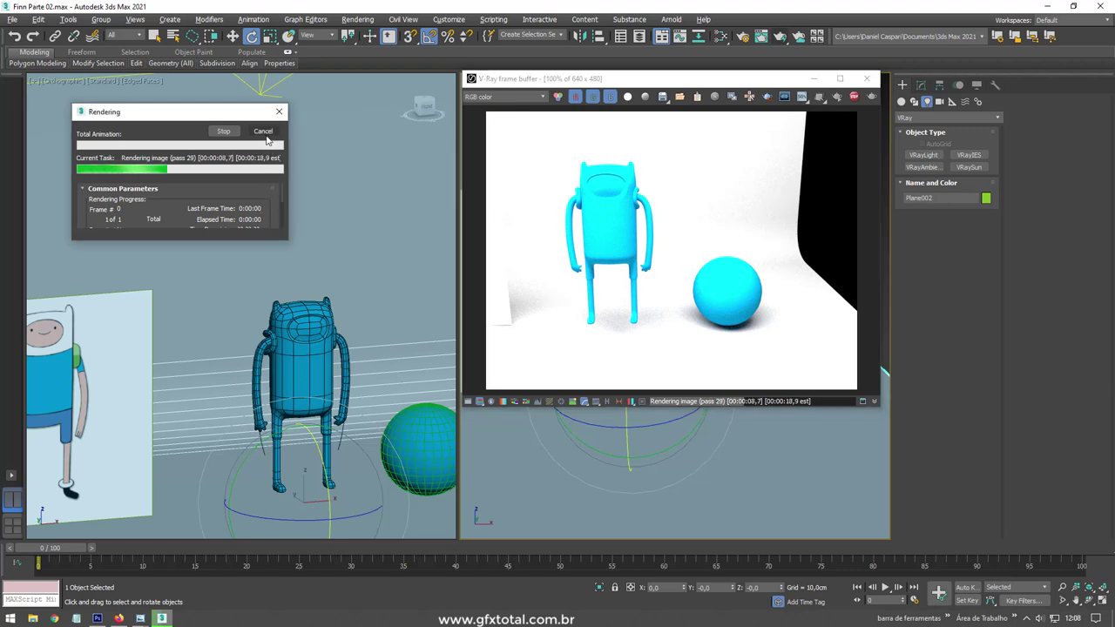
click(263, 132)
mouse_move(139, 618)
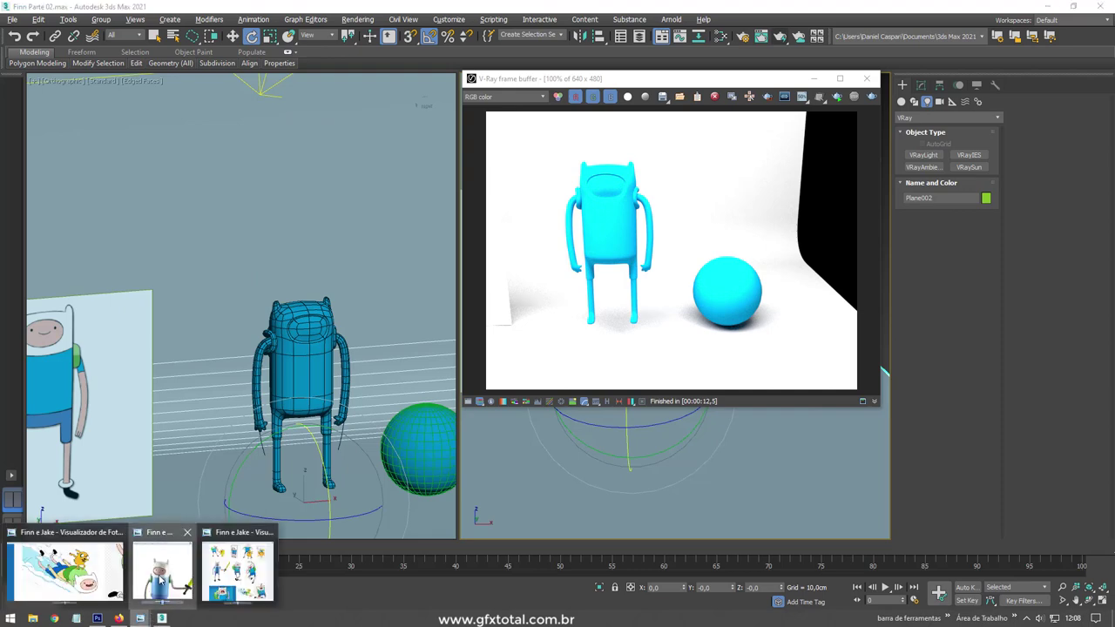
- Compare the Finn reference photo, minimize it, and move the V-Ray frame buffer left
click(162, 578)
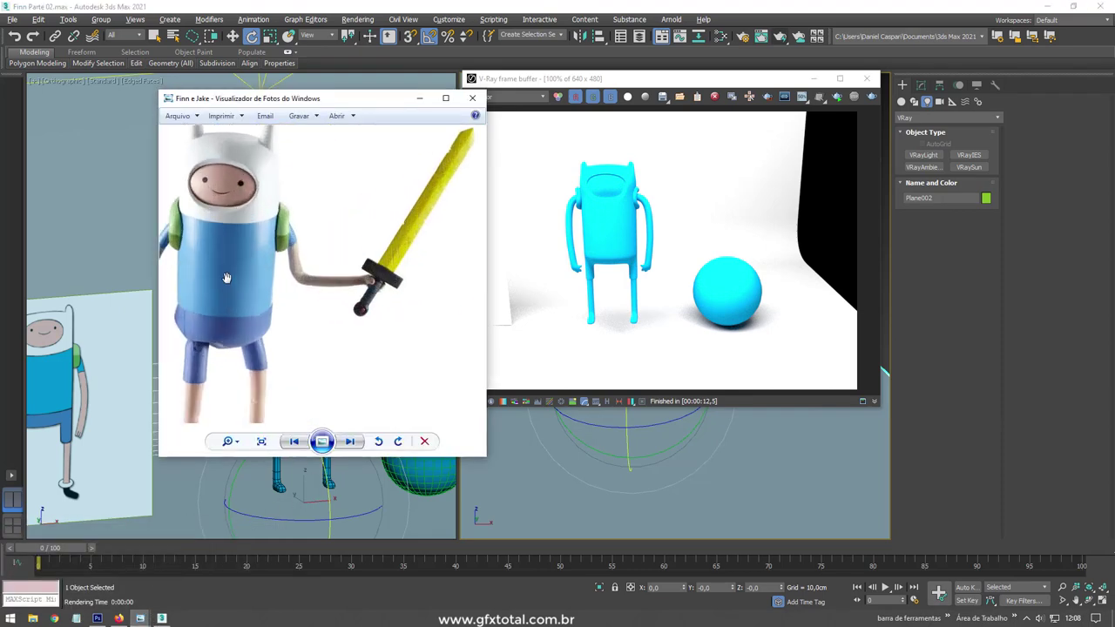
scroll(305, 246, up, 5)
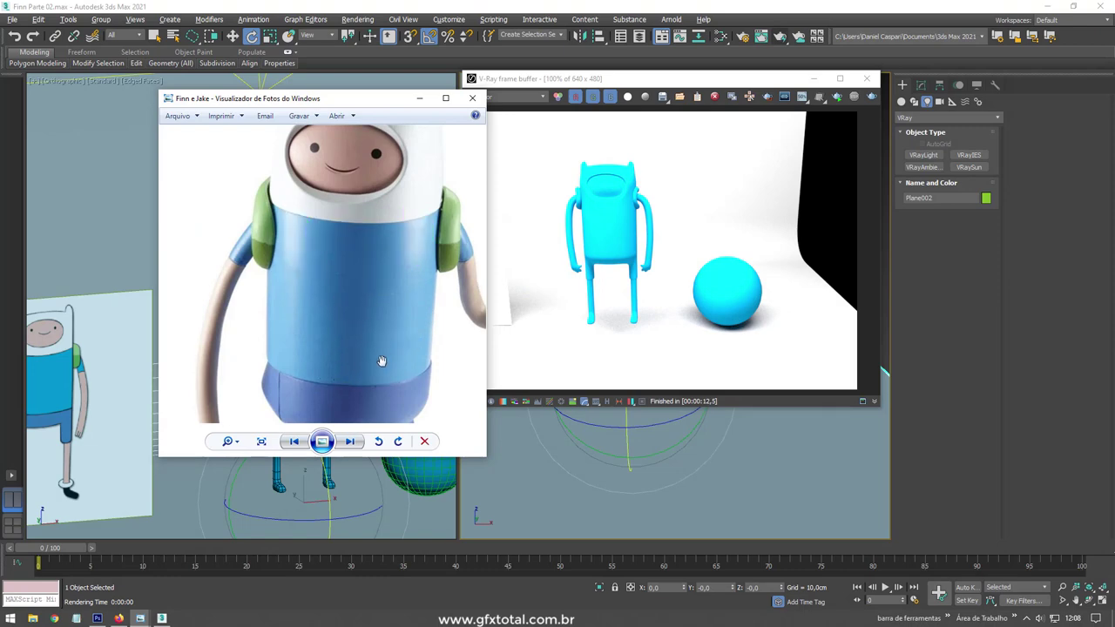
scroll(383, 359, down, 2)
scroll(391, 355, down, 1)
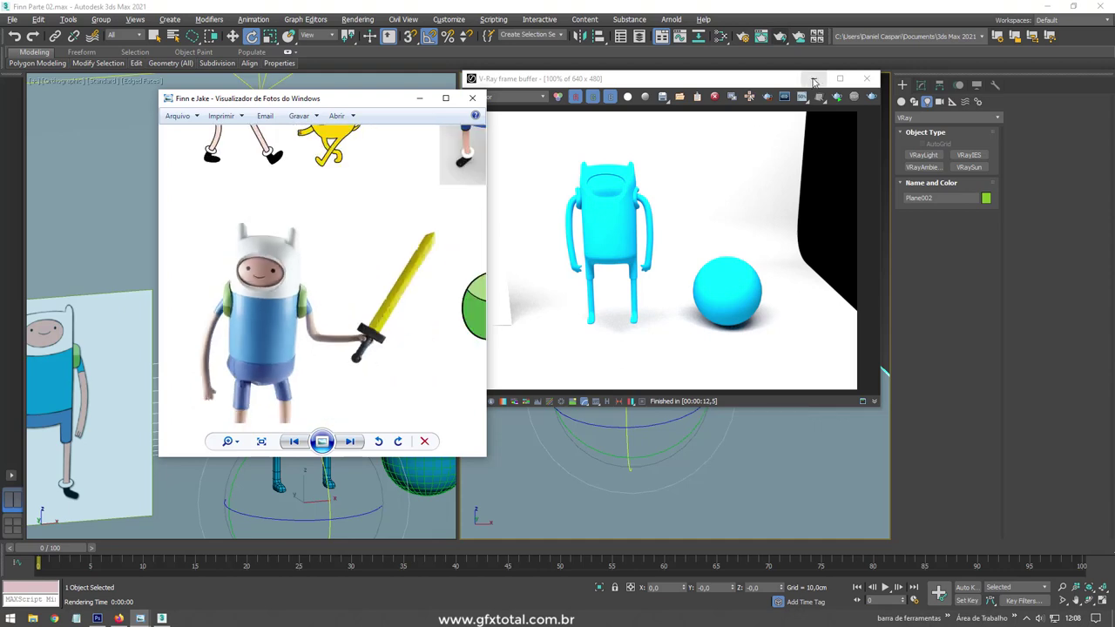
drag(390, 101, 291, 111)
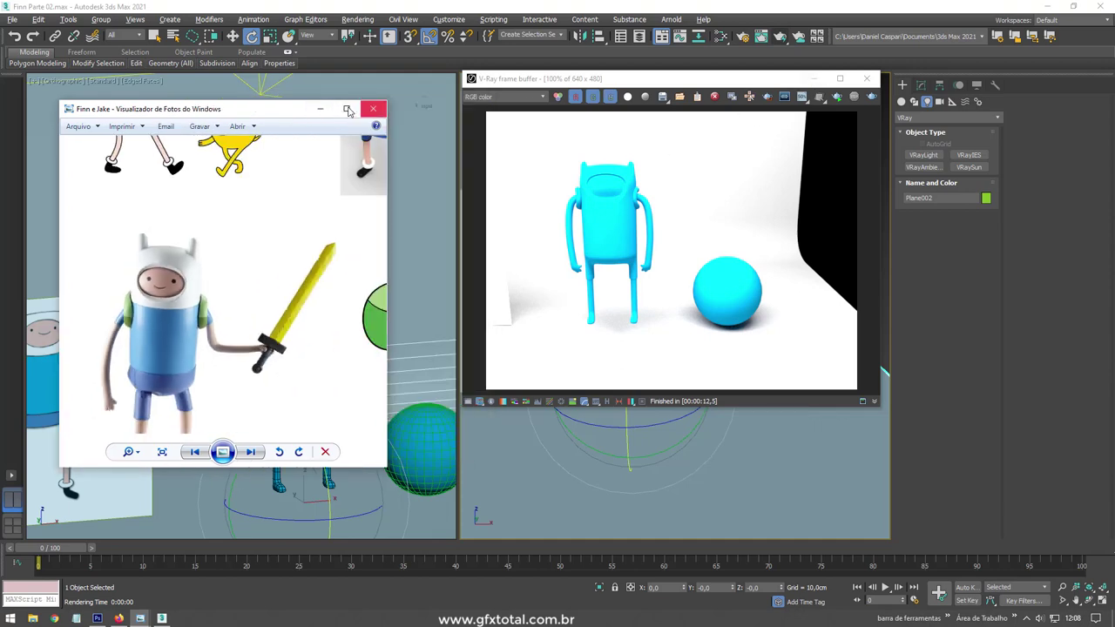
click(319, 111)
mouse_move(678, 84)
mouse_down()
mouse_move(383, 155)
mouse_move(317, 131)
mouse_up()
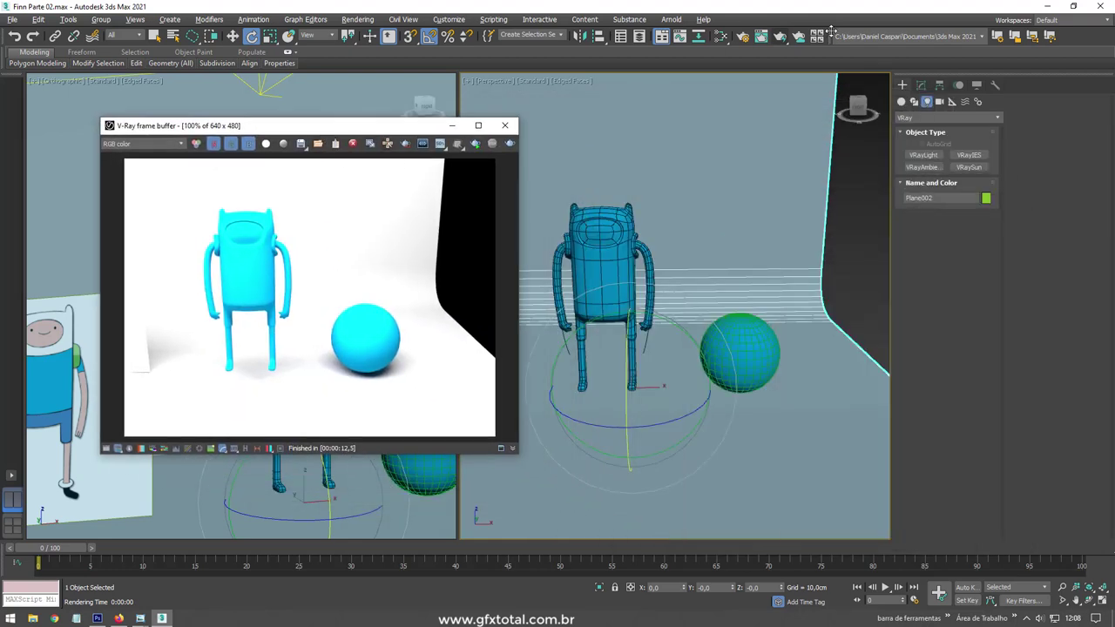
- Reopen the Slate Material Editor and select the blue Material #27 node
click(724, 38)
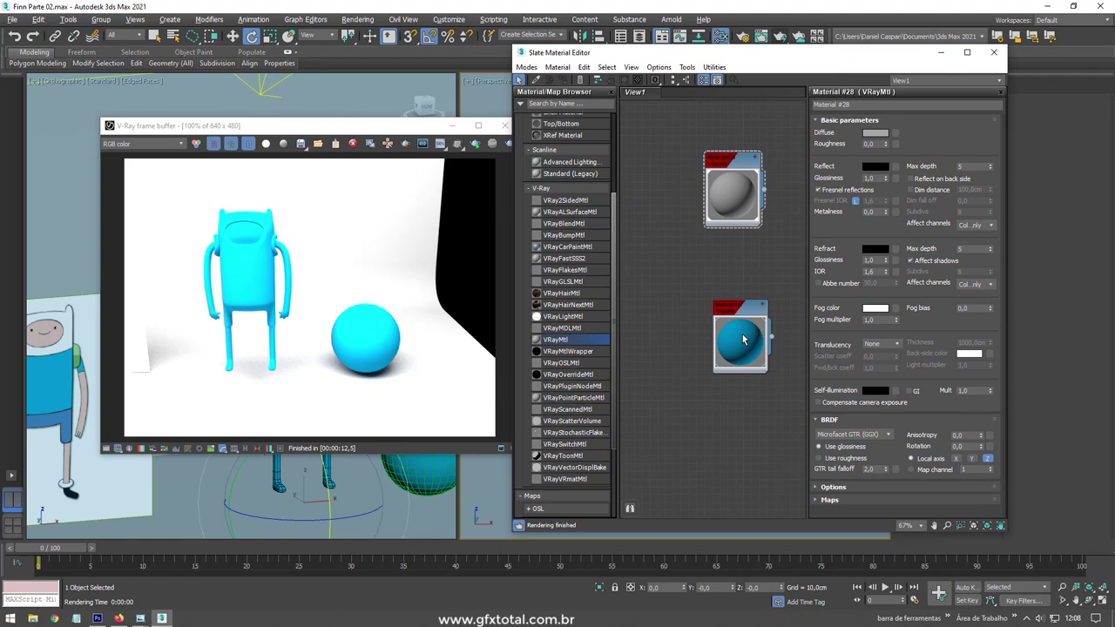
double_click(743, 340)
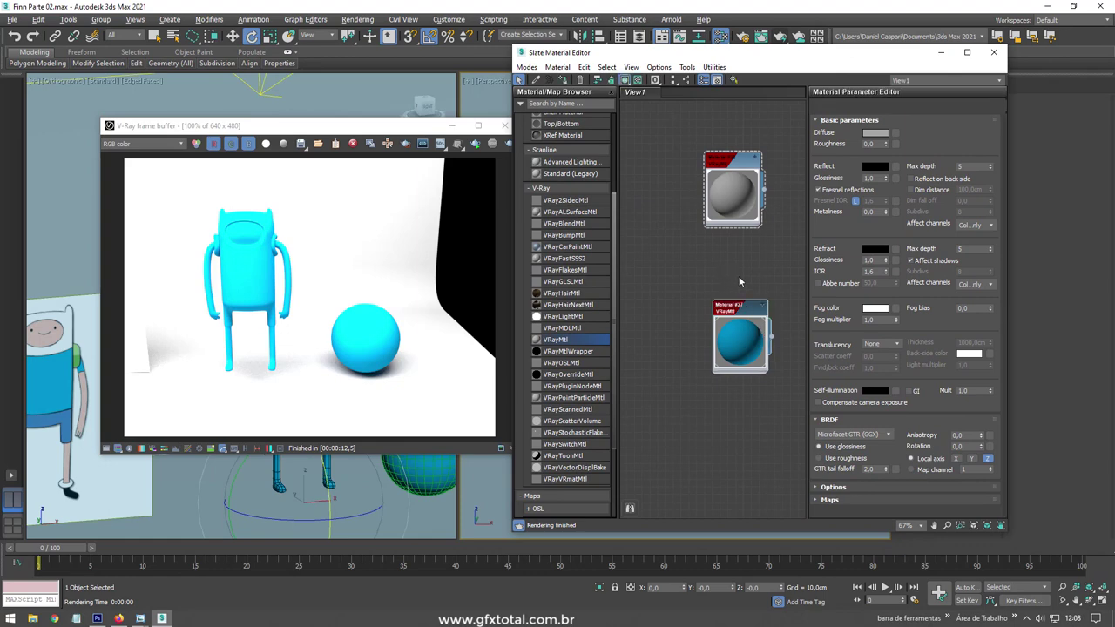
click(739, 318)
scroll(736, 288, up, 3)
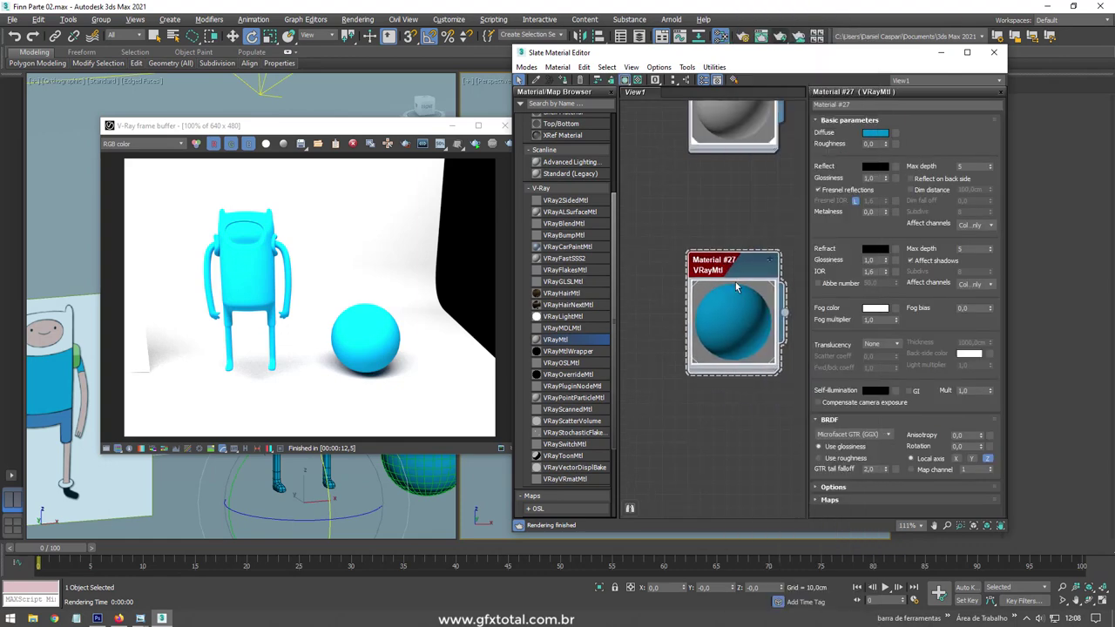
scroll(736, 286, up, 2)
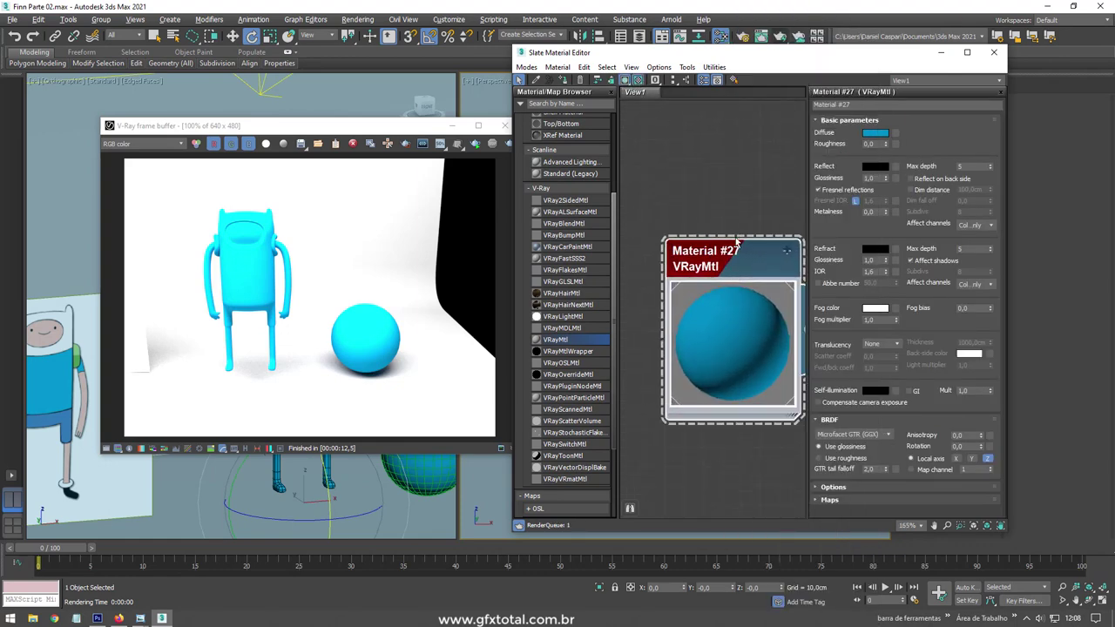
drag(736, 246, 717, 131)
- Give Material #27 a grey 137 reflection with 0,59 glossiness
click(875, 167)
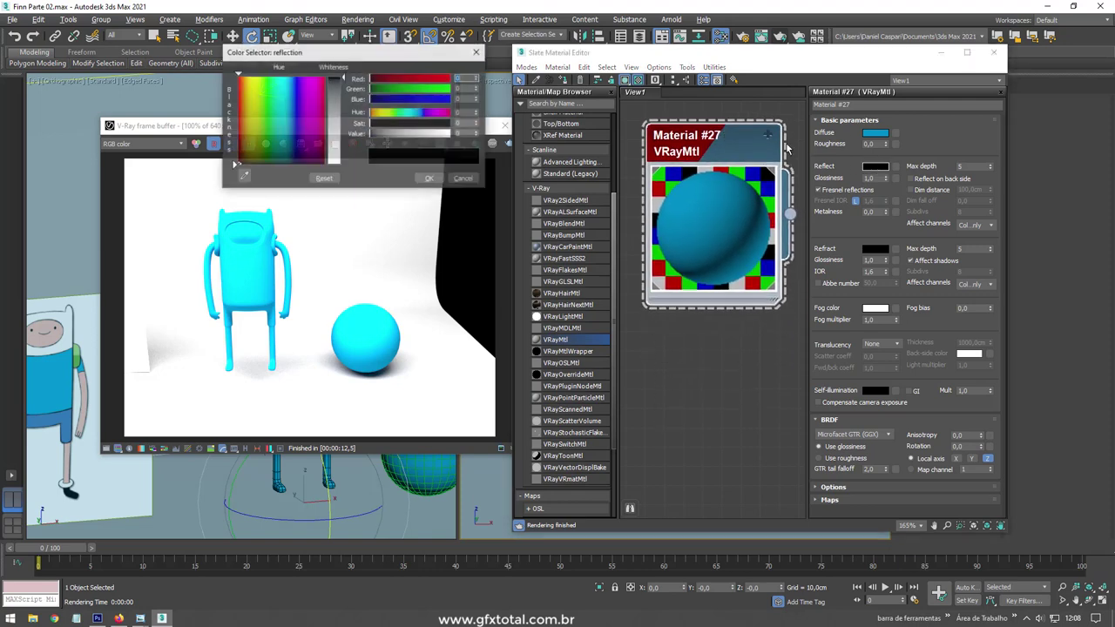
drag(372, 136, 417, 150)
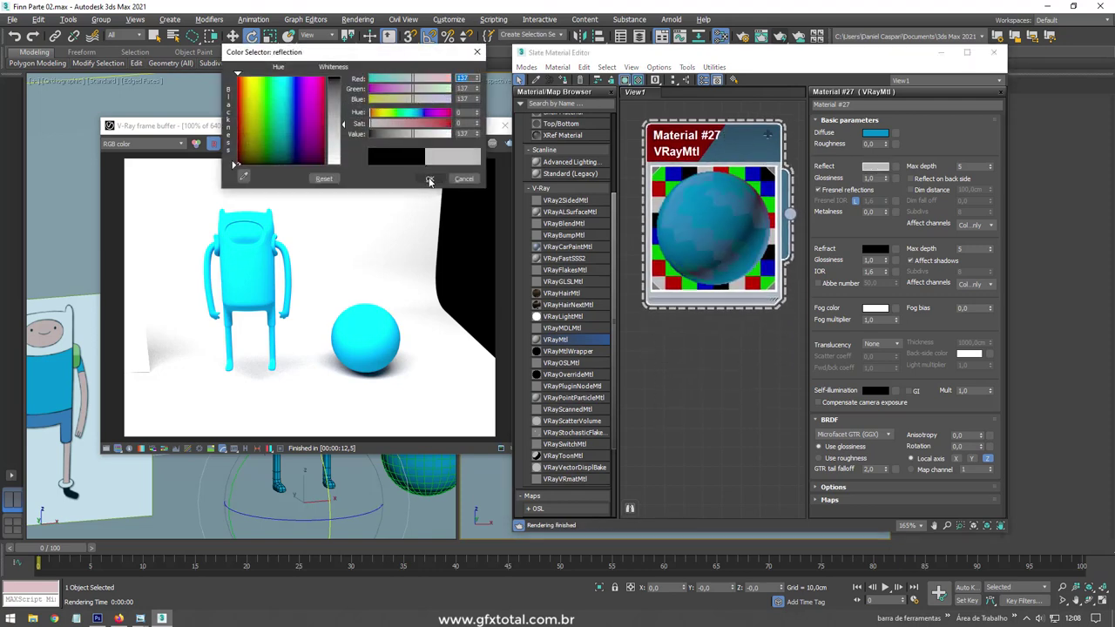
click(430, 178)
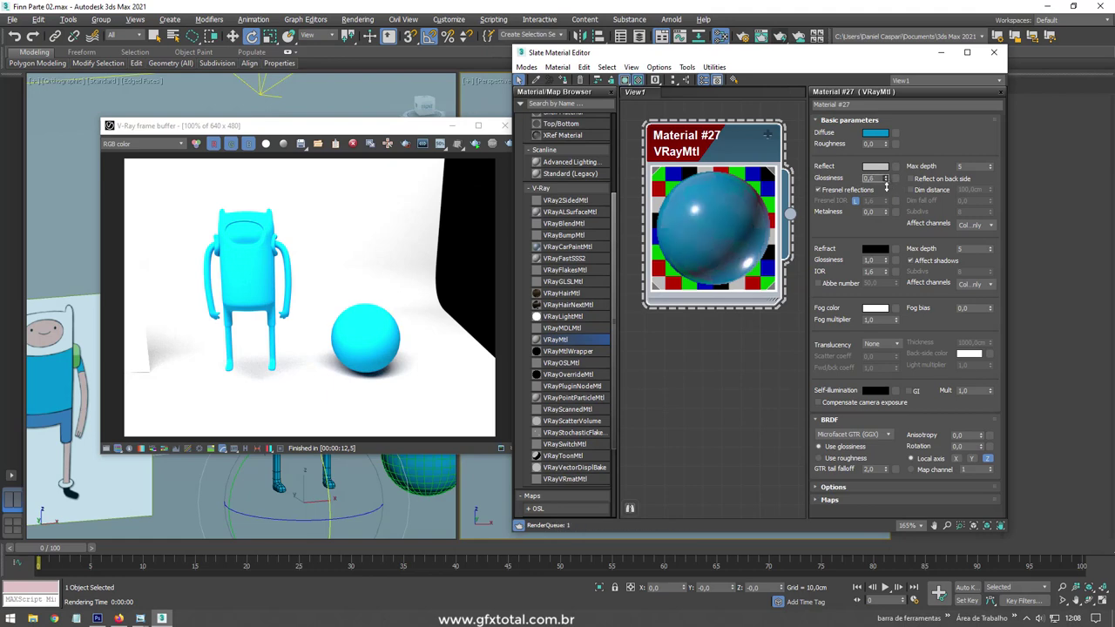
click(884, 181)
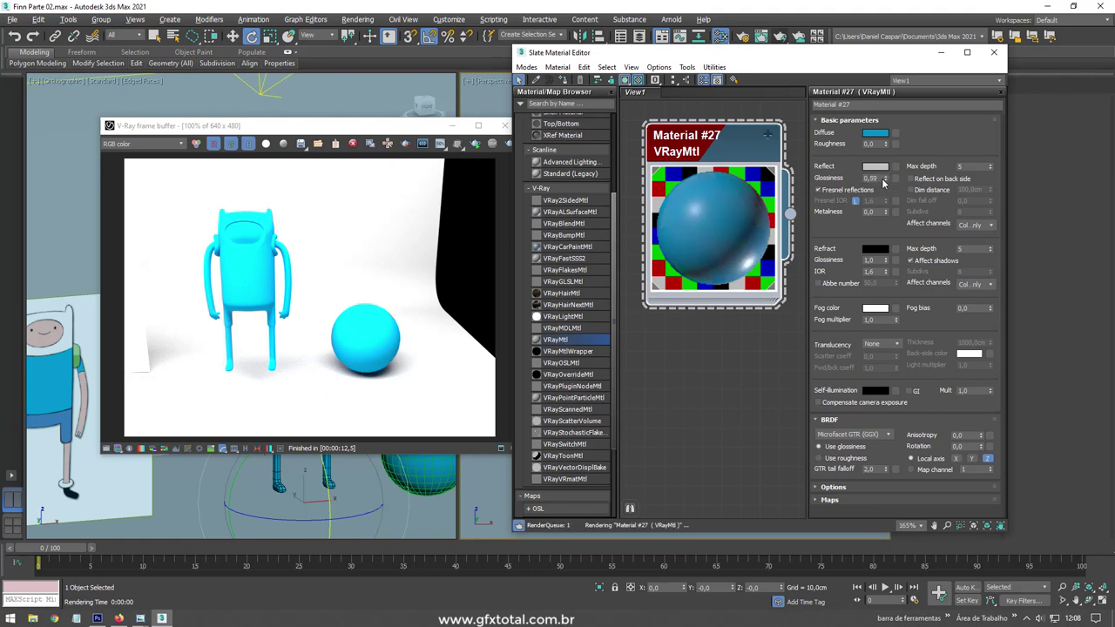
click(471, 145)
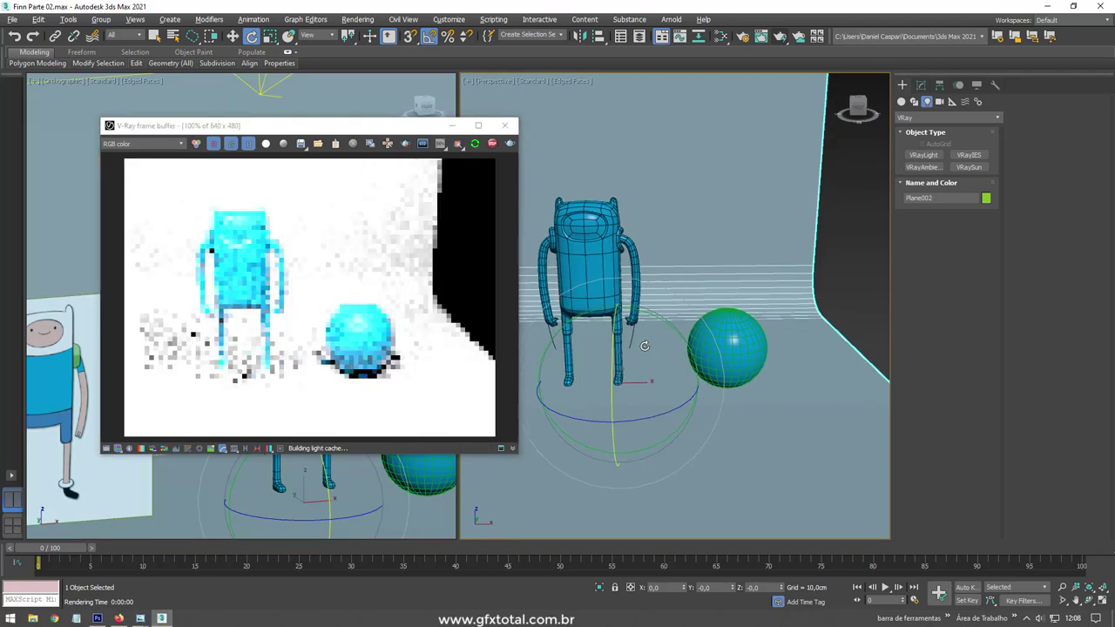
- Zoom the perspective viewport, then reopen the Slate Material Editor on Material #27
scroll(645, 346, up, 2)
scroll(636, 326, up, 2)
scroll(625, 305, up, 2)
scroll(613, 274, up, 3)
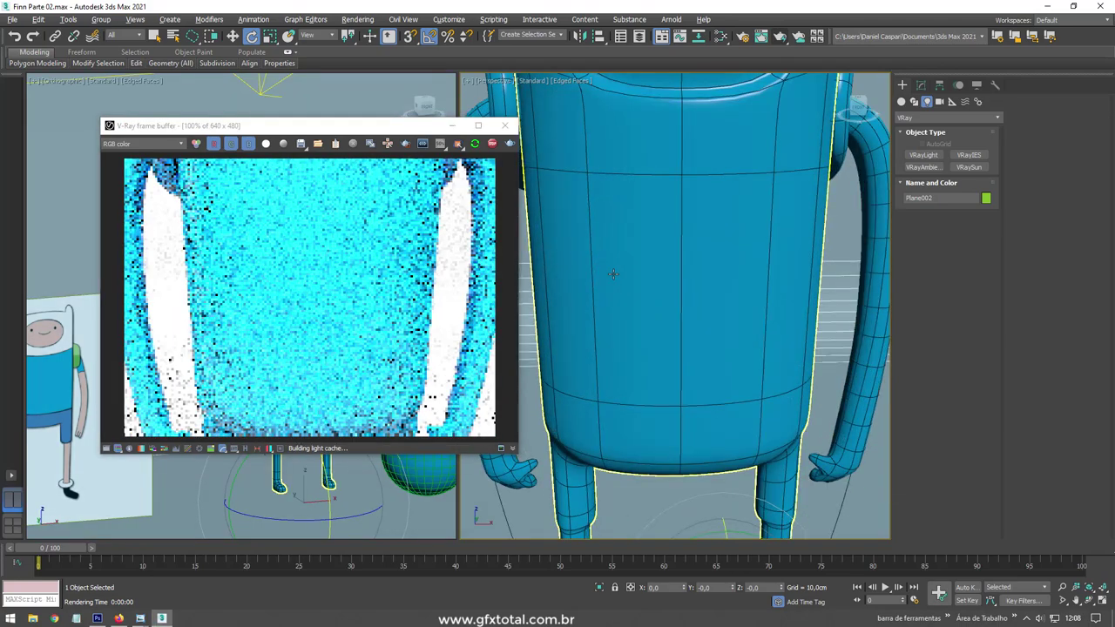
scroll(613, 274, down, 3)
scroll(644, 305, down, 2)
scroll(641, 295, down, 2)
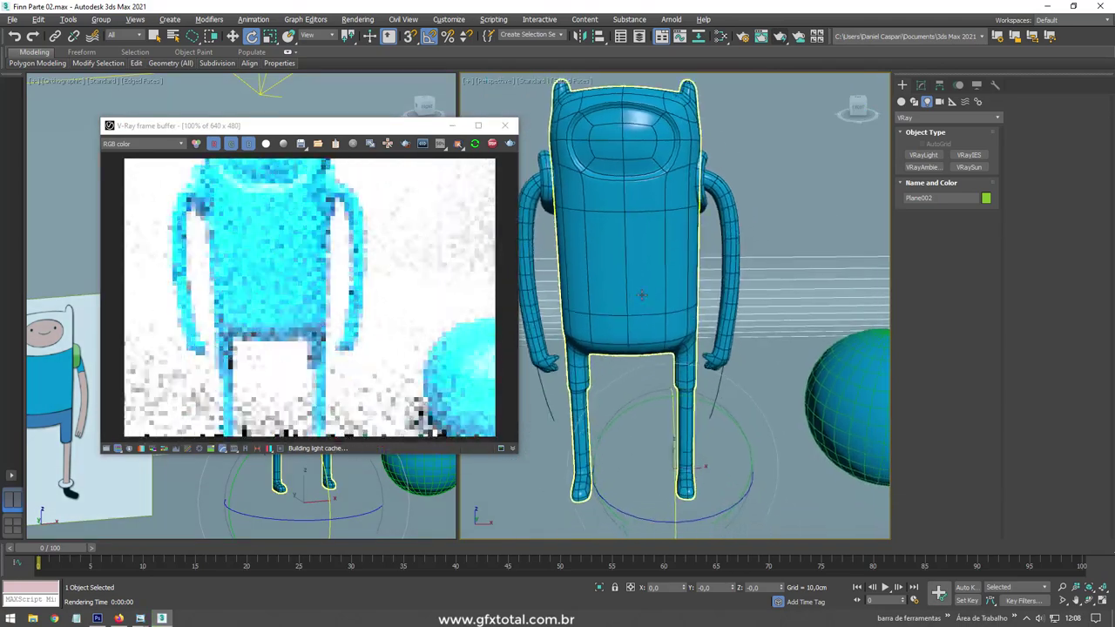
scroll(641, 295, down, 2)
scroll(627, 296, up, 4)
scroll(612, 288, down, 3)
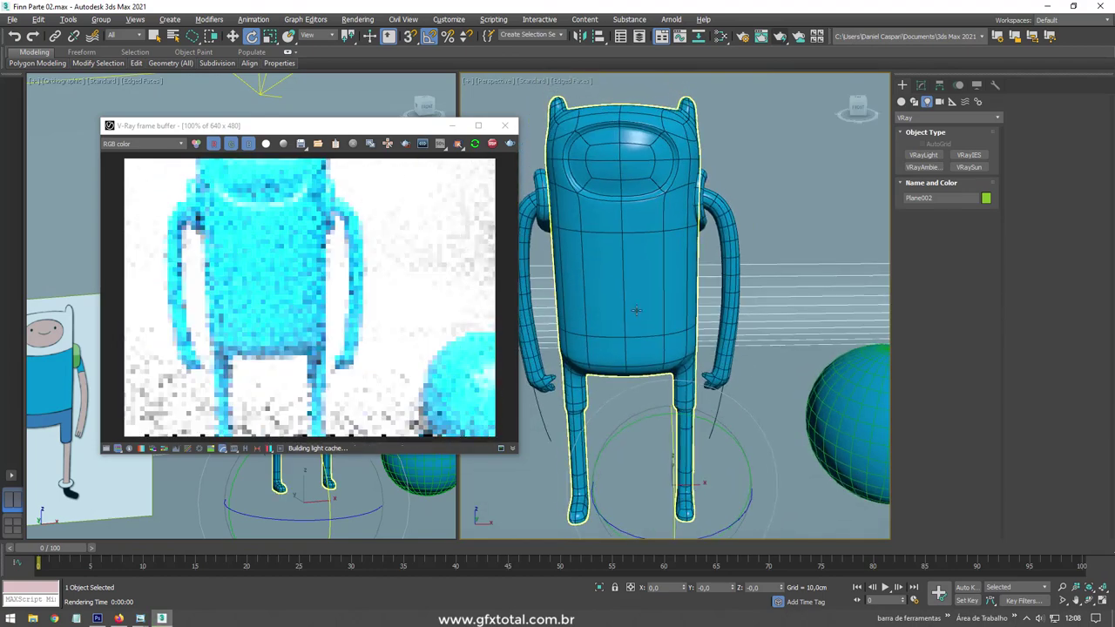
click(720, 36)
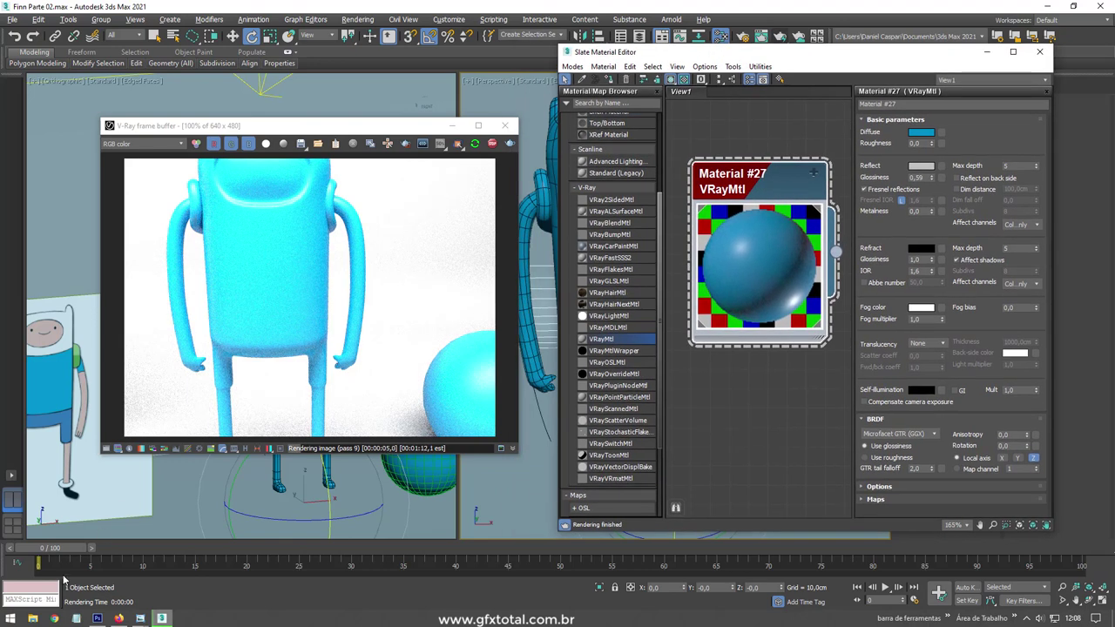
mouse_move(139, 619)
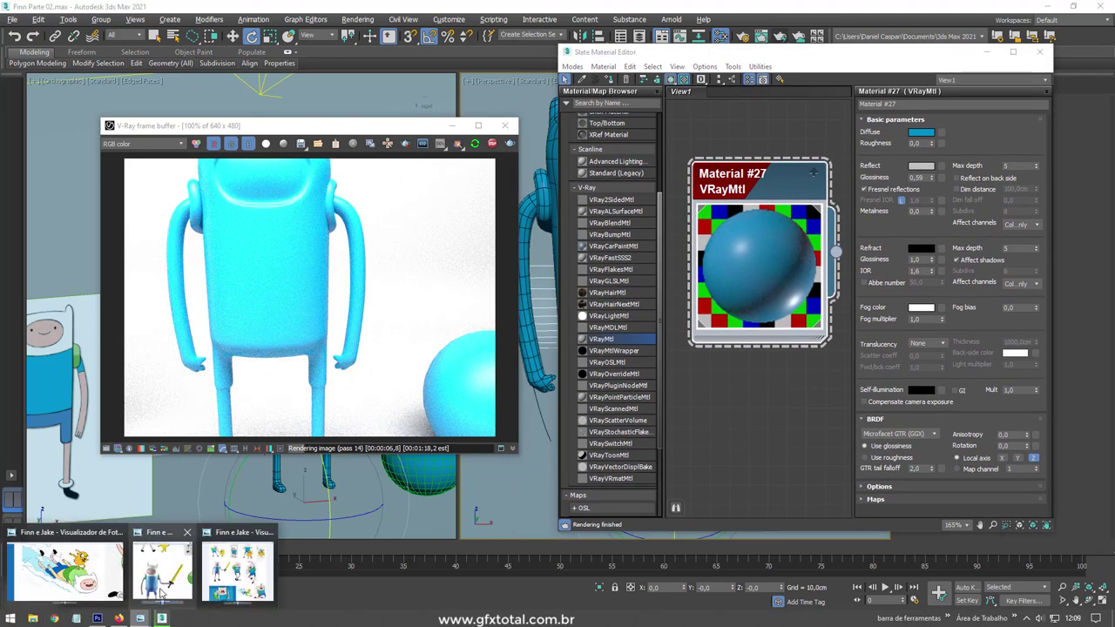
- Check the Finn reference photo in Photo Viewer, then minimize it
click(183, 557)
scroll(150, 344, up, 2)
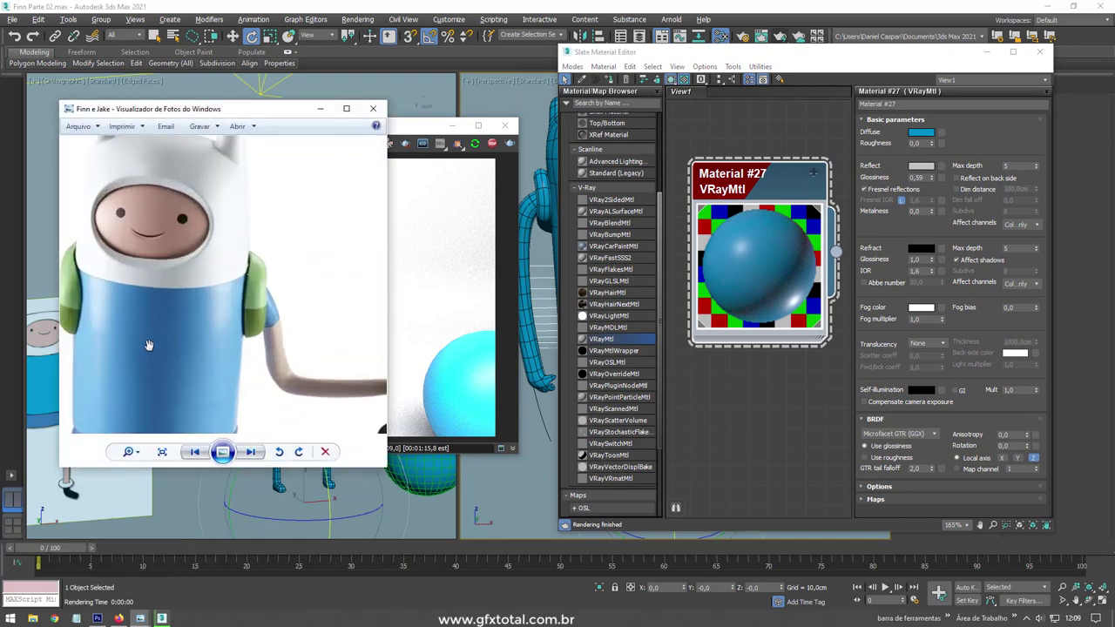
scroll(150, 304, up, 2)
scroll(139, 301, up, 2)
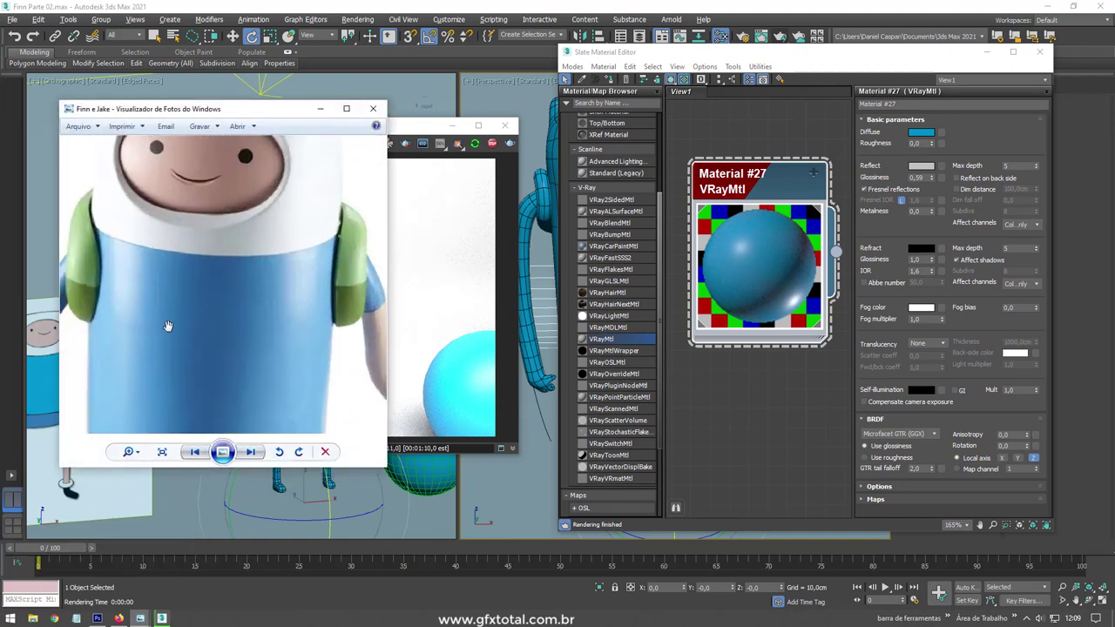
click(319, 108)
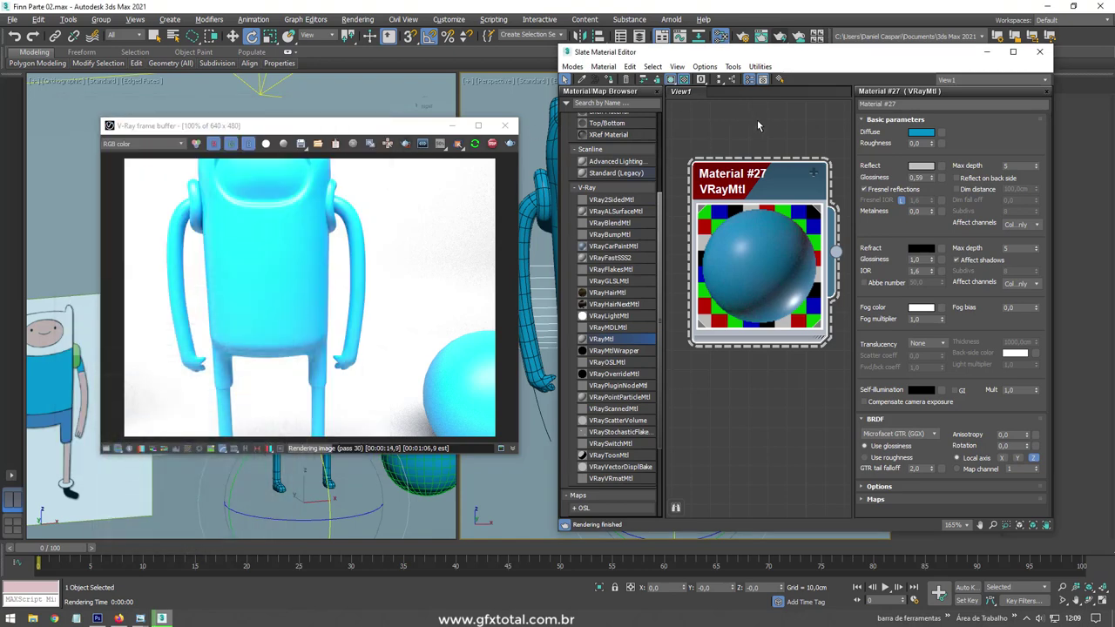
- Add a Falloff map from the General maps category to the Slate node view
scroll(767, 183, down, 3)
scroll(718, 210, up, 2)
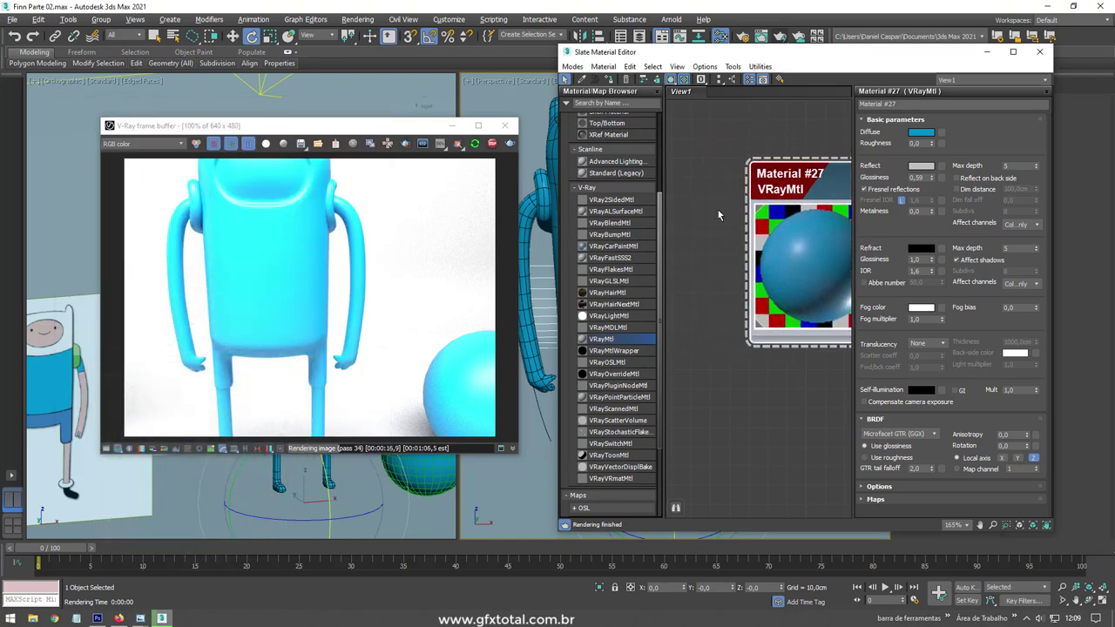
scroll(659, 311, down, 3)
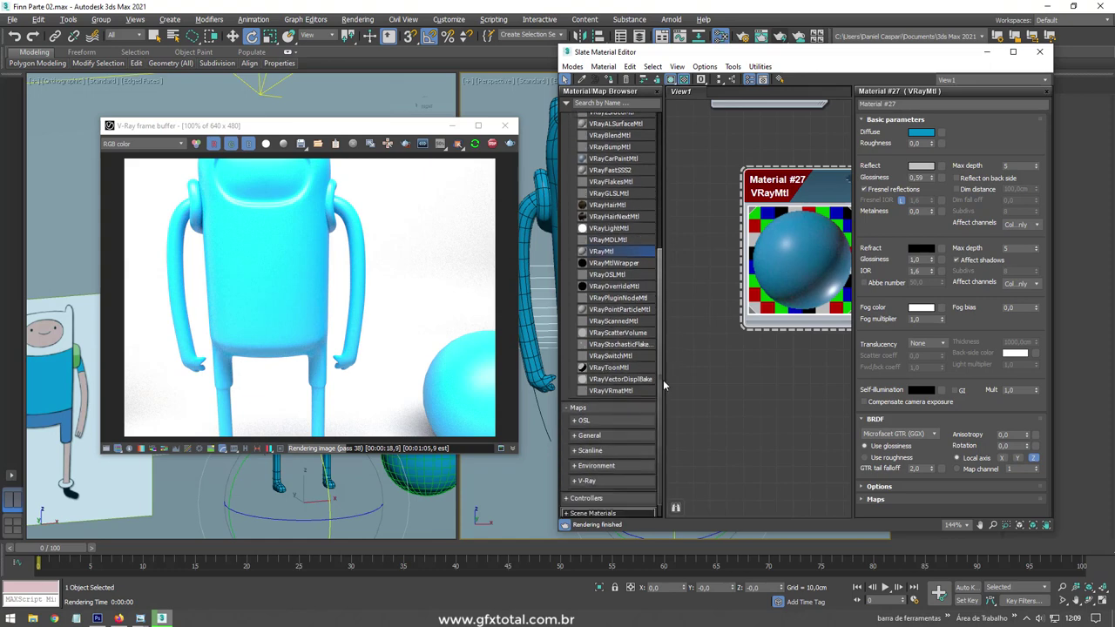
scroll(655, 366, down, 1)
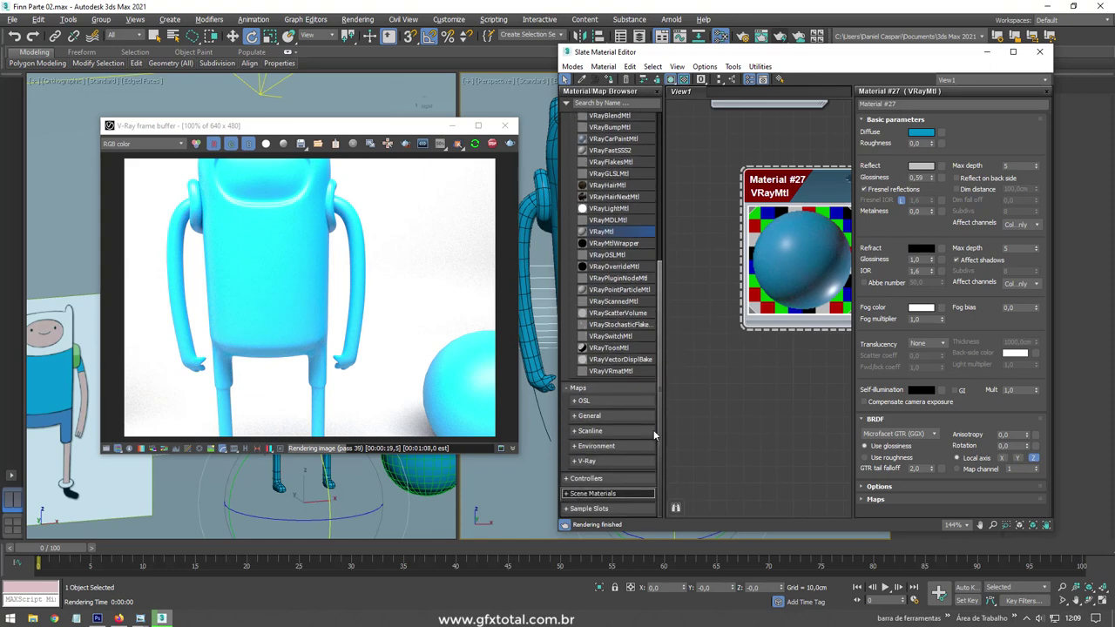
click(579, 416)
scroll(640, 390, down, 4)
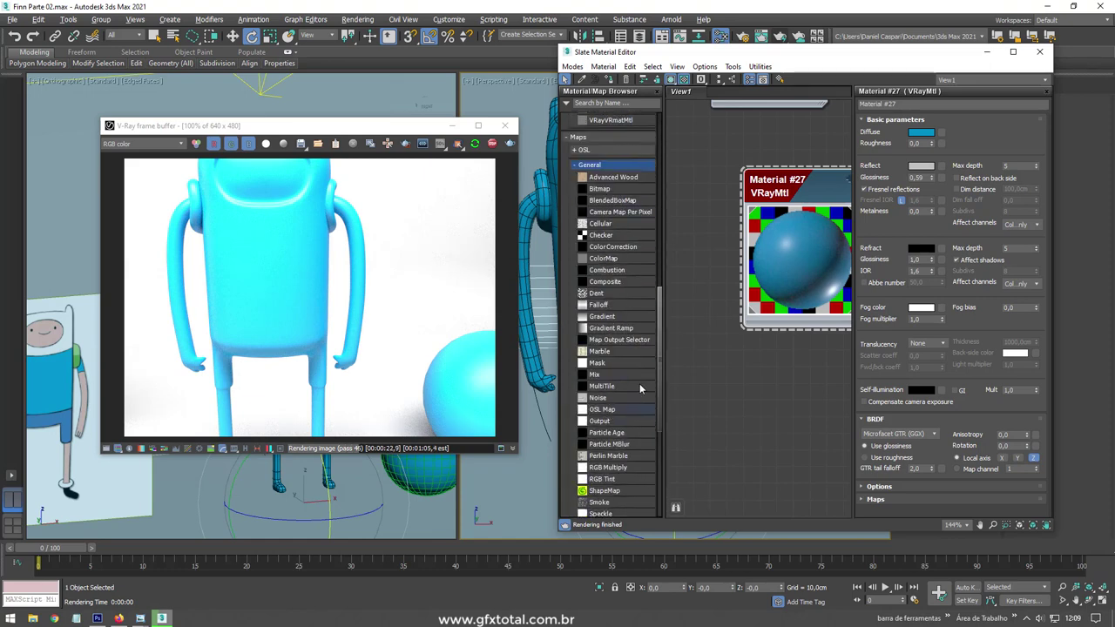
scroll(614, 351, down, 2)
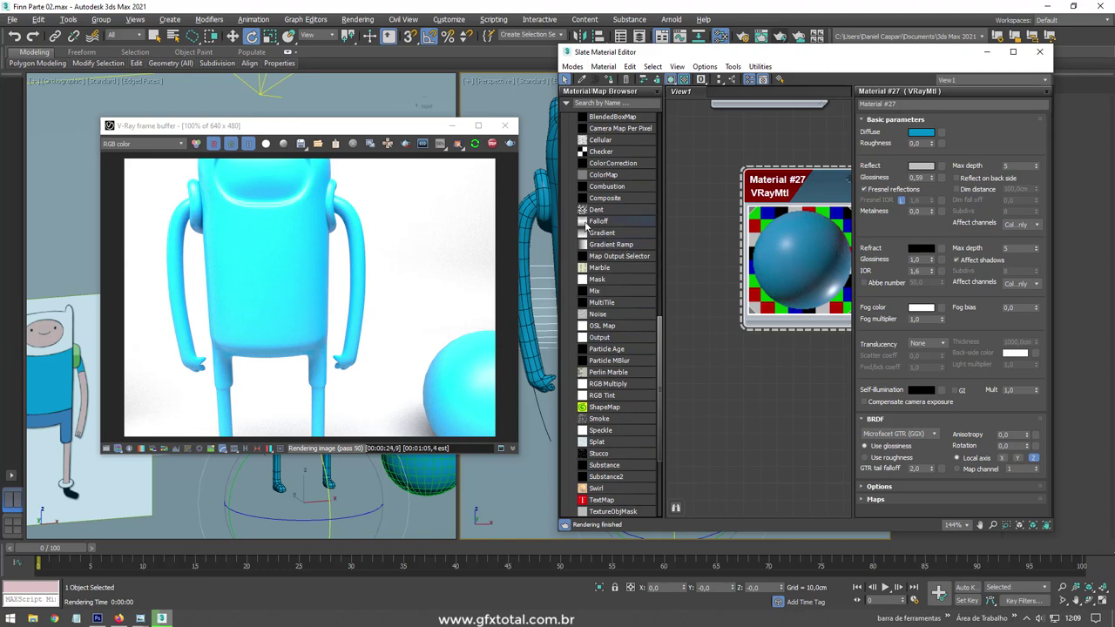
mouse_move(704, 171)
mouse_down()
mouse_move(749, 174)
mouse_move(719, 213)
mouse_move(791, 187)
mouse_move(747, 341)
mouse_up()
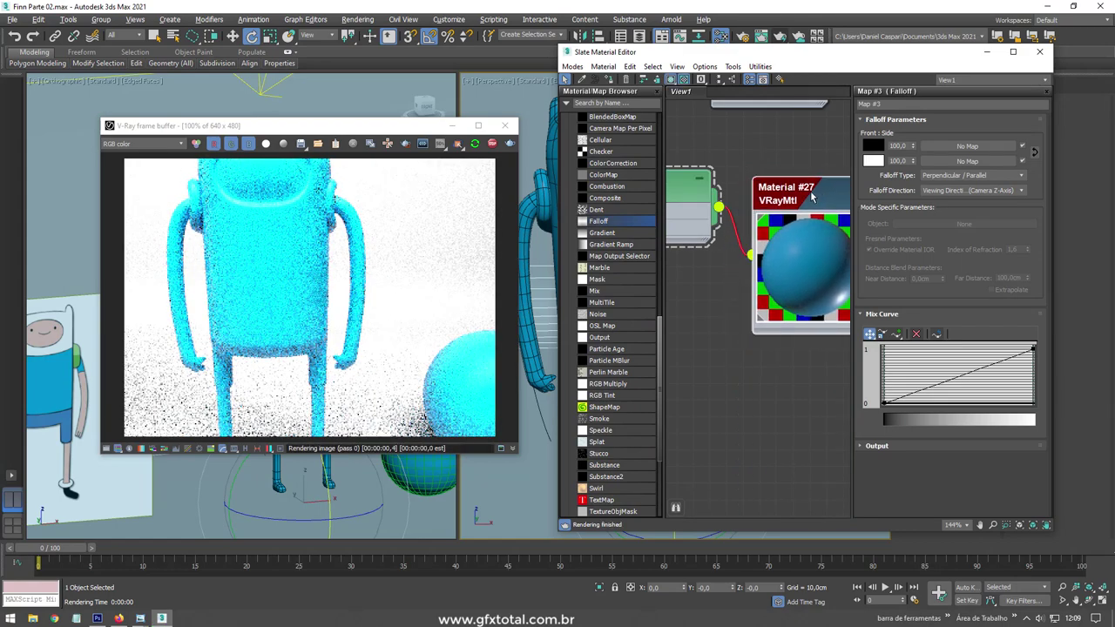
- Wire the Falloff map (Map #3) into Material #27's Reflect and arrange the two nodes
drag(811, 198, 794, 209)
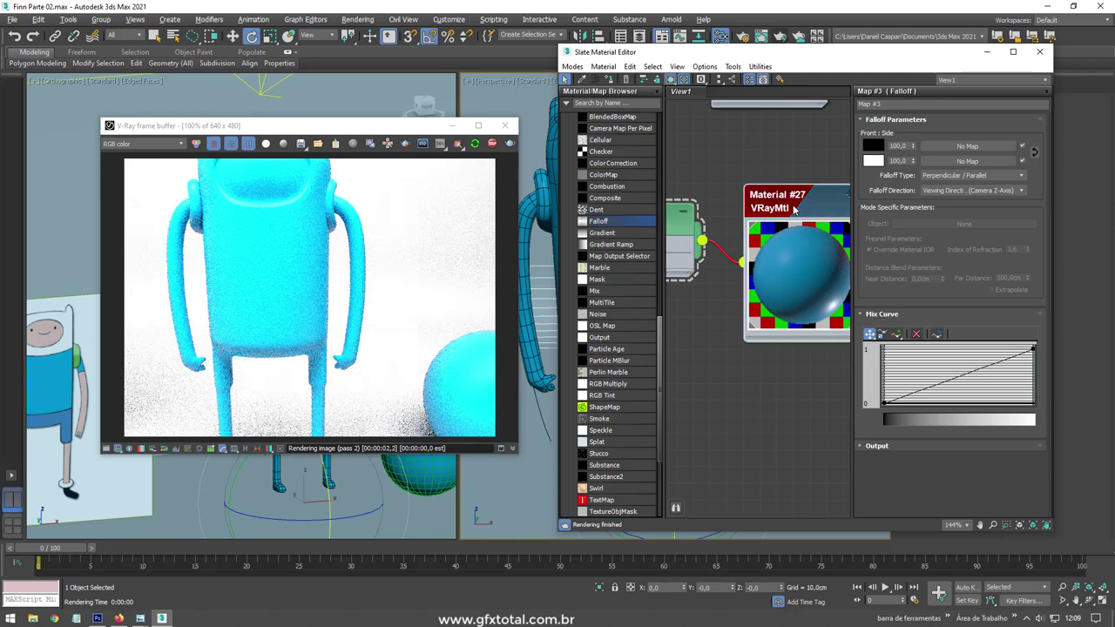
double_click(847, 199)
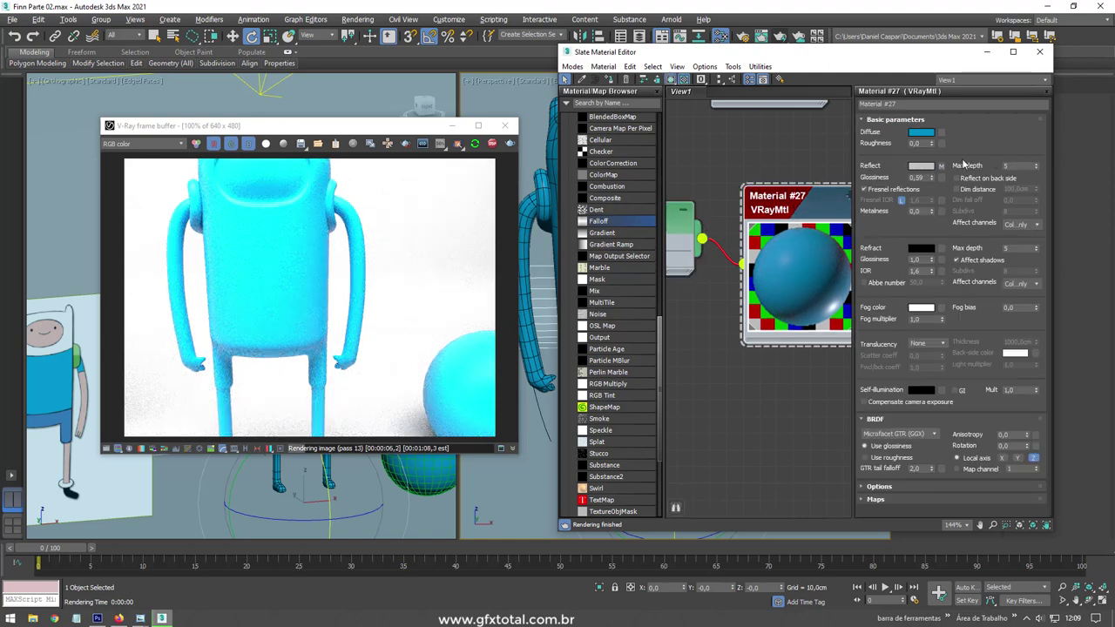
drag(667, 225, 745, 248)
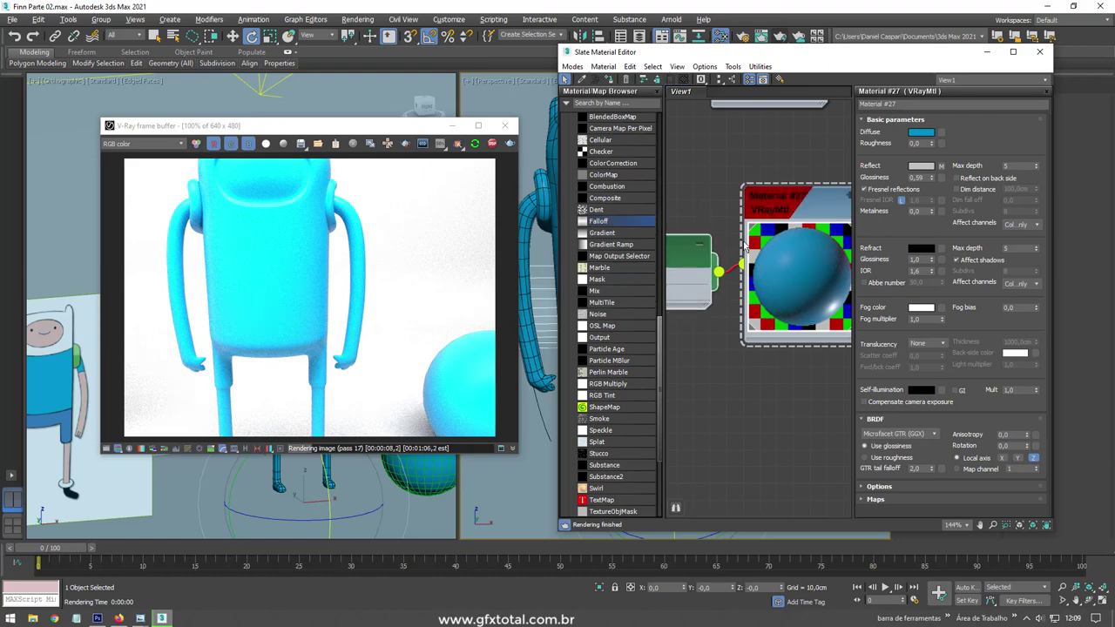
middle_drag(679, 258, 676, 227)
double_click(677, 219)
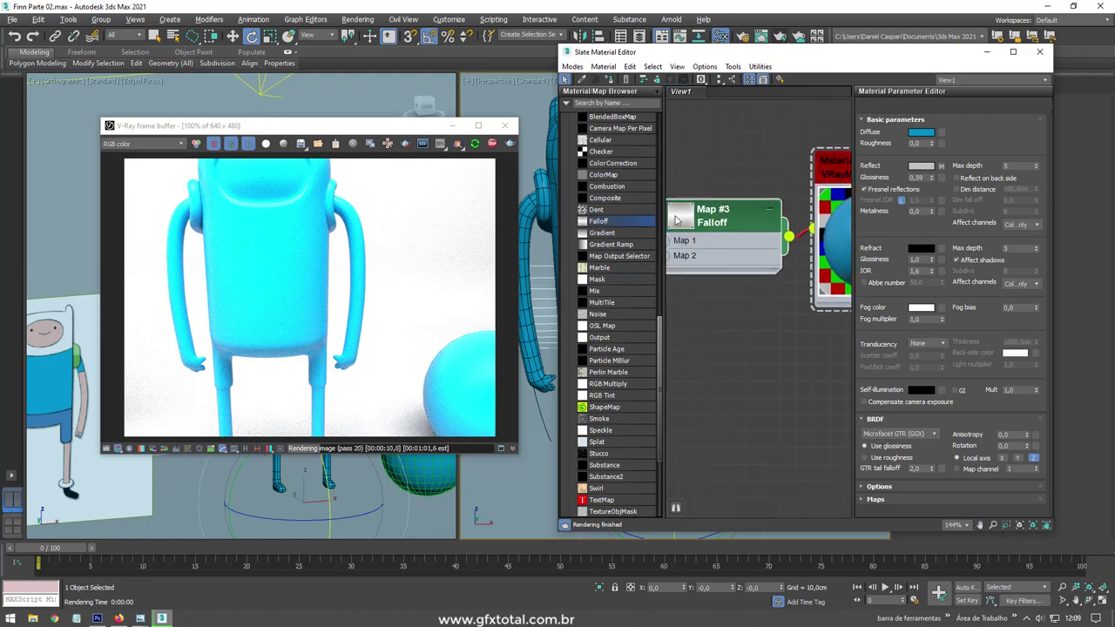
scroll(767, 214, down, 3)
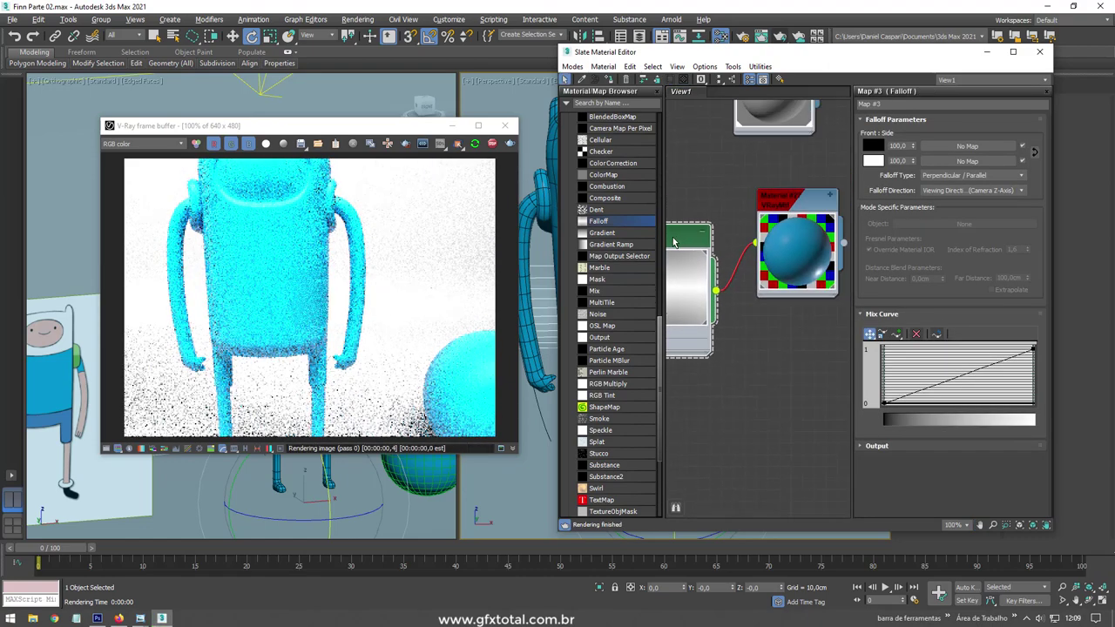
drag(780, 206, 791, 241)
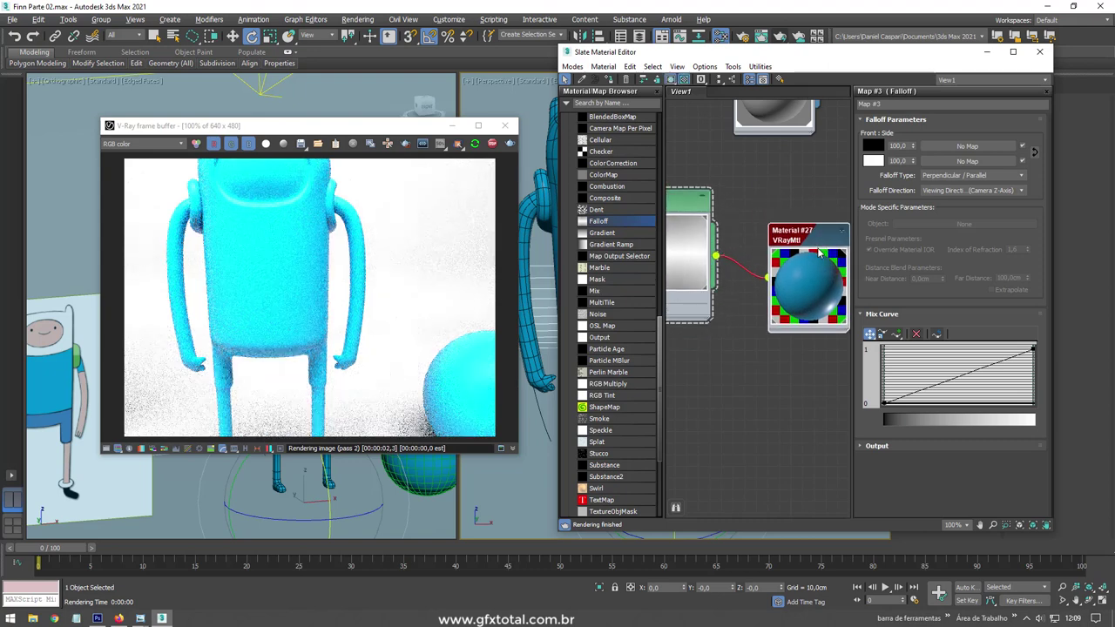
double_click(801, 234)
- Add a new Standard (Legacy) material, Material #29, to the node view
middle_drag(665, 268, 685, 274)
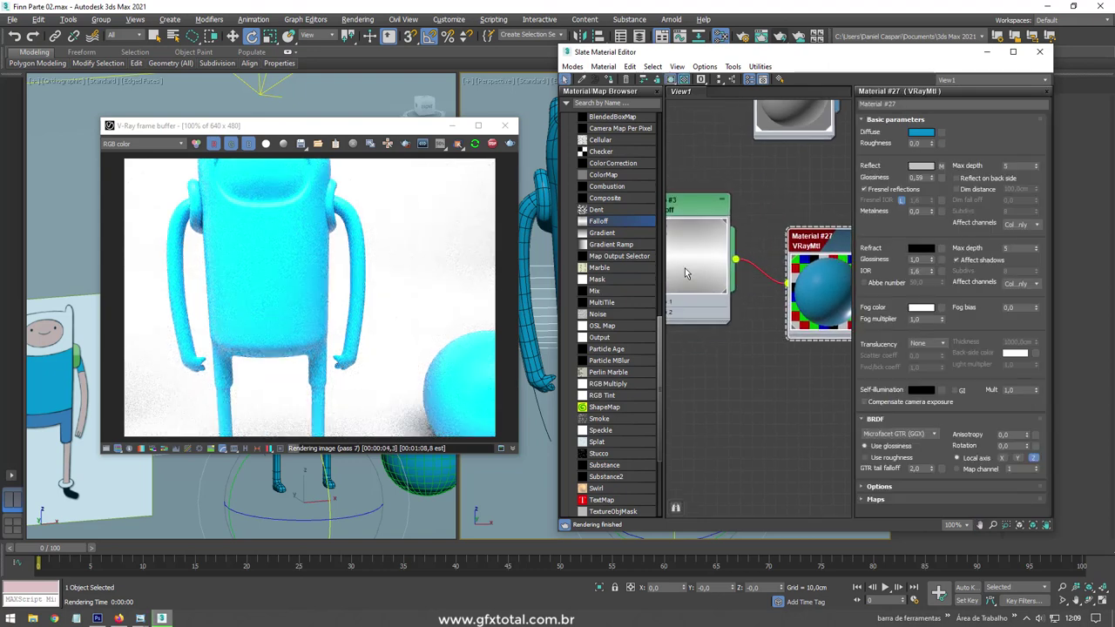
drag(661, 350, 660, 259)
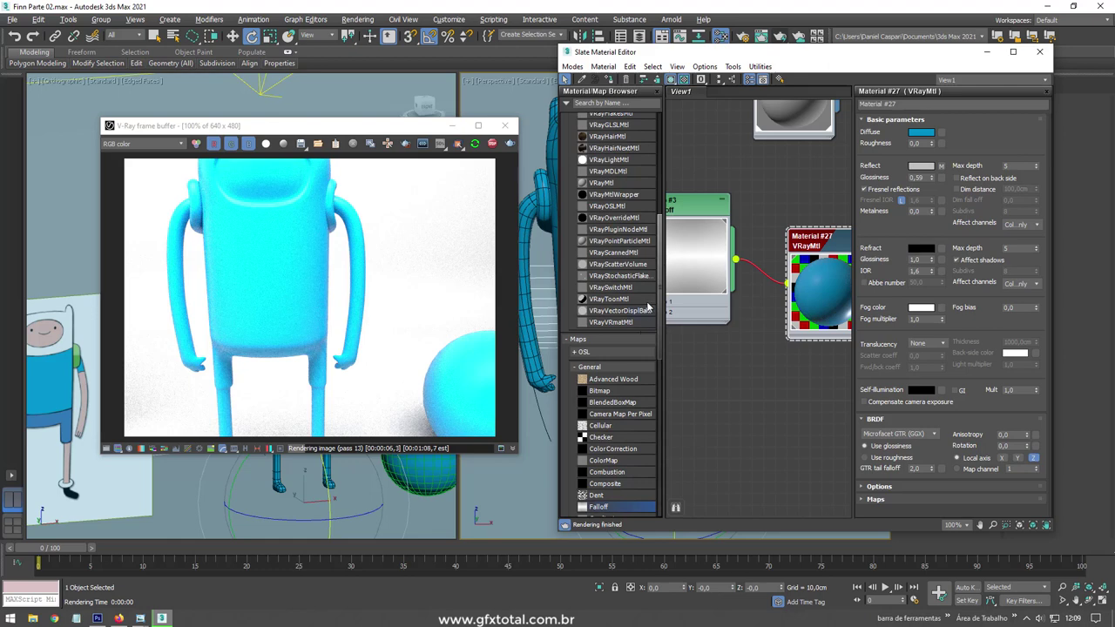
drag(658, 321, 649, 236)
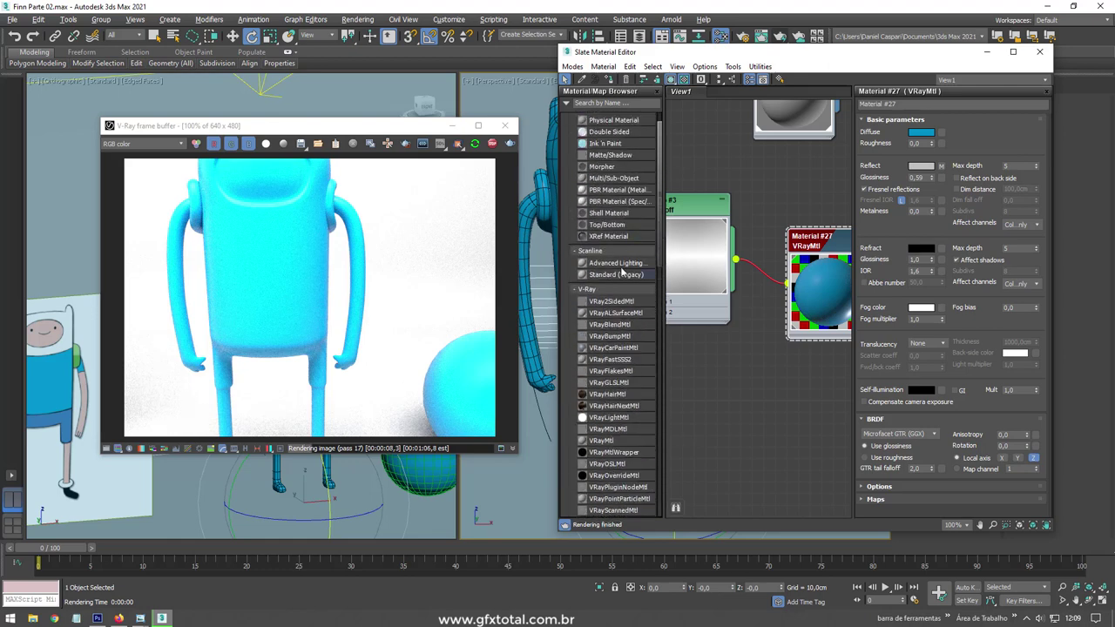
drag(616, 274, 746, 408)
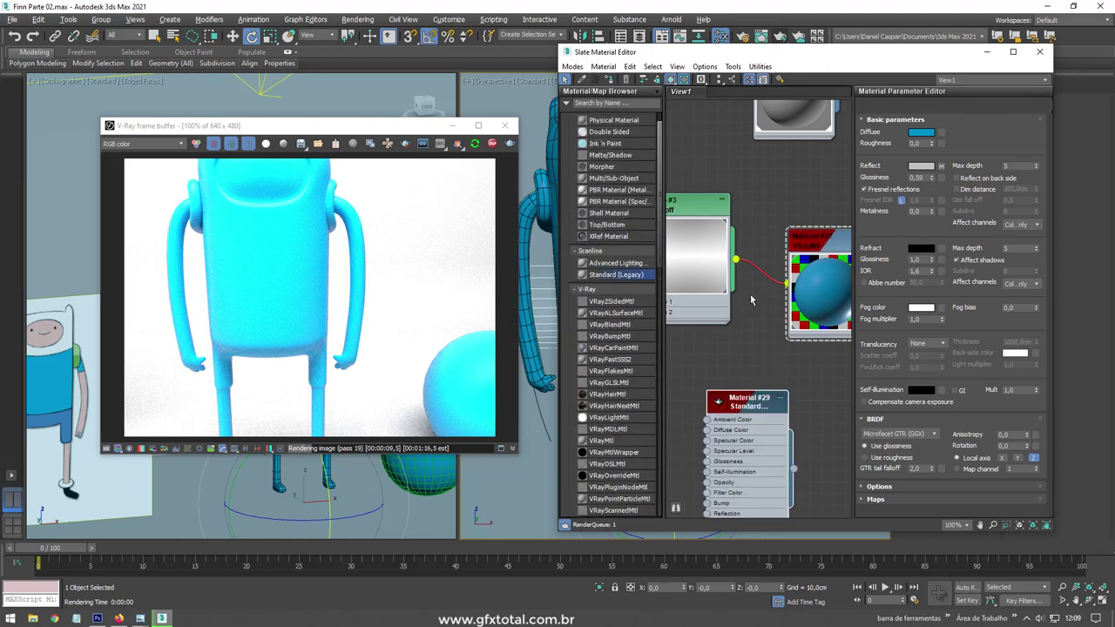
- Wire the Falloff map into Material #29's Diffuse Color and restart the V-Ray interactive render
double_click(706, 421)
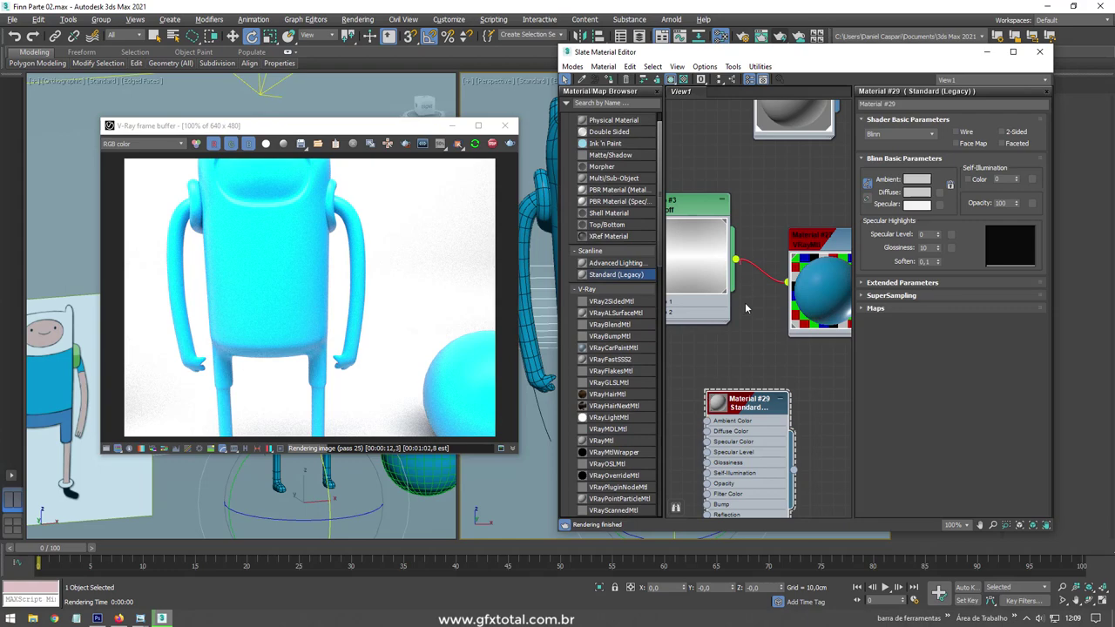
drag(706, 427, 767, 394)
scroll(767, 395, up, 3)
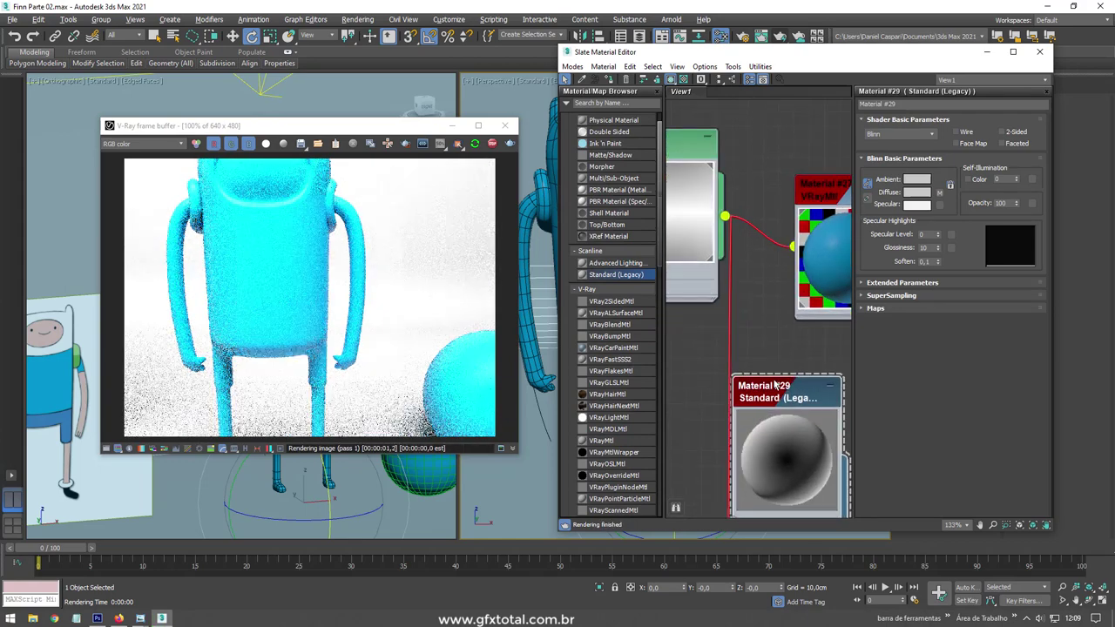
scroll(767, 395, up, 2)
drag(789, 451, 790, 333)
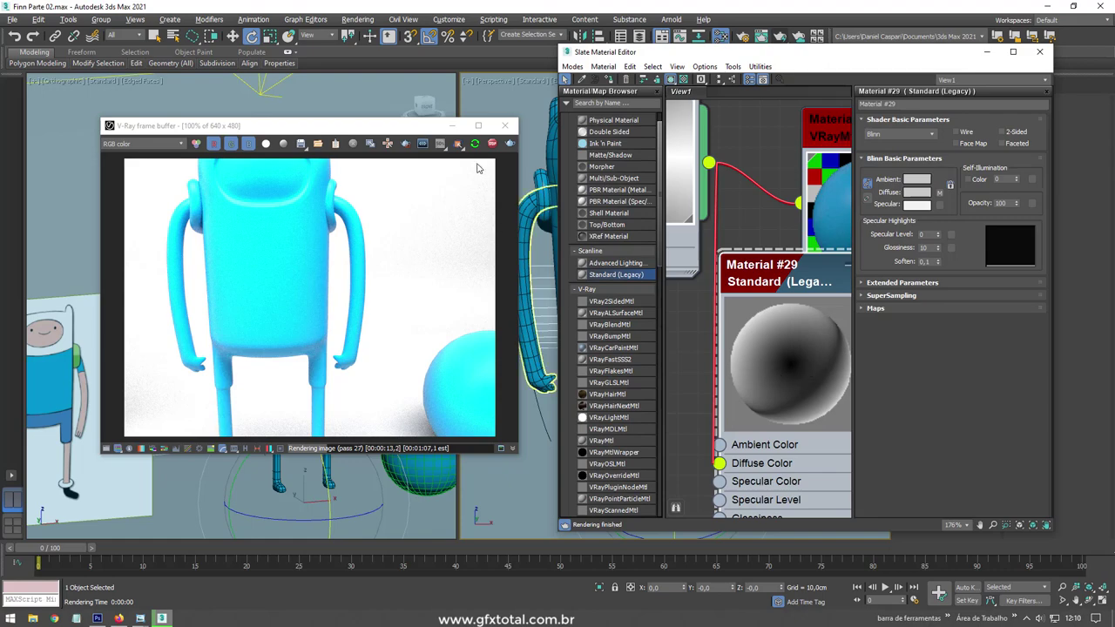
key(shift+q)
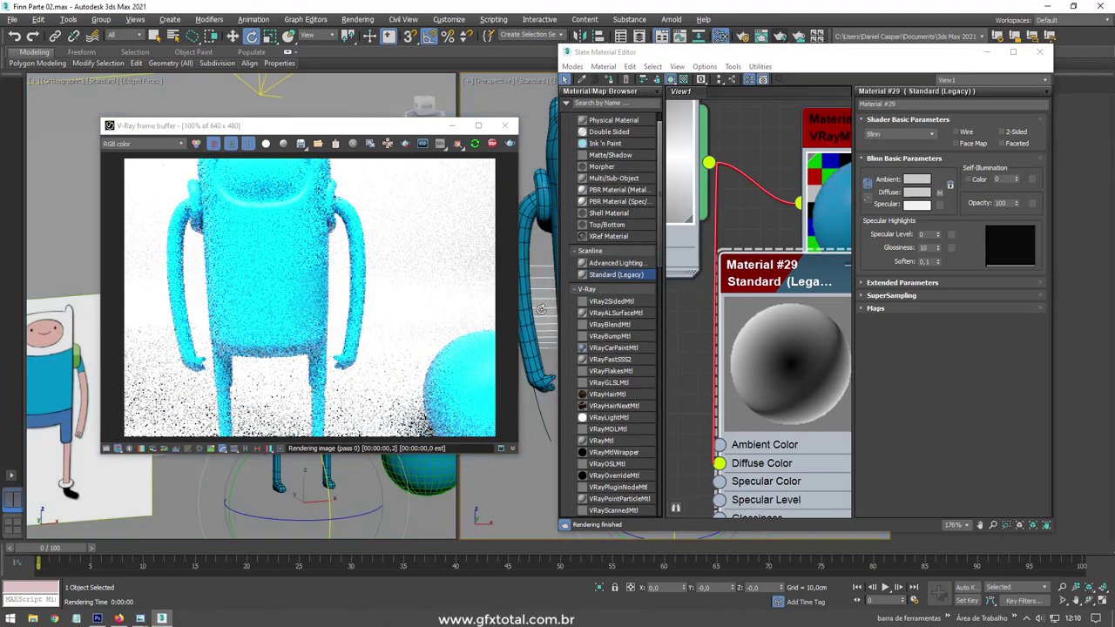
middle_drag(535, 304, 258, 303)
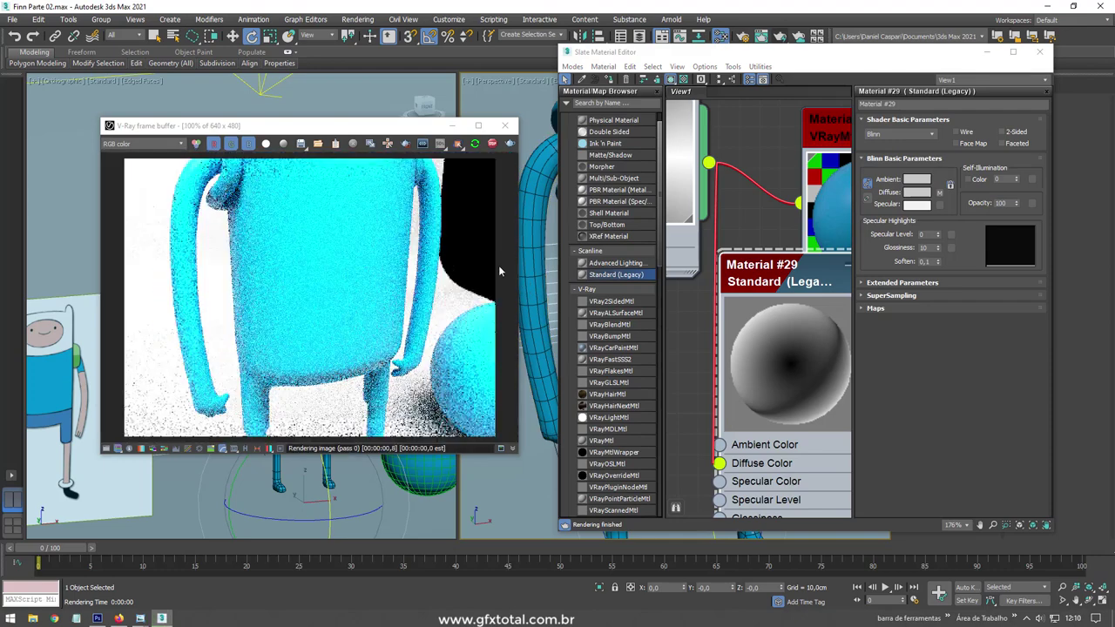
- Change the Falloff map (Map #3) falloff type to Fresnel
drag(784, 270, 784, 290)
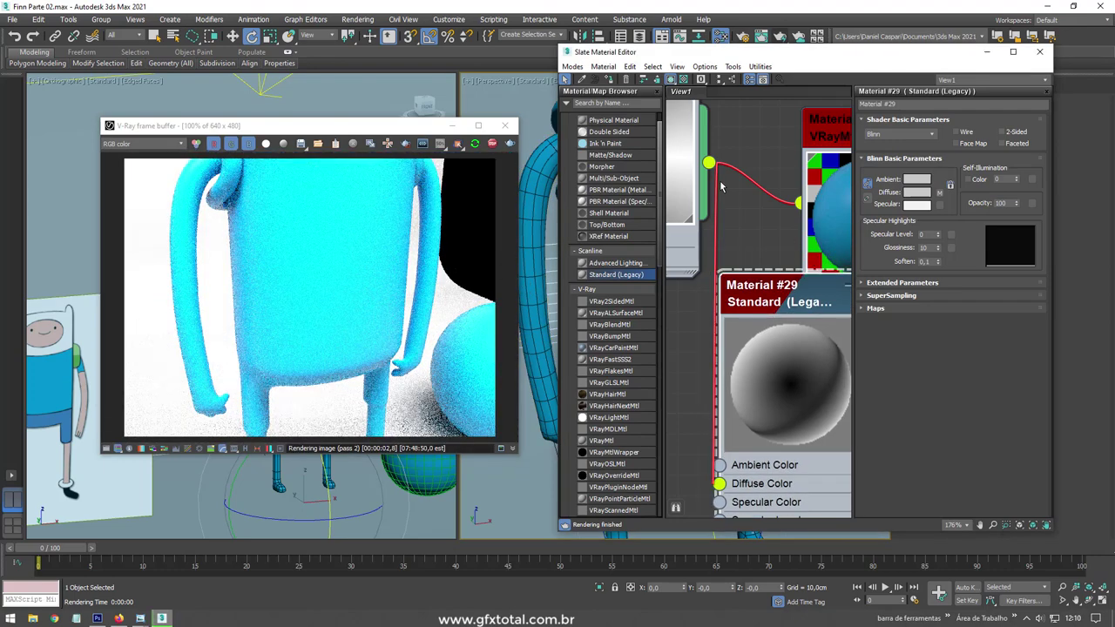
middle_drag(671, 105, 680, 154)
double_click(680, 156)
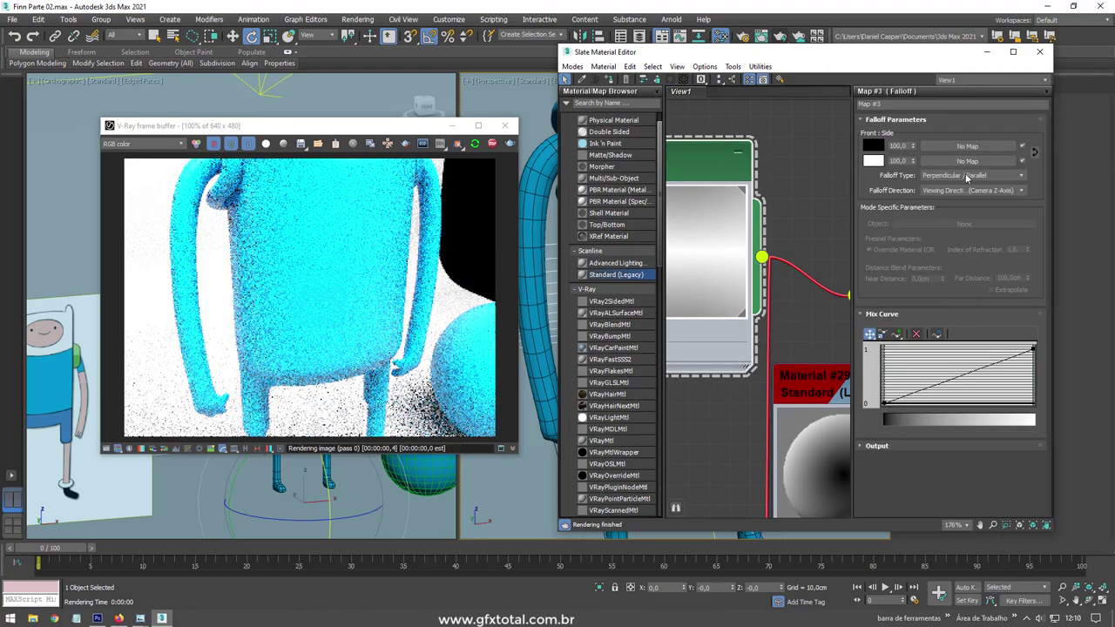
click(968, 176)
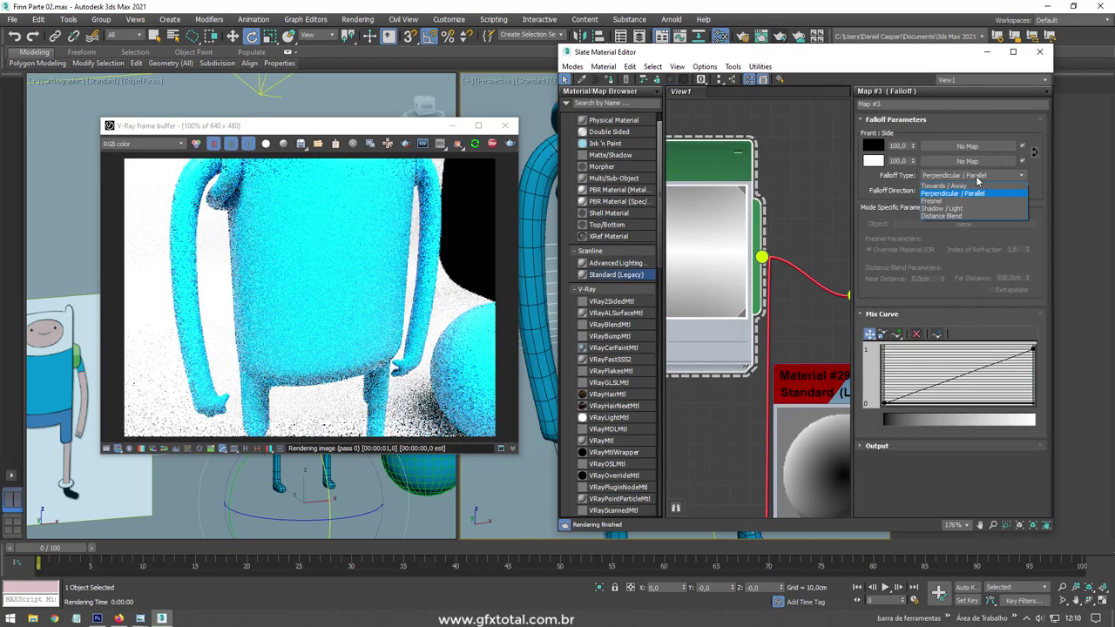
click(939, 202)
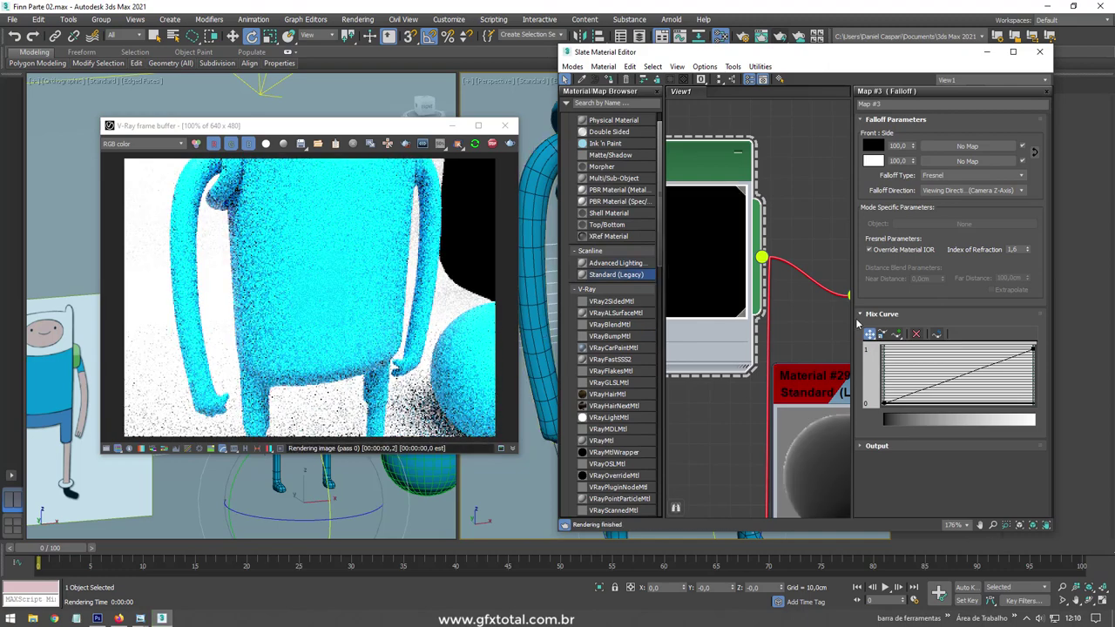
mouse_move(830, 402)
middle_down()
mouse_move(720, 248)
mouse_move(749, 250)
middle_up()
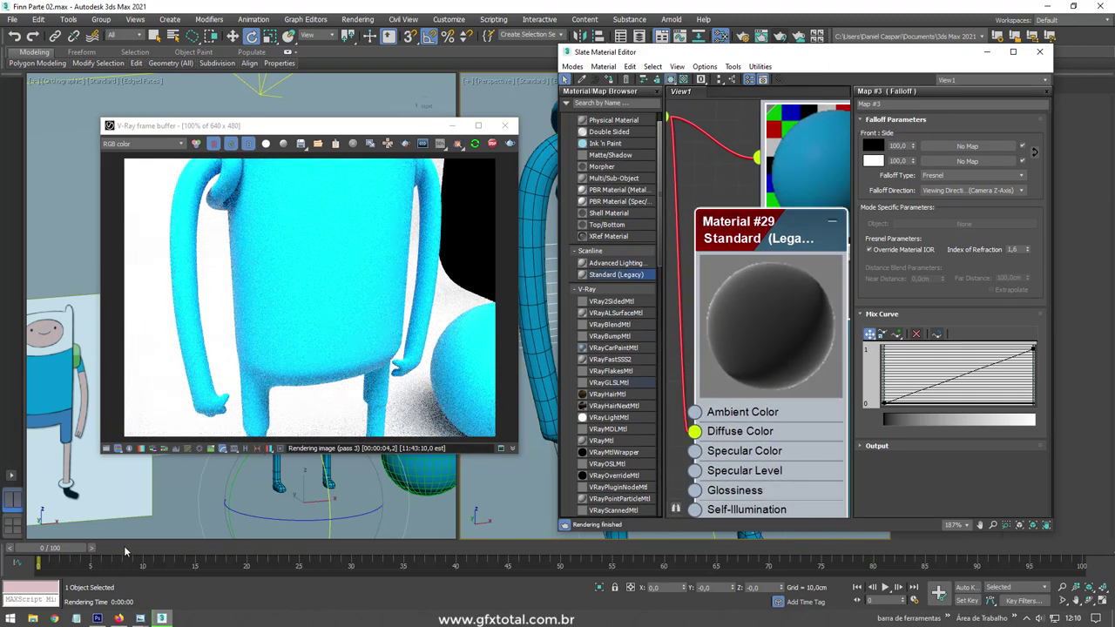
mouse_move(139, 618)
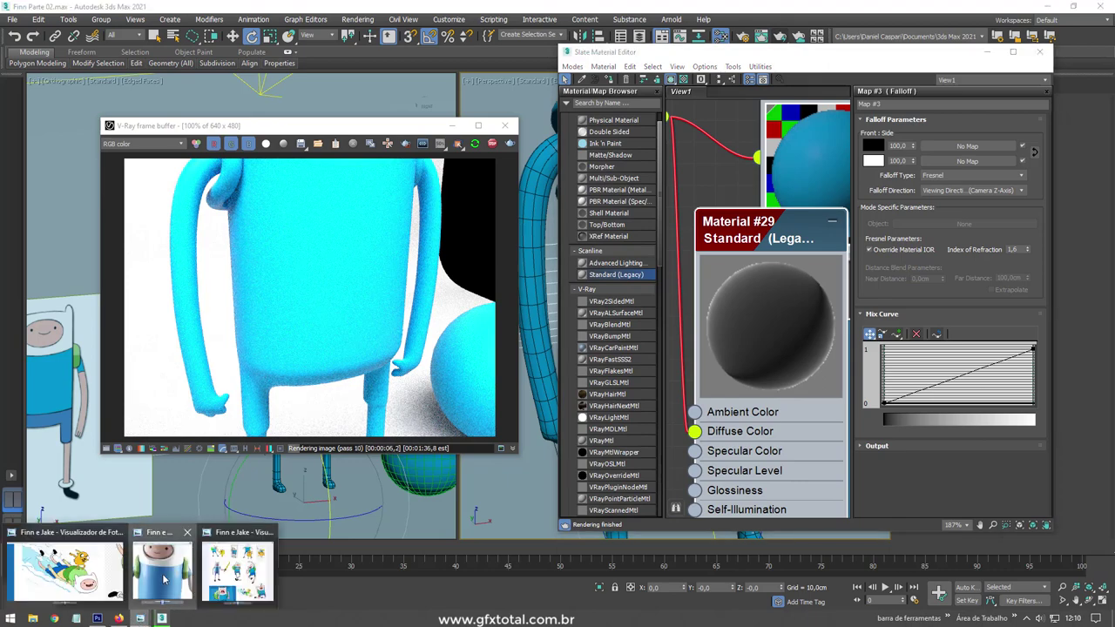
- Set the Falloff front colour to a cyan, comparing against the Finn reference photo
click(162, 562)
drag(272, 126, 578, 149)
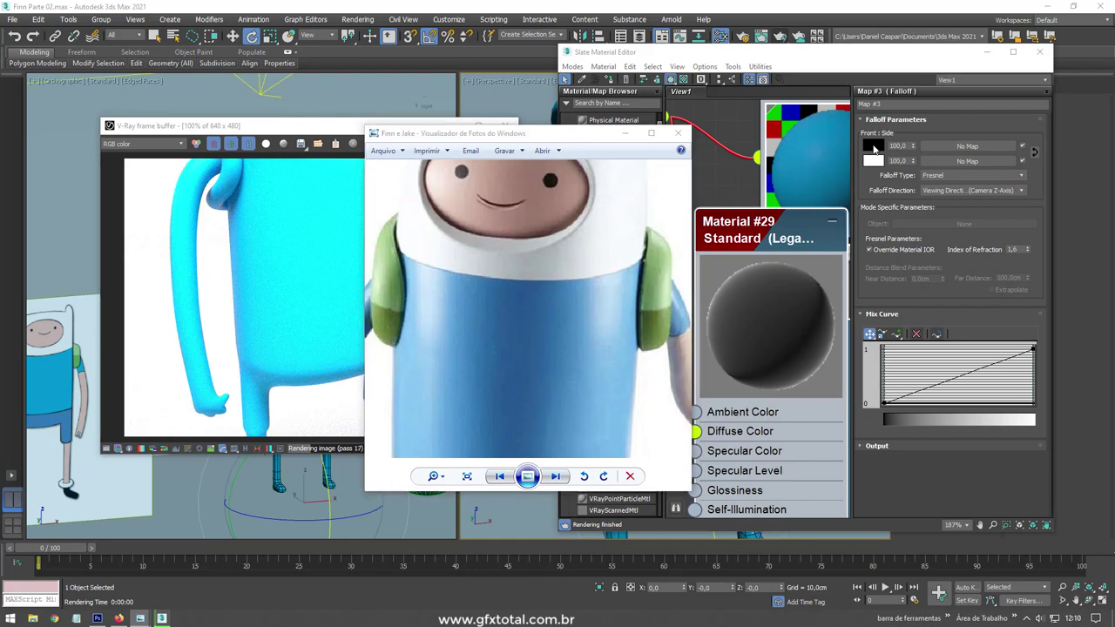
click(873, 145)
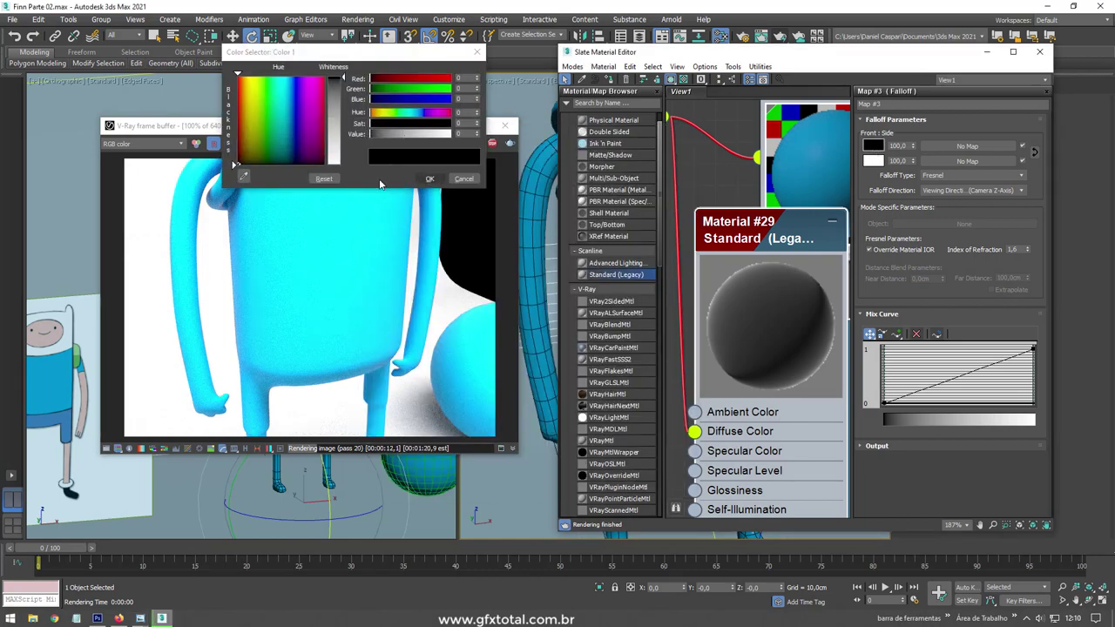
click(243, 175)
click(296, 202)
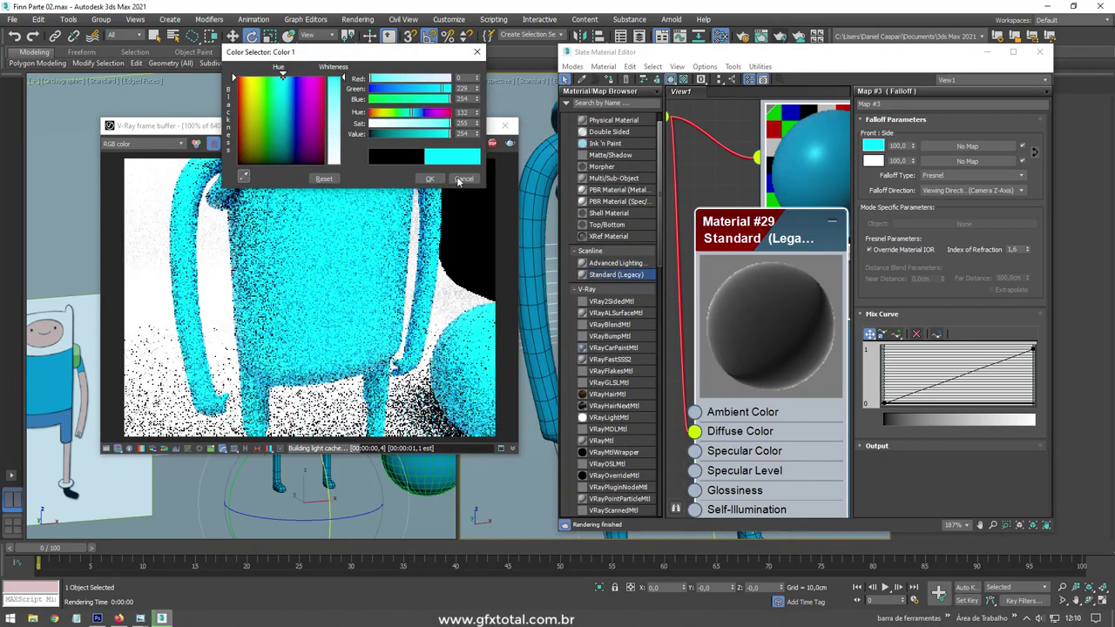
click(430, 179)
mouse_move(140, 619)
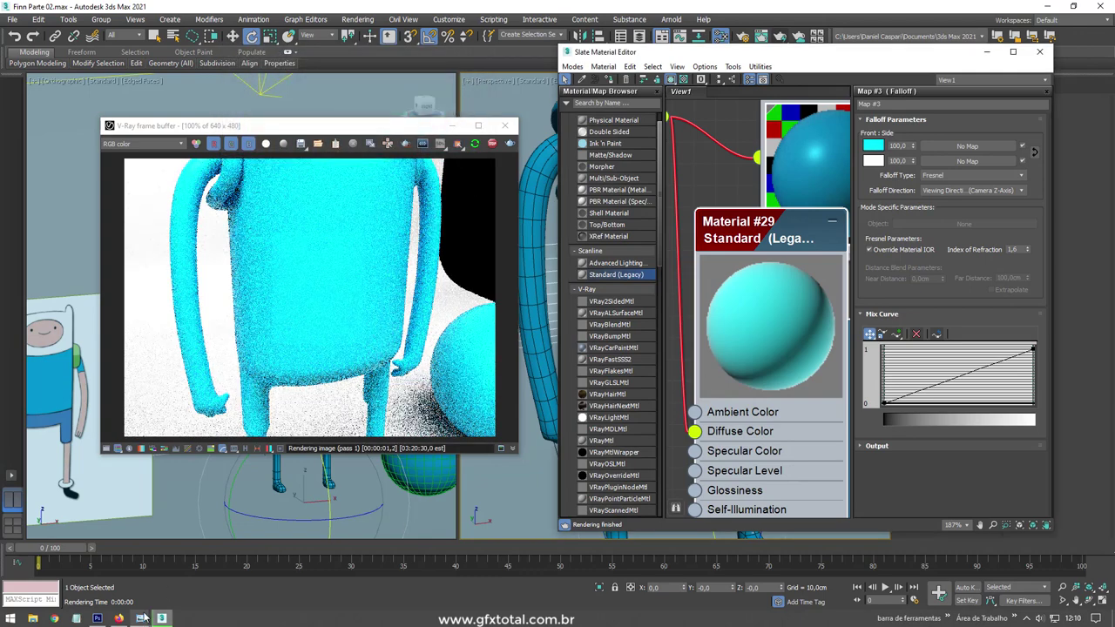
- Adjust the Falloff front colour from cyan to a saturated blue matching Finn's shirt
click(166, 568)
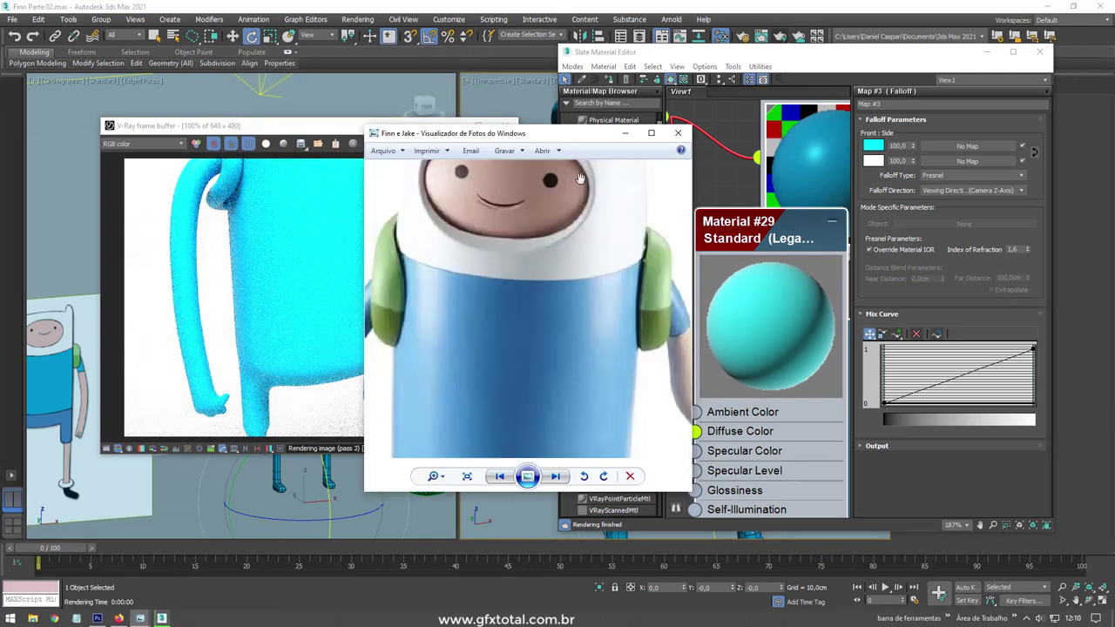
drag(574, 139, 536, 128)
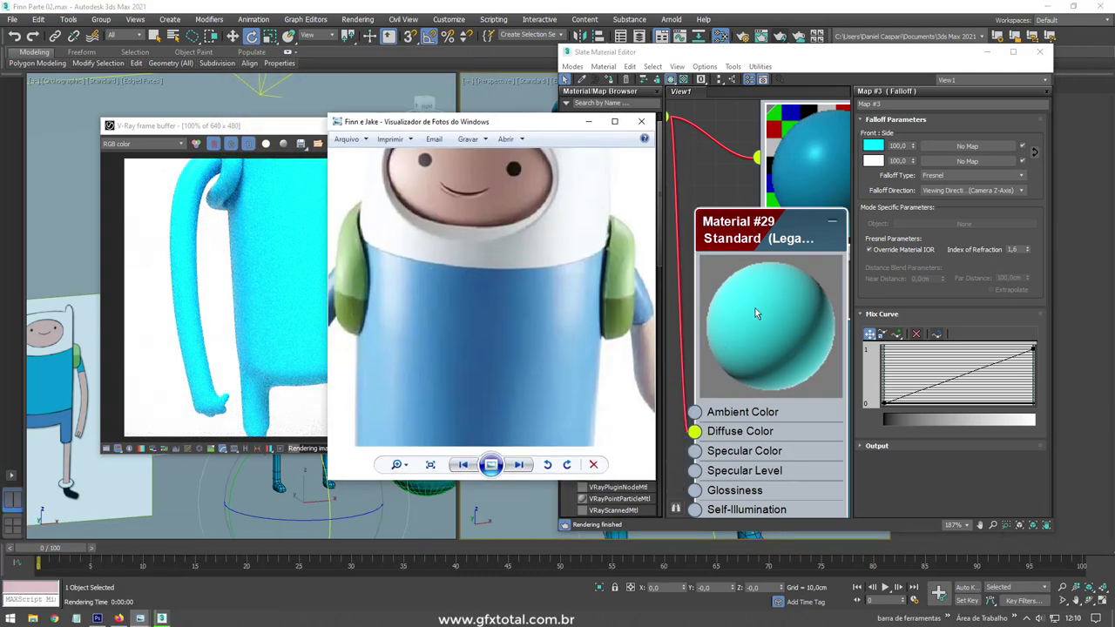
click(873, 146)
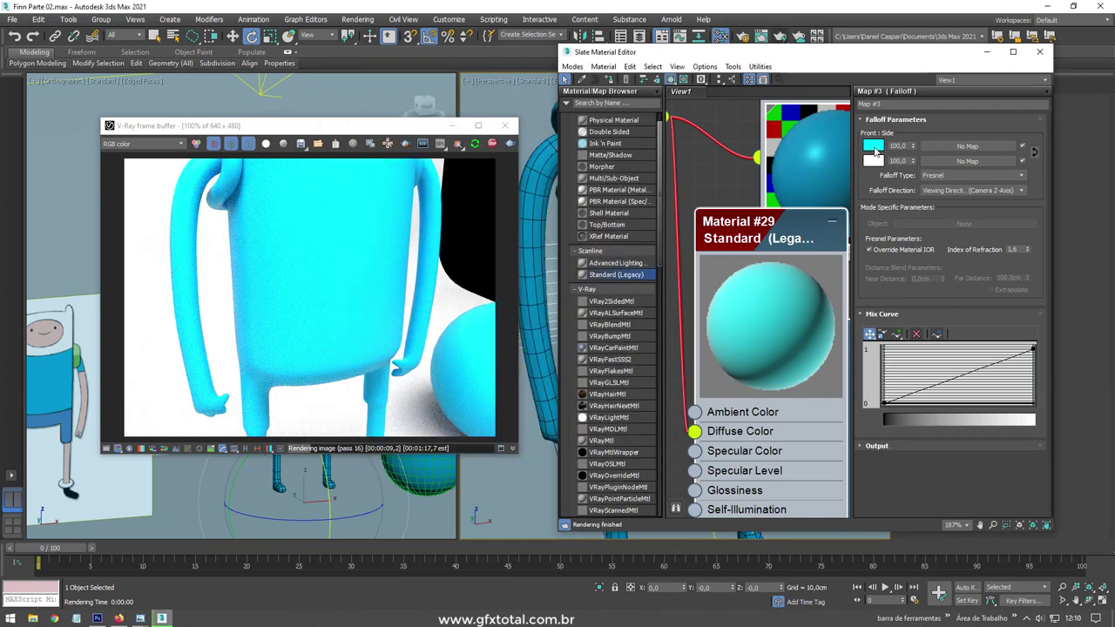
mouse_move(412, 115)
mouse_down()
mouse_move(445, 130)
mouse_move(430, 123)
mouse_up()
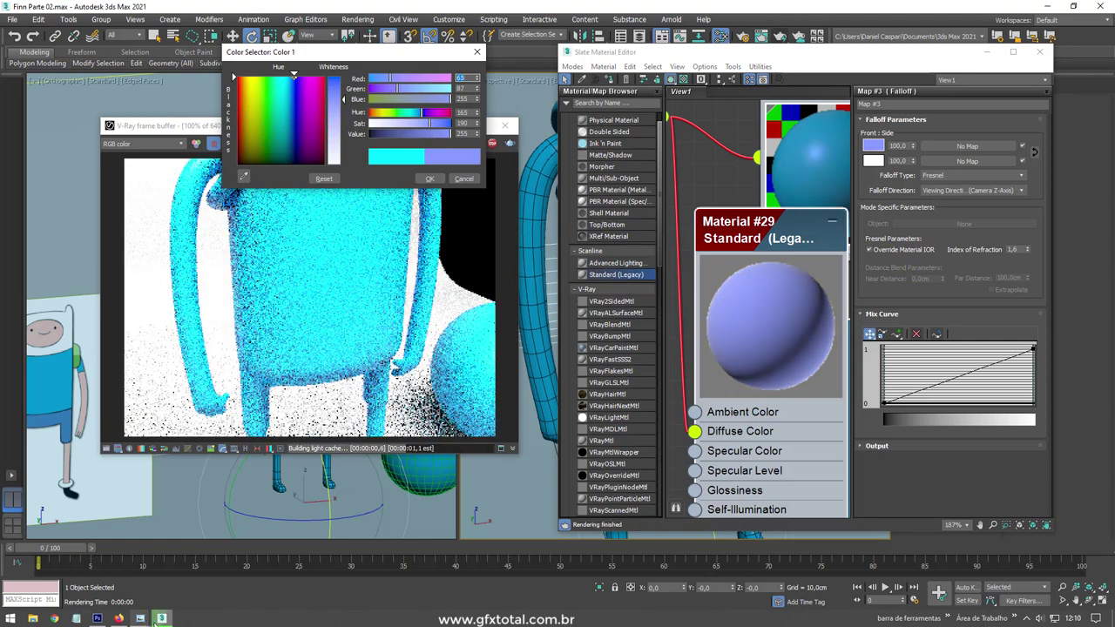
mouse_move(139, 618)
click(162, 566)
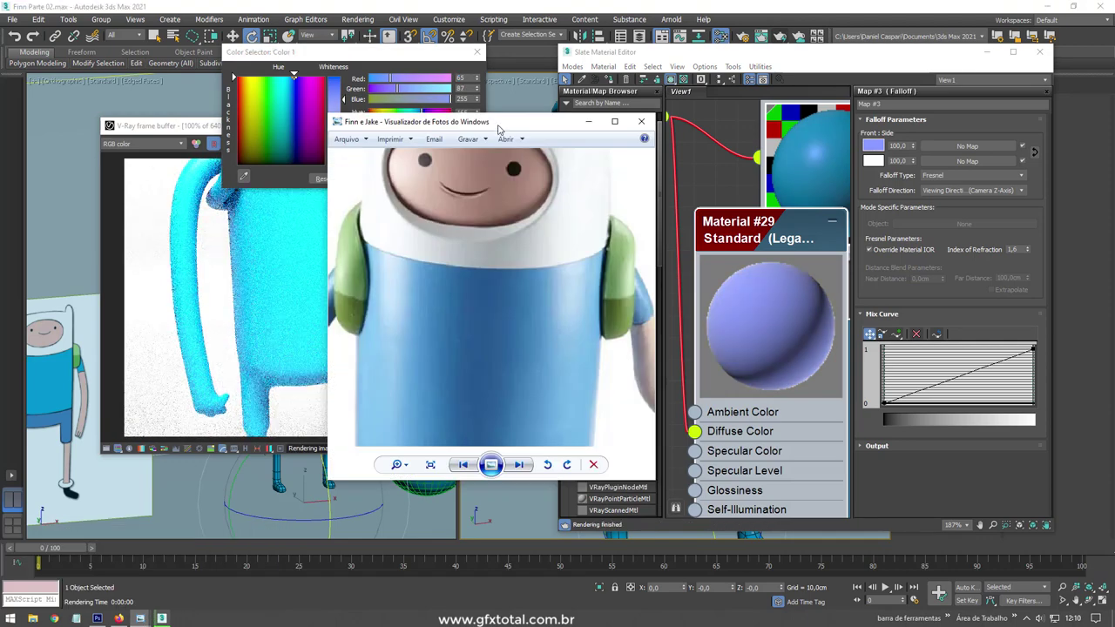
drag(498, 129, 349, 261)
mouse_move(433, 126)
mouse_down()
mouse_move(451, 123)
mouse_move(421, 114)
mouse_move(426, 135)
mouse_up()
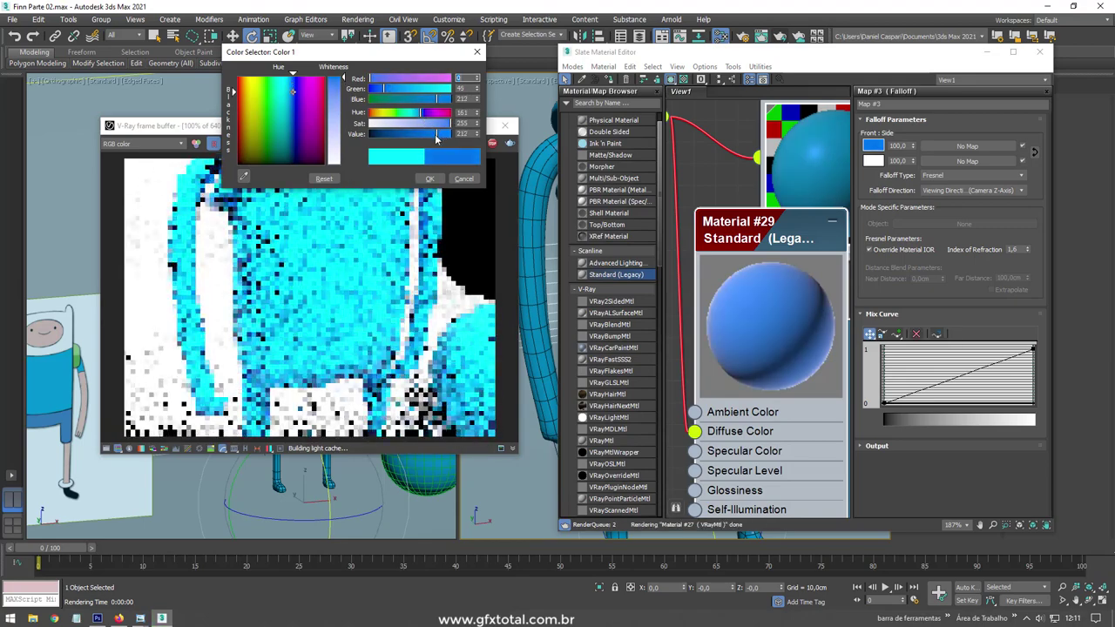
click(429, 178)
- Switch the falloff type to Perpendicular/Parallel, then back to Fresnel
scroll(774, 219, down, 1)
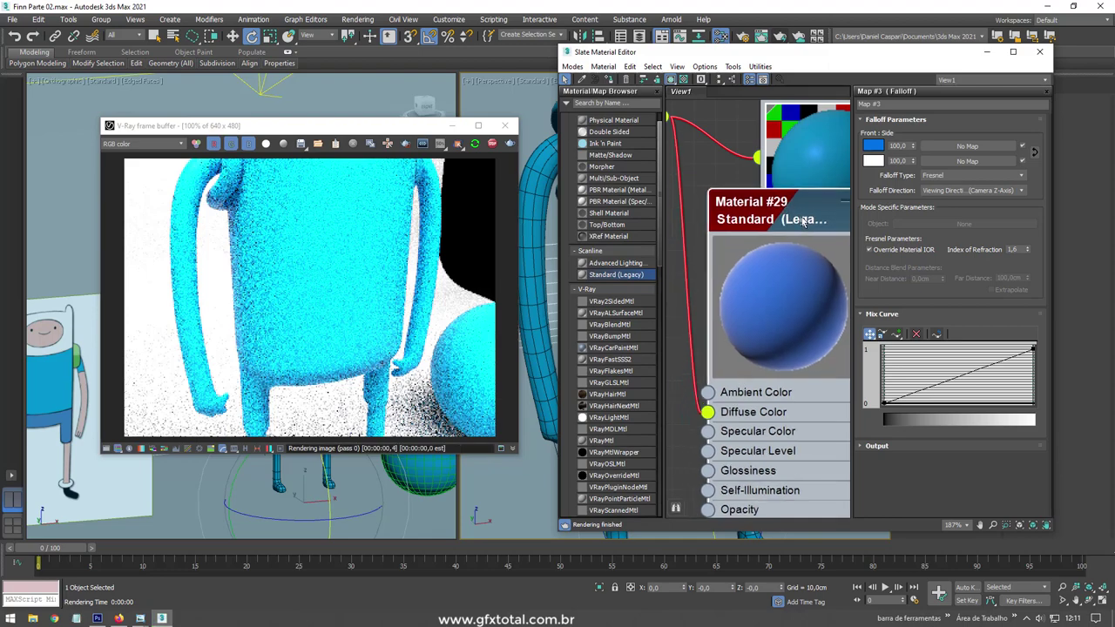
scroll(766, 222, down, 1)
scroll(757, 227, down, 1)
scroll(745, 233, down, 1)
scroll(738, 270, down, 5)
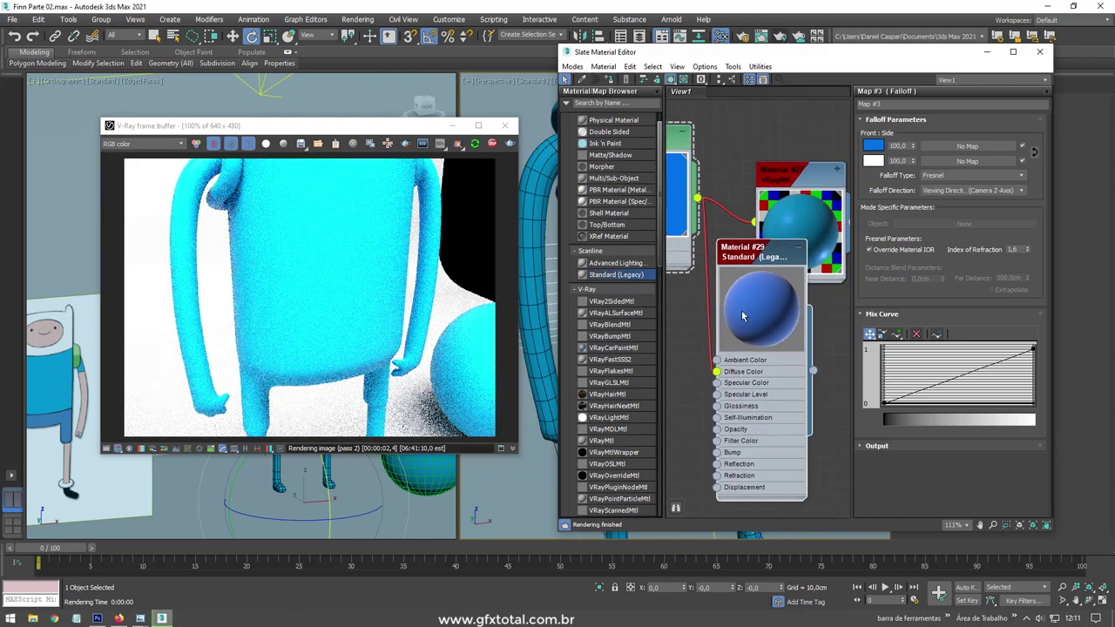
scroll(742, 310, down, 4)
click(961, 177)
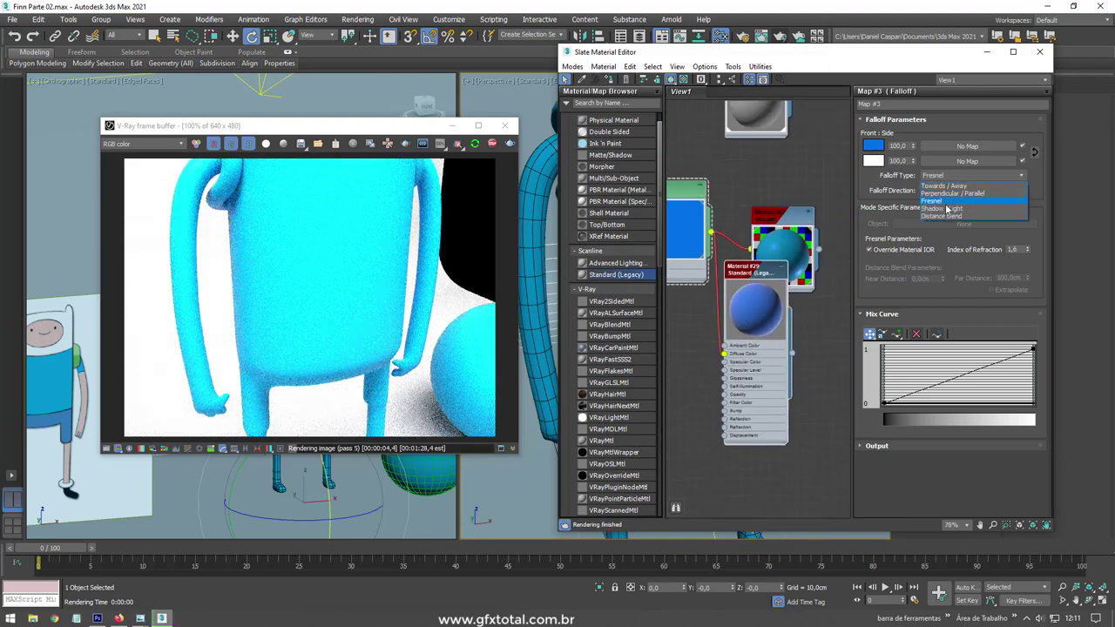
click(952, 193)
drag(773, 283, 782, 283)
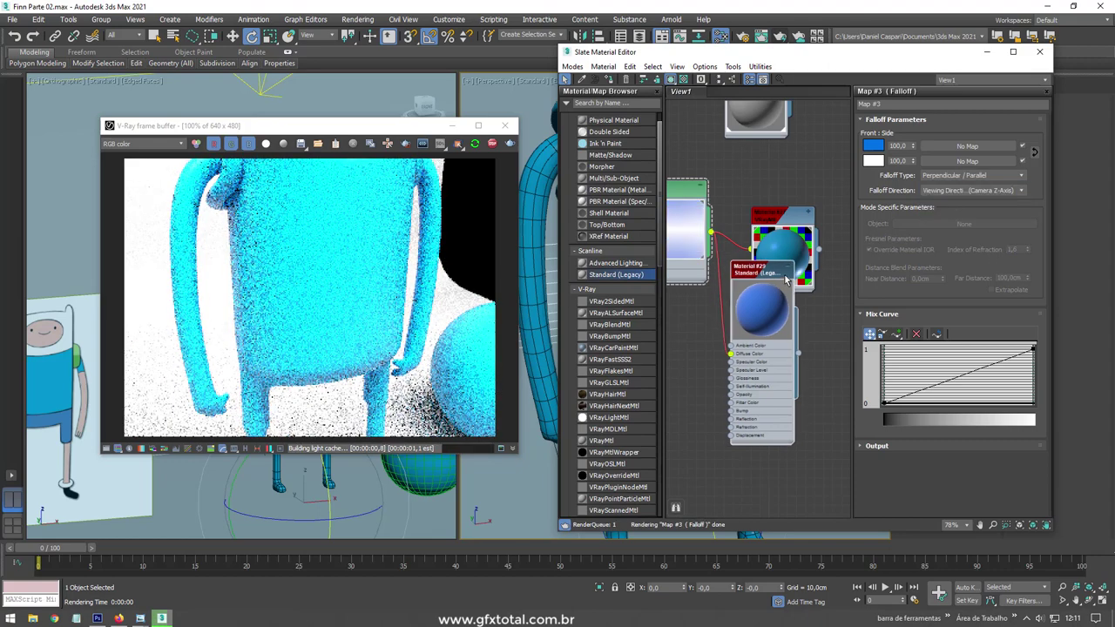
scroll(775, 305, up, 4)
scroll(771, 318, up, 4)
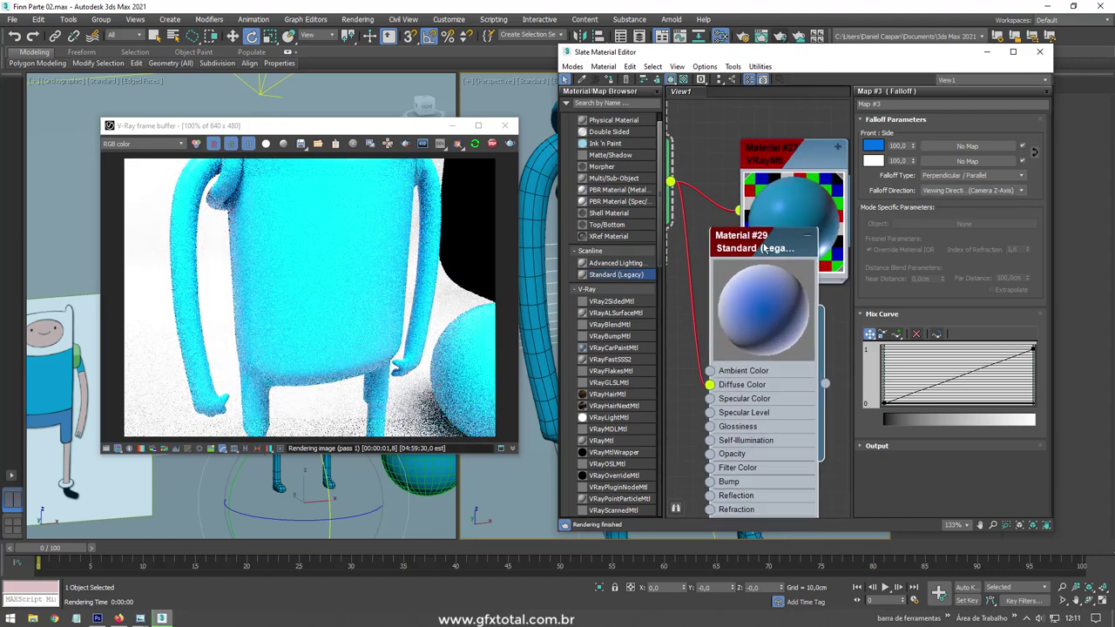
click(973, 177)
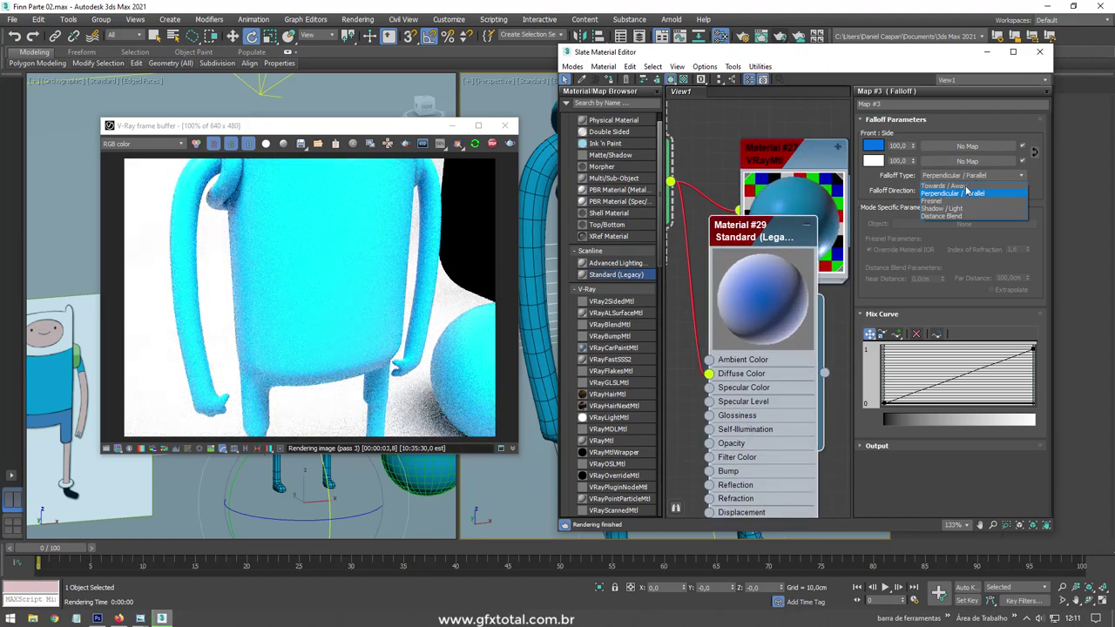
click(954, 201)
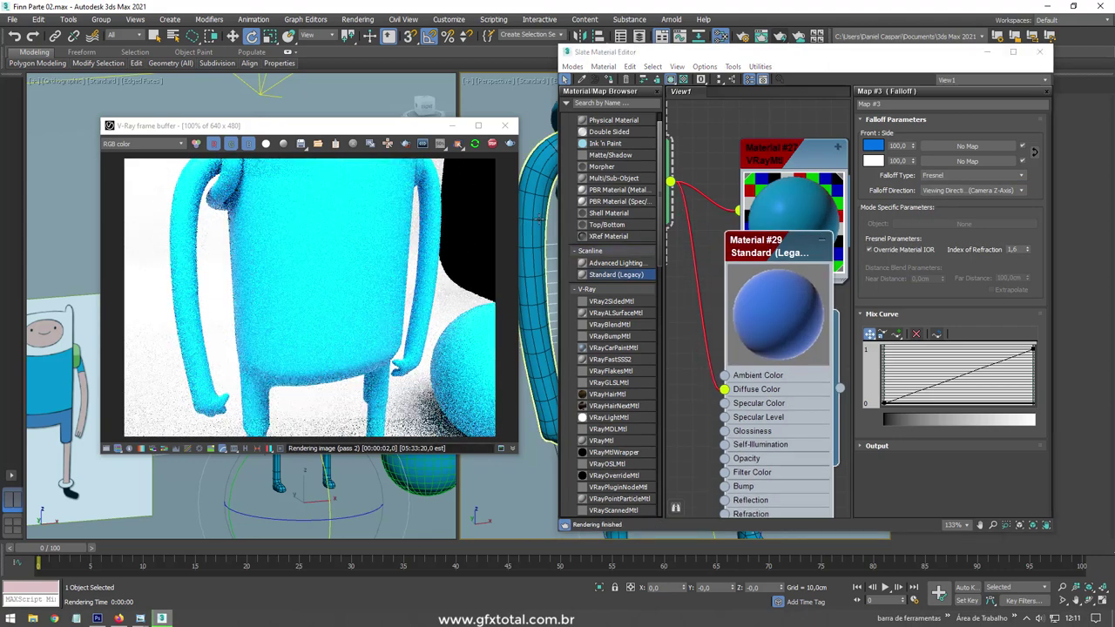
- Delete the Material #29 node from the node view
scroll(479, 196, up, 1)
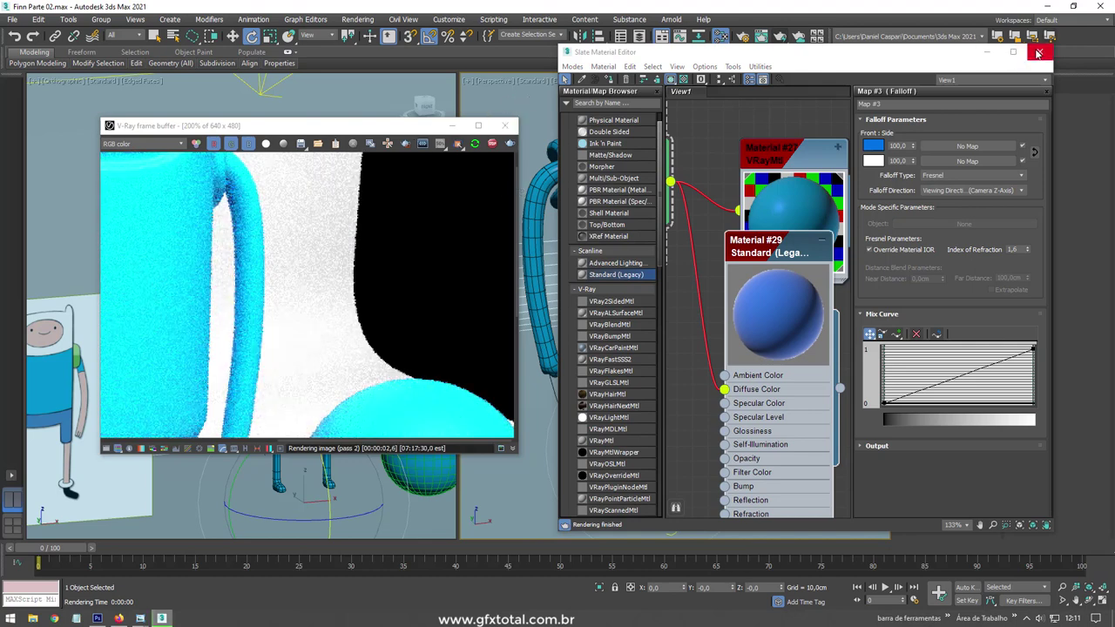
drag(763, 269, 766, 397)
key(Delete)
scroll(722, 302, down, 3)
scroll(722, 301, down, 2)
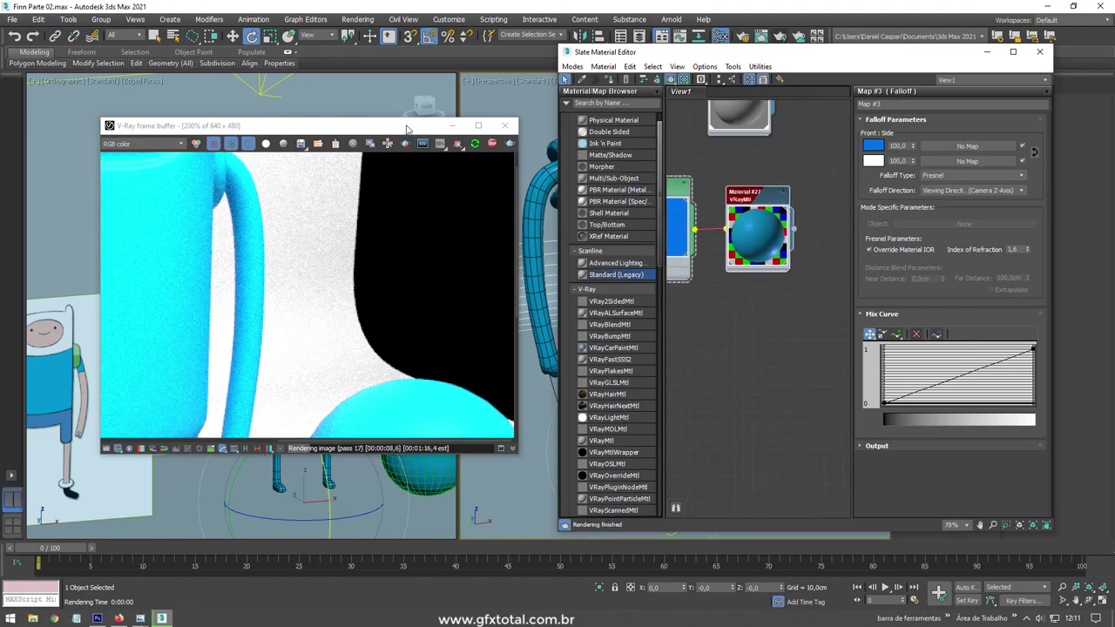
- Close the V-Ray frame buffer and the Slate Material Editor
click(504, 125)
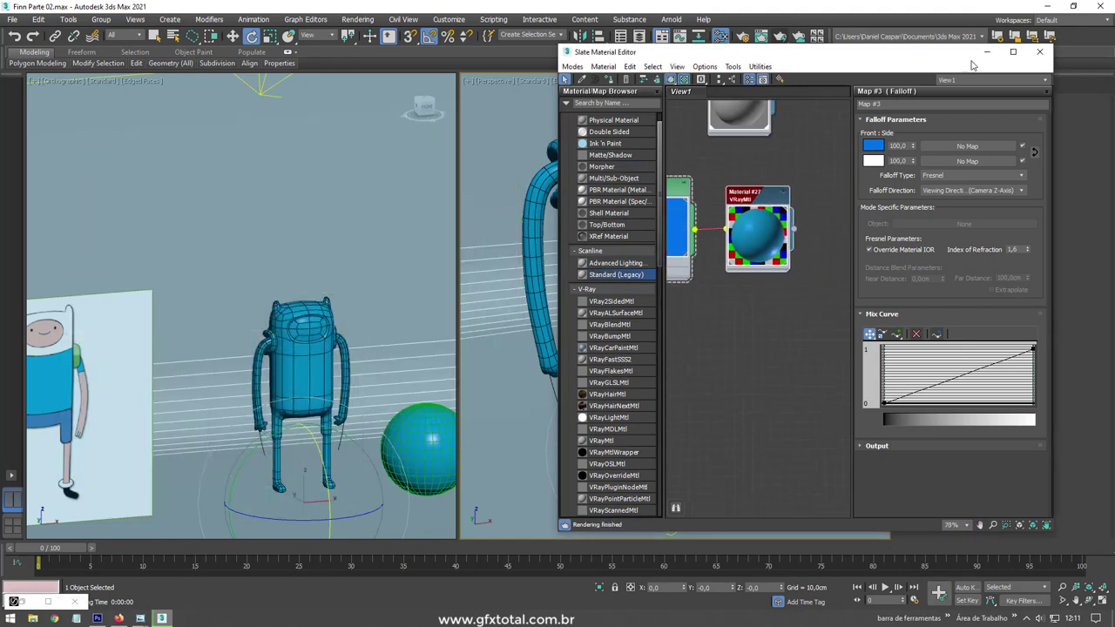
click(986, 51)
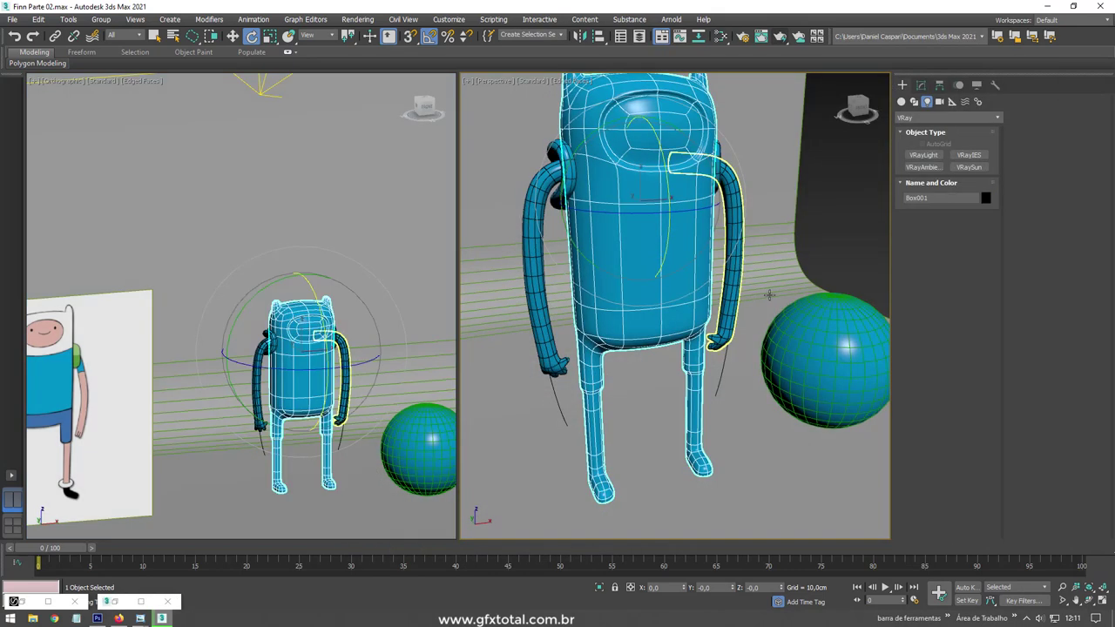
scroll(769, 296, down, 3)
scroll(769, 297, down, 3)
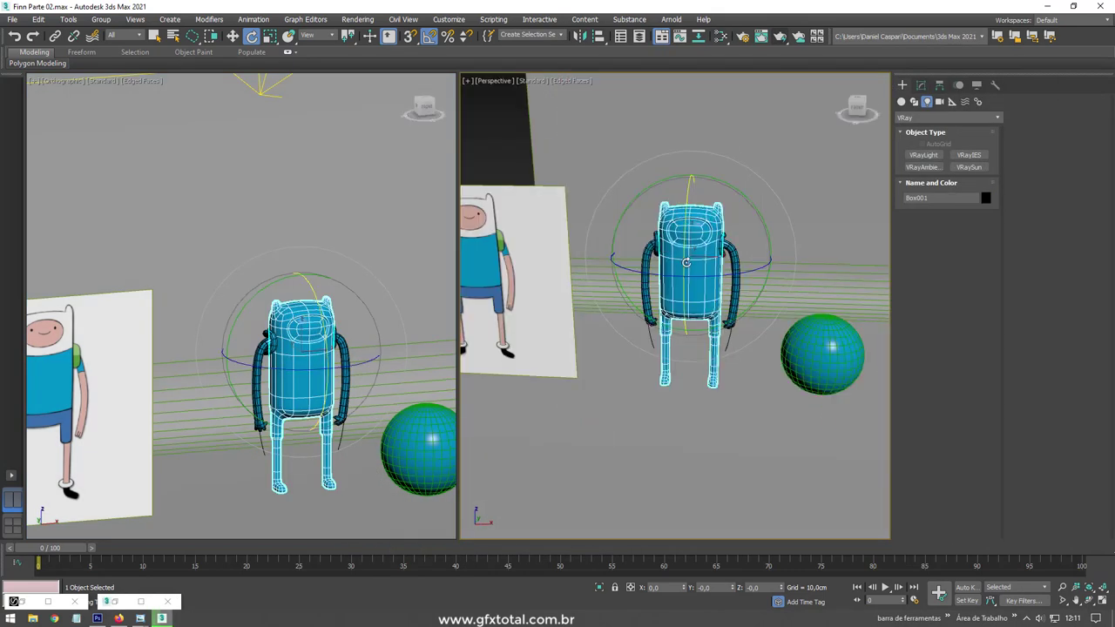
scroll(686, 262, up, 2)
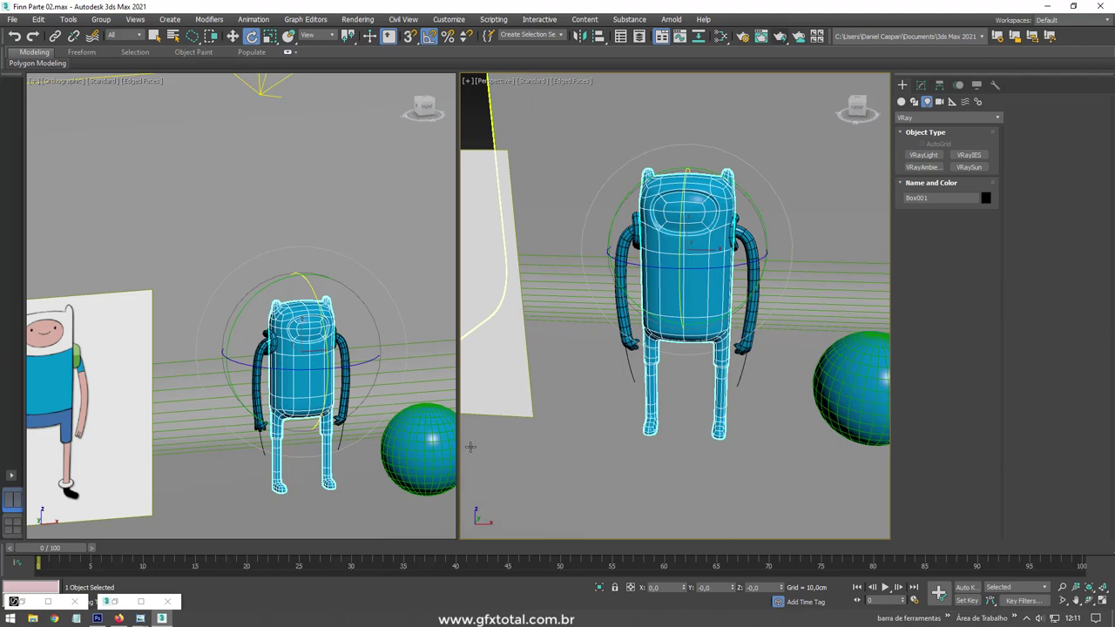
mouse_move(140, 618)
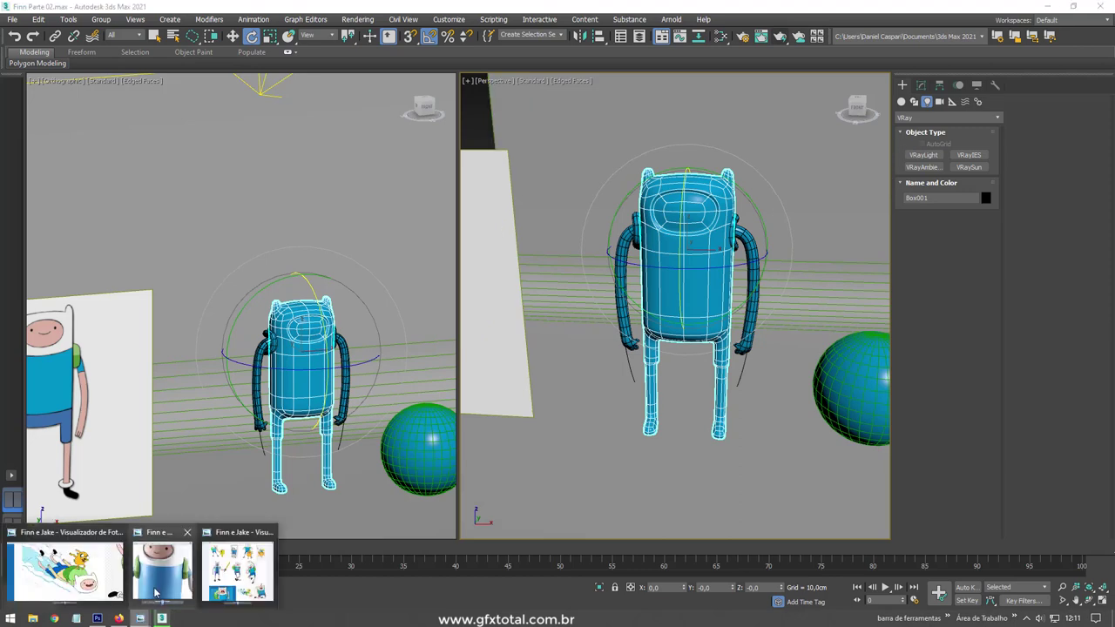
- Bring up the Finn reference and mark his raised arm and backpack with green lines
click(237, 570)
scroll(523, 309, up, 3)
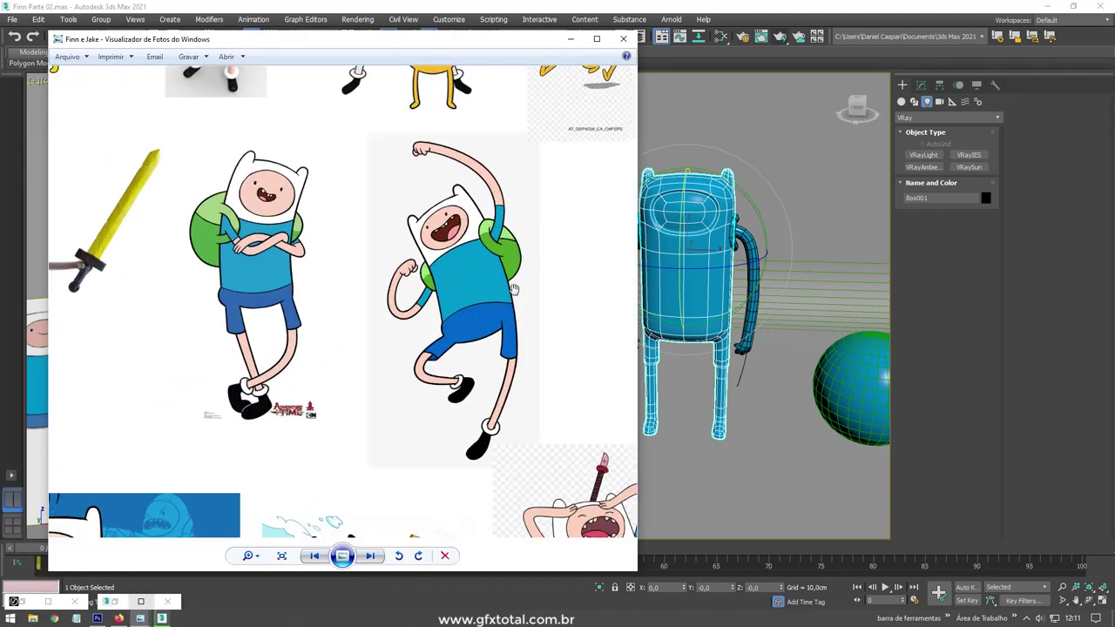
drag(575, 252, 516, 251)
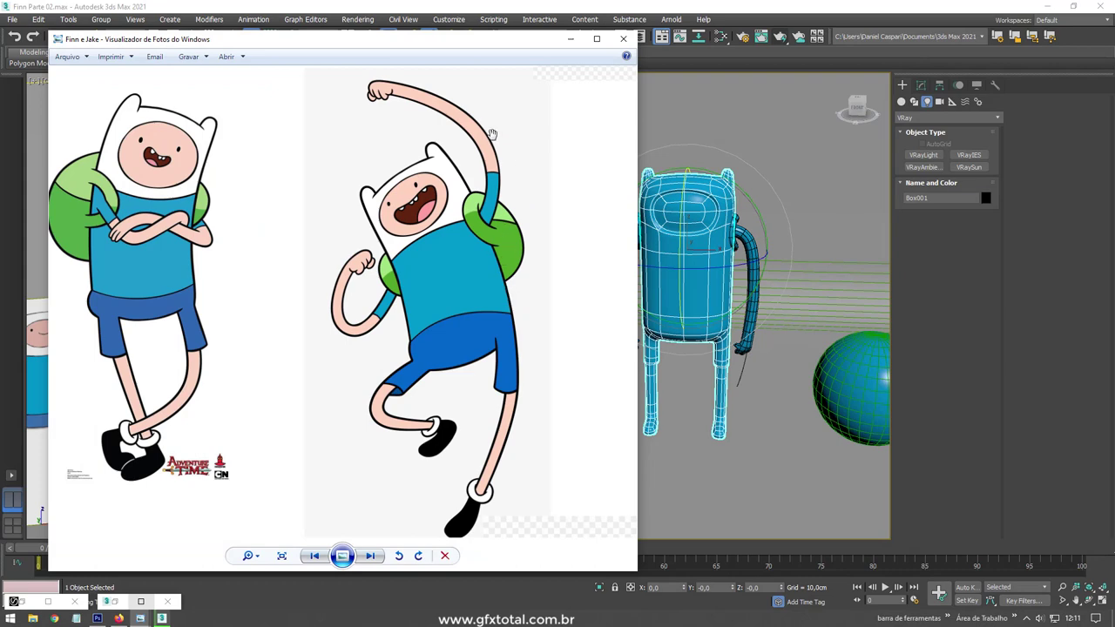
drag(493, 192, 596, 163)
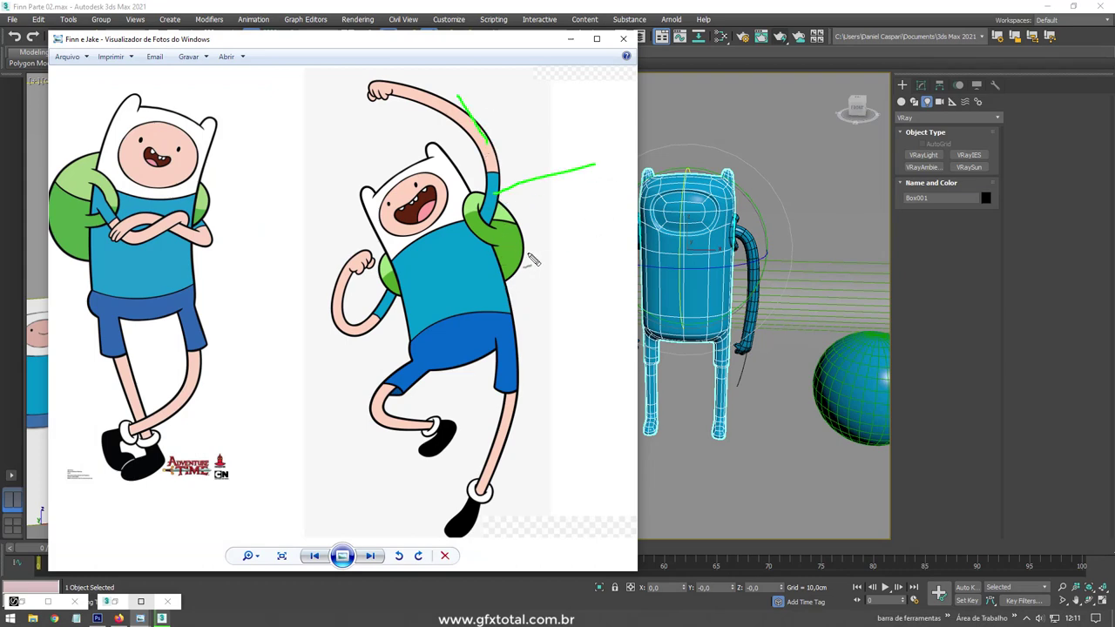
drag(510, 247, 594, 231)
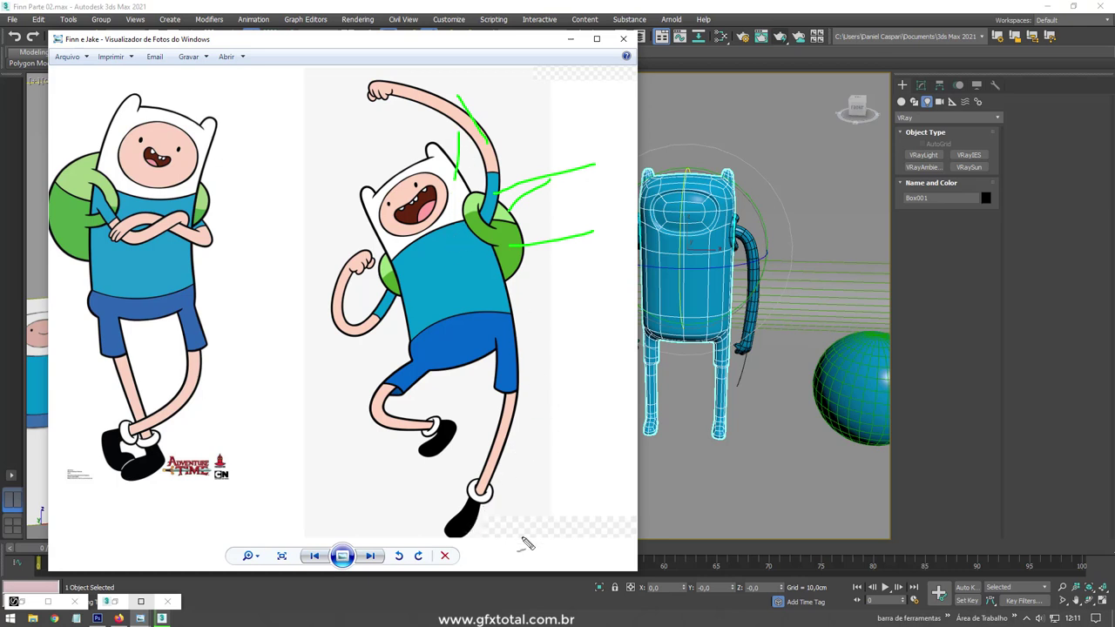
drag(468, 517, 552, 544)
- Open the Slate Material Editor and add a Multi/Sub-Object material, Material #40
click(570, 39)
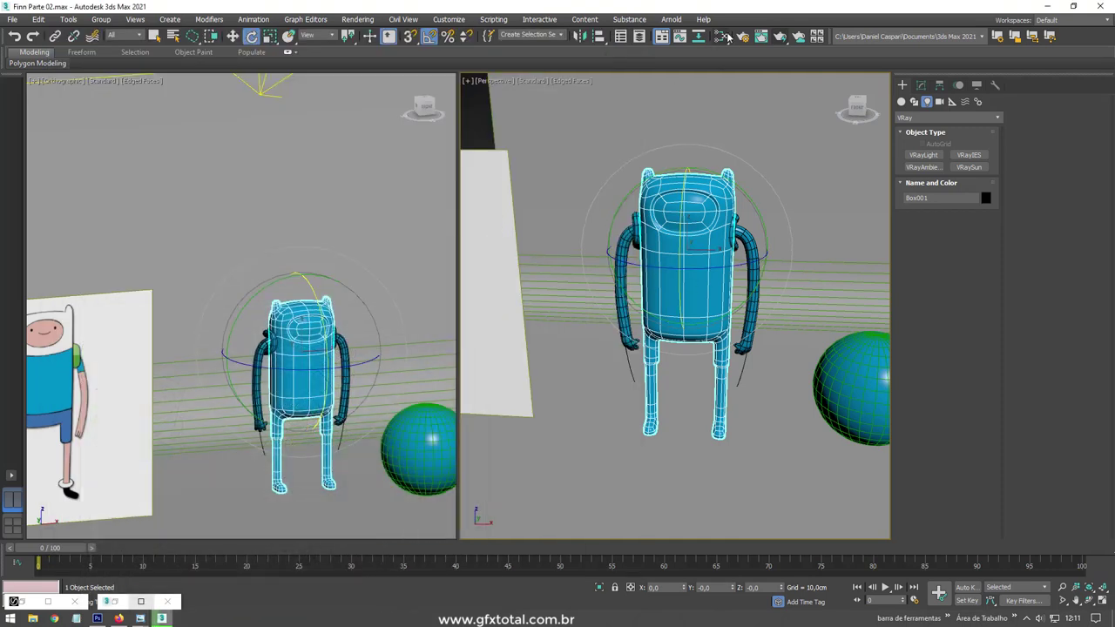
click(723, 36)
scroll(690, 199, down, 2)
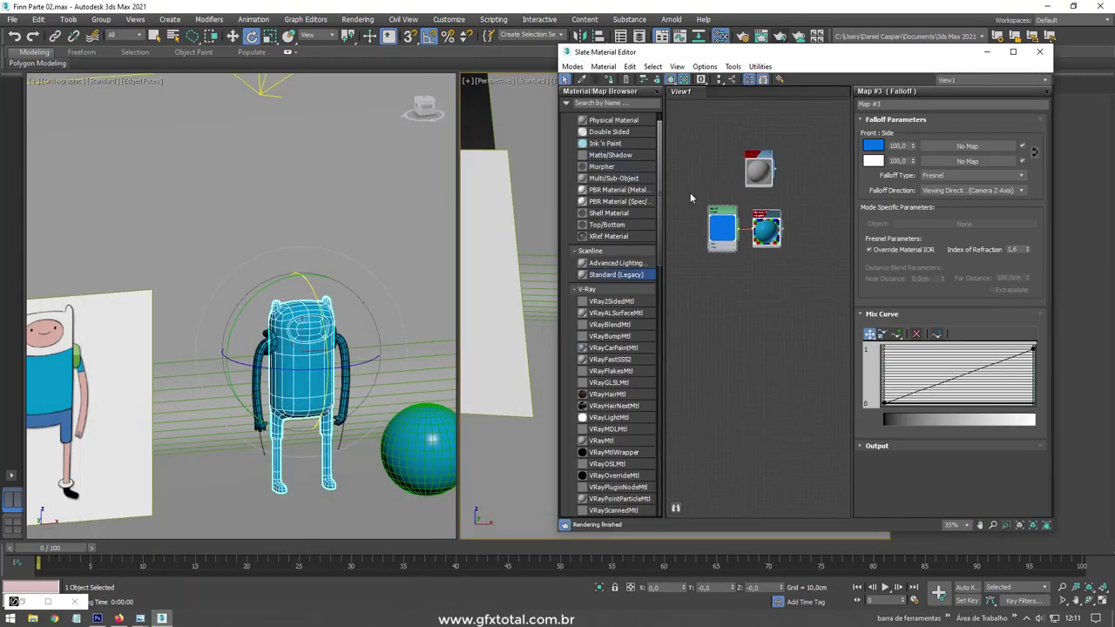
mouse_move(614, 179)
mouse_down()
mouse_move(777, 345)
mouse_move(784, 236)
mouse_up()
scroll(777, 345, up, 5)
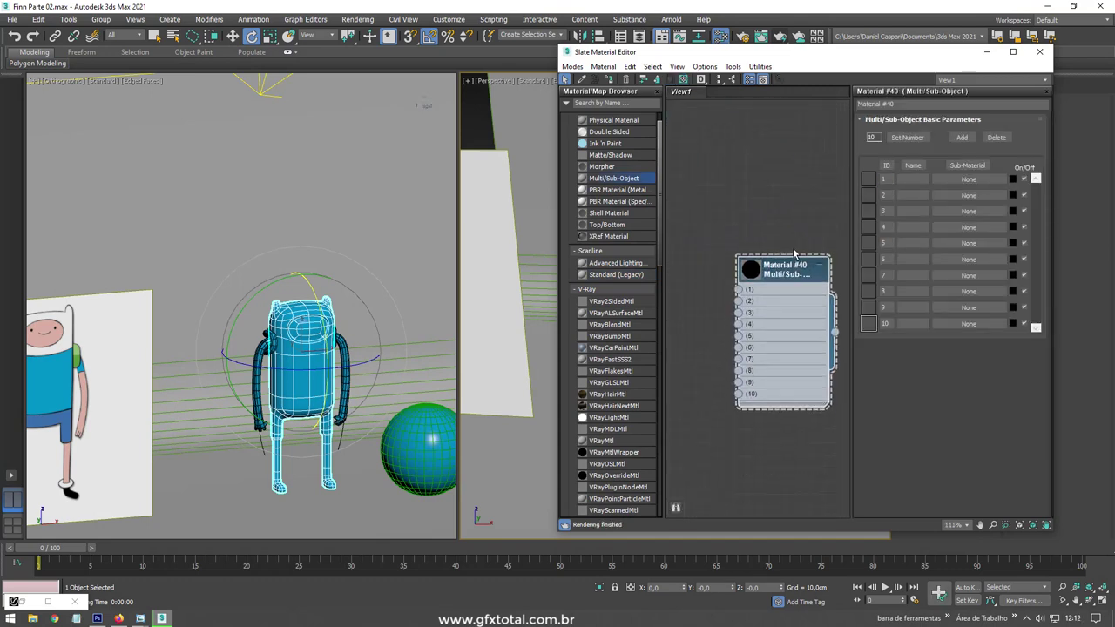
- Reduce Material #40's sub-material count to 6
click(998, 139)
click(997, 139)
click(997, 138)
click(998, 140)
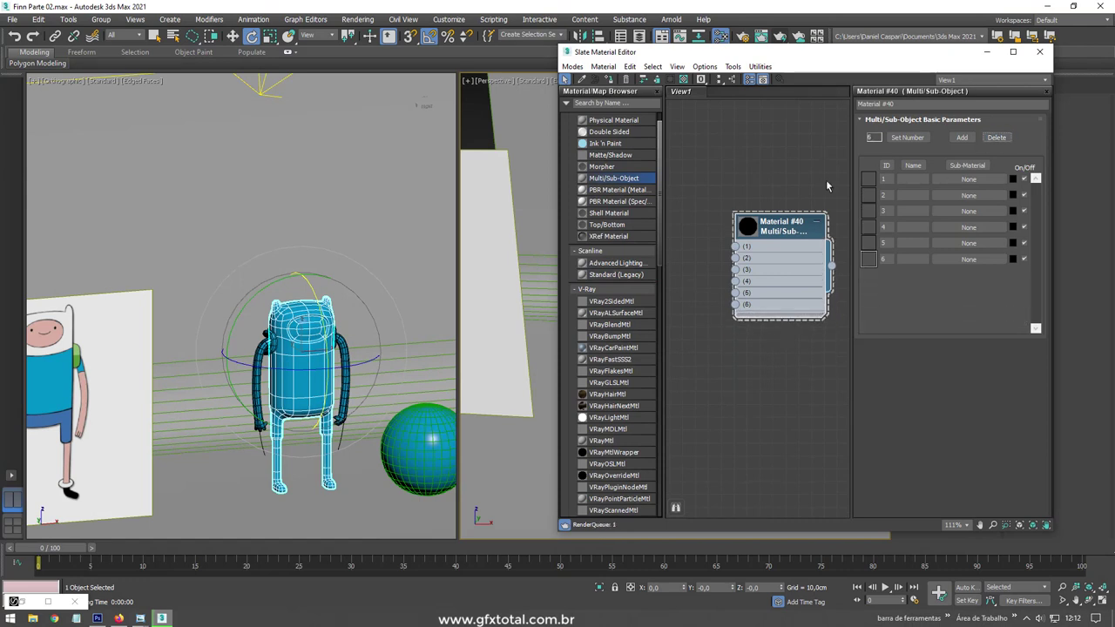
scroll(750, 198, down, 4)
- Arrange Material #27 and its Falloff map next to the Multi/Sub-Object node
middle_drag(740, 173, 810, 228)
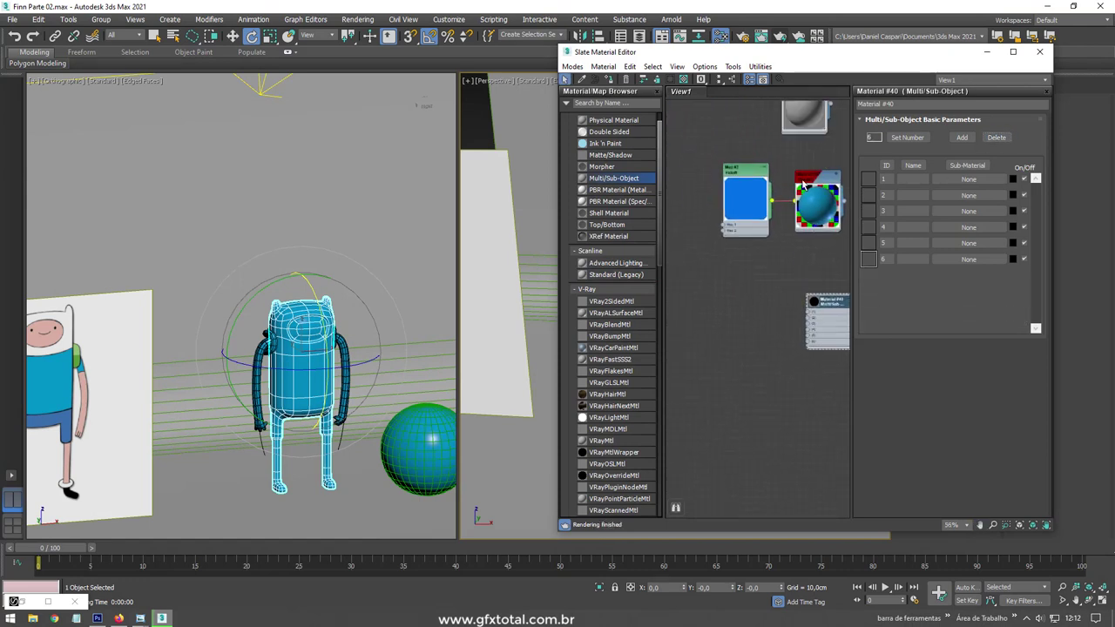
mouse_move(770, 183)
mouse_down()
mouse_move(710, 285)
mouse_move(696, 260)
mouse_up()
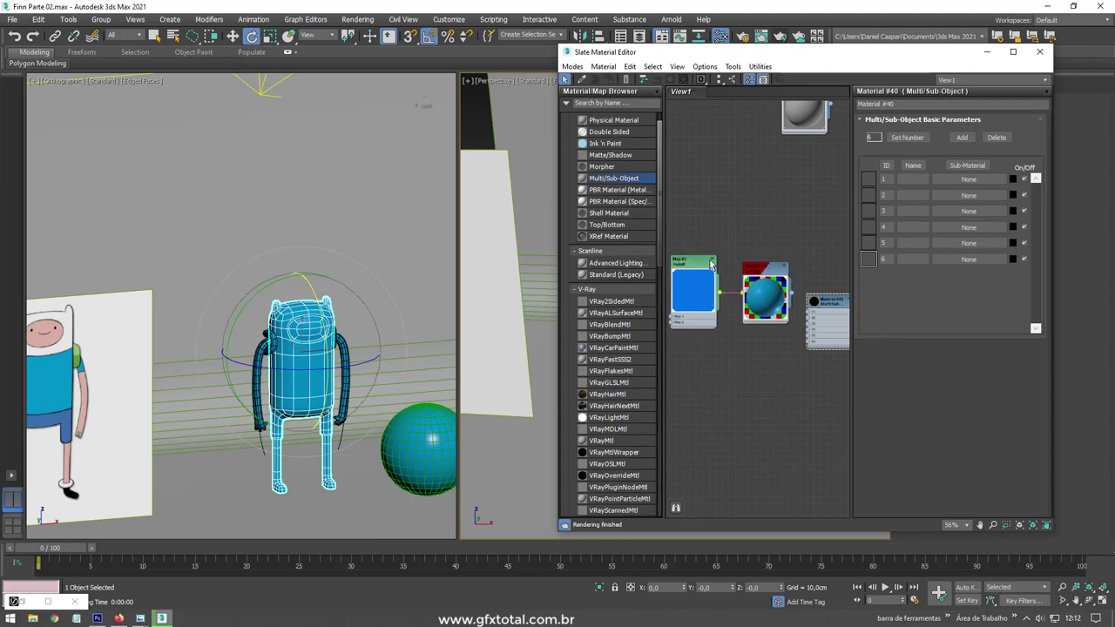
click(712, 266)
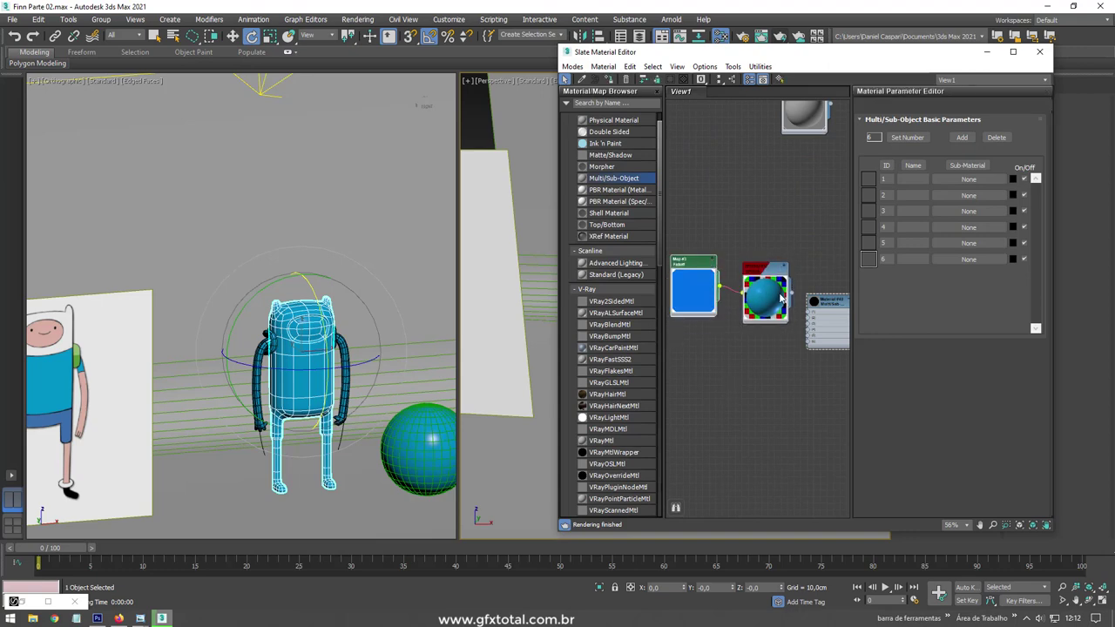
double_click(687, 294)
double_click(765, 292)
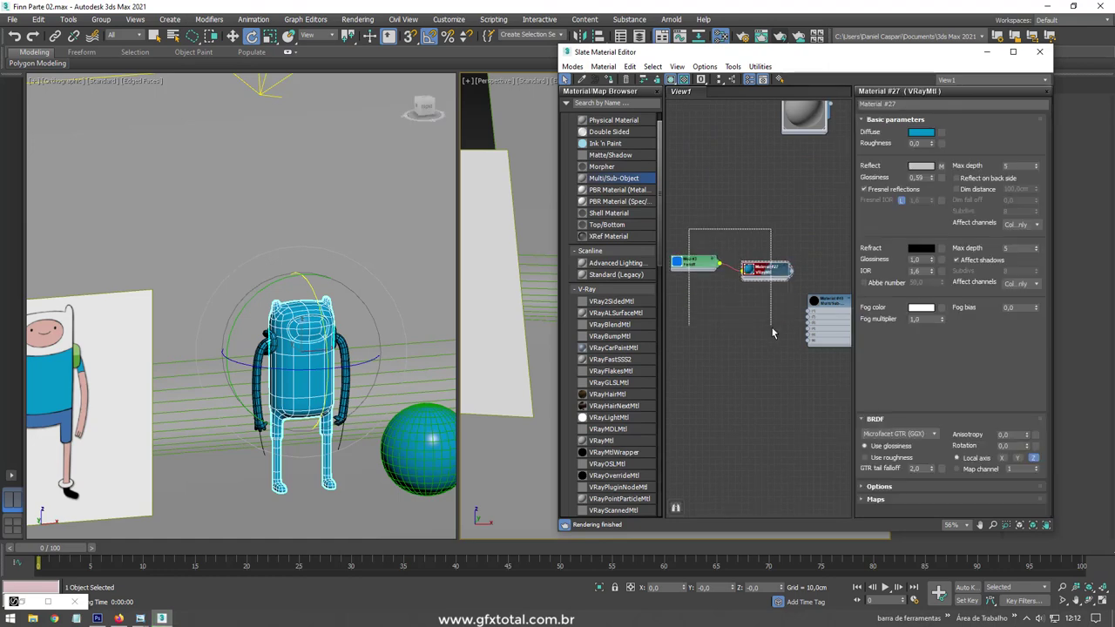
scroll(770, 299, up, 1)
middle_drag(754, 290, 701, 233)
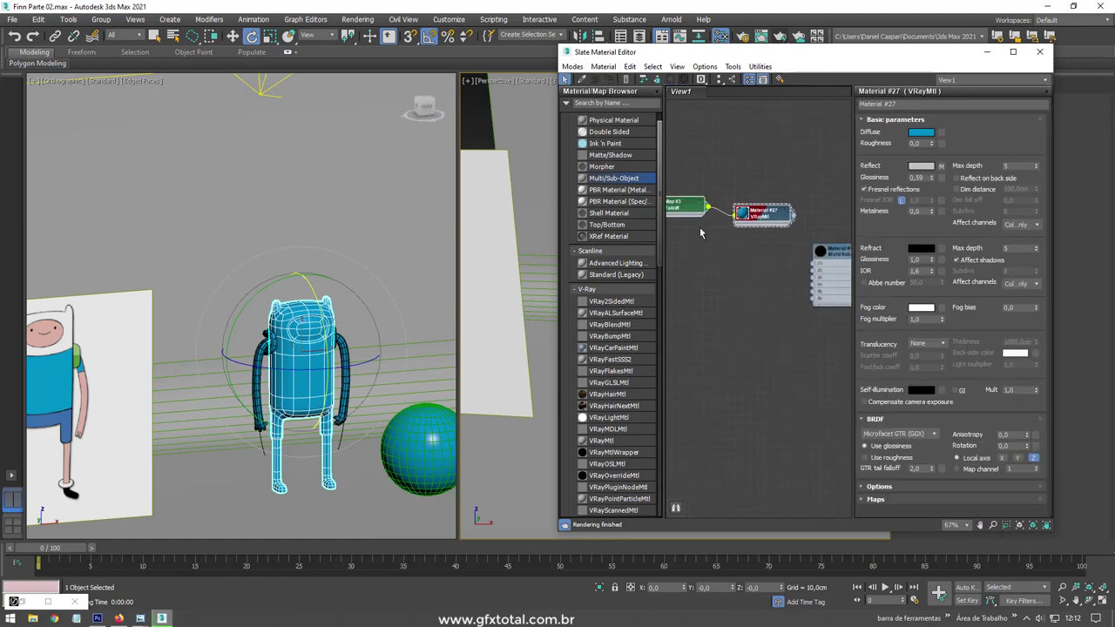
- Duplicate Material #27 with its Falloff map into Materials #41 through #44
shift+drag(760, 222, 768, 250)
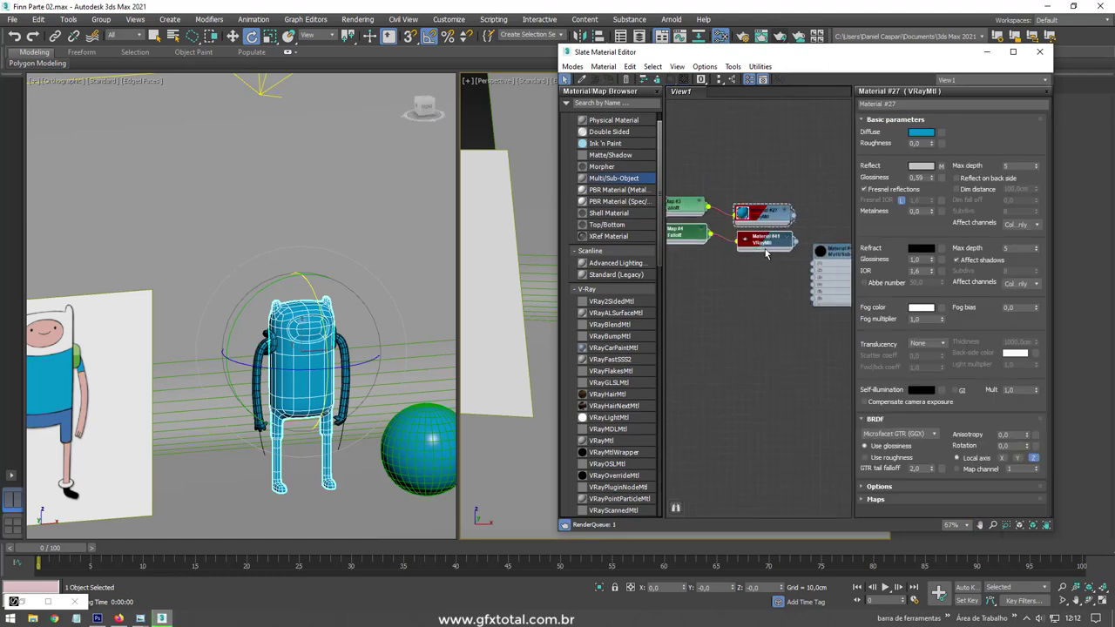
click(763, 248)
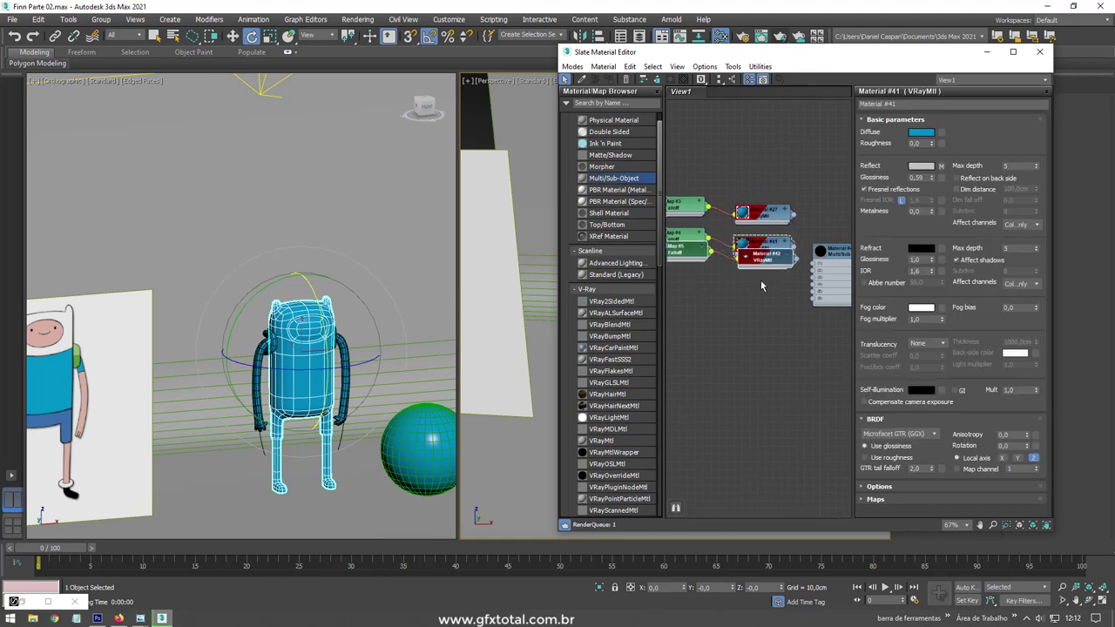
shift+drag(755, 247, 768, 288)
click(766, 288)
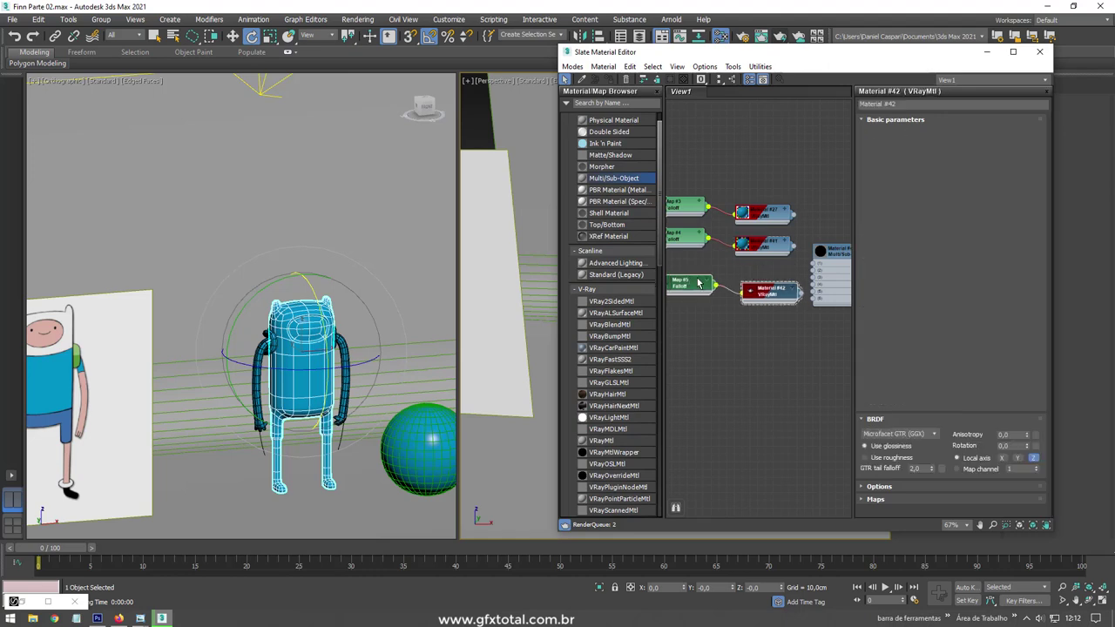
shift+drag(767, 288, 775, 385)
click(771, 338)
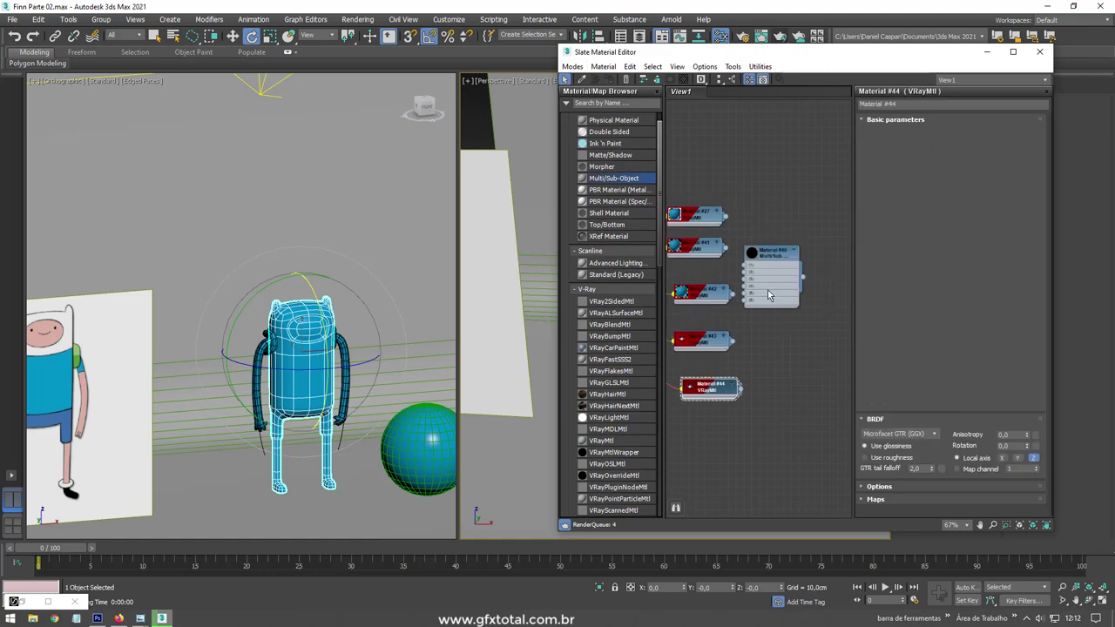
scroll(737, 231, up, 5)
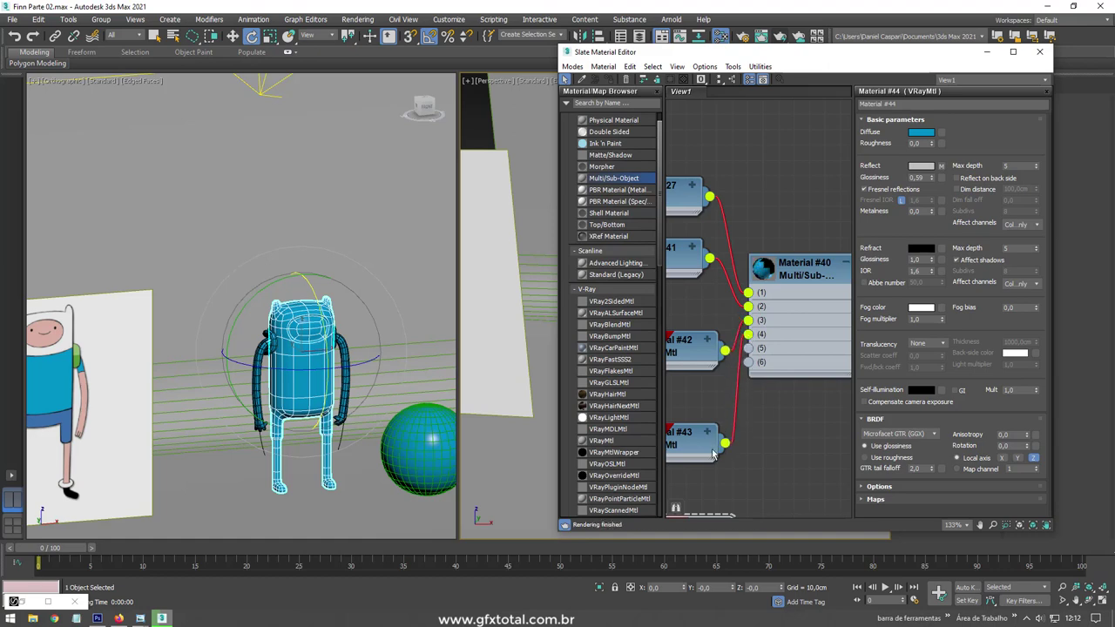
scroll(754, 366, down, 2)
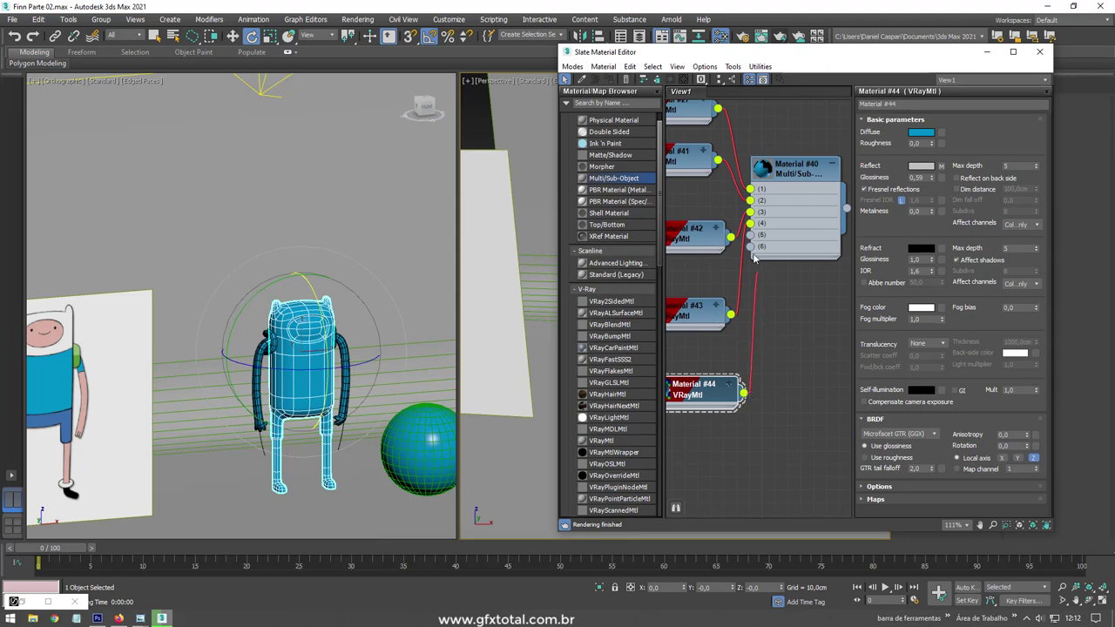
- Connect the VRayMtl copies to Material #40's slots, adding Material #45 for slot 6
drag(754, 258, 750, 247)
scroll(749, 331, down, 2)
middle_drag(671, 366, 710, 350)
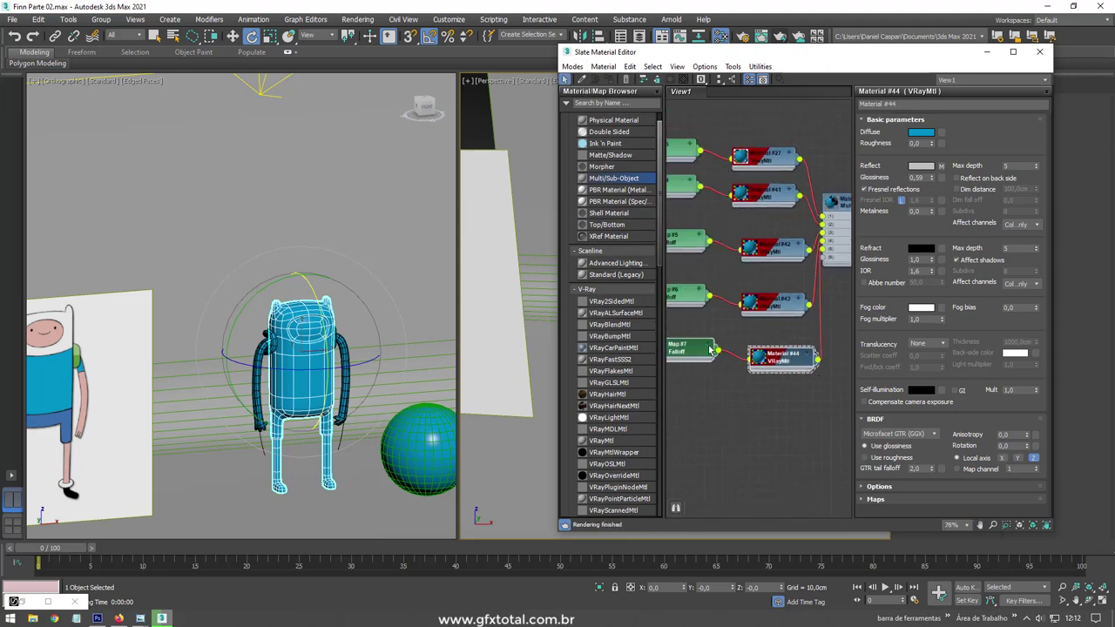
shift+drag(711, 350, 715, 417)
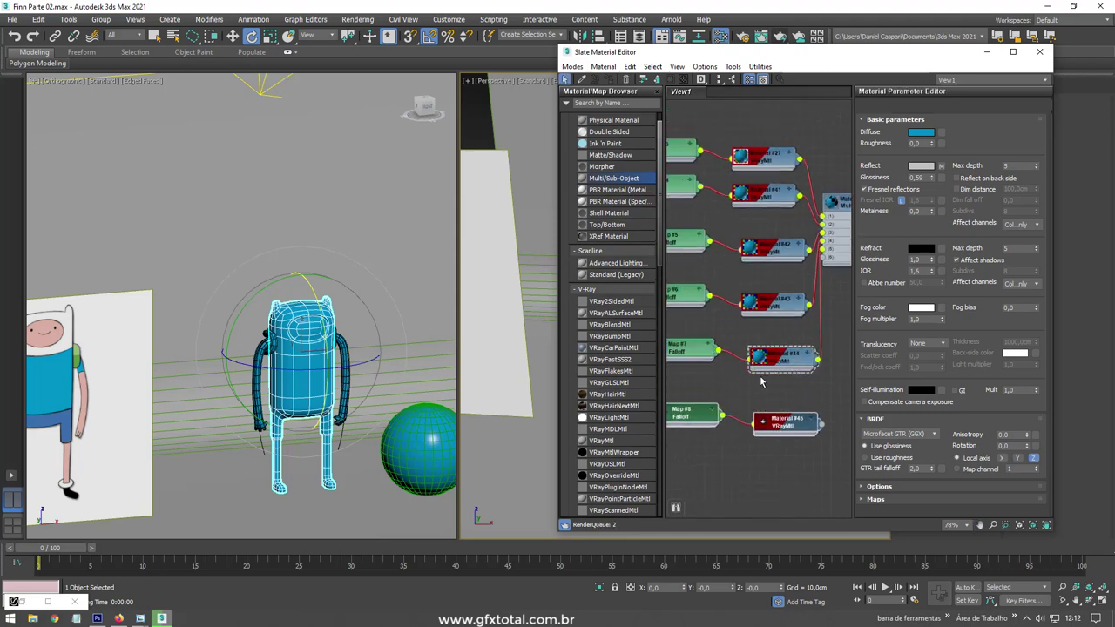
click(784, 422)
scroll(783, 382, up, 1)
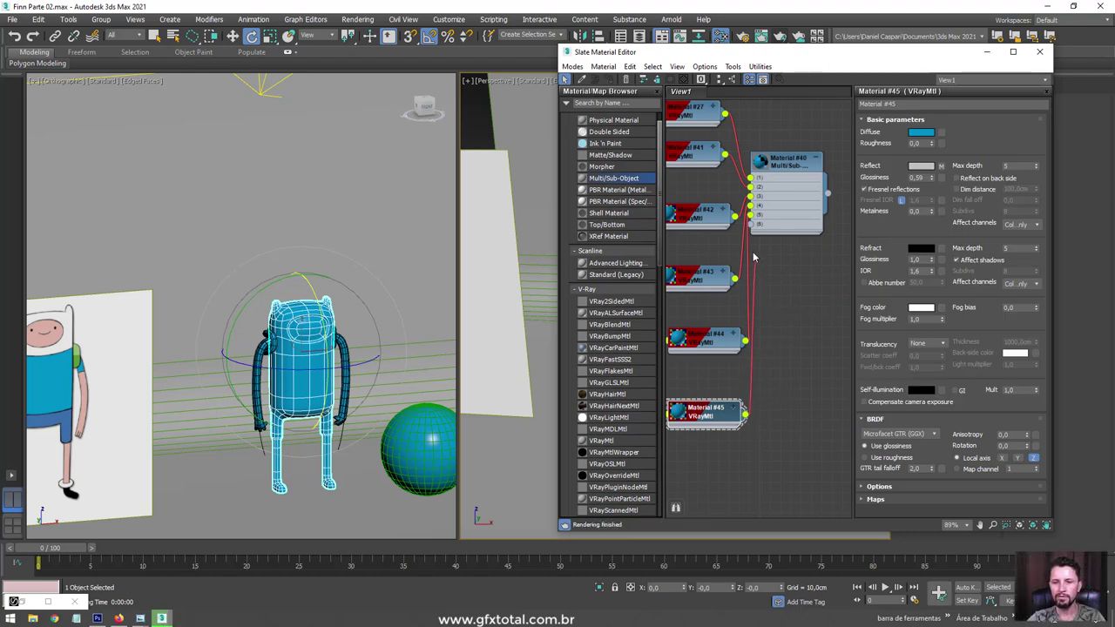
drag(754, 258, 754, 233)
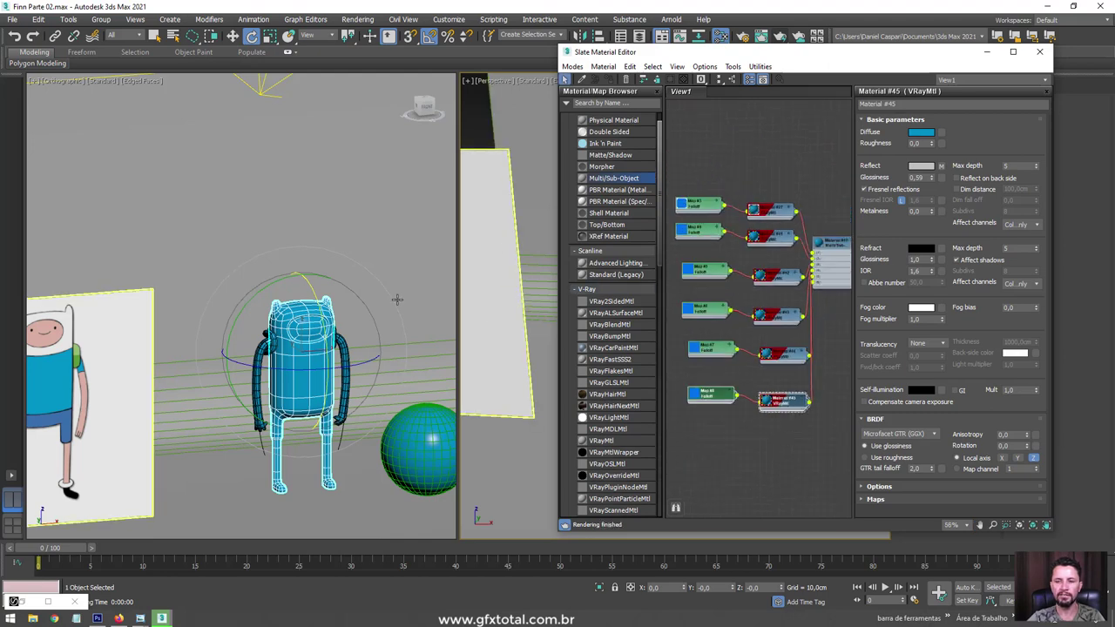
scroll(262, 333, up, 4)
scroll(314, 328, up, 2)
scroll(314, 327, up, 2)
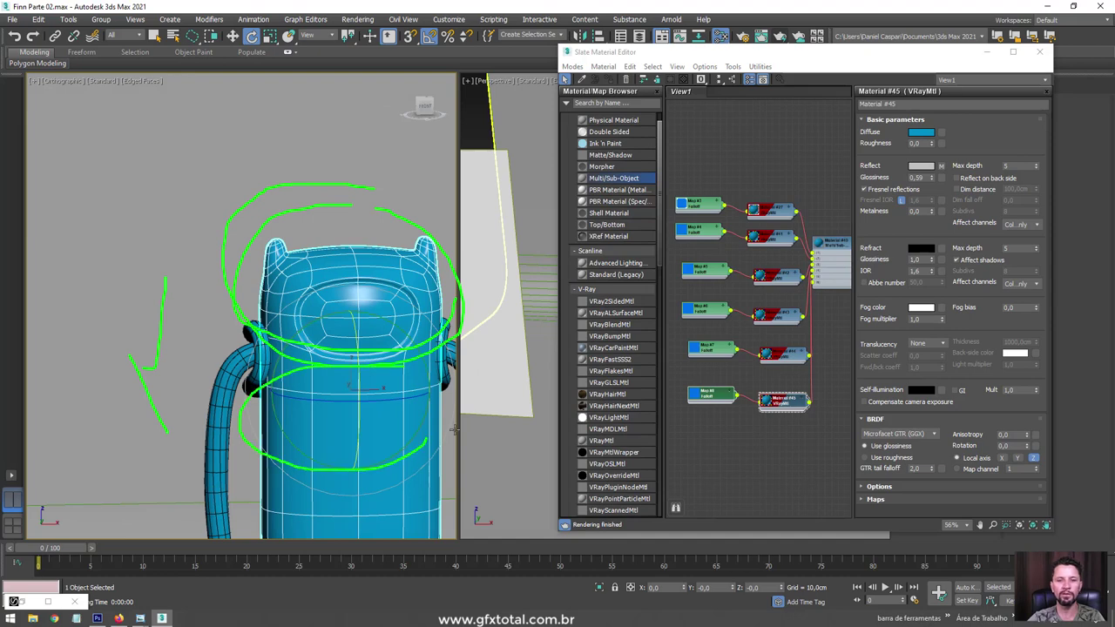
- Frame Finn in the left view and drop Material #40 onto the character
alt+middle_drag(422, 360, 381, 299)
key(z)
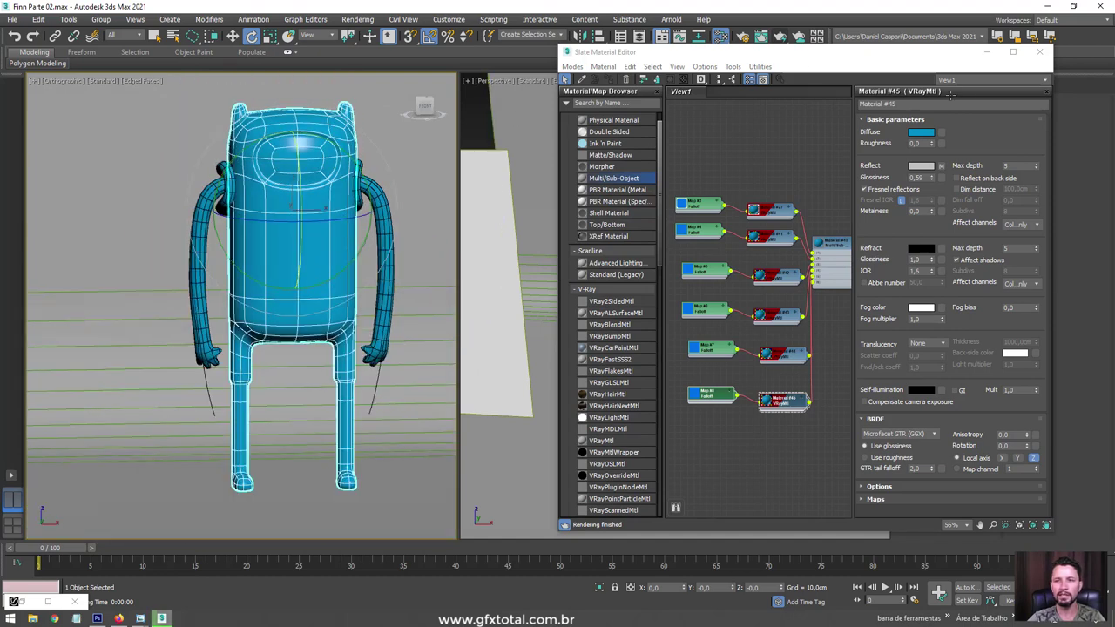
middle_drag(844, 184, 773, 218)
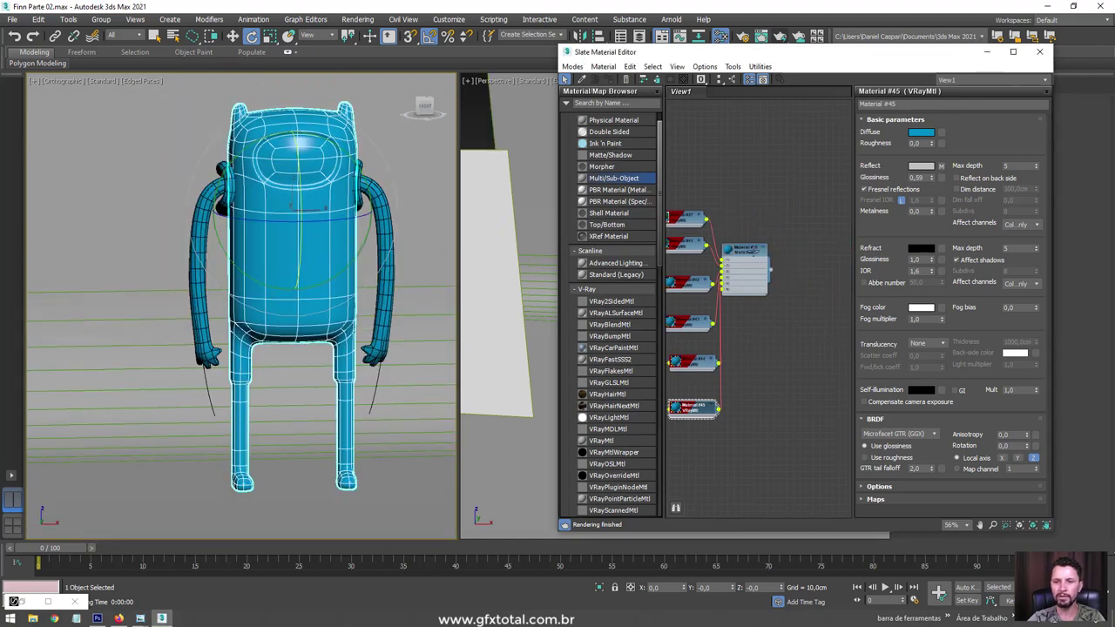
drag(752, 250, 770, 236)
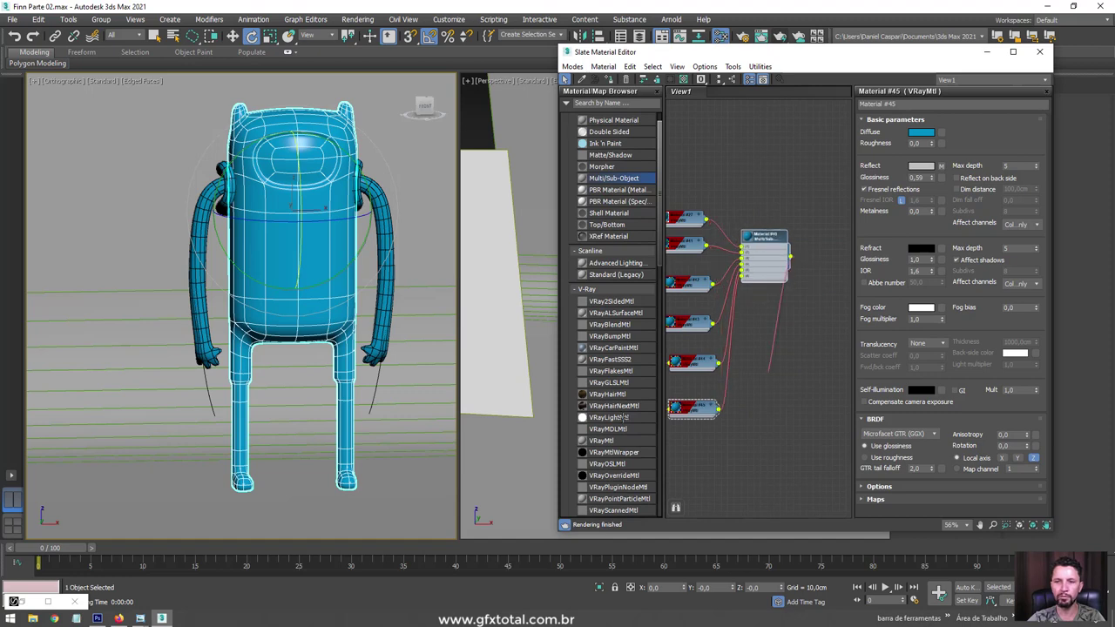
drag(622, 417, 288, 264)
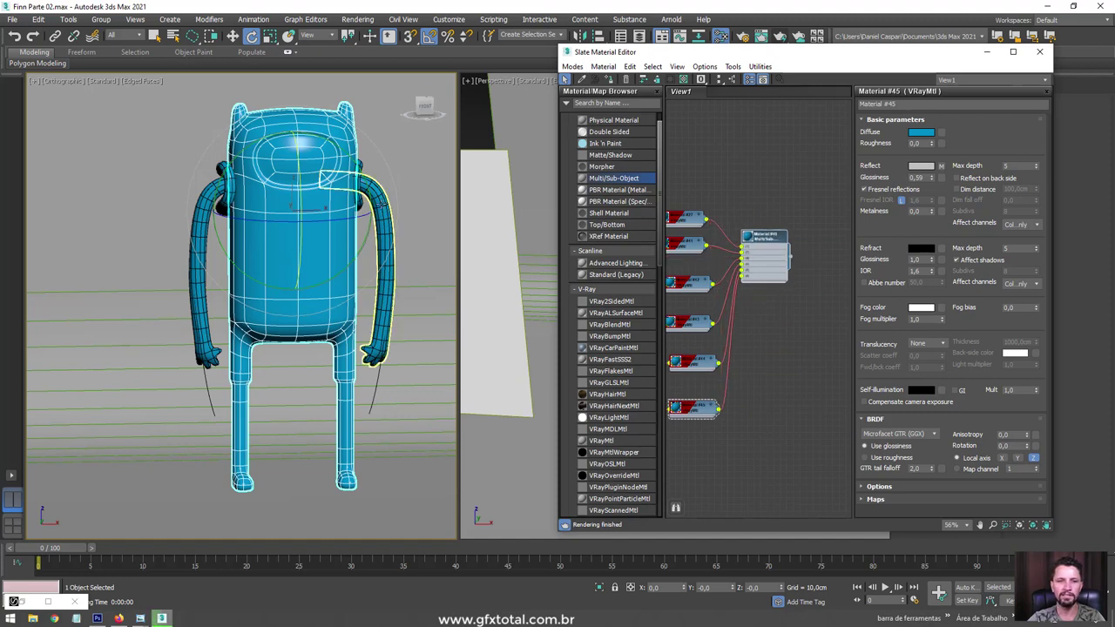
- Assign Material #40 to both arms and the shoulder piece
click(381, 261)
ctrl+click(336, 183)
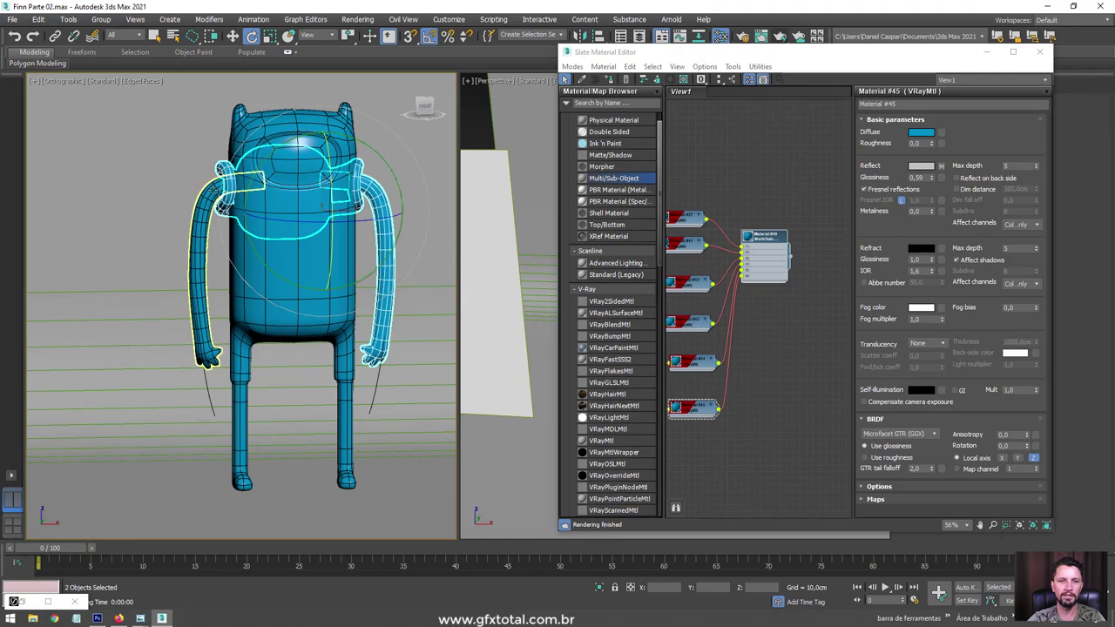
ctrl+click(222, 207)
right_click(764, 230)
click(810, 250)
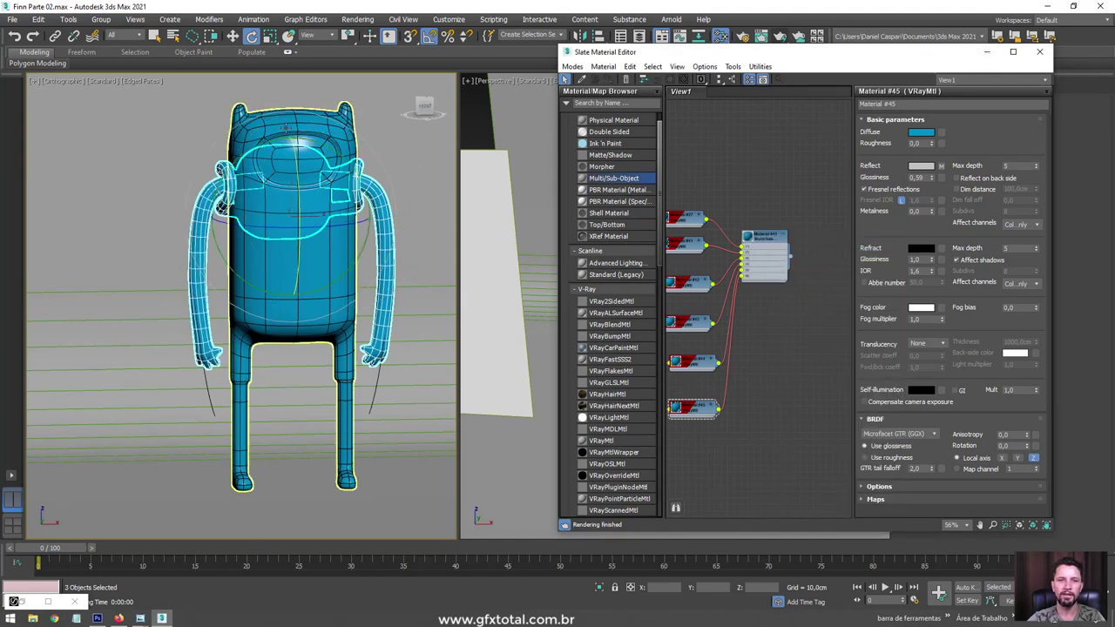
- Select Finn's body alone and close the Slate Material Editor
click(288, 127)
click(989, 51)
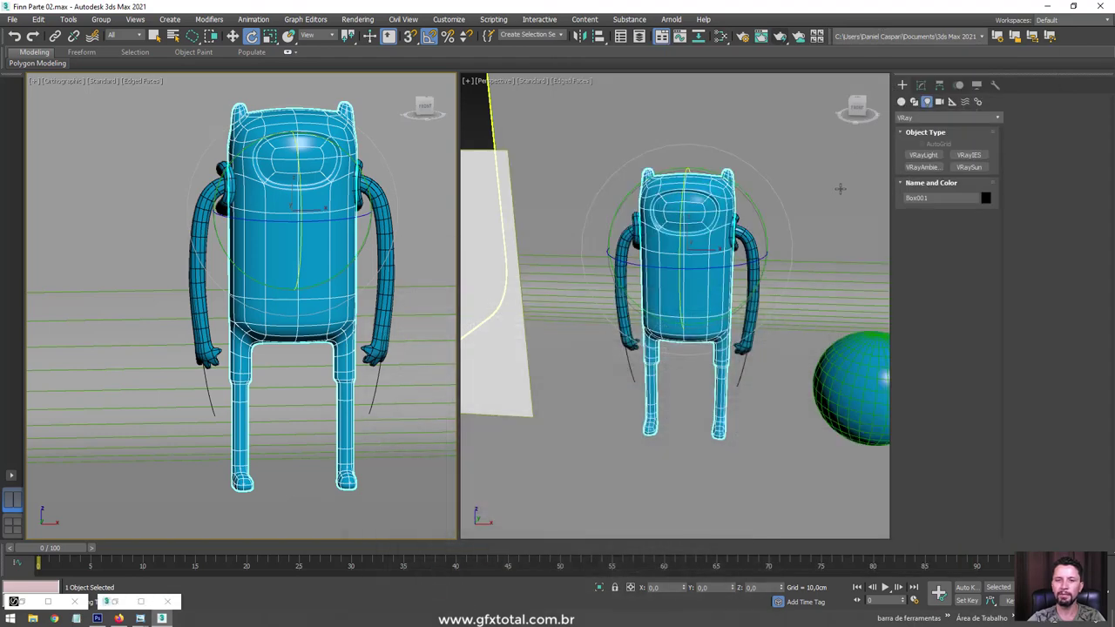
scroll(701, 178, up, 3)
scroll(702, 179, up, 3)
scroll(701, 179, down, 4)
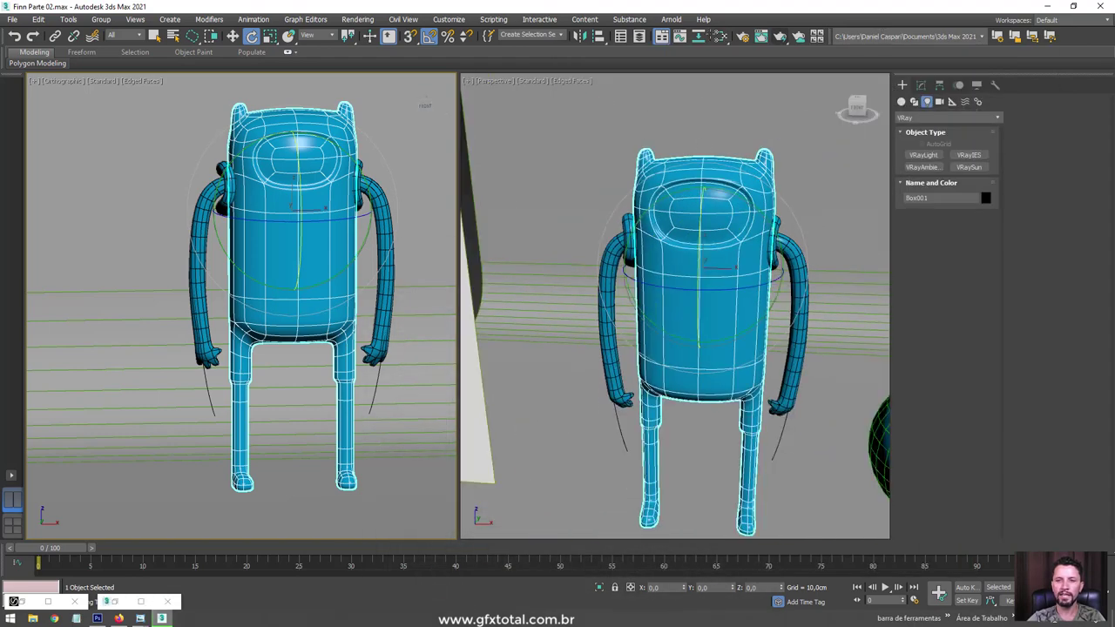
- Reopen the Slate Material Editor and clone the Material #45 node with its map
key(m)
drag(758, 233, 779, 249)
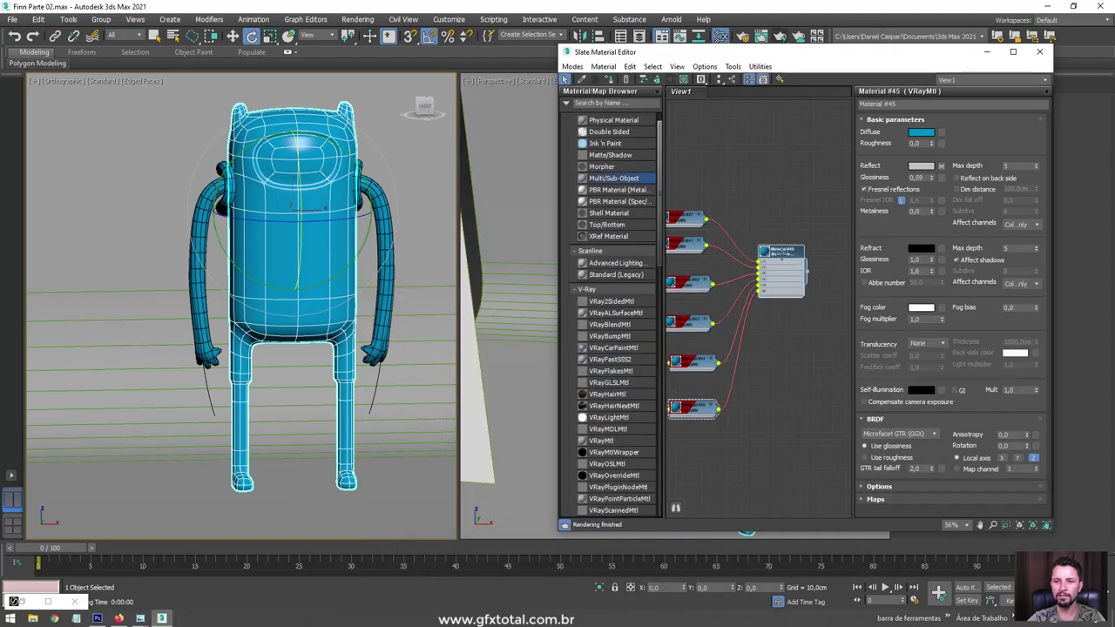
mouse_move(709, 427)
middle_down()
mouse_move(735, 414)
mouse_move(780, 353)
middle_up()
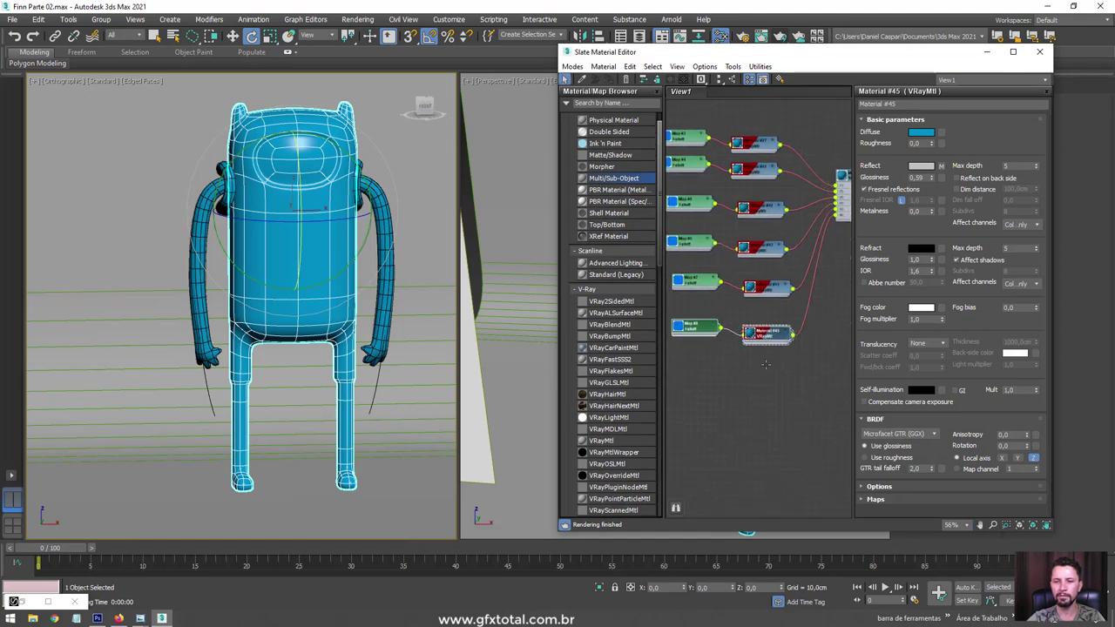
shift+drag(766, 332, 768, 389)
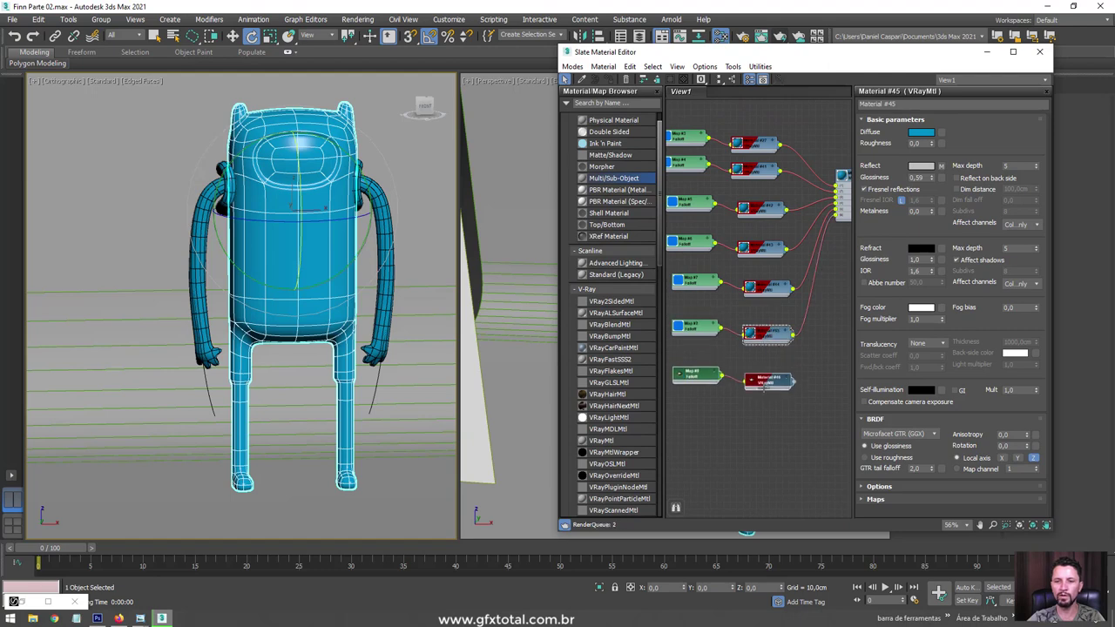
- Add a seventh Multi/Sub-Object slot and wire the copied Material #46 into it
middle_drag(796, 222, 709, 248)
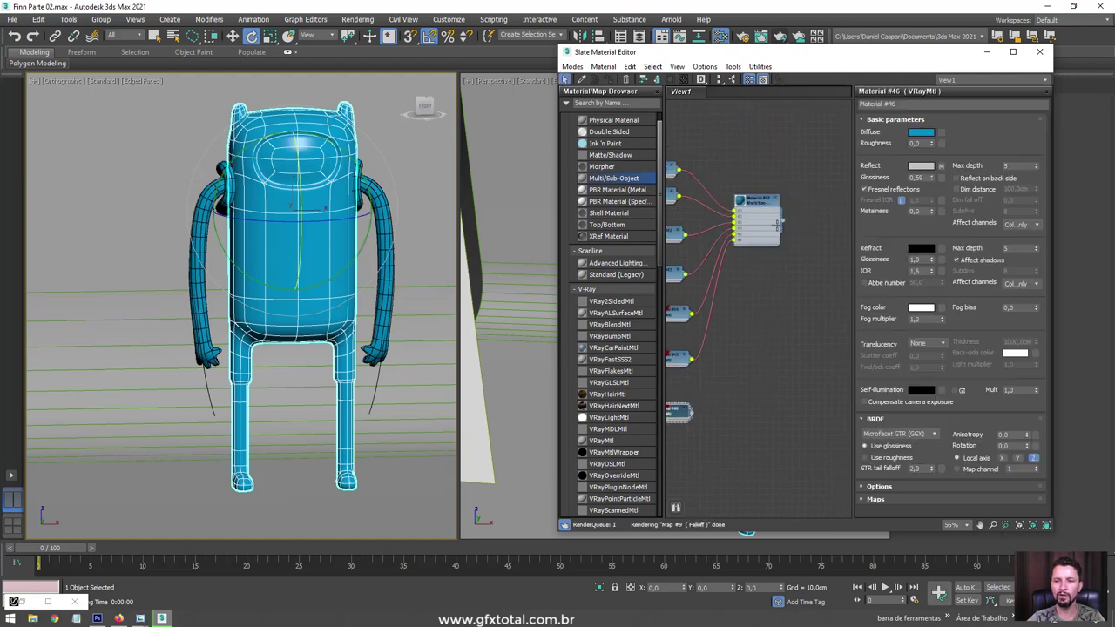
double_click(756, 209)
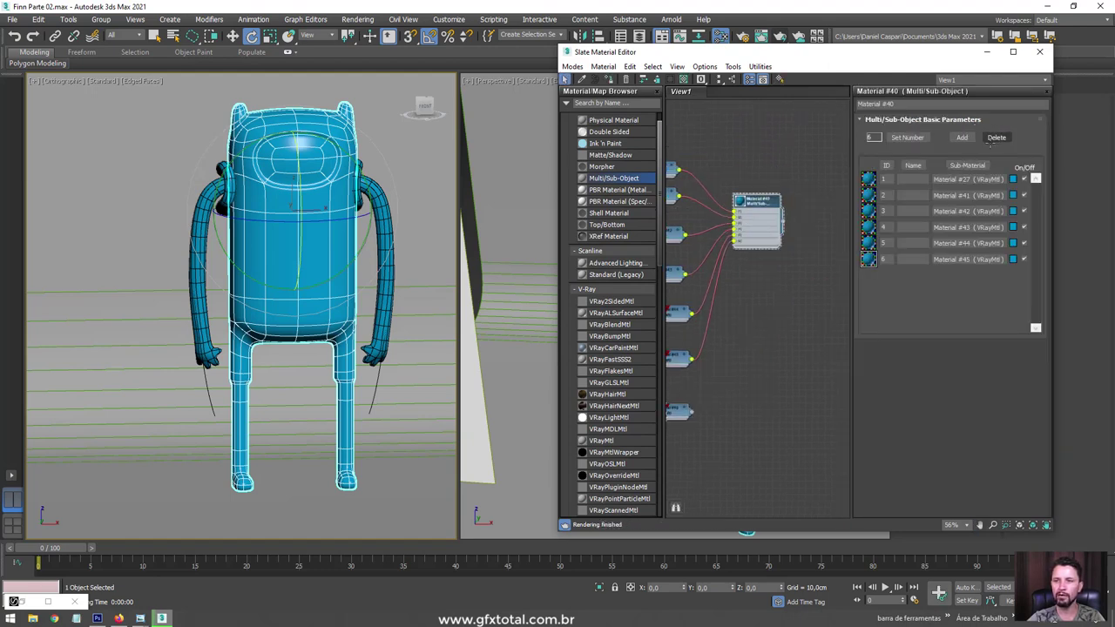
click(963, 136)
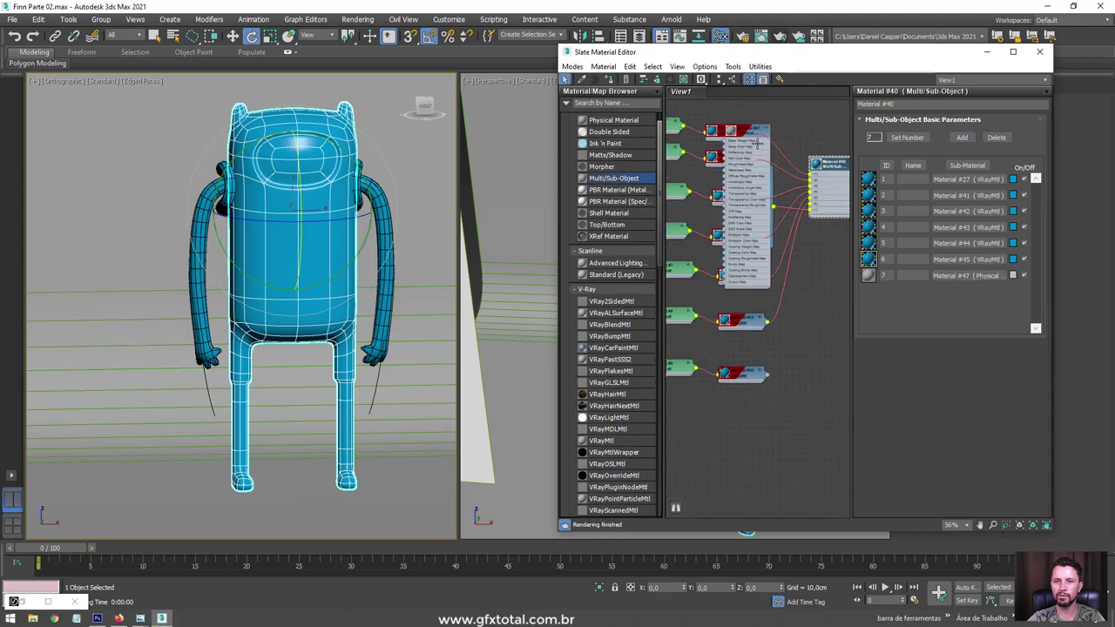
drag(749, 150, 814, 374)
key(Delete)
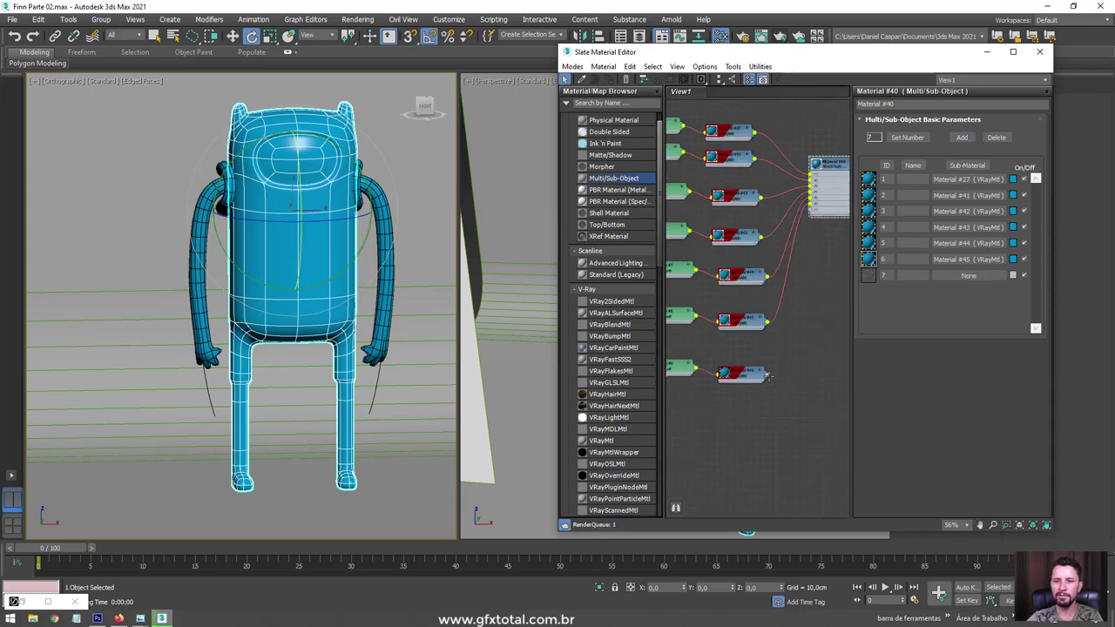
drag(798, 335, 802, 216)
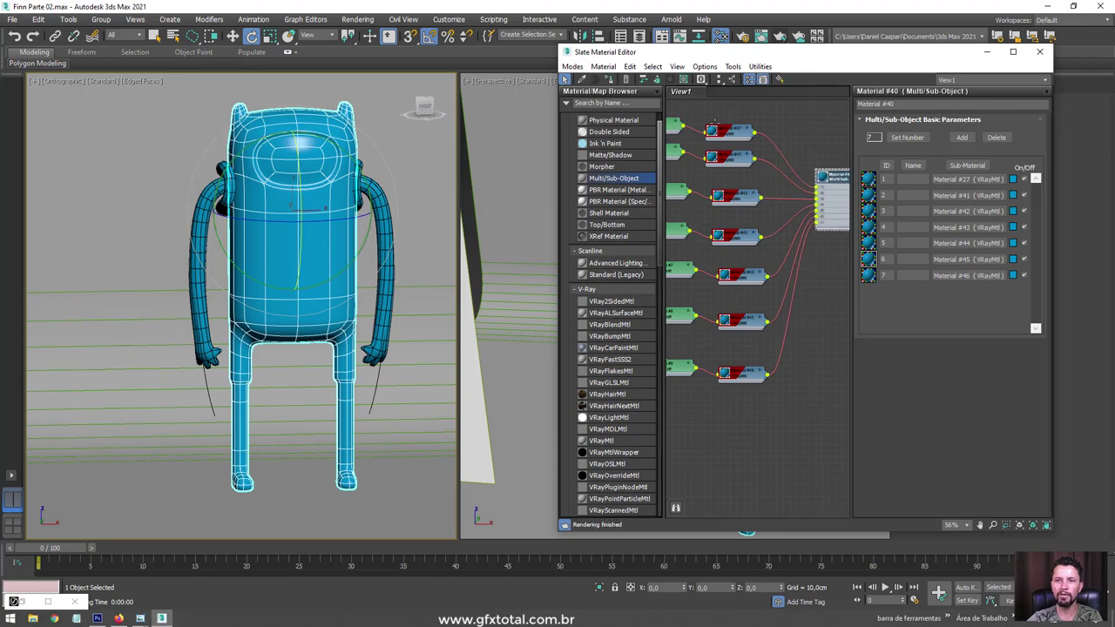
- Delete the Map #3 Falloff node feeding Material #27
middle_drag(731, 155, 780, 224)
drag(702, 213, 695, 179)
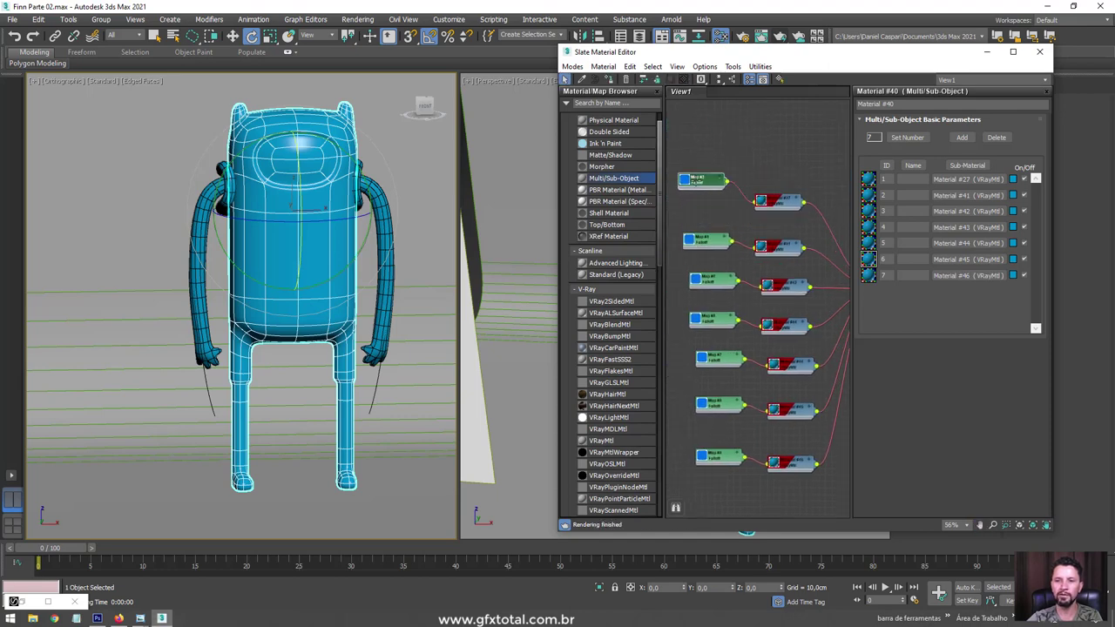
scroll(702, 183, up, 3)
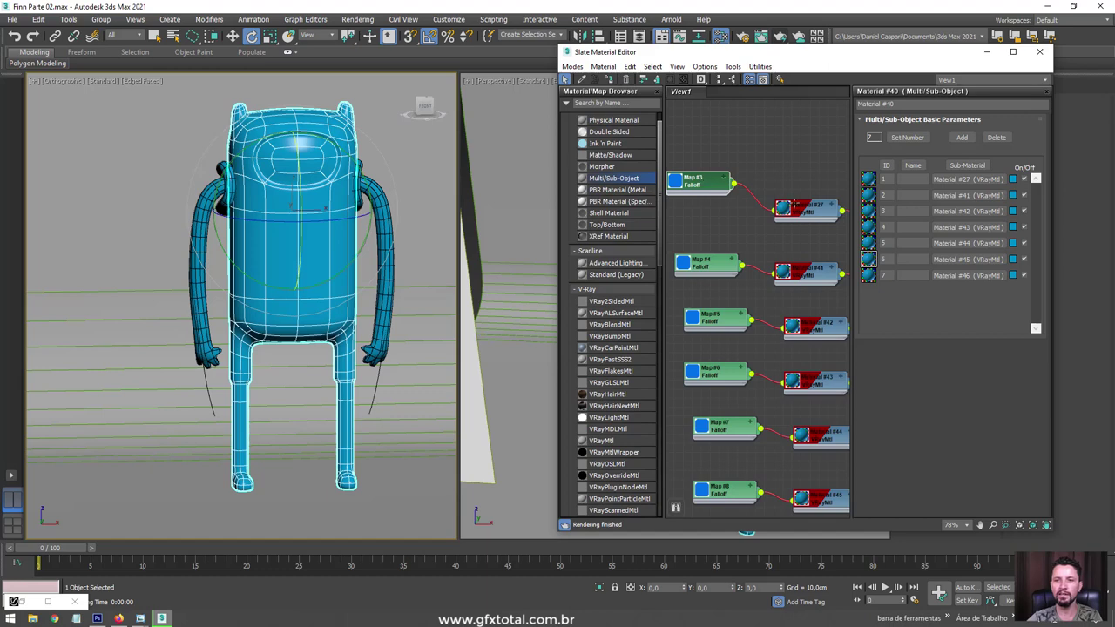
drag(783, 206, 773, 207)
drag(701, 183, 701, 170)
key(Delete)
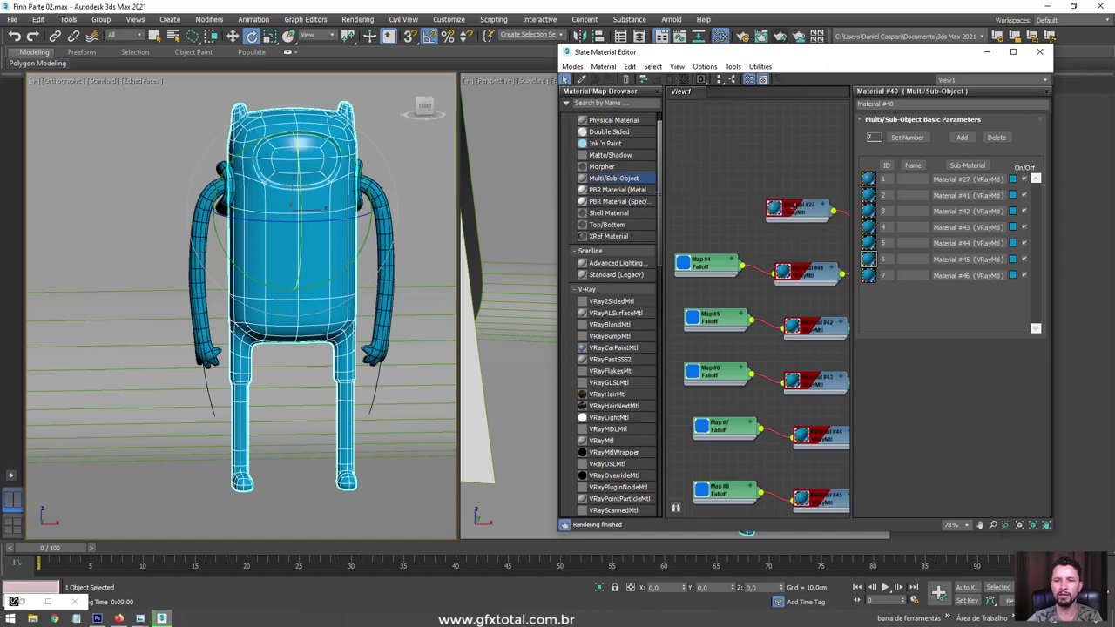
drag(797, 208, 795, 197)
middle_drag(800, 203, 759, 202)
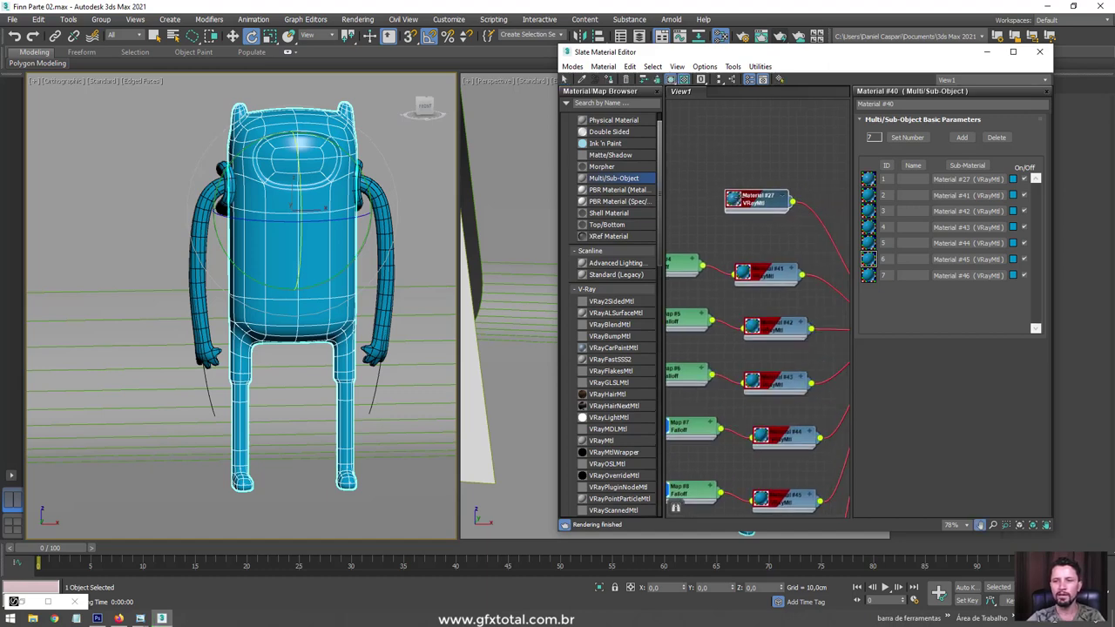
- Minimize the material editor and remove the duplicate TurboSmooth from the stack
click(989, 52)
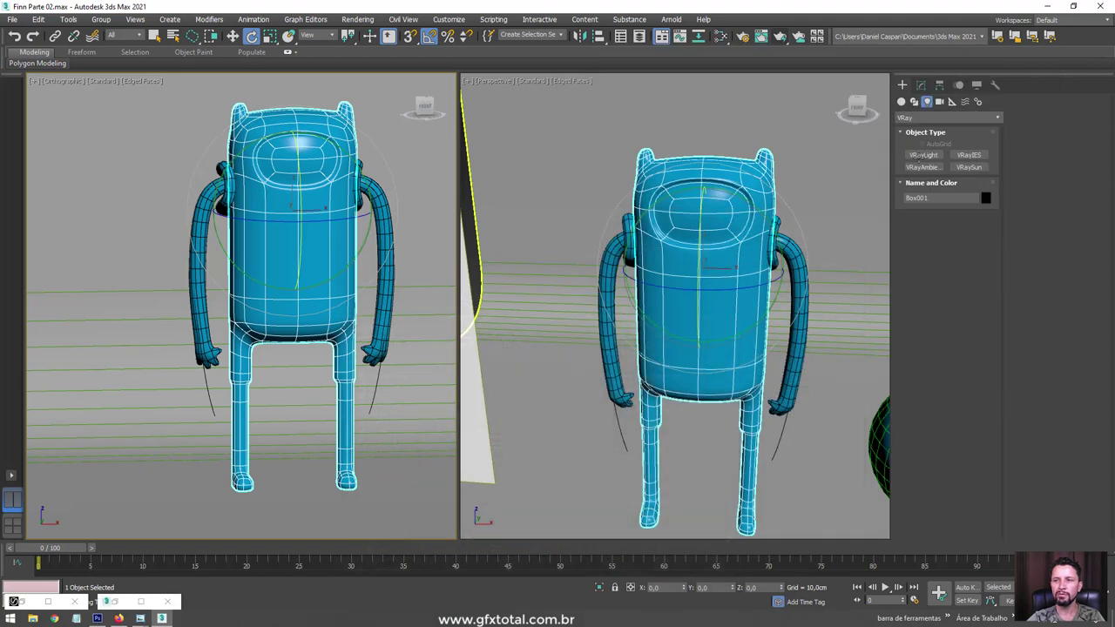
click(920, 84)
click(721, 179)
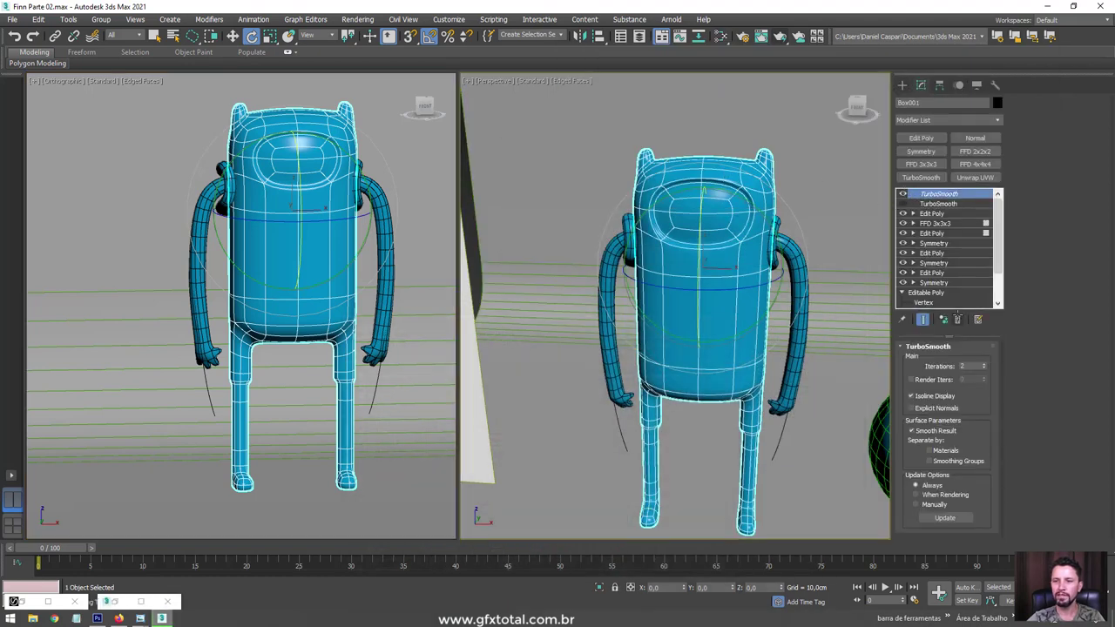
click(957, 319)
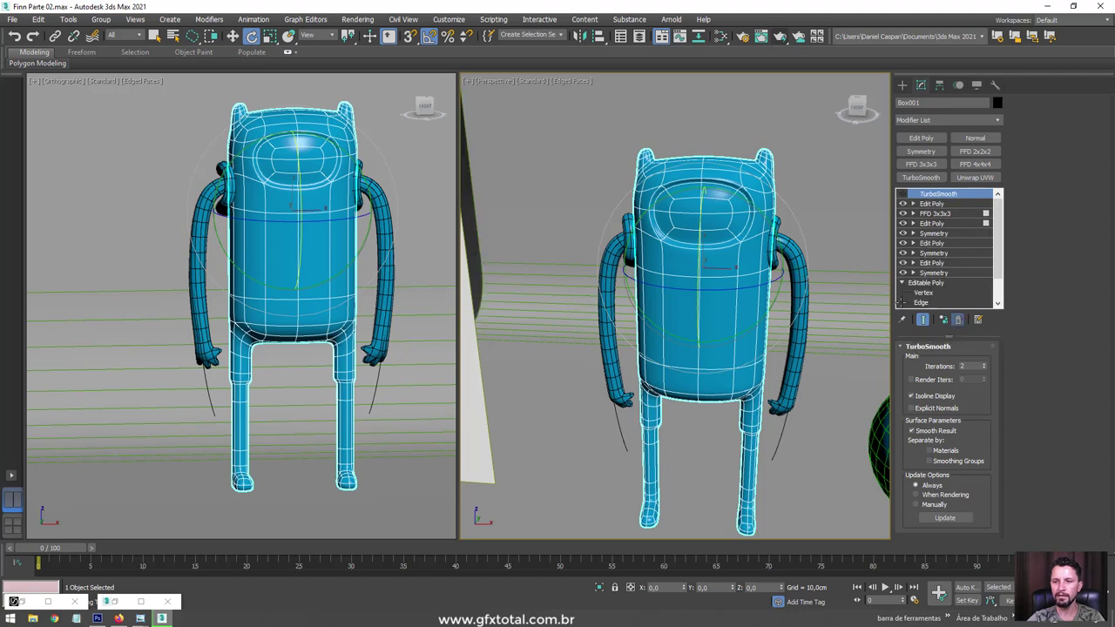
- On the upper Edit Poly, select Finn's 12 face polygons in Polygon mode
click(930, 203)
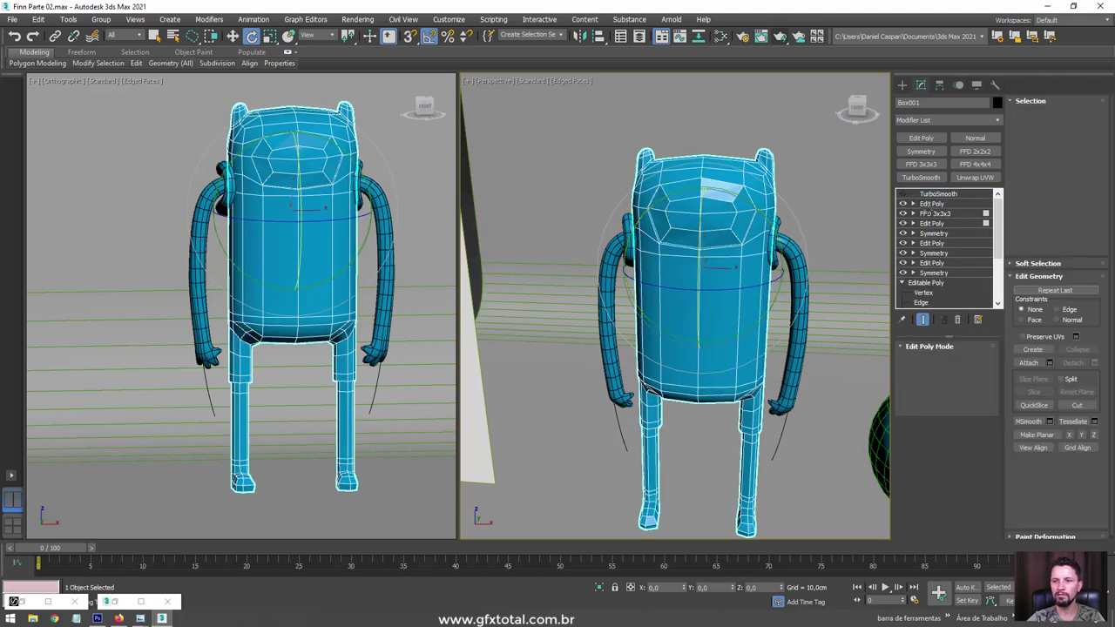
key(1)
key(z)
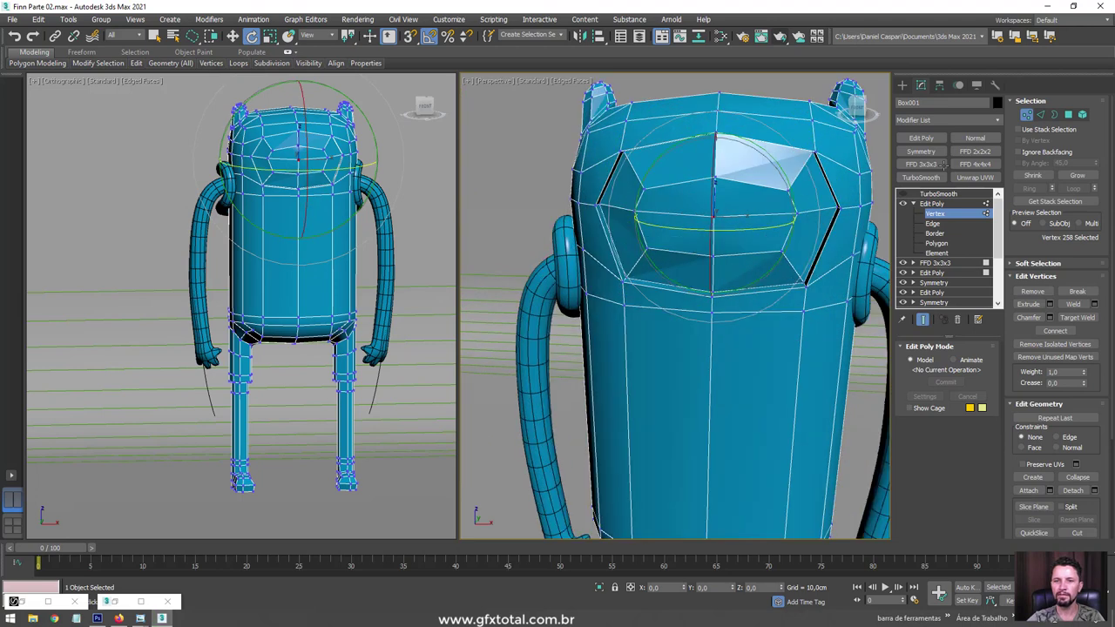
click(1068, 114)
click(1076, 175)
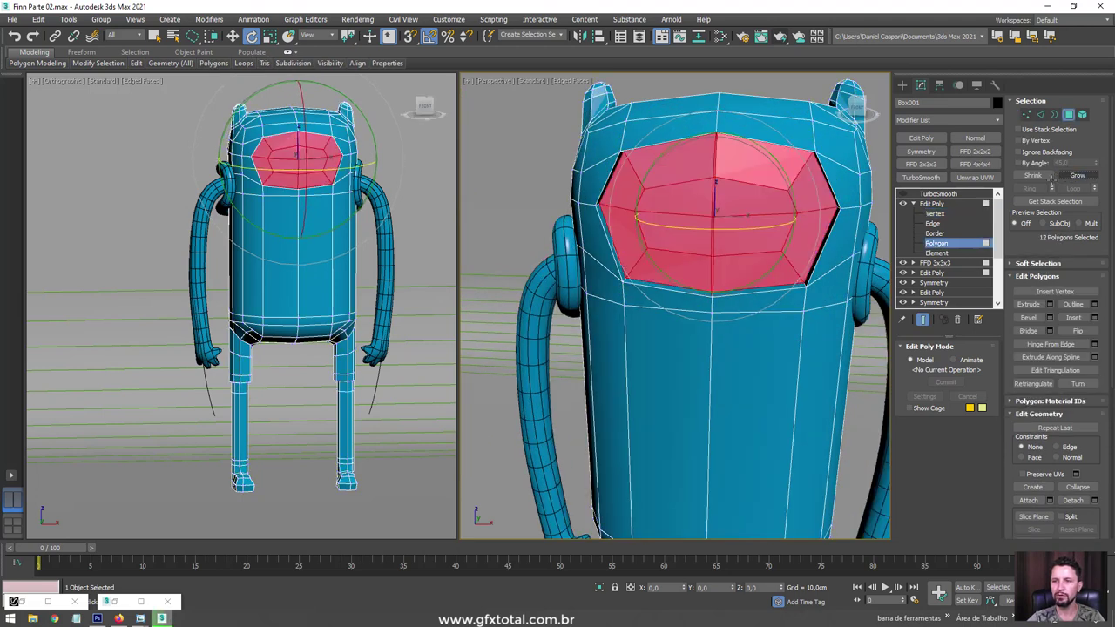
mouse_move(854, 248)
alt+middle_down()
mouse_move(810, 243)
mouse_move(836, 248)
alt+middle_up()
drag(1099, 456, 1105, 144)
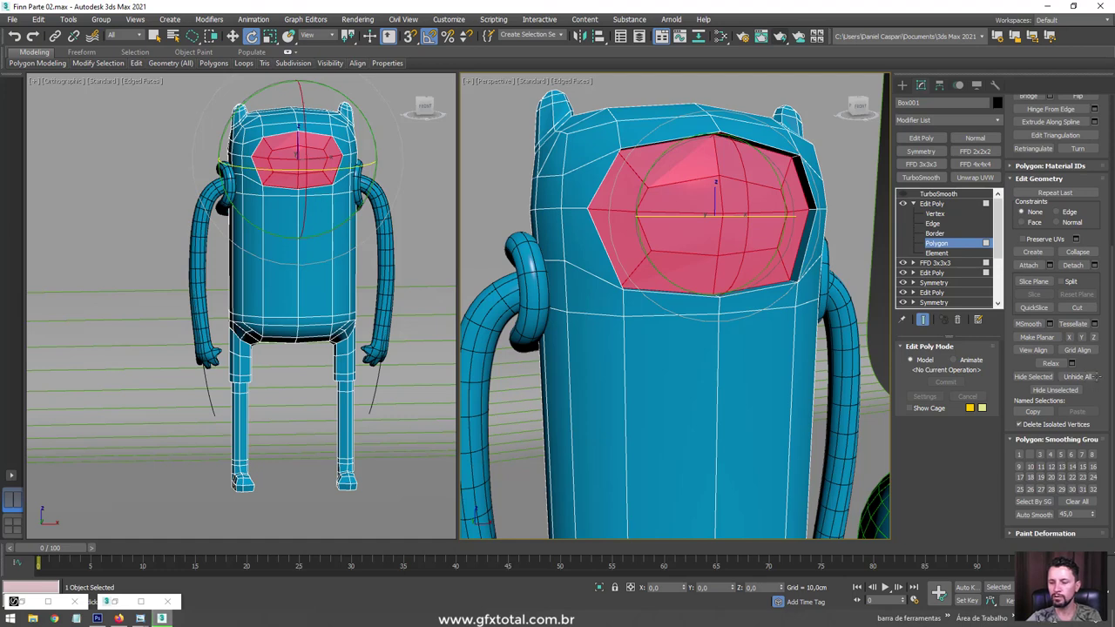
- Assign material ID 1 to the selected face polygons
click(1013, 439)
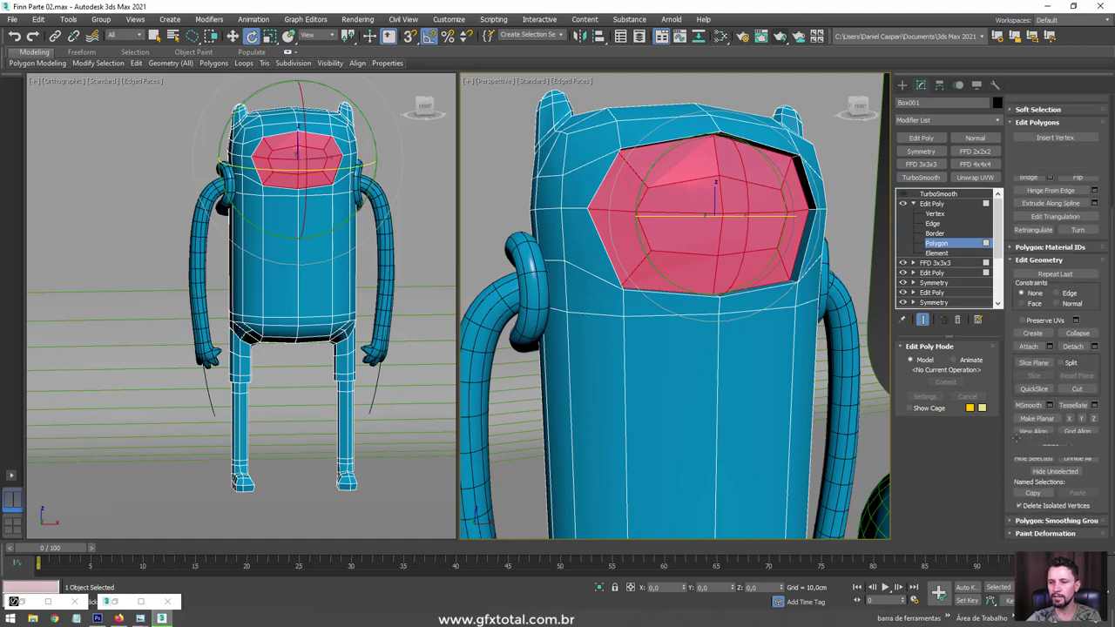
scroll(1080, 305, up, 2)
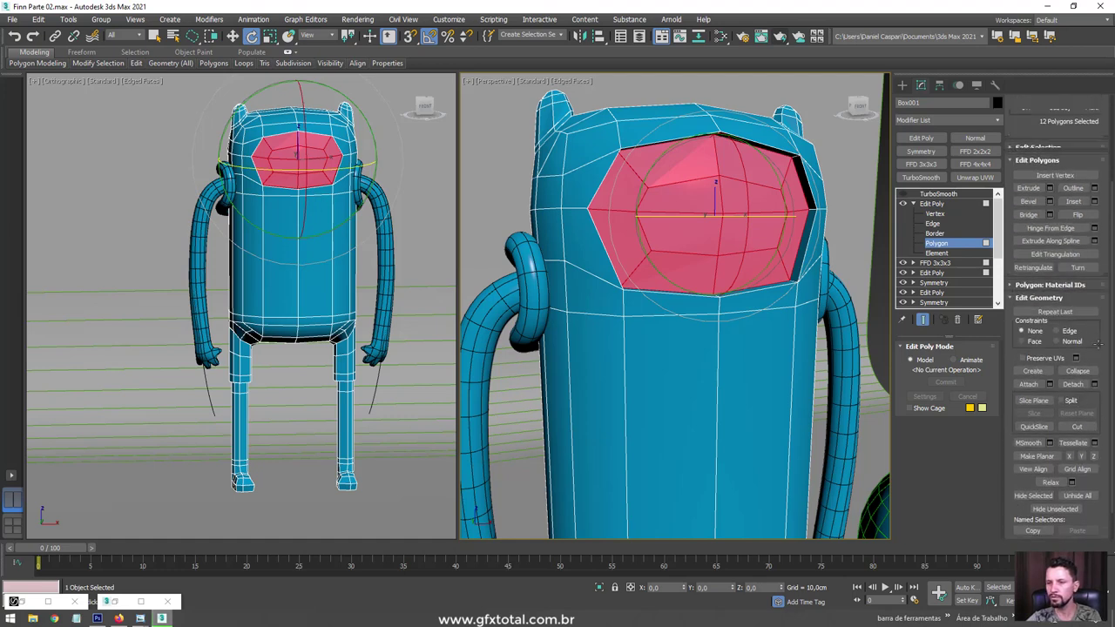
scroll(1058, 326, up, 2)
click(1041, 344)
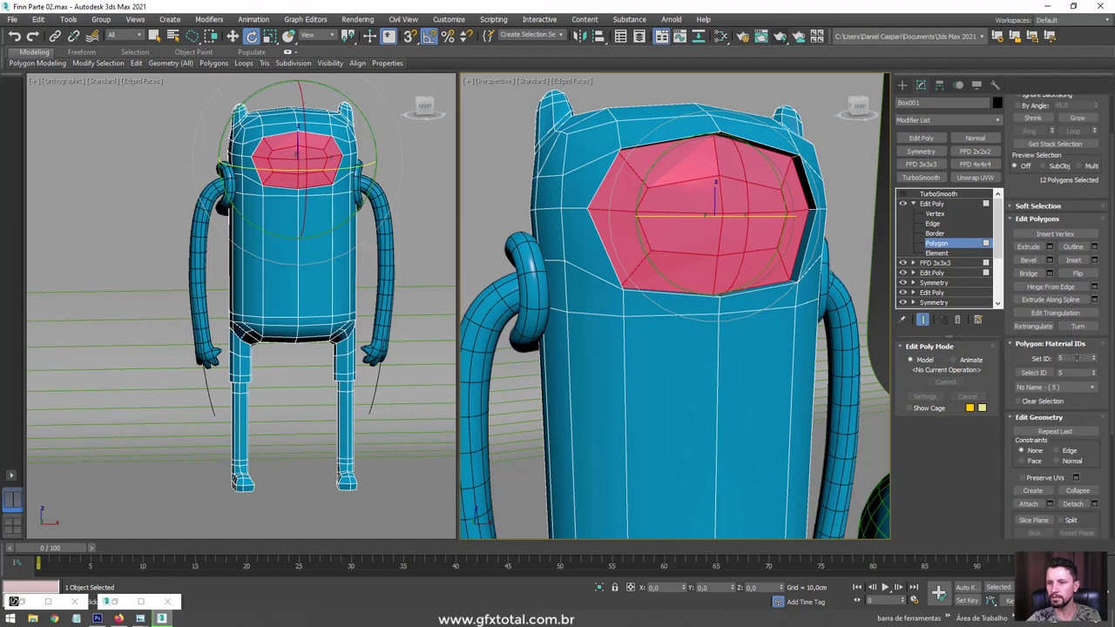
text(1)
key(Return)
- Invert the selection to the body polygons and select the top-of-head polygons
mouse_move(767, 293)
alt+middle_down()
mouse_move(720, 297)
mouse_move(741, 294)
alt+middle_up()
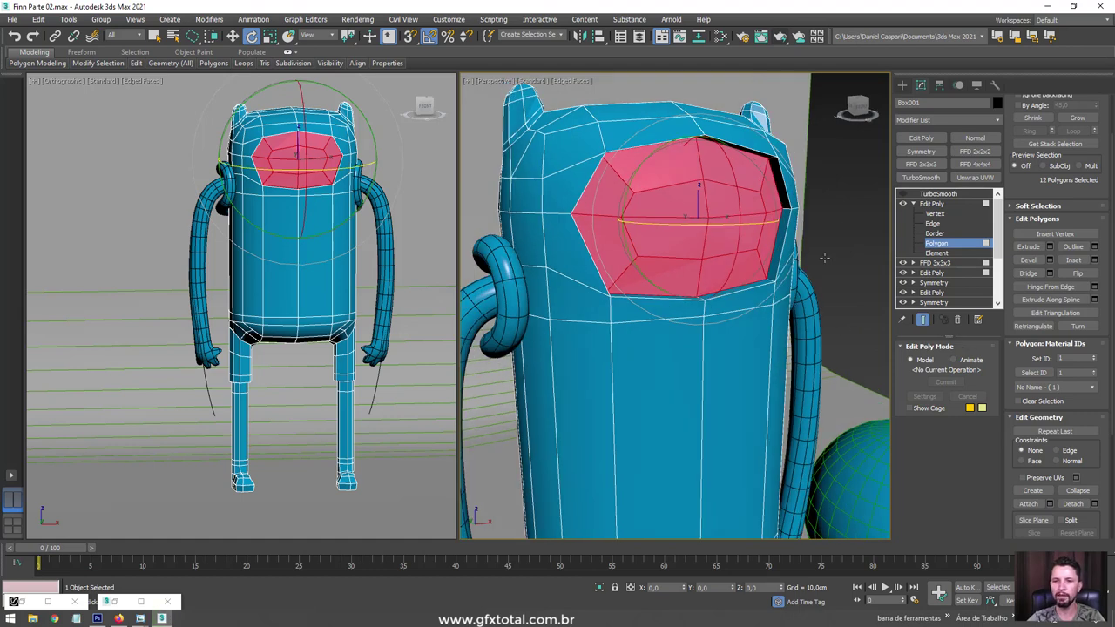
key(ctrl+i)
scroll(823, 285, down, 3)
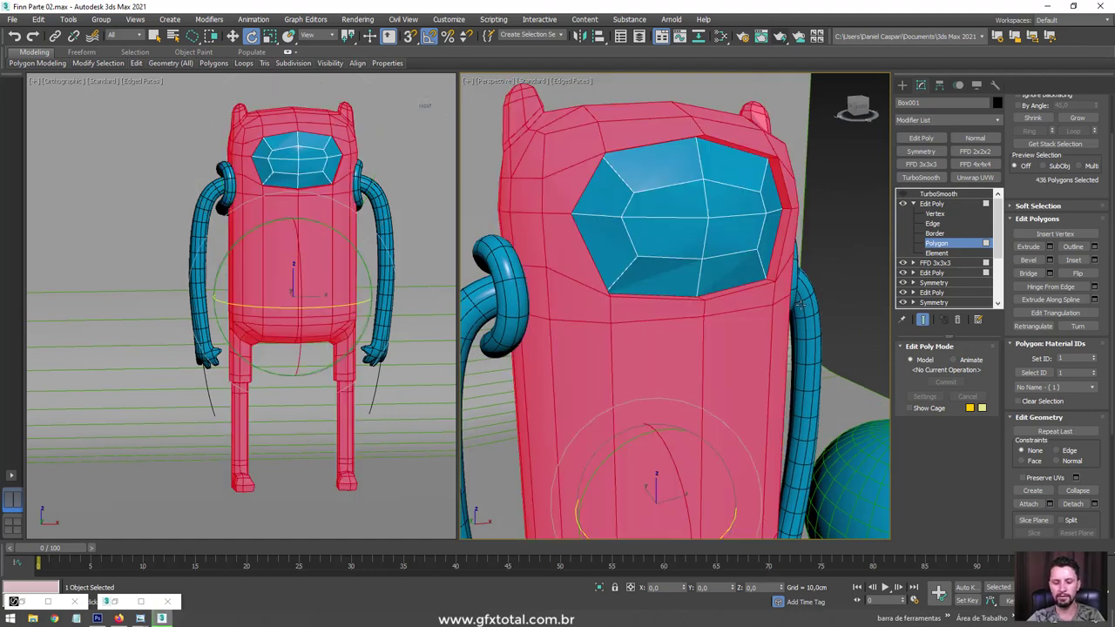
scroll(814, 279, down, 3)
scroll(806, 272, down, 3)
scroll(795, 263, down, 3)
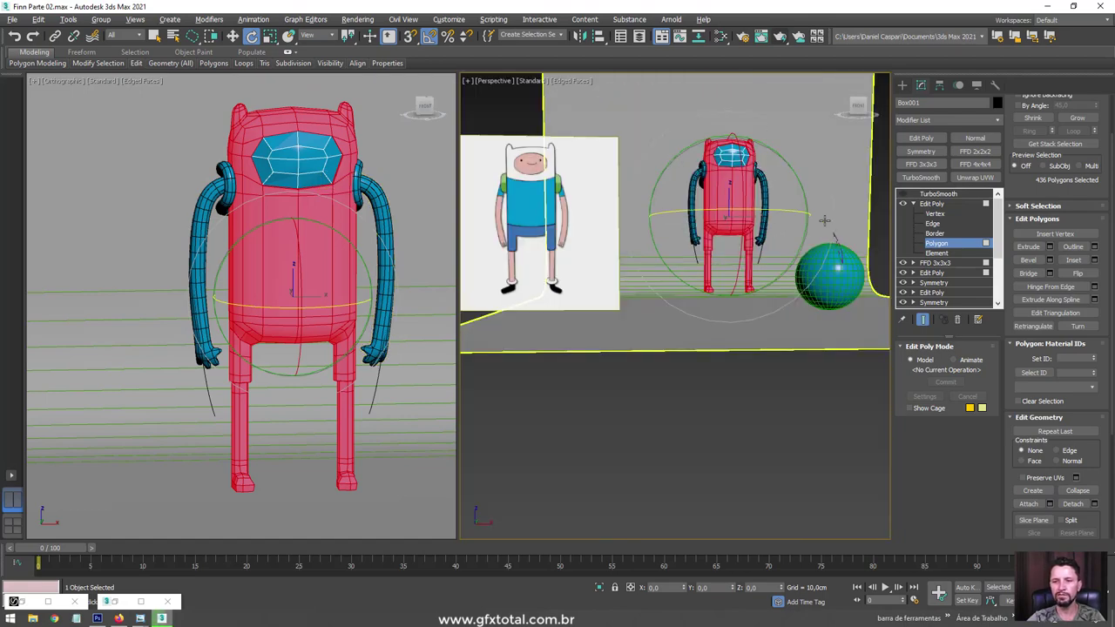
drag(814, 96, 653, 204)
alt+middle_drag(827, 278, 784, 287)
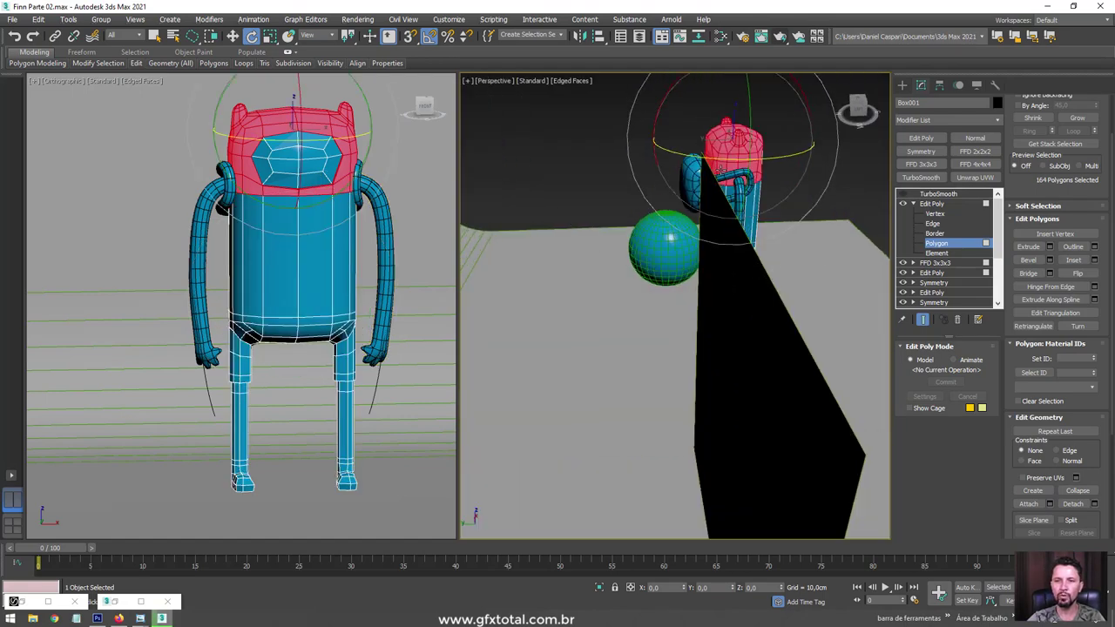
scroll(784, 288, up, 3)
scroll(784, 287, up, 3)
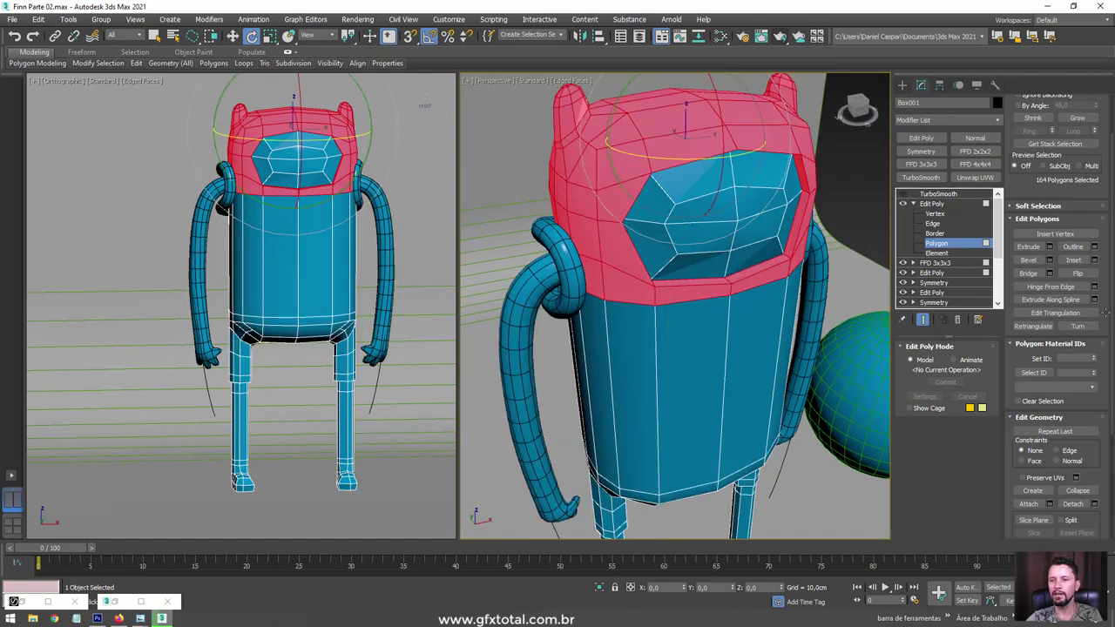
scroll(1050, 278, down, 1)
scroll(1063, 309, down, 1)
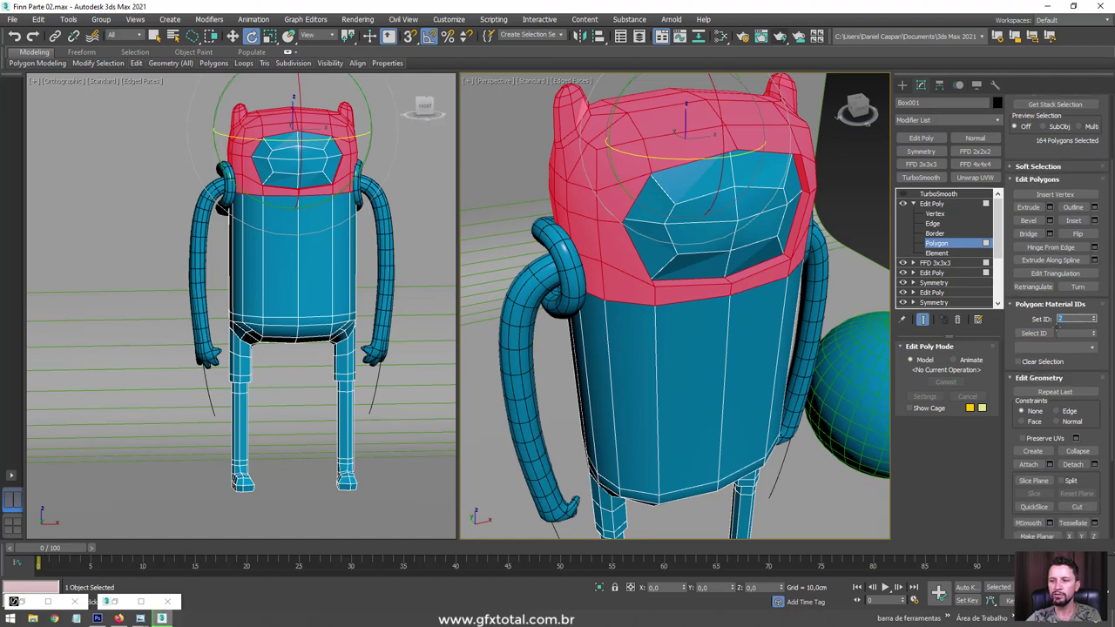
scroll(690, 312, down, 5)
- Select the torso polygons without the head and give them material ID 3
alt+middle_drag(690, 312, 701, 329)
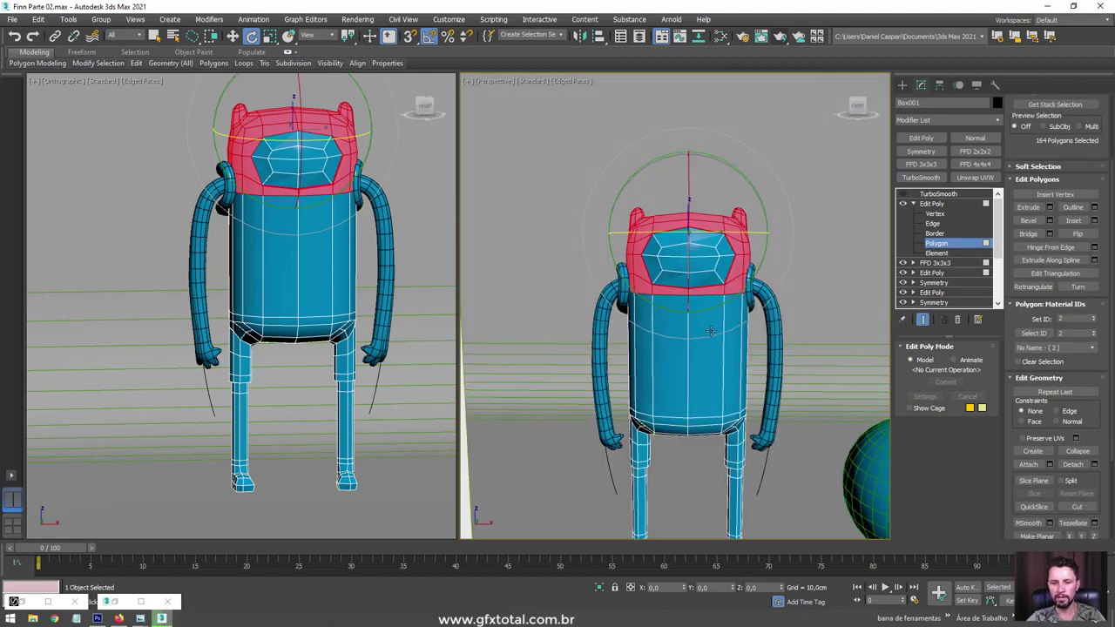
key(ctrl+i)
drag(794, 172, 670, 277)
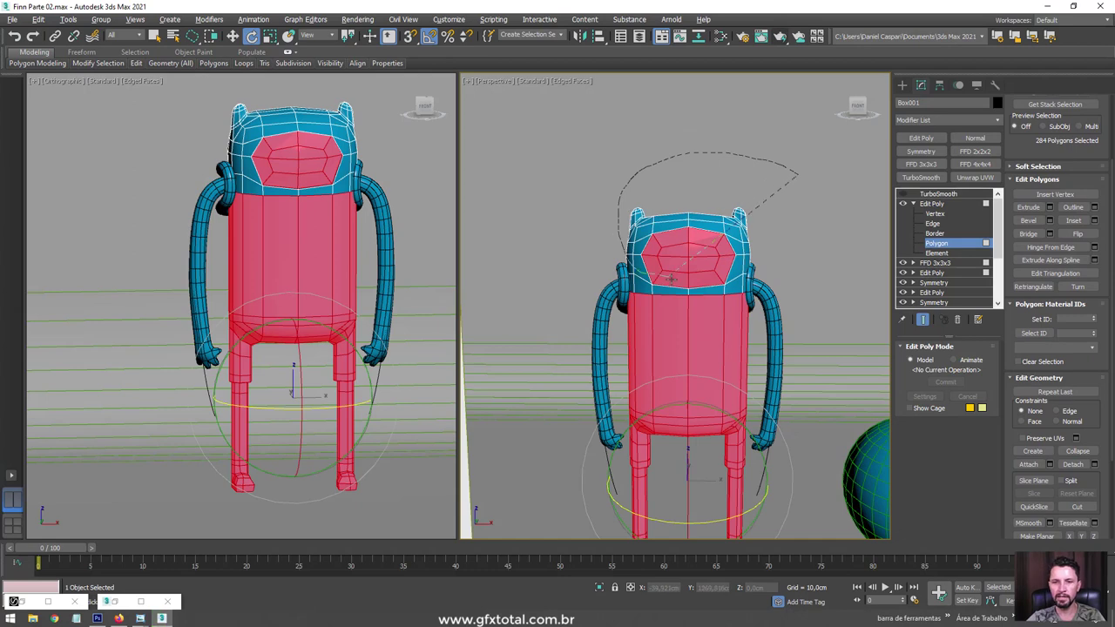
alt+drag(810, 259, 788, 262)
scroll(784, 279, up, 3)
mouse_move(775, 453)
middle_down()
mouse_move(762, 331)
mouse_move(760, 476)
middle_up()
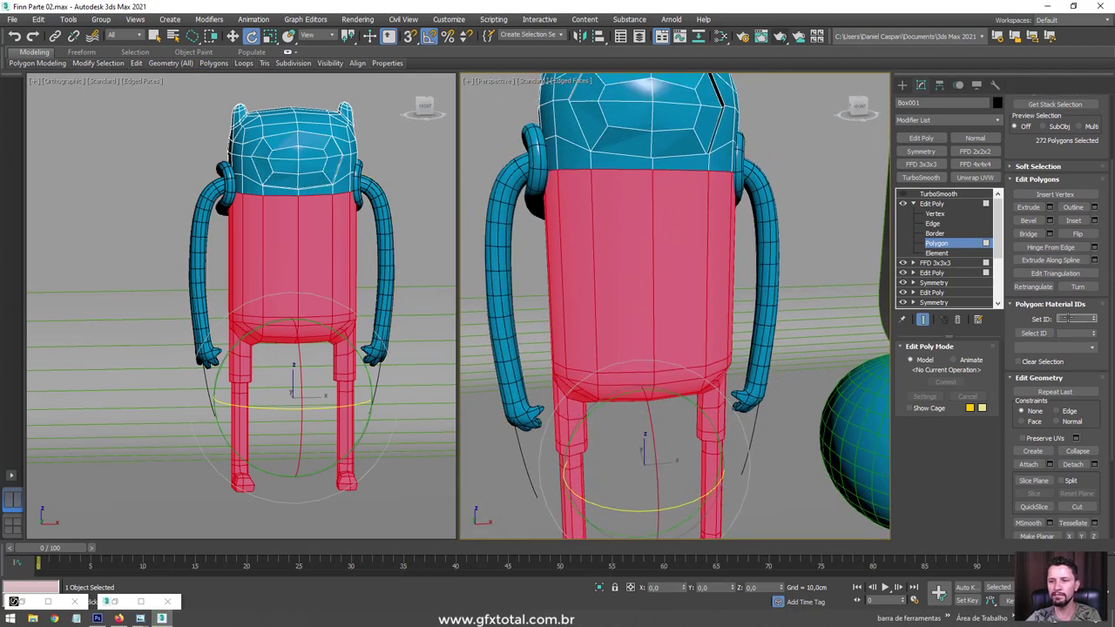
text(3)
key(Return)
- Lasso only the 136 leg polygons and assign them material ID 4
scroll(647, 343, down, 2)
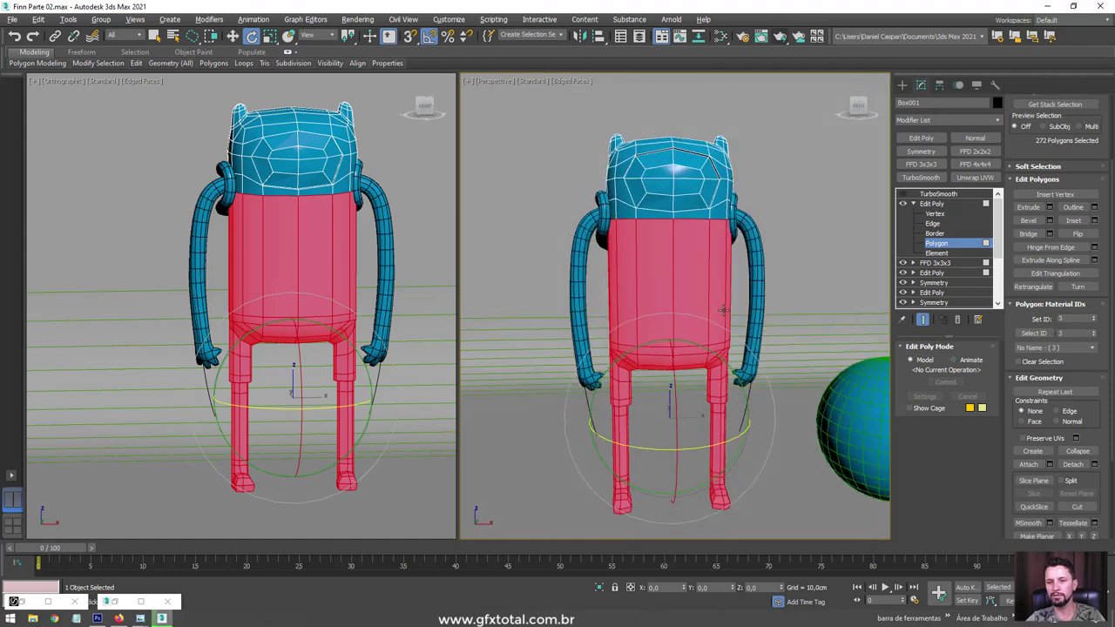
scroll(647, 342, down, 2)
middle_drag(644, 396, 669, 324)
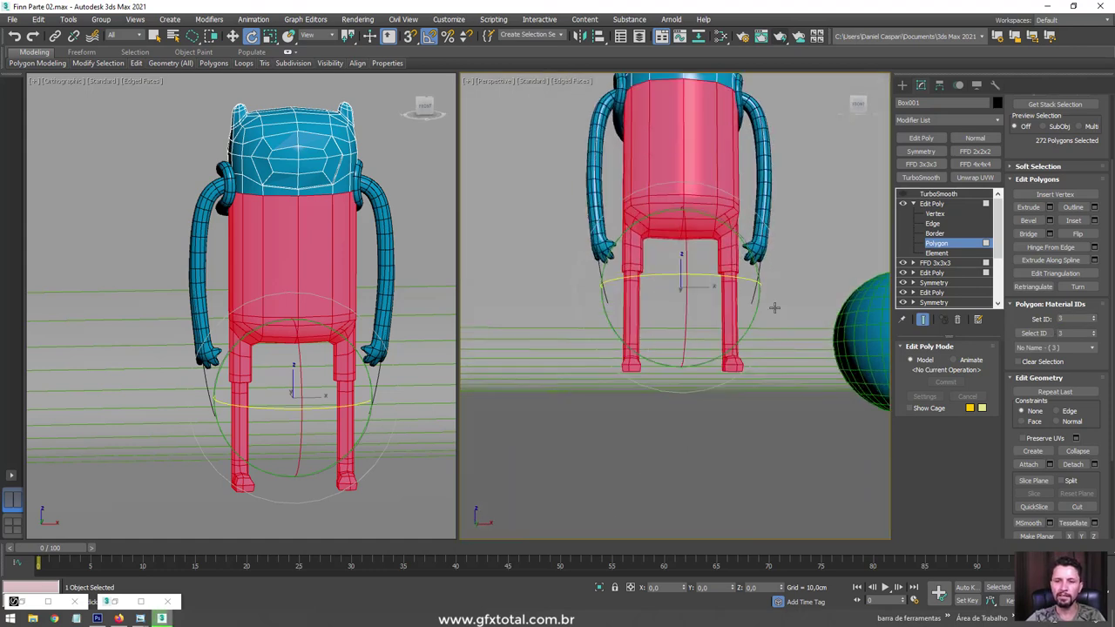
alt+middle_drag(774, 306, 771, 317)
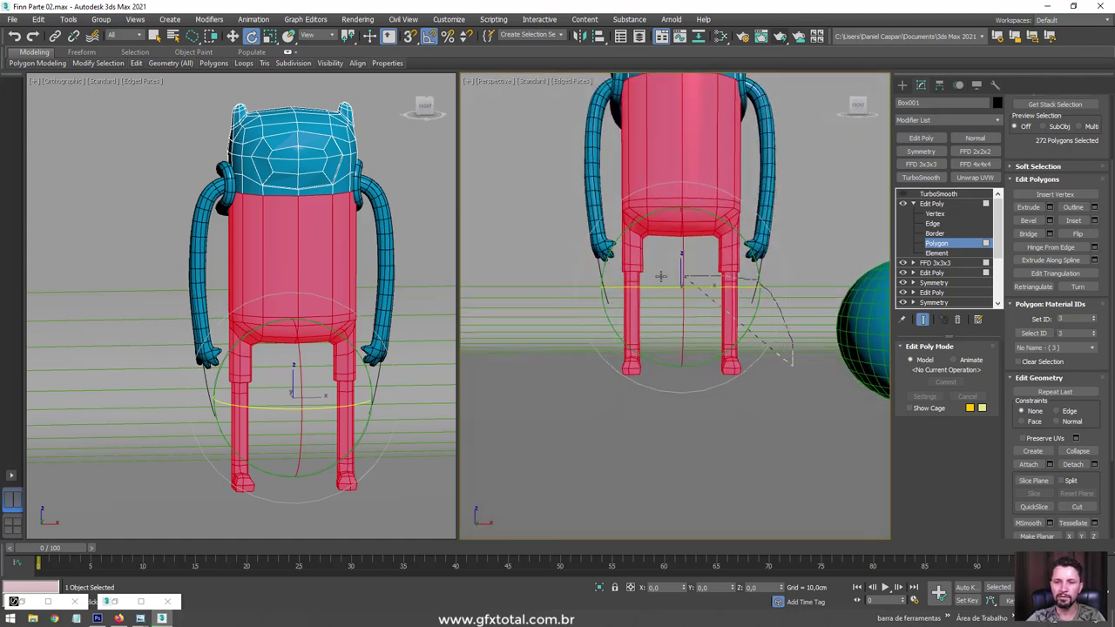
alt+middle_drag(660, 276, 574, 336)
drag(785, 423, 784, 425)
scroll(789, 387, up, 5)
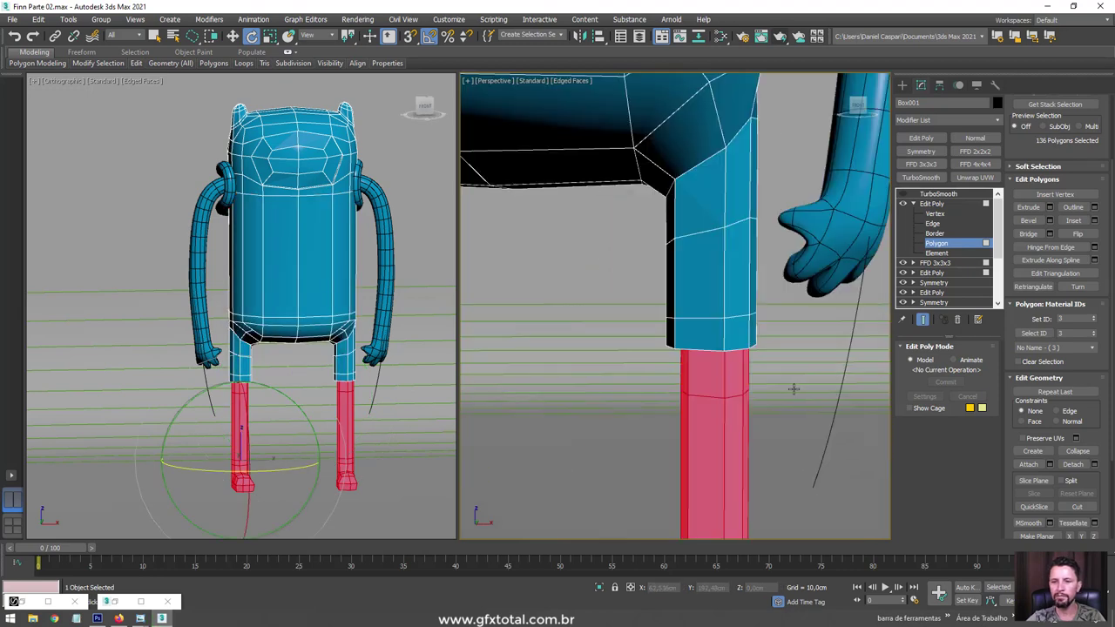
scroll(776, 386, down, 10)
scroll(773, 394, down, 1)
scroll(779, 395, up, 5)
alt+middle_drag(779, 395, 749, 383)
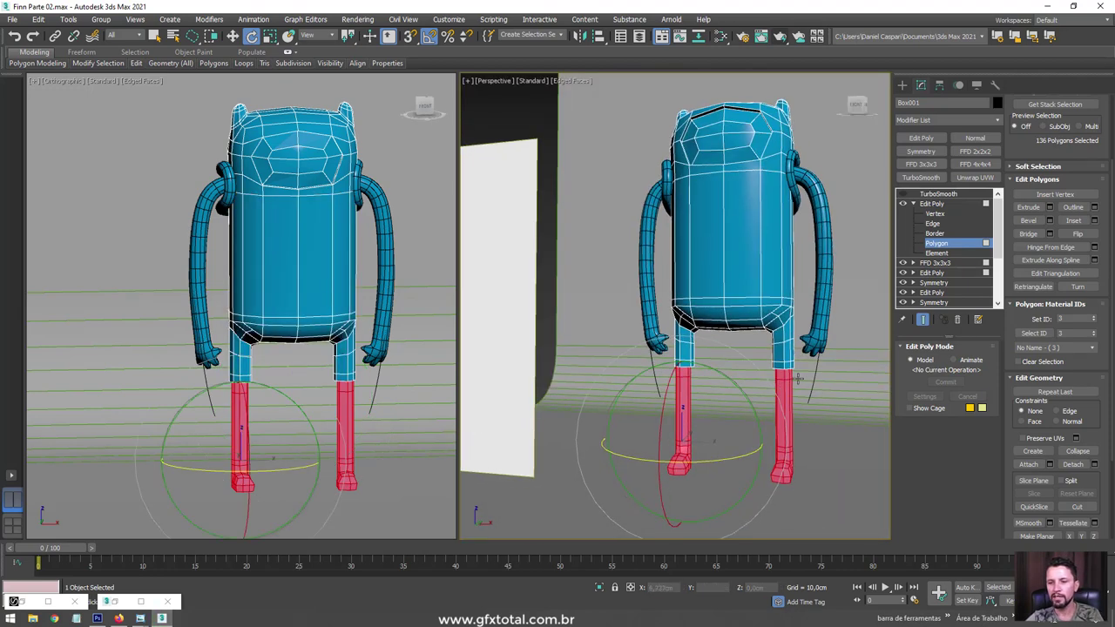
click(1079, 318)
text(4)
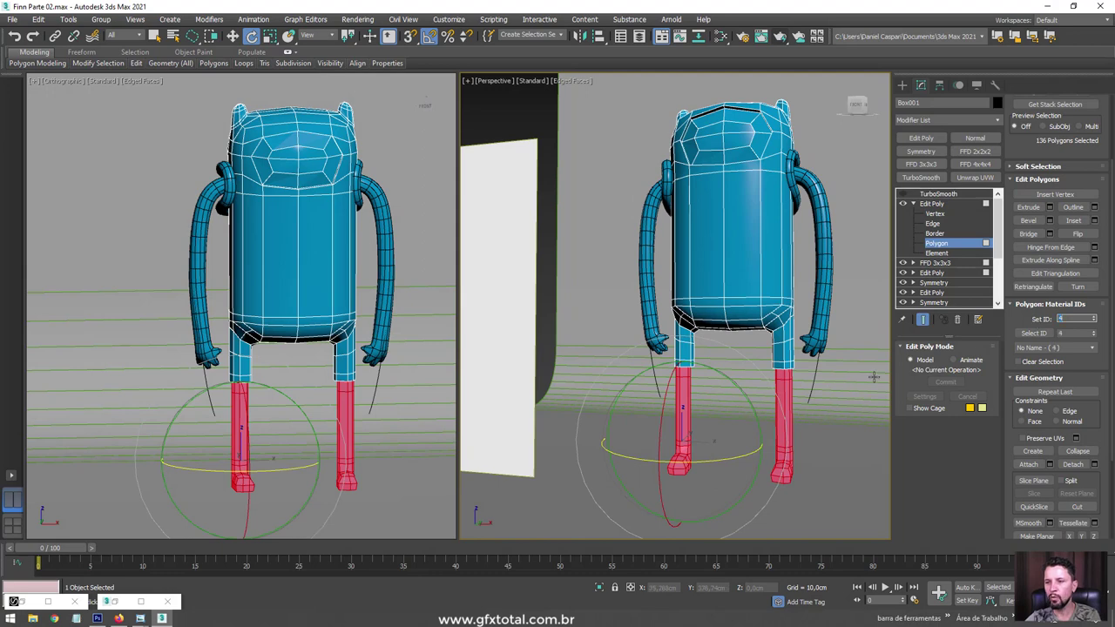
mouse_move(874, 376)
alt+middle_down()
mouse_move(750, 386)
mouse_move(694, 357)
mouse_move(721, 356)
alt+middle_up()
scroll(824, 354, up, 5)
- Select a 16-polygon ring just above each foot
click(857, 328)
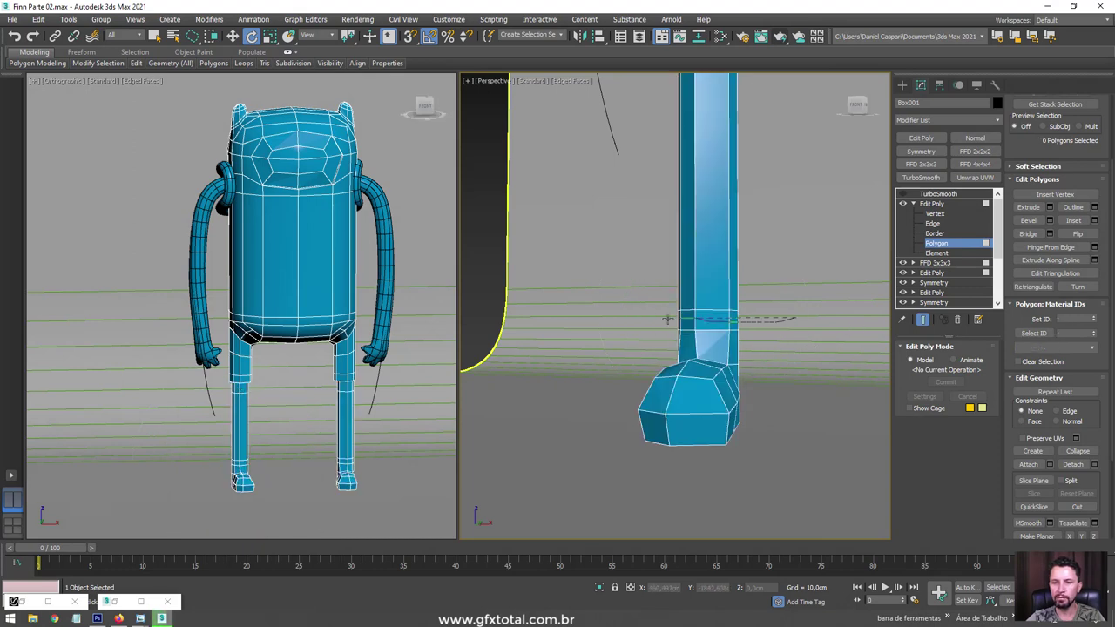
click(706, 318)
mouse_move(796, 323)
alt+middle_down()
mouse_move(667, 345)
mouse_move(809, 367)
alt+middle_up()
shift+click(697, 361)
alt+middle_drag(697, 362, 723, 362)
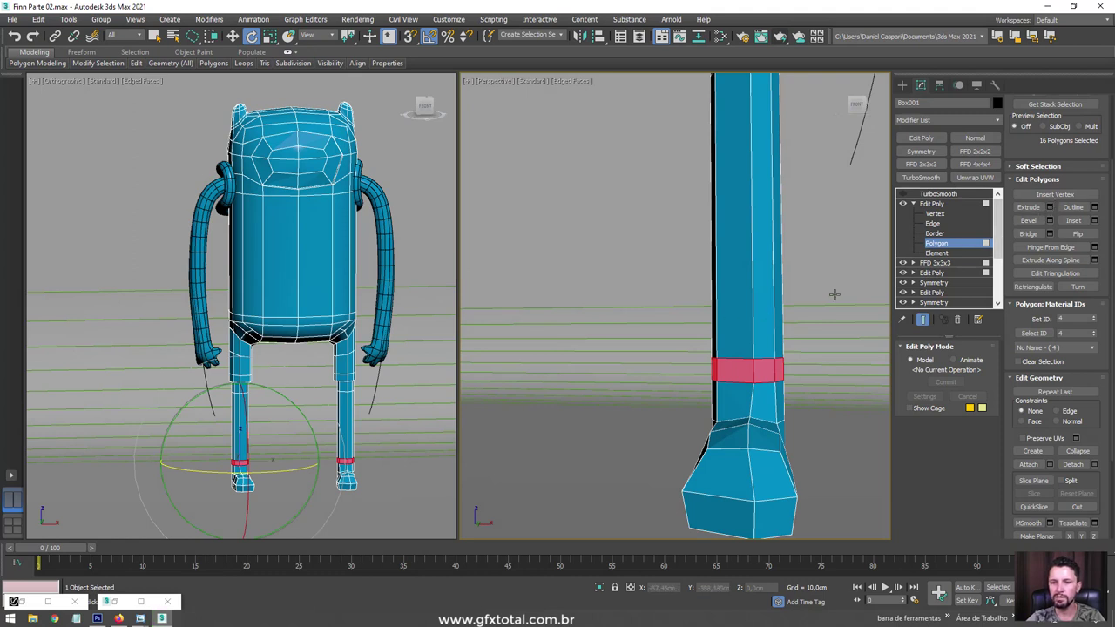
- Extrude the leg rings a small height along Local Normals
click(1050, 206)
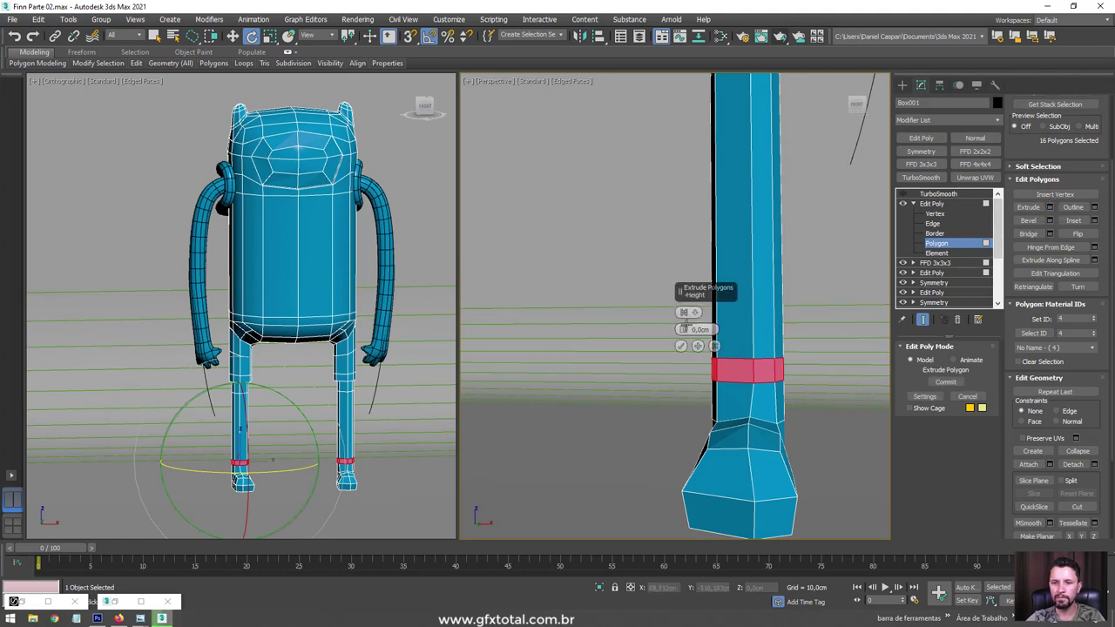
drag(684, 329, 686, 296)
click(684, 312)
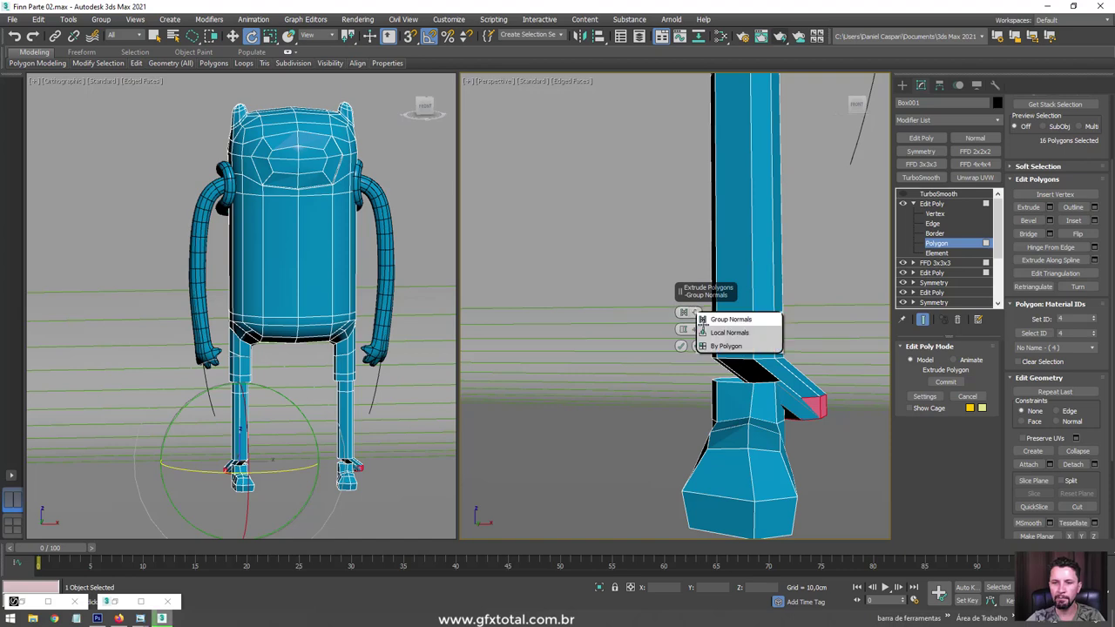
click(722, 332)
drag(688, 330, 684, 348)
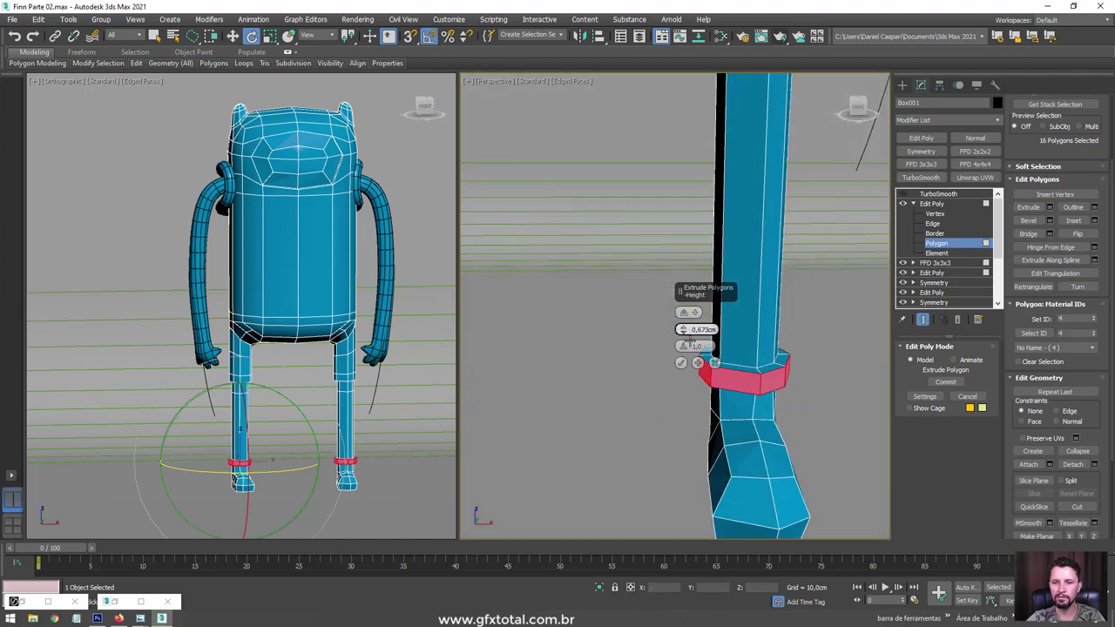
click(681, 362)
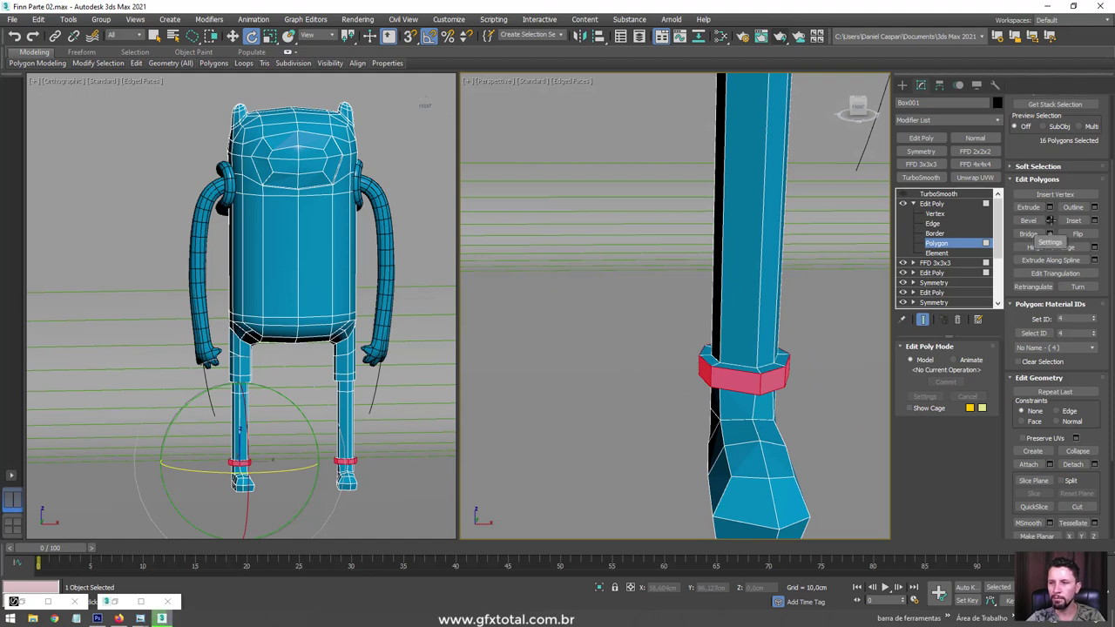
- Bevel the rings along Local Normals with a tiny height and negative outline
click(1050, 220)
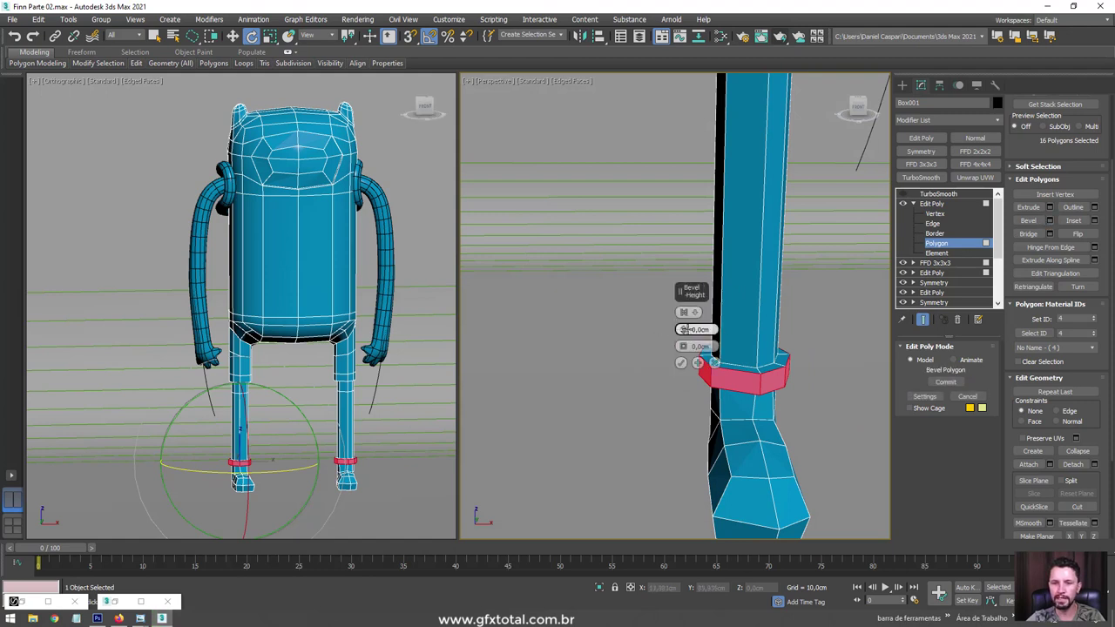
drag(684, 330, 688, 314)
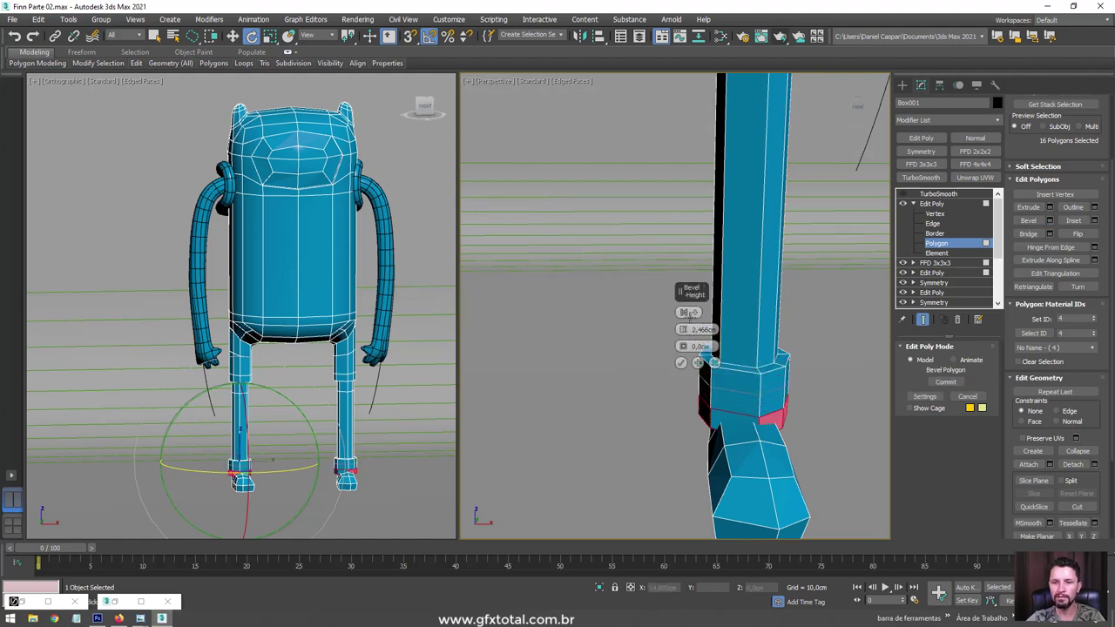
click(689, 314)
click(686, 329)
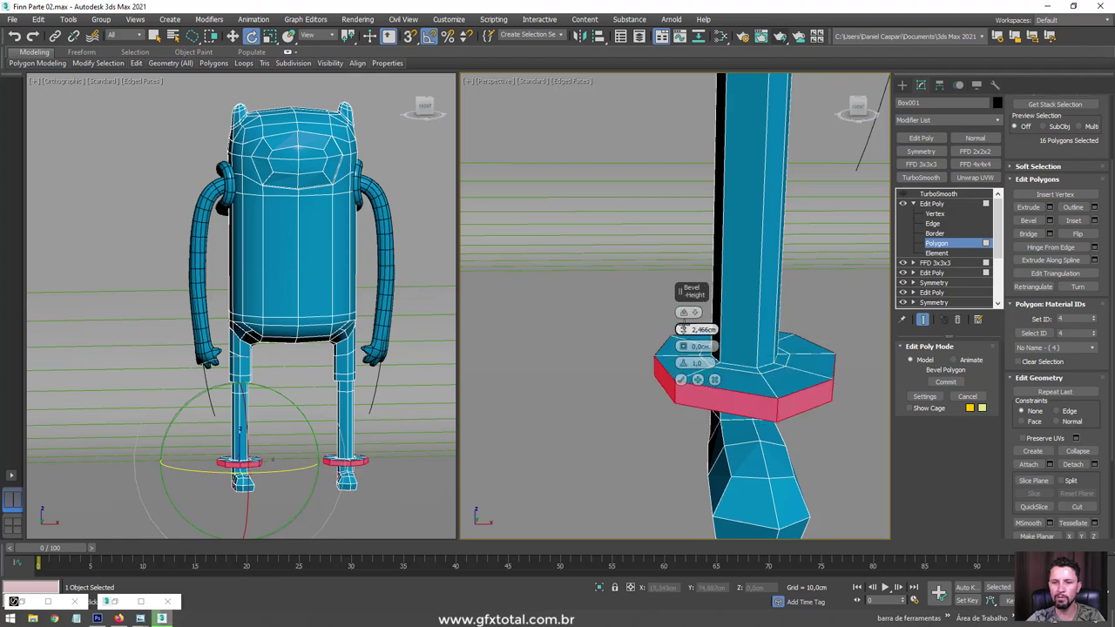
right_click(684, 329)
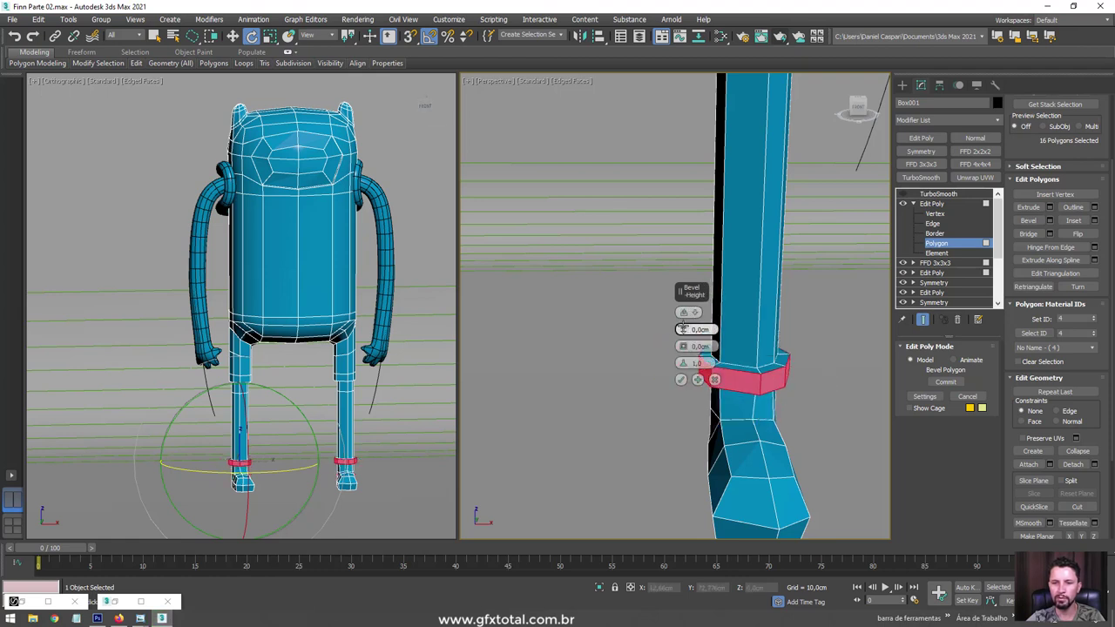
drag(683, 330, 683, 325)
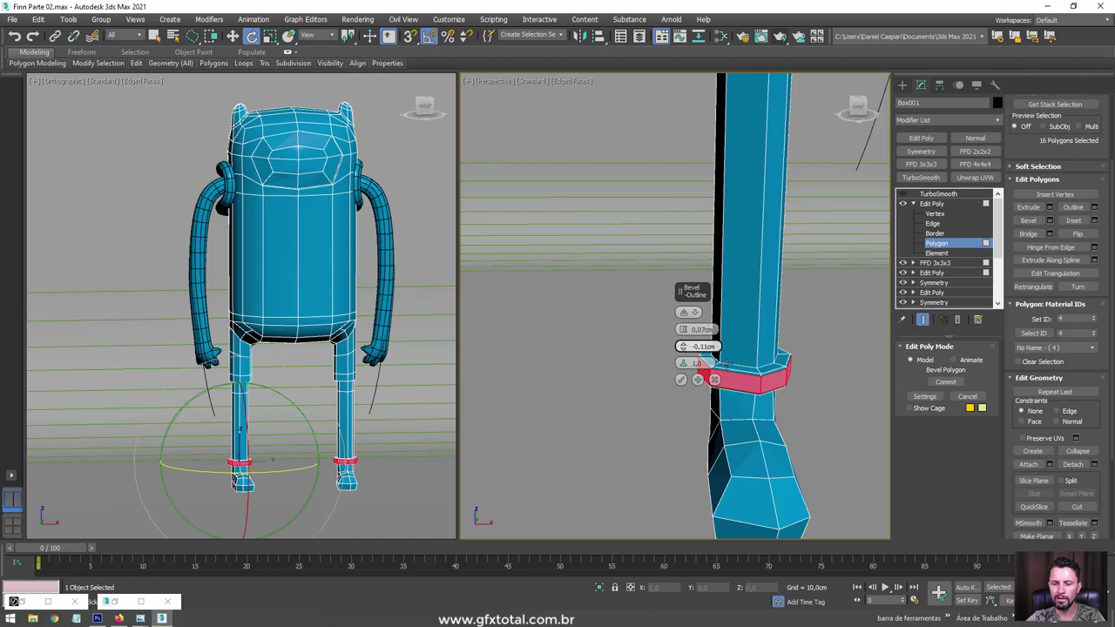
scroll(684, 346, up, 1)
scroll(684, 346, up, 1)
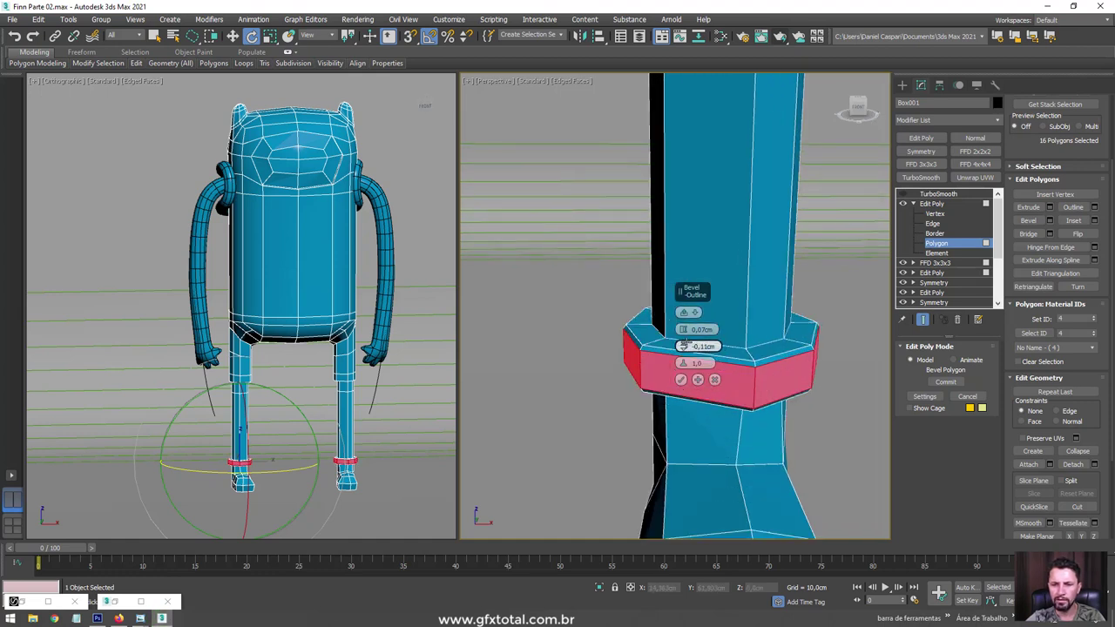
drag(684, 345, 684, 363)
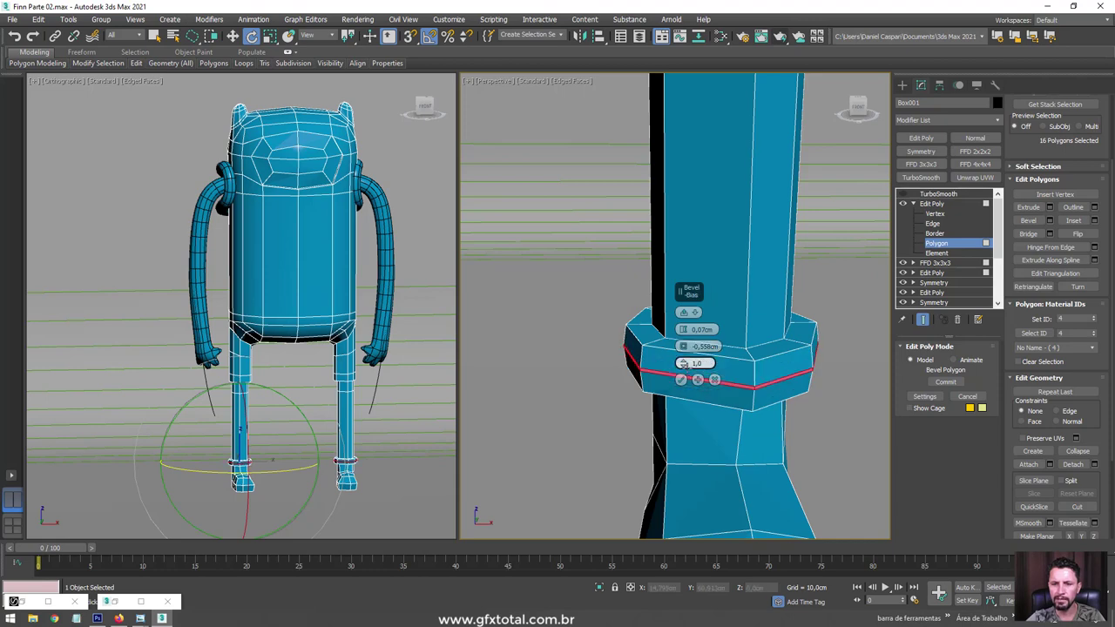
drag(683, 346, 682, 345)
- Commit the bevel and grow the selection to cover both ankle cuffs
click(681, 380)
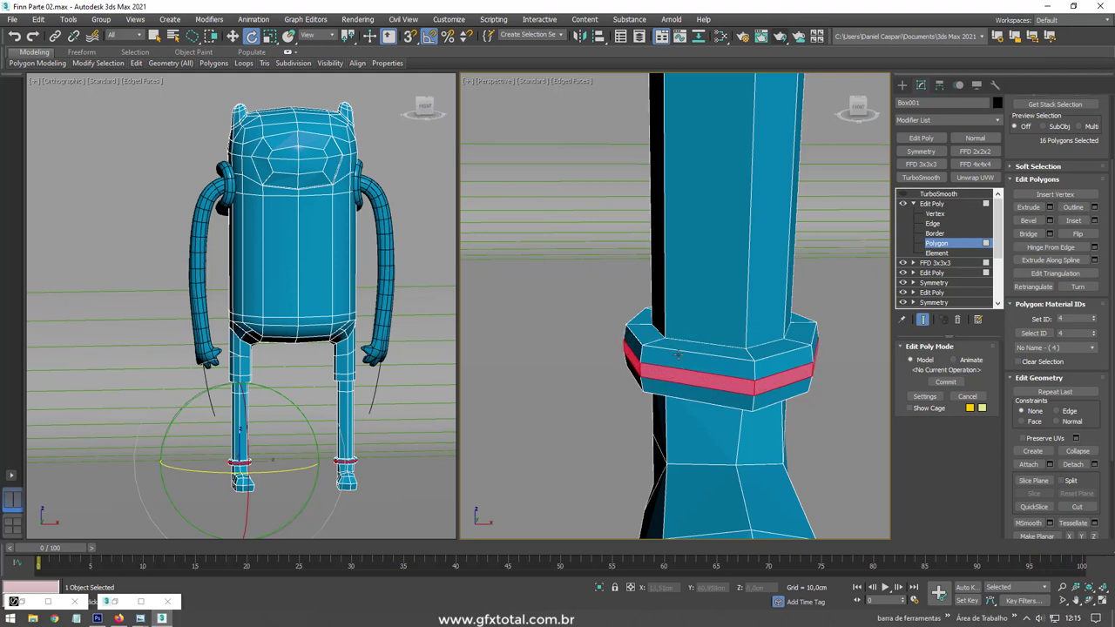
scroll(688, 366, down, 3)
scroll(1049, 142, up, 2)
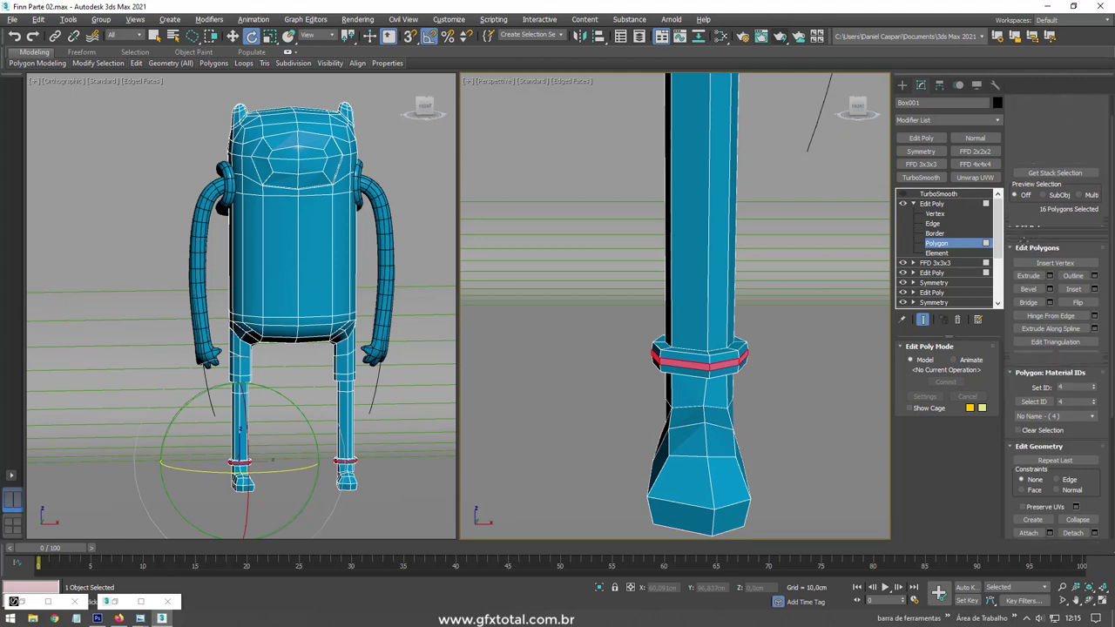
scroll(1049, 142, up, 1)
click(1078, 175)
click(1078, 176)
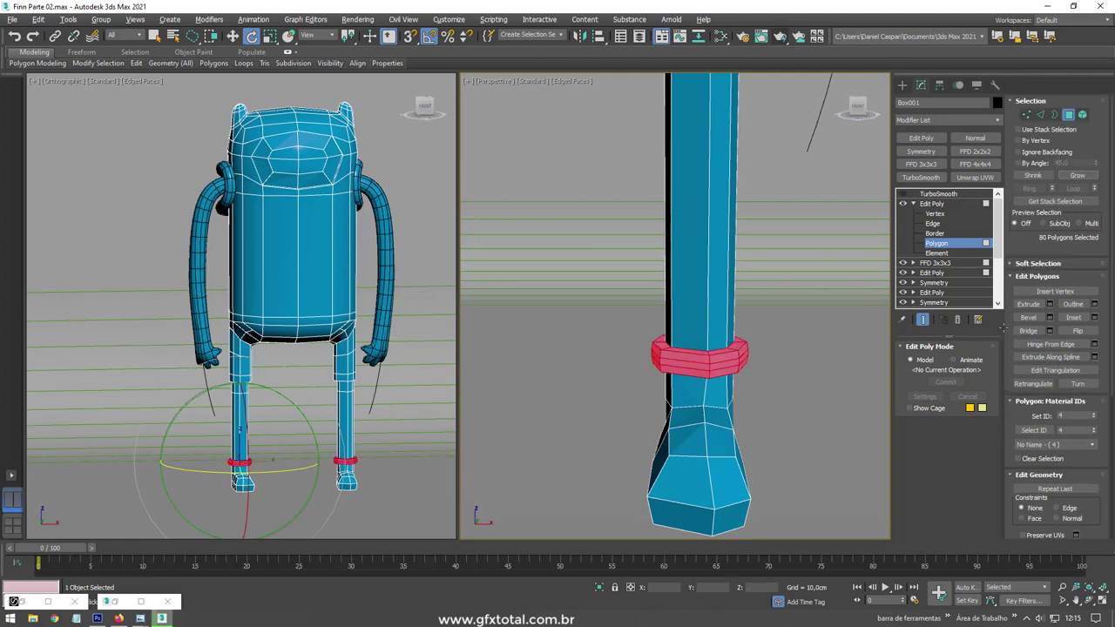
- Lasso both feet for material ID 6 and return to the full-character view
scroll(1064, 275, down, 1)
scroll(1071, 340, down, 2)
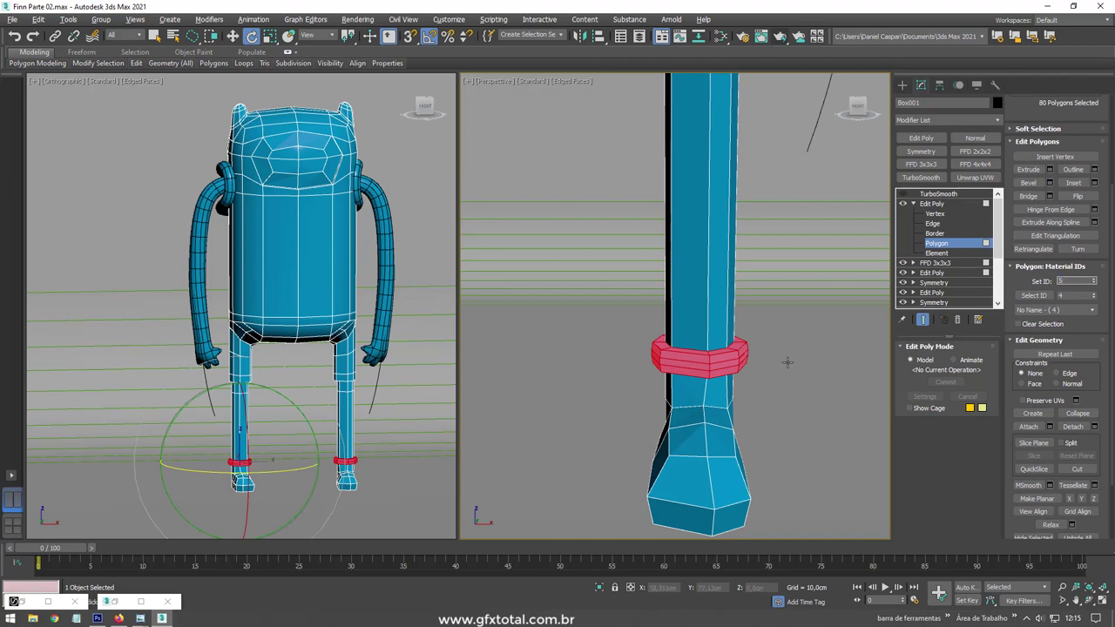
mouse_move(803, 391)
alt+middle_down()
mouse_move(792, 365)
mouse_move(827, 332)
alt+middle_up()
scroll(816, 324, down, 5)
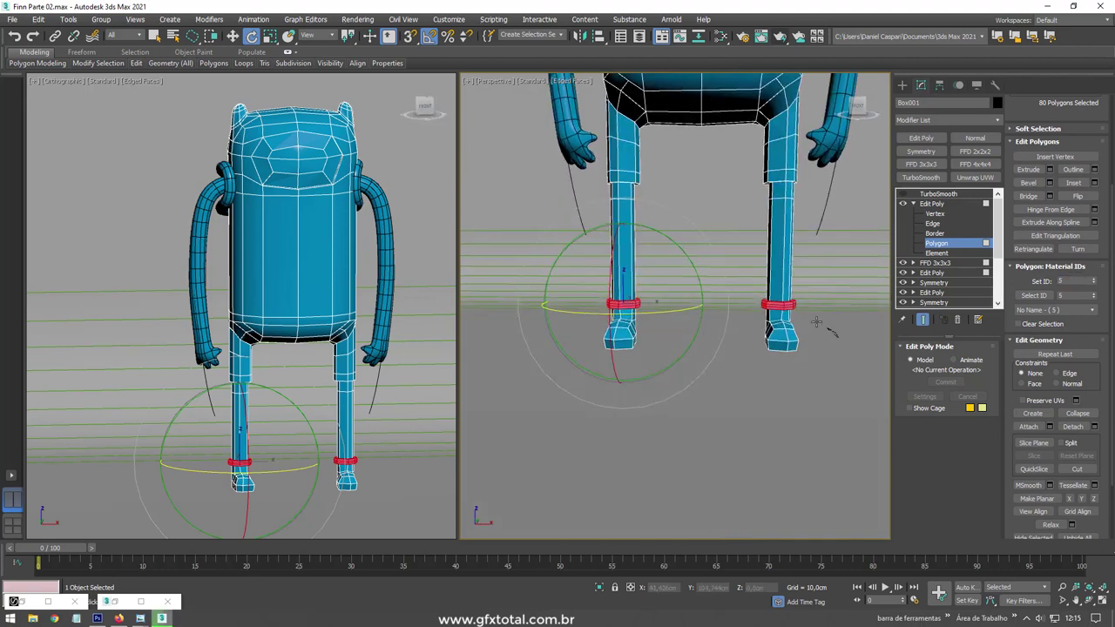
drag(816, 323, 773, 318)
drag(644, 315, 577, 381)
drag(836, 444, 836, 431)
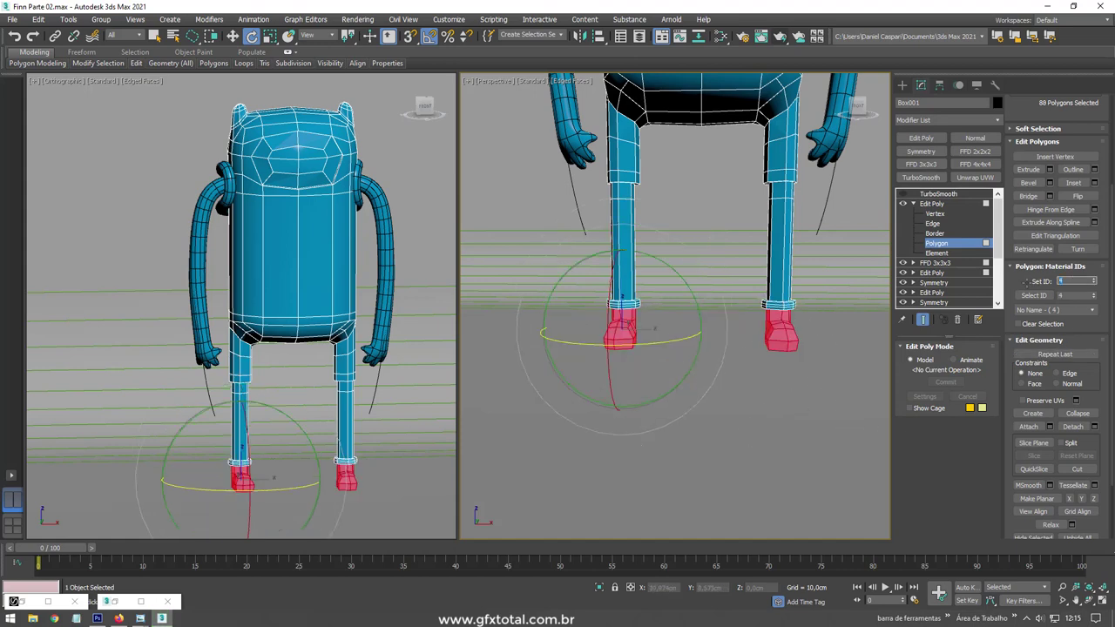
key(shift+z)
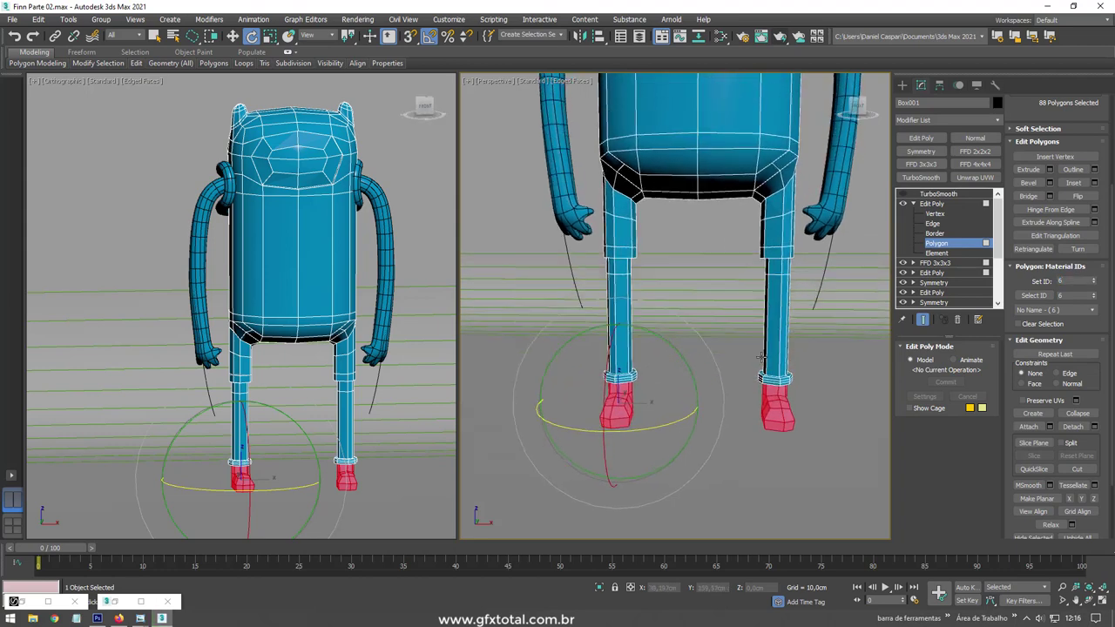
key(shift+z)
key(shift+z)
key(shift+z)
key(shift+z)
key(shift+z)
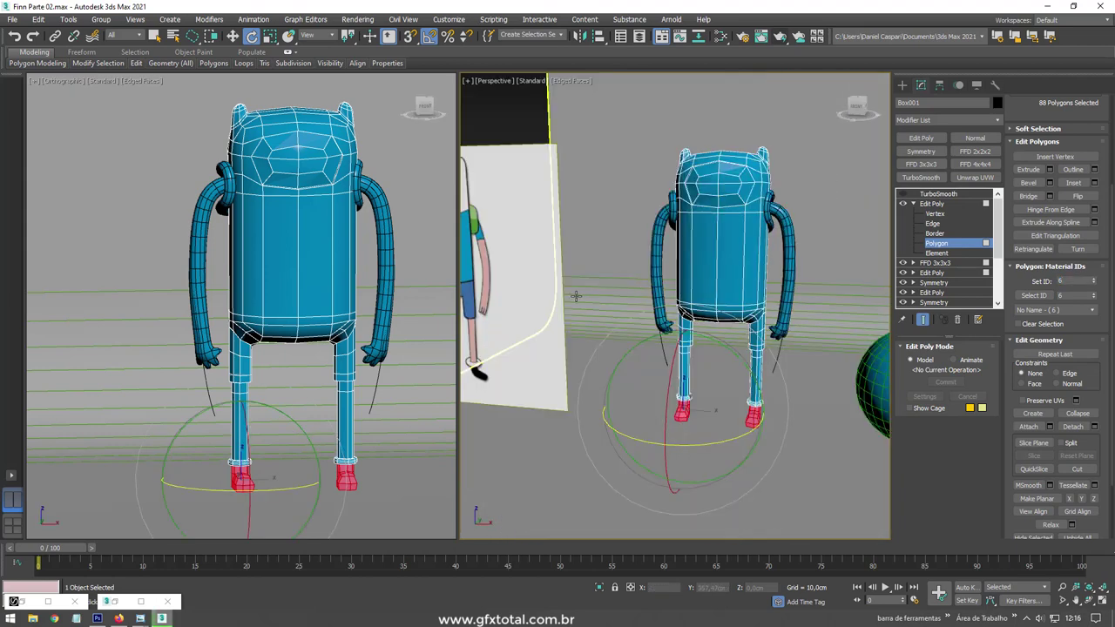
key(shift+z)
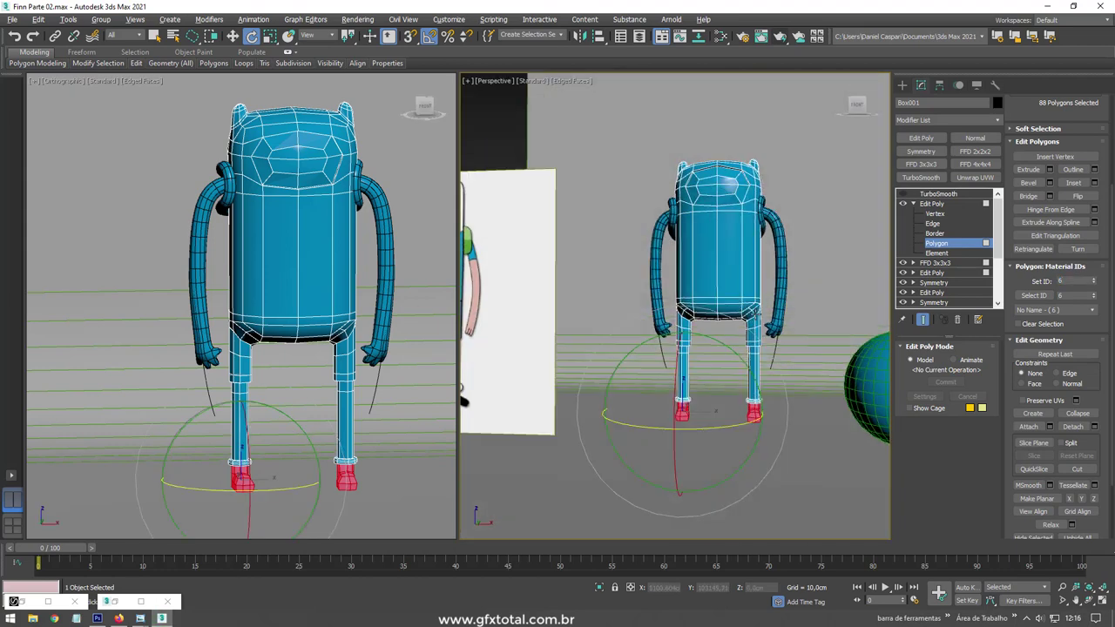
key(shift+z)
key(shift+z)
key(shift+z)
key(shift+z)
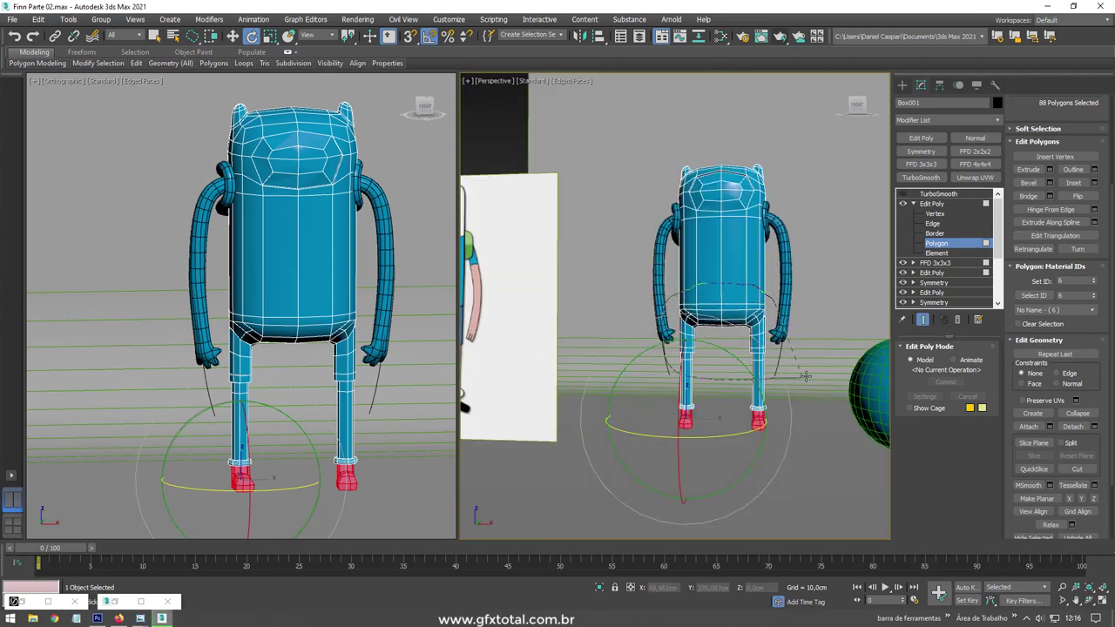
- Narrow the selection to the torso's 120-polygon bottom band and set material ID 7
key(ctrl+z)
key(shift+z)
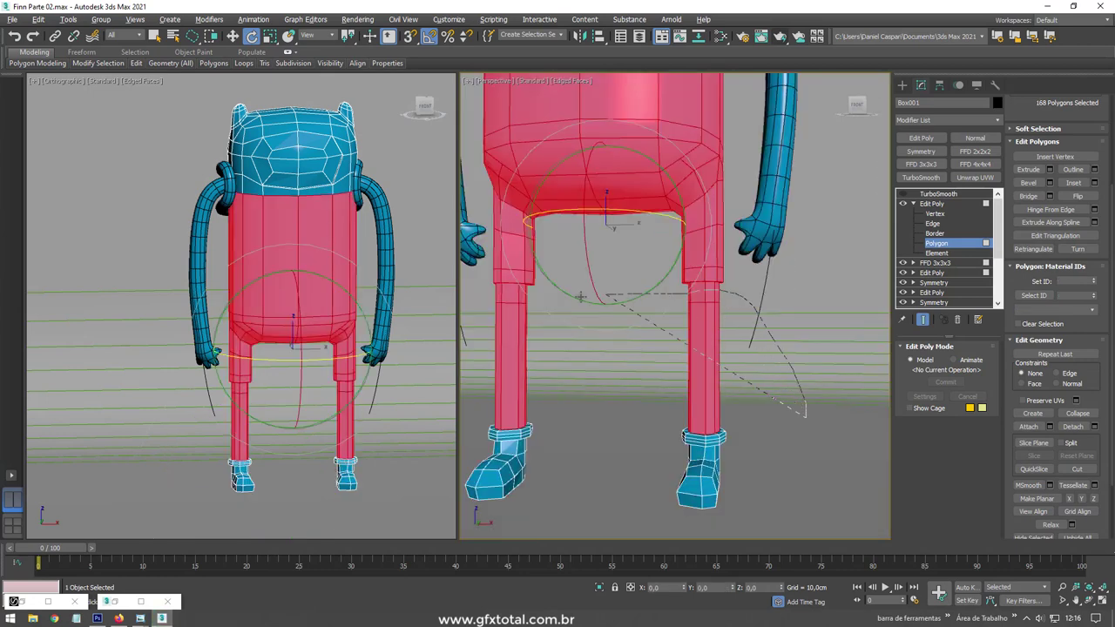
alt+drag(429, 352, 436, 357)
key(z)
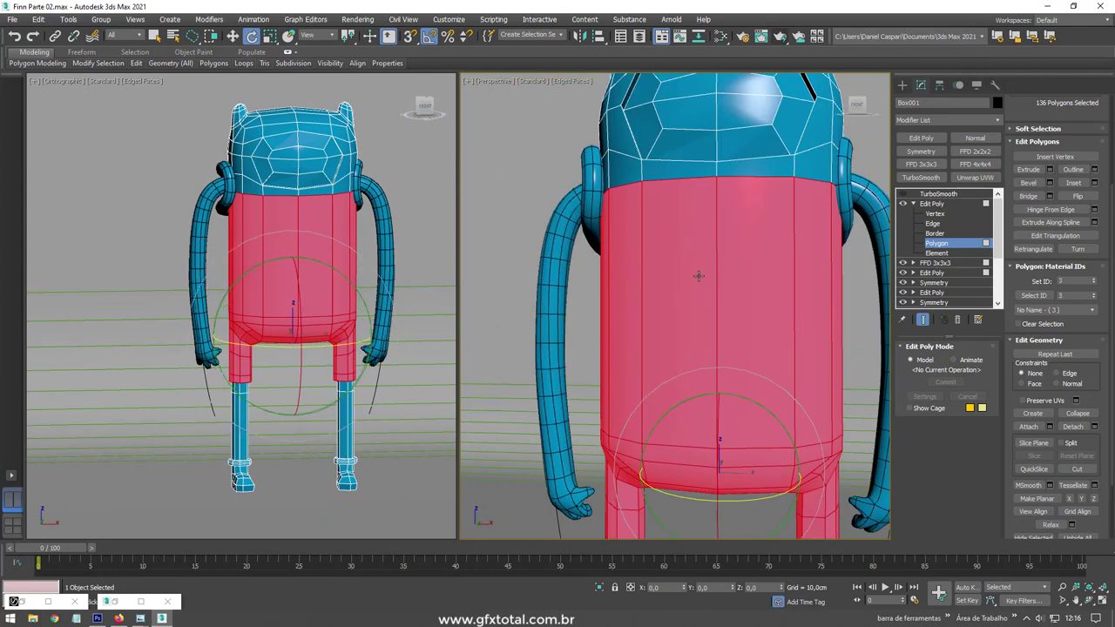
alt+drag(662, 331, 745, 141)
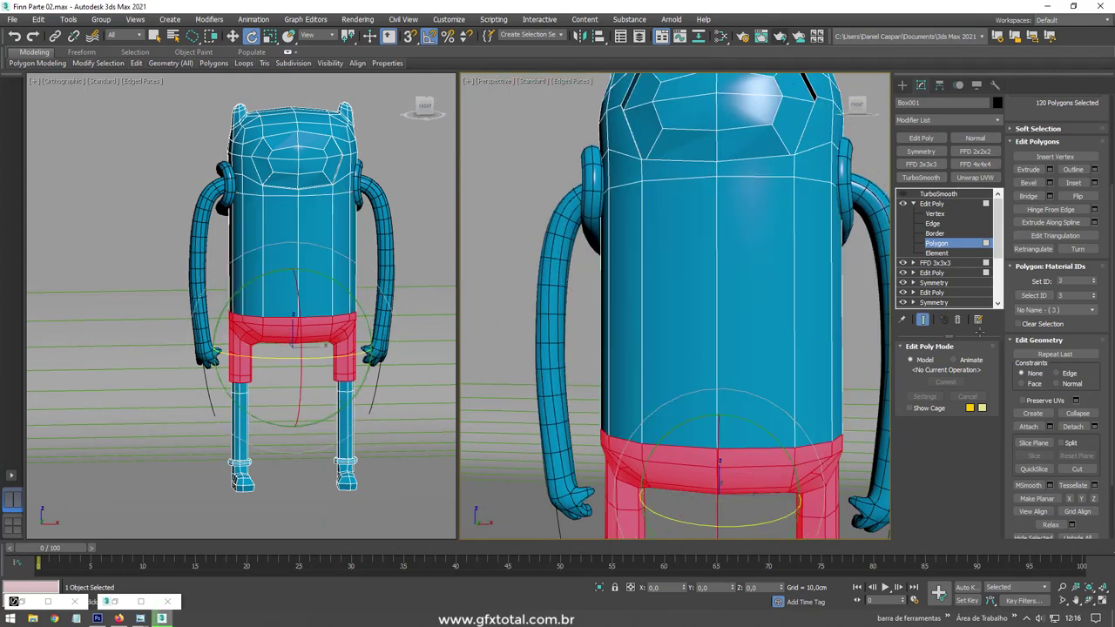
text(7)
key(Return)
click(932, 203)
- Frame Finn, open the Slate Material Editor and lay out the Material #27 and Multi/Sub-Object nodes
key(z)
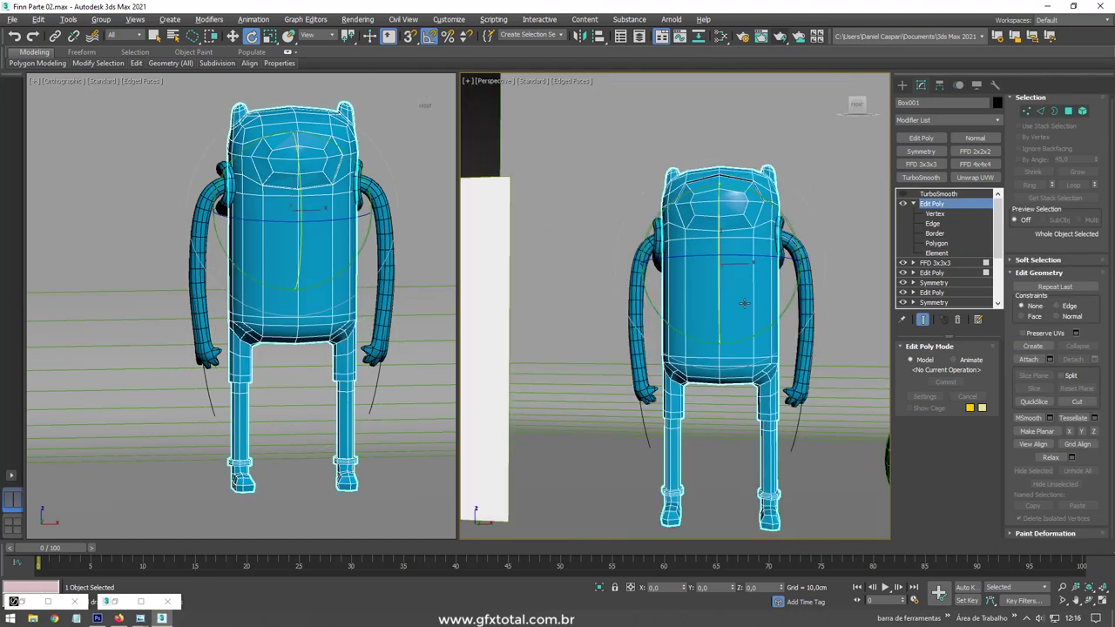
click(719, 36)
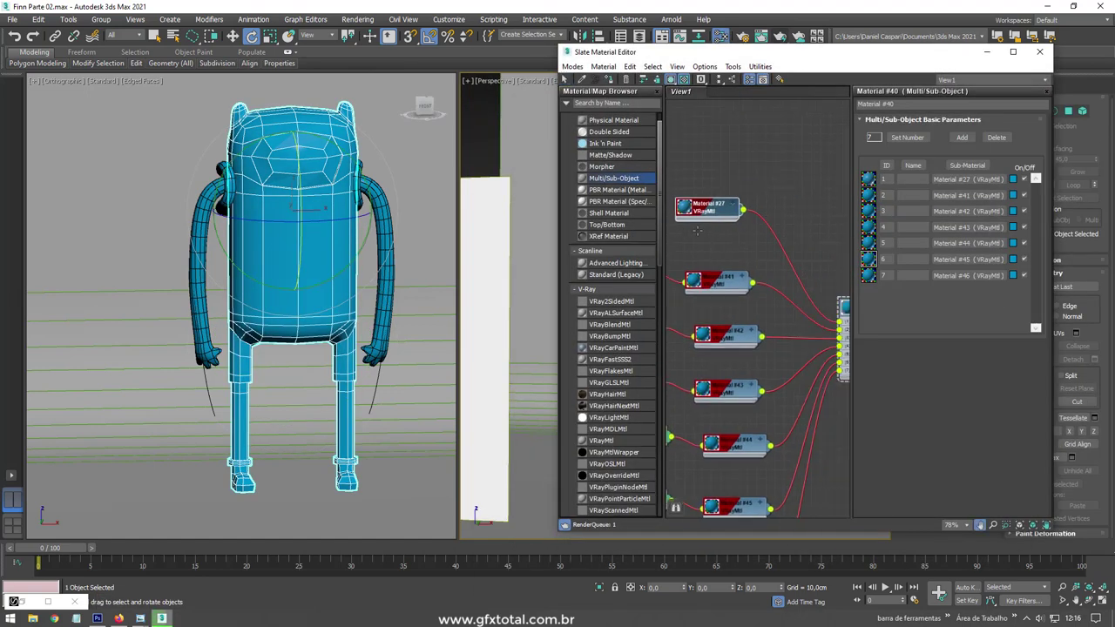
drag(697, 217, 726, 237)
double_click(723, 235)
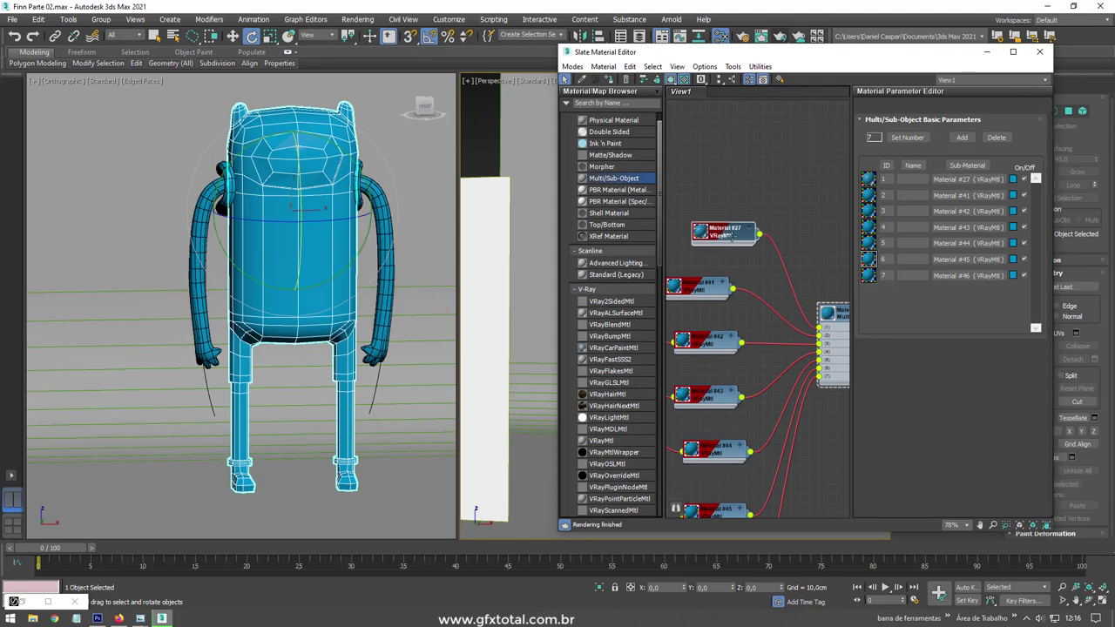
middle_drag(748, 227, 674, 218)
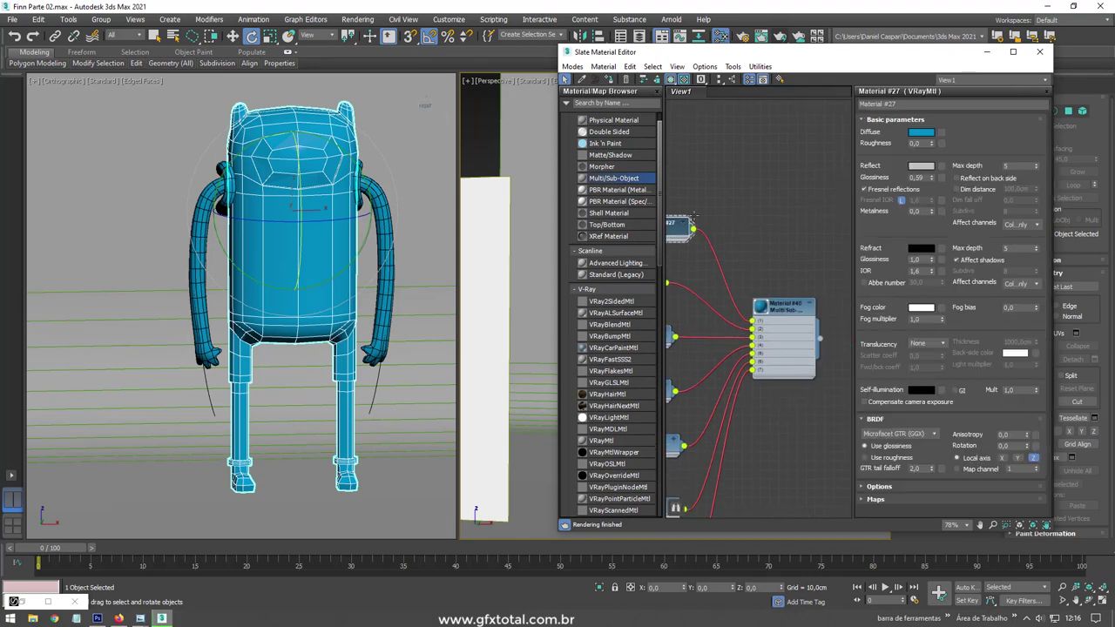
double_click(776, 303)
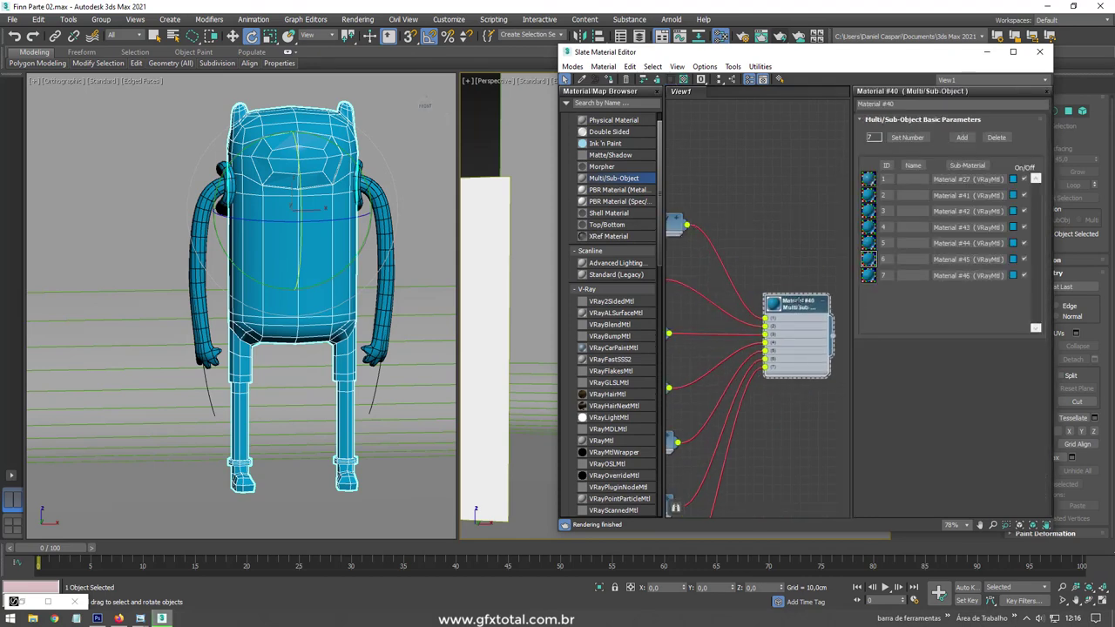
drag(775, 304, 804, 307)
middle_drag(718, 229, 731, 228)
- Give sub-material 1 Finn's skin colour, sampled from the reference image
click(1013, 179)
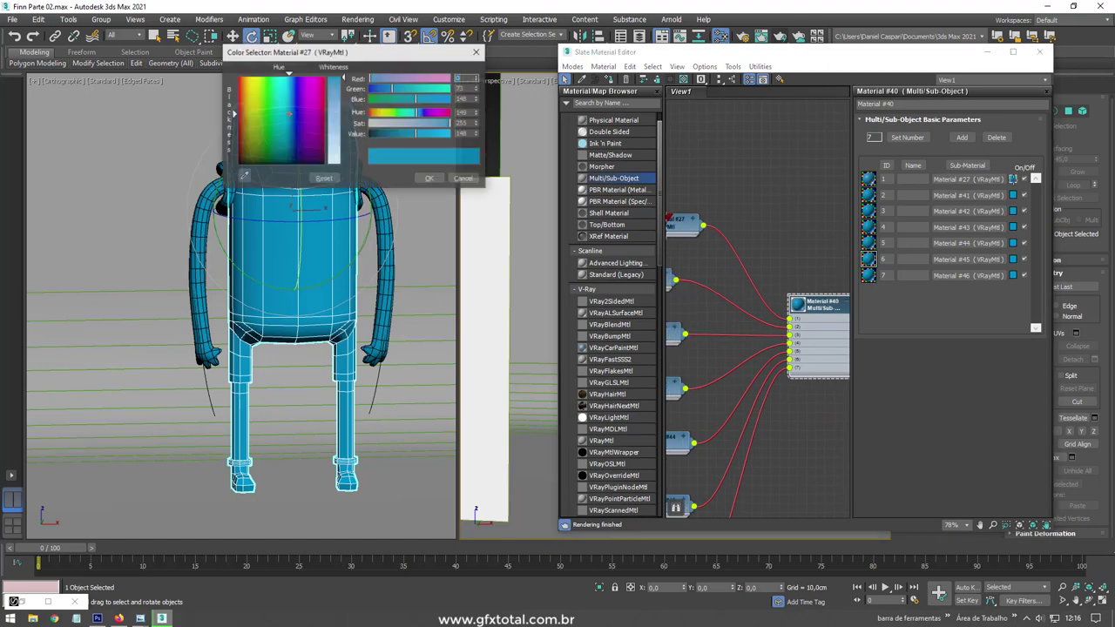
alt+middle_drag(417, 233, 313, 178)
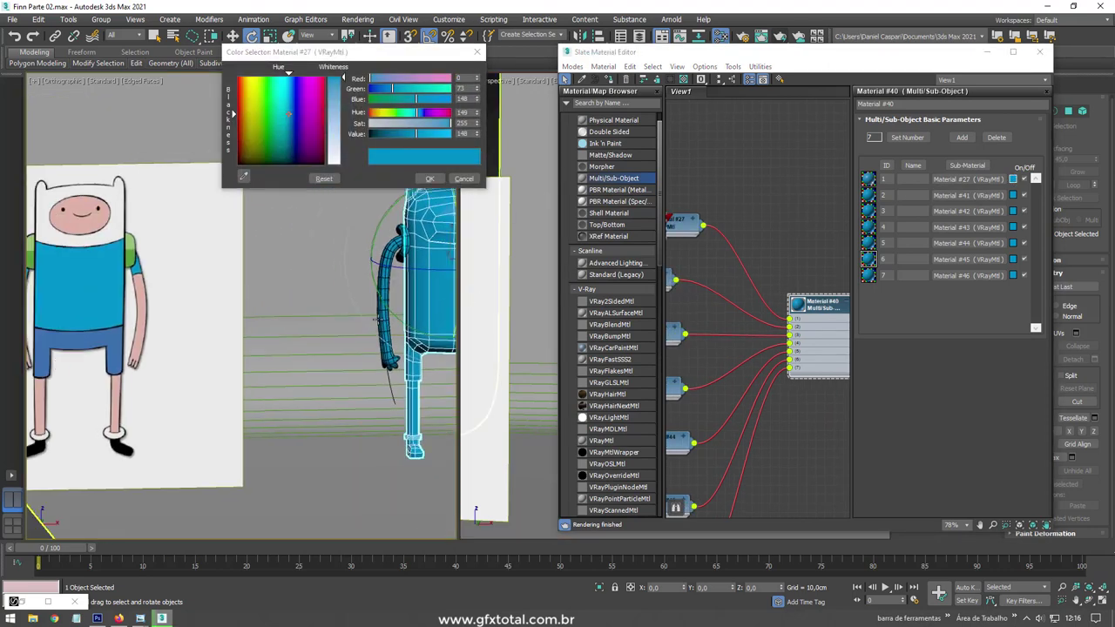
click(243, 175)
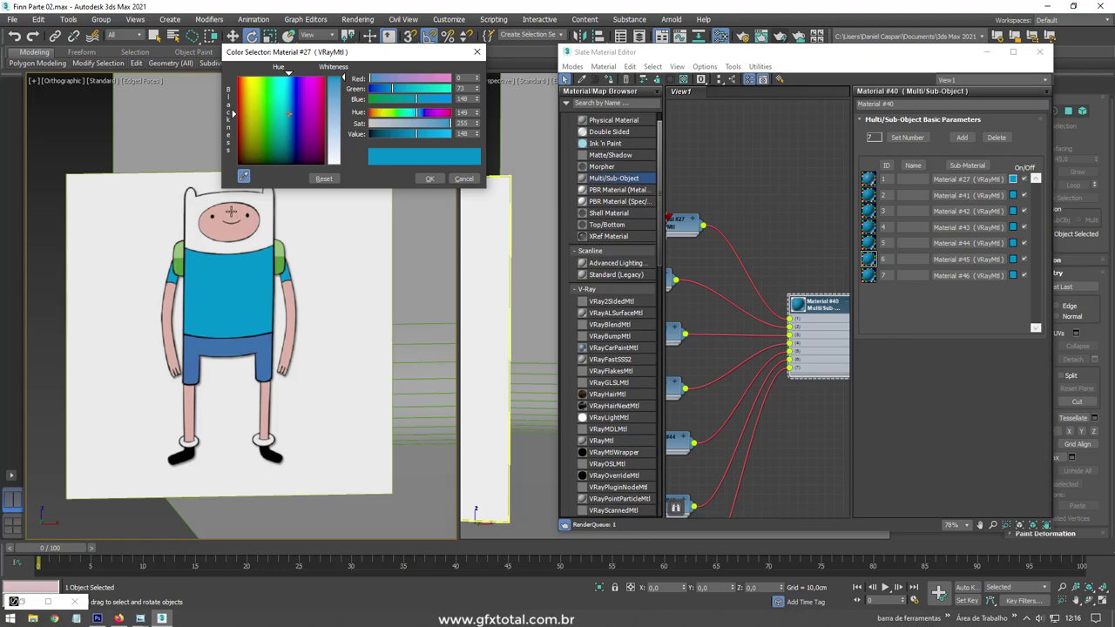
click(230, 211)
click(429, 178)
scroll(465, 250, down, 3)
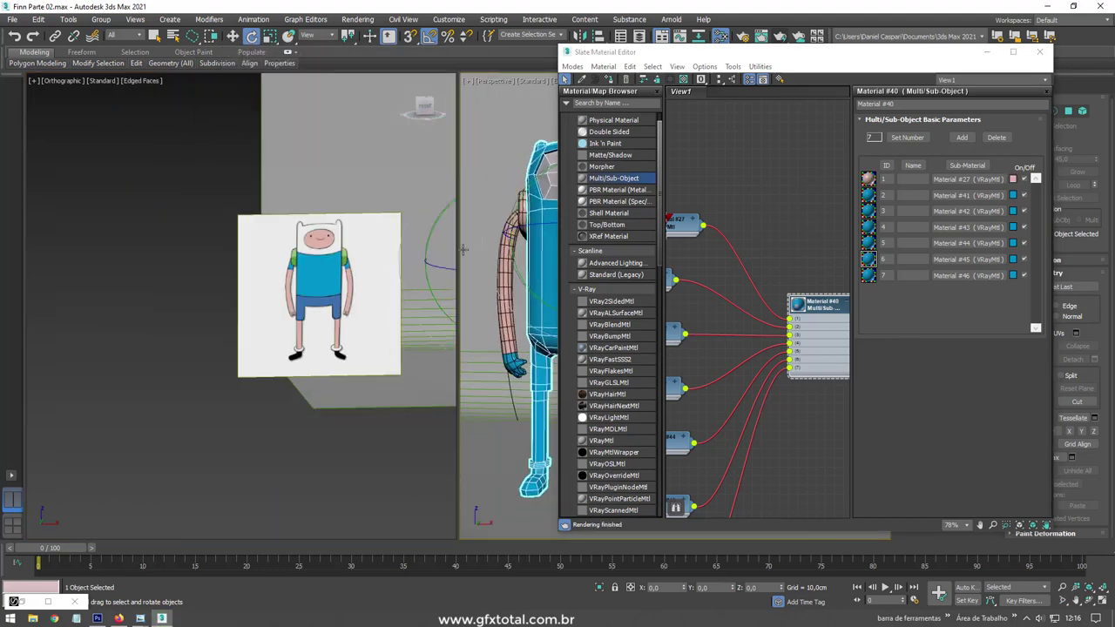
scroll(496, 252, up, 2)
scroll(499, 247, up, 2)
scroll(502, 241, up, 2)
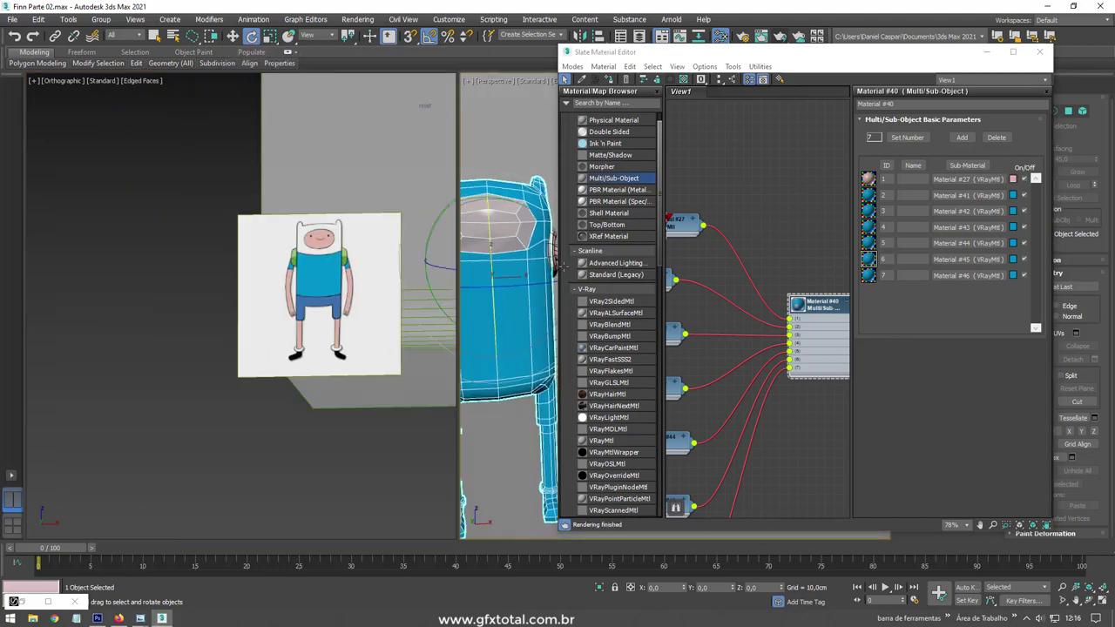
scroll(506, 233, up, 2)
scroll(506, 233, down, 1)
scroll(514, 231, down, 1)
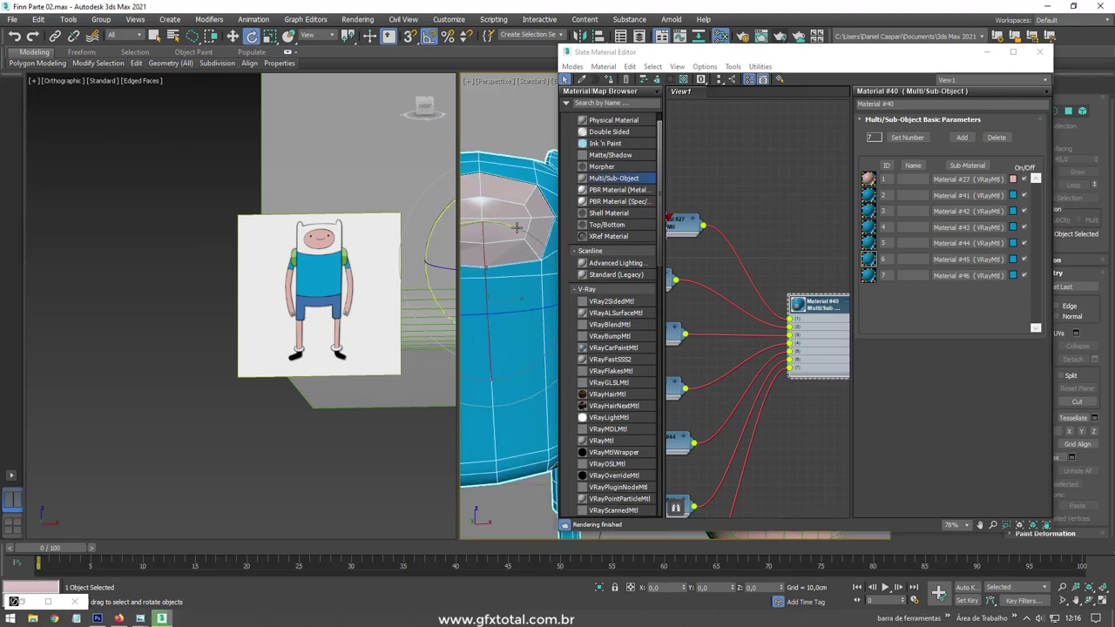
- Set sub-material 2's diffuse to a desaturated, near-white light grey
click(1013, 196)
click(358, 123)
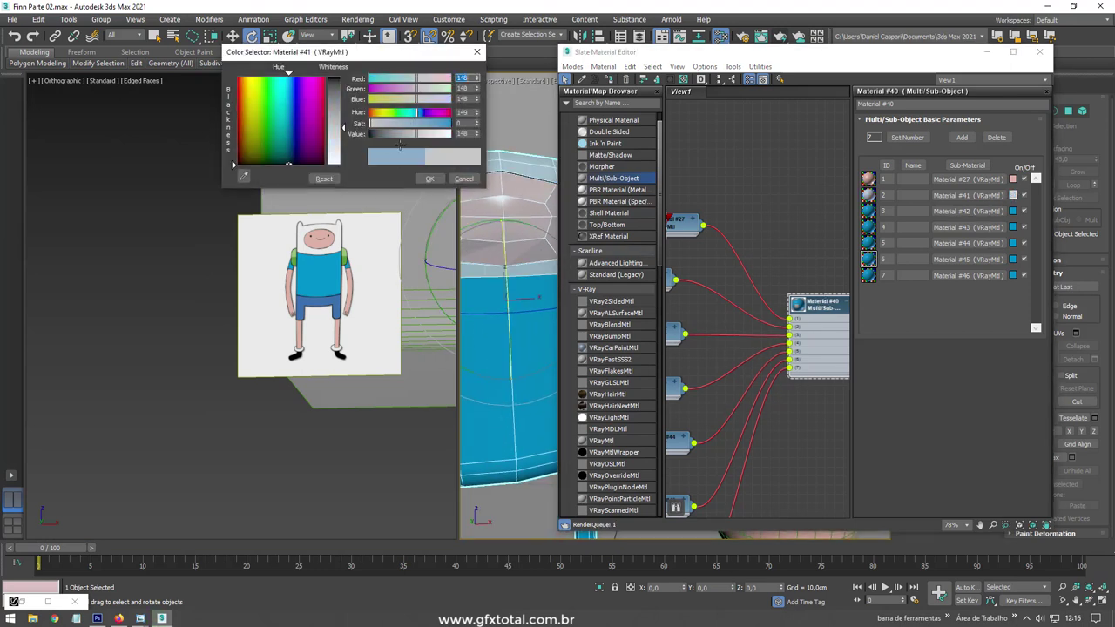
drag(415, 131, 435, 135)
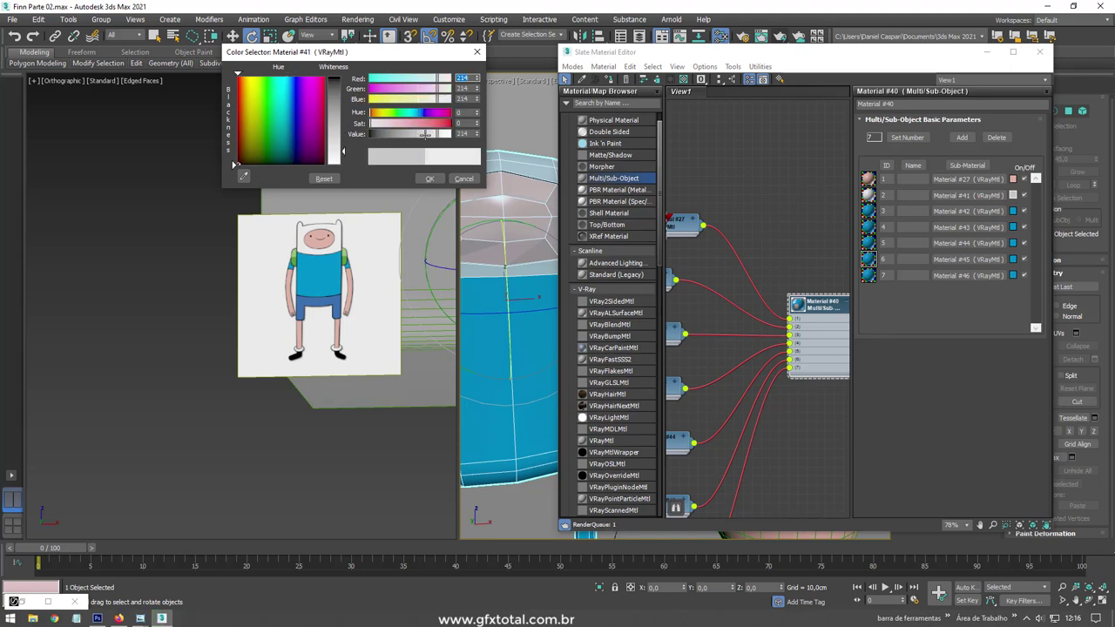
click(430, 179)
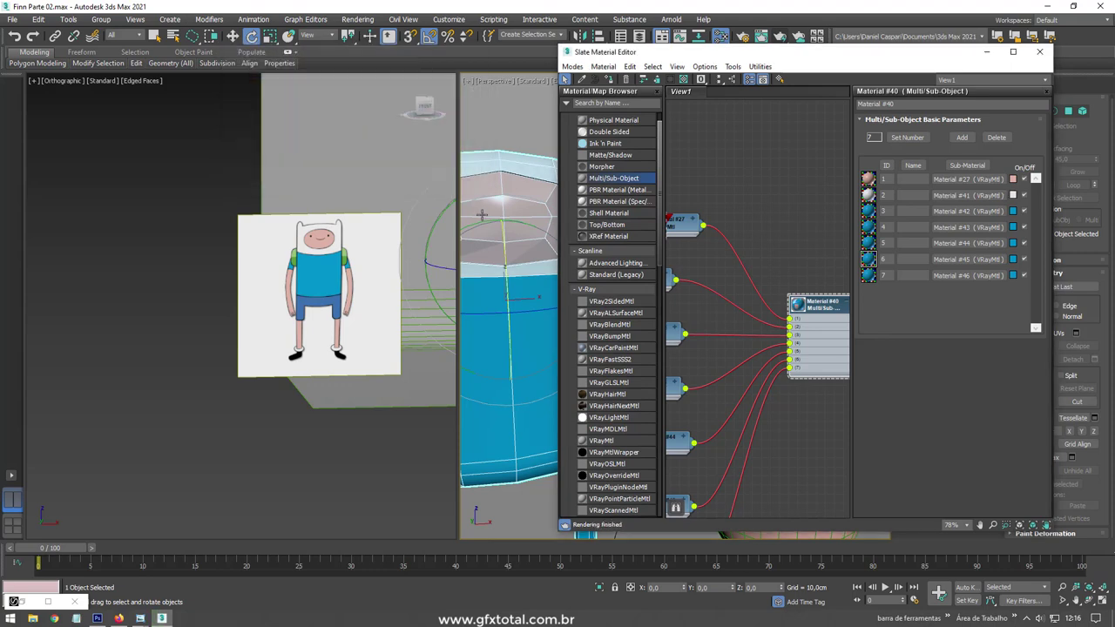
scroll(537, 247, down, 3)
scroll(614, 261, down, 2)
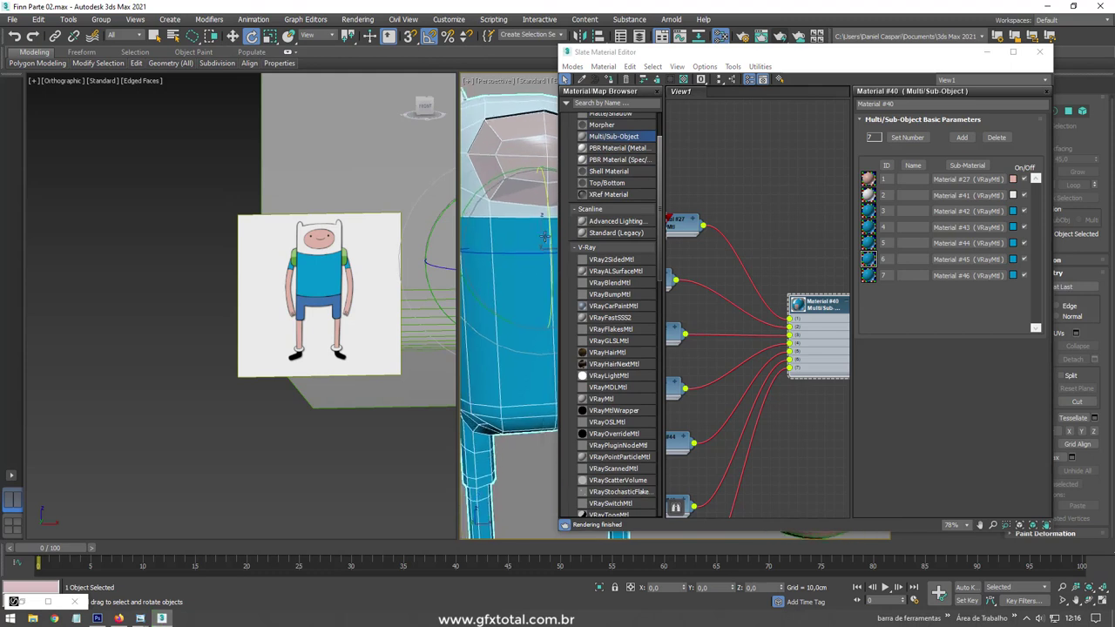
- Set sub-material 4 to the dark blue of Finn's shorts, sampled from the reference
middle_drag(797, 320, 858, 301)
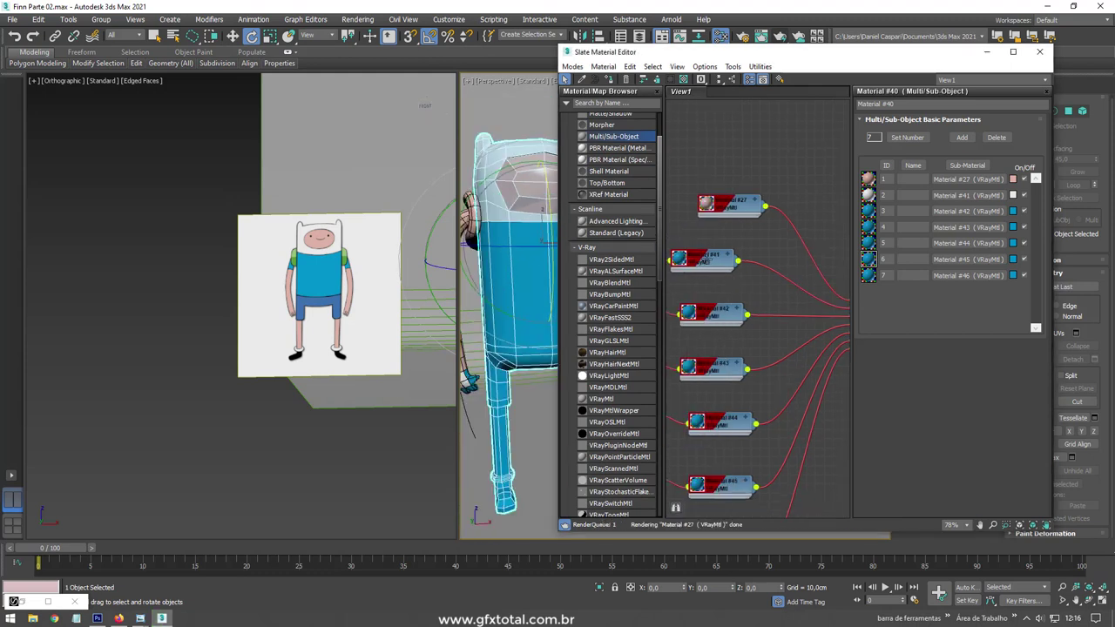
drag(704, 261, 723, 267)
mouse_move(745, 324)
middle_down()
mouse_move(802, 304)
mouse_move(772, 259)
middle_up()
click(789, 294)
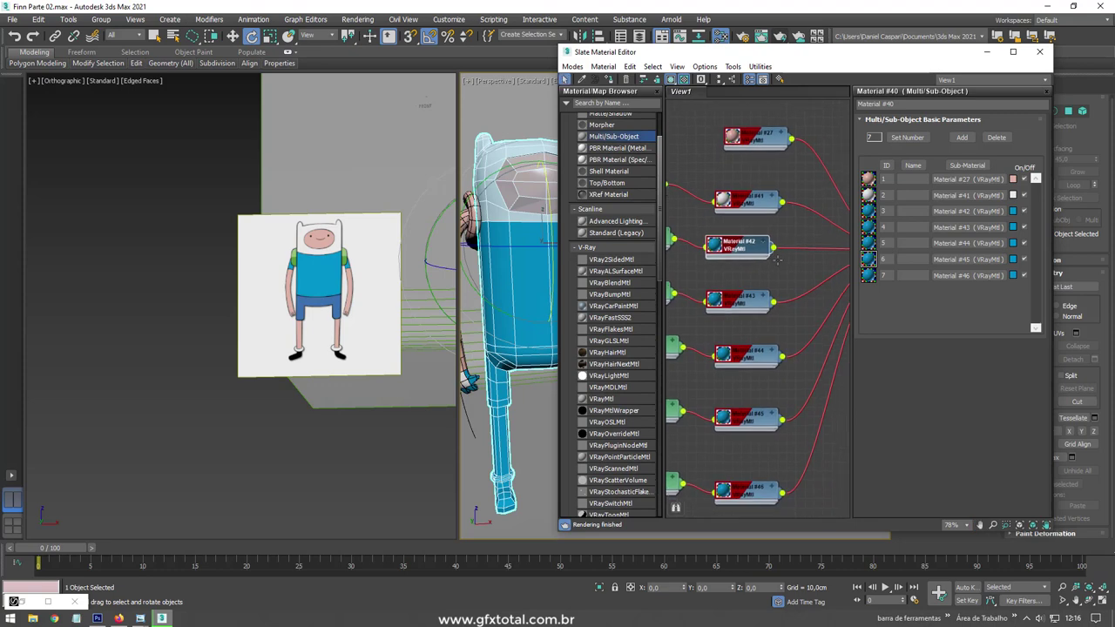
click(1012, 226)
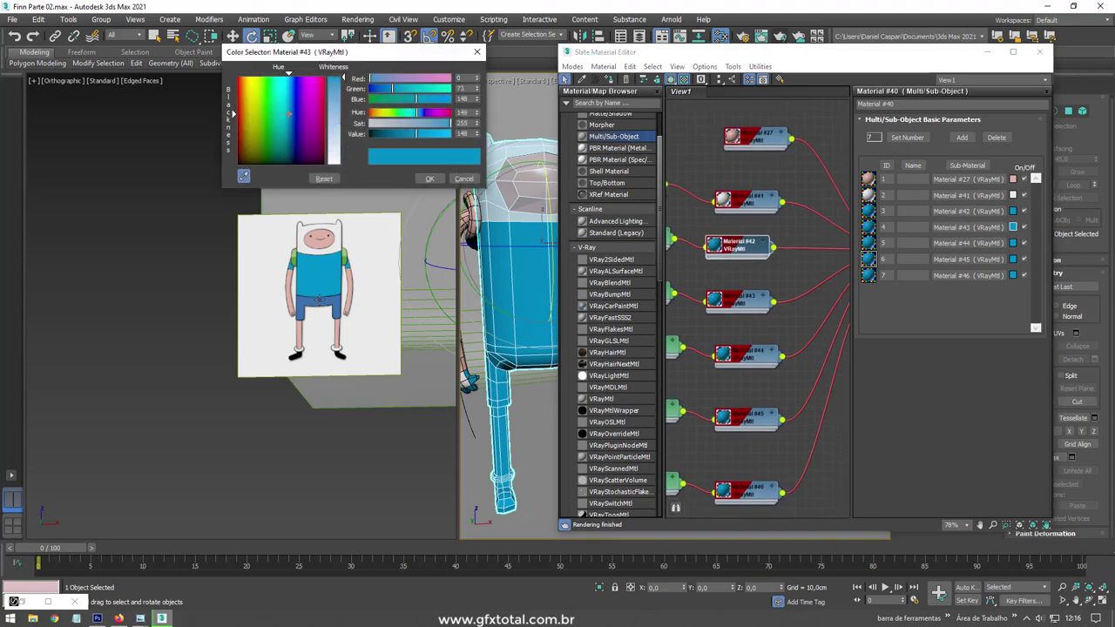
click(323, 299)
click(428, 179)
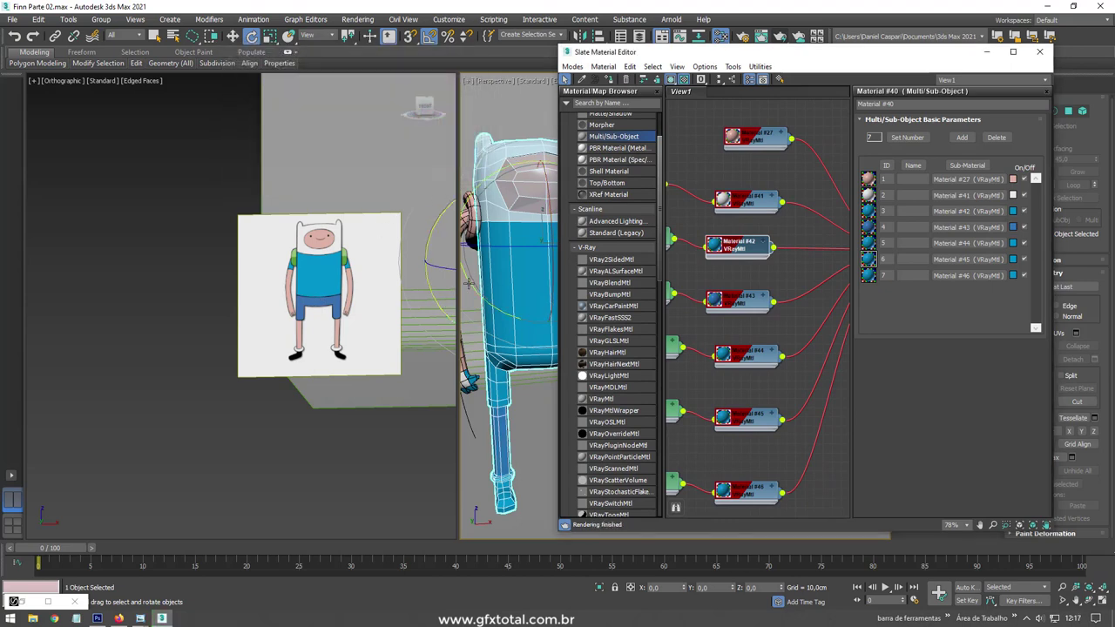
- Close the material editor and assign material ID 4 to Finn's shorts polygons
click(1040, 51)
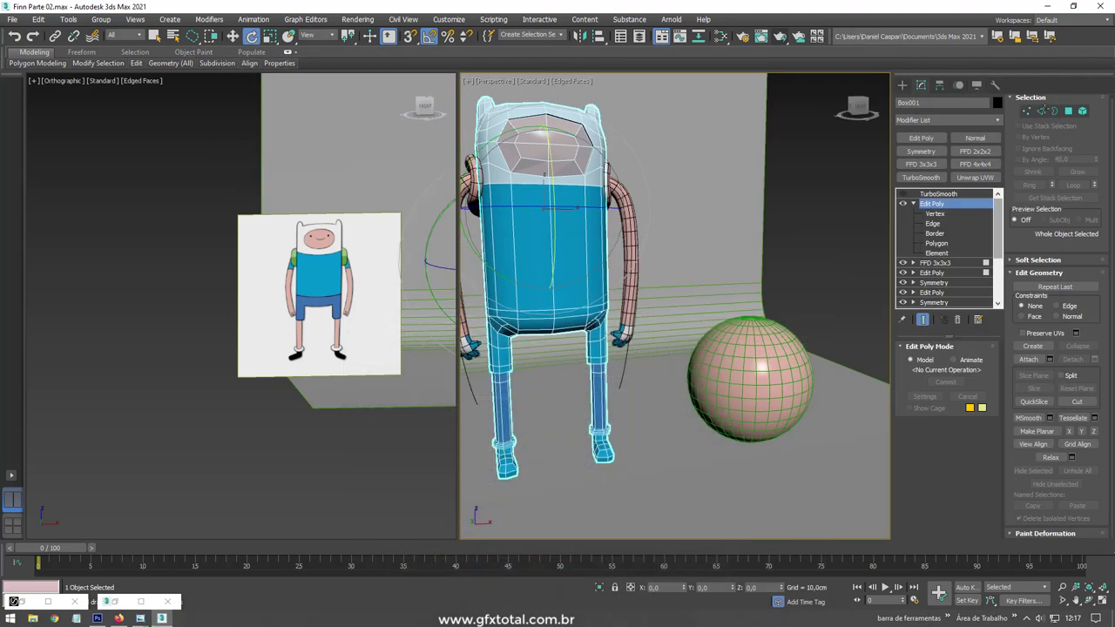
key(4)
scroll(670, 311, up, 2)
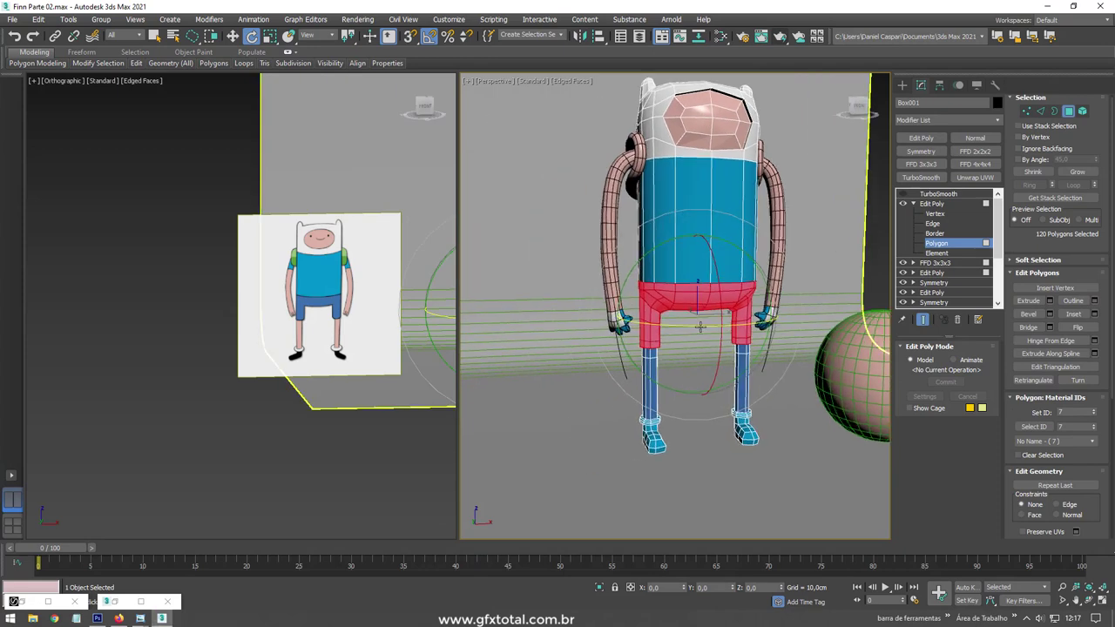
middle_drag(610, 305, 723, 305)
key(Return)
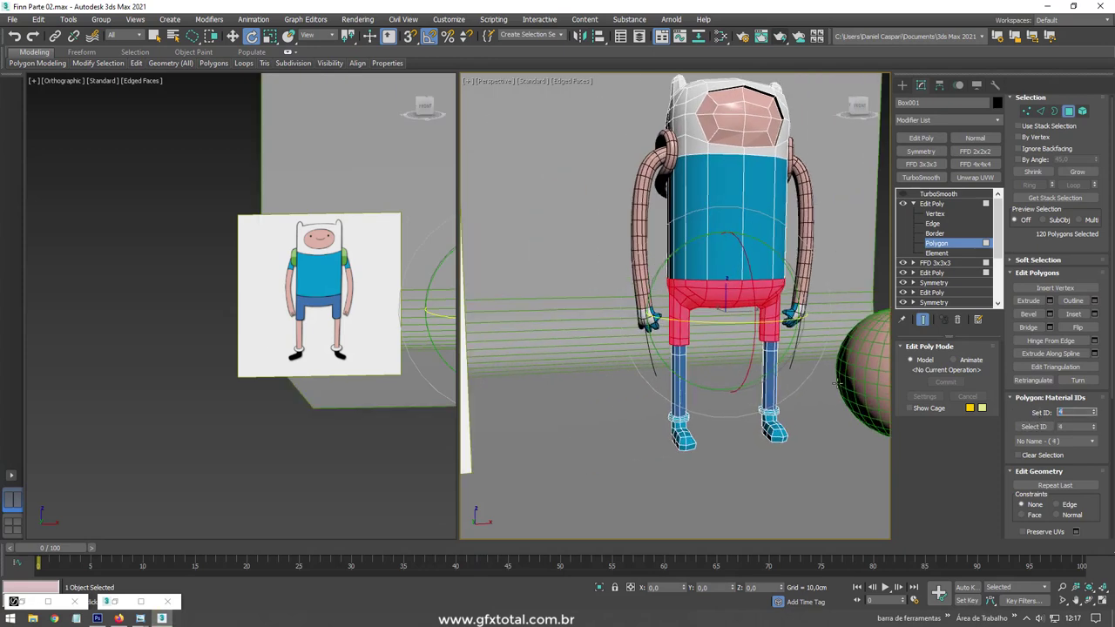
scroll(723, 296, up, 2)
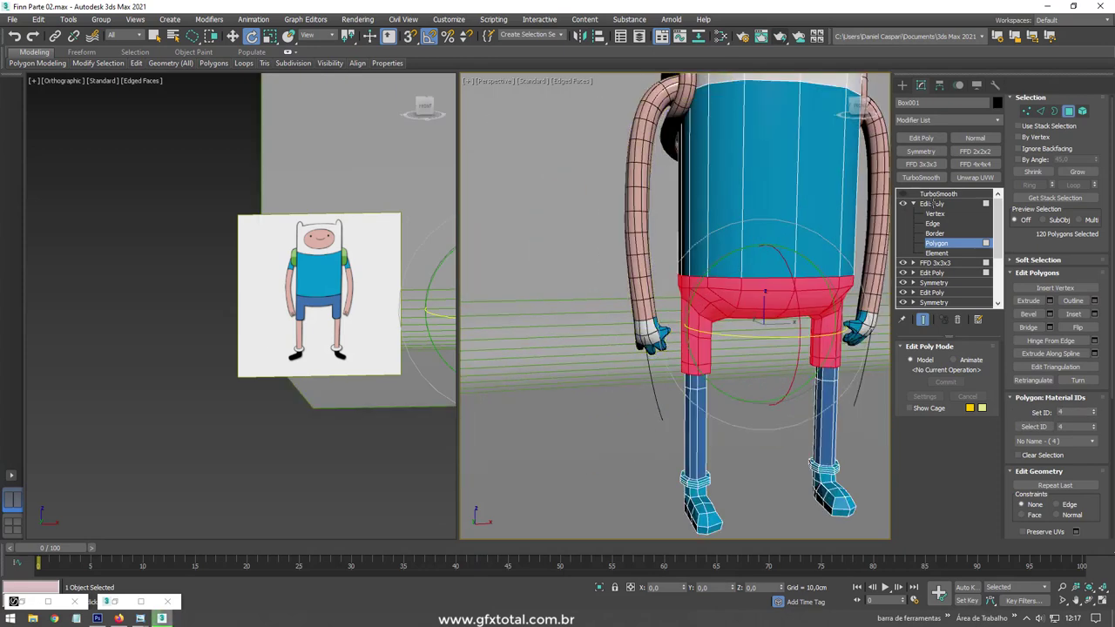
click(931, 202)
- Reopen the Slate Material Editor, select Material #42 and zoom the node graph out
alt+middle_drag(737, 270, 684, 261)
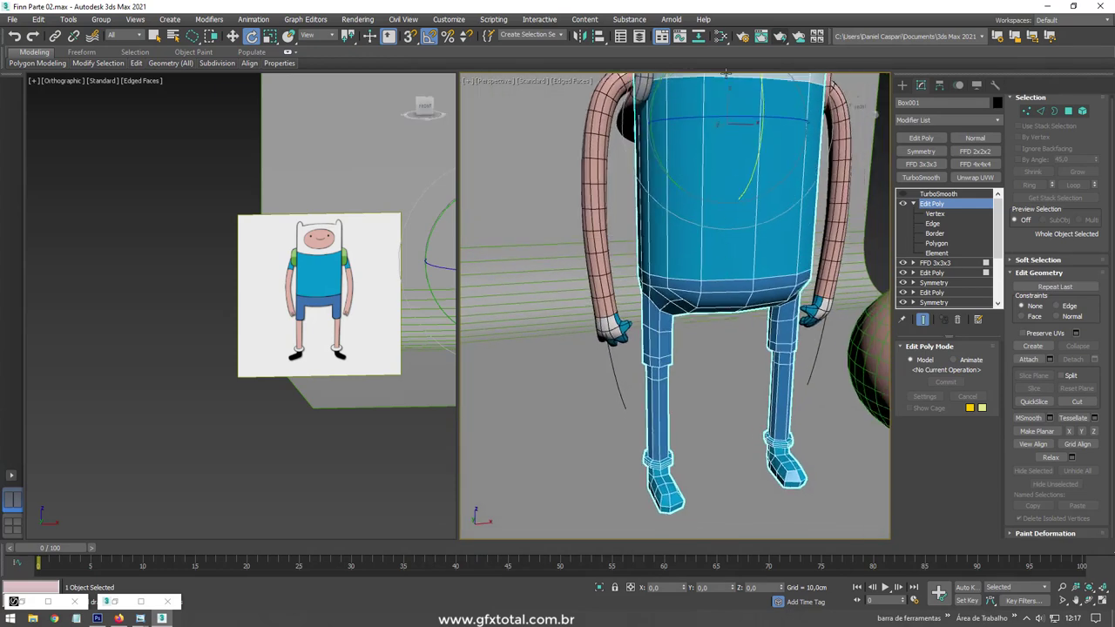
click(721, 37)
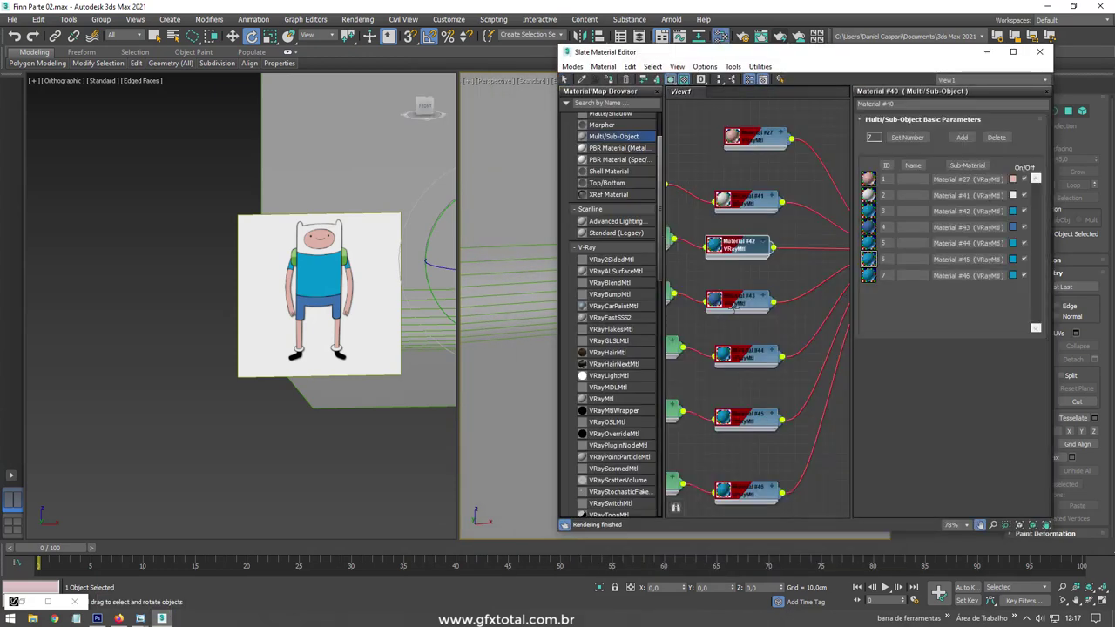
click(730, 243)
middle_drag(731, 258, 747, 212)
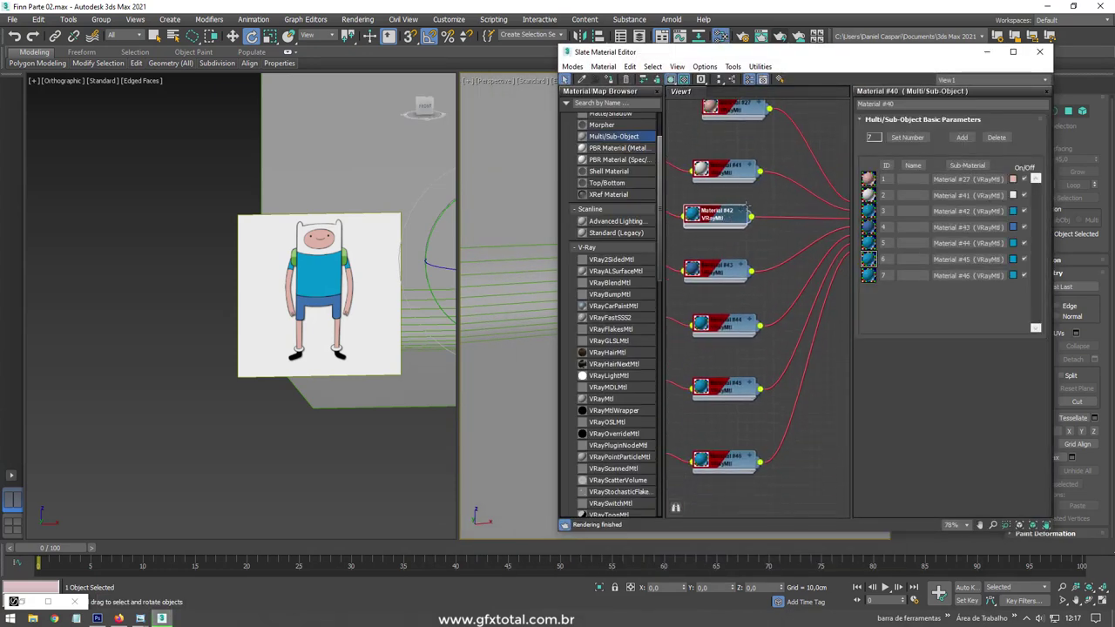
middle_drag(730, 111, 738, 161)
scroll(766, 270, down, 2)
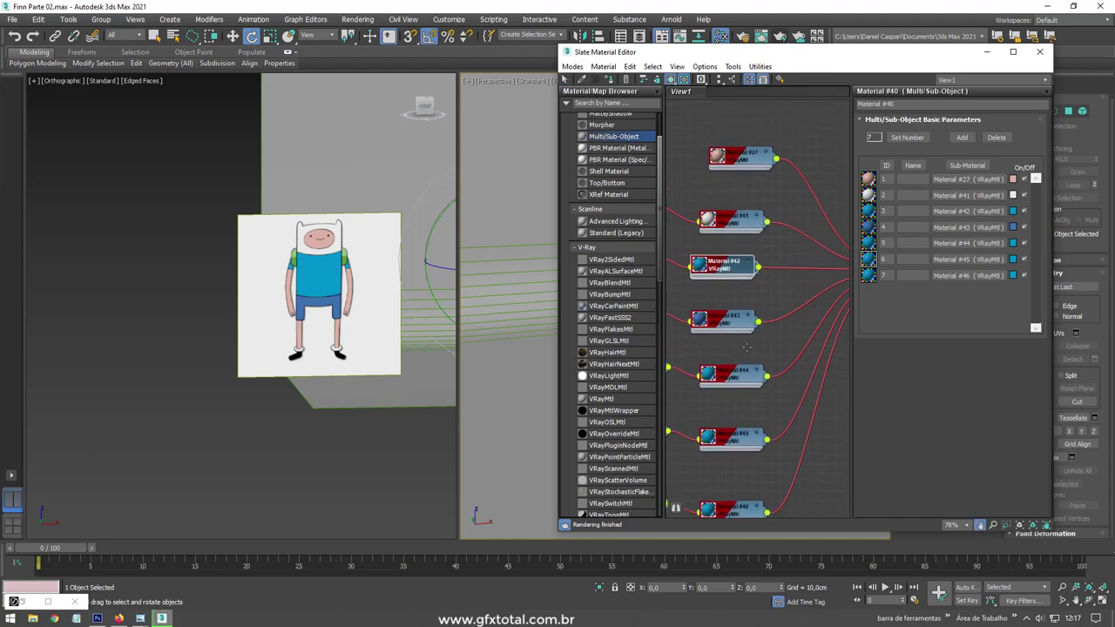
scroll(757, 283, down, 2)
scroll(745, 300, down, 1)
scroll(732, 313, down, 1)
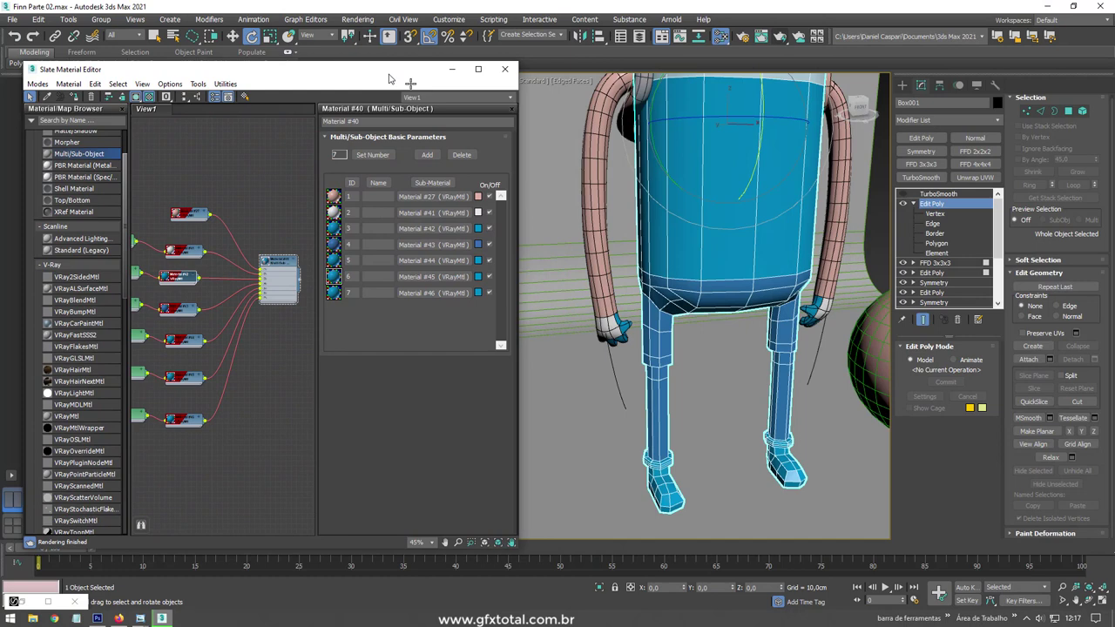
- Move the material editor aside, select the right lower-leg polygons and edit sub-material 4's ID
drag(926, 58, 403, 79)
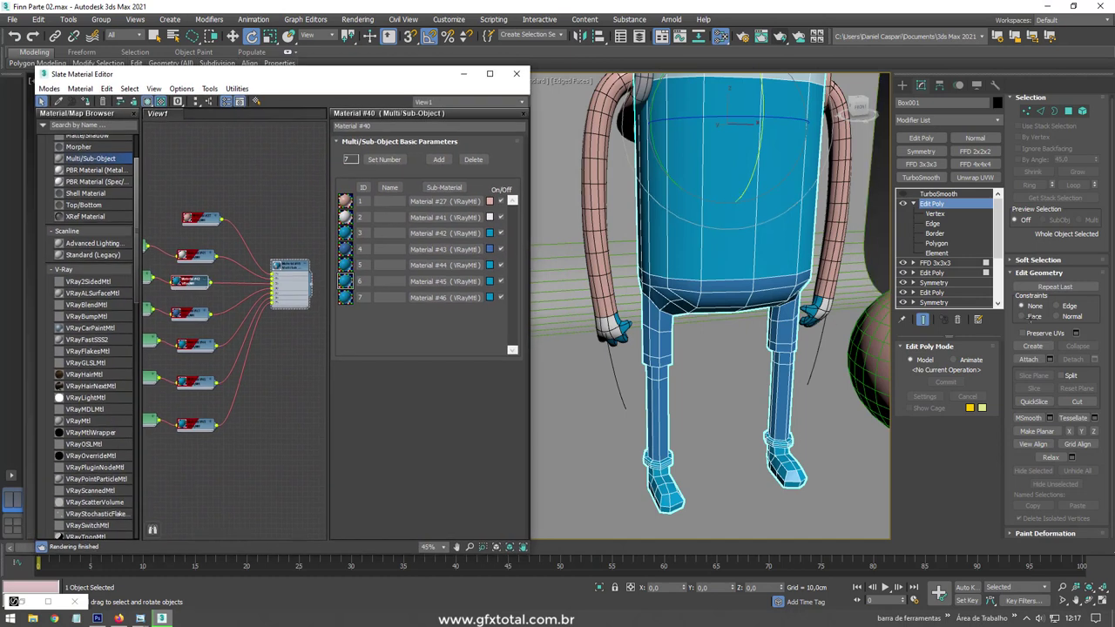
click(1069, 110)
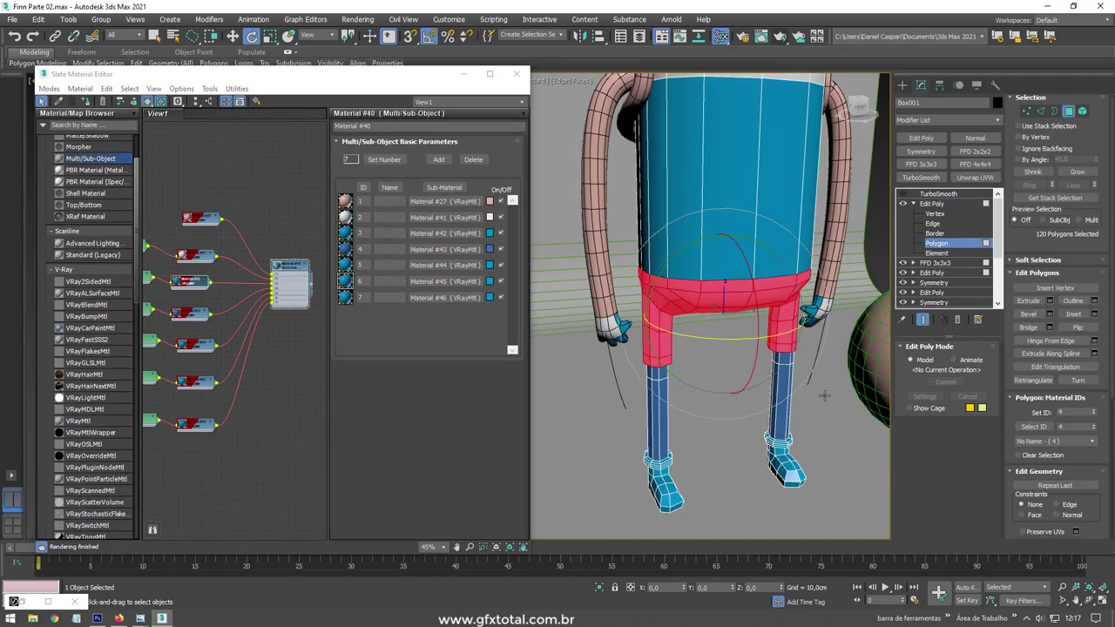
click(781, 387)
scroll(1058, 361, down, 3)
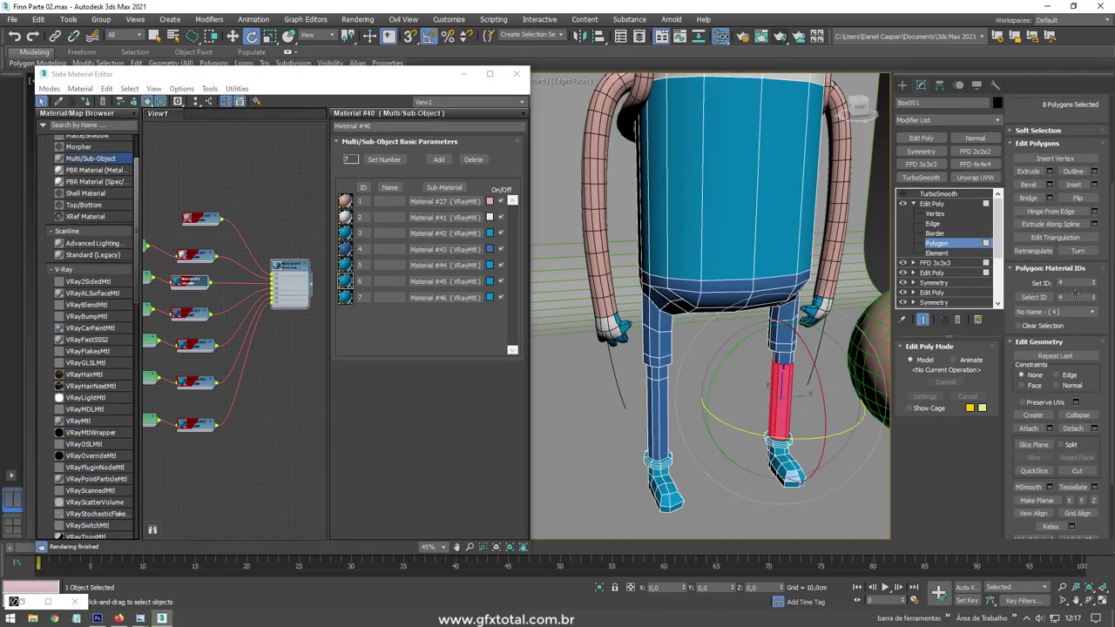
scroll(279, 282, up, 2)
scroll(281, 280, up, 3)
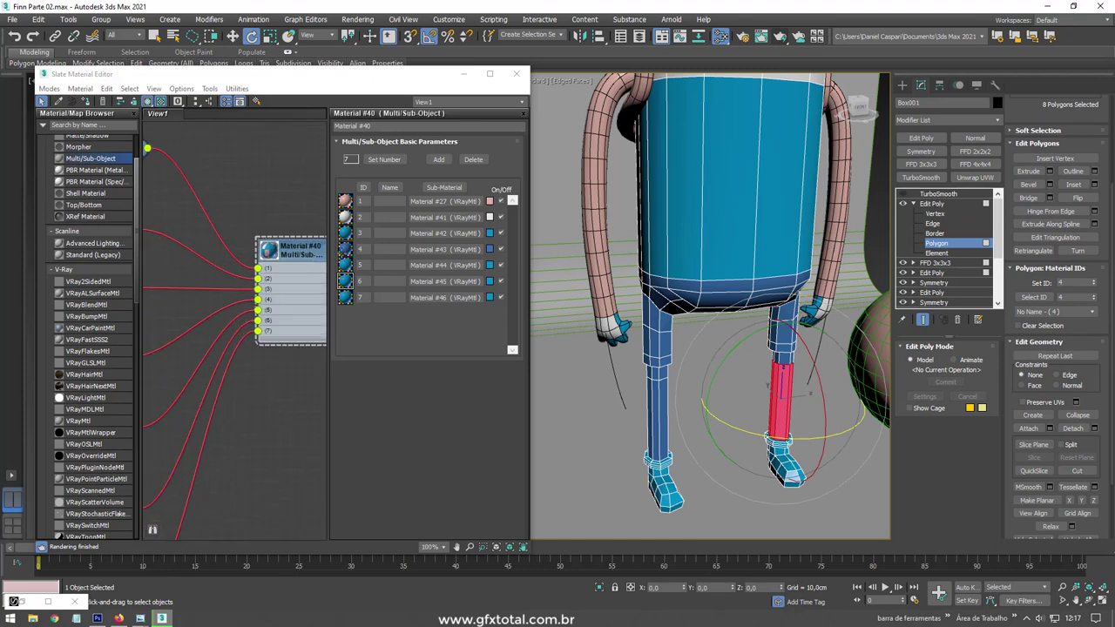
double_click(363, 249)
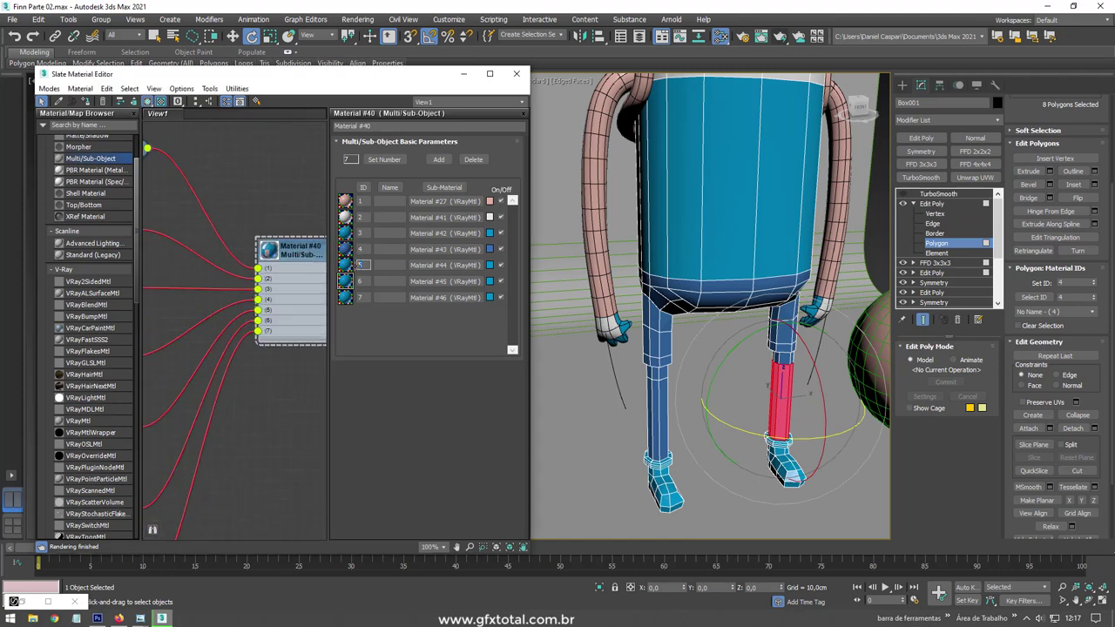
- From a front view, reselect just the 32 lower-leg polygons
alt+middle_drag(743, 388, 741, 367)
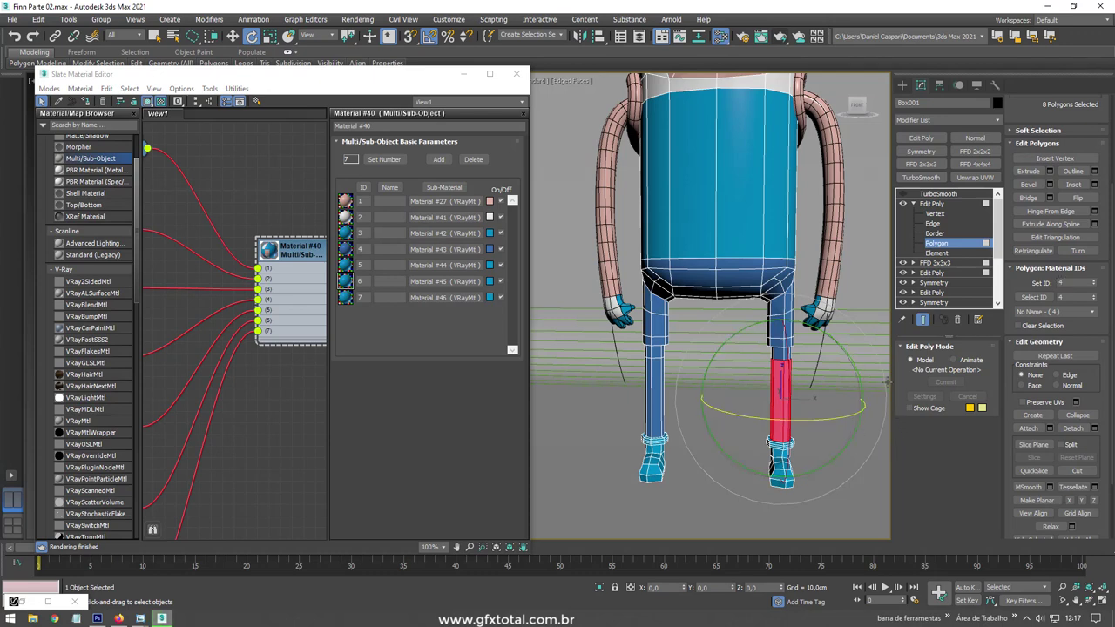
scroll(784, 262, up, 3)
scroll(752, 291, down, 5)
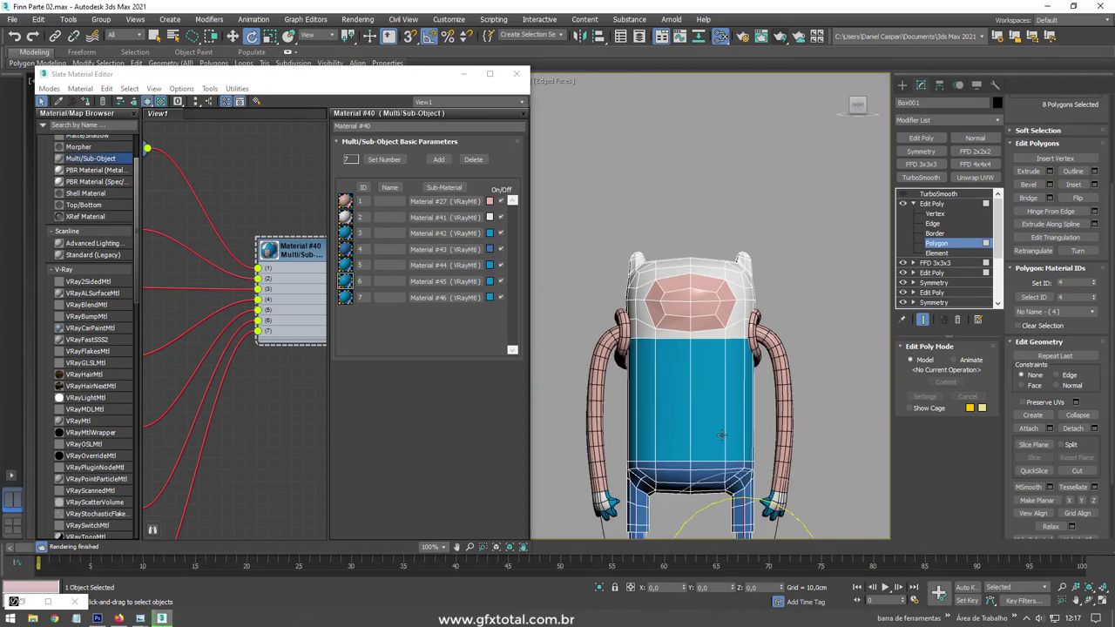
scroll(757, 305, up, 2)
click(865, 390)
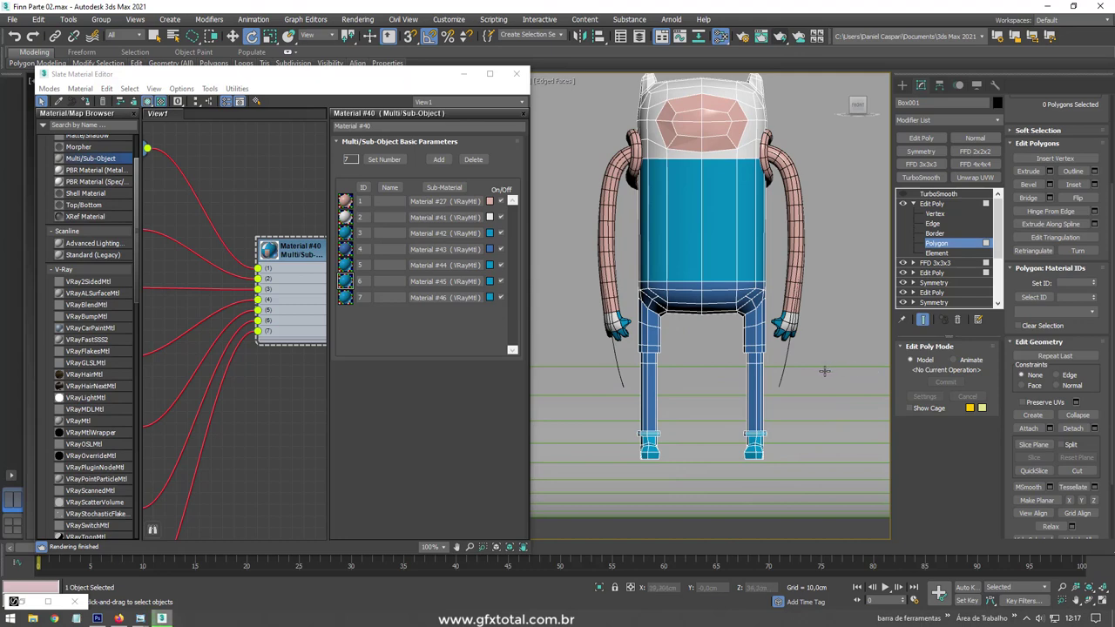
drag(687, 357, 613, 376)
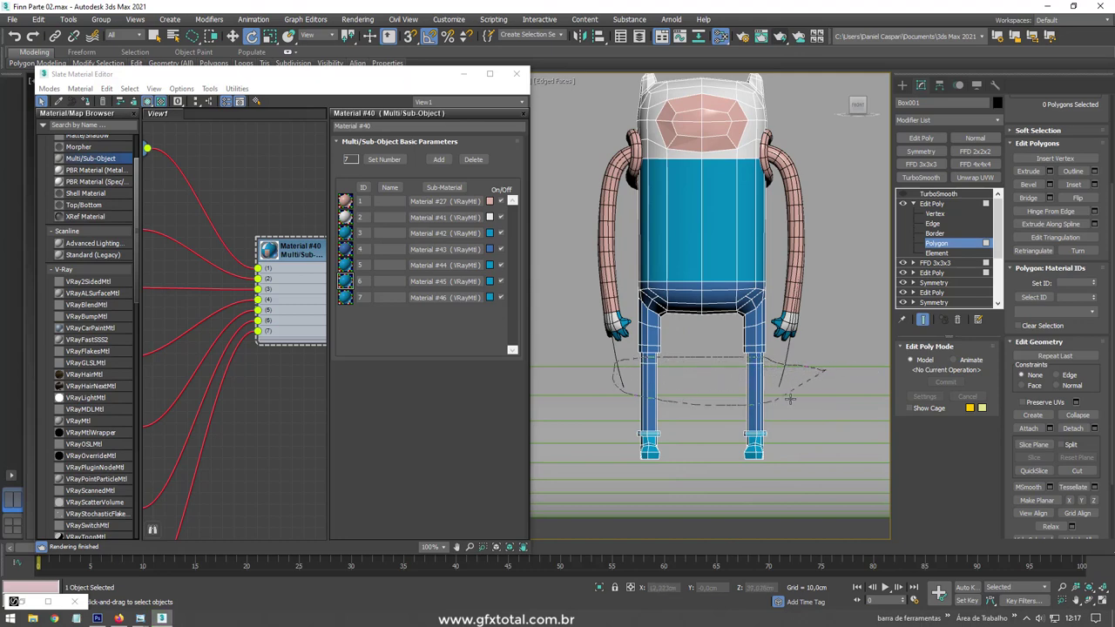
drag(789, 399, 793, 392)
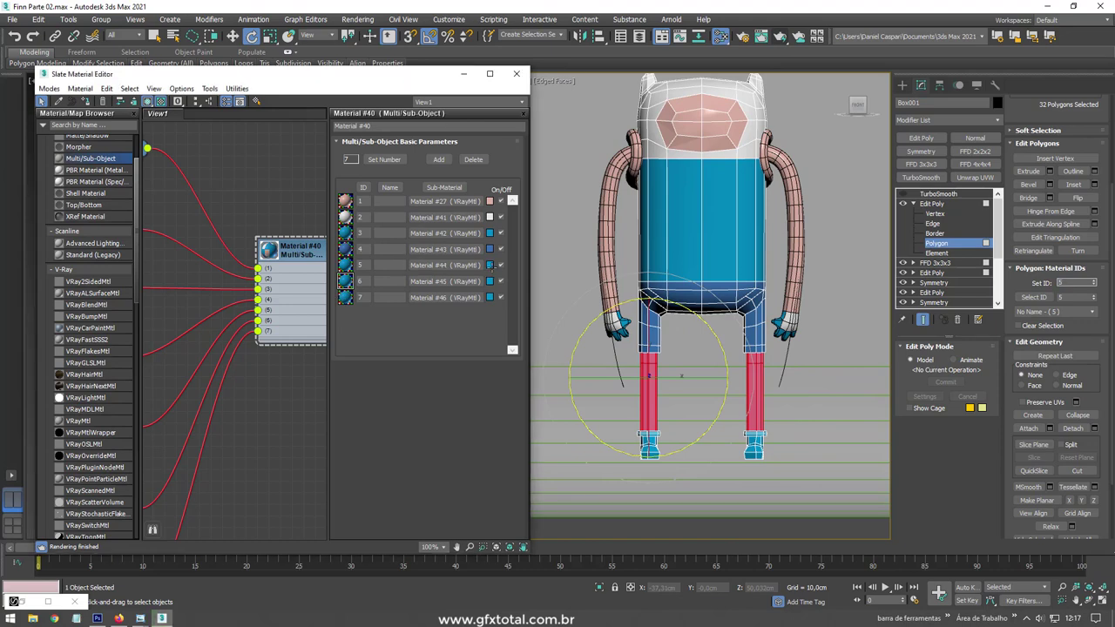
- Make Material #44 a pink skin tone and leave Polygon level
click(490, 265)
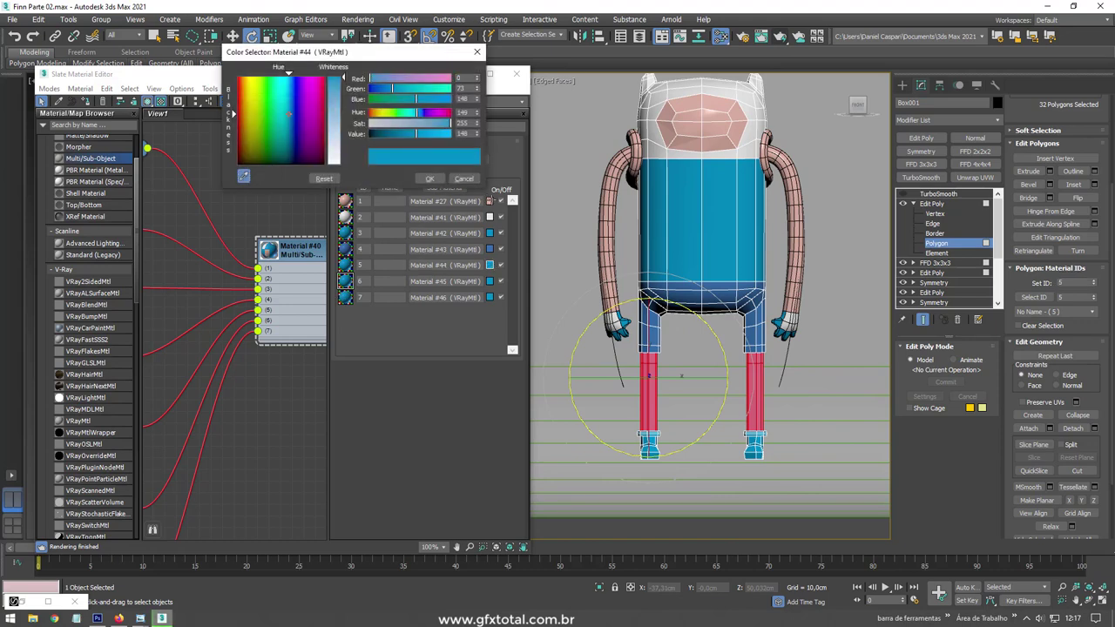
click(490, 201)
click(429, 178)
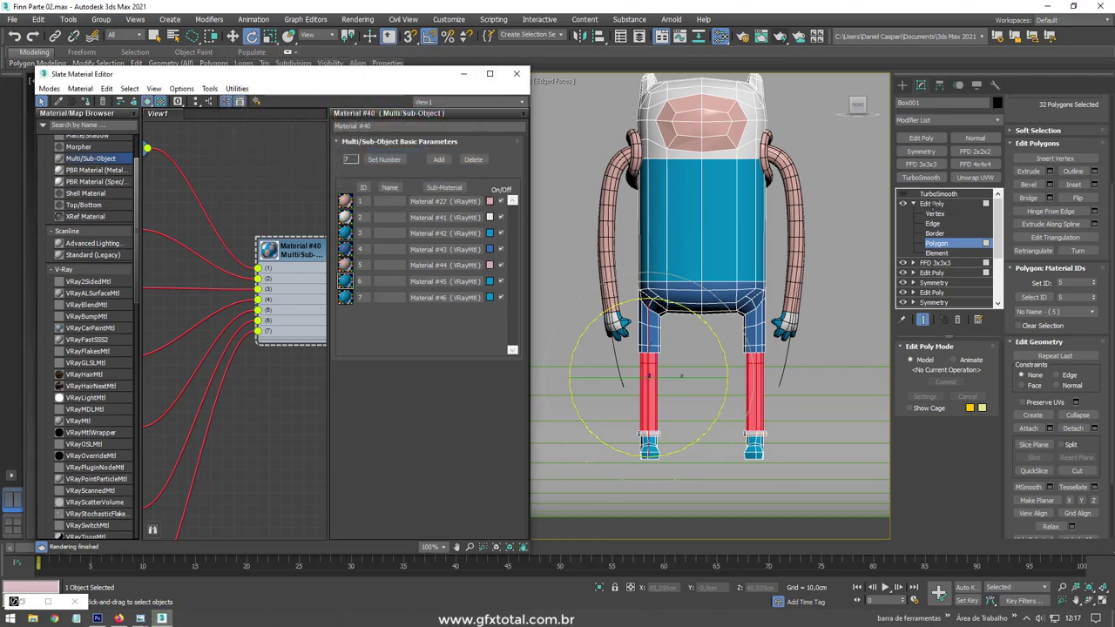
key(4)
scroll(809, 406, up, 2)
scroll(851, 366, up, 2)
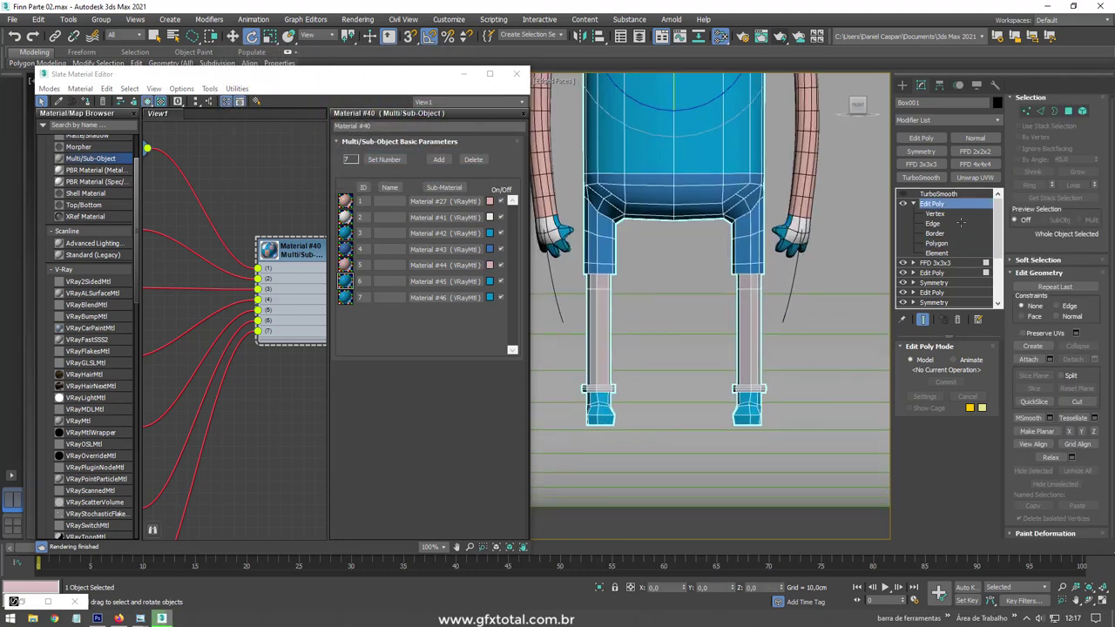
- In Edge mode, select an ankle edge and loop it around the ankle band
key(4)
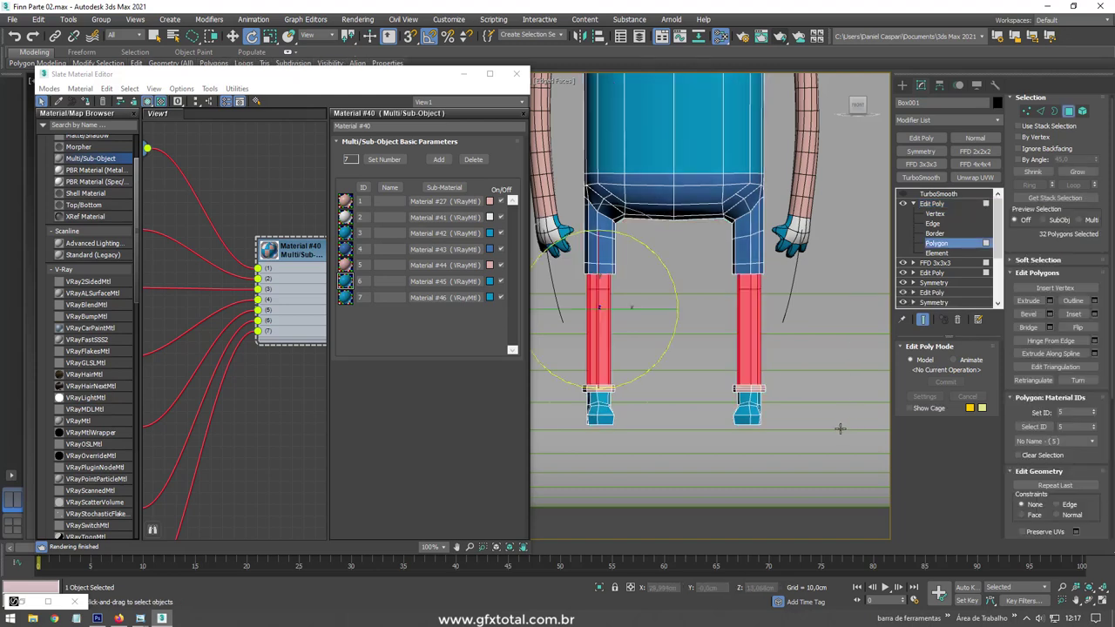
scroll(758, 400, up, 2)
scroll(776, 382, up, 2)
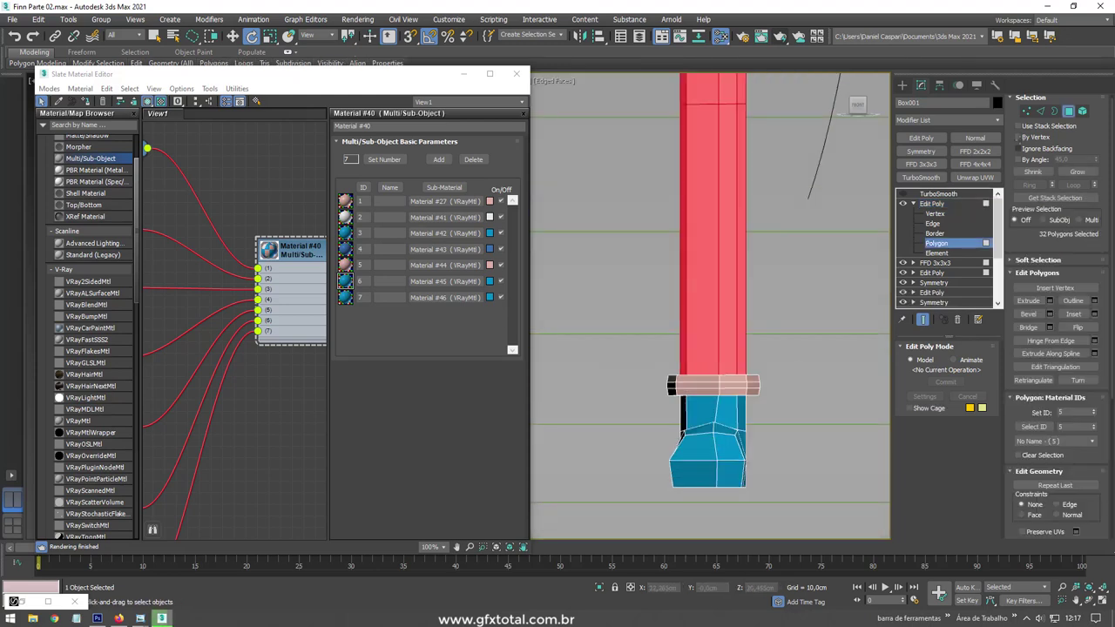
key(2)
scroll(803, 359, up, 1)
scroll(804, 360, up, 2)
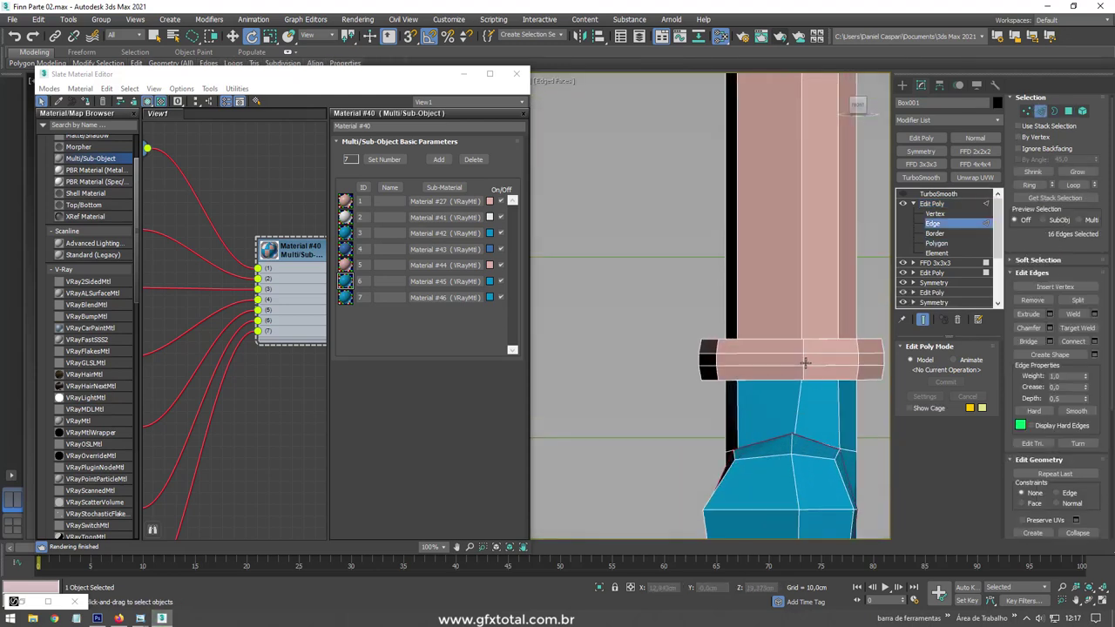
click(804, 360)
scroll(784, 360, down, 2)
scroll(692, 359, up, 1)
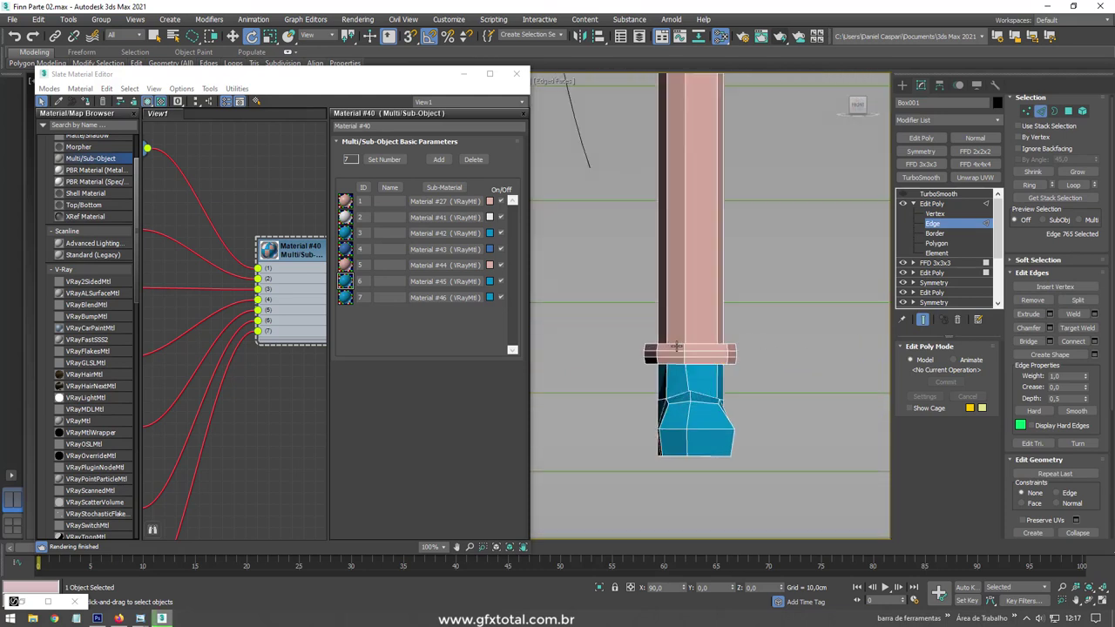
scroll(692, 359, up, 1)
ctrl+click(692, 359)
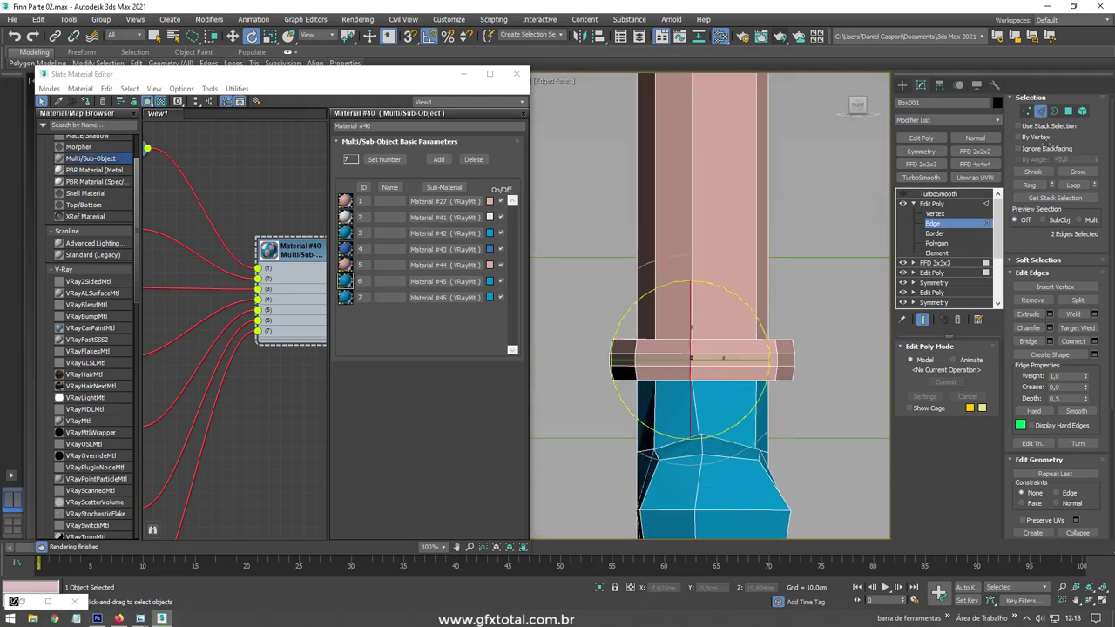
- Convert the loop to polygons, grow it, and add the other ankle band for 80 polygons
click(1030, 185)
ctrl+click(1068, 111)
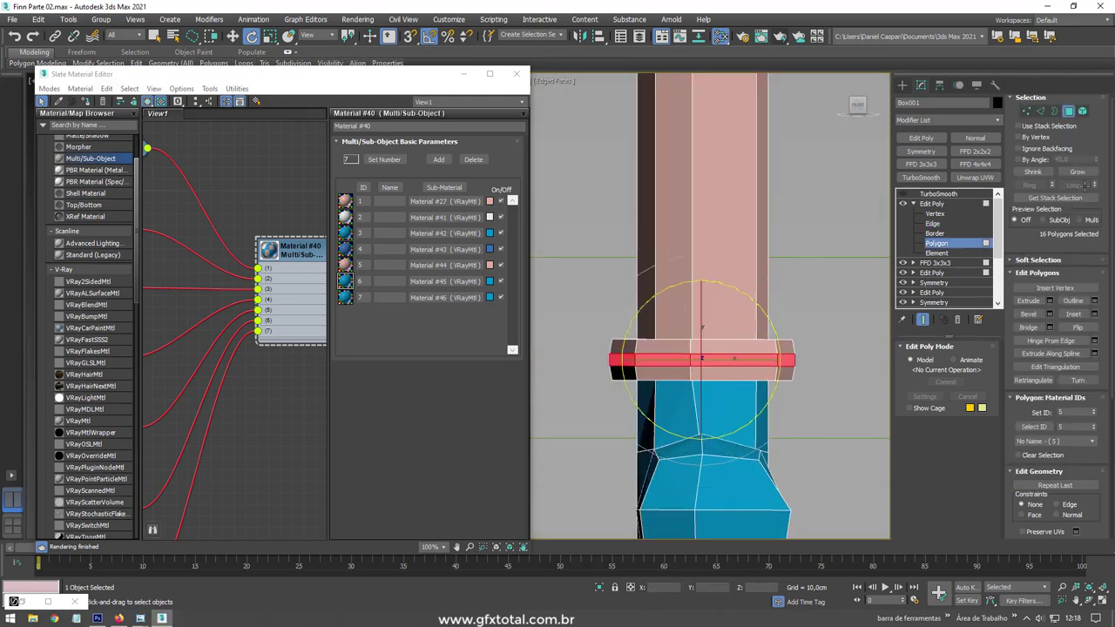
click(1080, 171)
alt+middle_drag(784, 343, 789, 383)
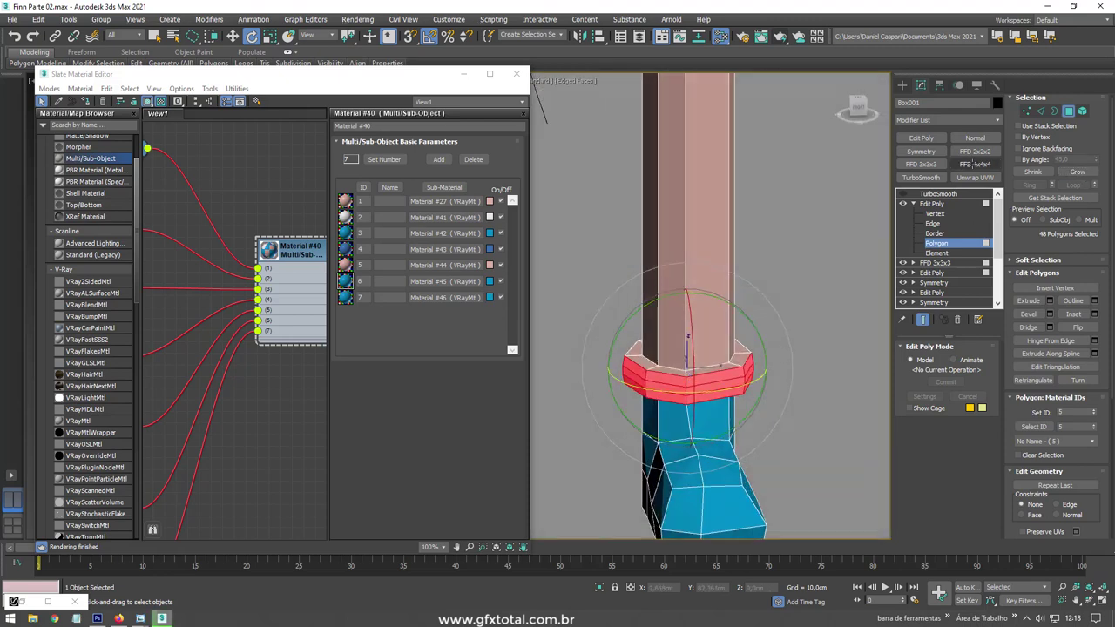
click(1079, 172)
scroll(822, 317, down, 3)
alt+middle_drag(791, 316, 790, 340)
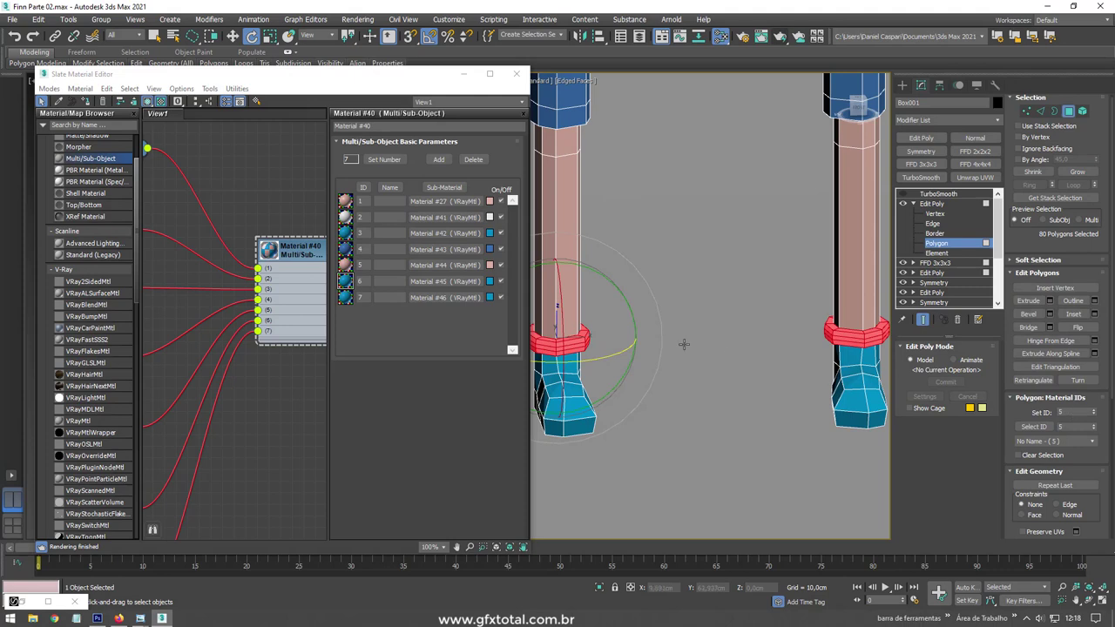
scroll(293, 235, up, 2)
scroll(288, 267, up, 2)
scroll(288, 266, up, 2)
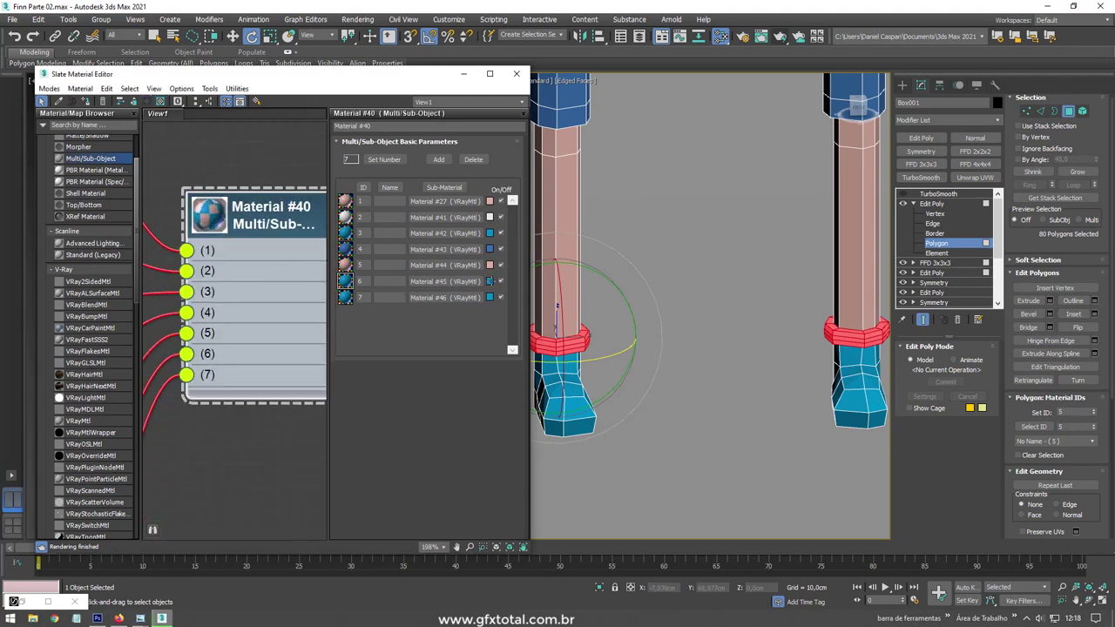
- Assign material ID 2 to the selected ankle band polygons
click(489, 281)
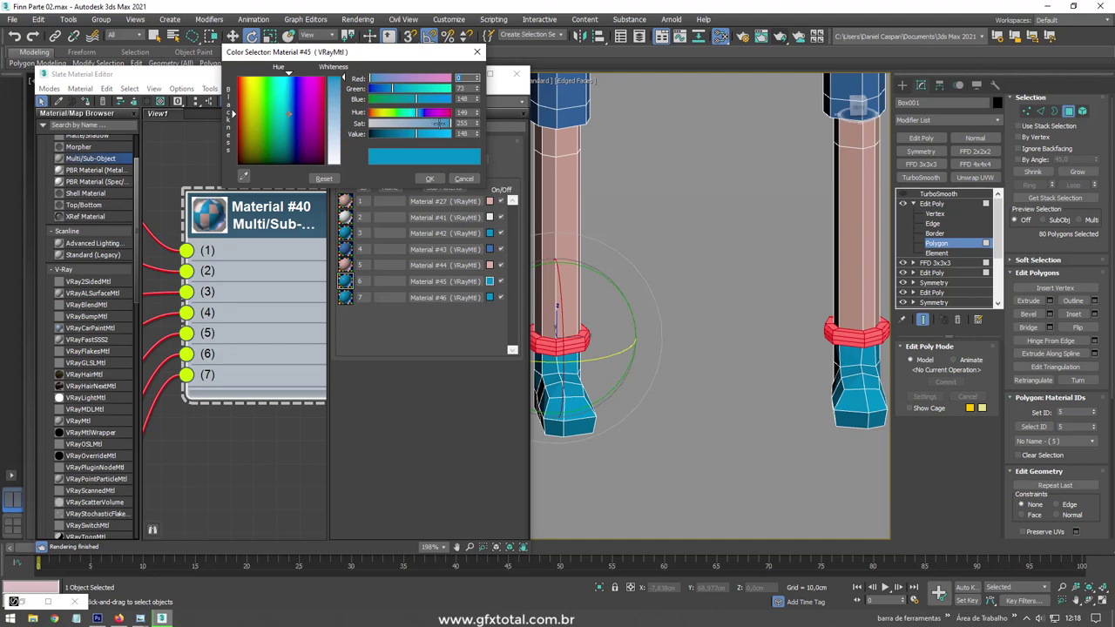
click(463, 176)
click(1074, 411)
text(2)
key(Return)
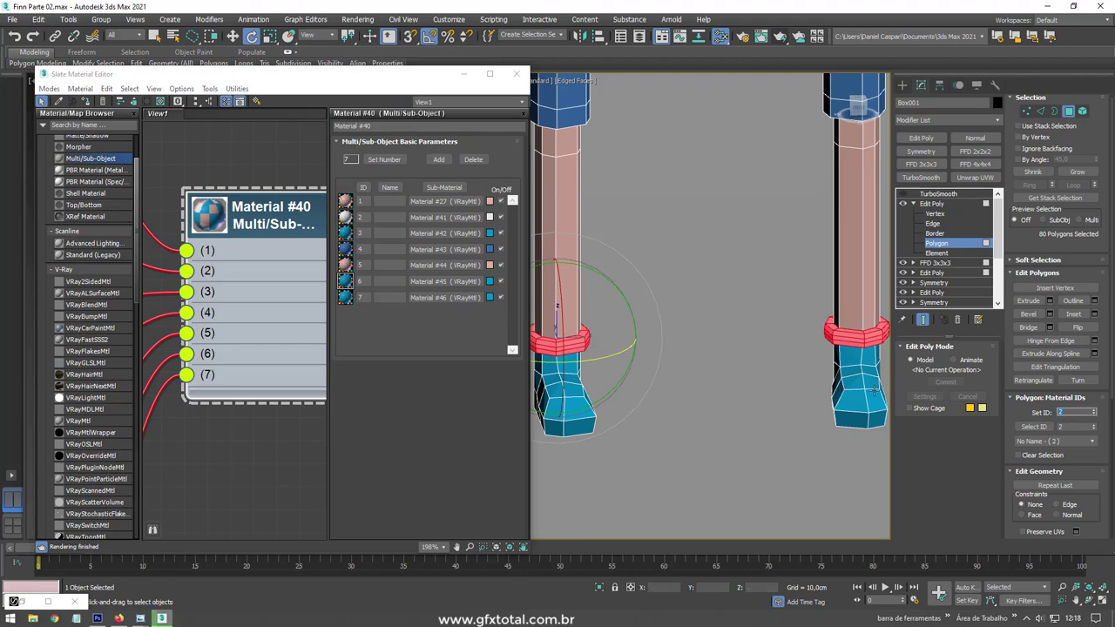
middle_drag(779, 381, 792, 364)
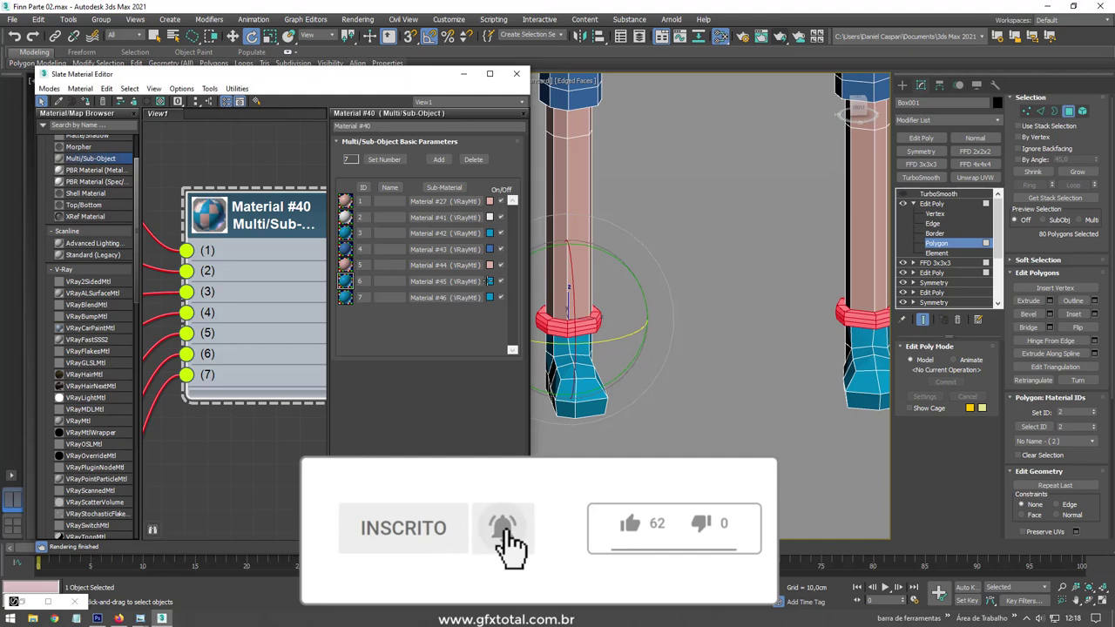
- Set Material #45's colour to pure black so the shoes turn black
click(491, 280)
drag(233, 78, 234, 165)
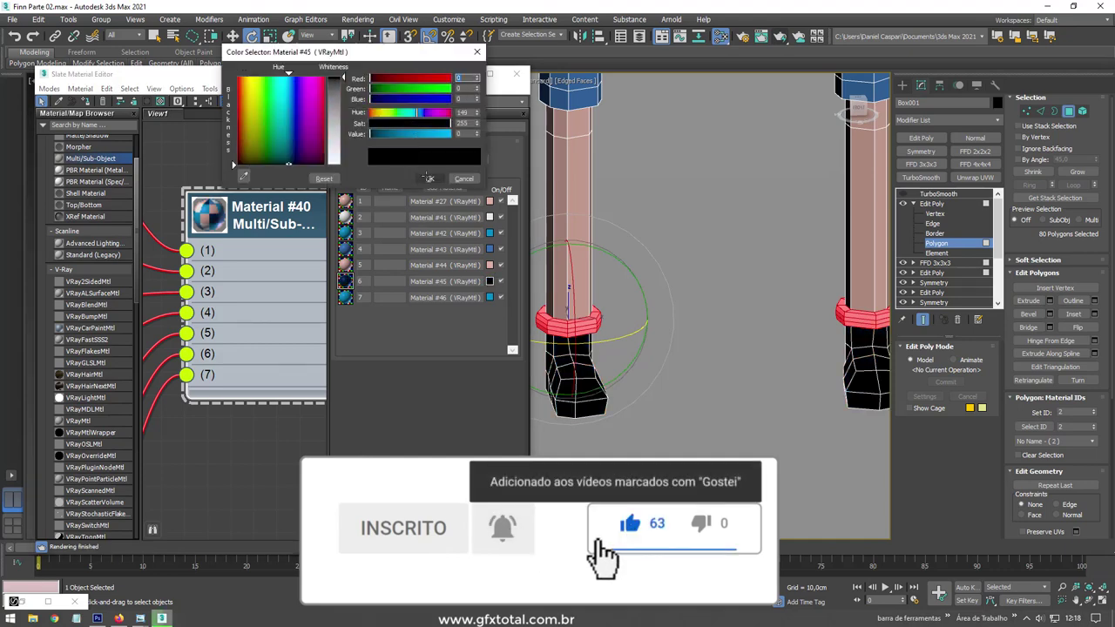
click(429, 179)
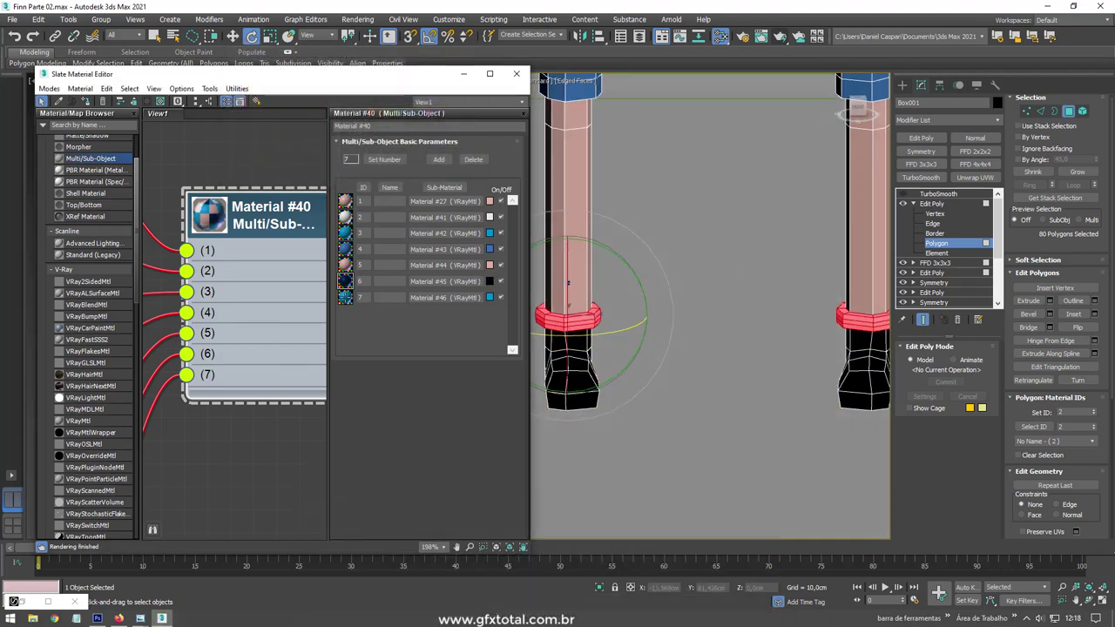
scroll(646, 233, down, 5)
alt+middle_drag(670, 248, 758, 261)
- Select the Box004 backpack and remove its top TurboSmooth modifier, leaving Symmetry on top
click(932, 203)
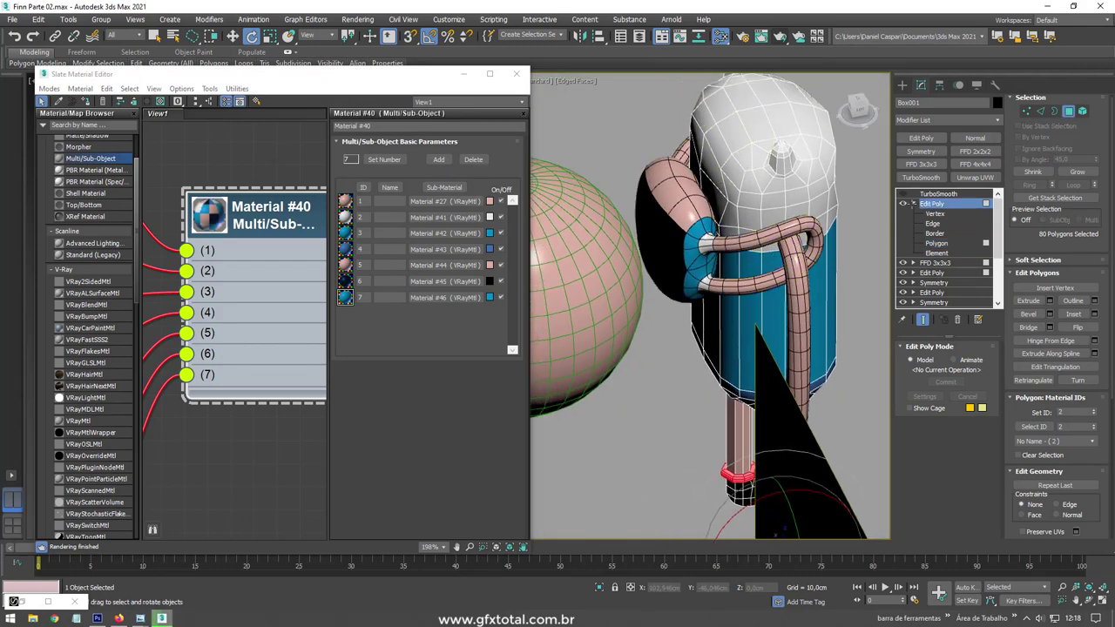
click(767, 228)
alt+middle_drag(662, 214, 679, 270)
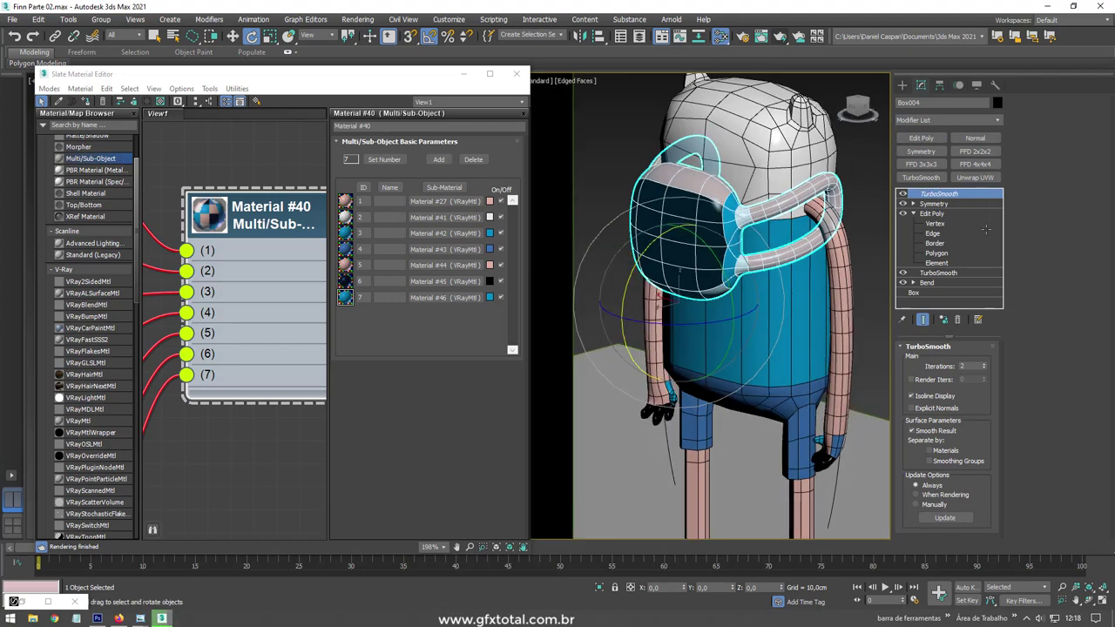
click(958, 320)
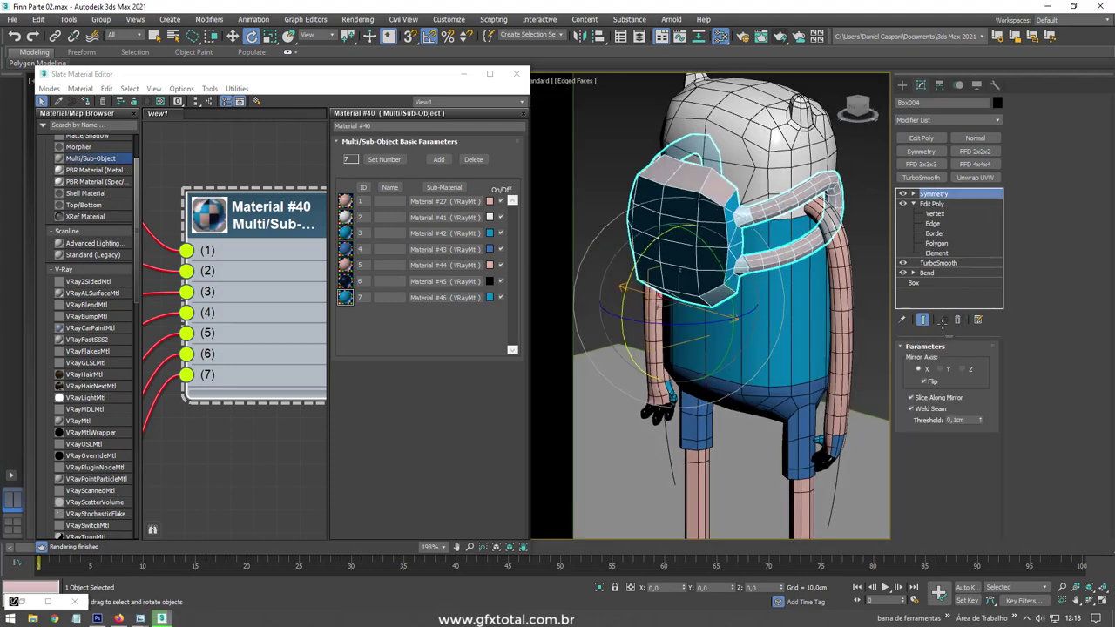
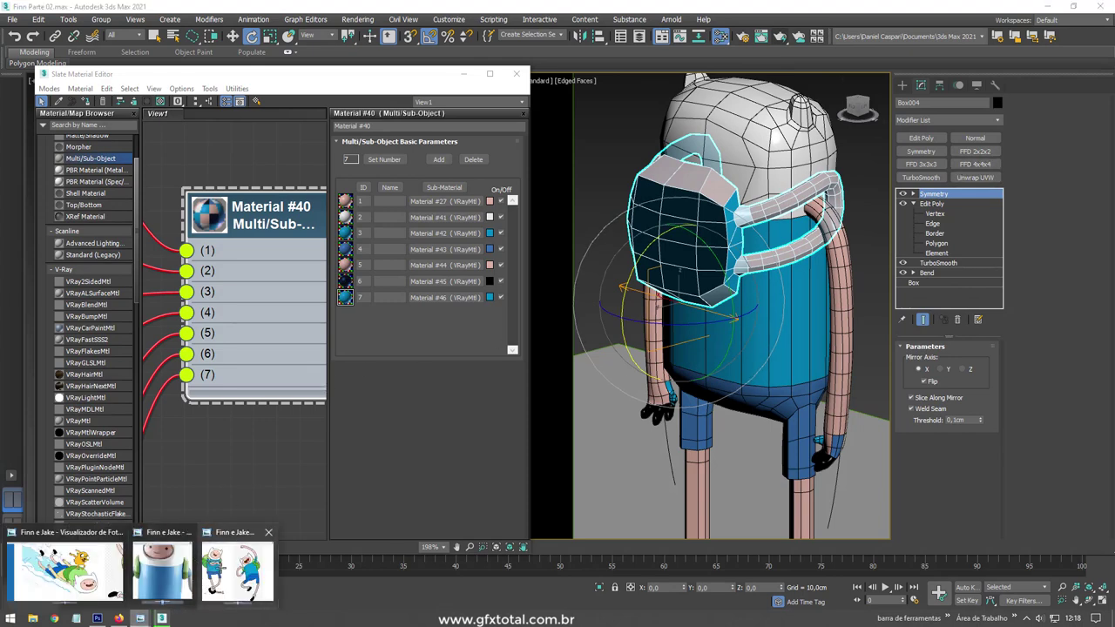
- Check the Finn reference, then add Edit Poly in Polygon mode and isolate the body in side view
click(223, 566)
scroll(477, 222, up, 1)
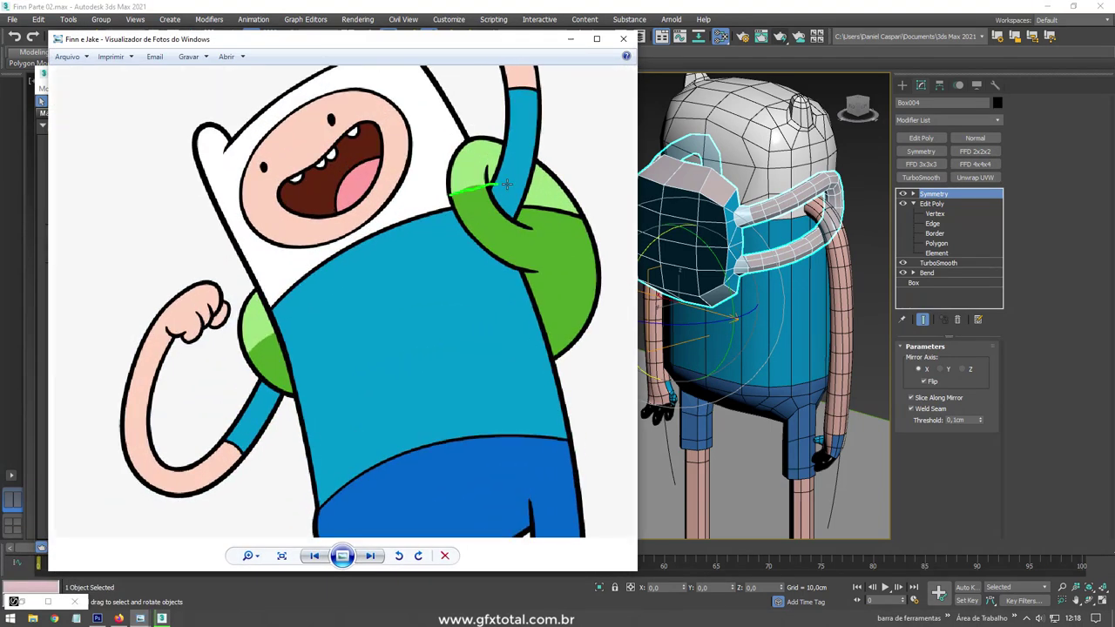
click(570, 38)
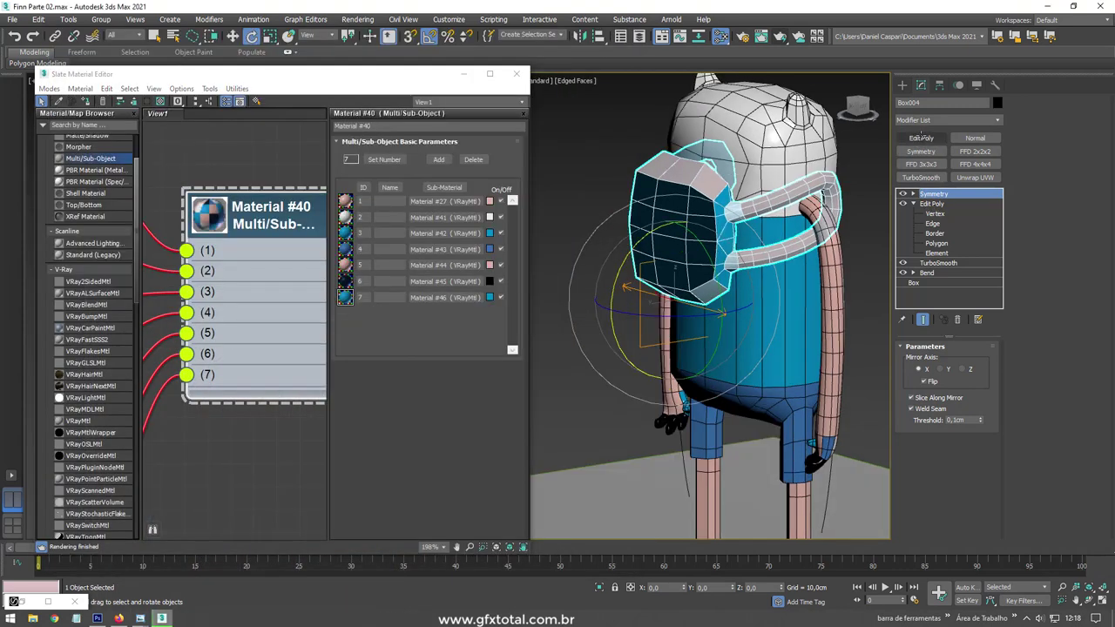
click(921, 137)
key(4)
key(l)
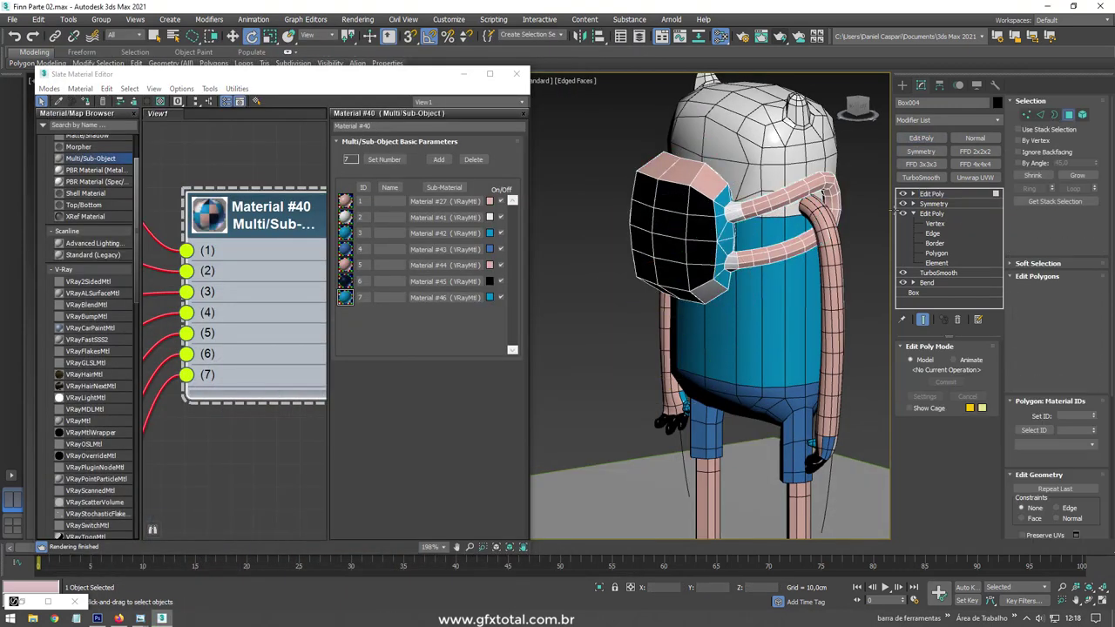
key(alt+q)
- Select the 24 strap-bend polygons and connect their 16 edges to add a loop across the bend
drag(640, 162, 819, 166)
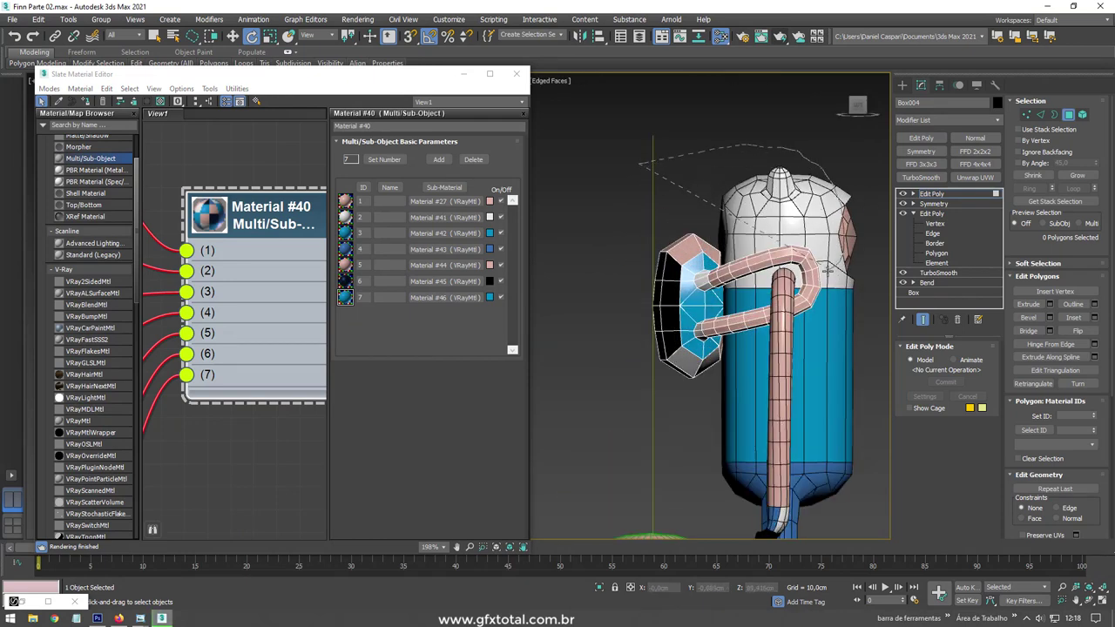
drag(827, 270, 828, 274)
key(z)
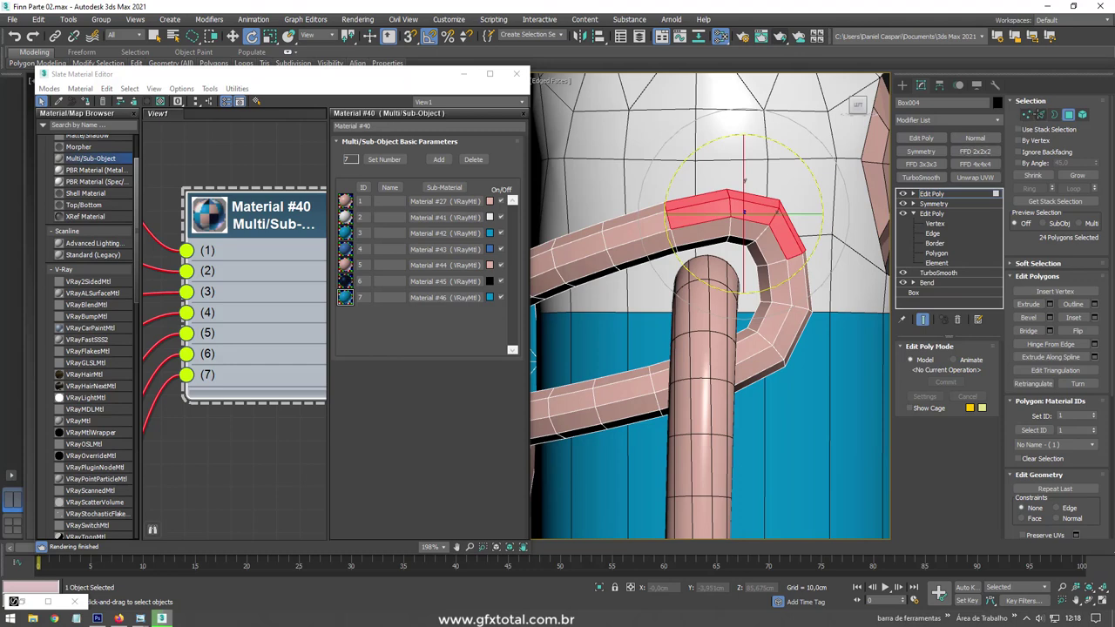
key(2)
click(838, 277)
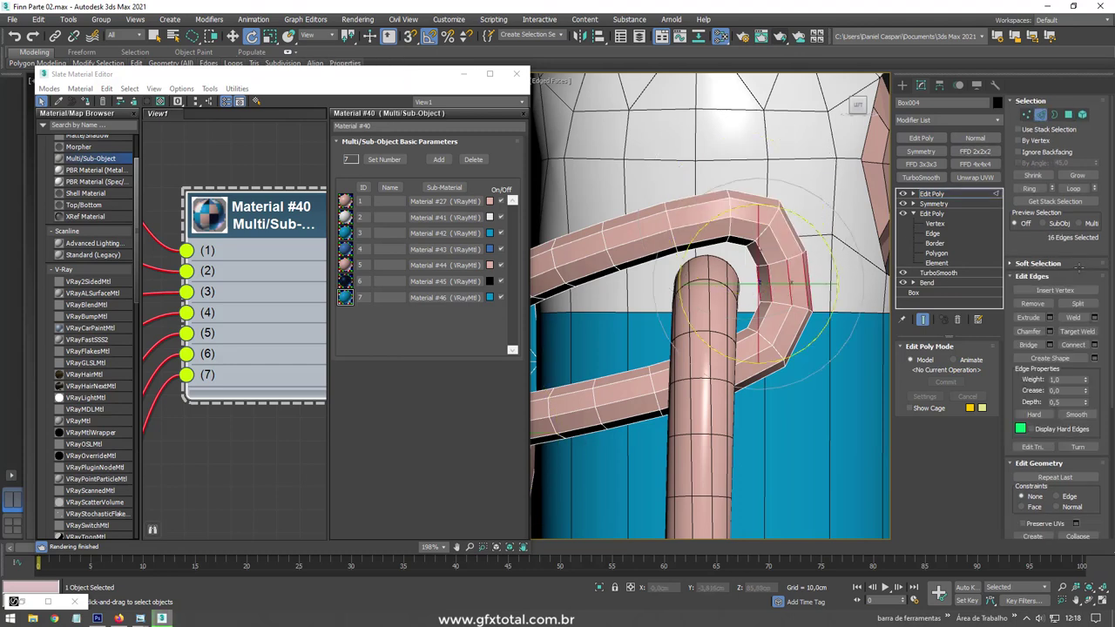
click(1073, 345)
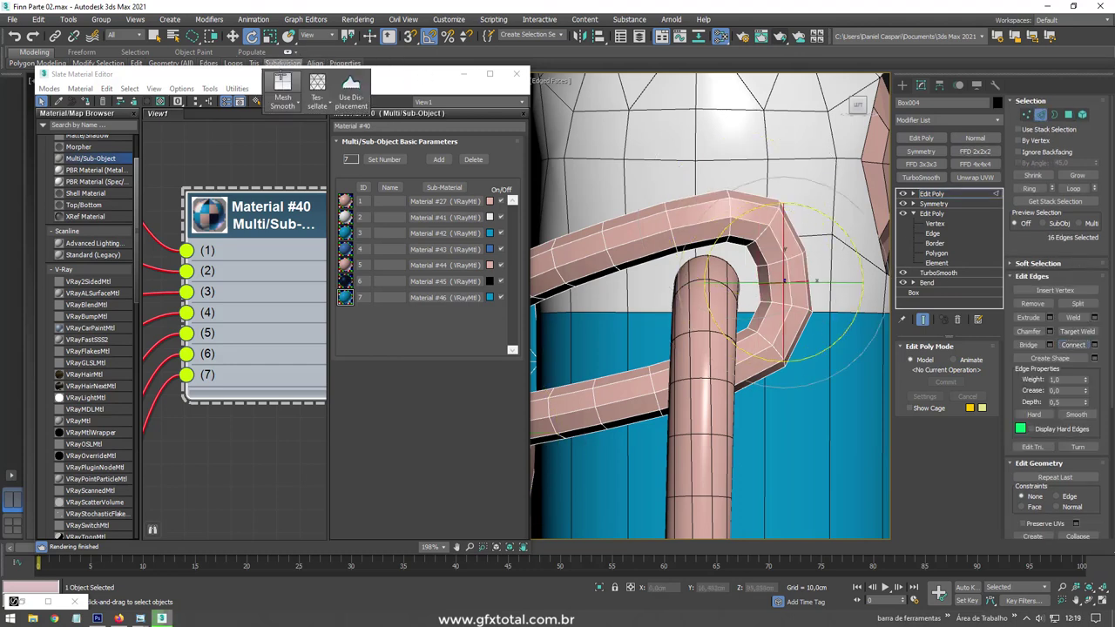
- Extend the selection over the upper strap and backpack top and give it material ID 7
drag(405, 75, 374, 142)
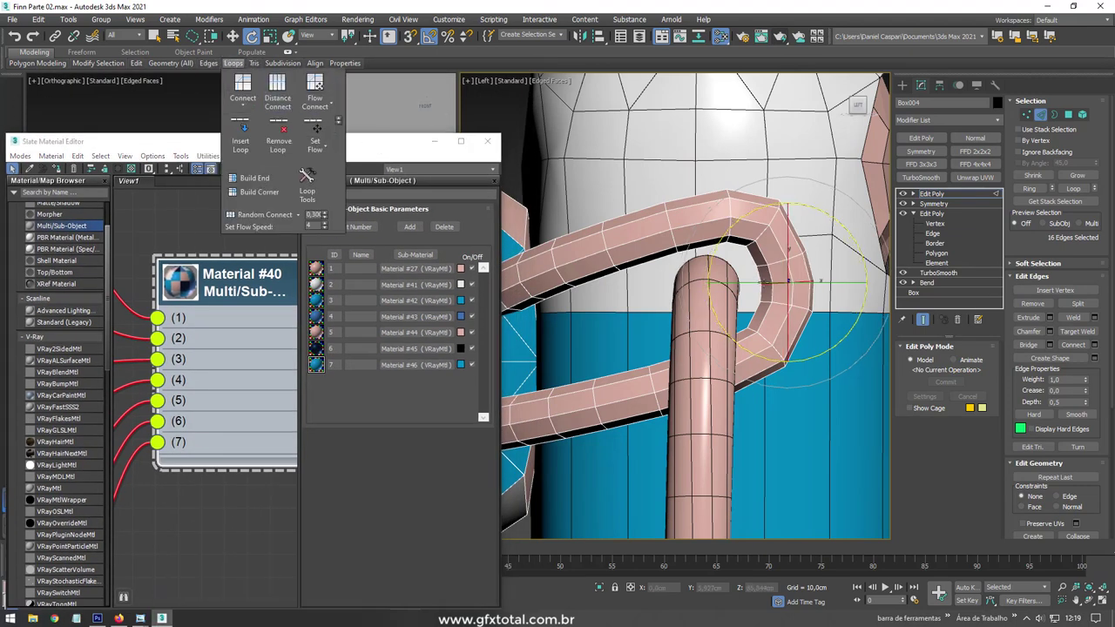
key(4)
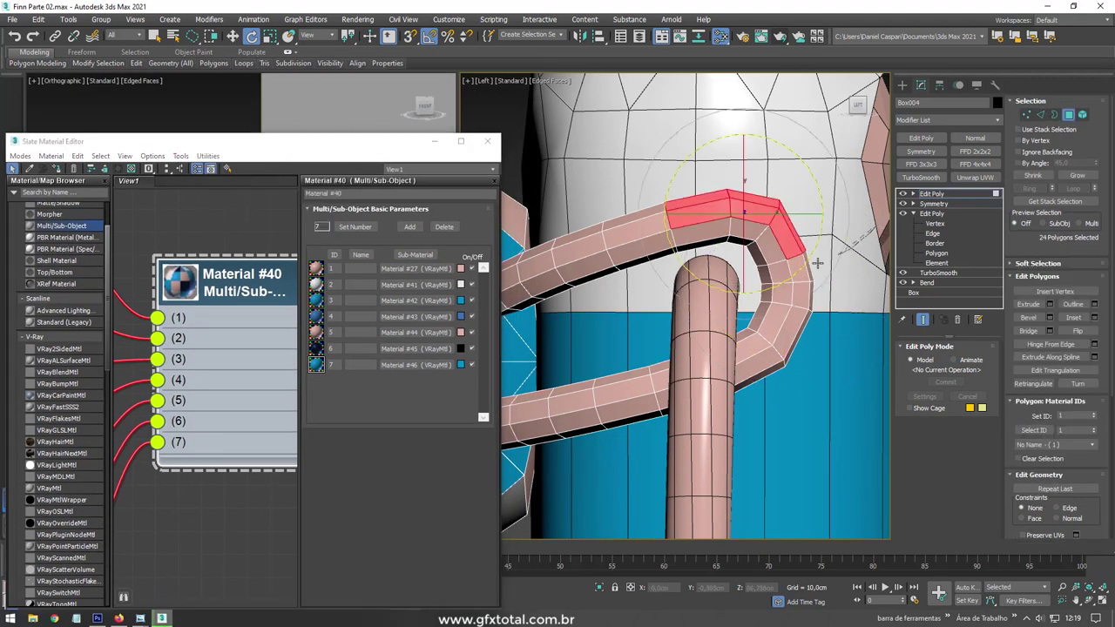
scroll(711, 181, down, 4)
scroll(603, 126, down, 1)
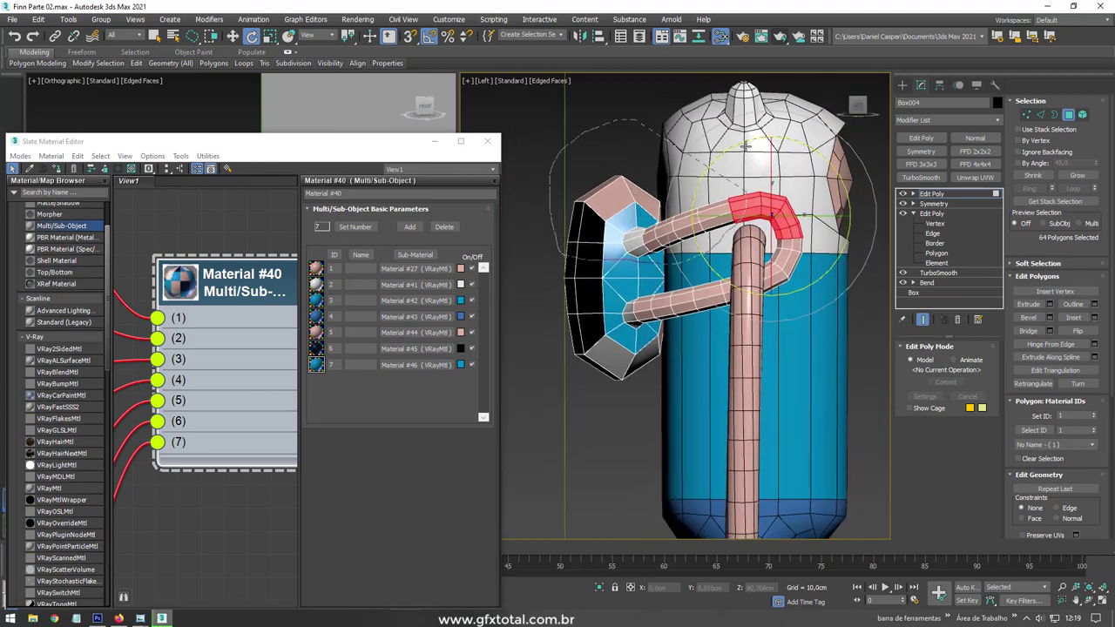
ctrl+drag(745, 146, 685, 245)
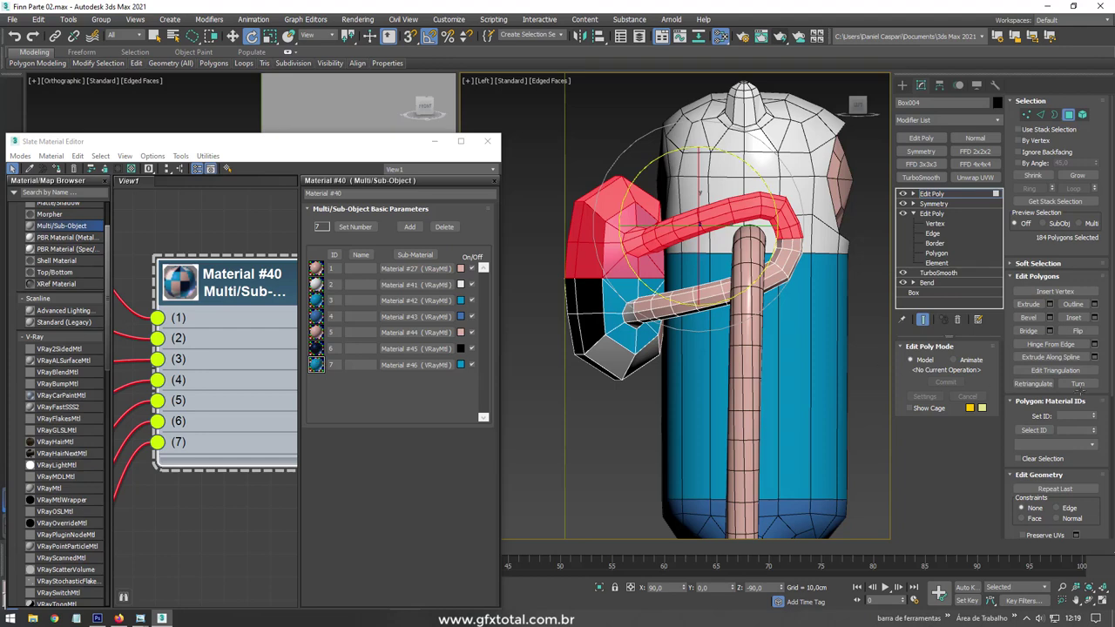
drag(1104, 358, 1077, 270)
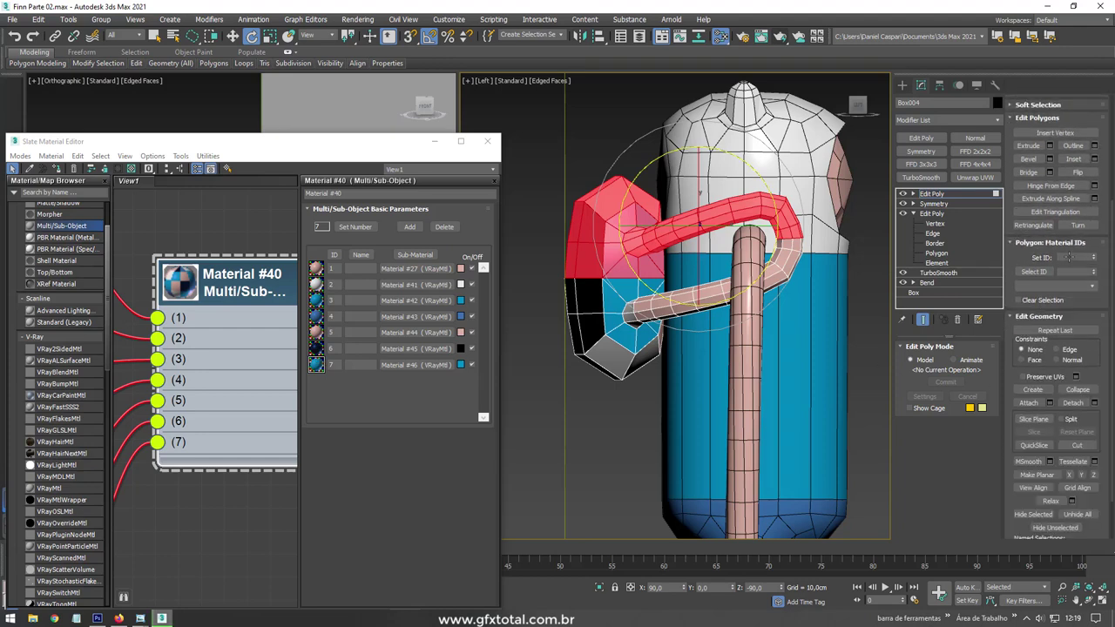
text(7)
key(Return)
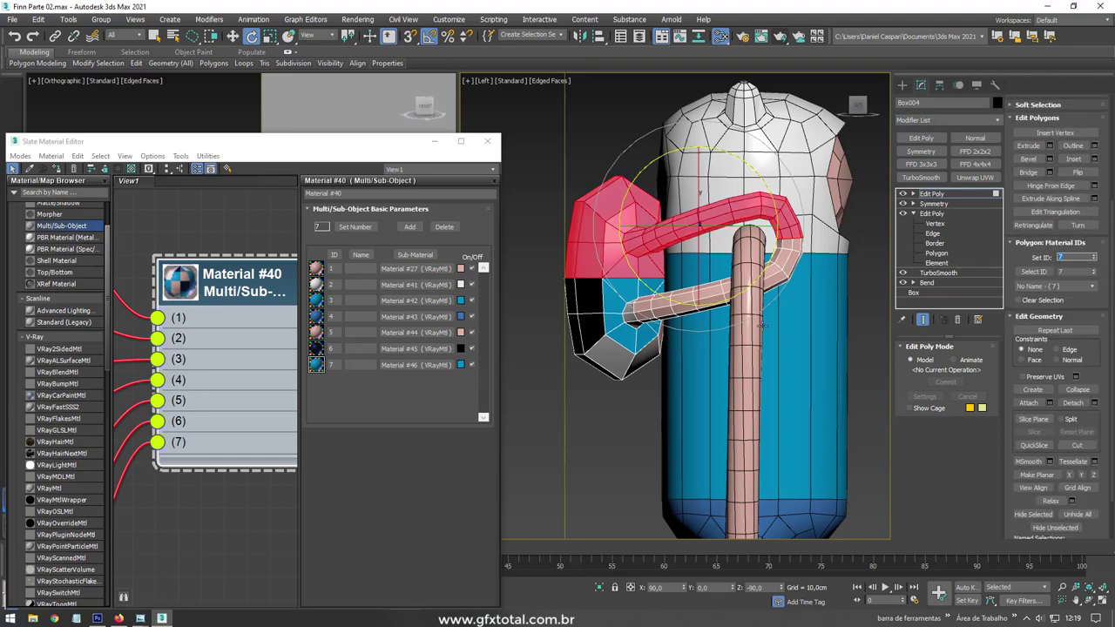
- Invert the selection to the backpack's lower polygons and give them material ID 7 too
alt+middle_drag(810, 280, 667, 306)
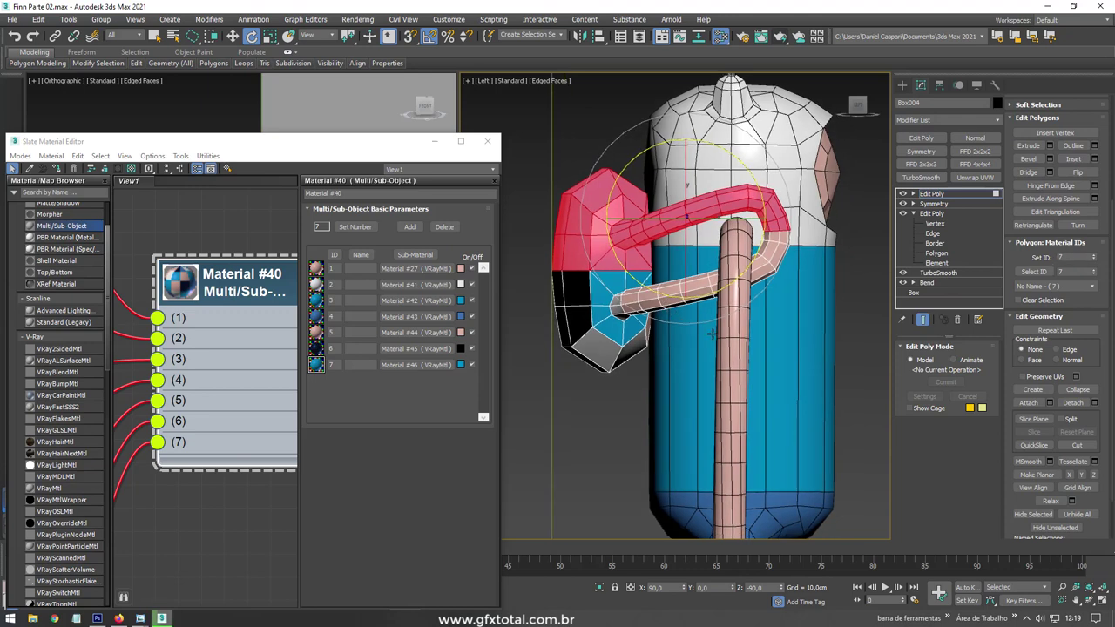
key(ctrl+i)
click(1074, 257)
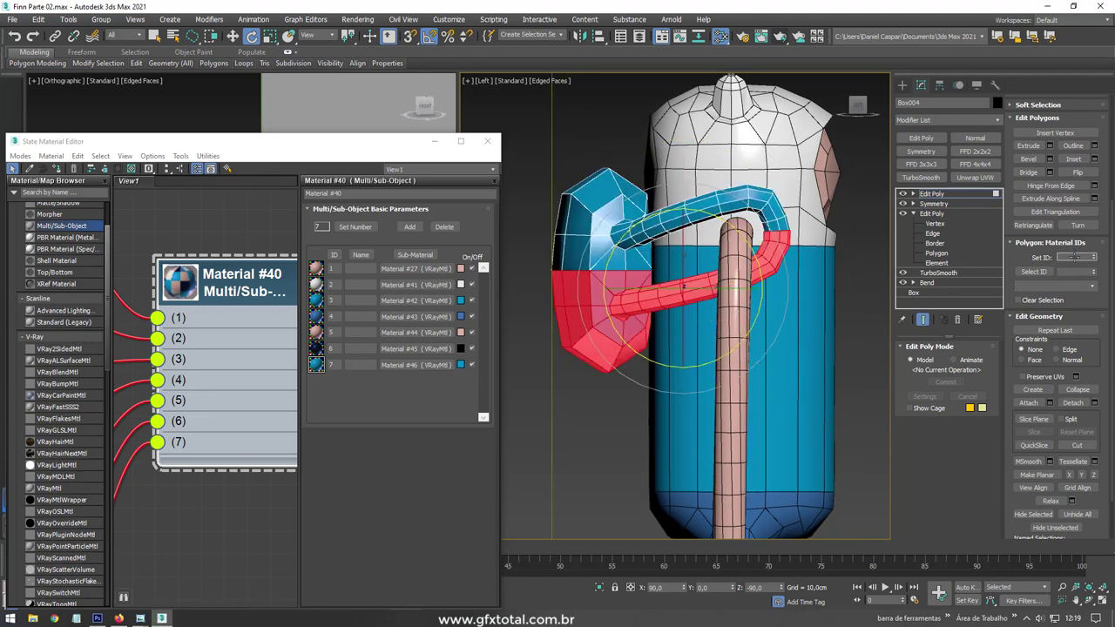
text(7)
key(Return)
click(932, 193)
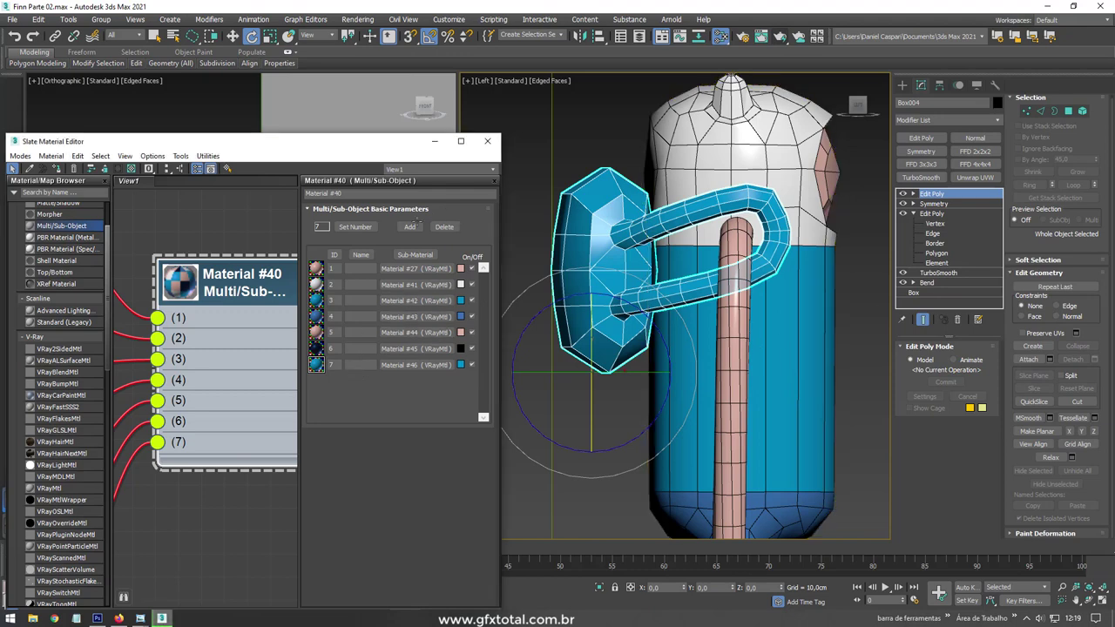
- Add sub-material slot 8 and colour Material #46 with the backpack green sampled from the reference
click(410, 227)
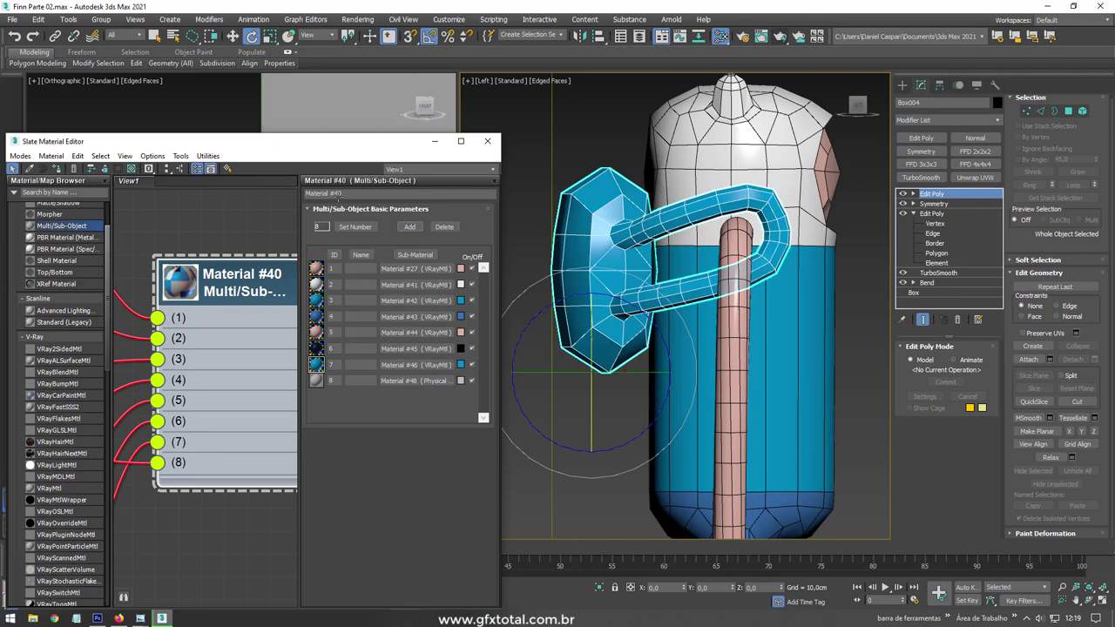
drag(318, 142, 829, 141)
scroll(304, 269, up, 2)
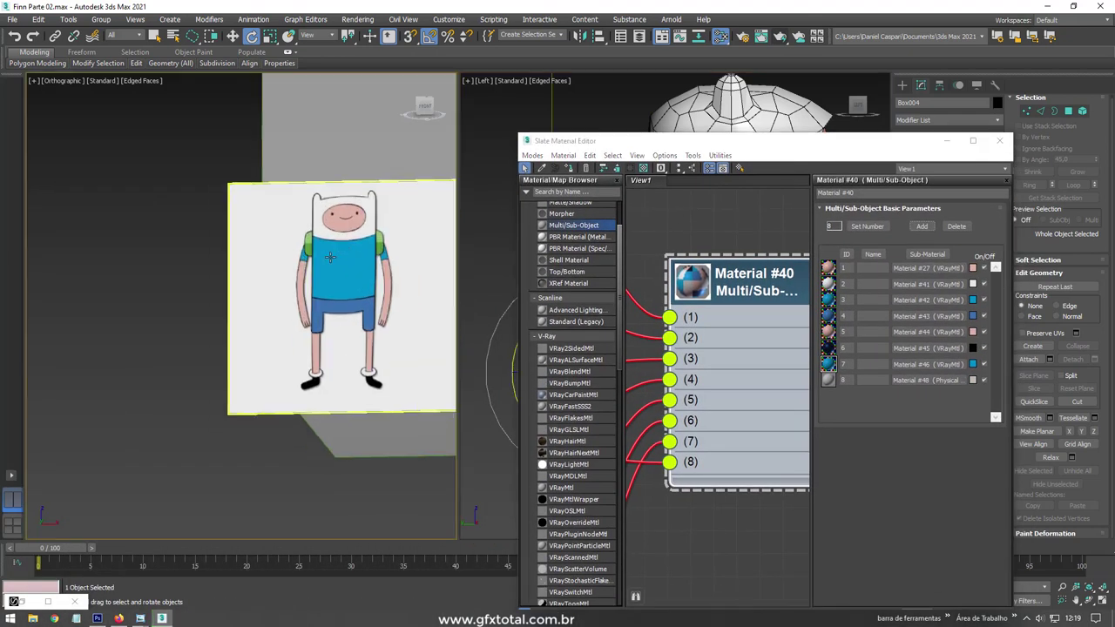
scroll(304, 268, up, 3)
scroll(304, 268, up, 2)
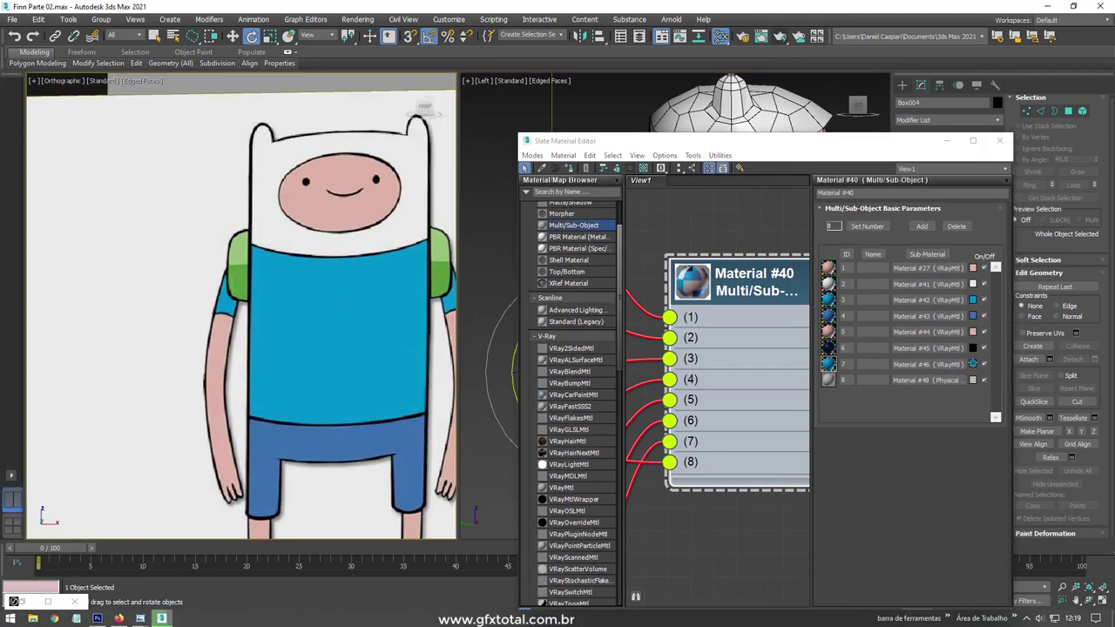
click(973, 364)
click(243, 176)
click(245, 236)
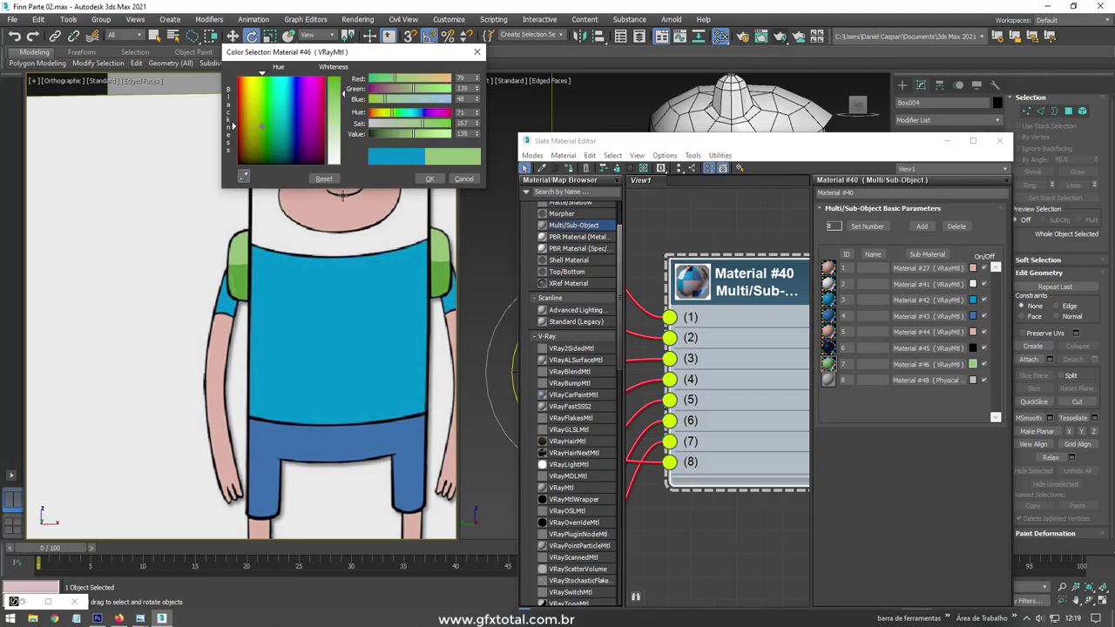
click(429, 178)
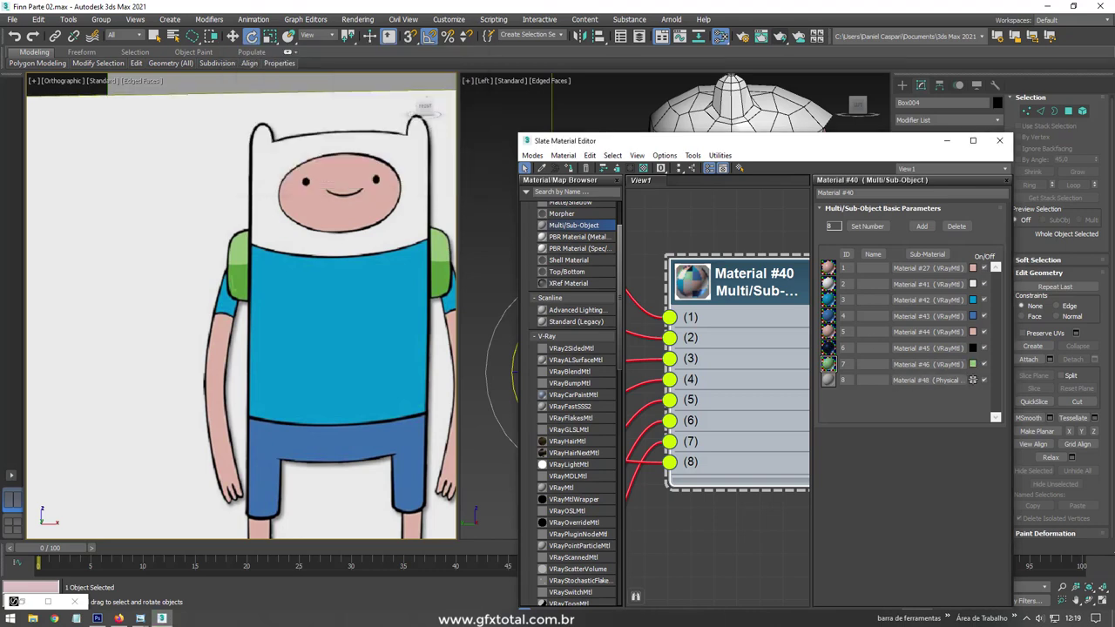
- Instance Material #46 into slot 8 and resample a darker backpack green for it
drag(924, 364, 916, 383)
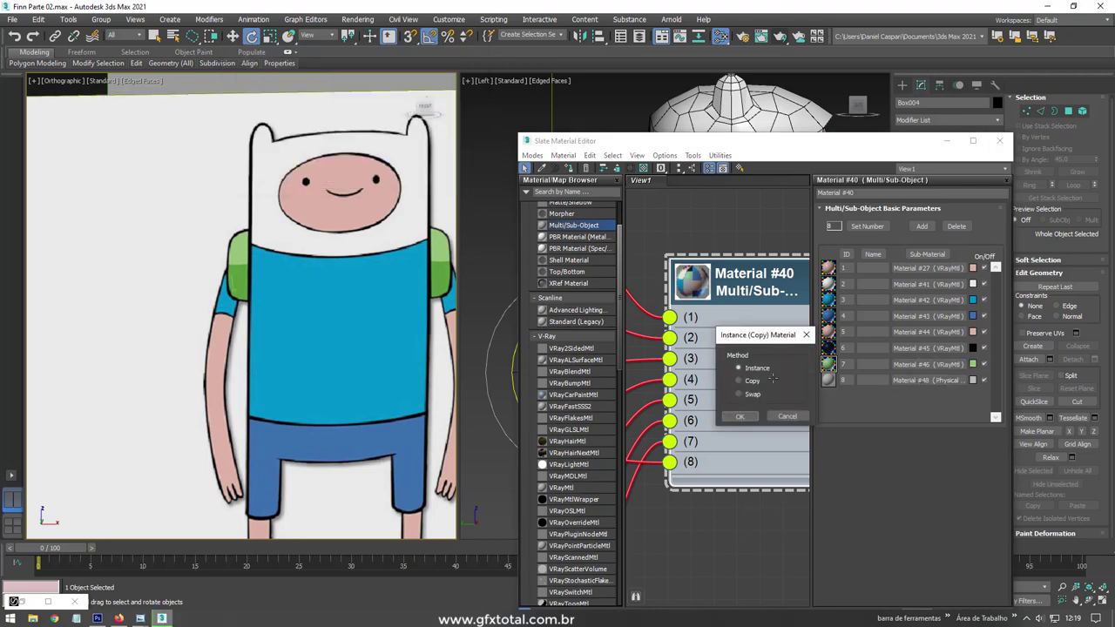
click(739, 416)
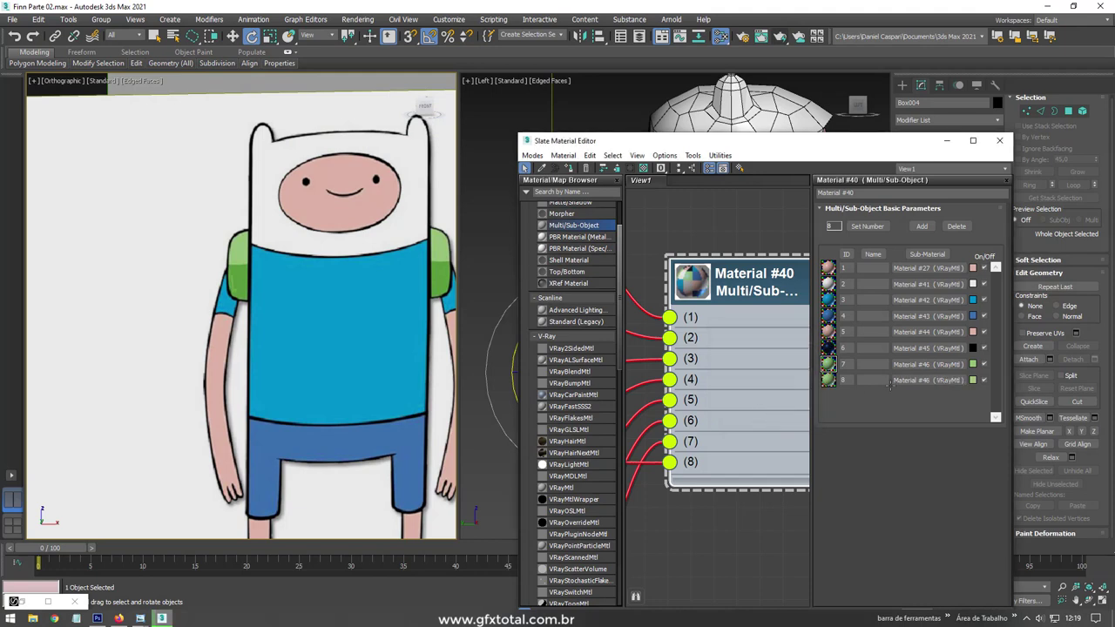
click(973, 380)
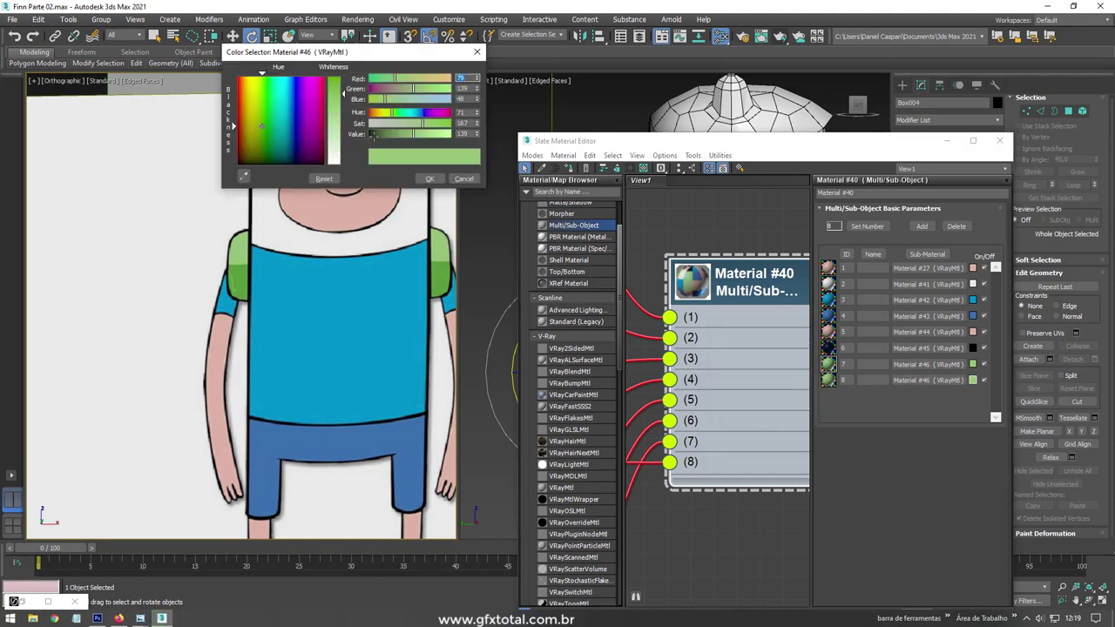
click(235, 280)
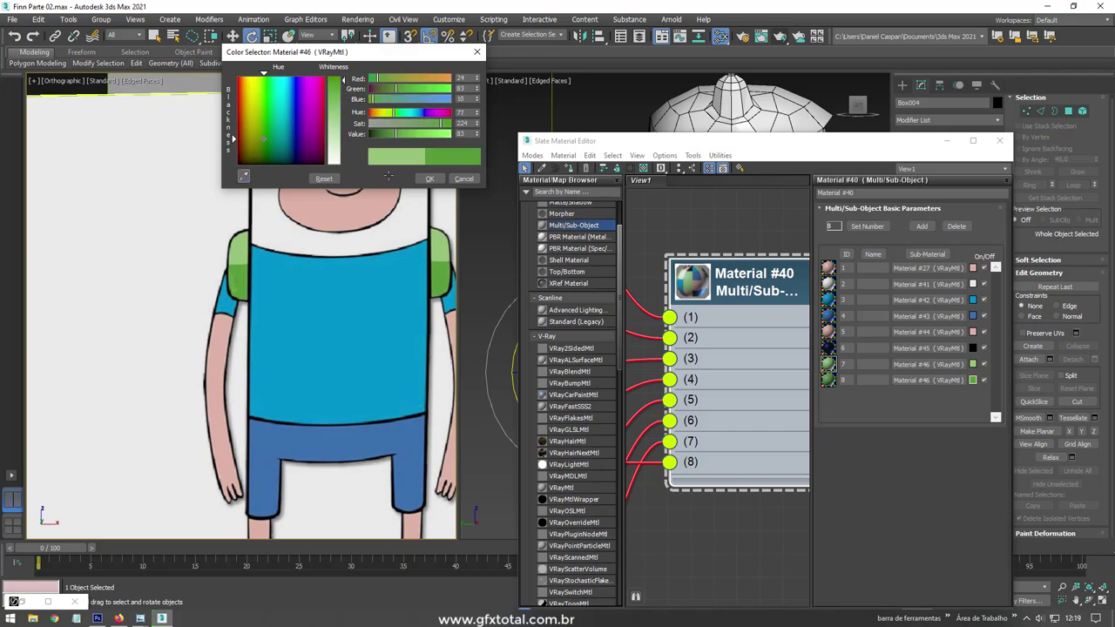
click(429, 179)
click(947, 141)
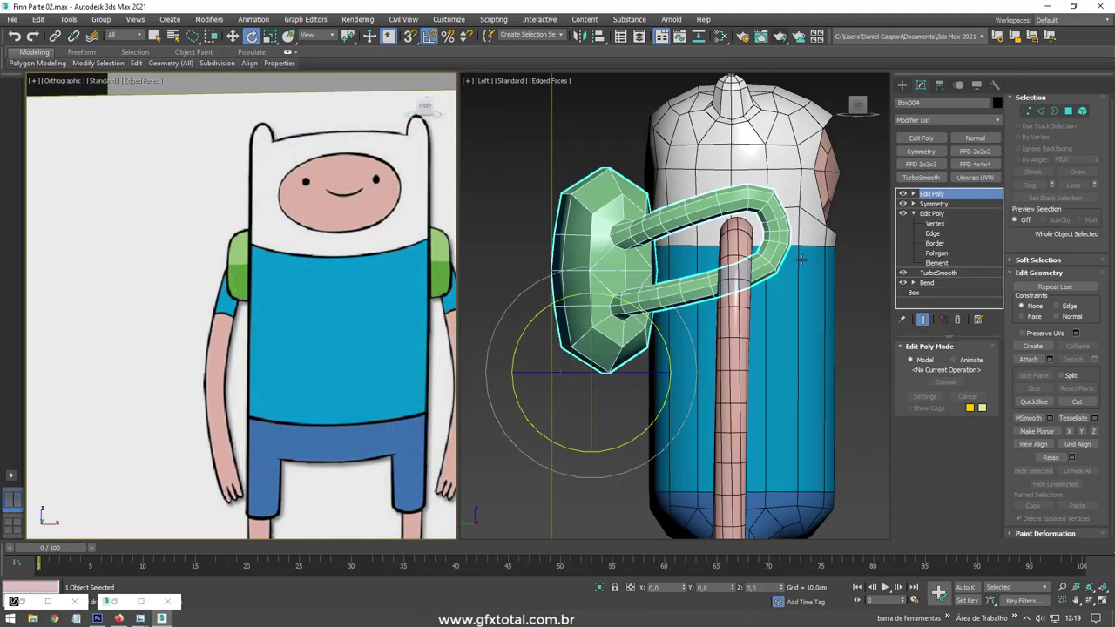
alt+middle_drag(697, 261, 779, 270)
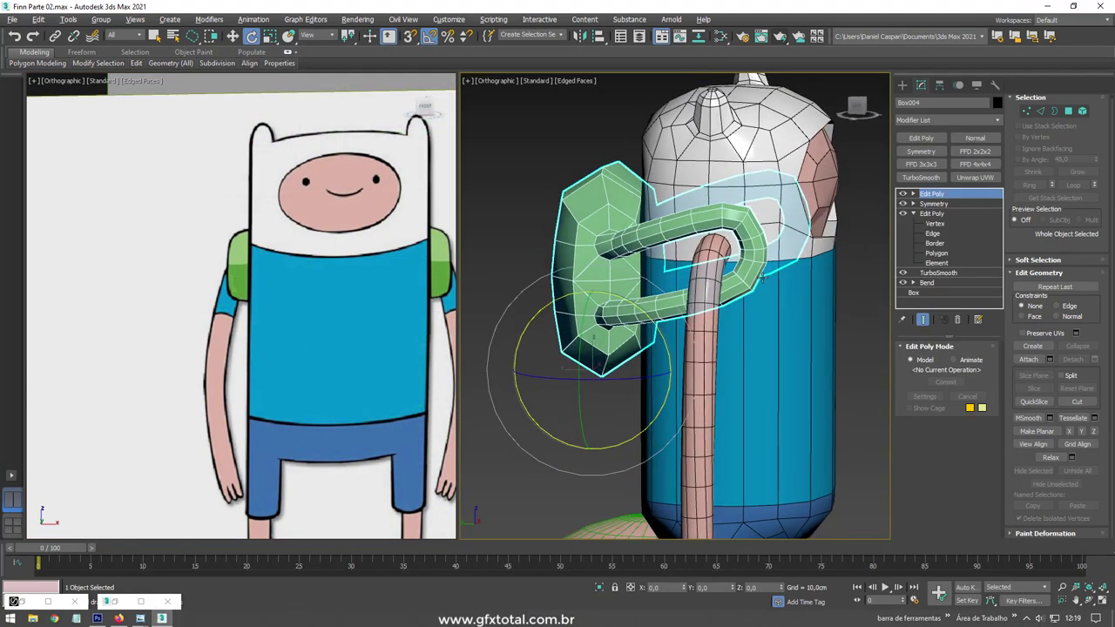
- Assign Multi/Sub-Object Material #40 to the selected backpack from the Slate Material Editor
key(m)
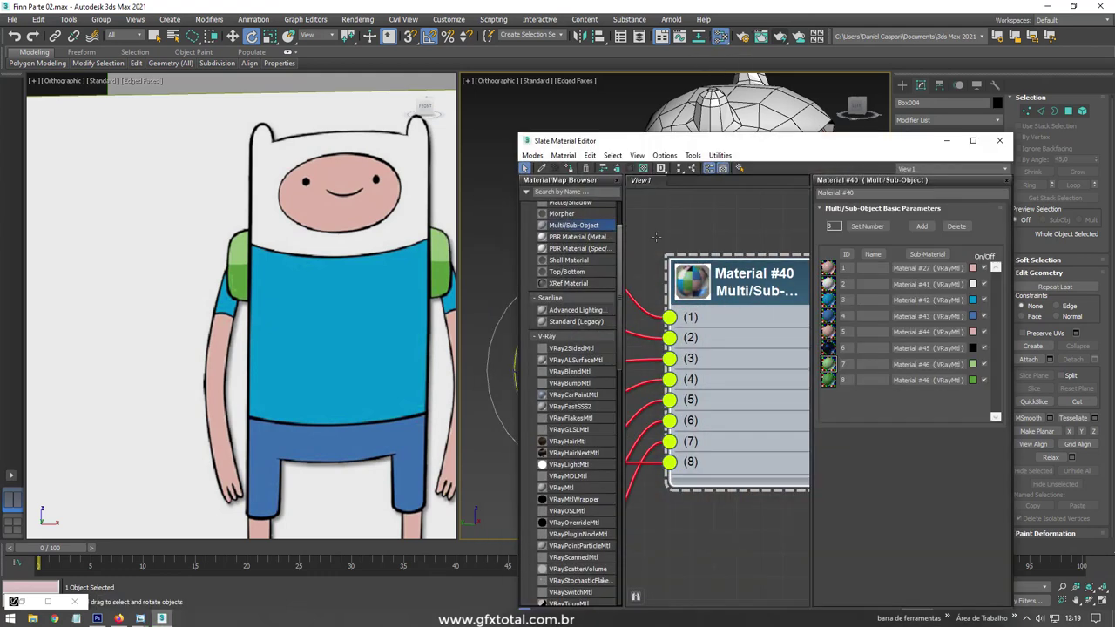
drag(786, 273, 669, 269)
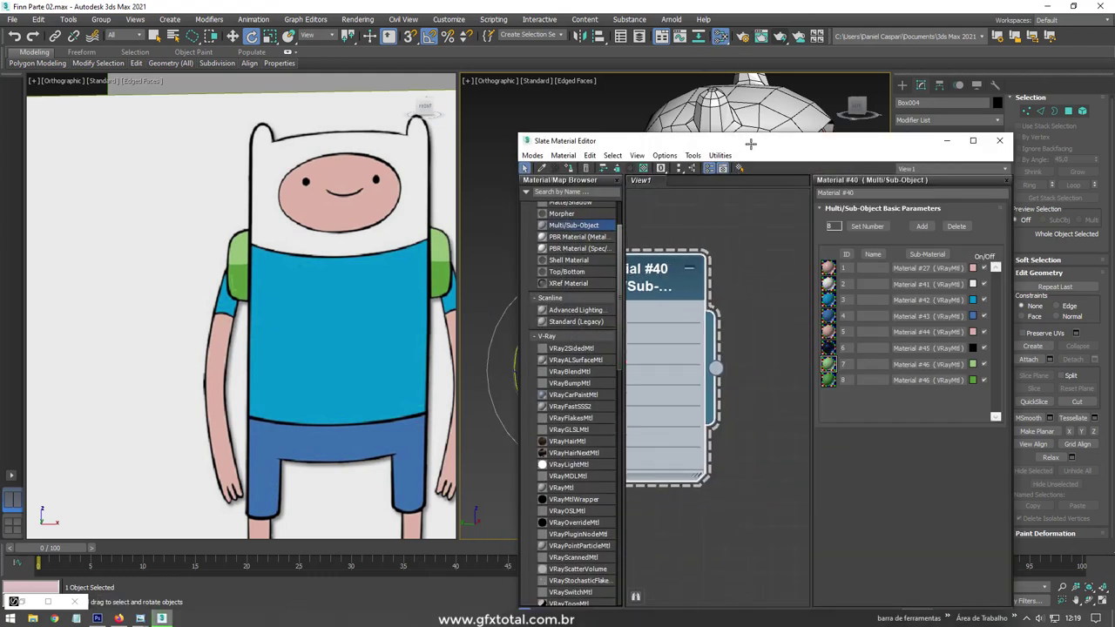
drag(751, 143, 836, 241)
right_click(776, 375)
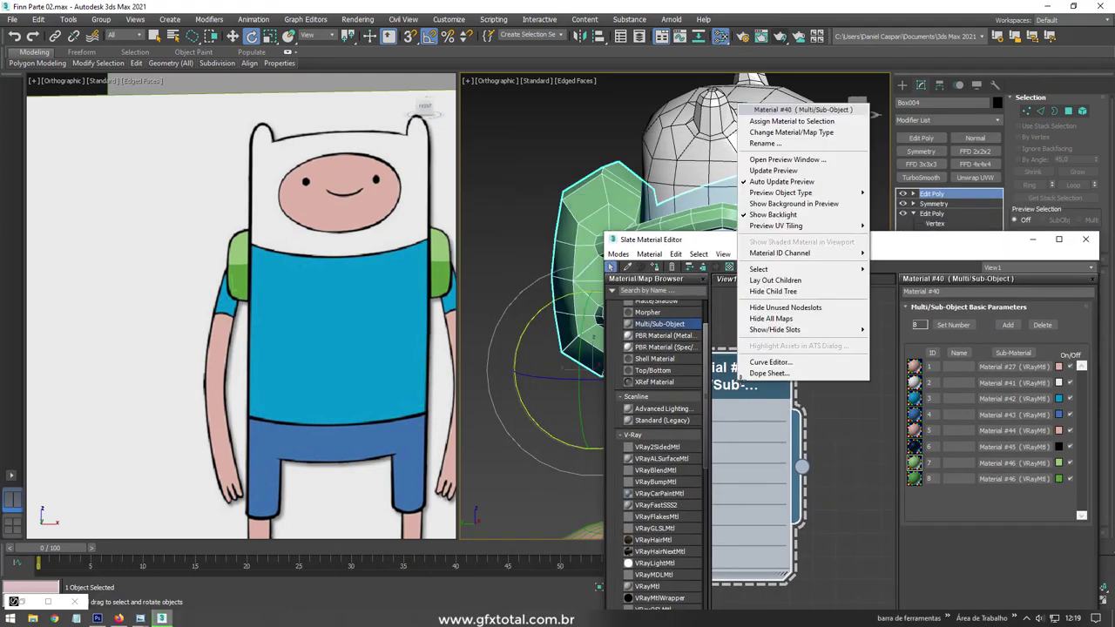
click(791, 121)
- Browse the node graph to review the Falloff maps and sub-material slots 1–8
drag(768, 246, 192, 165)
scroll(578, 277, up, 1)
scroll(174, 392, down, 2)
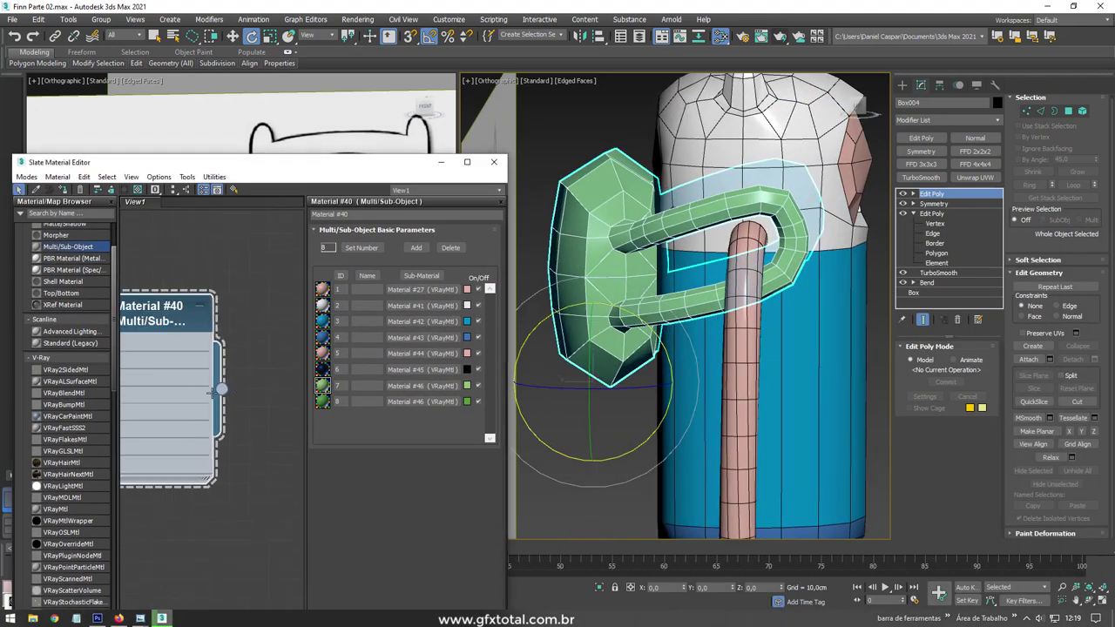
scroll(175, 392, down, 2)
scroll(174, 392, down, 2)
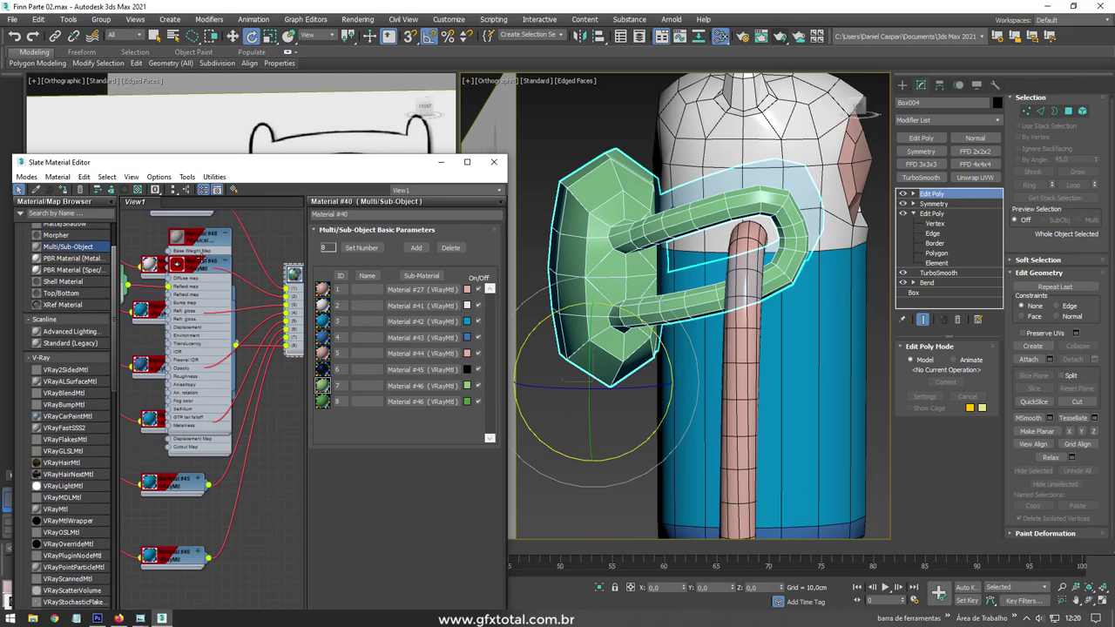
middle_drag(177, 263, 249, 207)
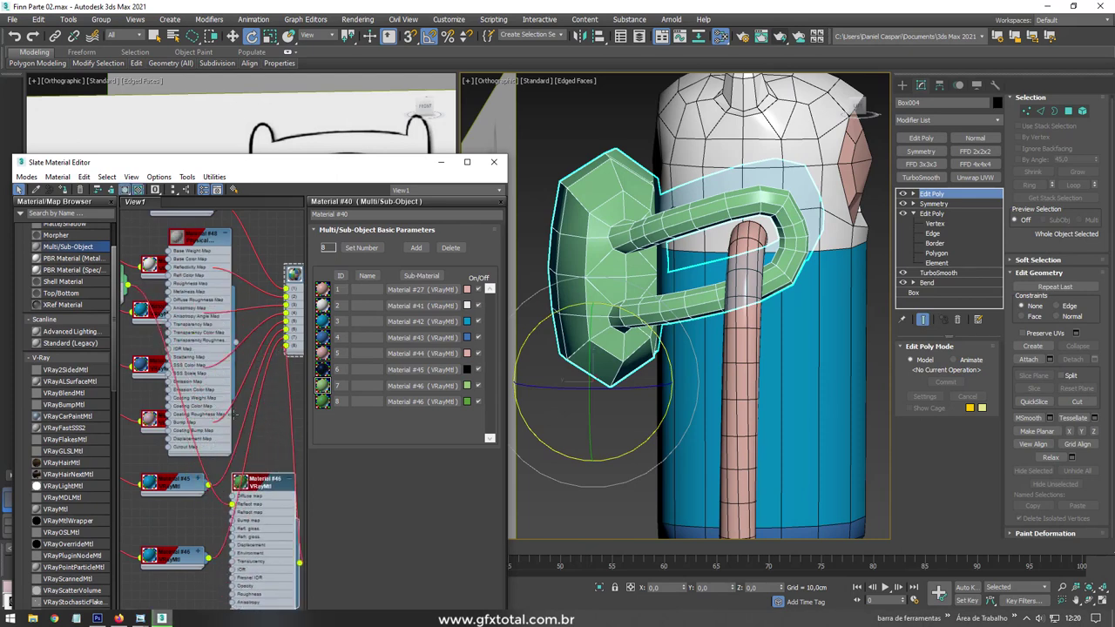
scroll(213, 306, down, 2)
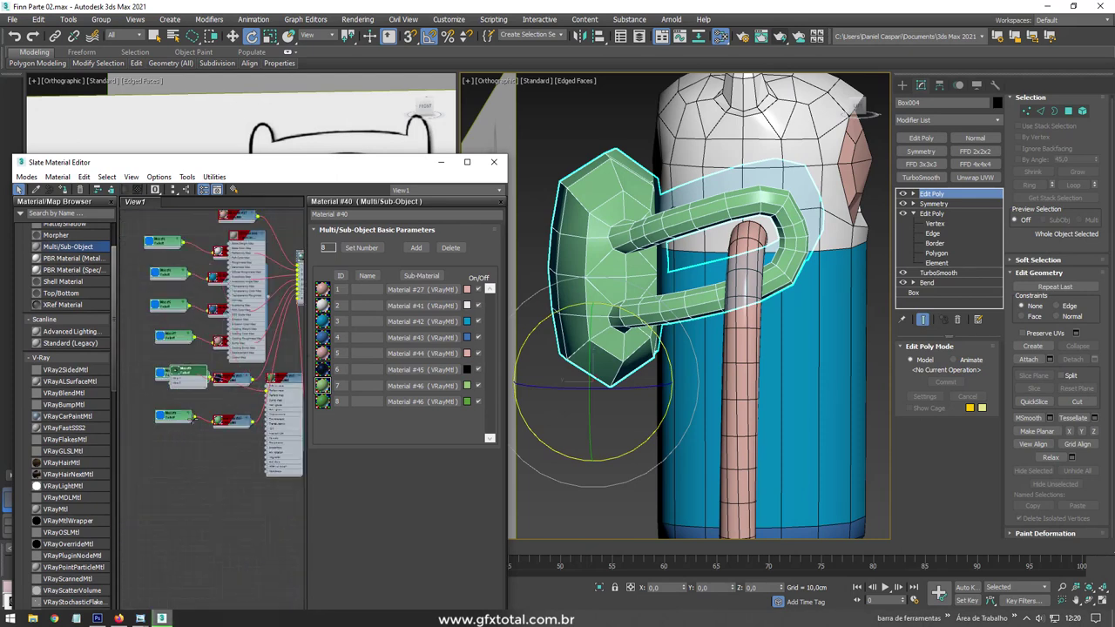
scroll(195, 471, up, 2)
scroll(195, 470, up, 1)
middle_drag(245, 305, 239, 348)
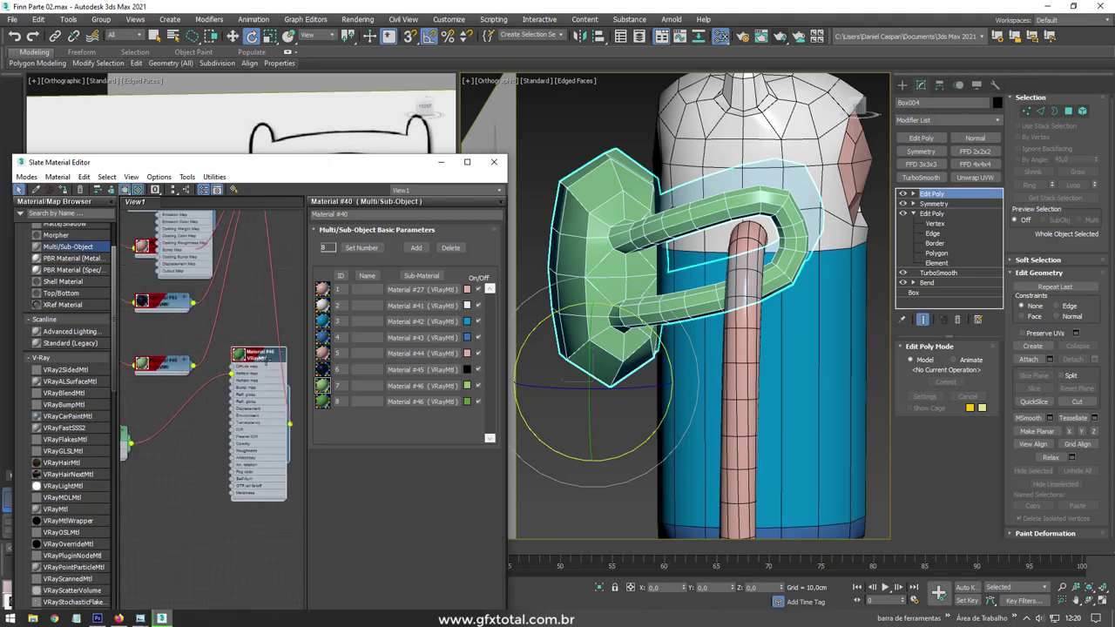
scroll(236, 344, up, 2)
scroll(235, 340, up, 2)
scroll(235, 339, up, 1)
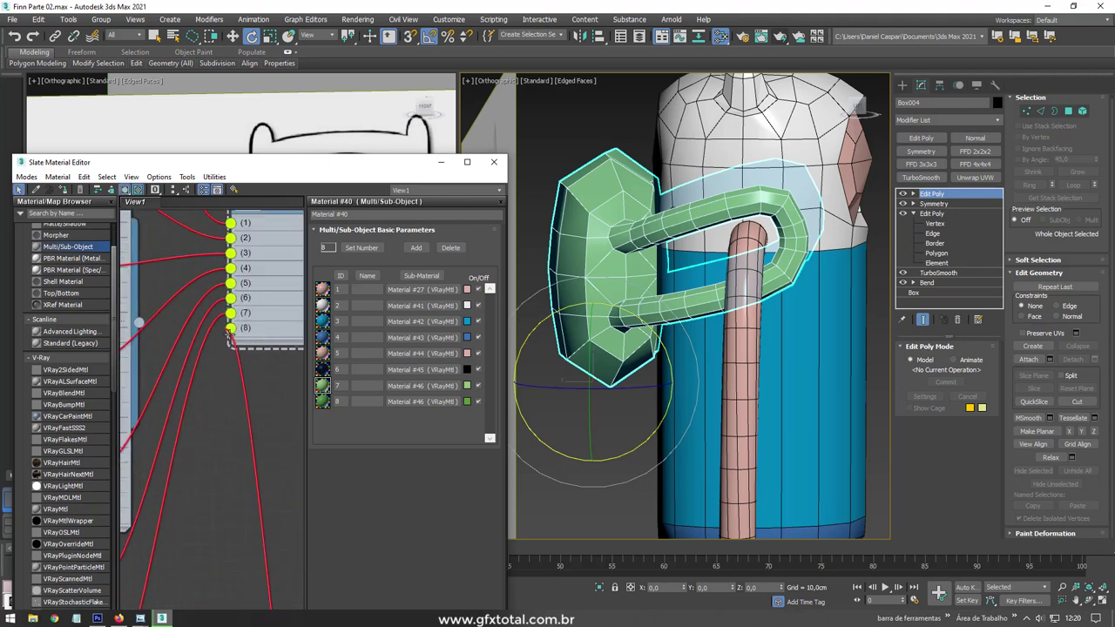
scroll(236, 339, up, 1)
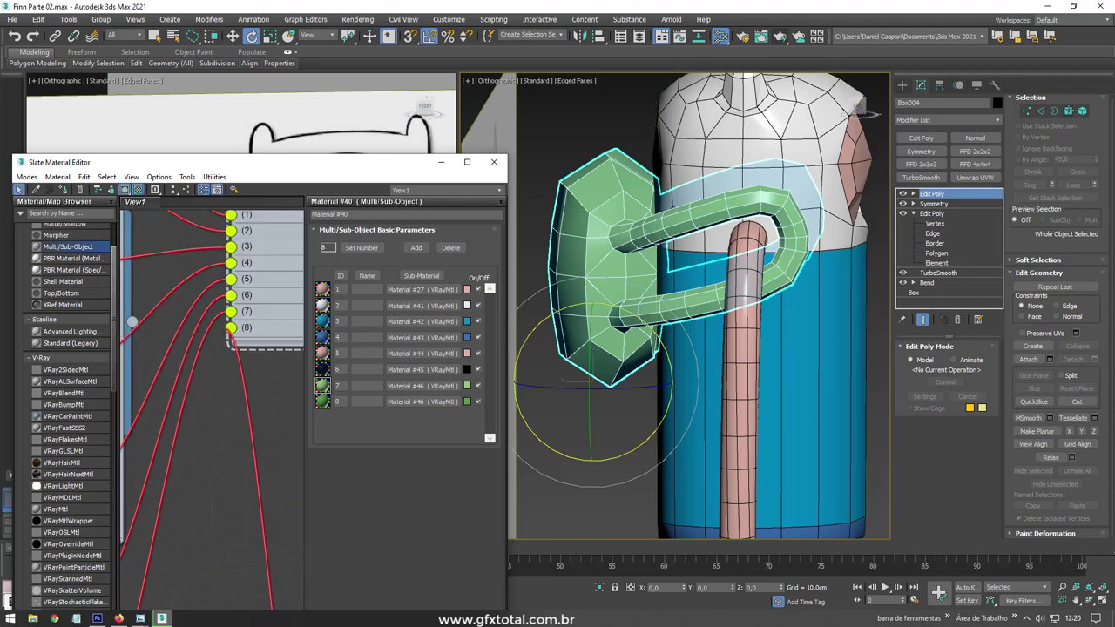
- Check the backpack's Polygon level in Edit Poly, then exit it
click(1068, 111)
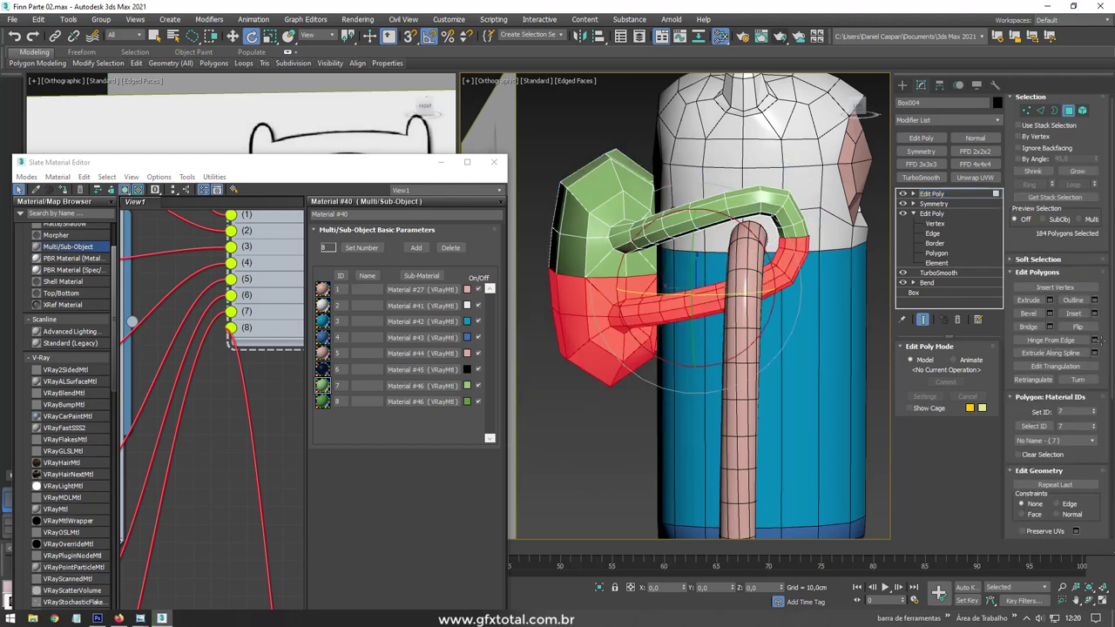
scroll(1099, 341, down, 5)
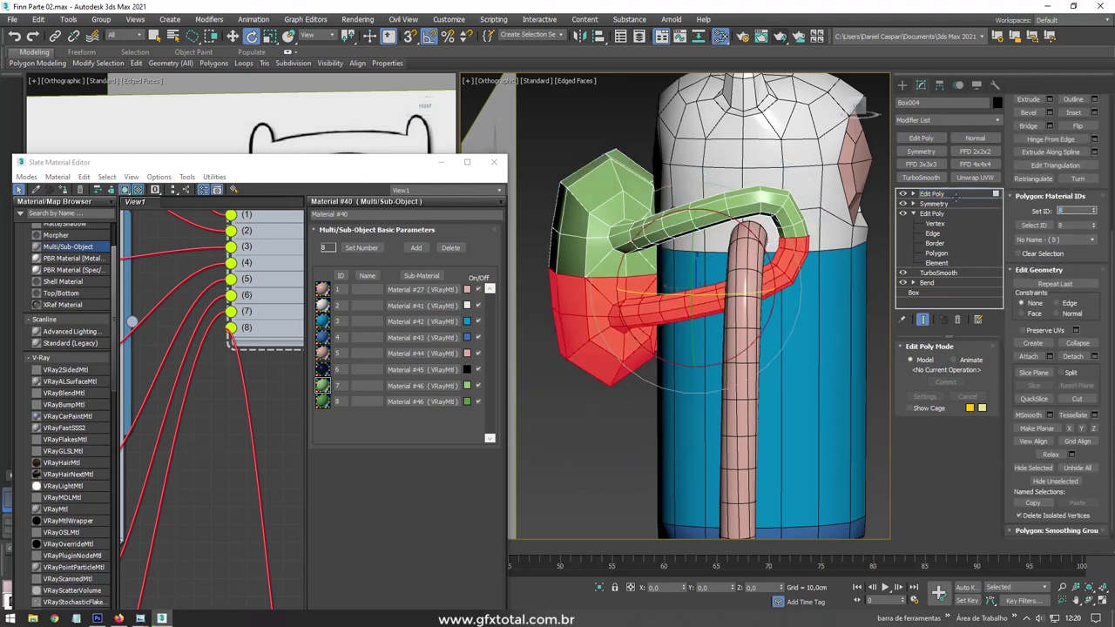
click(932, 193)
mouse_move(610, 331)
alt+middle_down()
mouse_move(688, 333)
mouse_move(529, 331)
mouse_move(530, 385)
mouse_move(711, 266)
alt+middle_up()
- Select the arm tube, disable Path Deform and Normal, and give its elements material ID 5
scroll(689, 334, down, 3)
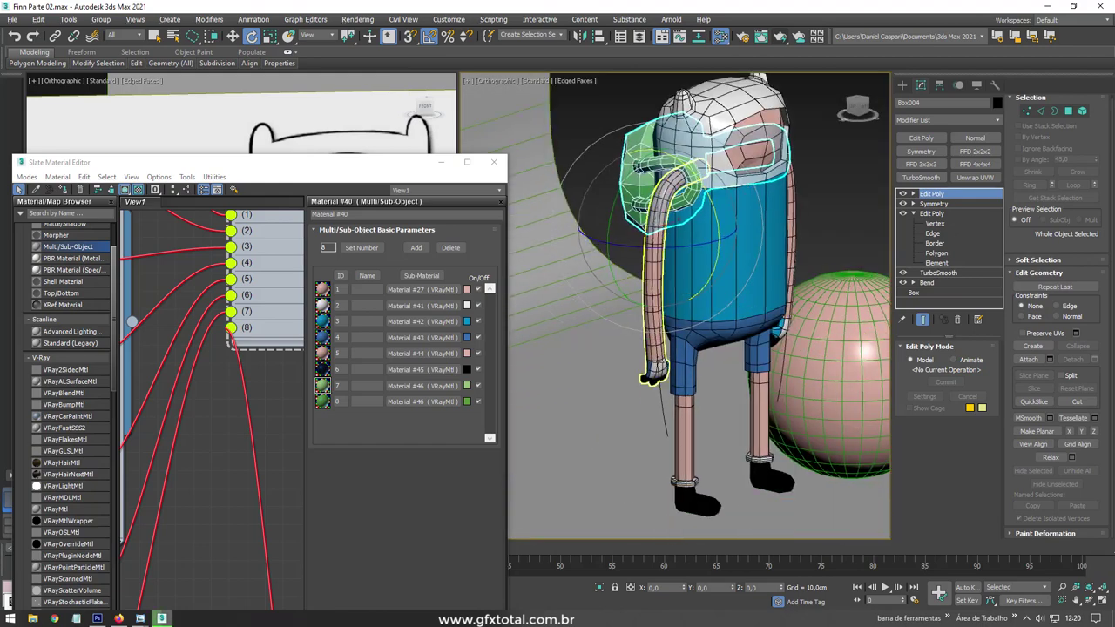
click(659, 359)
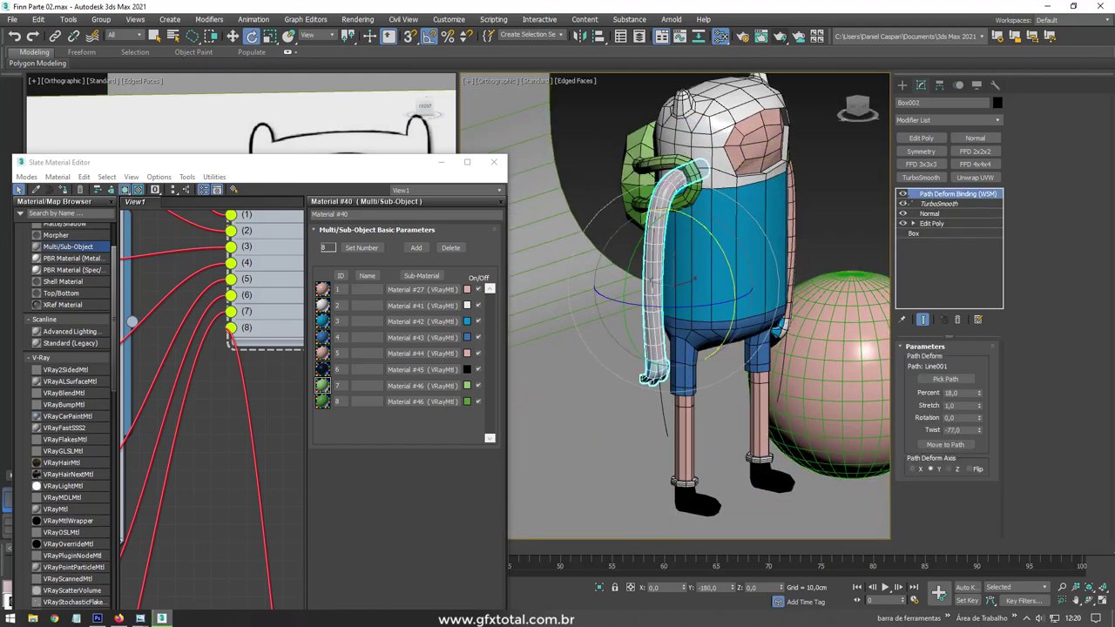
click(904, 194)
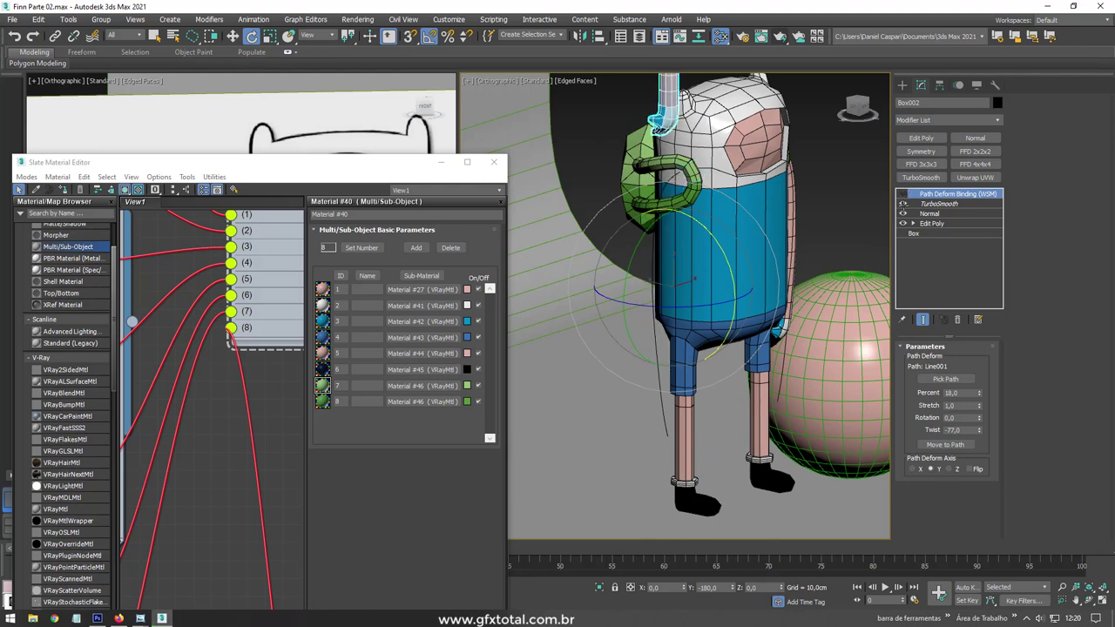
click(903, 213)
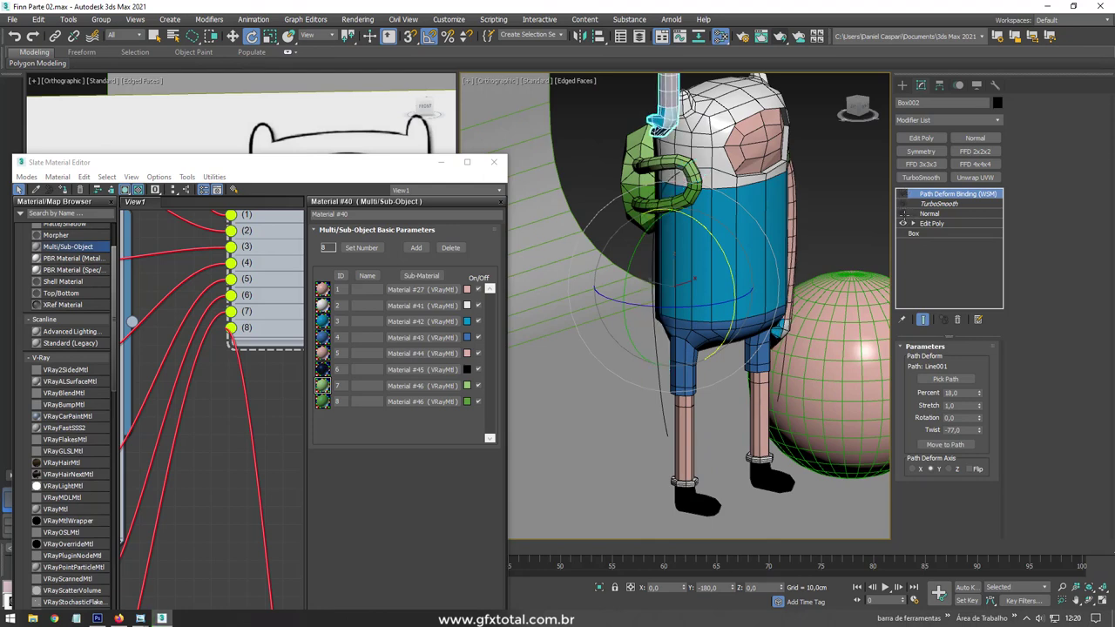
click(913, 223)
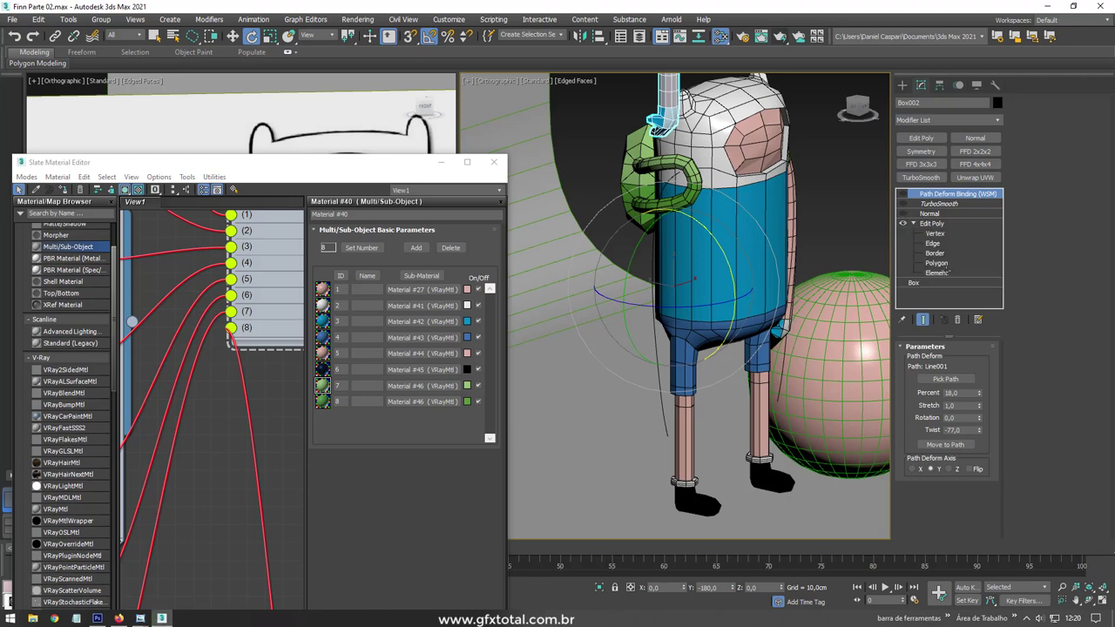
click(937, 273)
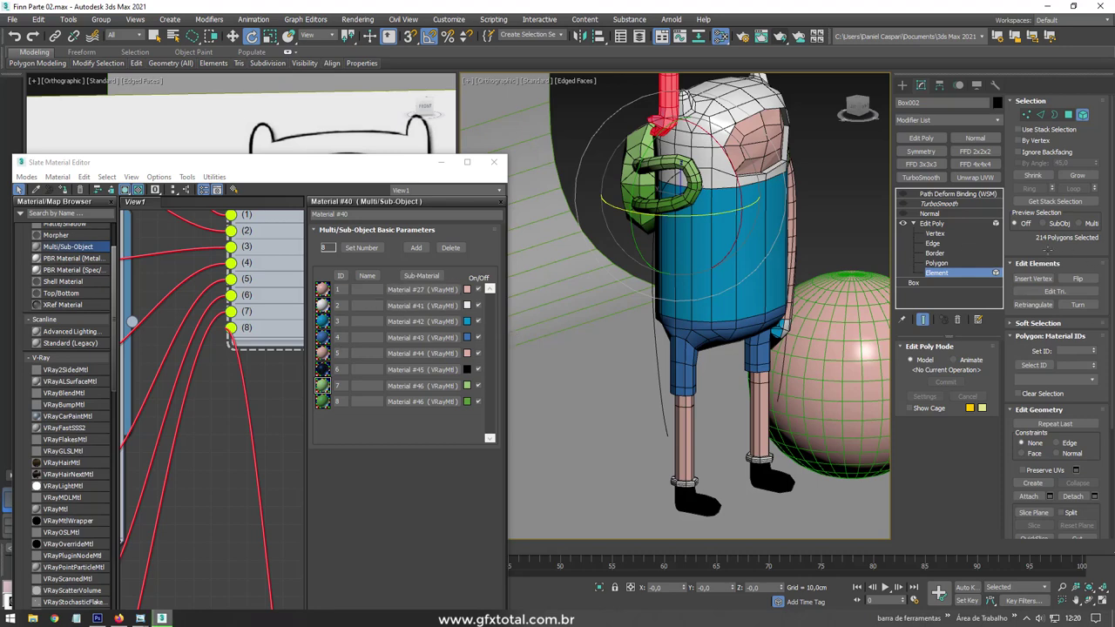
scroll(1048, 250, down, 3)
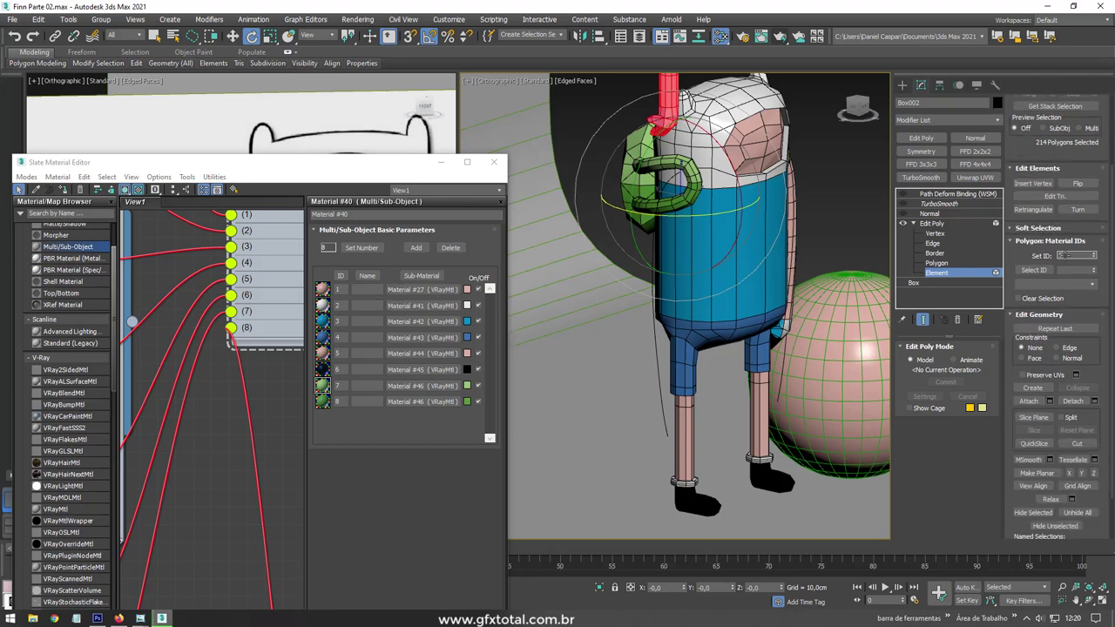
text(5)
key(Return)
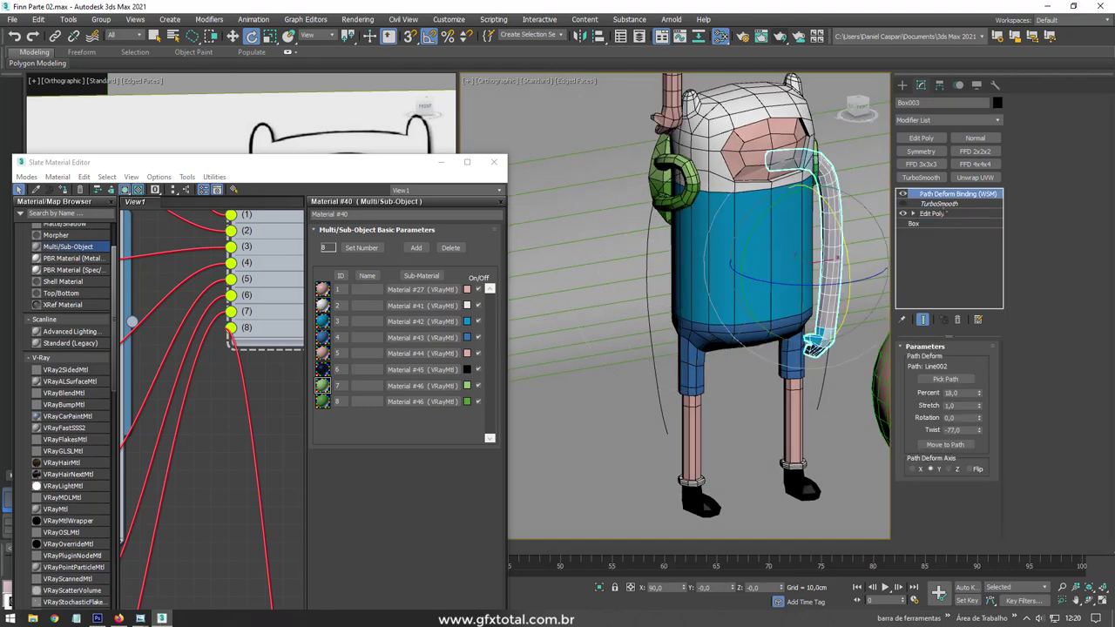
- Check the other arm's elements in Edit Poly and zoom in on the arm
click(934, 214)
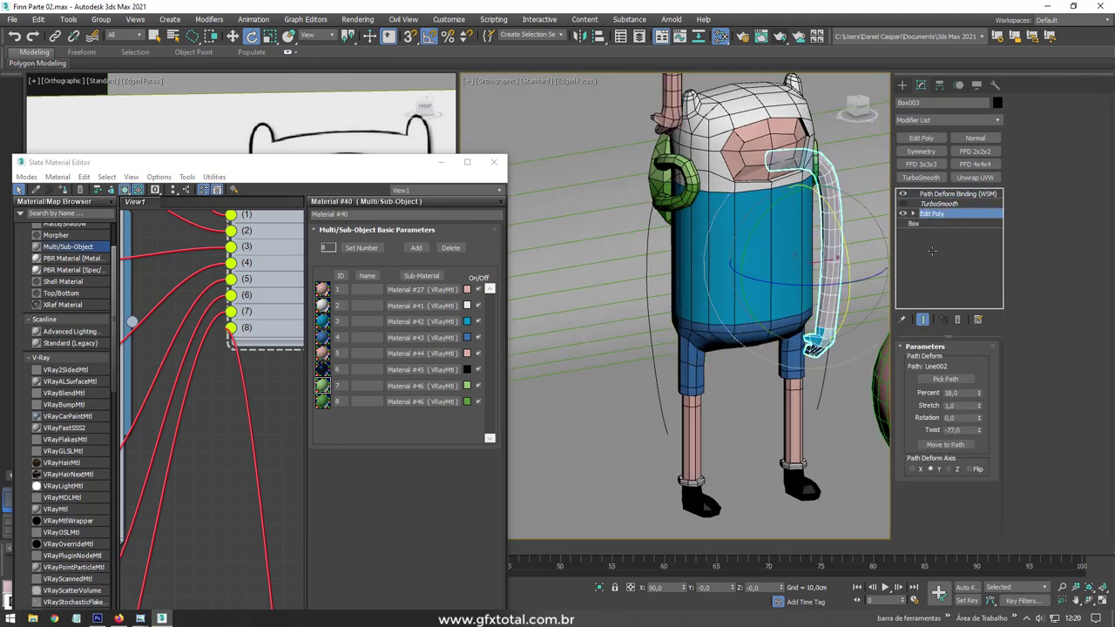
key(5)
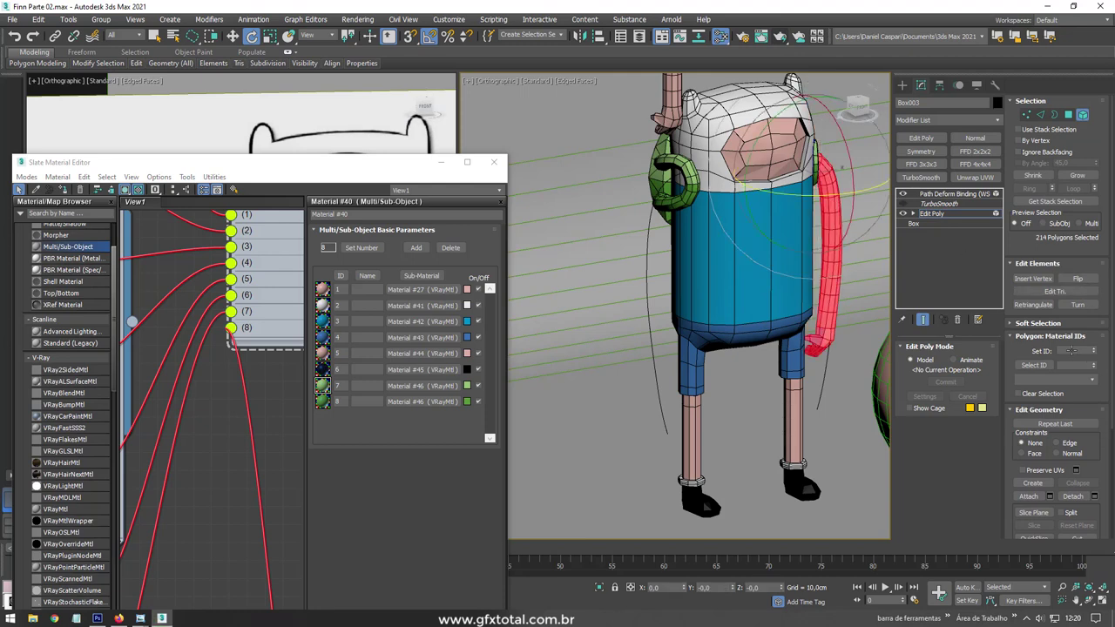
click(932, 213)
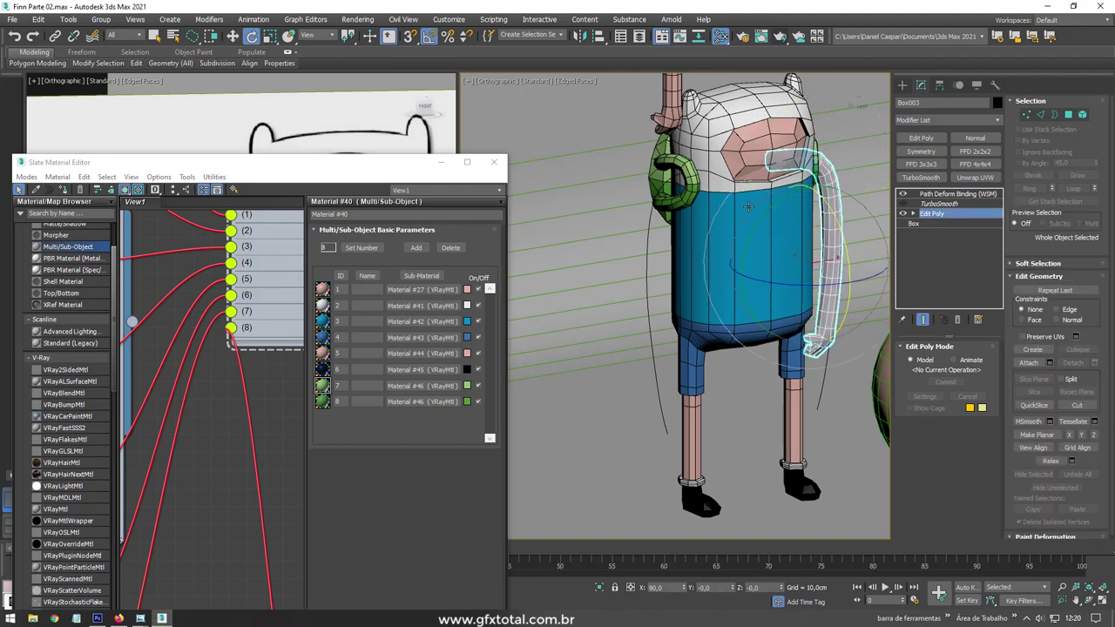
scroll(767, 261, up, 3)
mouse_move(767, 261)
alt+middle_down()
mouse_move(797, 250)
mouse_move(771, 255)
alt+middle_up()
scroll(797, 250, up, 3)
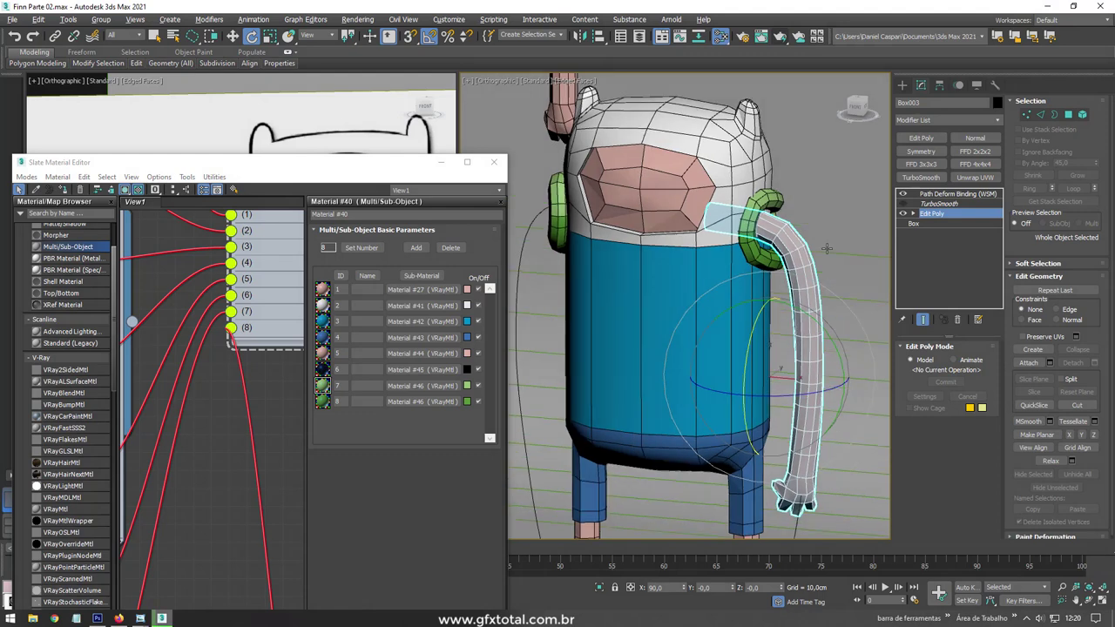
- Select the band of 30 polygons at the arm's end and set their material ID to 3
key(4)
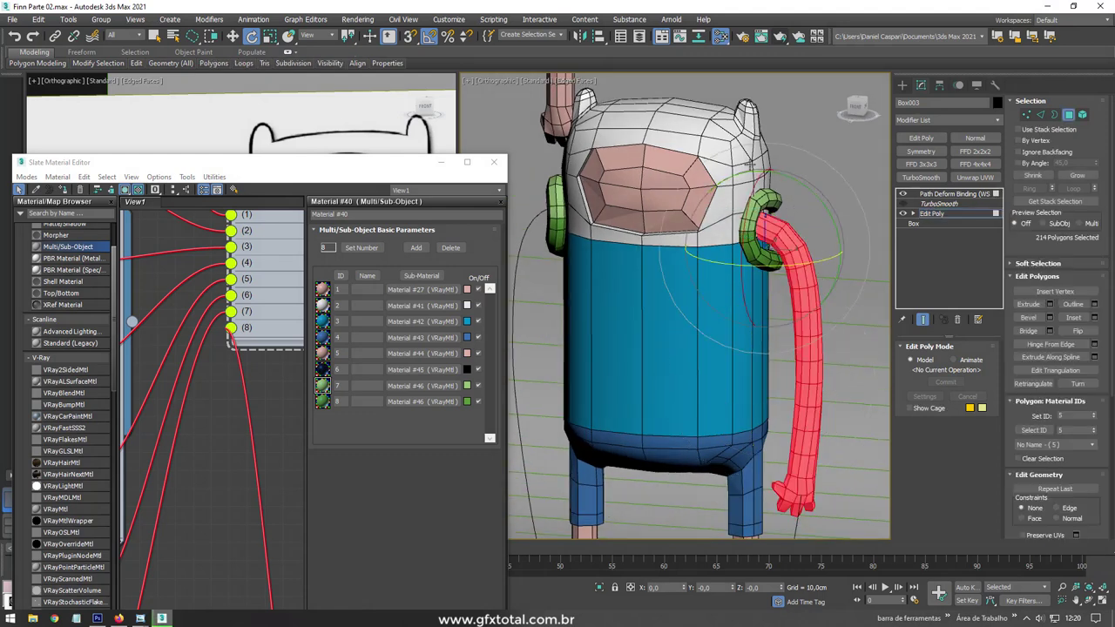
click(832, 248)
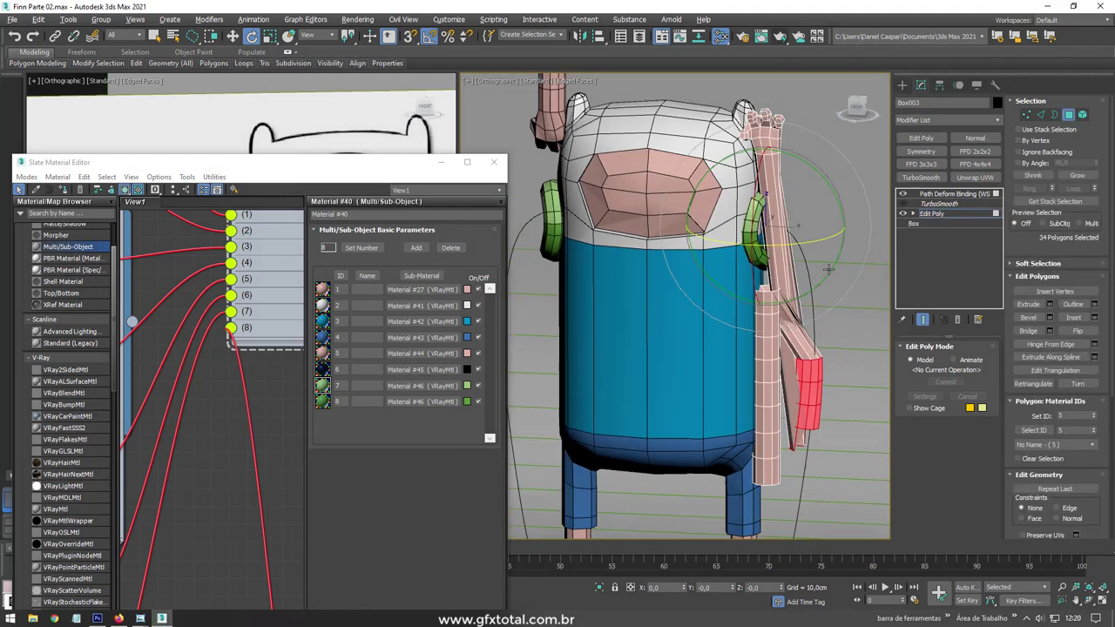
click(923, 194)
click(903, 193)
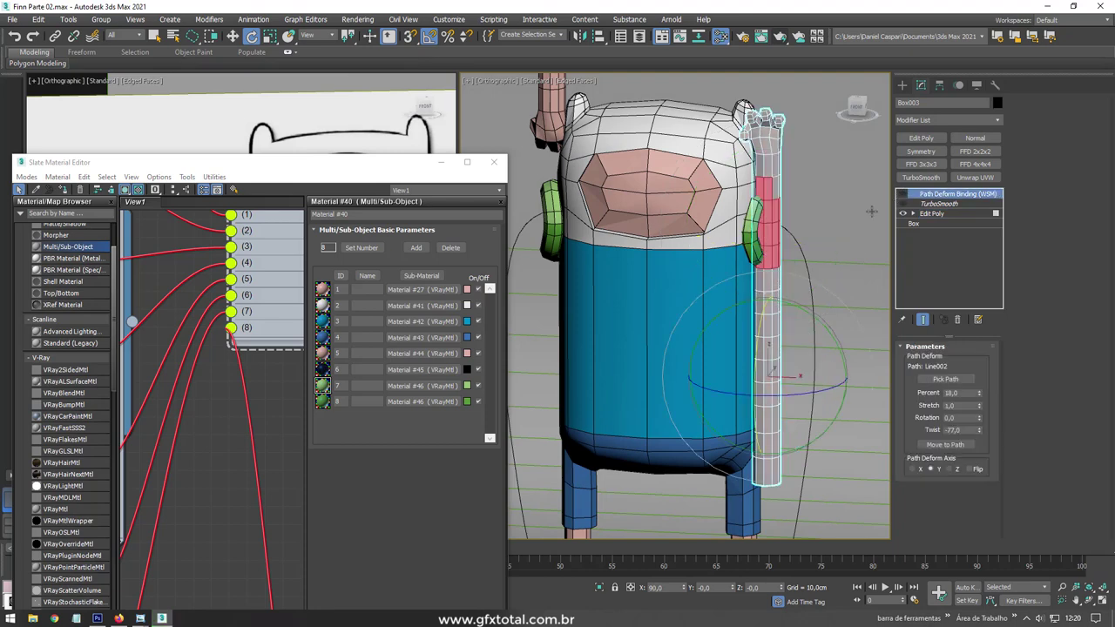
middle_drag(819, 440, 814, 344)
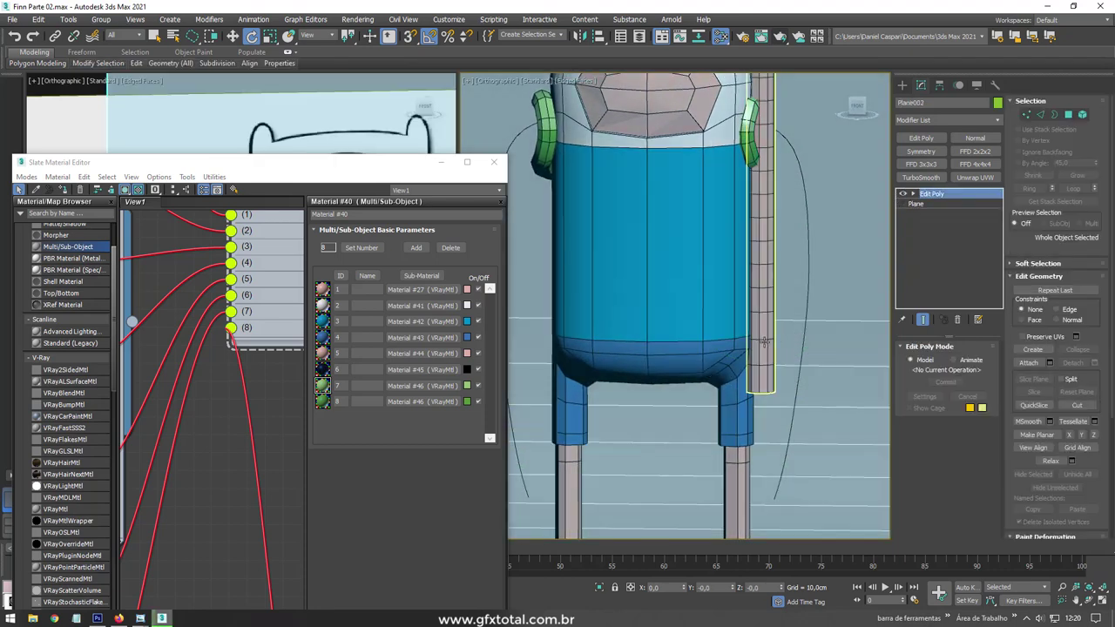
click(949, 193)
click(910, 214)
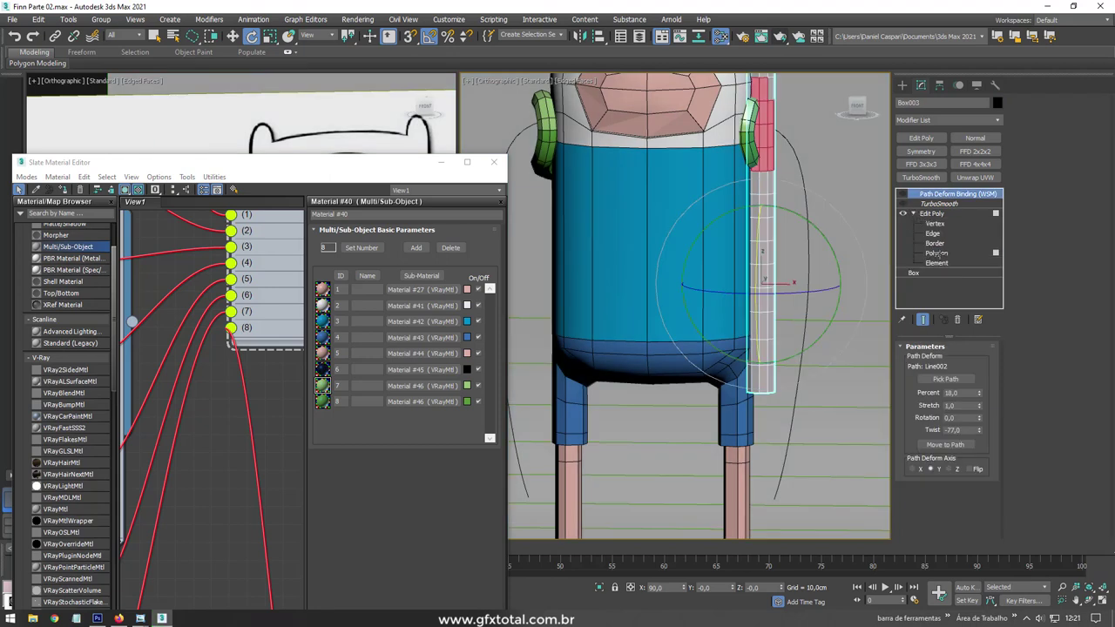
click(937, 253)
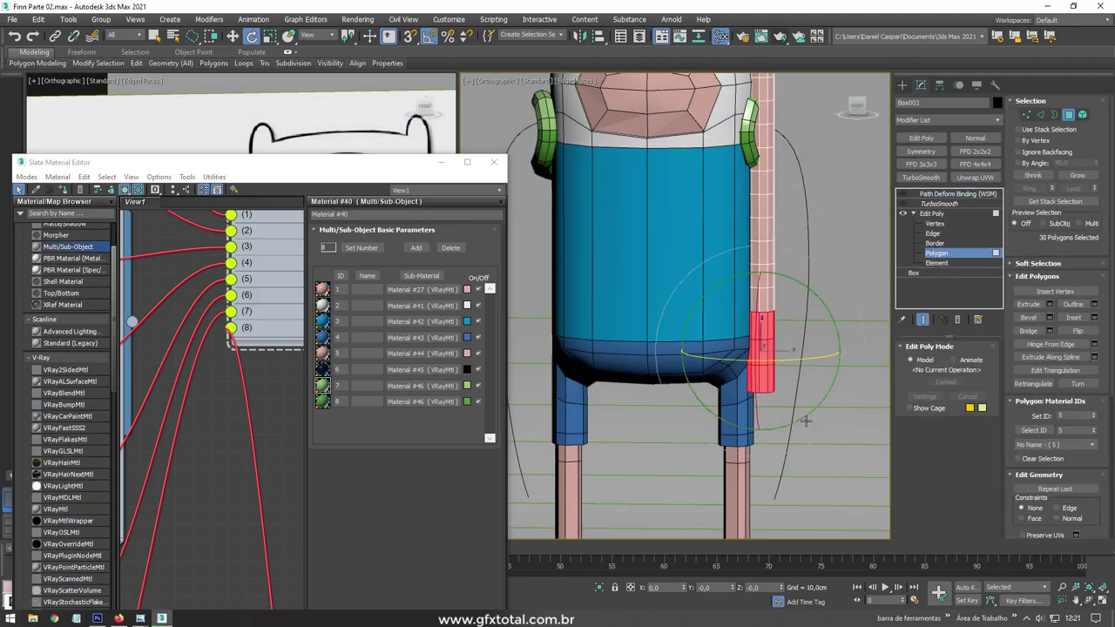
alt+middle_drag(806, 421, 749, 392)
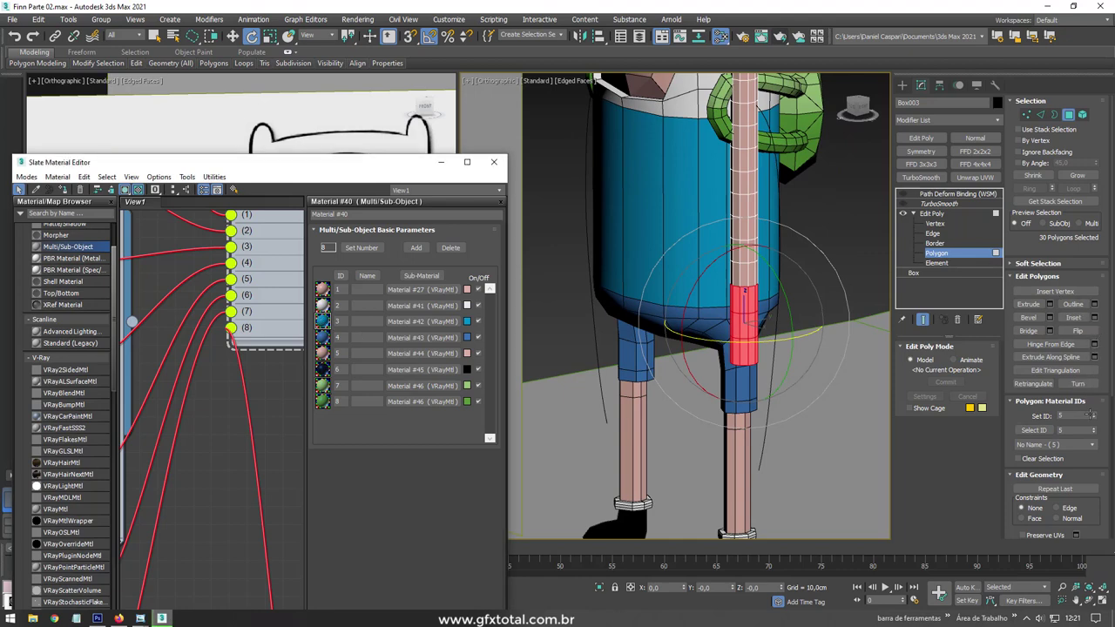
click(1073, 415)
click(931, 213)
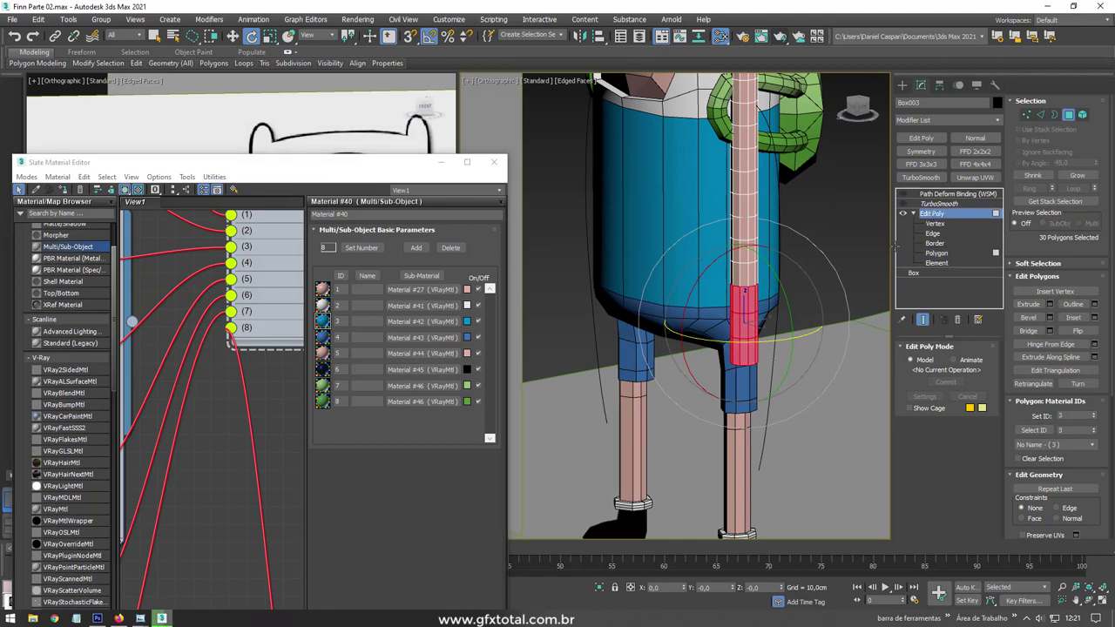
alt+middle_drag(829, 351, 844, 318)
- Select the tall arm Box002 and pick its polygons in Polygon mode
scroll(843, 319, down, 3)
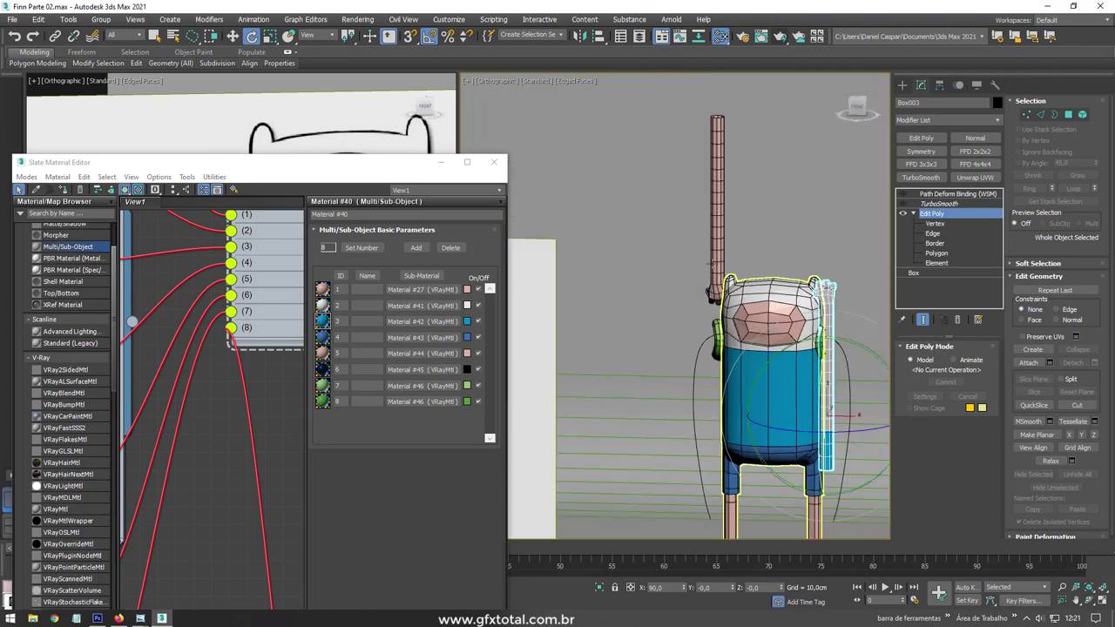
click(957, 194)
click(932, 263)
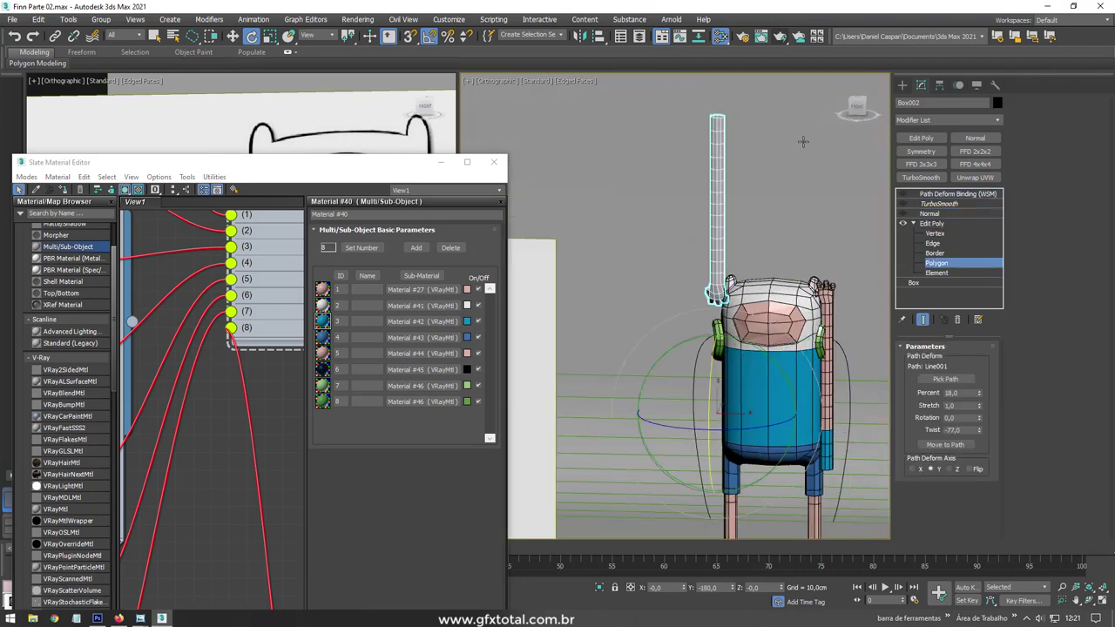
drag(707, 153, 783, 186)
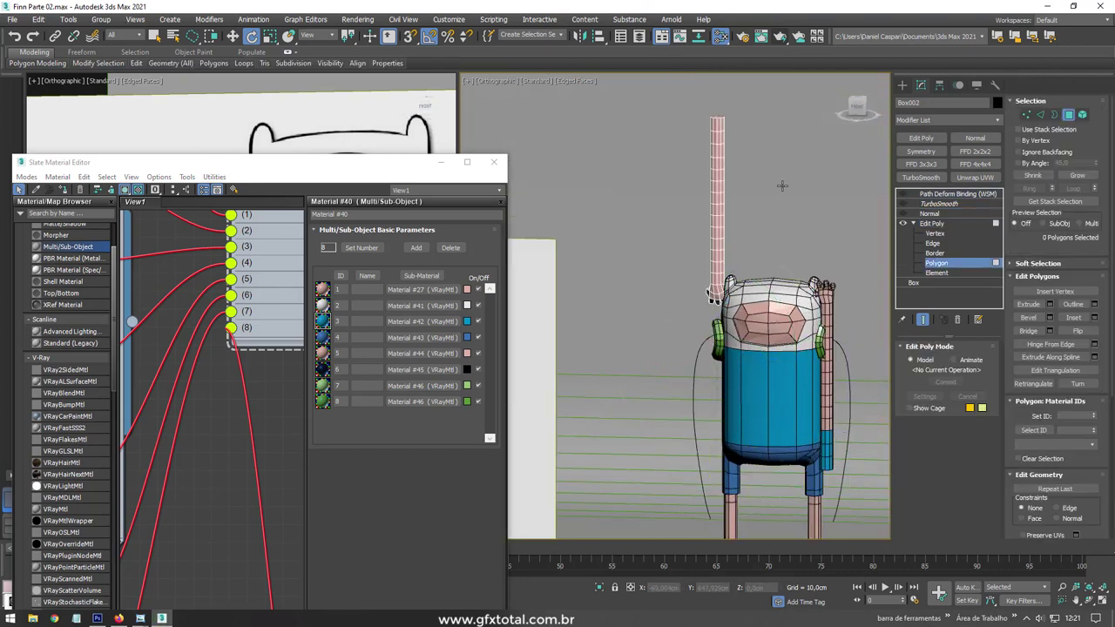
middle_drag(853, 262, 763, 255)
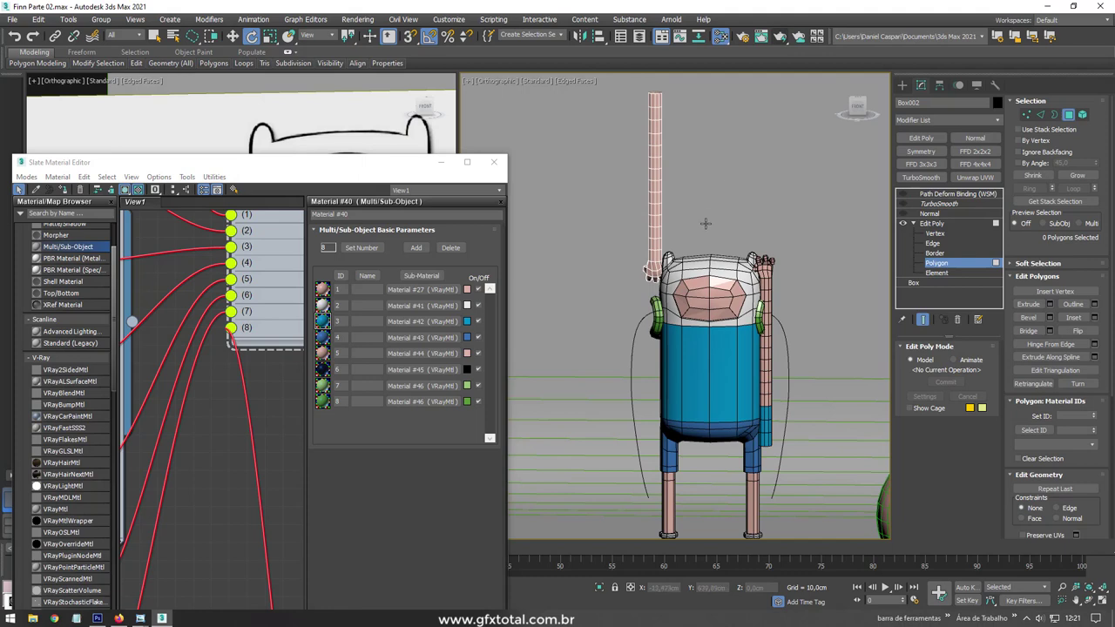
key(ctrl+z)
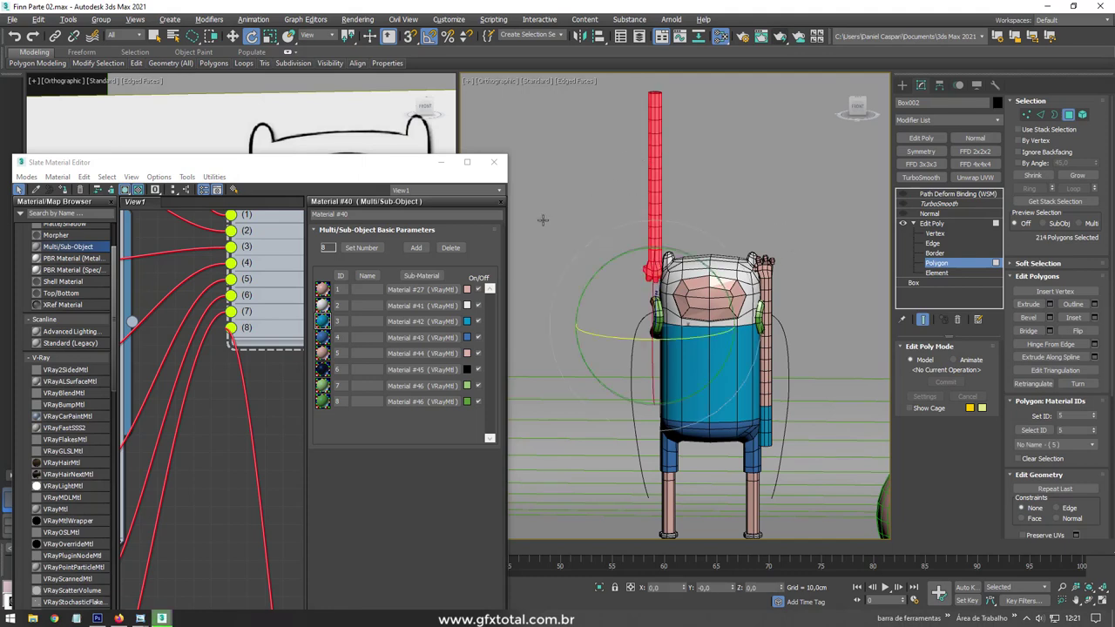
alt+middle_drag(542, 219, 610, 226)
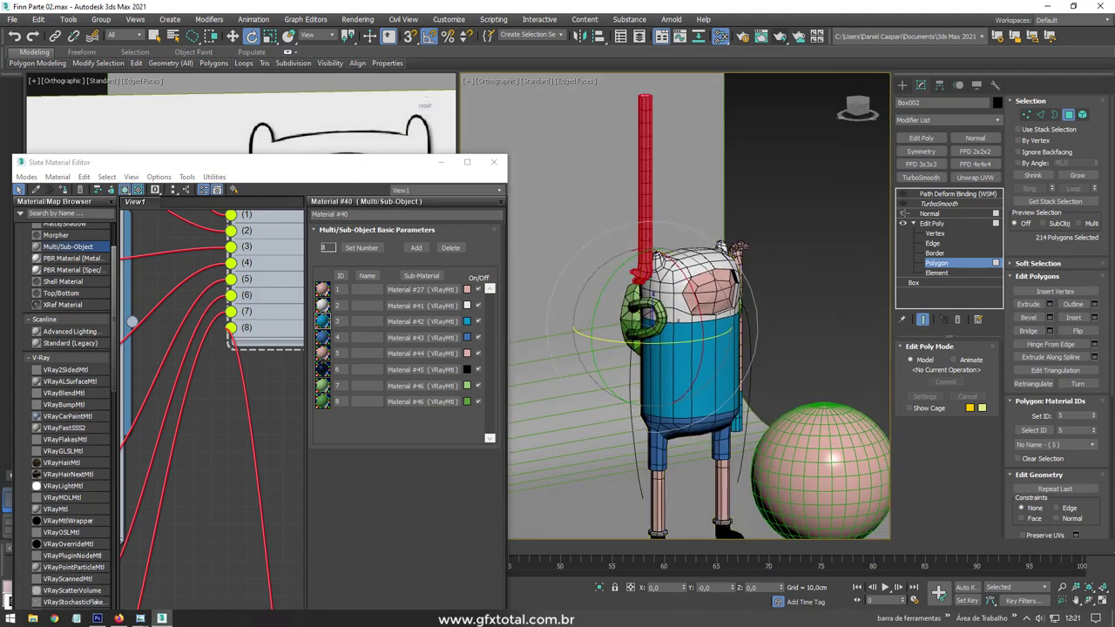
scroll(668, 169, up, 2)
scroll(697, 244, up, 2)
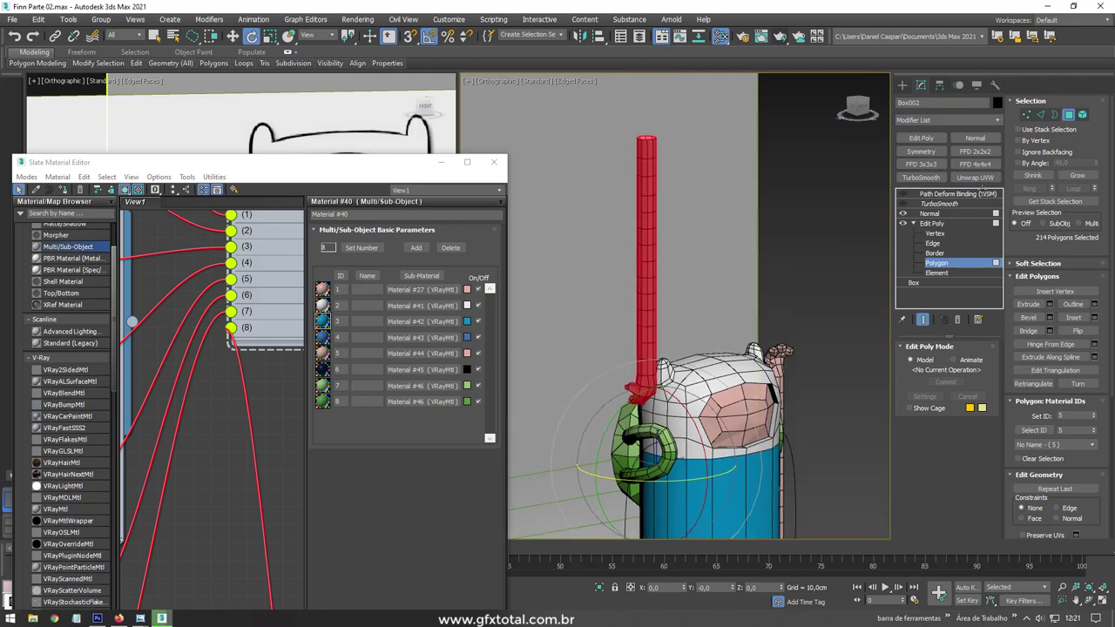
- Give Box002's top polygons material ID 3 and exit polygon editing
key(3)
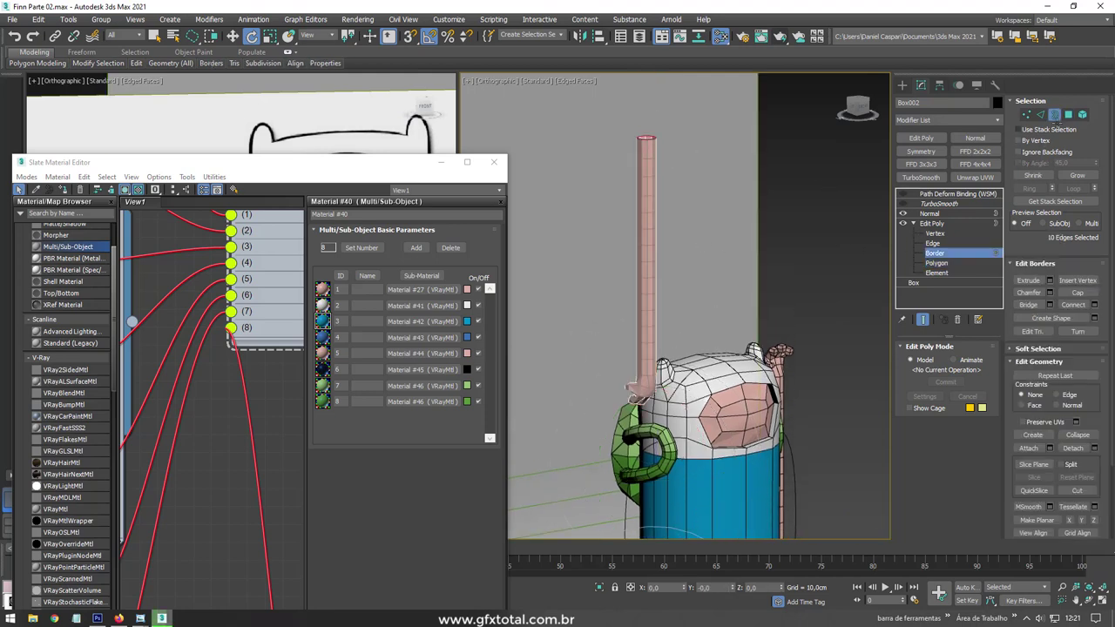
click(1068, 114)
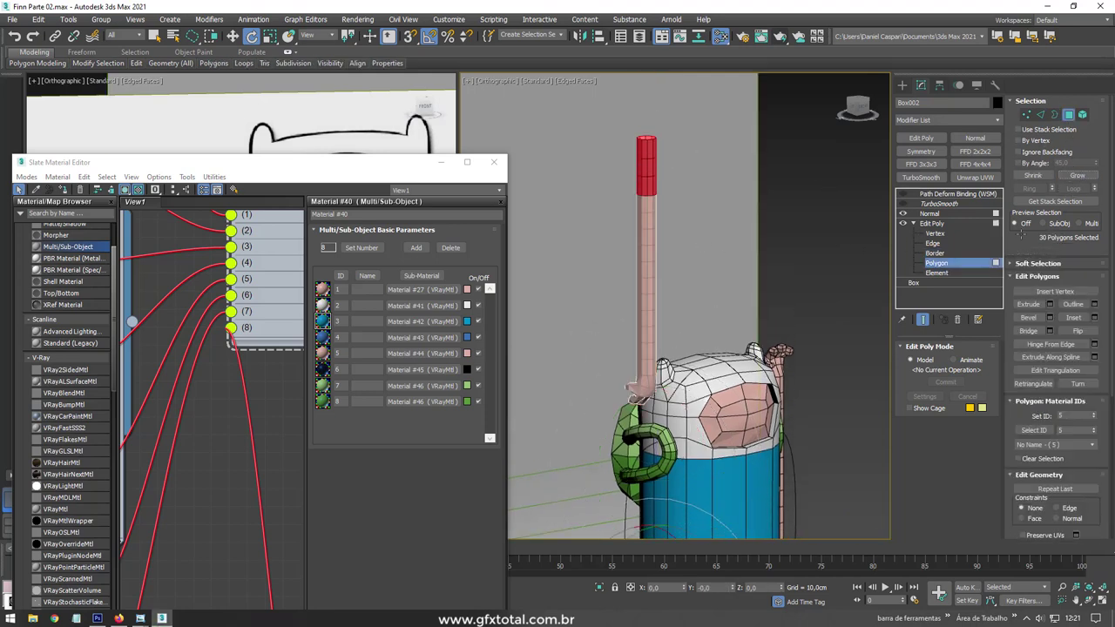
scroll(1093, 349, down, 2)
scroll(1080, 354, down, 2)
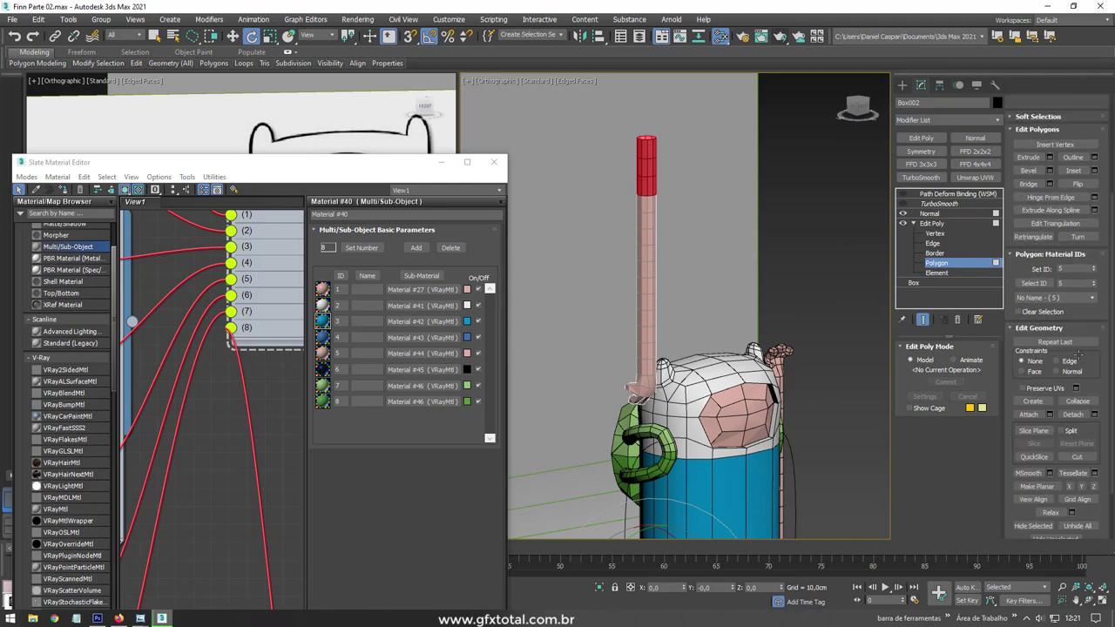
text(3)
key(Return)
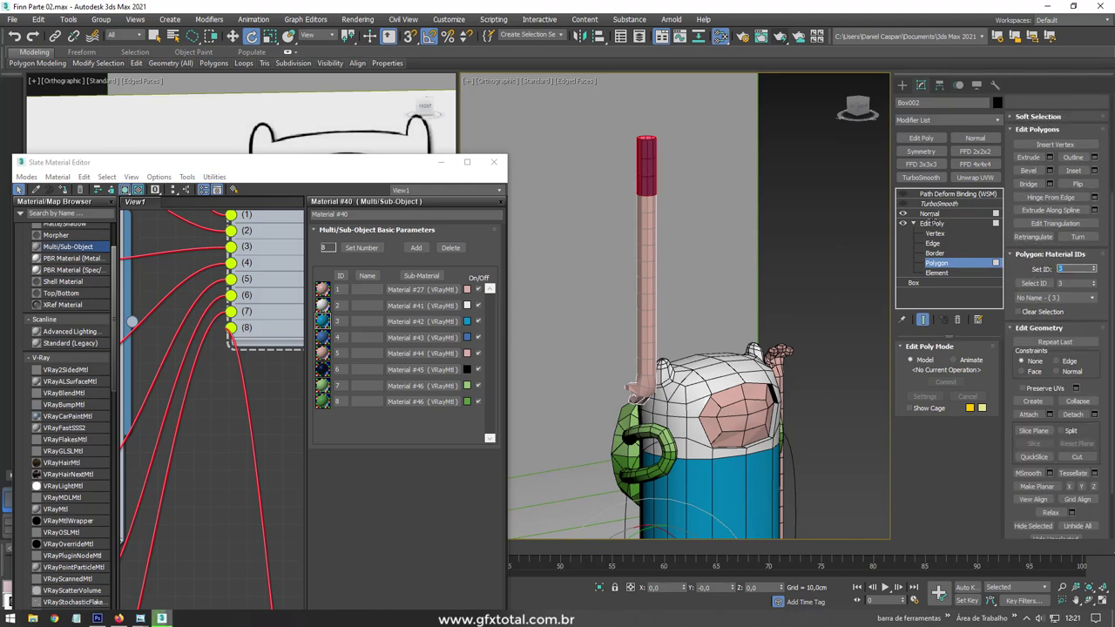
click(931, 223)
- Delete TurboSmooth from Box002's stack, then select Box003 and its TurboSmooth modifier
click(929, 213)
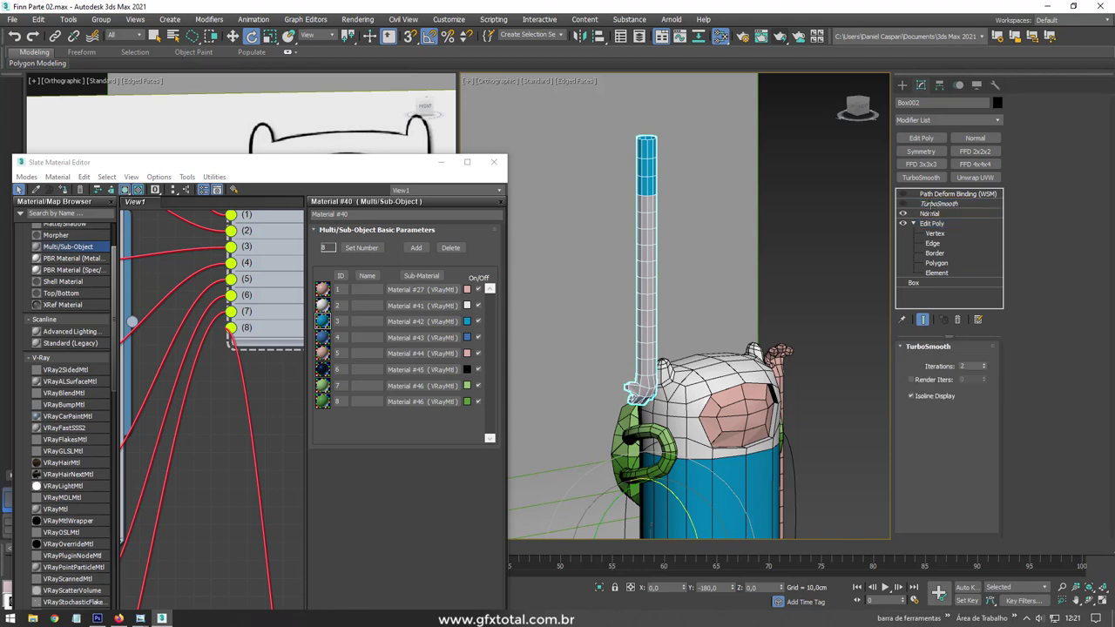
click(931, 203)
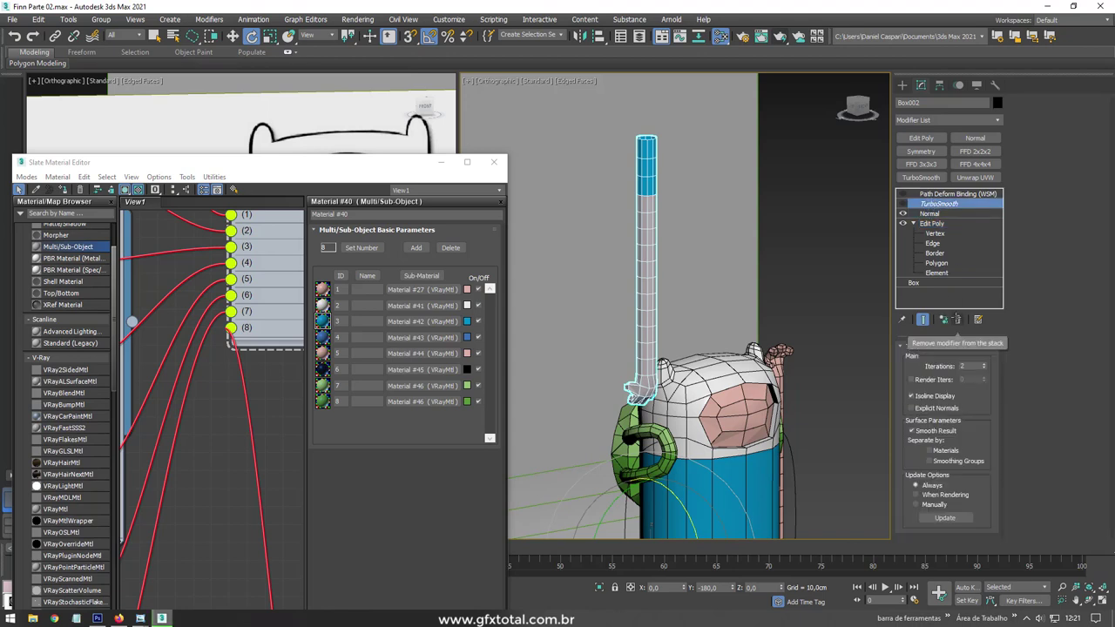
click(957, 319)
click(957, 193)
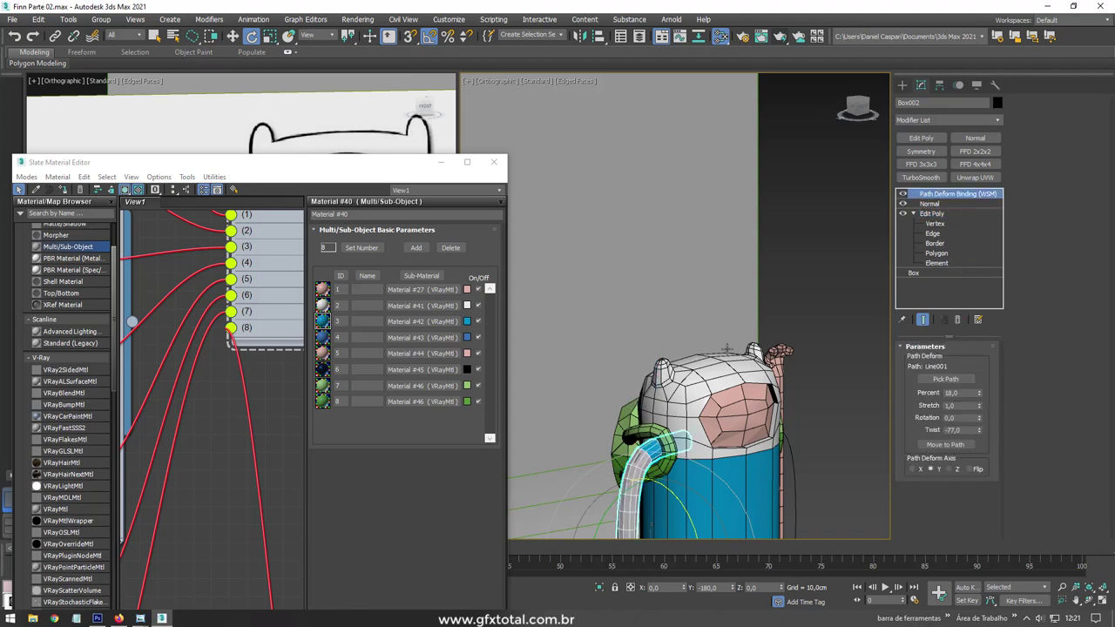
mouse_move(697, 392)
alt+middle_down()
mouse_move(669, 390)
mouse_move(697, 392)
alt+middle_up()
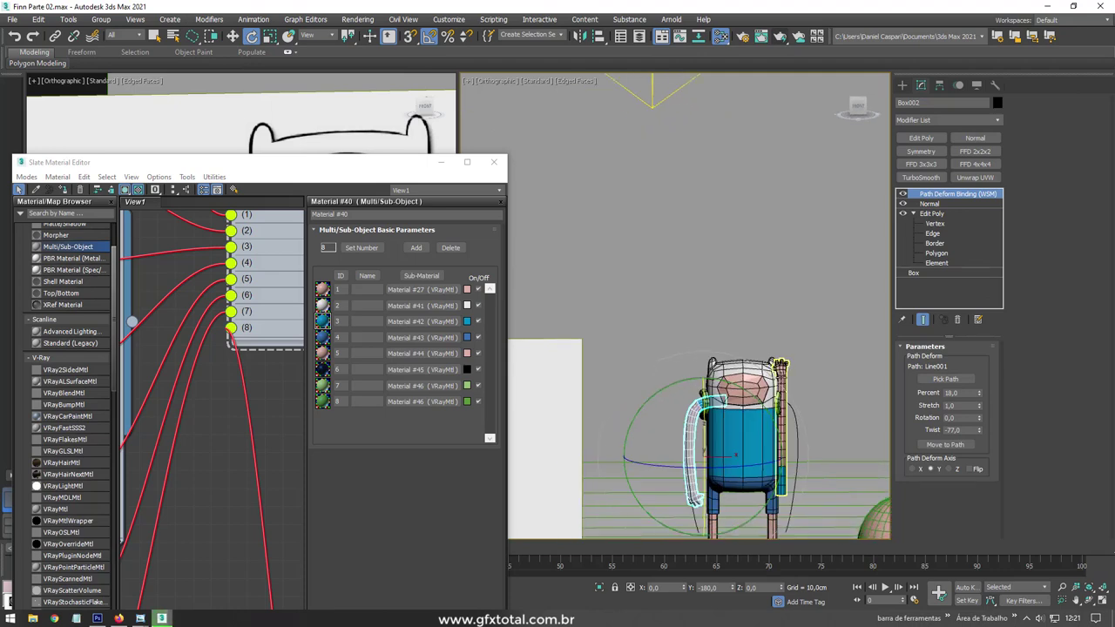
click(778, 377)
click(938, 203)
- Give the first arm's grown polygon selection material ID 3, then return to its Path Deform Binding
click(957, 318)
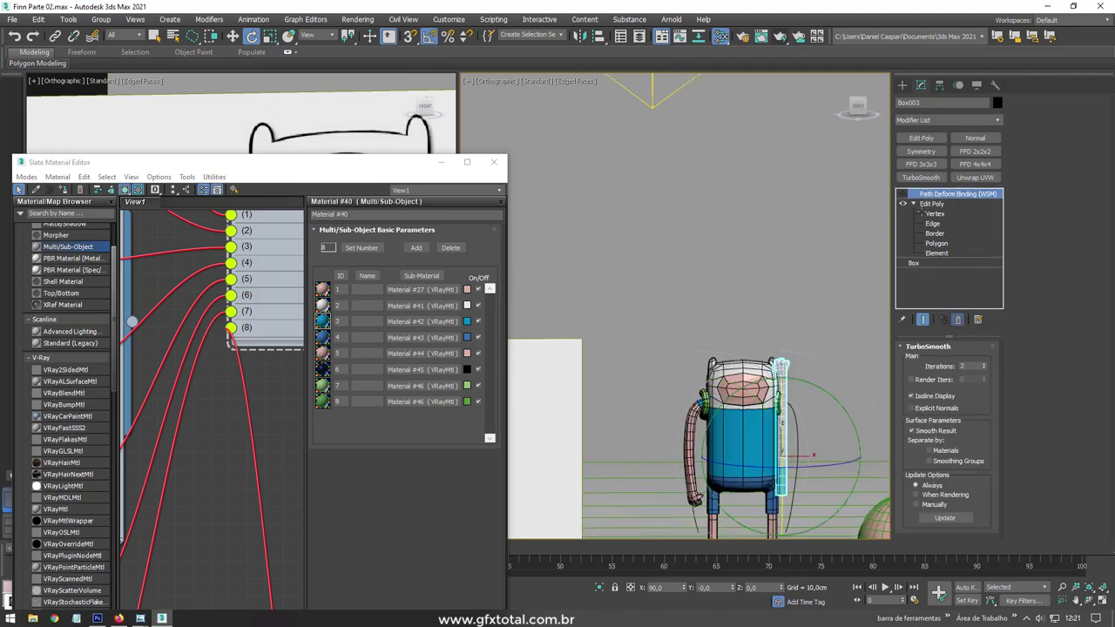
scroll(801, 396, up, 2)
alt+middle_drag(801, 397, 784, 397)
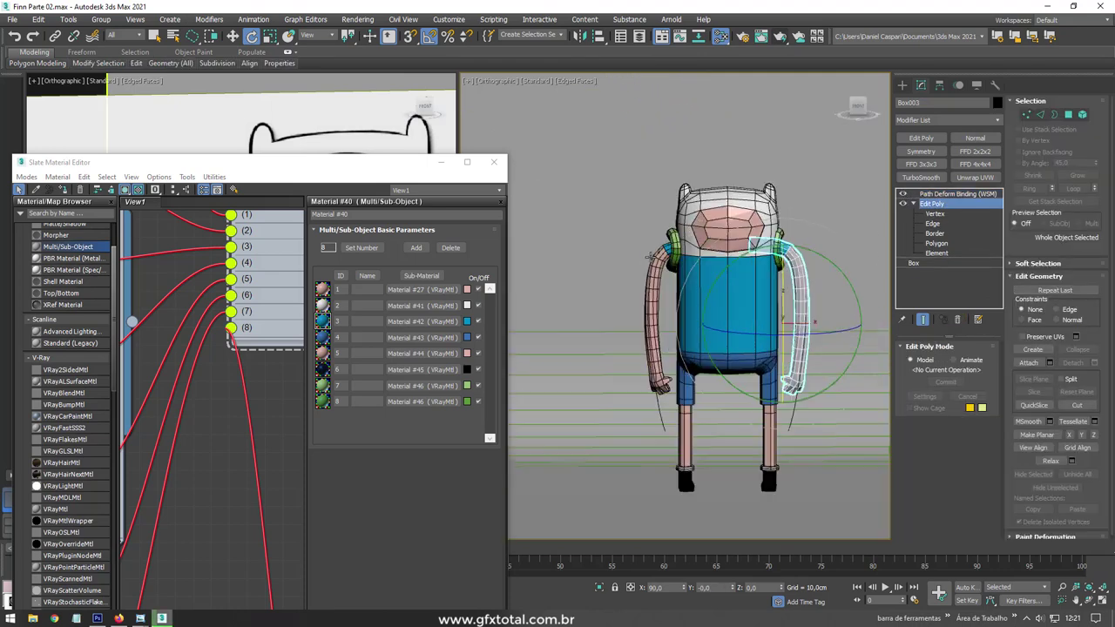
scroll(784, 396, up, 5)
mouse_move(667, 259)
alt+middle_down()
mouse_move(800, 266)
mouse_move(775, 265)
mouse_move(790, 285)
mouse_move(779, 288)
mouse_move(710, 265)
alt+middle_up()
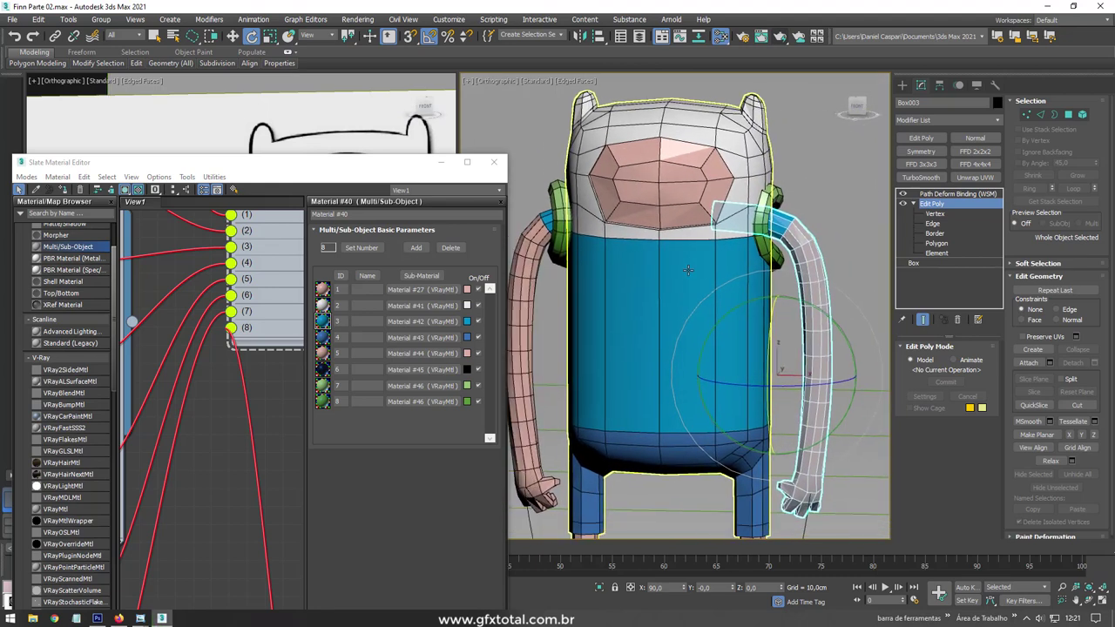
click(936, 243)
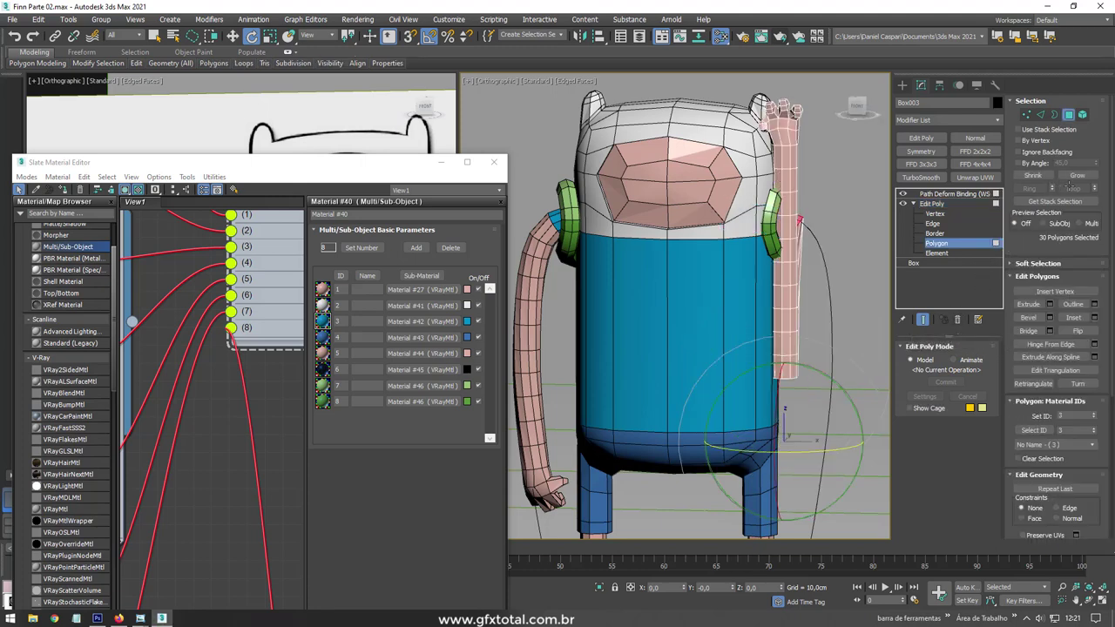
click(1032, 175)
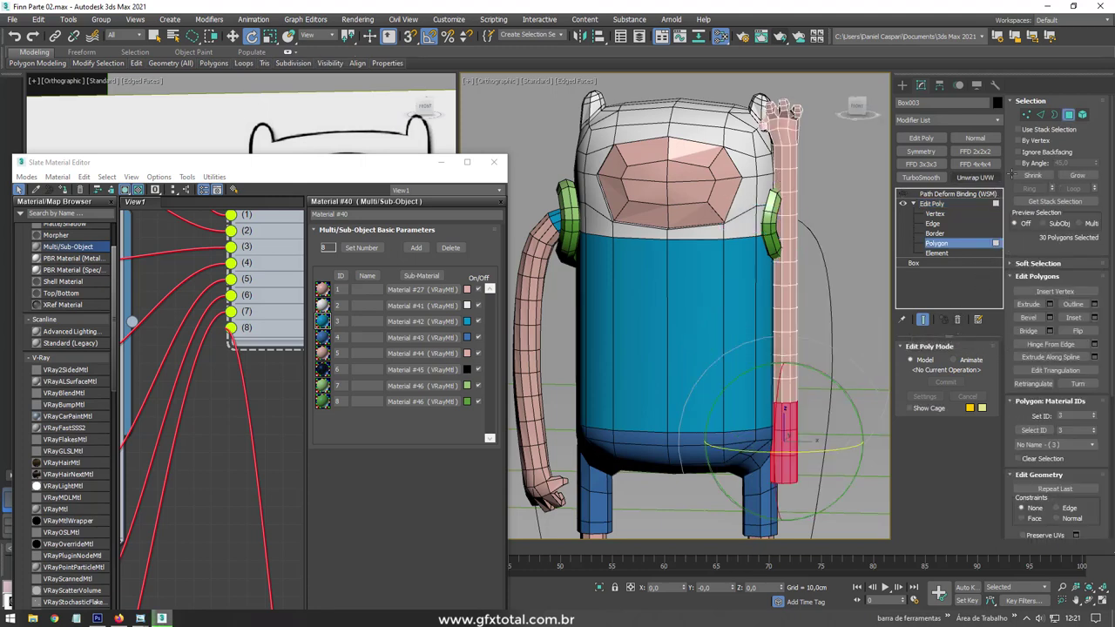
click(1078, 176)
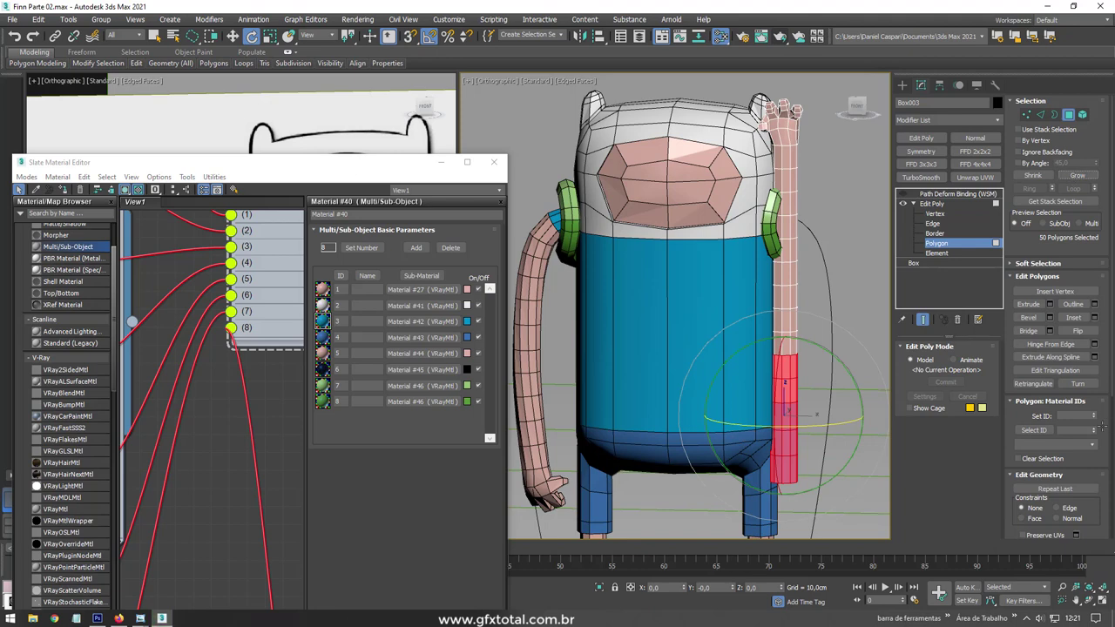
text(3)
key(Return)
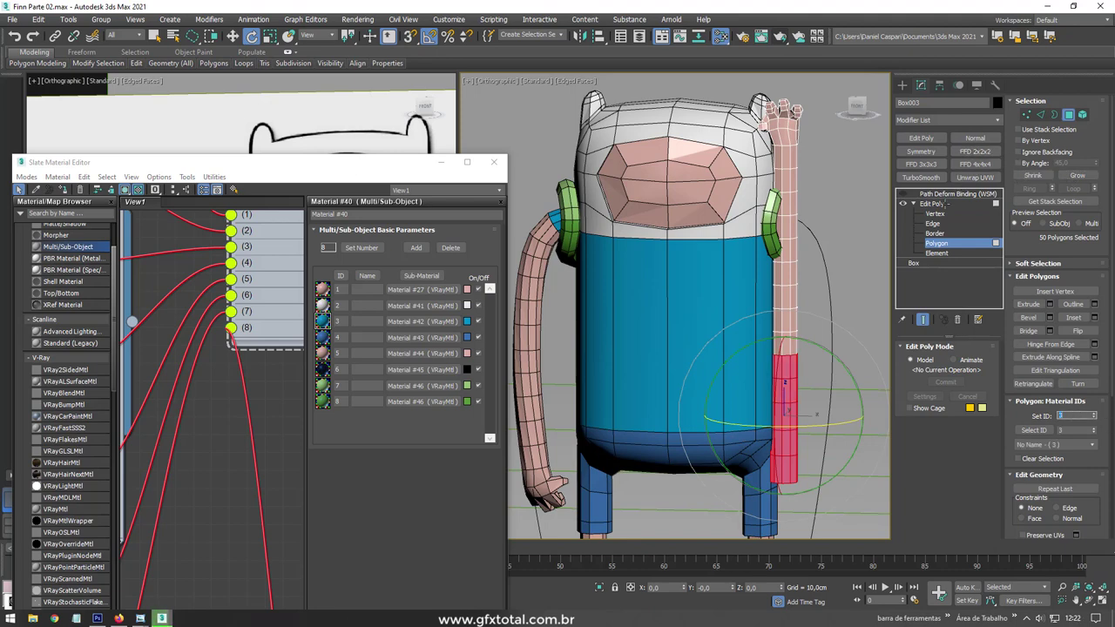
click(934, 203)
click(923, 193)
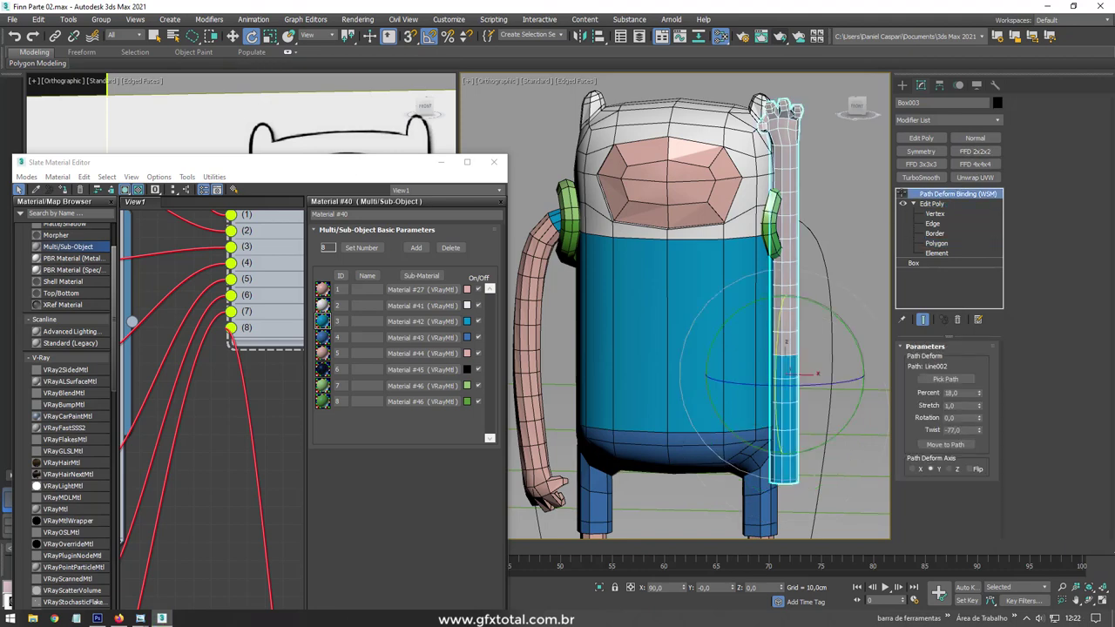
- Select the raised straight arm and set material ID 3 on its top polygons too
alt+middle_drag(662, 287, 609, 253)
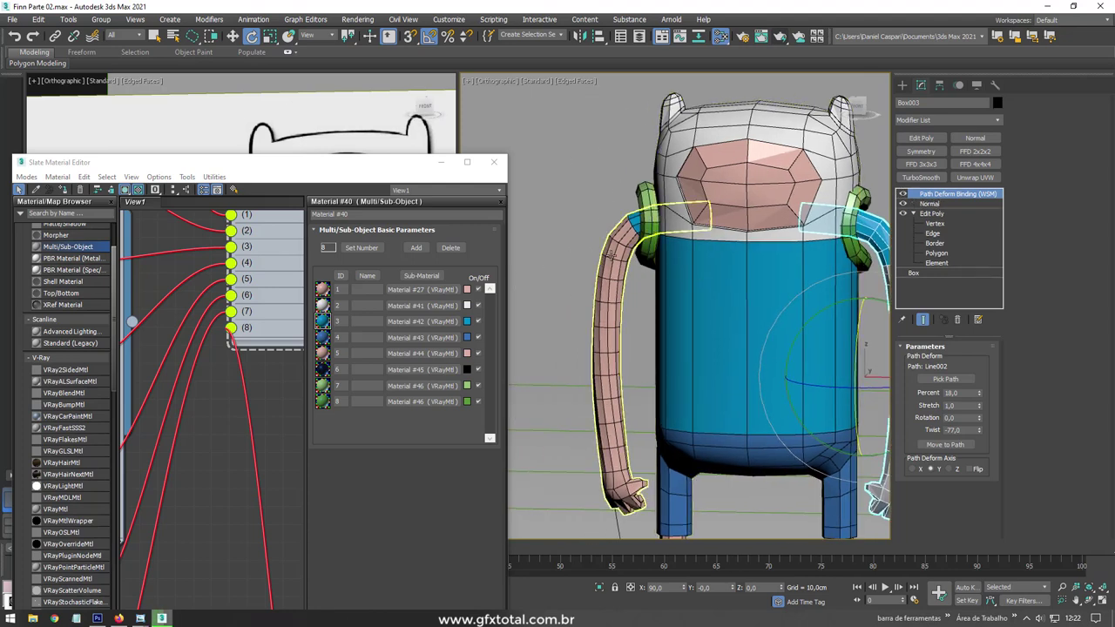
click(612, 255)
click(936, 253)
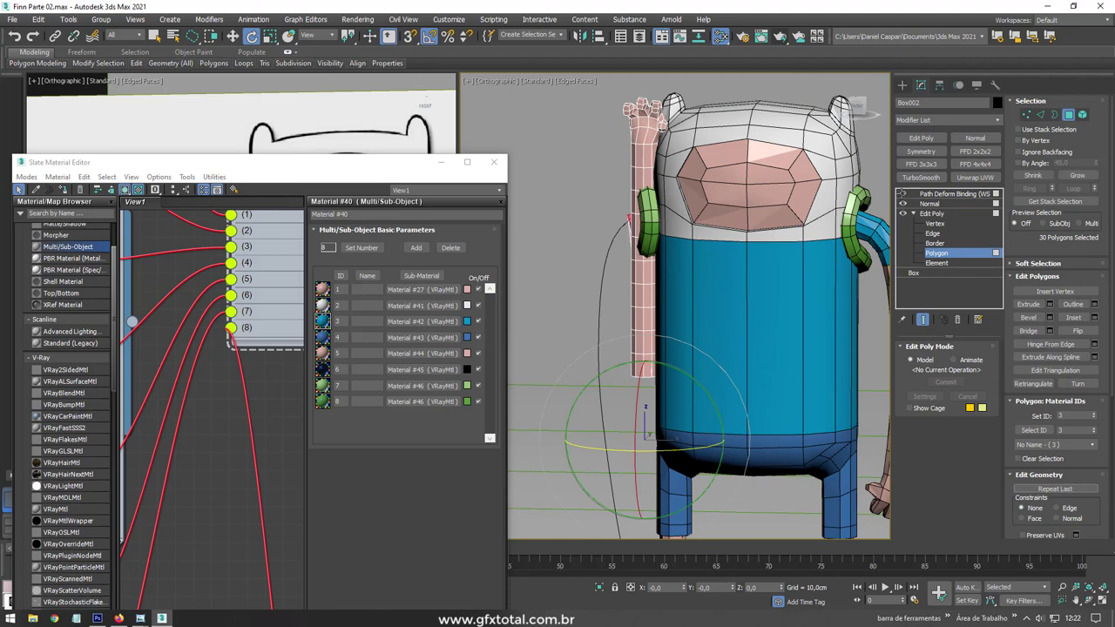
middle_drag(697, 201, 697, 522)
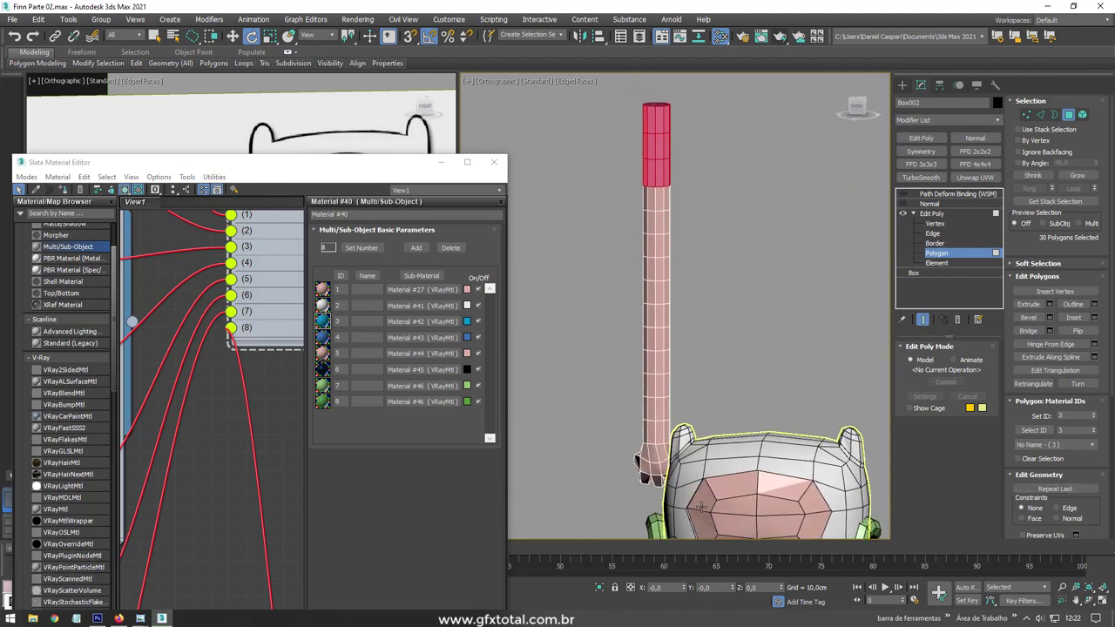
click(1077, 175)
click(1077, 175)
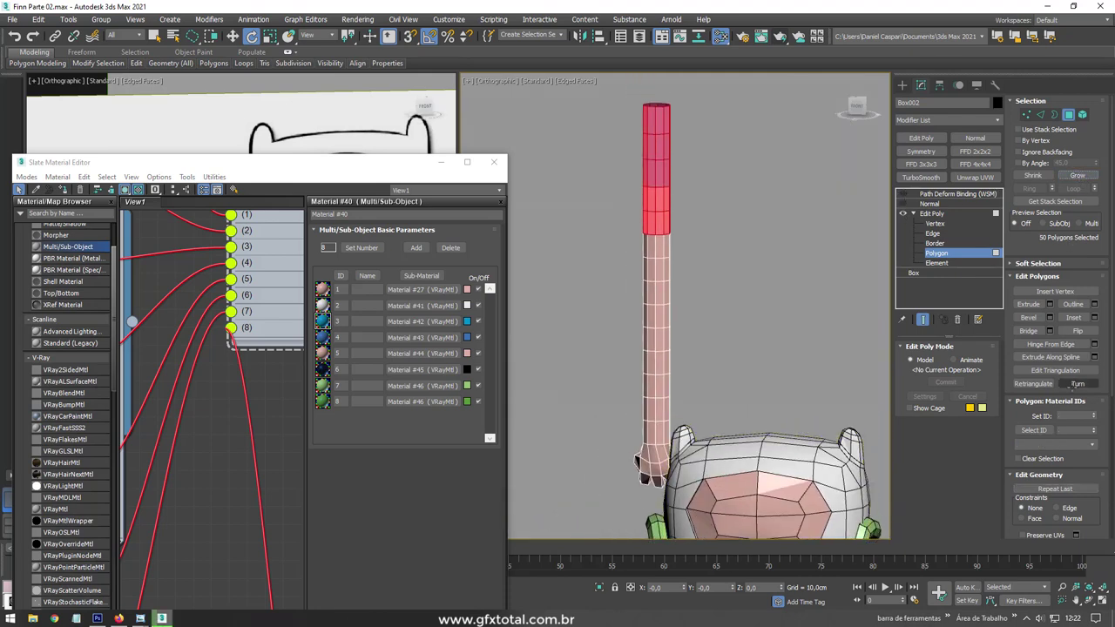
text(3)
key(Return)
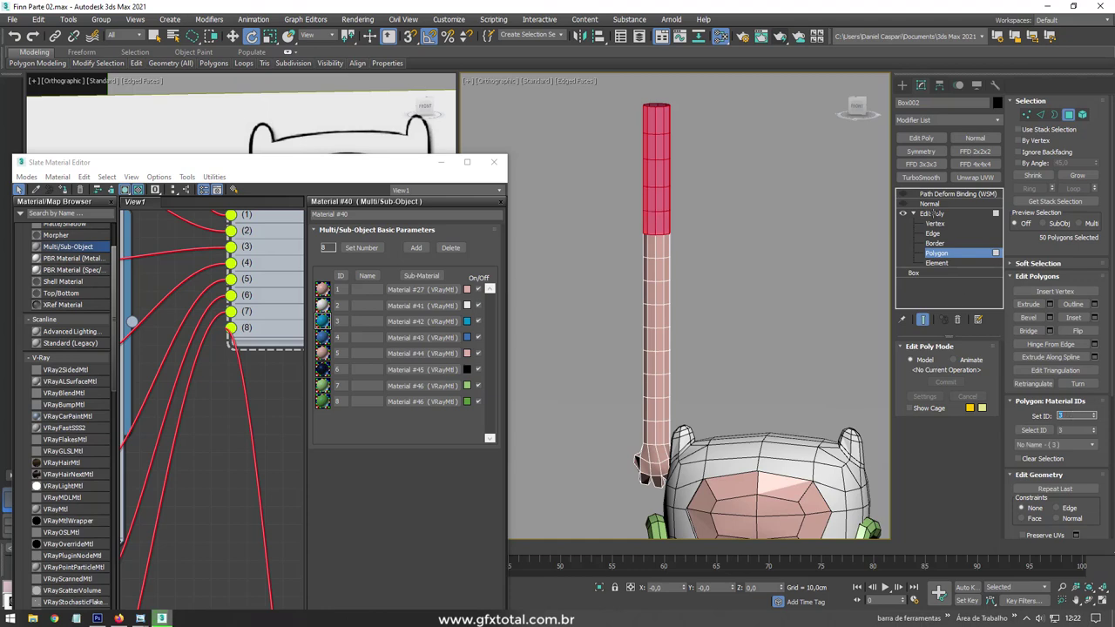
click(932, 214)
click(914, 193)
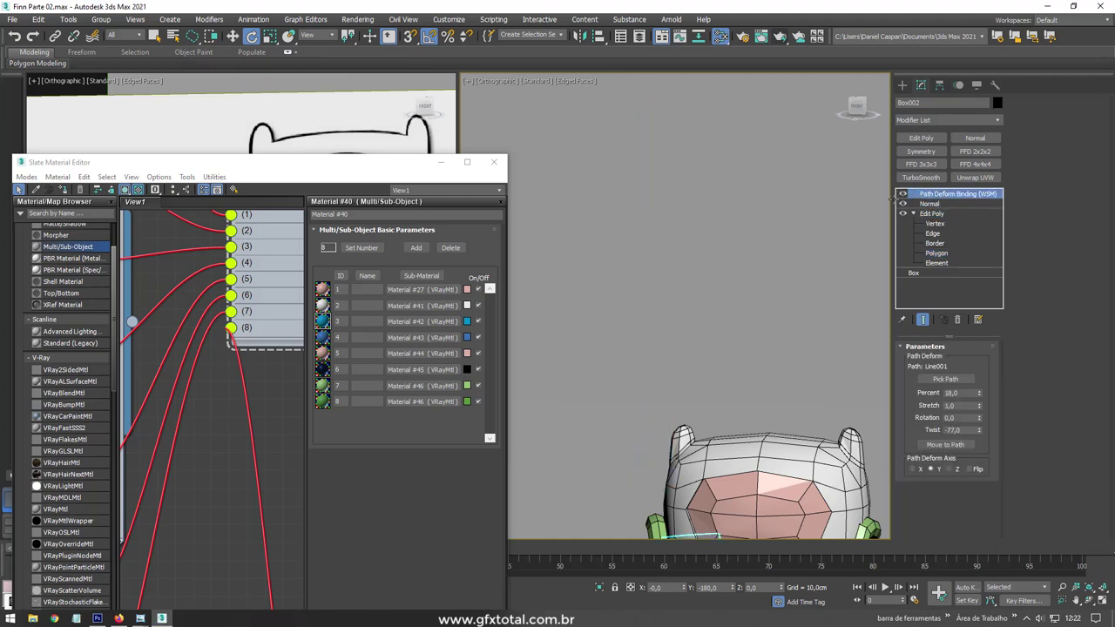
- Select the left arm's path spline Line001 and move its upper vertex to reshape the arm
scroll(722, 421, down, 3)
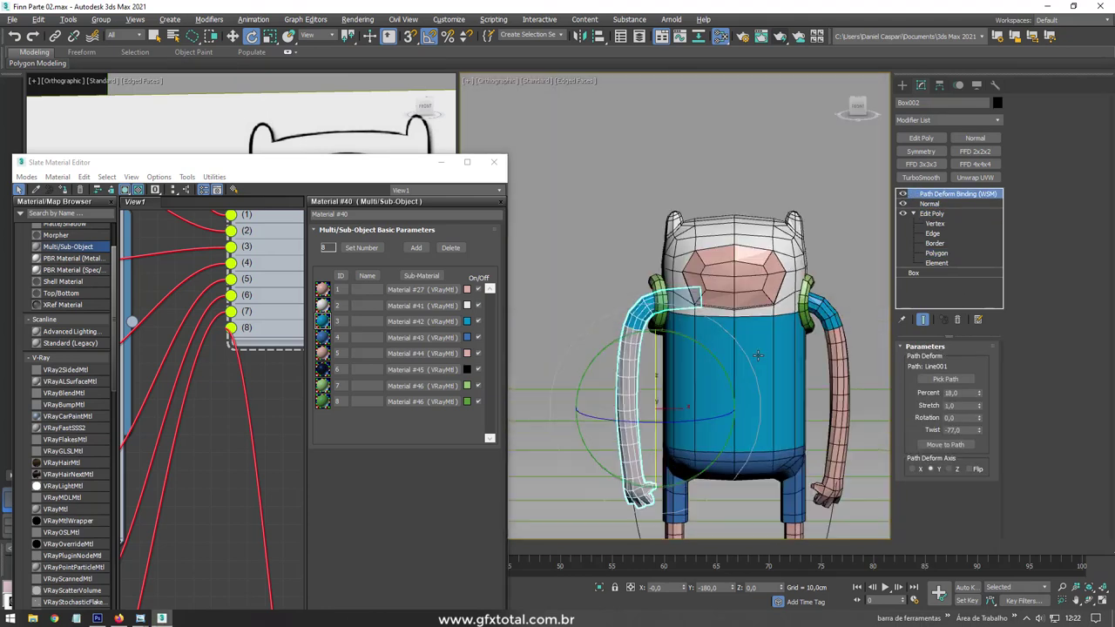
alt+middle_drag(728, 335, 665, 427)
click(655, 436)
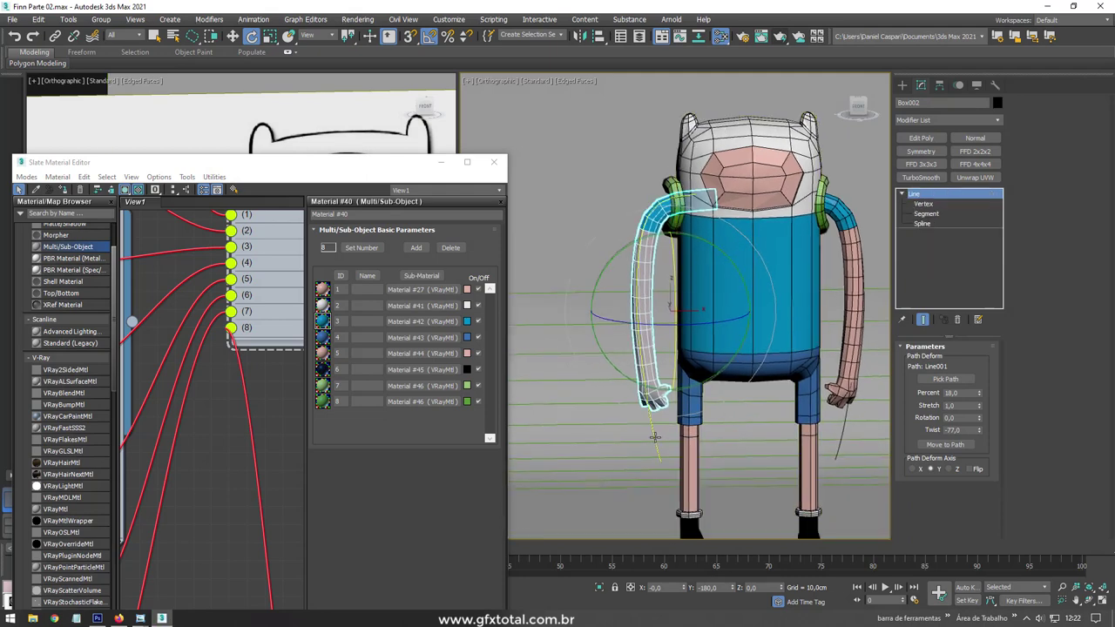
key(1)
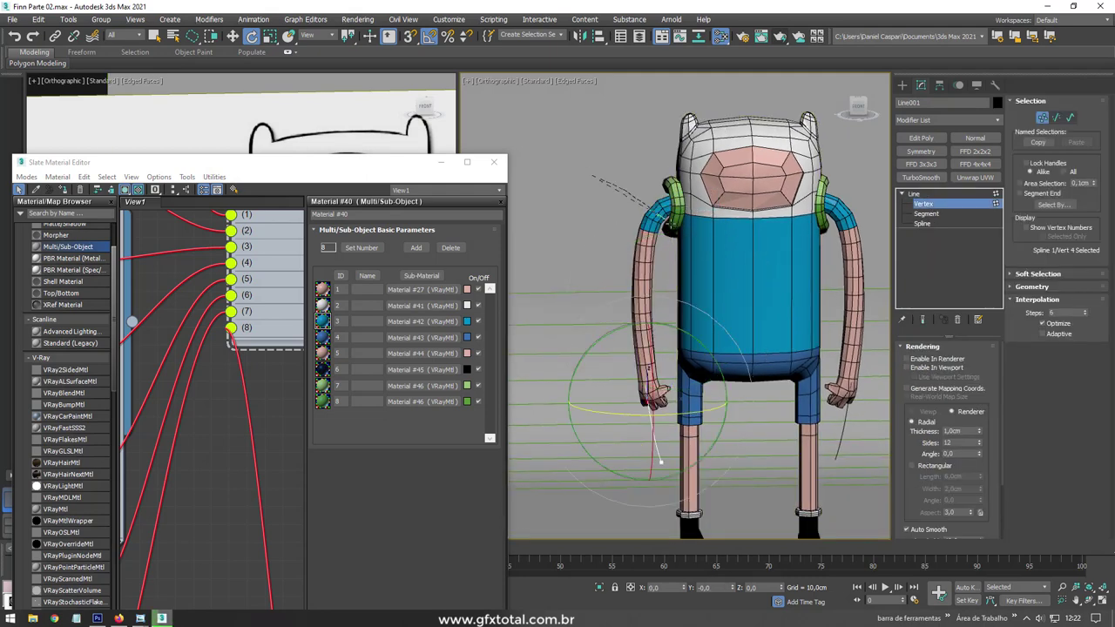
drag(669, 223, 675, 252)
click(642, 207)
scroll(649, 207, up, 5)
key(w)
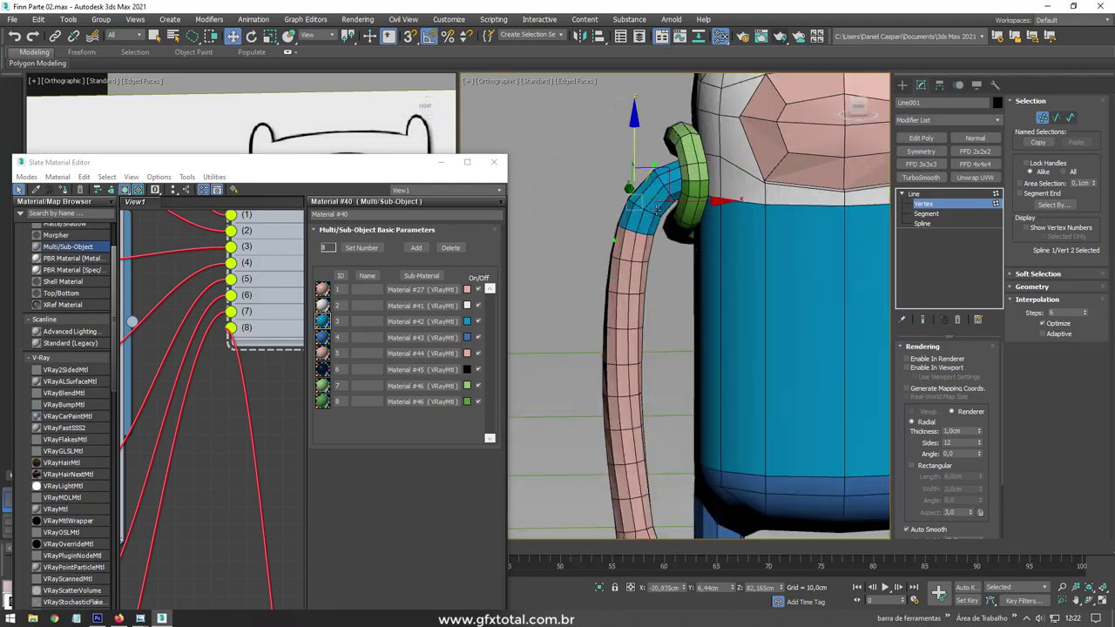
drag(655, 181, 653, 202)
- Rotate and reposition Line001's upper vertex, then move its lower vertex to reshape the forearm
key(e)
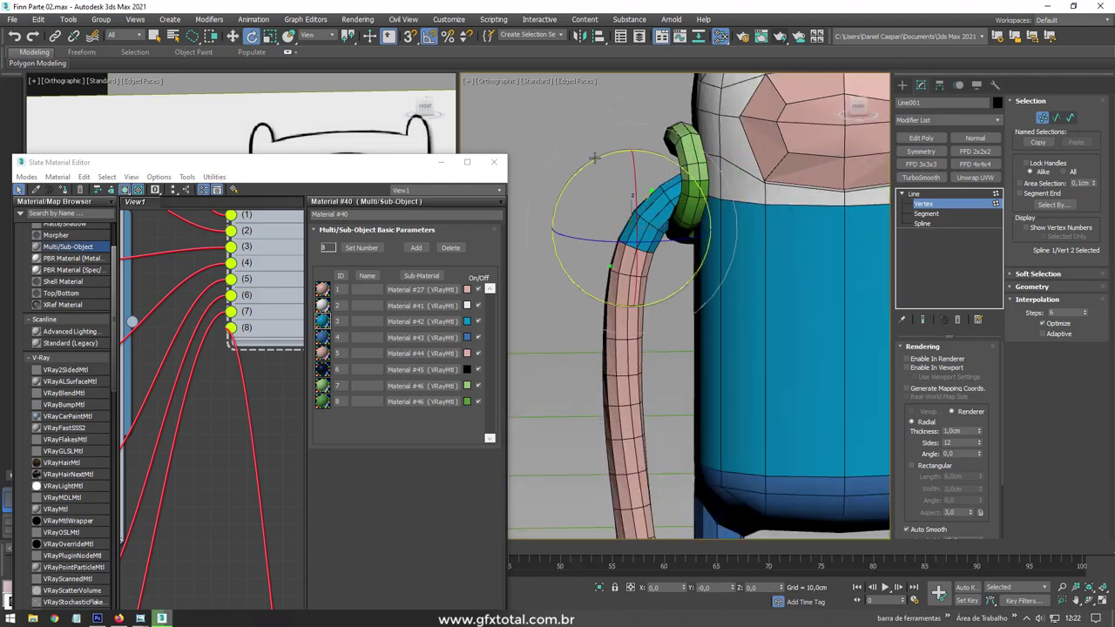
drag(596, 157, 593, 160)
key(r)
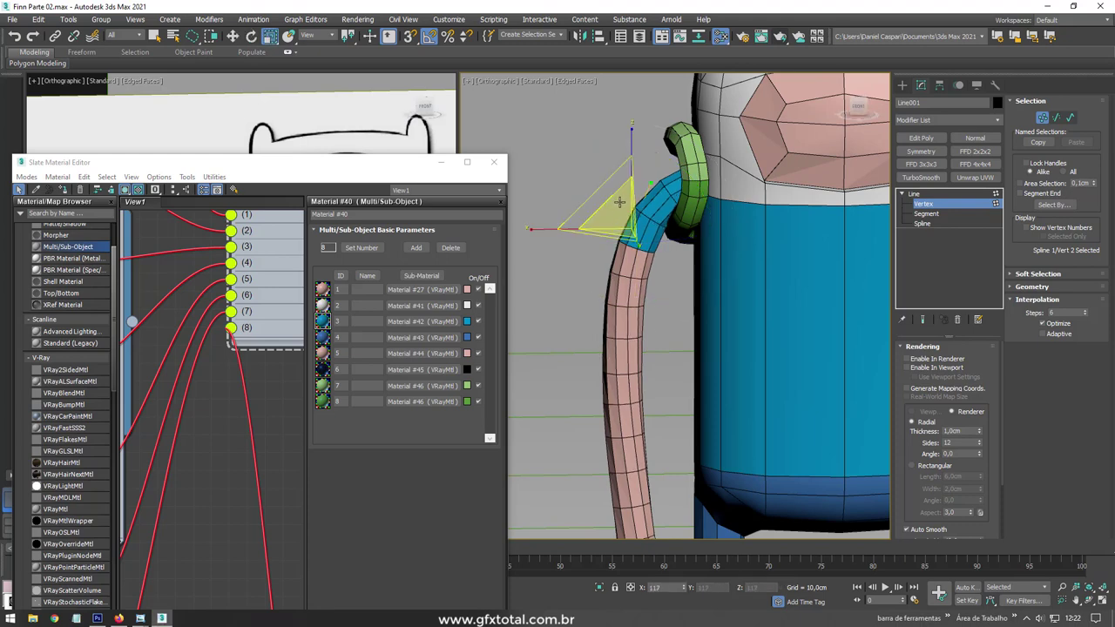
key(w)
drag(640, 198, 634, 203)
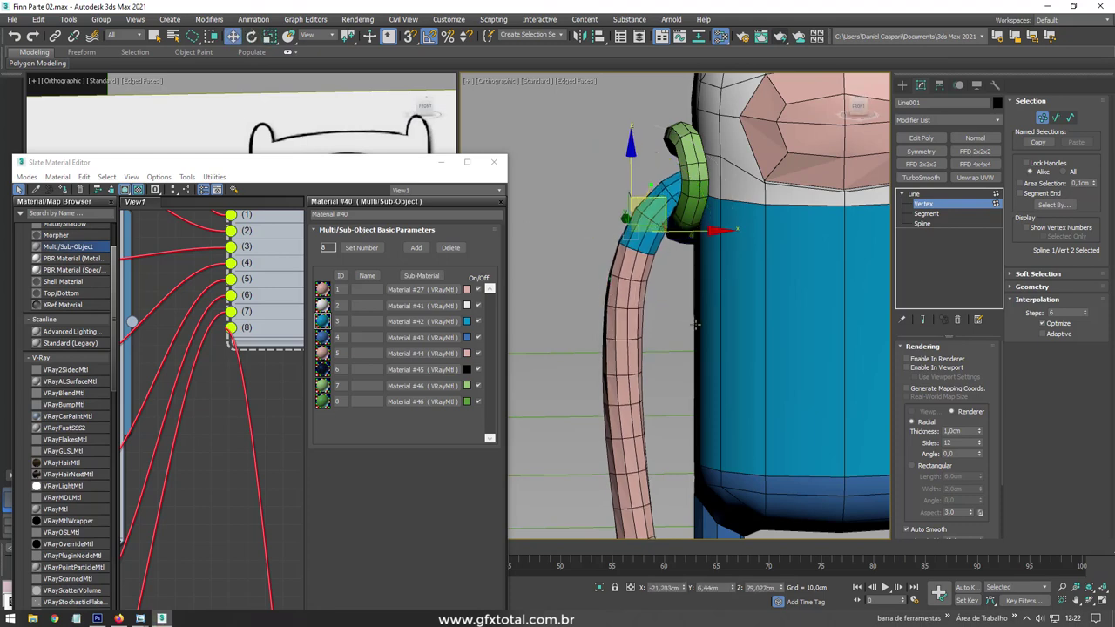
click(614, 361)
drag(643, 344, 644, 373)
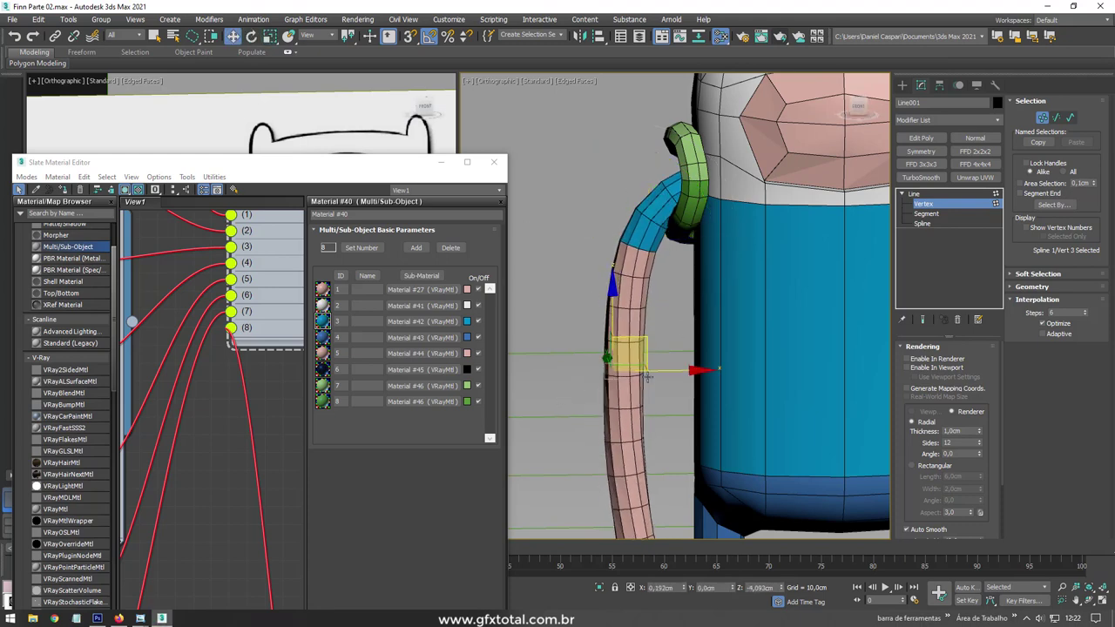
scroll(610, 348, down, 5)
- Select the right arm, return to its Path Deform settings, and select its path spline Line002
click(779, 261)
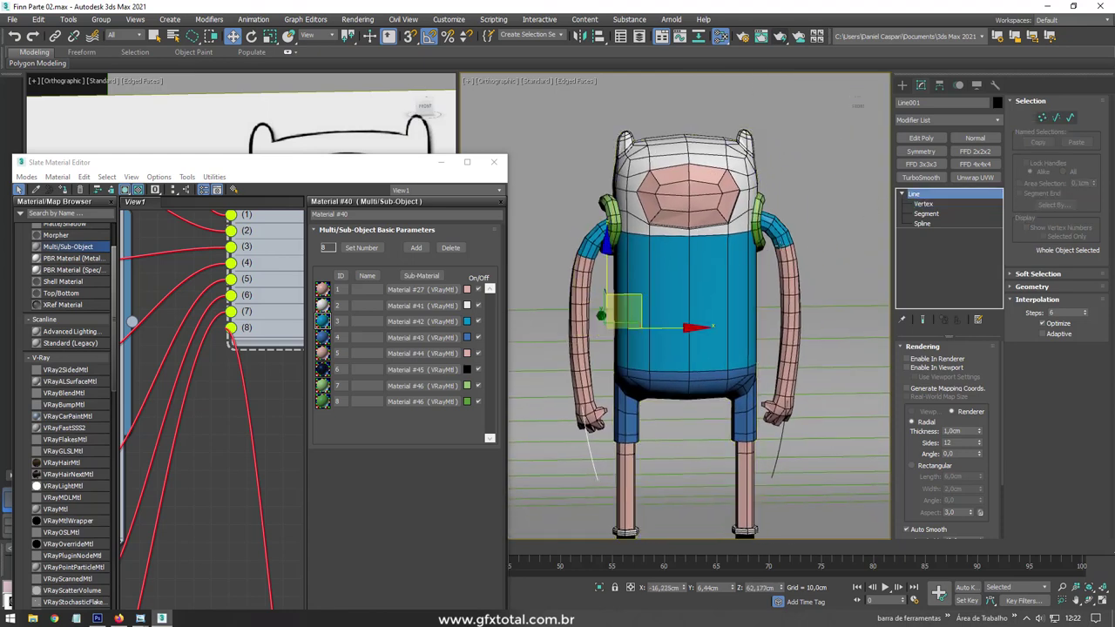
scroll(855, 220, up, 3)
click(936, 213)
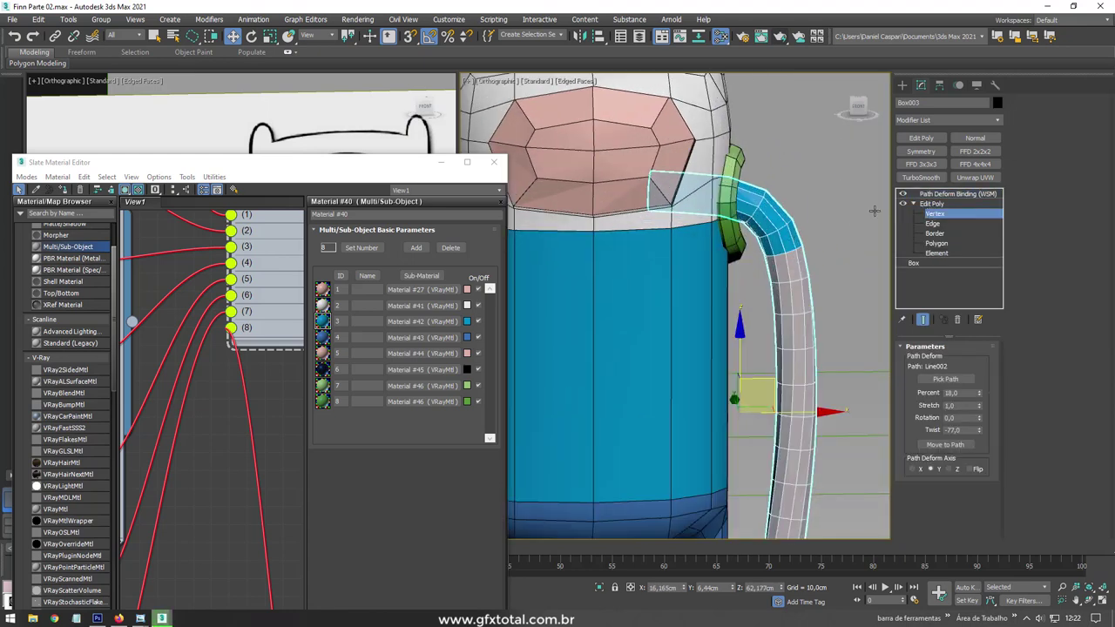
click(931, 203)
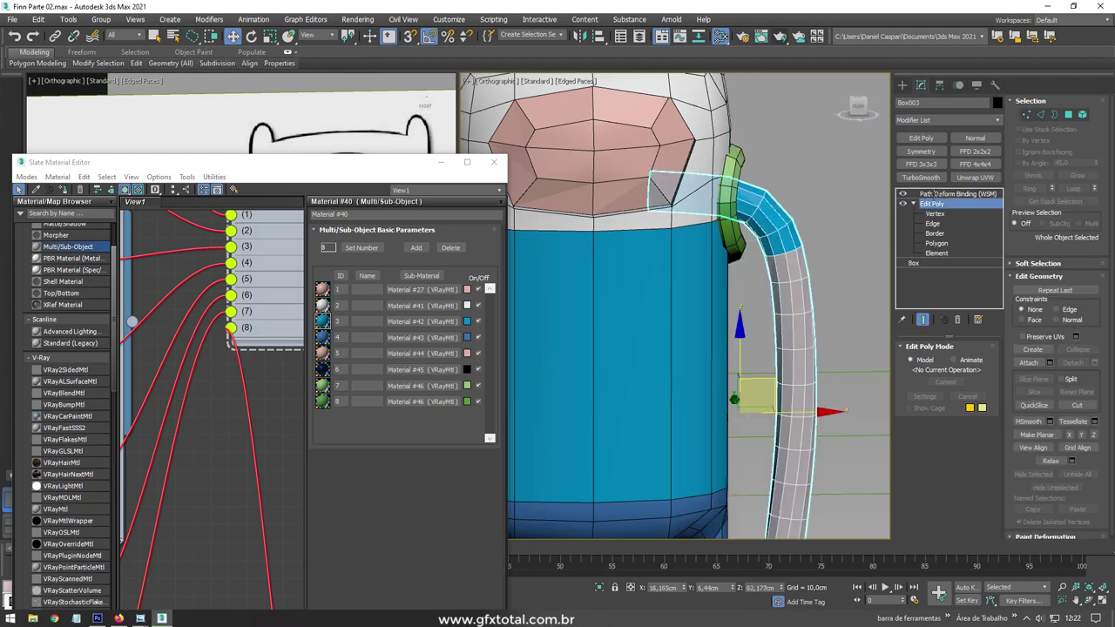
click(932, 194)
middle_drag(784, 531, 754, 451)
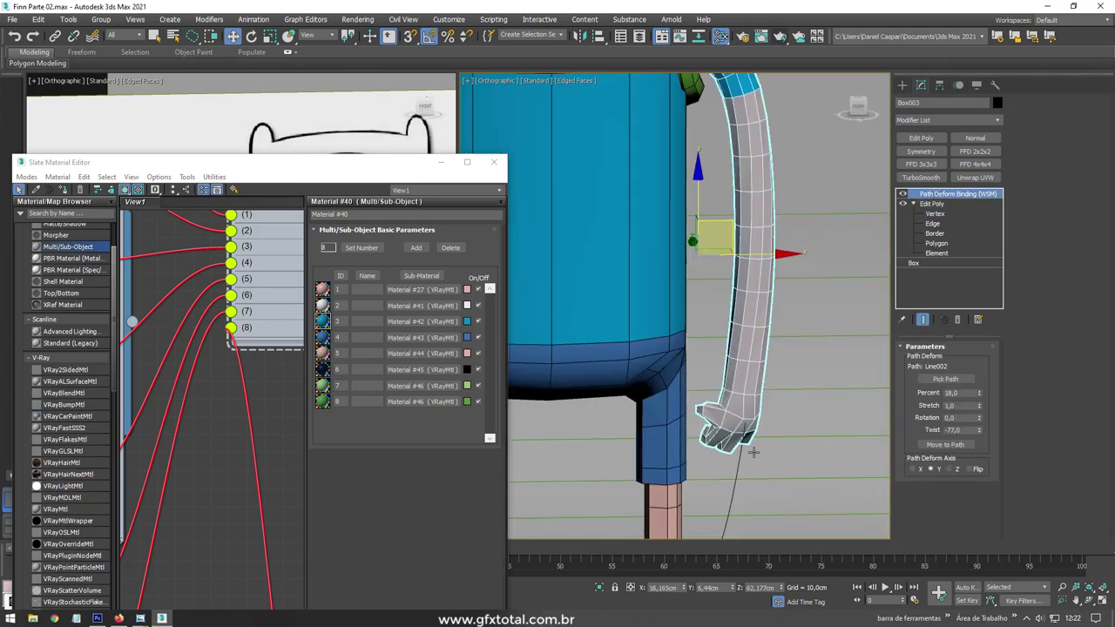
click(757, 234)
middle_drag(756, 234, 797, 339)
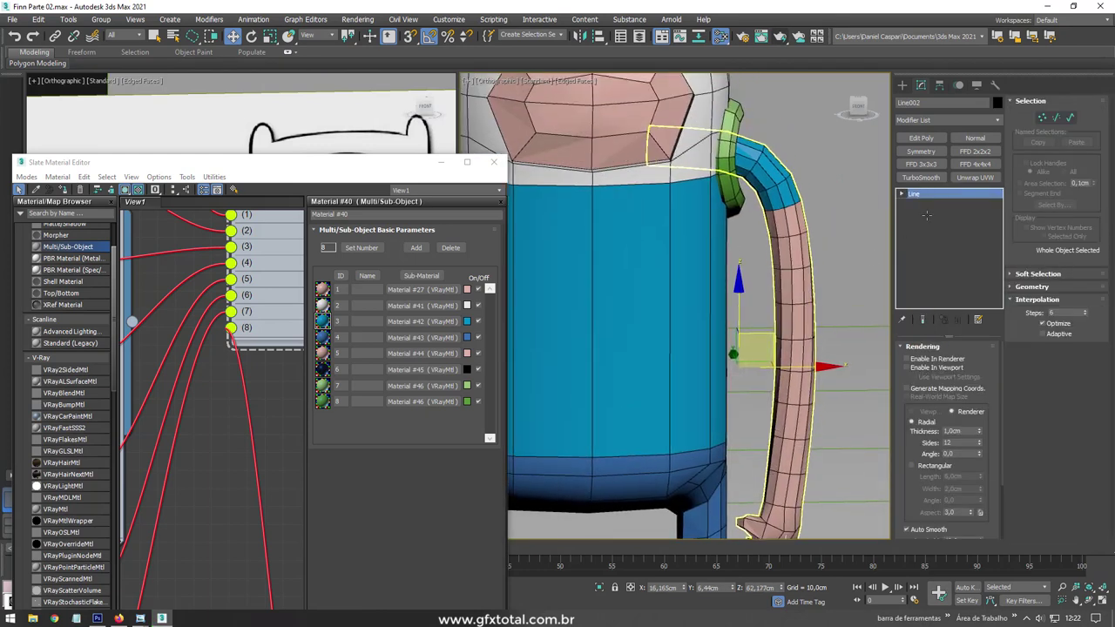
- Move Line002's top vertex so the blue-sleeved arm meets Finn's shoulder
key(1)
click(773, 157)
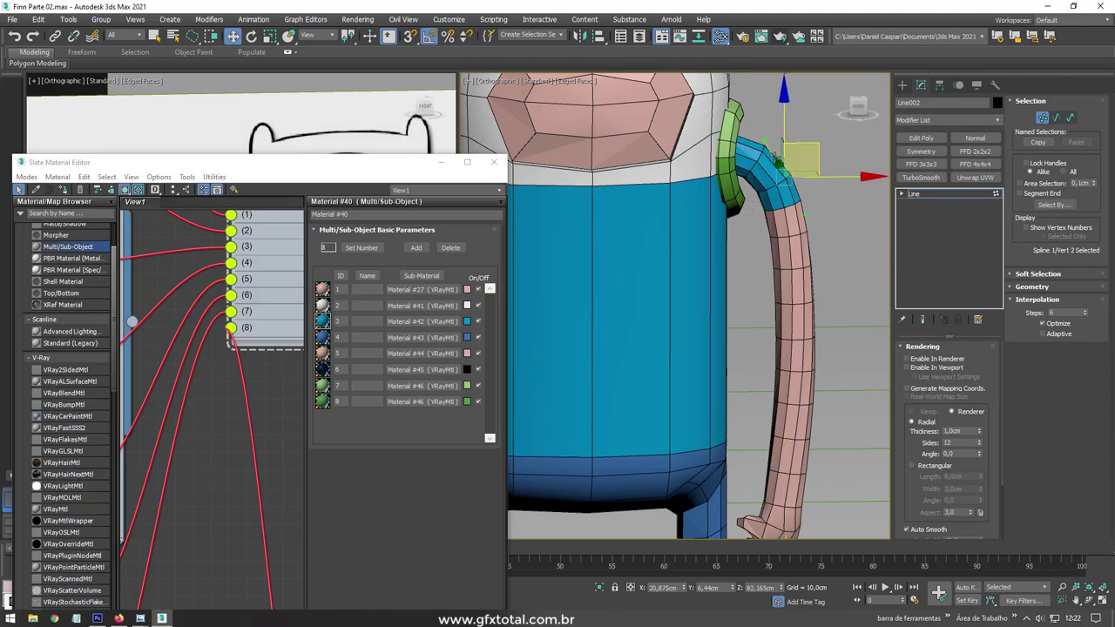
scroll(810, 183, up, 3)
scroll(810, 183, up, 2)
scroll(810, 183, up, 2)
mouse_move(811, 183)
mouse_down()
mouse_move(776, 172)
mouse_move(797, 158)
mouse_move(773, 196)
mouse_up()
key(r)
key(w)
key(e)
key(r)
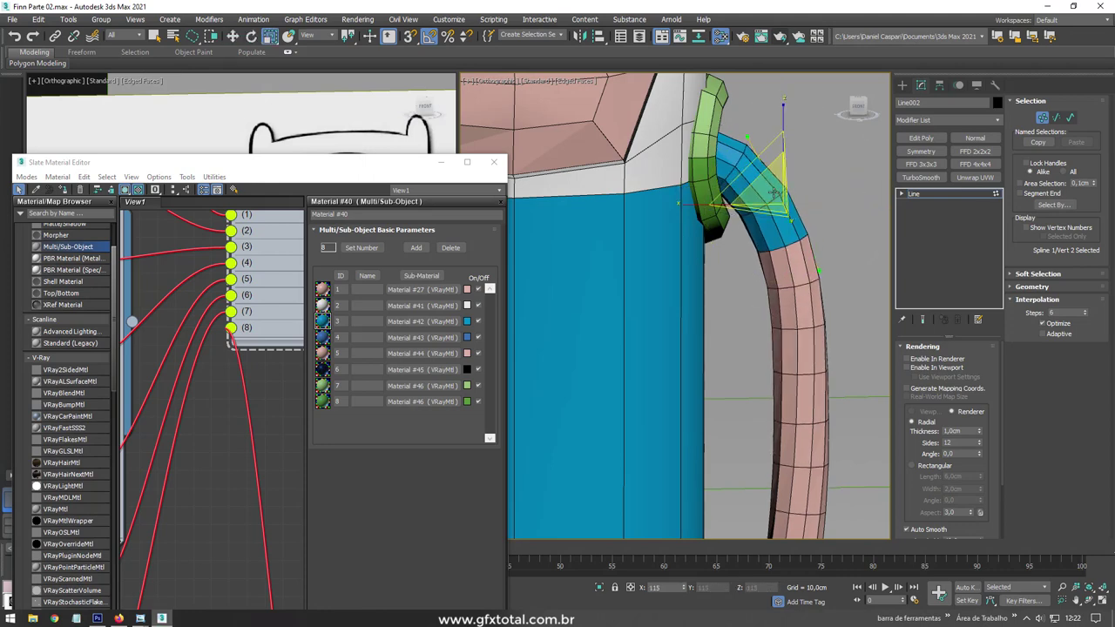
scroll(772, 194, down, 5)
mouse_move(773, 194)
alt+middle_down()
mouse_move(802, 247)
mouse_move(711, 270)
mouse_move(682, 196)
alt+middle_up()
key(1)
scroll(779, 259, up, 3)
scroll(710, 270, down, 4)
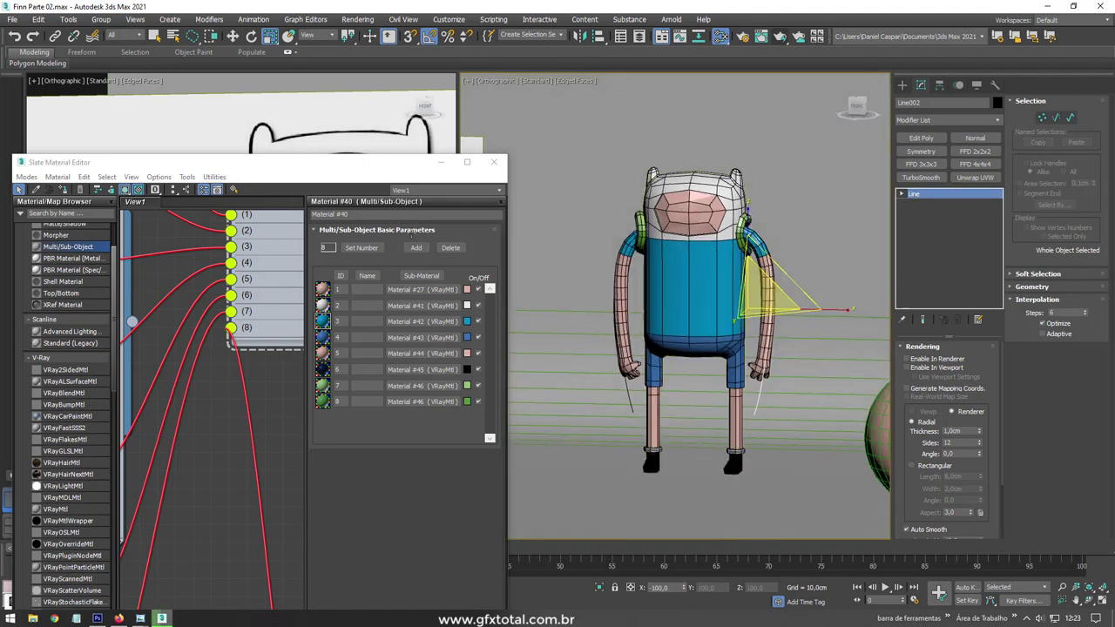
- Zoom the Slate node view and open the green Material #46 VRayMtl node's parameters
scroll(251, 261, down, 3)
scroll(252, 322, down, 3)
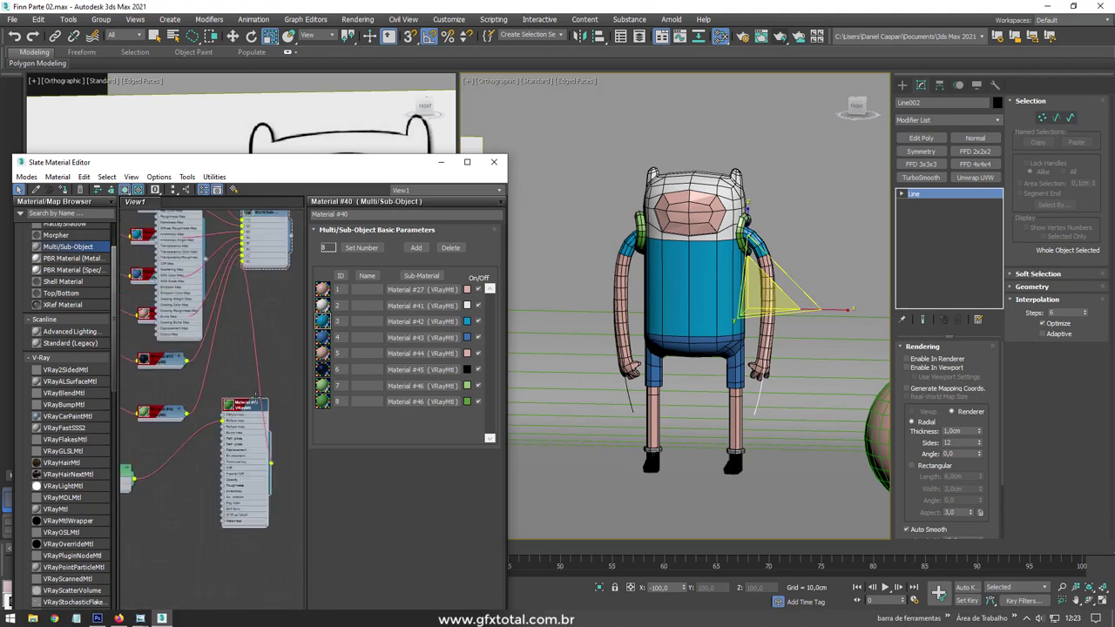
scroll(250, 412, up, 3)
scroll(249, 408, up, 1)
scroll(248, 406, up, 1)
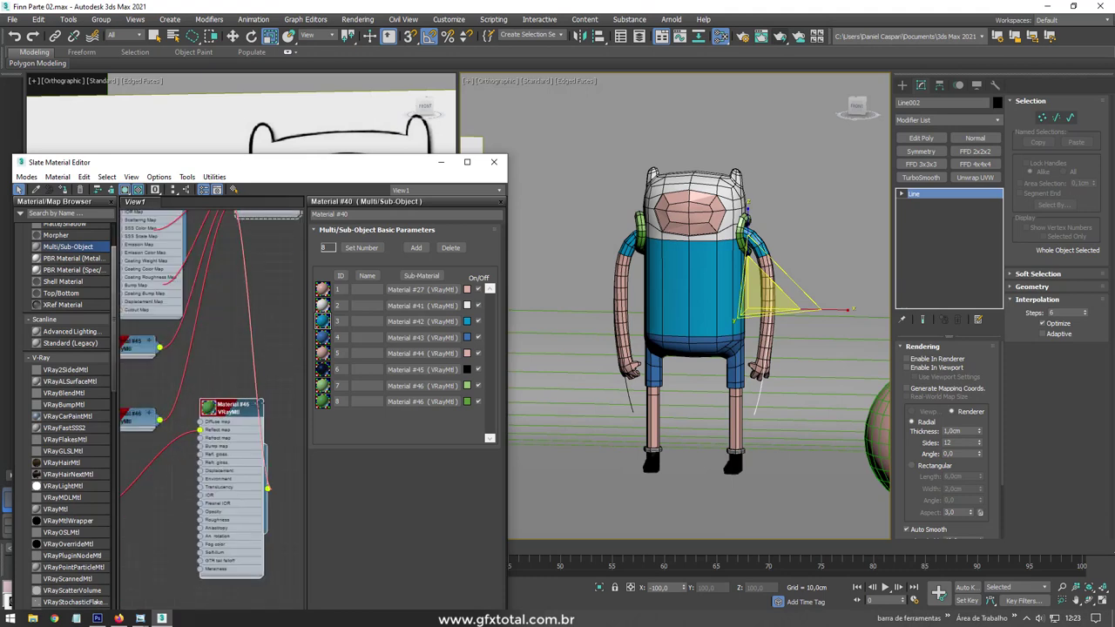
double_click(247, 406)
double_click(247, 406)
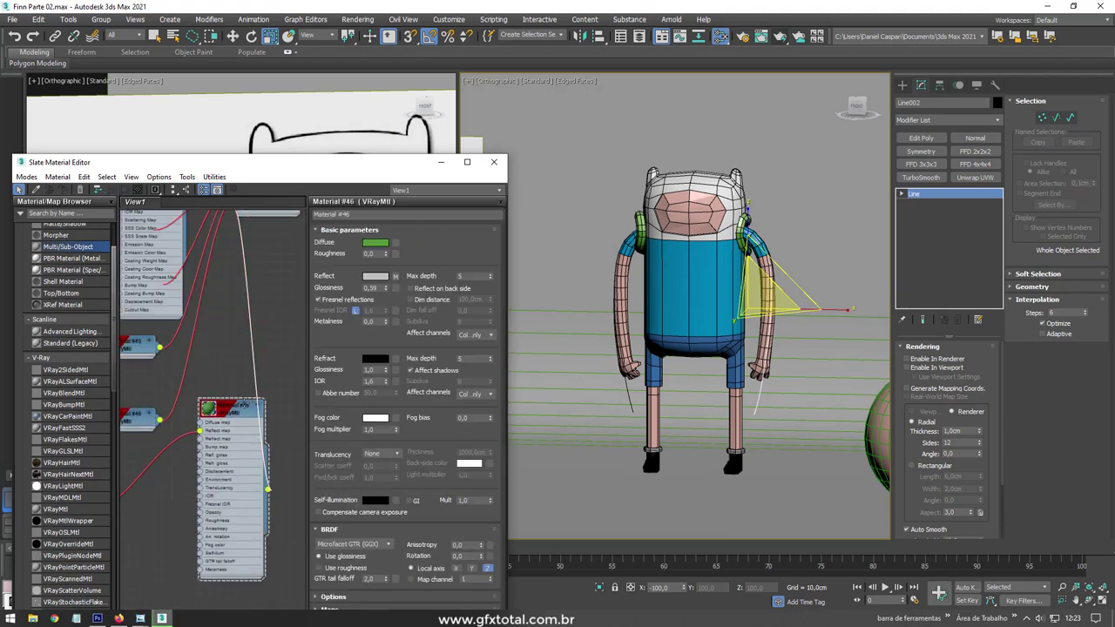
- Nudge the Material #46 node and recentre the node network in the view
drag(247, 406, 238, 415)
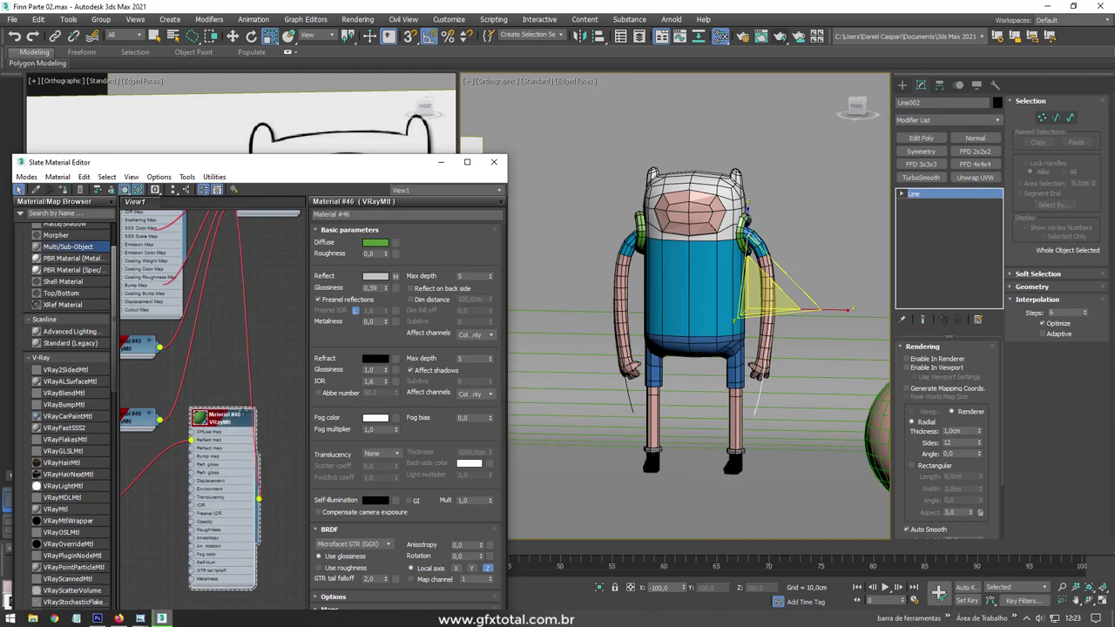
scroll(246, 415, down, 3)
scroll(247, 416, down, 3)
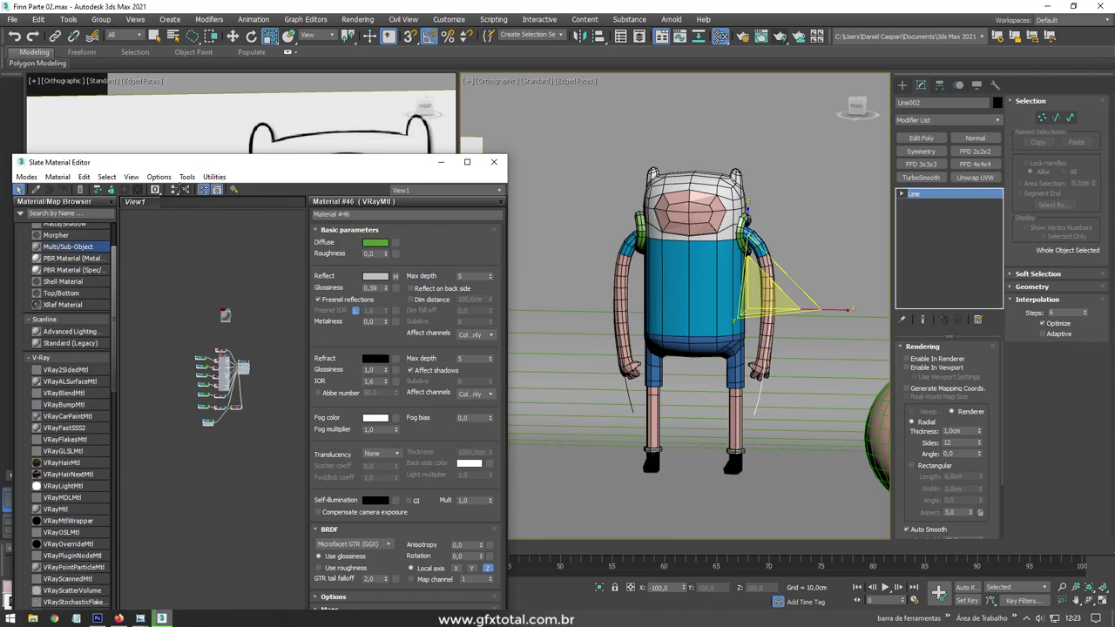
scroll(238, 398, up, 2)
scroll(239, 398, up, 2)
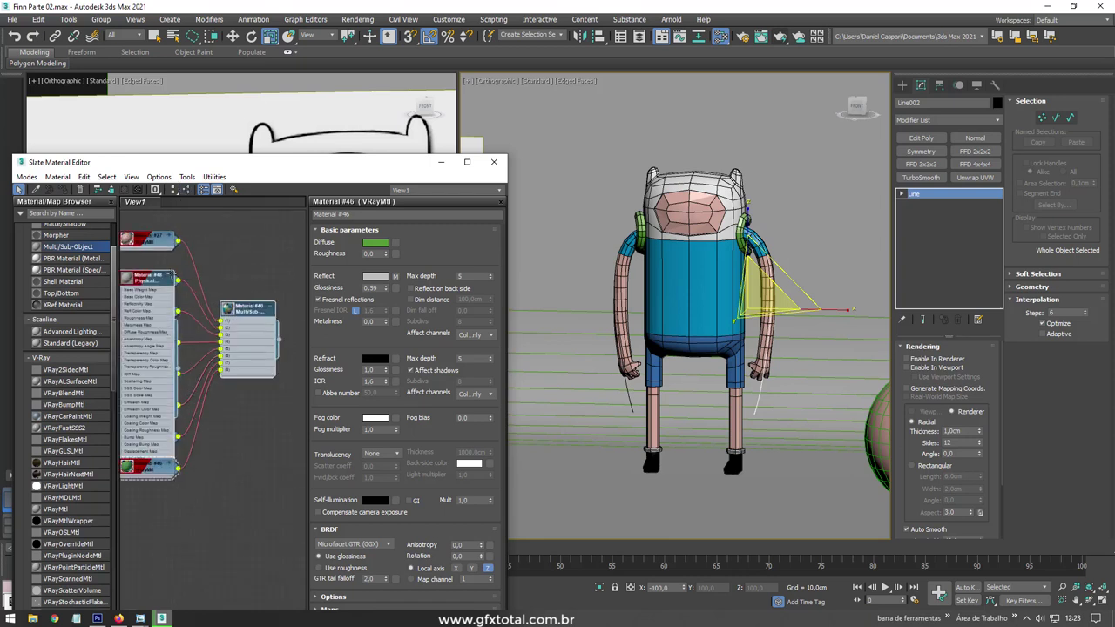
scroll(200, 349, down, 3)
middle_drag(192, 310, 244, 405)
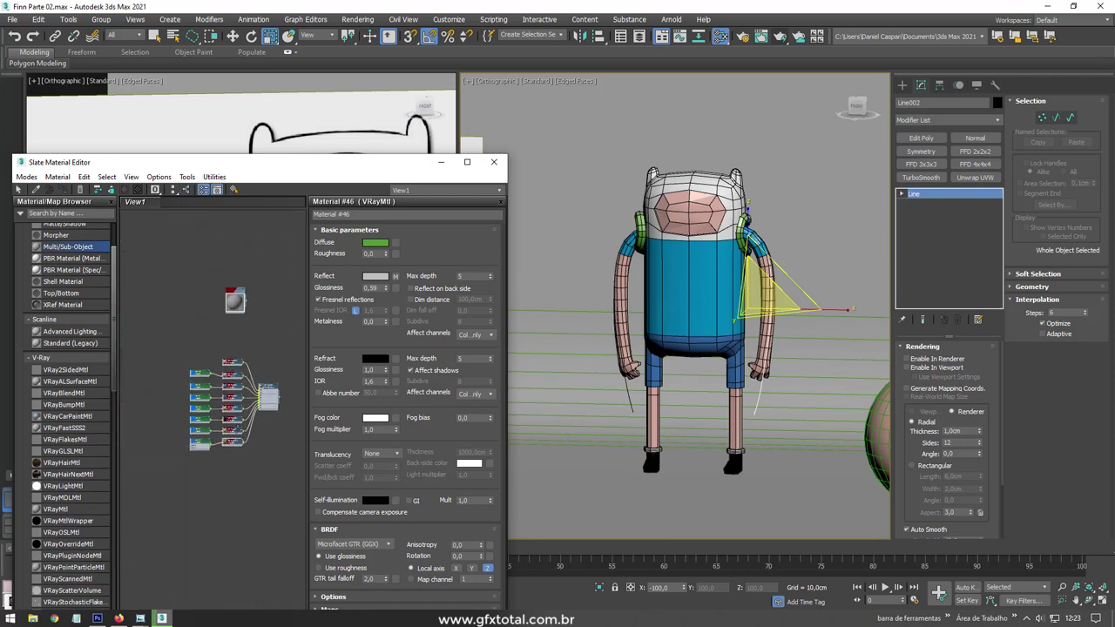
scroll(229, 368, up, 2)
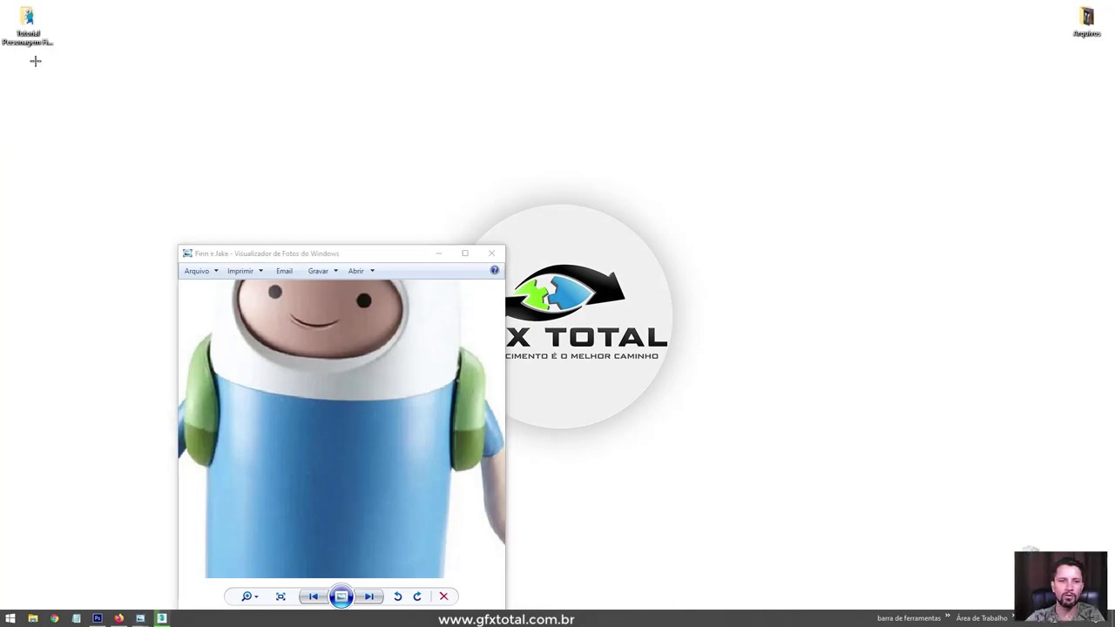
- Browse to referências > Expressões faciais, select expressao_04, and switch back to 3ds Max
double_click(28, 30)
double_click(213, 284)
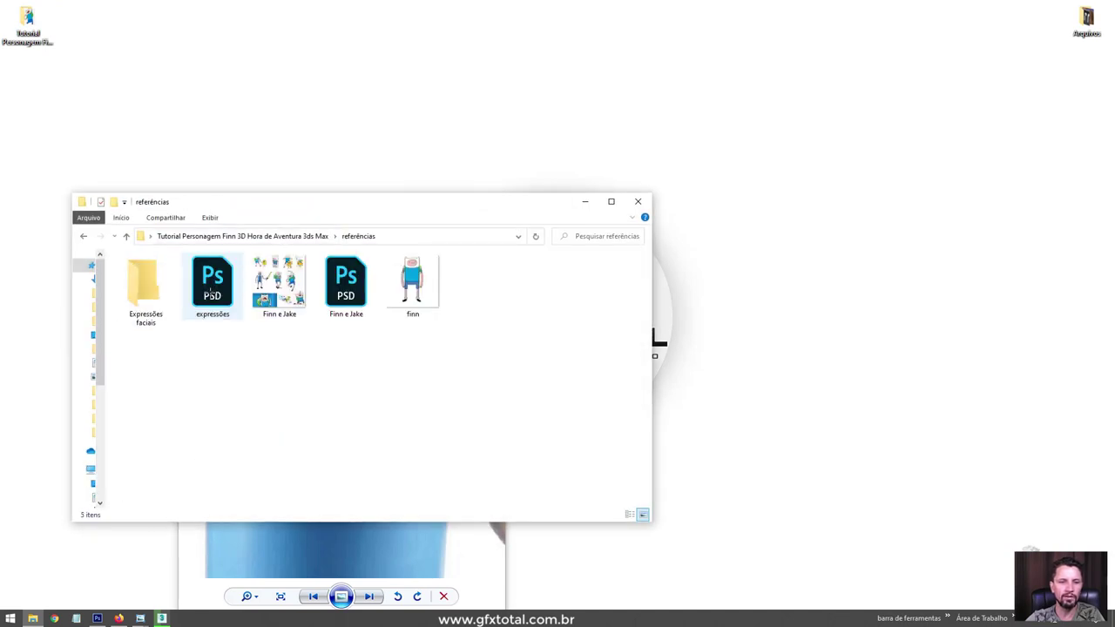
double_click(147, 288)
drag(429, 199, 619, 119)
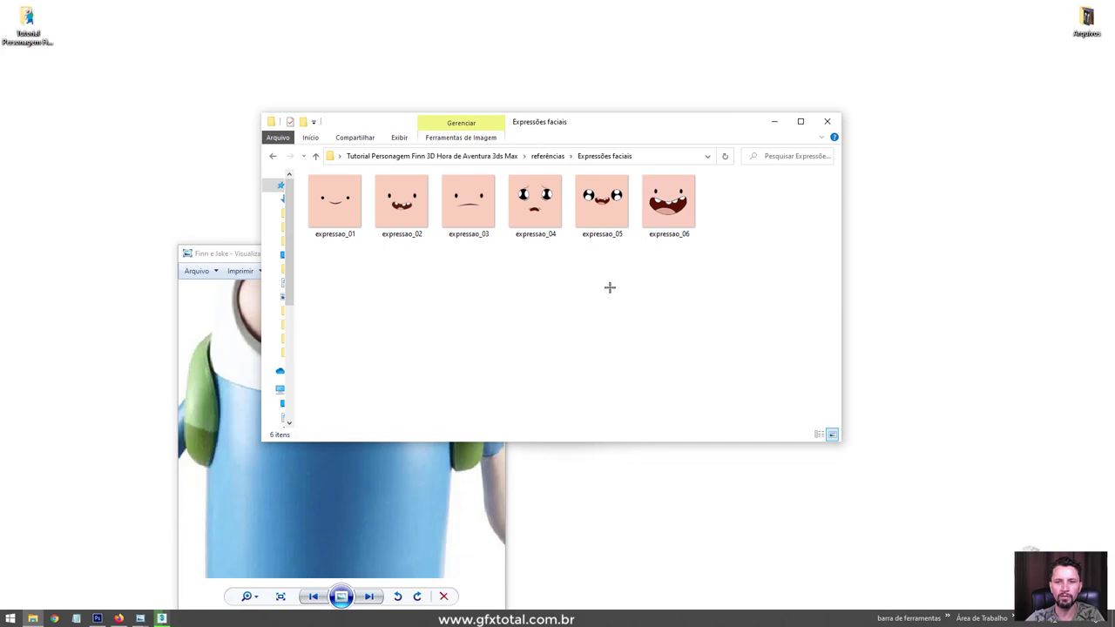
click(535, 202)
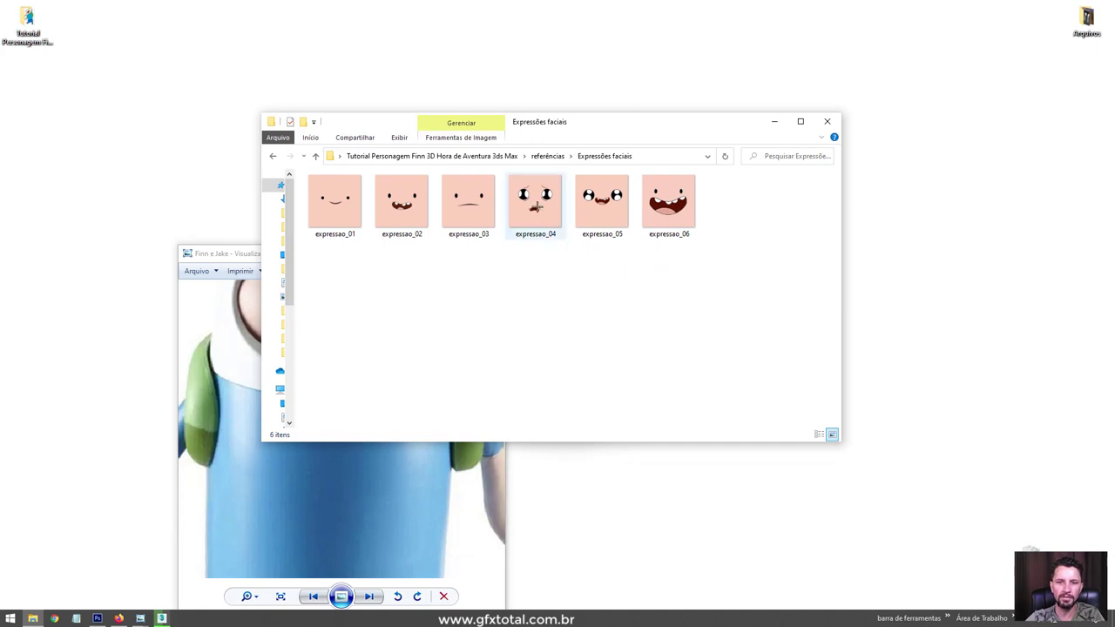
click(140, 618)
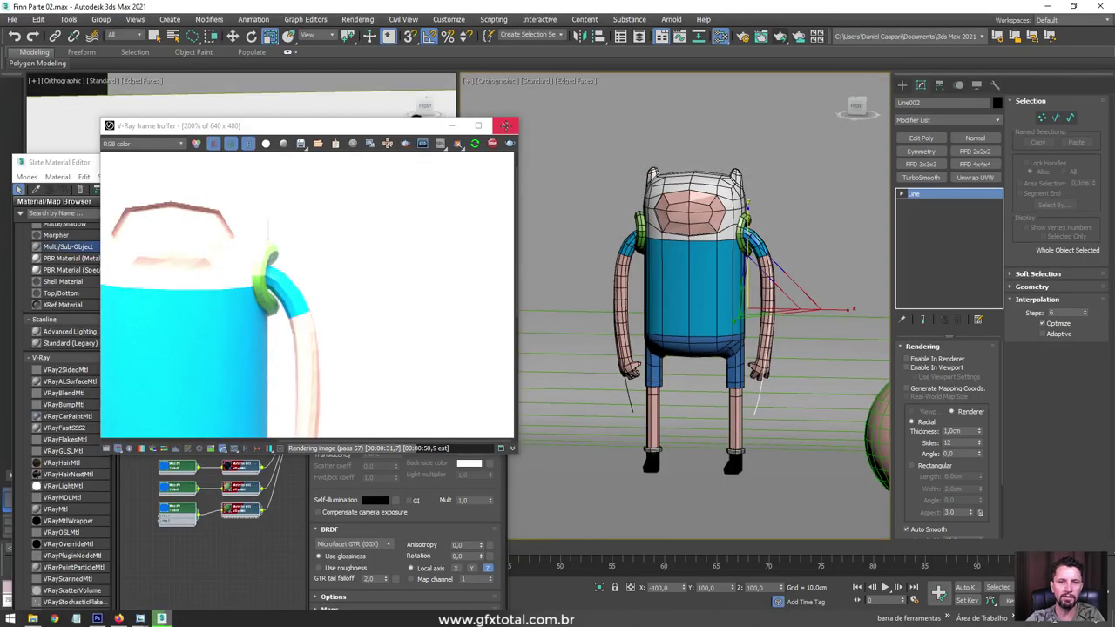
click(505, 126)
- Drag expressao_04, expressao_02 and expressao_06 into the Slate node graph as bitmap nodes
drag(131, 162, 371, 119)
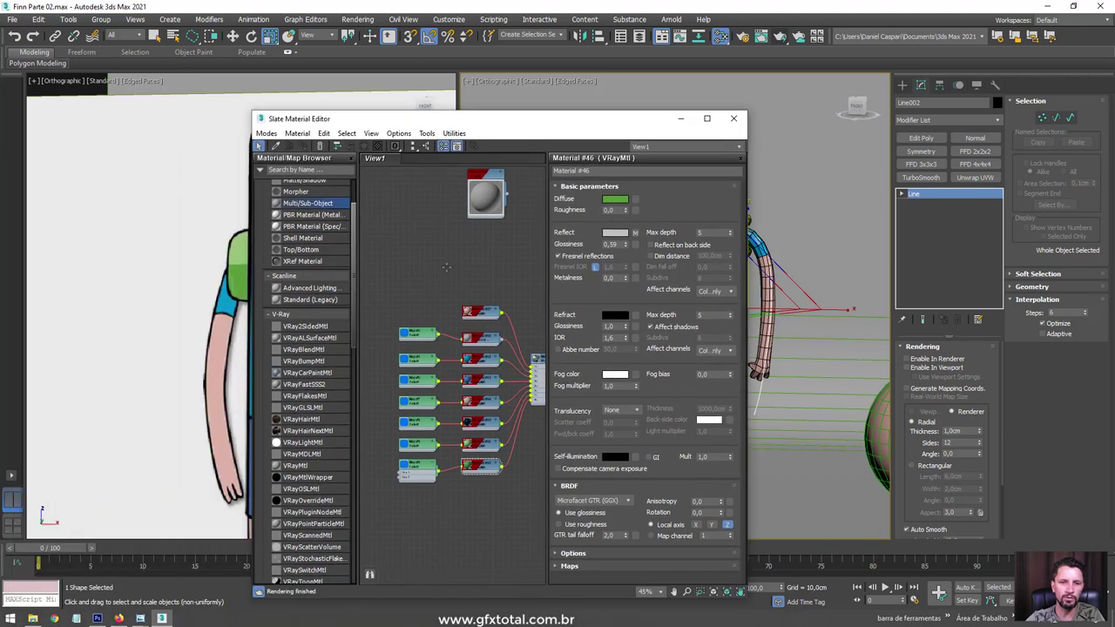
middle_drag(447, 267, 462, 291)
key(alt+Tab)
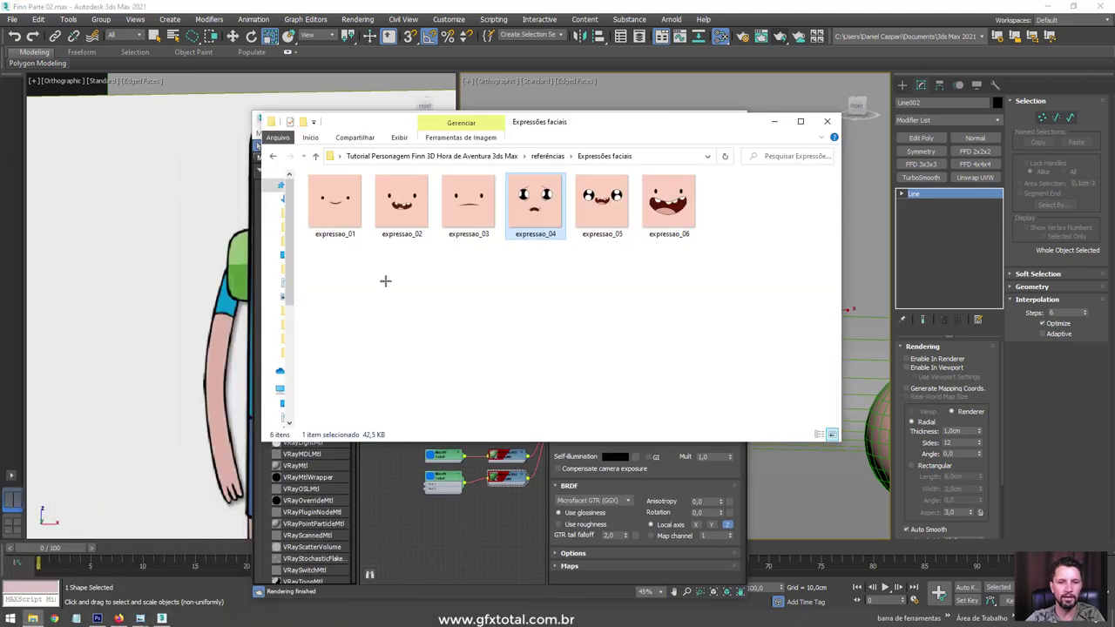
drag(554, 118, 871, 171)
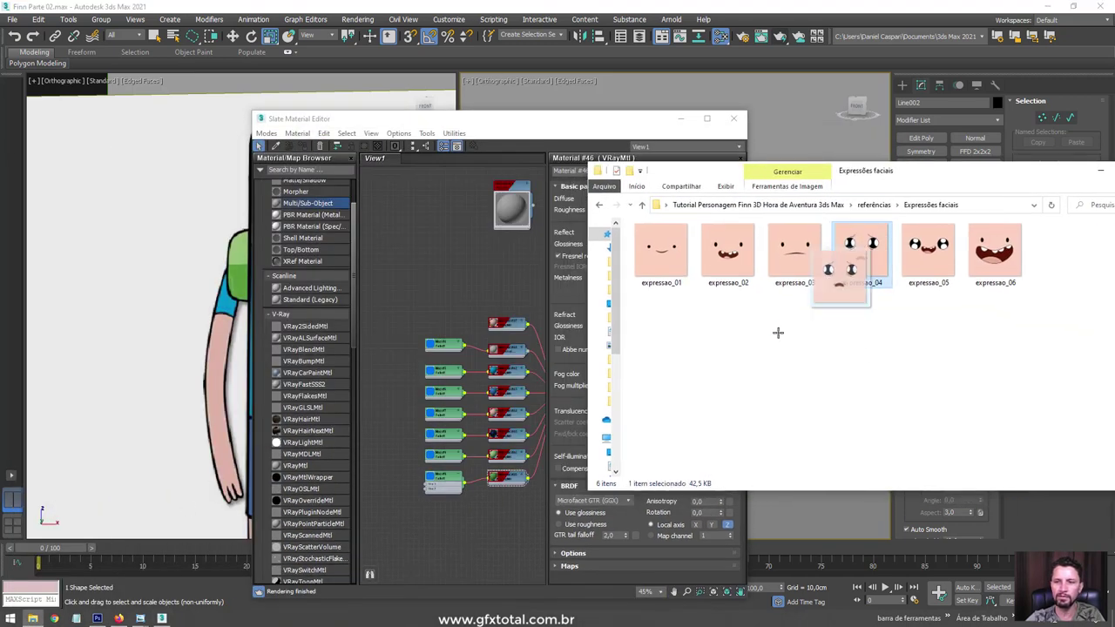
drag(862, 252, 407, 261)
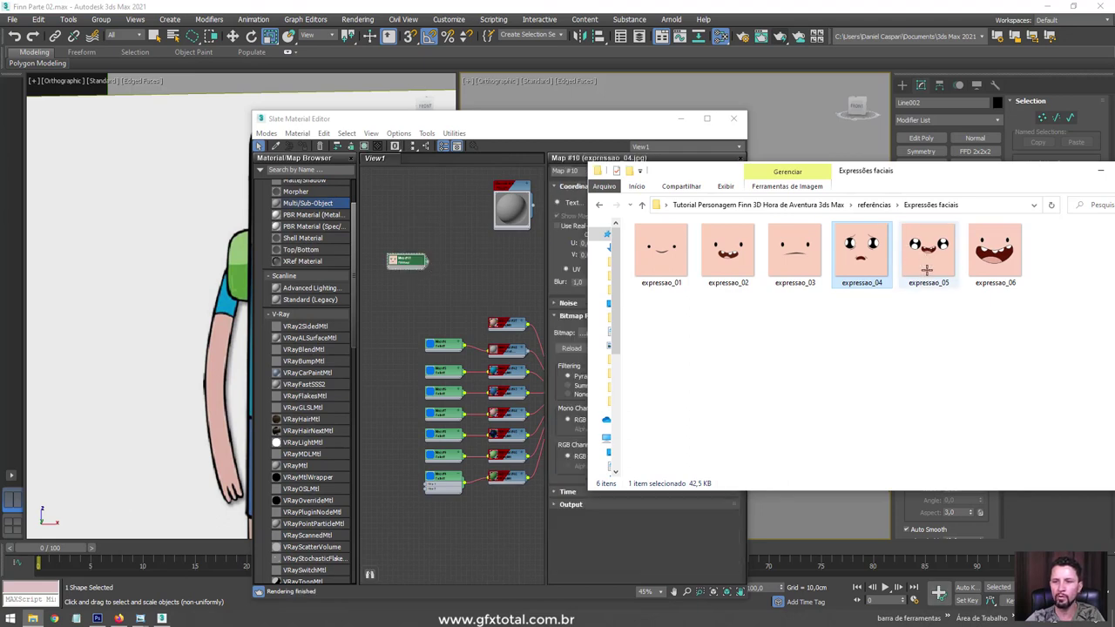
drag(928, 270, 933, 304)
drag(728, 253, 412, 303)
drag(998, 250, 386, 333)
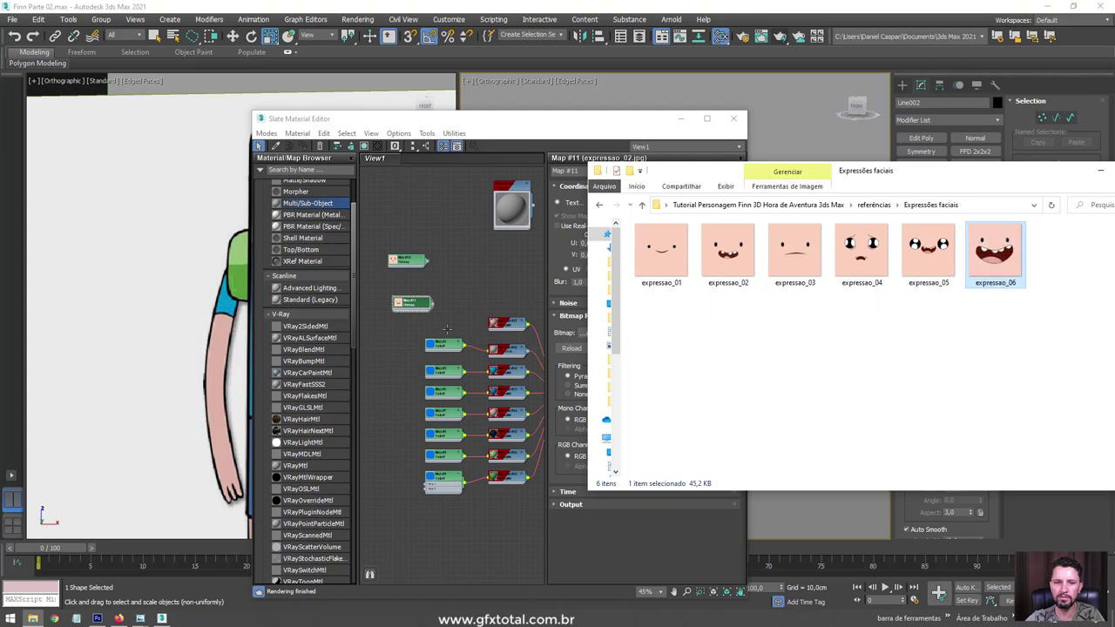
- Wire the expressao_04 bitmap into Material #27, close the editor, and view the textured face
scroll(419, 323, up, 3)
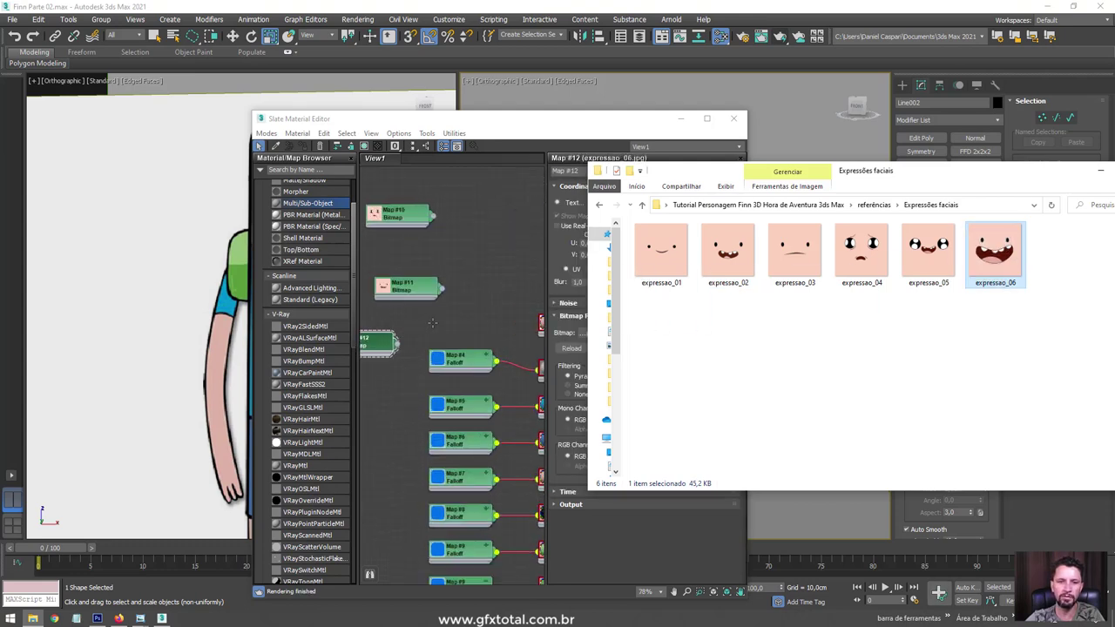
drag(426, 287, 421, 245)
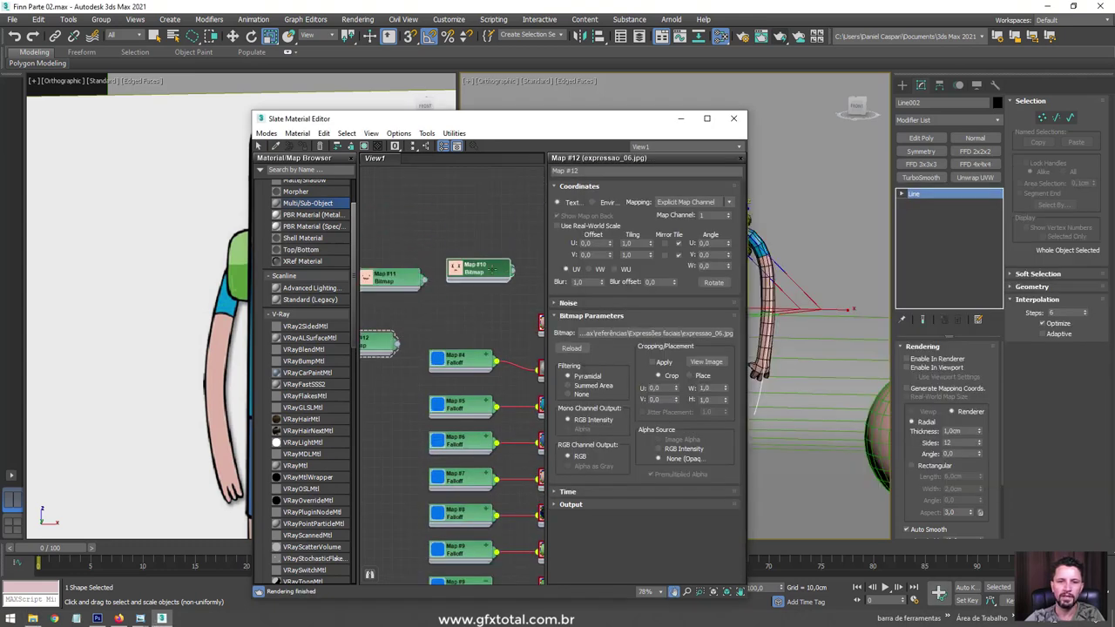
scroll(421, 244, up, 2)
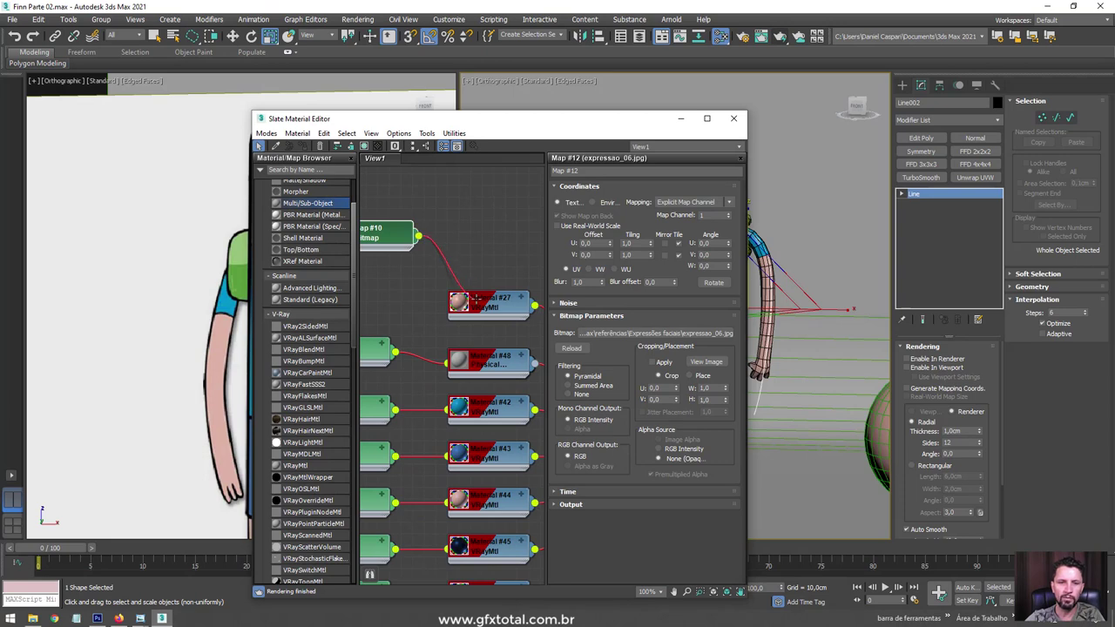
drag(476, 300, 446, 320)
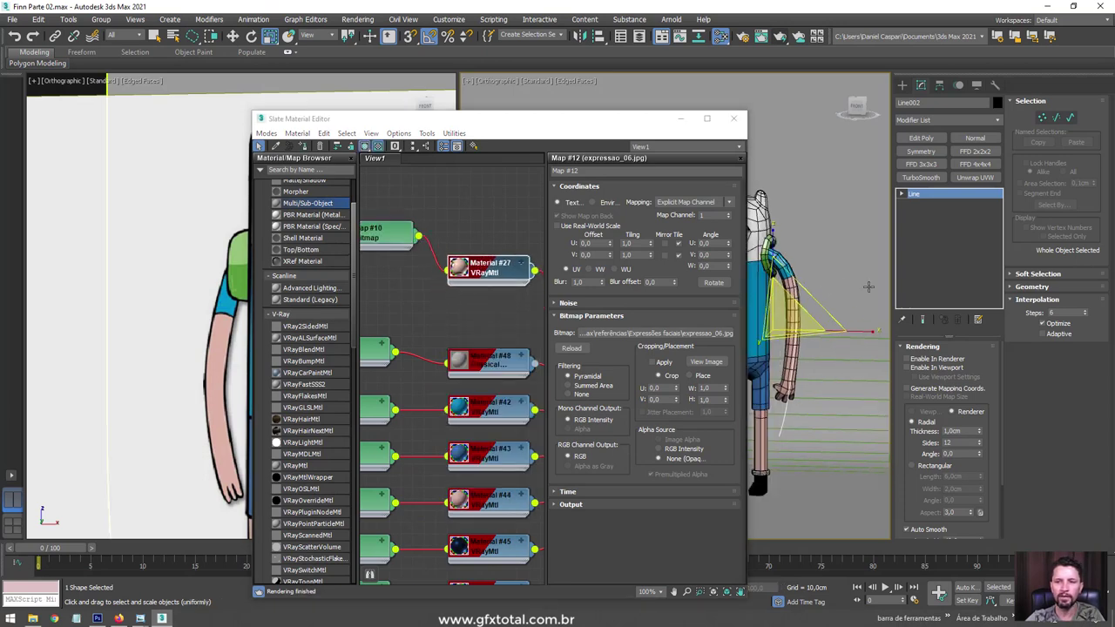
alt+middle_drag(868, 287, 828, 279)
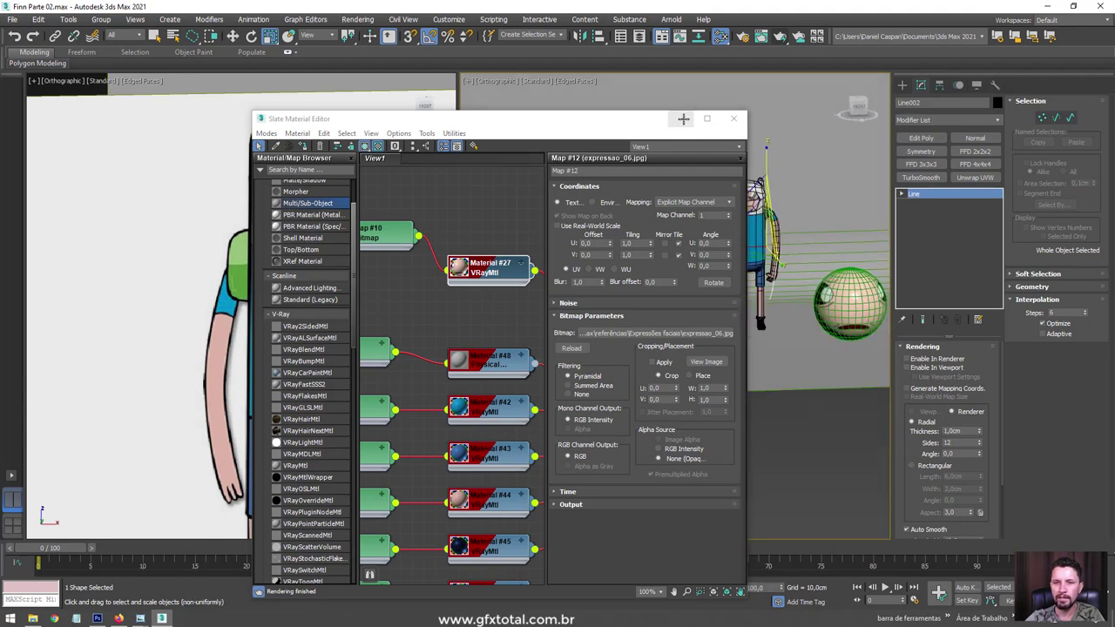
click(734, 119)
mouse_move(697, 261)
alt+middle_down()
mouse_move(738, 283)
mouse_move(749, 261)
alt+middle_up()
scroll(758, 252, up, 4)
scroll(775, 231, up, 4)
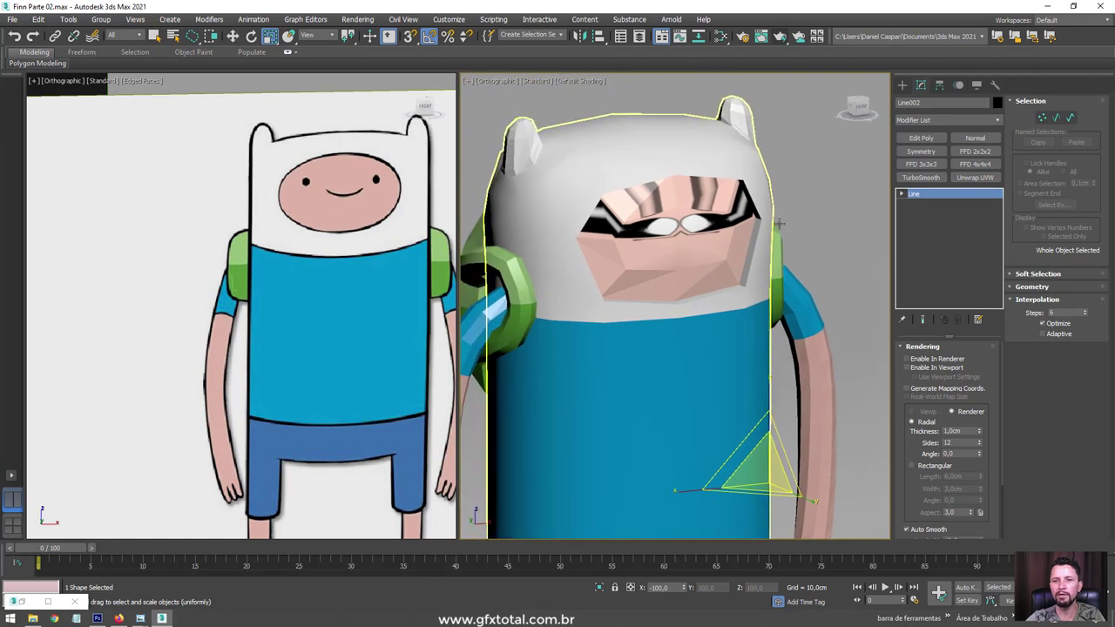
- Select Finn's 12 face polygons on the body mesh with edged faces shown
click(772, 219)
key(F4)
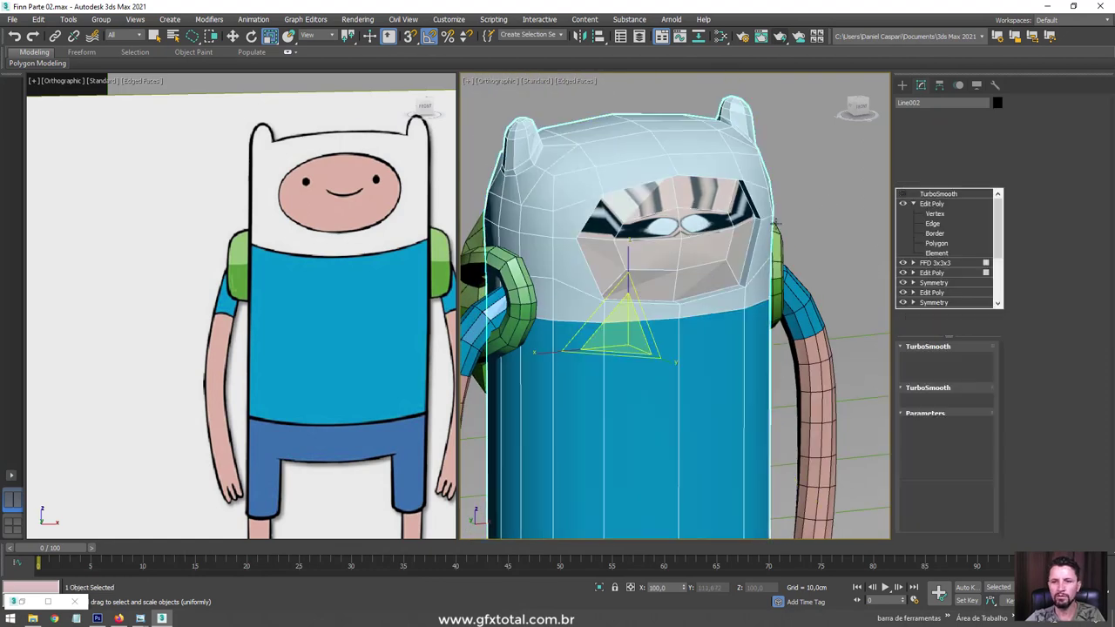
click(932, 213)
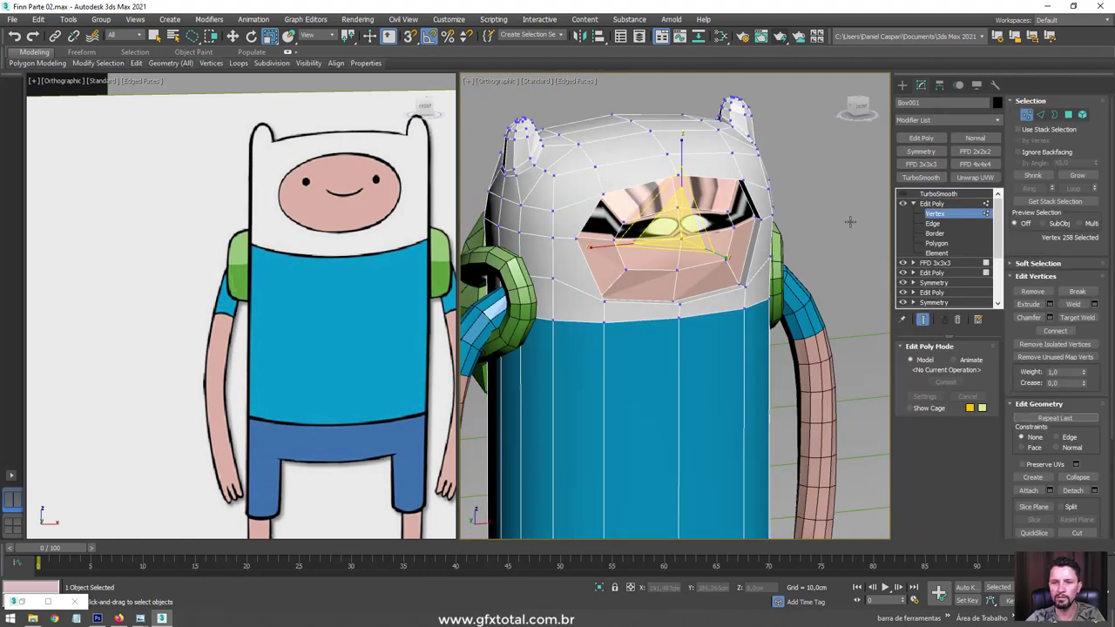
ctrl+click(936, 243)
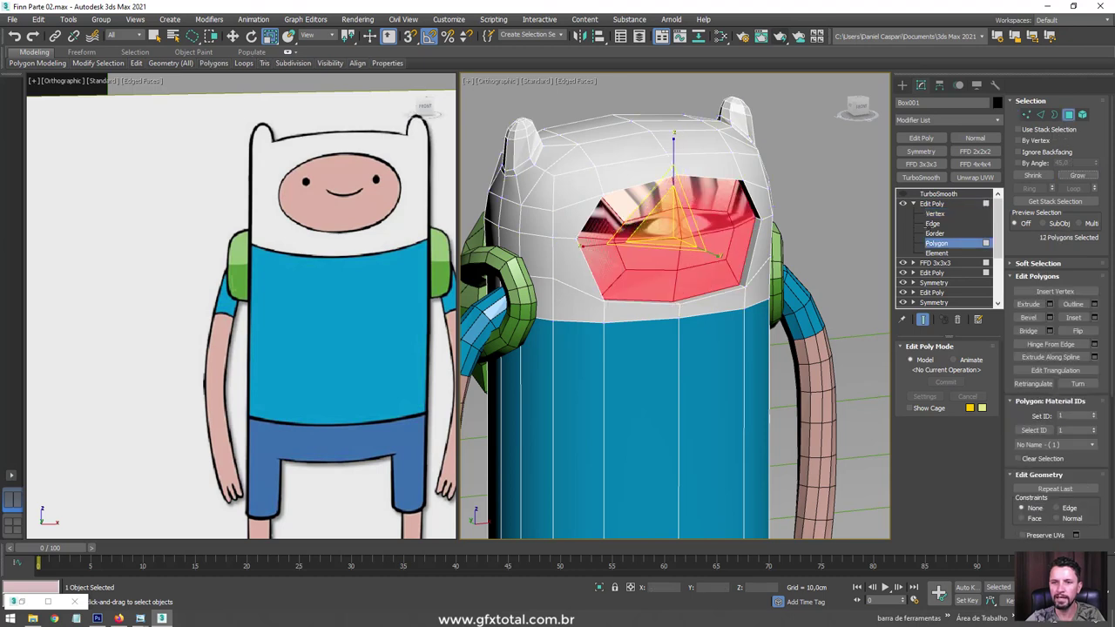
alt+middle_drag(828, 213, 860, 214)
- Apply a UVW Map to the face polygons with Y alignment and Fit
click(998, 118)
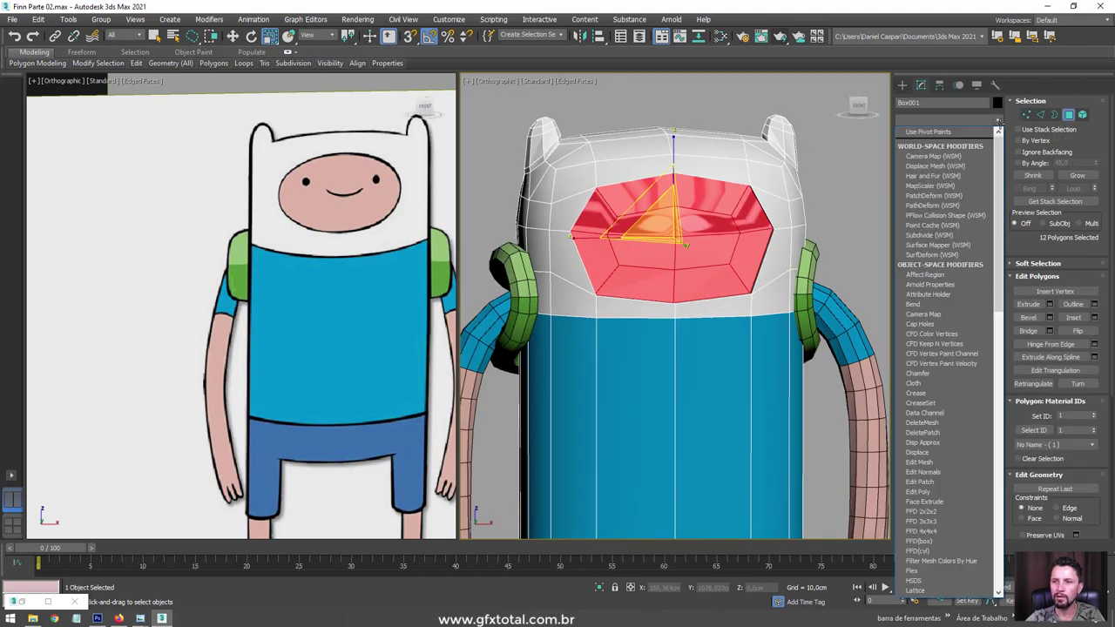
drag(1000, 171, 999, 444)
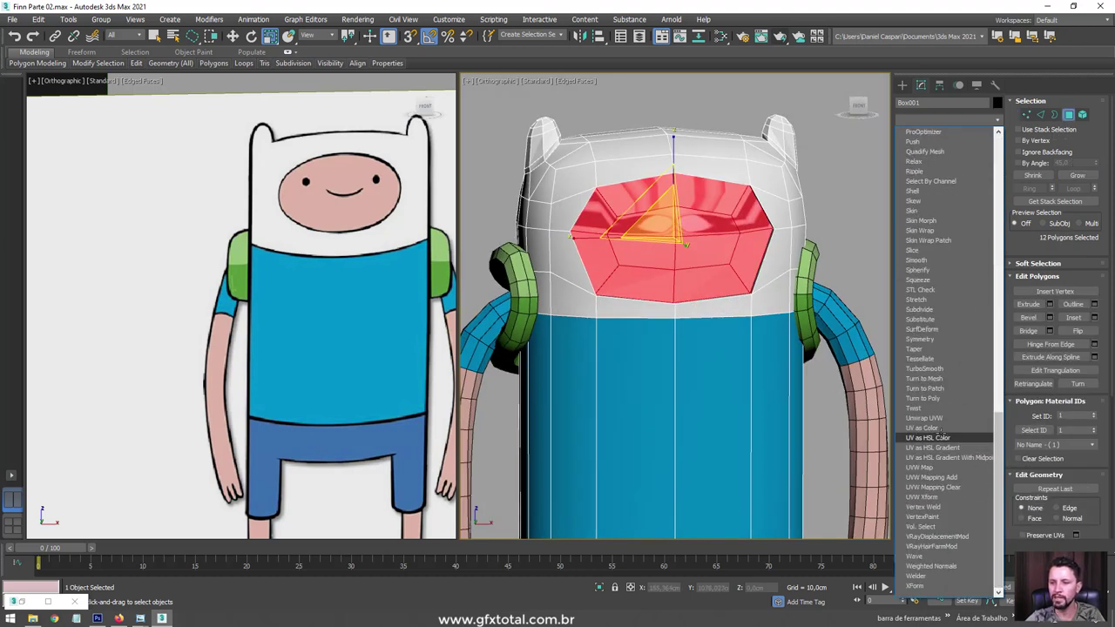
click(924, 467)
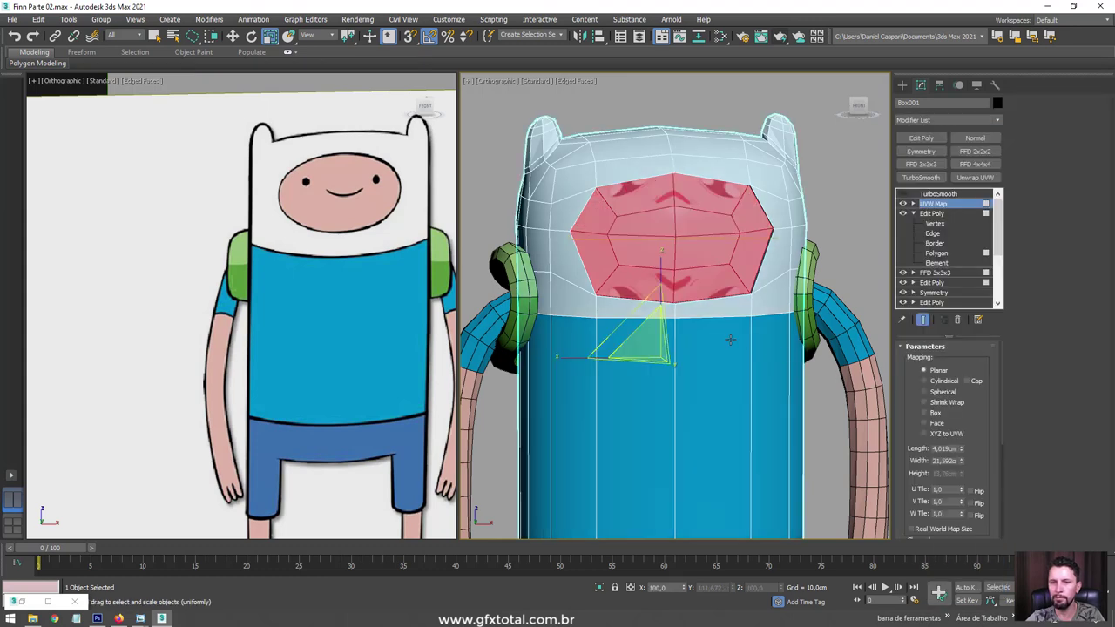
alt+middle_drag(609, 226, 533, 172)
scroll(980, 432, down, 3)
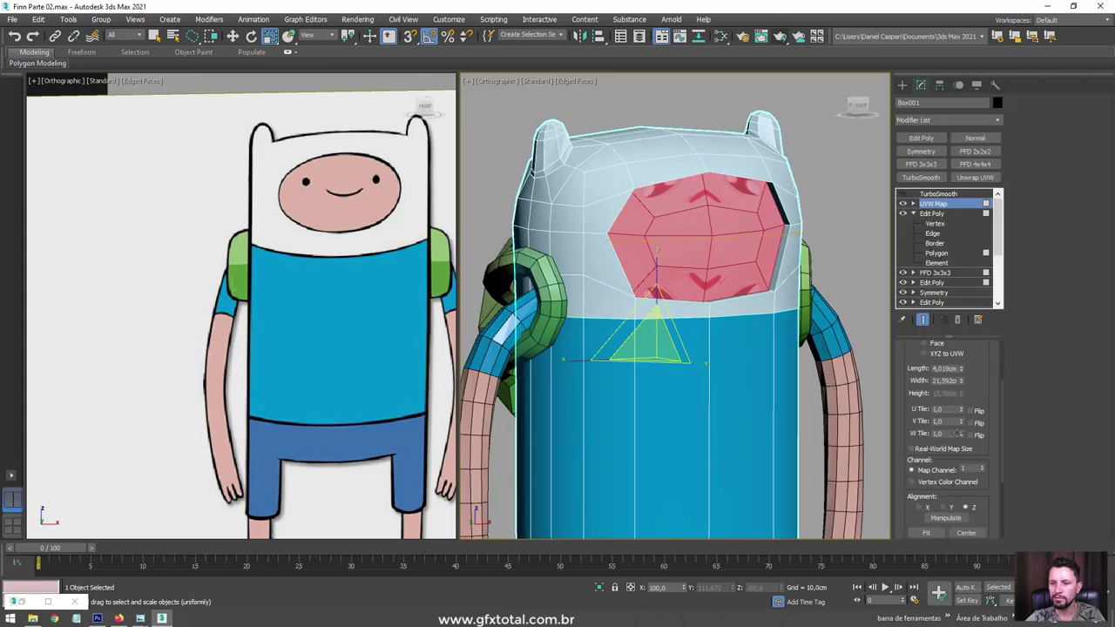
click(945, 506)
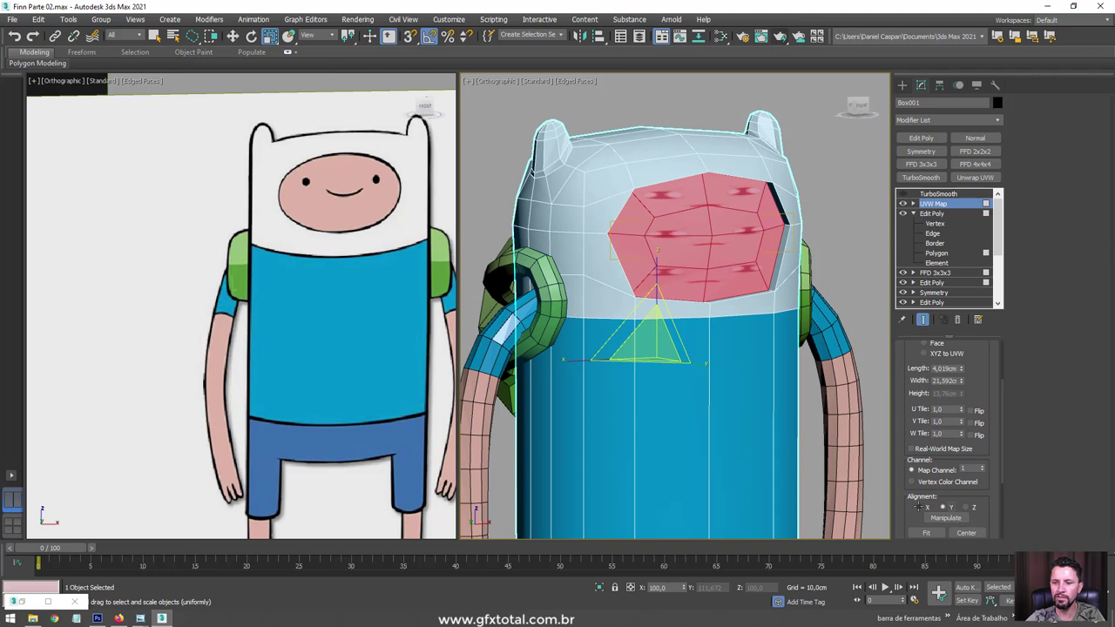
click(918, 507)
click(943, 507)
scroll(994, 467, down, 3)
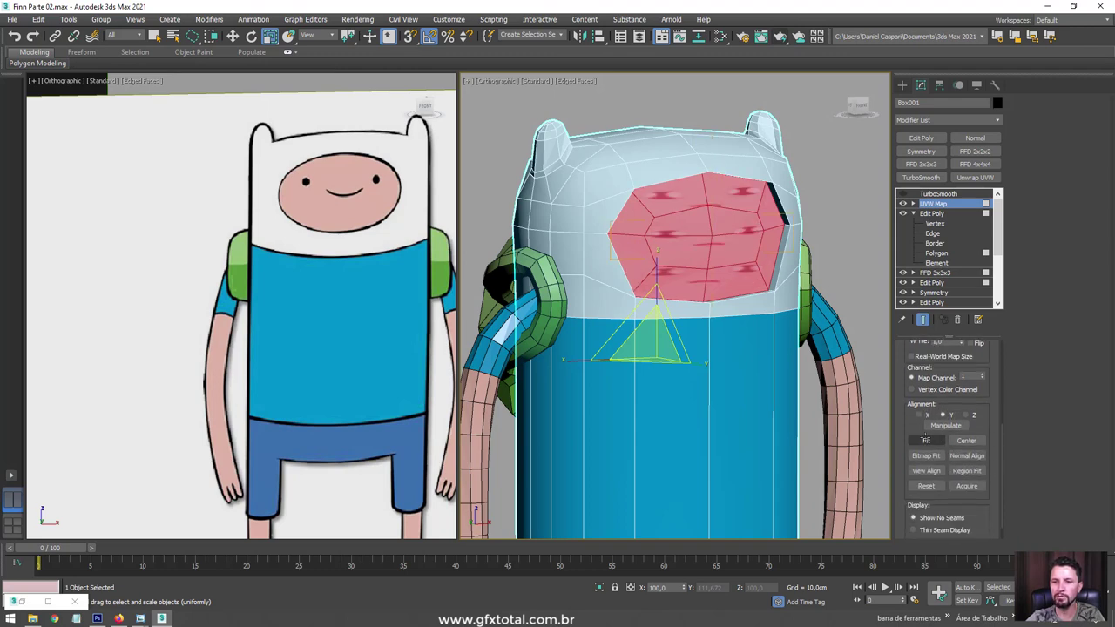
click(925, 440)
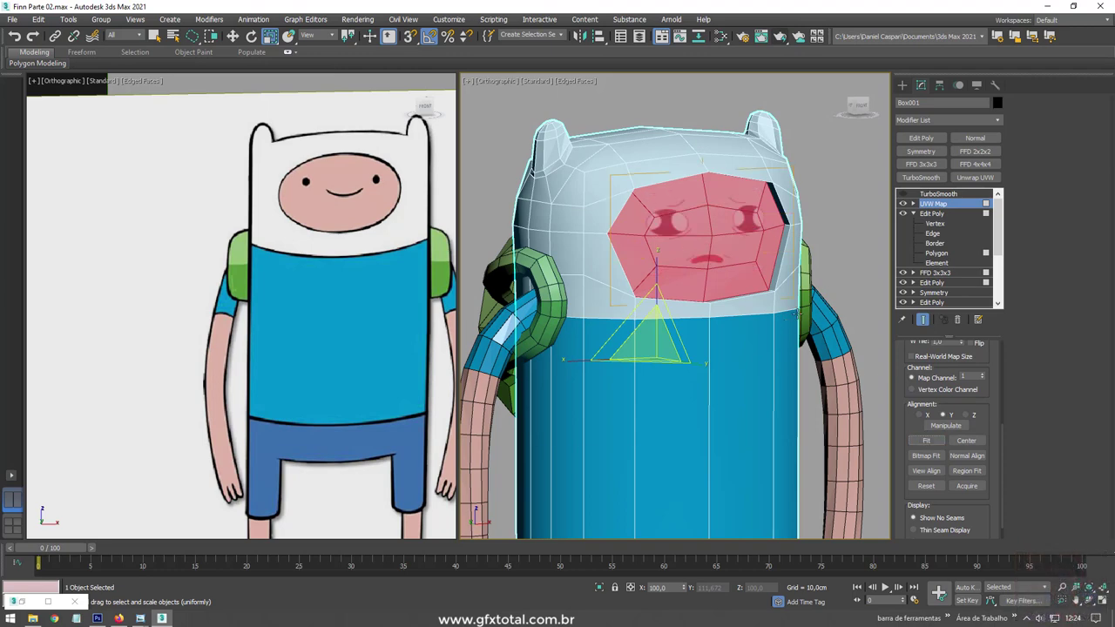
- Move the UVW Map gizmo up onto the face and switch TurboSmooth off
alt+middle_drag(697, 392, 830, 261)
click(913, 203)
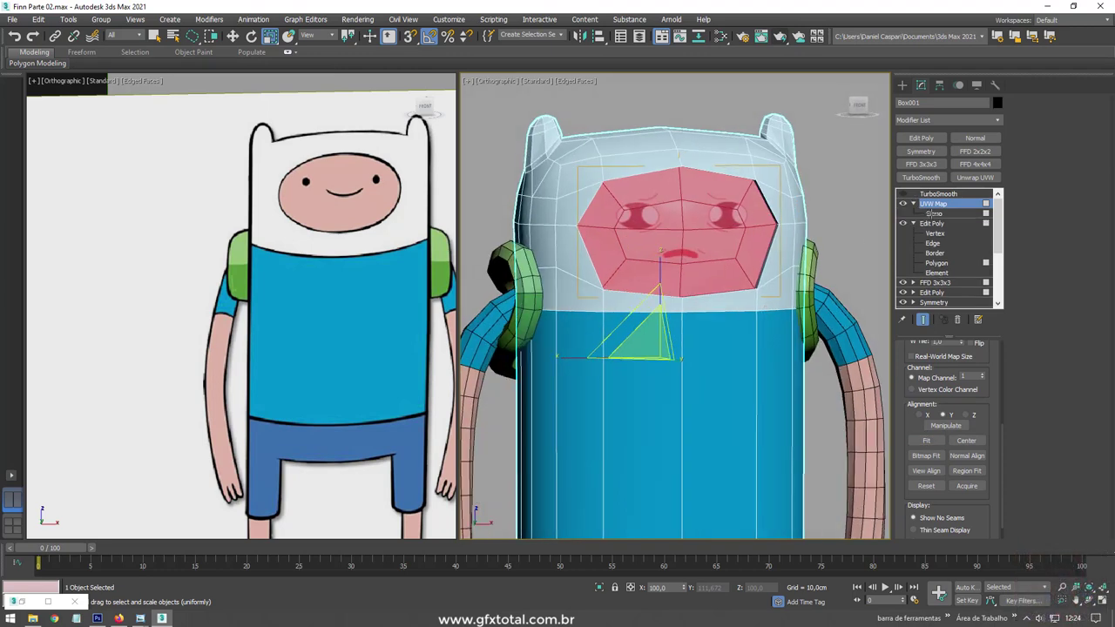
click(933, 213)
drag(657, 338, 673, 214)
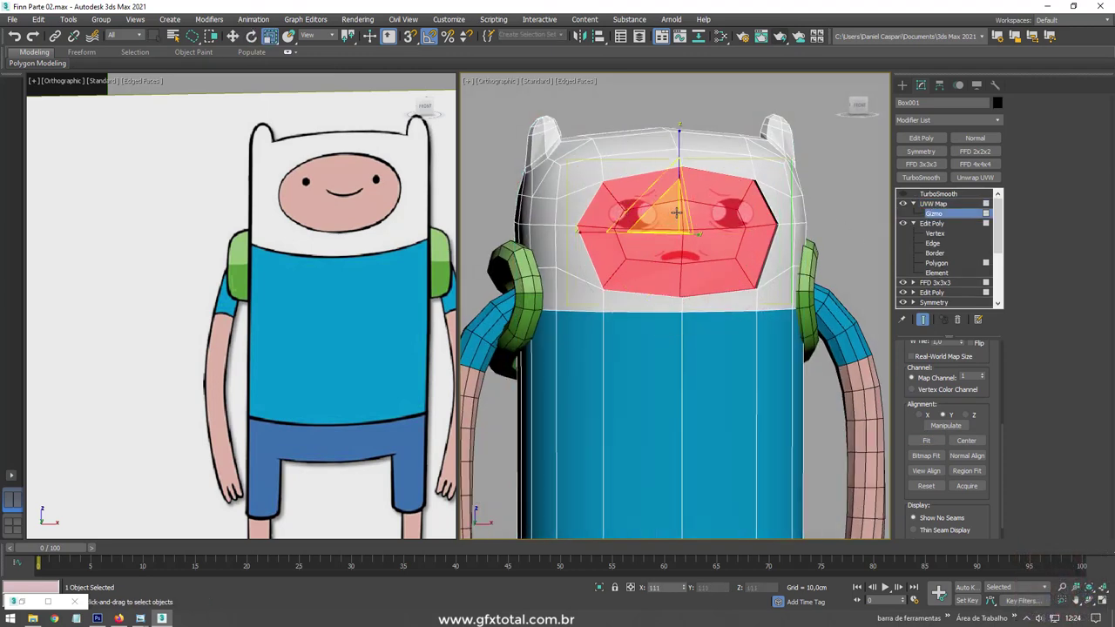
click(933, 203)
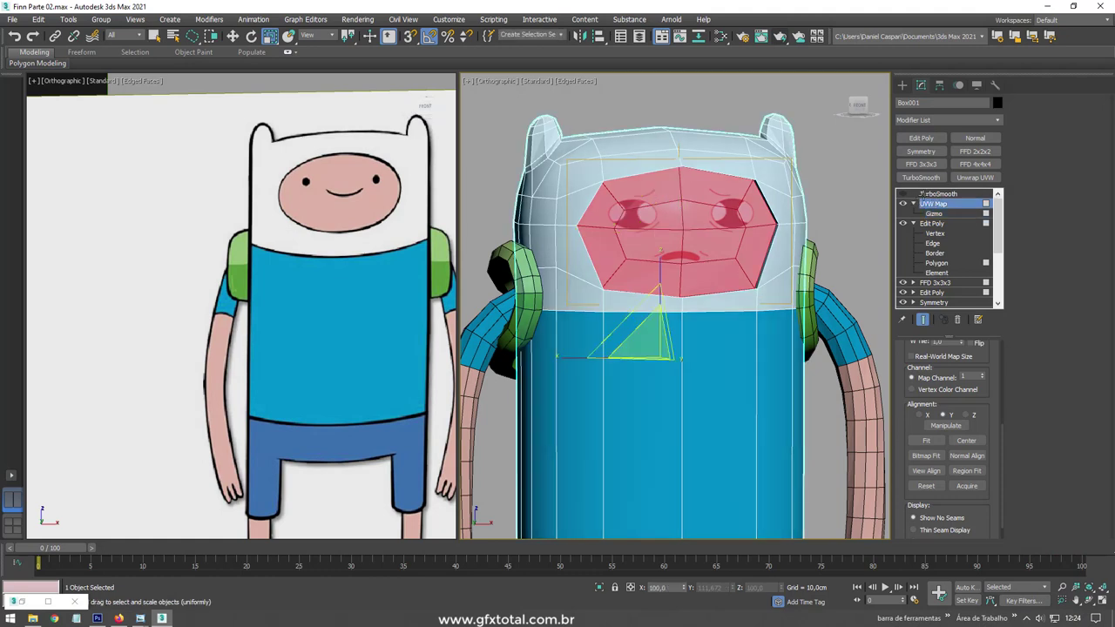
click(925, 193)
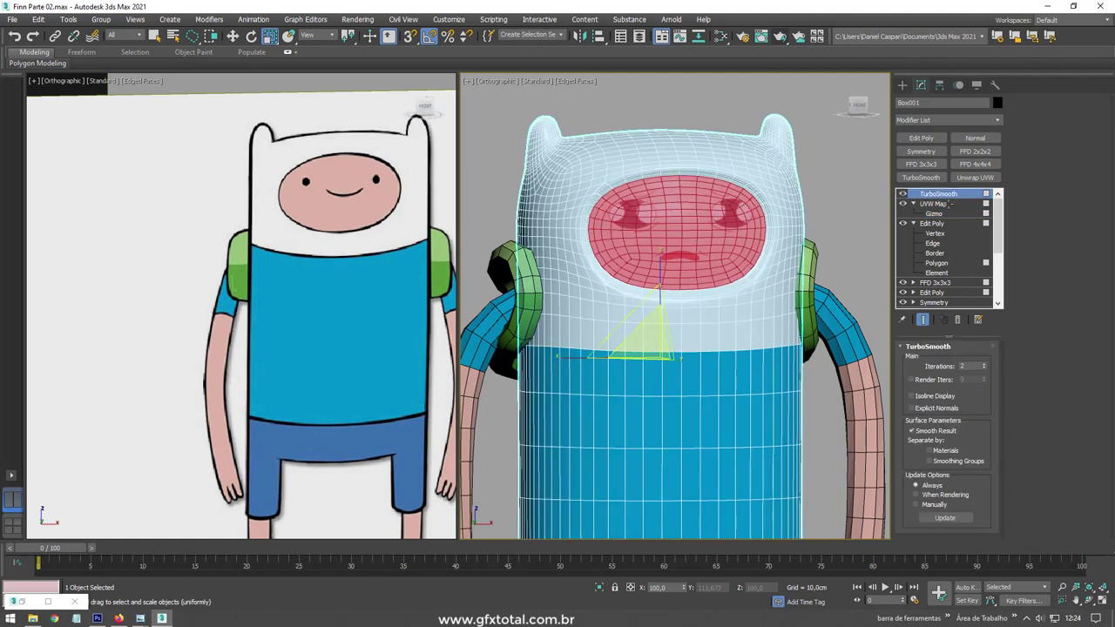
click(915, 203)
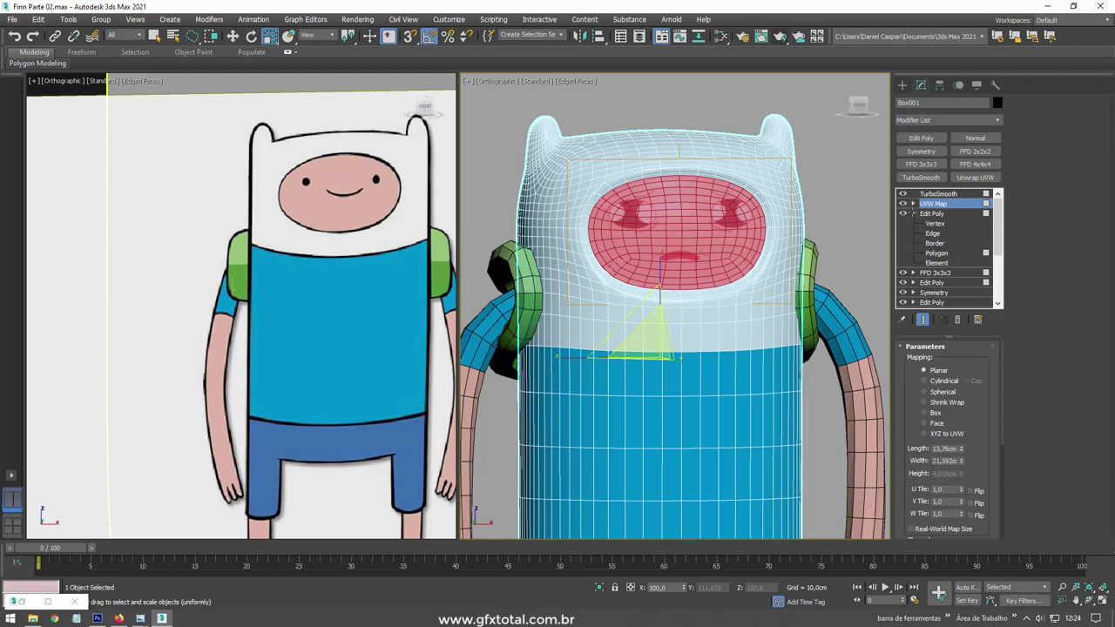
click(912, 214)
click(903, 193)
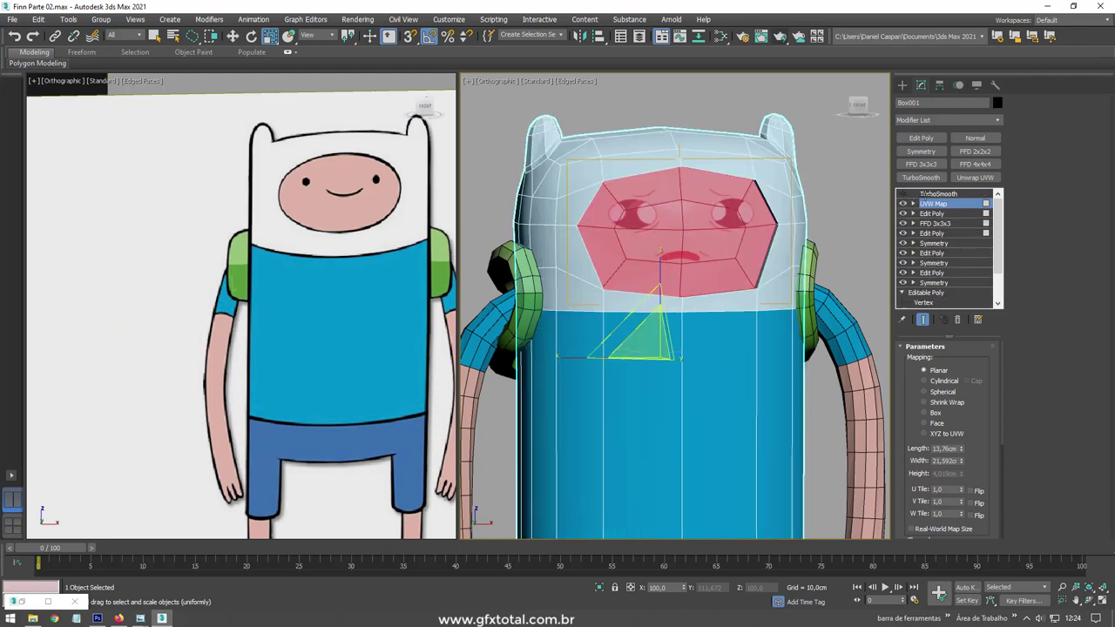
- Add an Edit Poly above UVW Map and select the edges bordering Finn's face opening
click(921, 137)
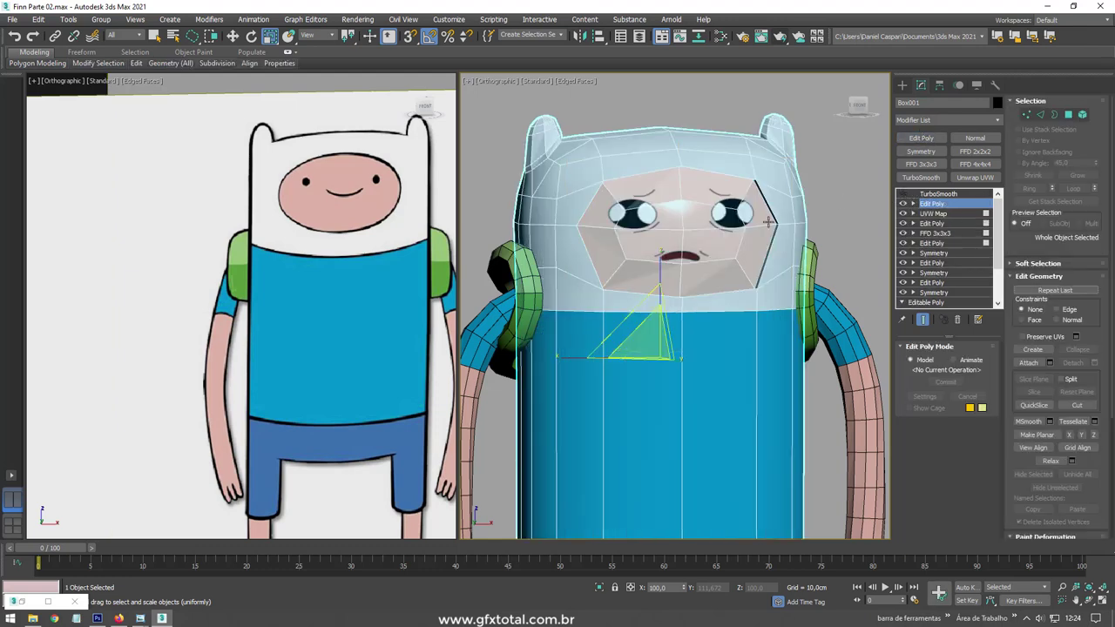
key(2)
scroll(759, 169, up, 2)
scroll(760, 169, up, 2)
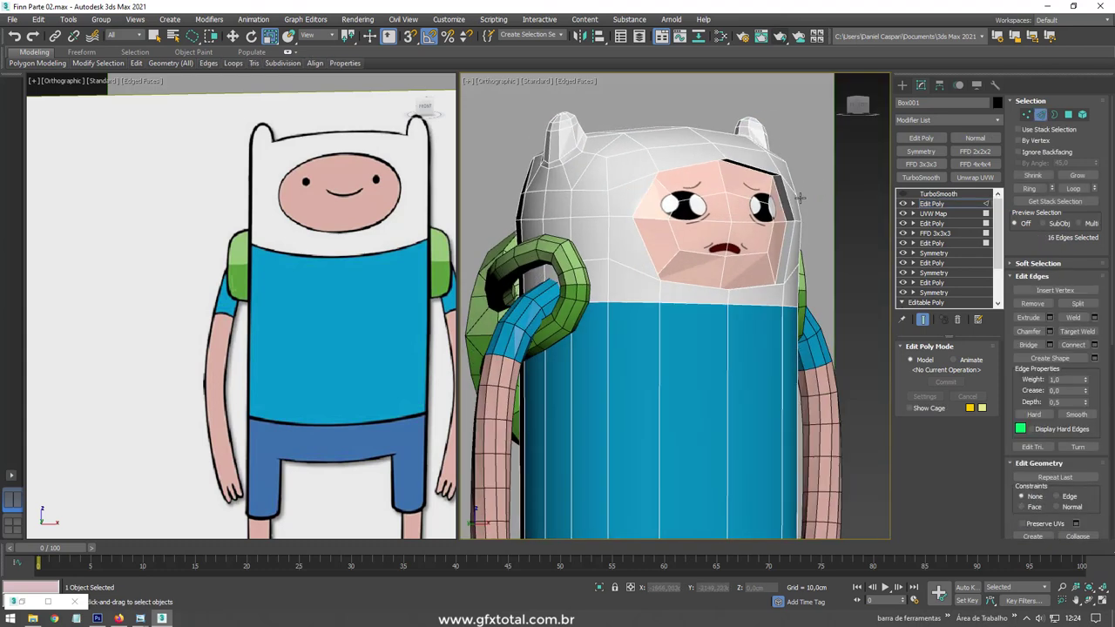
scroll(760, 169, up, 3)
click(758, 148)
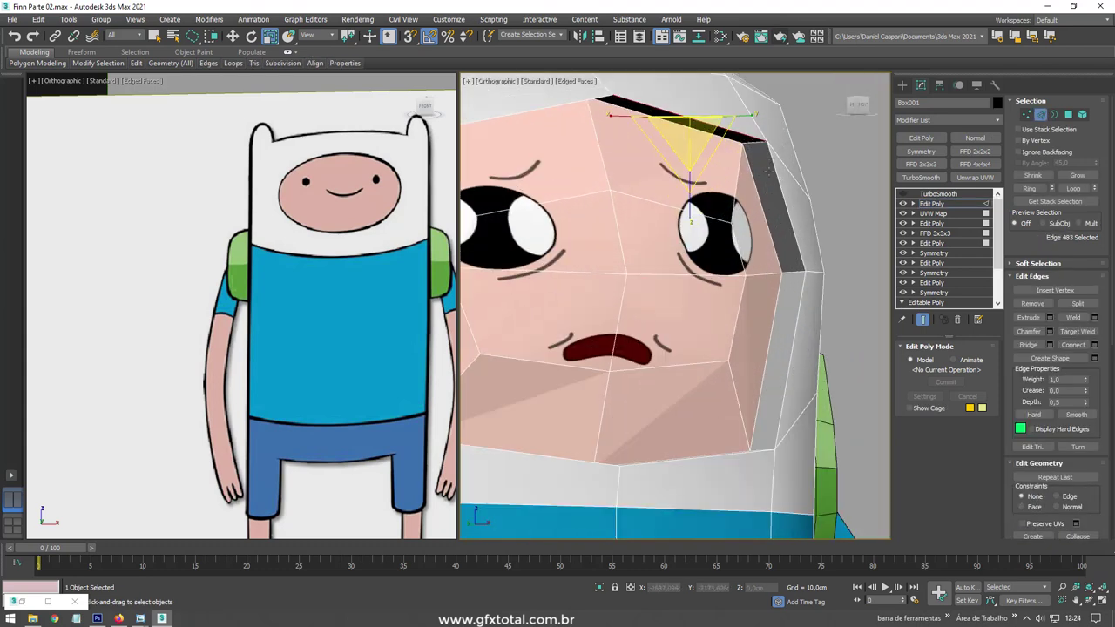
scroll(759, 165, up, 2)
ctrl+click(760, 197)
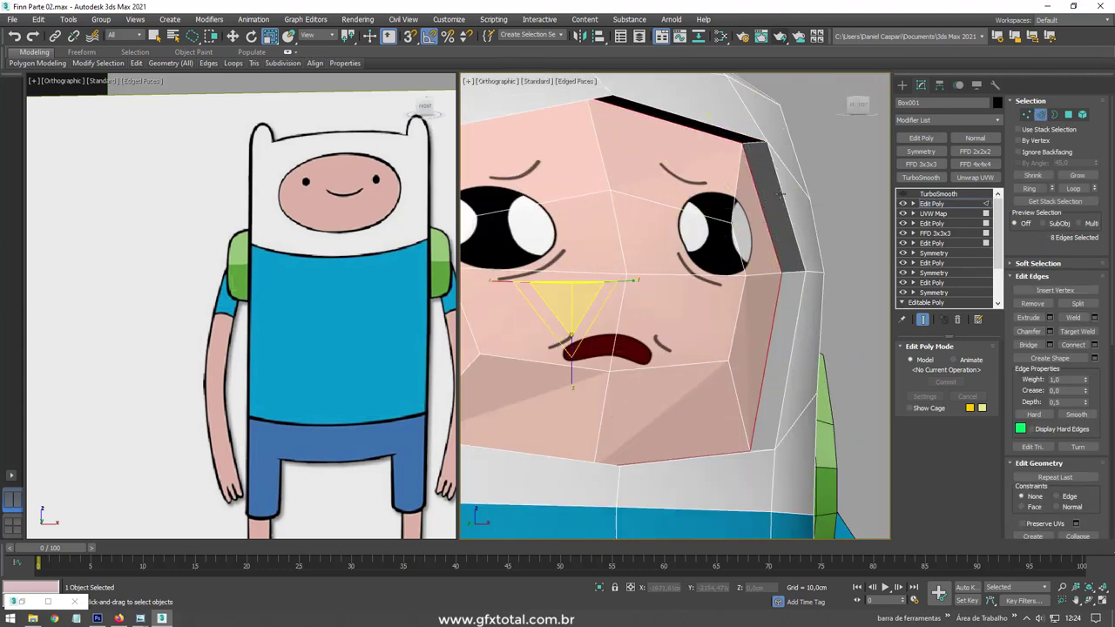
ctrl+click(767, 197)
scroll(770, 196, up, 2)
mouse_move(770, 196)
alt+middle_down()
mouse_move(751, 141)
mouse_move(765, 148)
alt+middle_up()
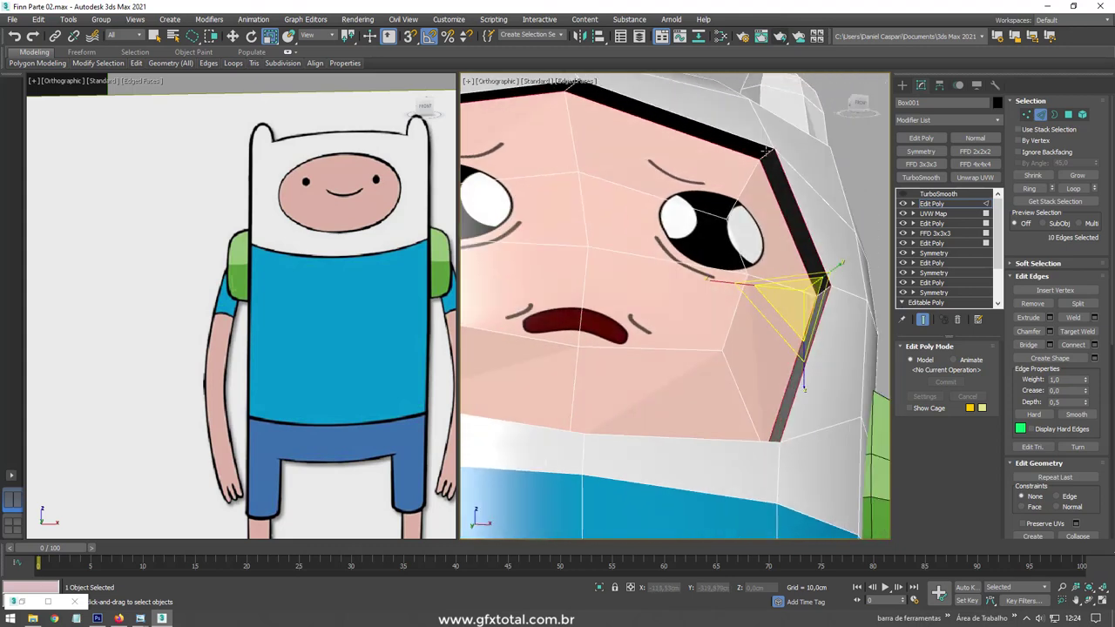
click(766, 154)
- Give the 16 selected face-border edges a crease of 1.0
click(1068, 115)
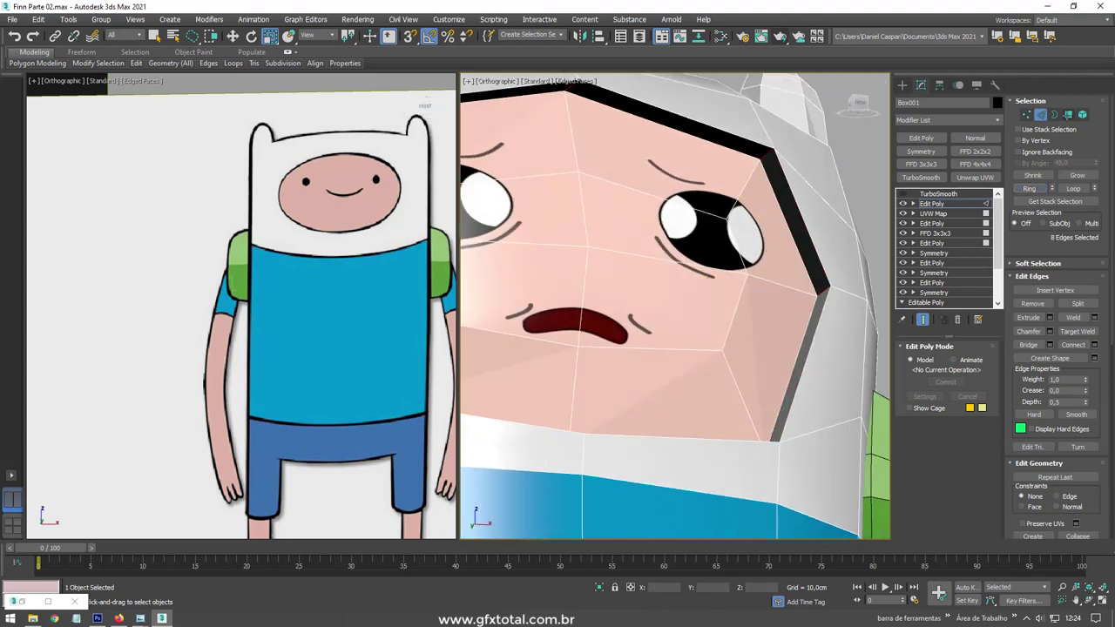
click(1040, 114)
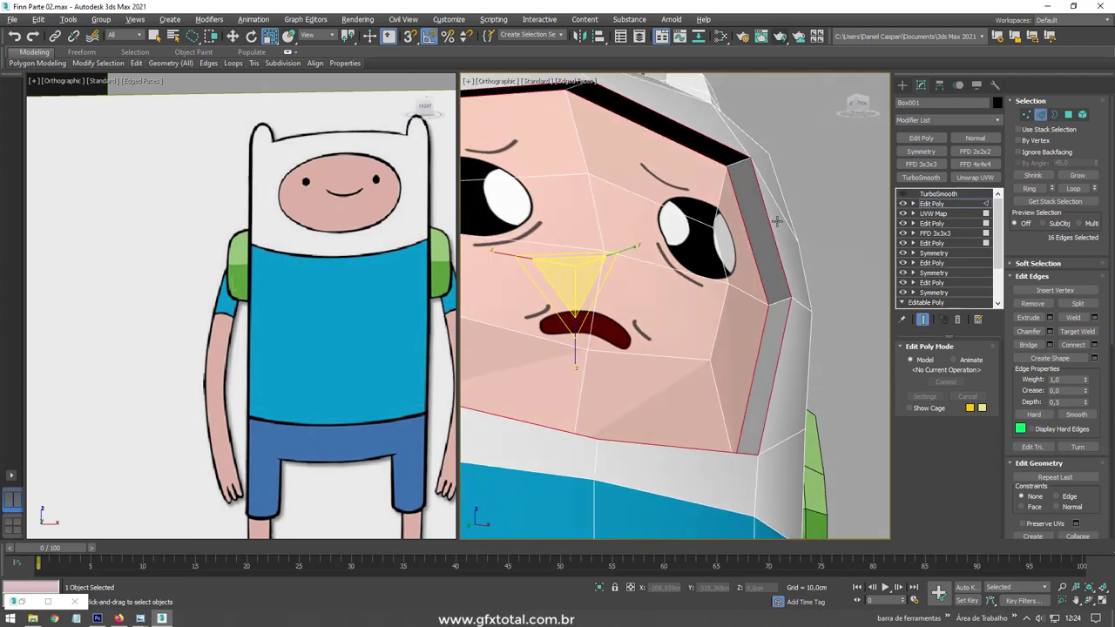
mouse_move(775, 209)
alt+middle_down()
mouse_move(758, 198)
mouse_move(746, 219)
mouse_move(799, 238)
alt+middle_up()
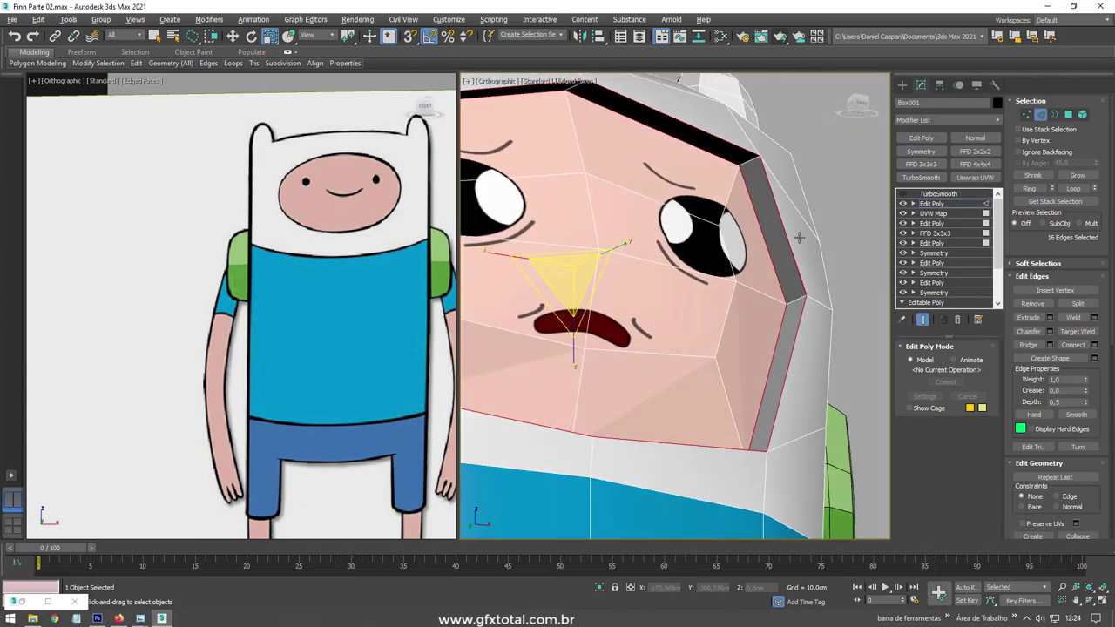
drag(1096, 384, 1065, 324)
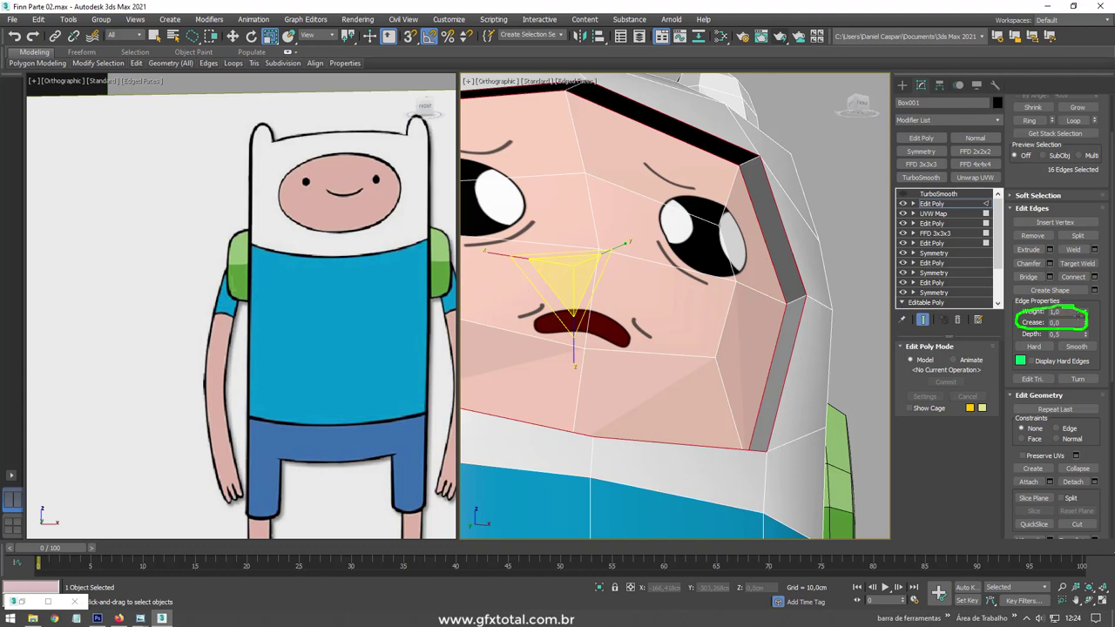
drag(1084, 323, 1085, 300)
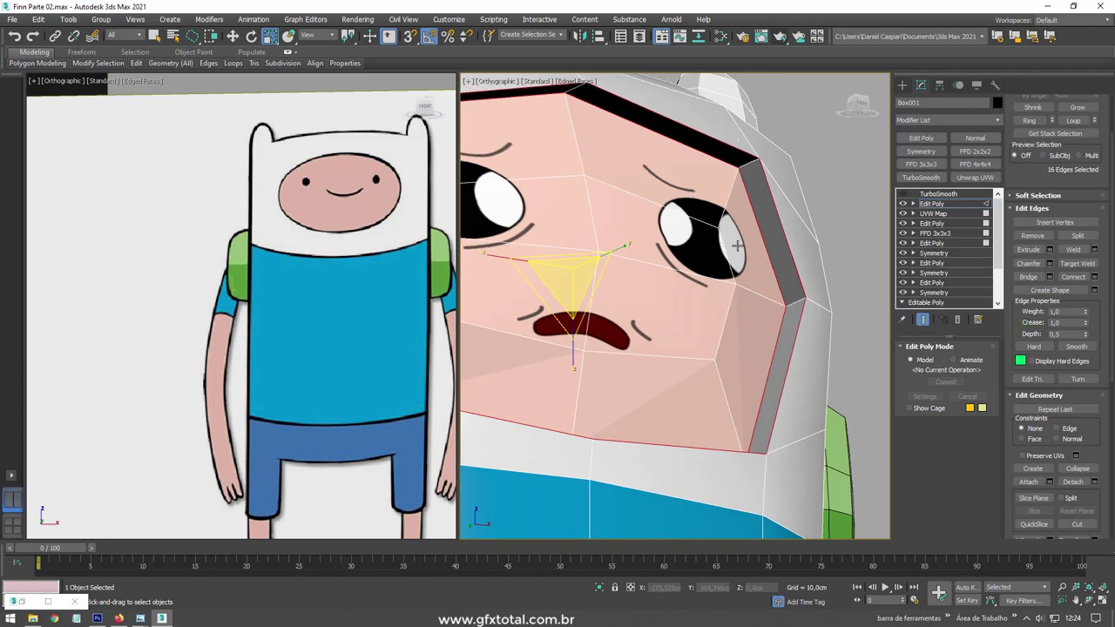
scroll(727, 239, down, 10)
scroll(668, 337, up, 3)
scroll(667, 336, up, 3)
- Select the edge loop where the leg meets the shorts hem
scroll(662, 313, up, 3)
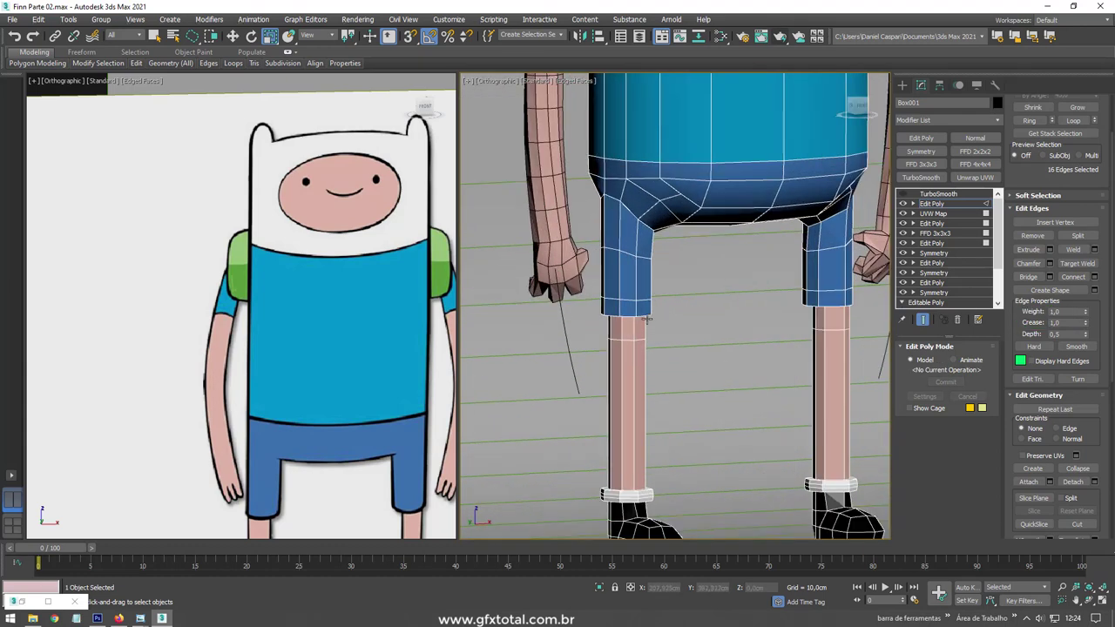
scroll(640, 313, up, 3)
double_click(637, 311)
alt+middle_drag(638, 311, 694, 354)
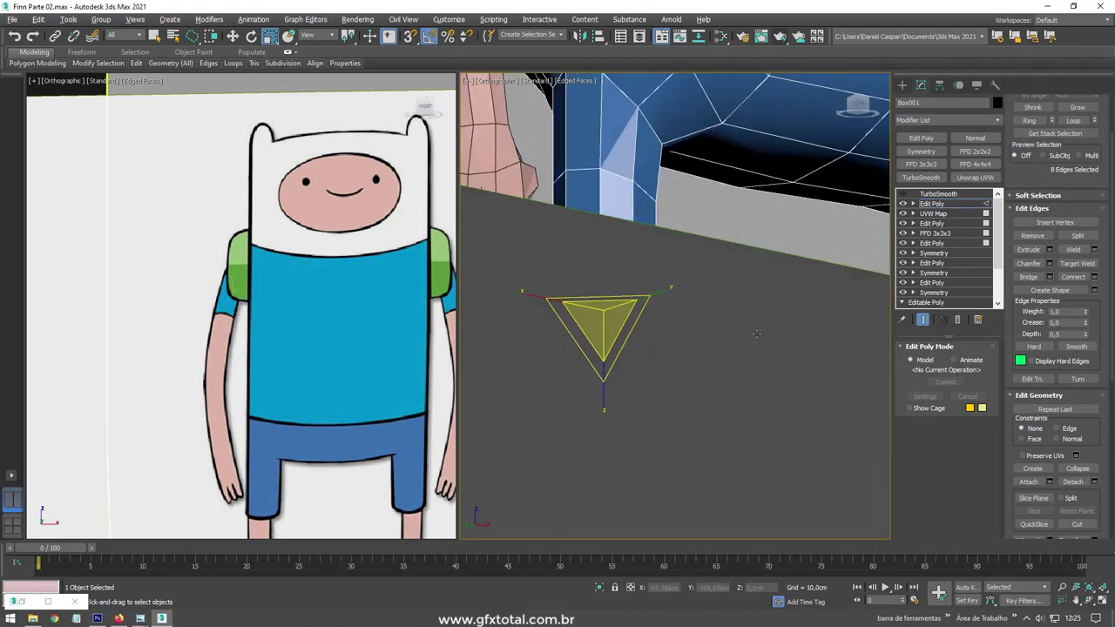
key(shift+z)
key(shift+z)
scroll(796, 298, up, 3)
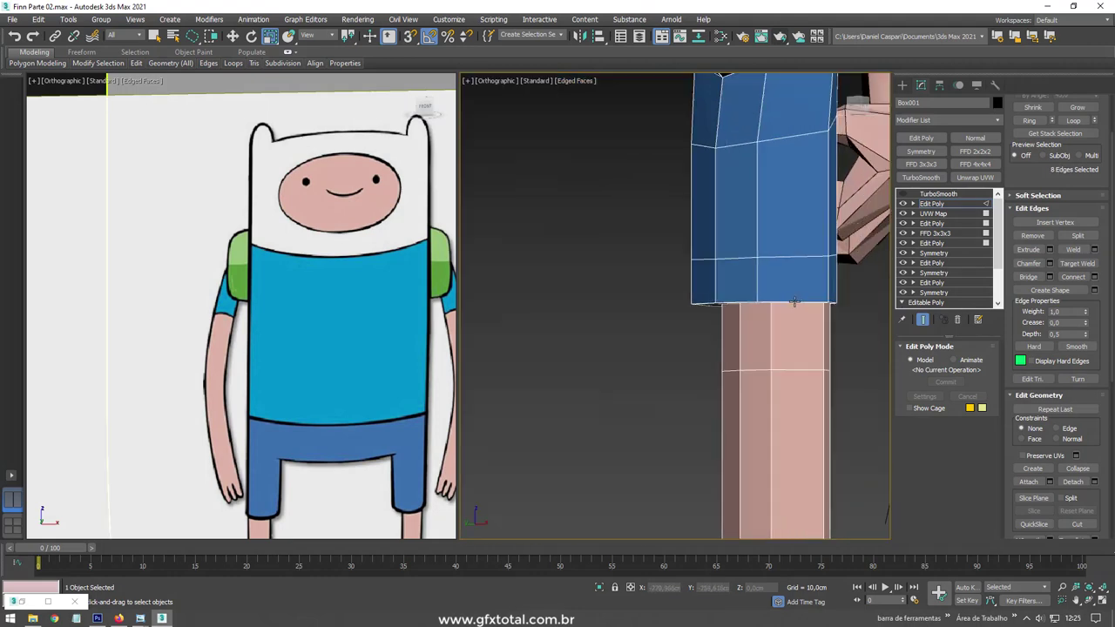
alt+middle_drag(779, 331, 770, 313)
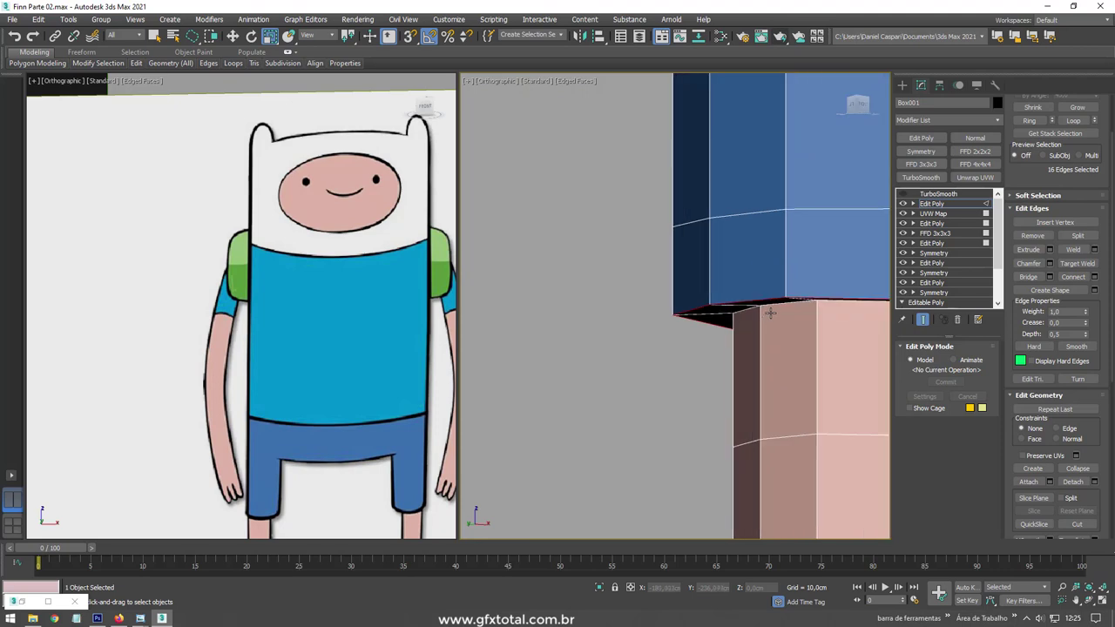
key(shift+z)
key(shift+z)
key(shift+z)
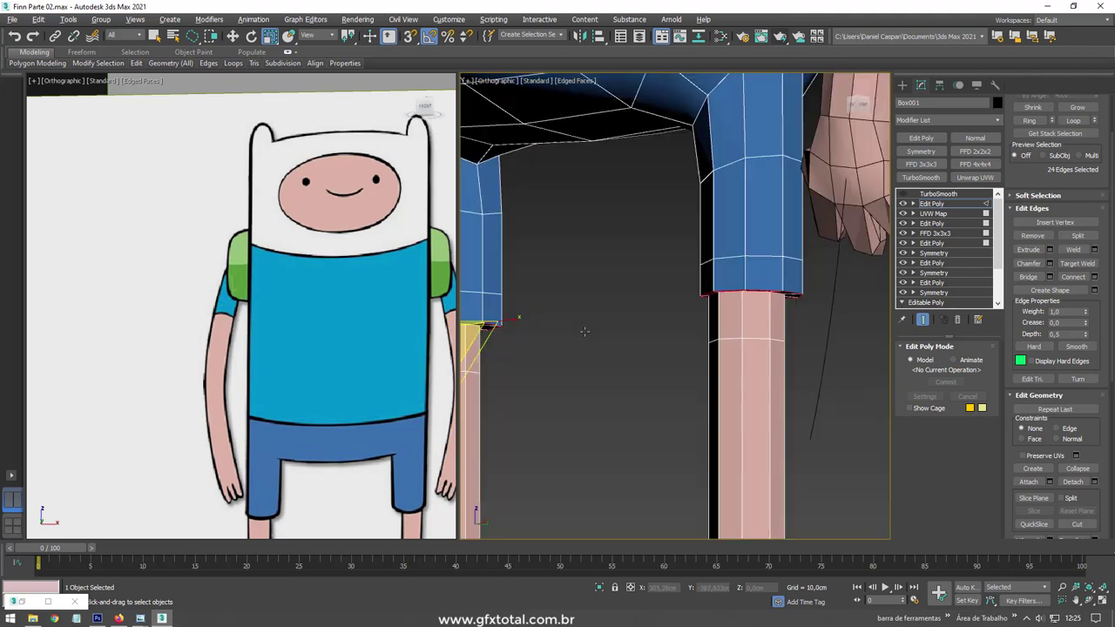
key(shift+z)
key(shift+z)
key(shift+z)
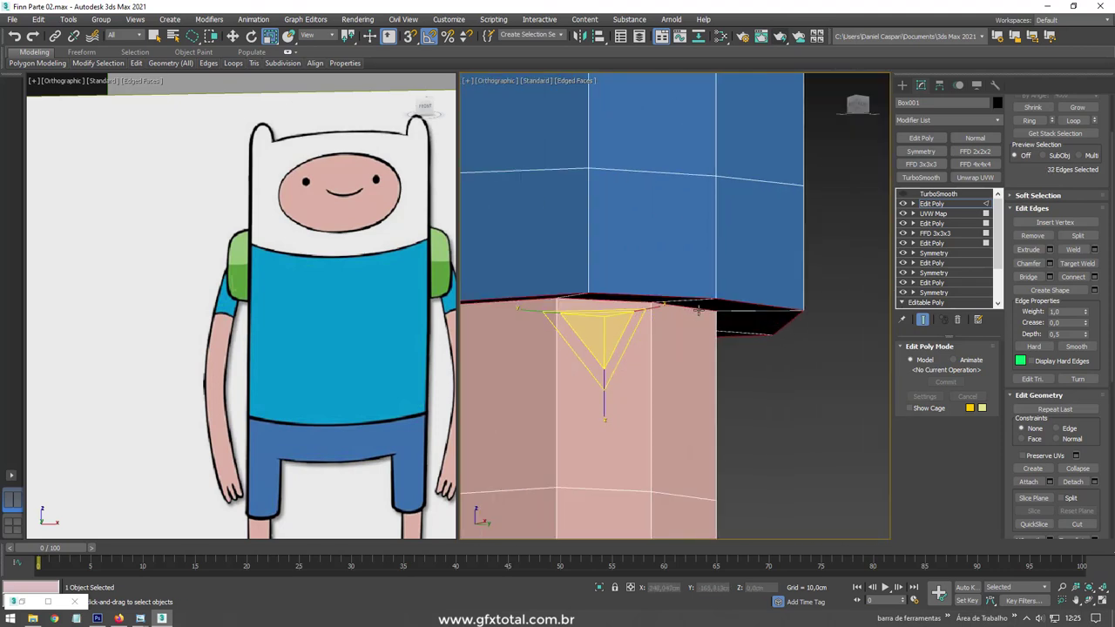
key(shift+z)
- Add the ankle cuff edge loops to the selection, working in wireframe view
key(shift+z)
key(shift+z)
scroll(731, 312, up, 2)
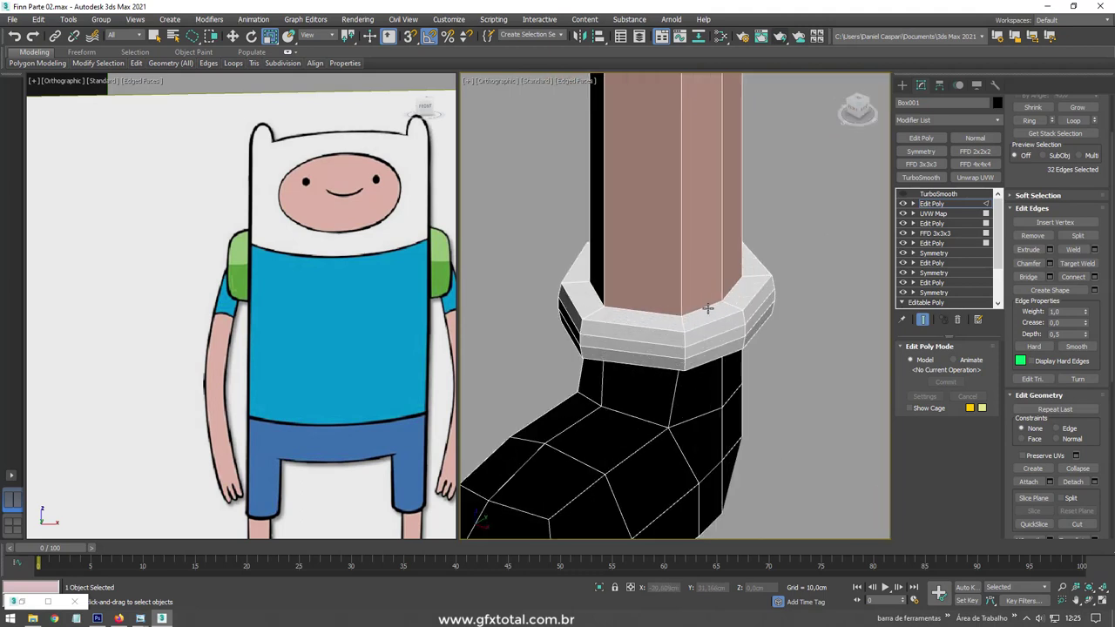
ctrl+double_click(709, 307)
key(shift+z)
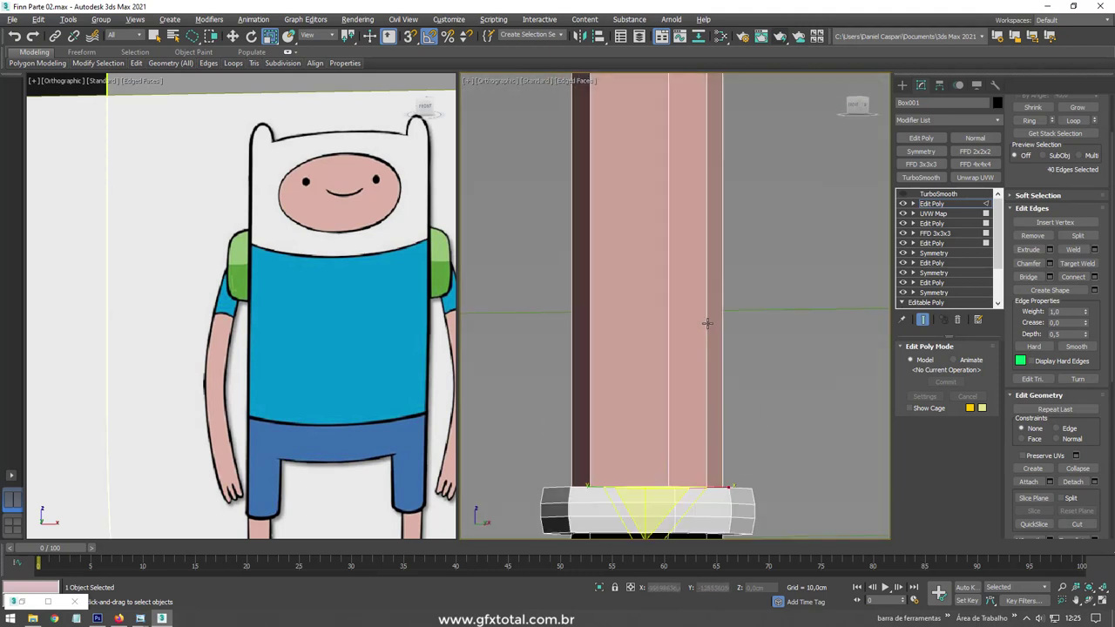
key(shift+z)
key(shift+z)
key(shift+z)
key(shift+z)
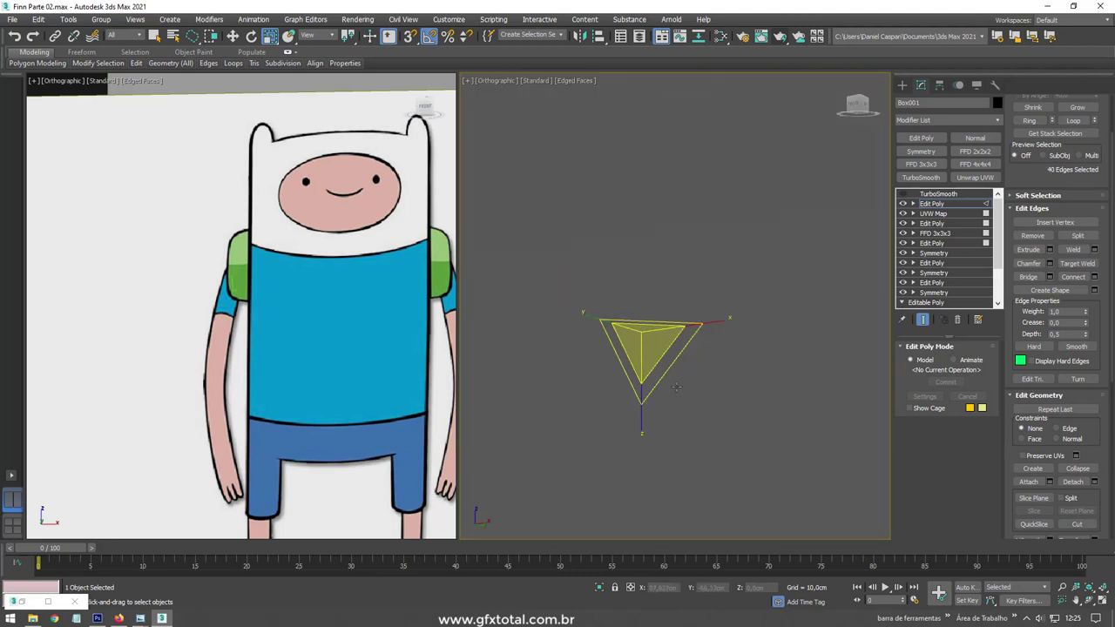
key(shift+z)
key(F3)
scroll(666, 320, up, 2)
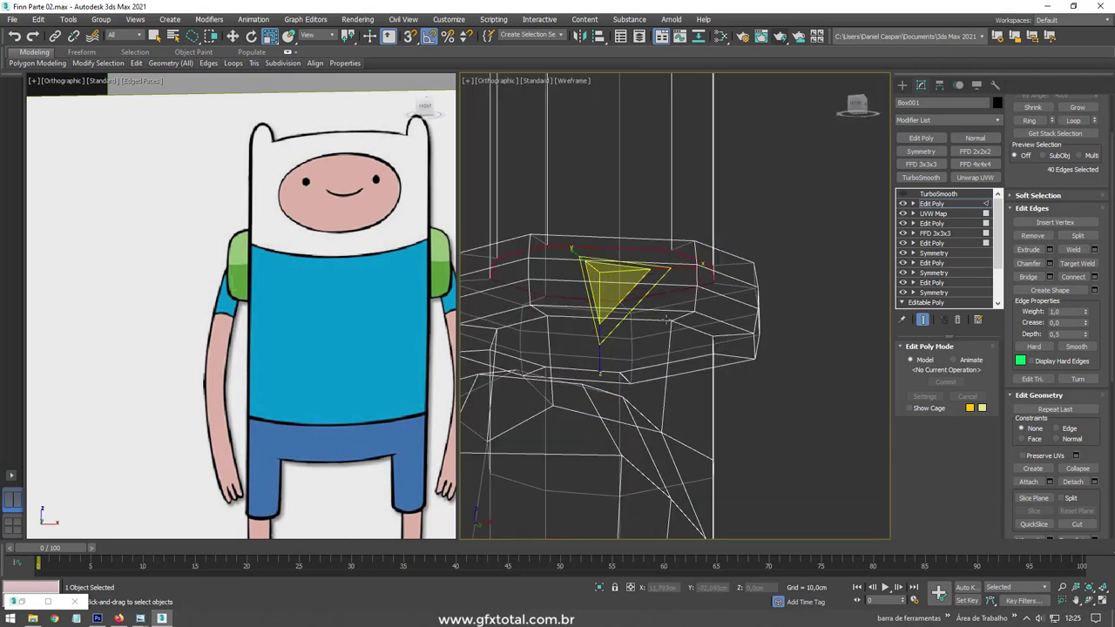
key(shift+z)
key(shift+z)
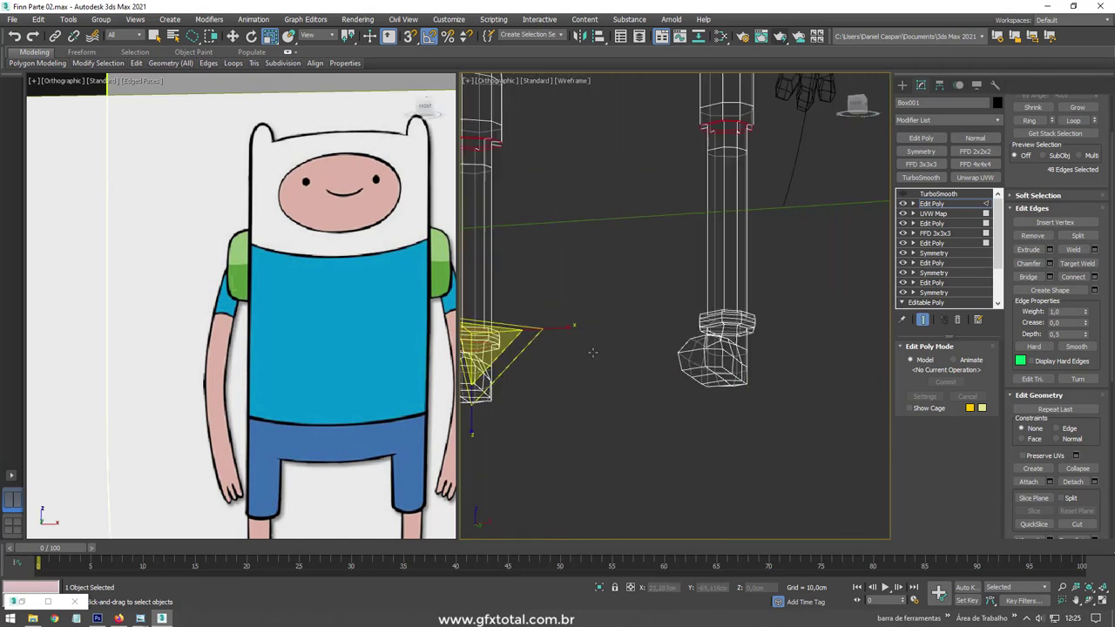
key(shift+z)
scroll(715, 321, up, 4)
double_click(726, 296)
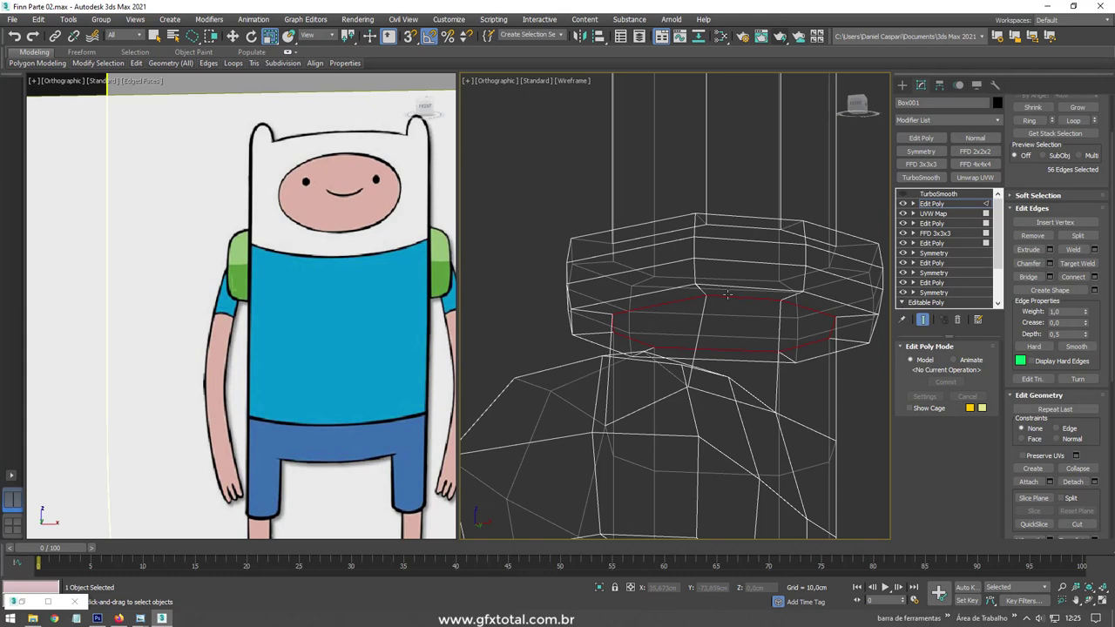
ctrl+double_click(742, 227)
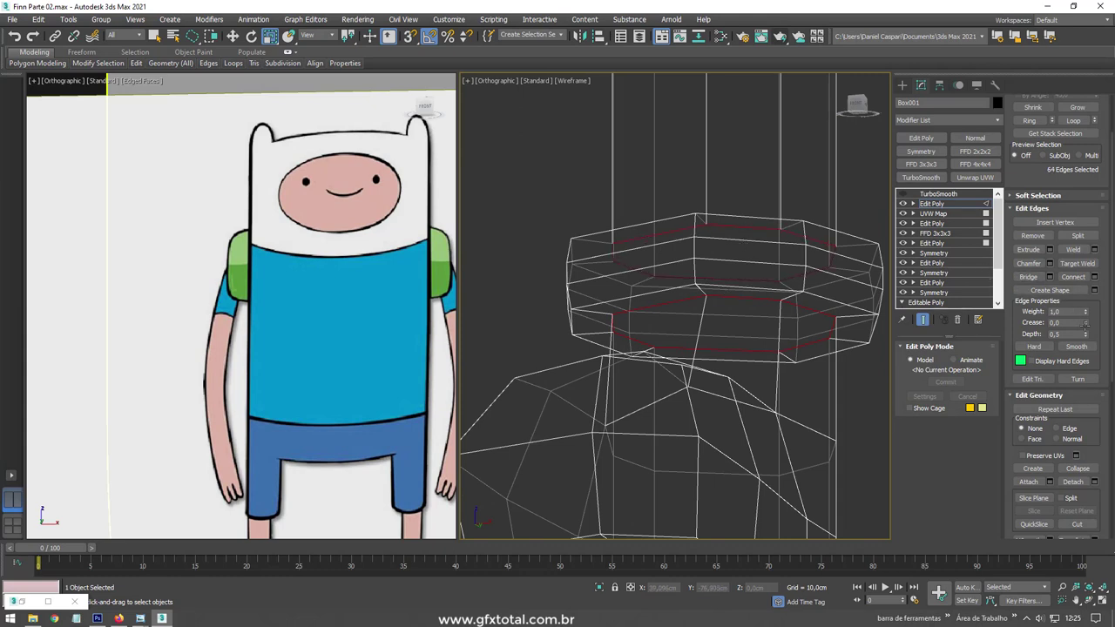
- Crease the leg and cuff loops to 1.0, totalling 64 edges, and exit Edge mode
drag(1084, 324, 1084, 287)
scroll(661, 186, down, 2)
scroll(660, 186, down, 3)
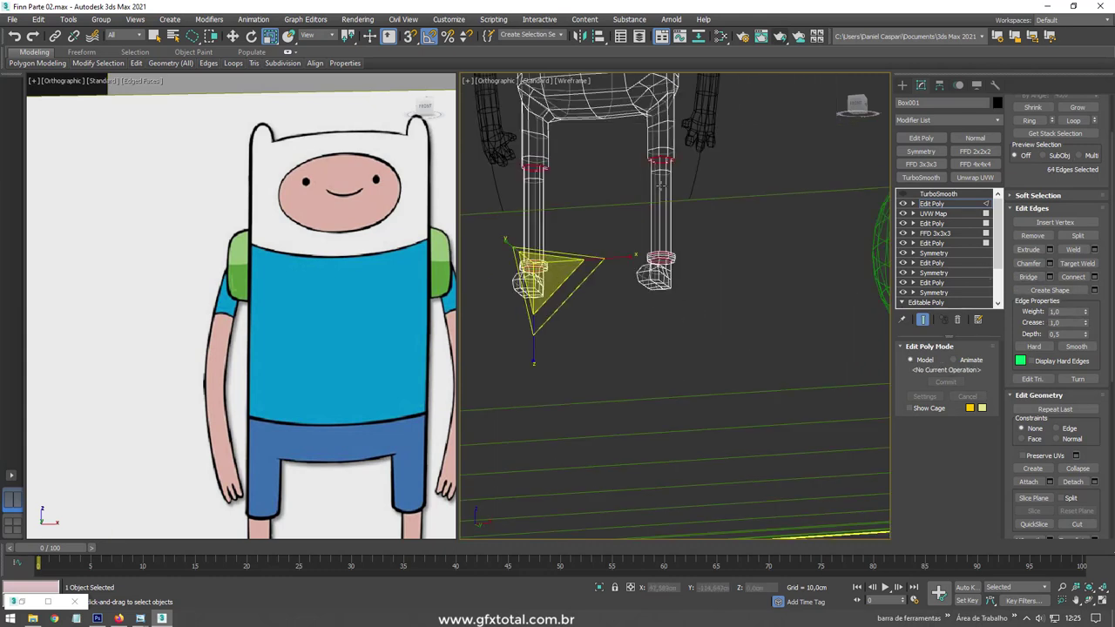
mouse_move(660, 185)
middle_down()
mouse_move(708, 416)
mouse_move(708, 481)
middle_up()
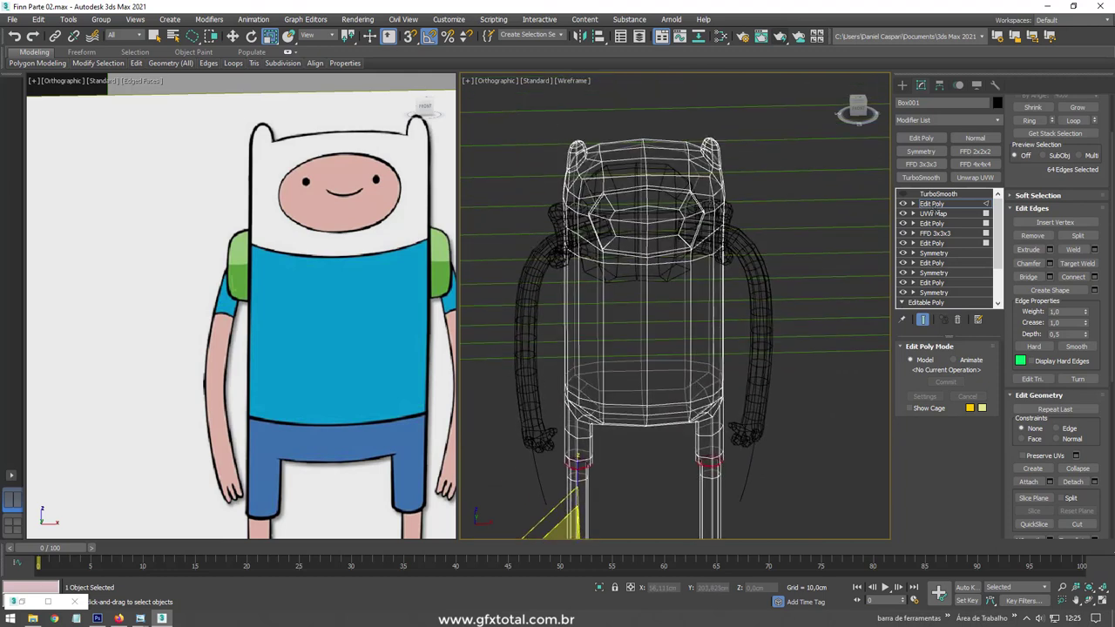
click(931, 204)
- Return to shaded view and lower the existing TurboSmooth iterations from 2 to 1
key(F3)
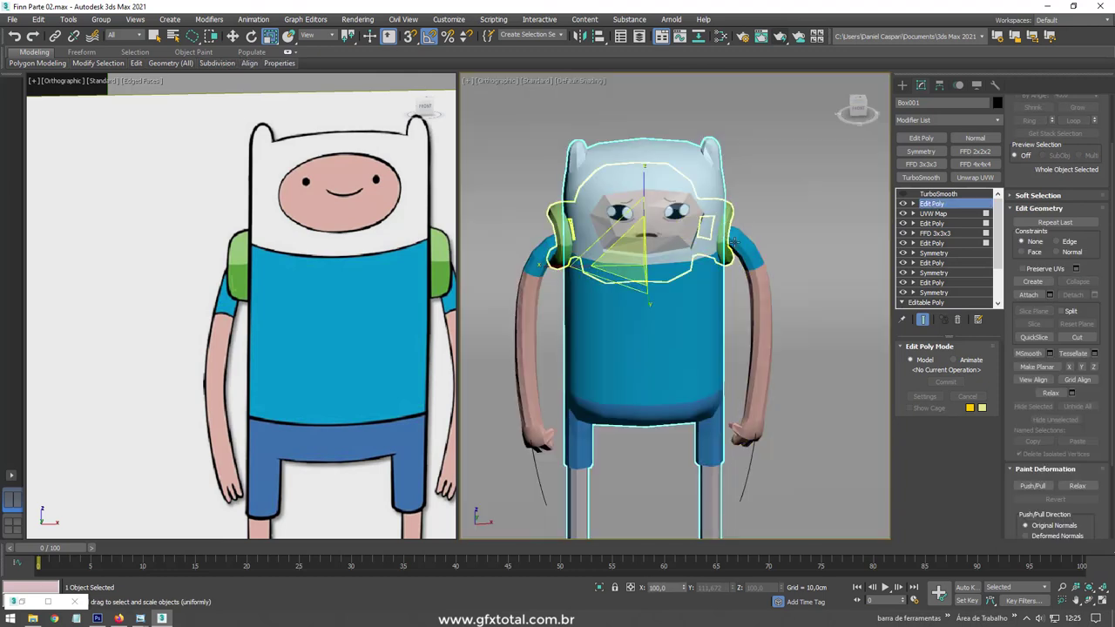
scroll(759, 251, up, 2)
click(938, 193)
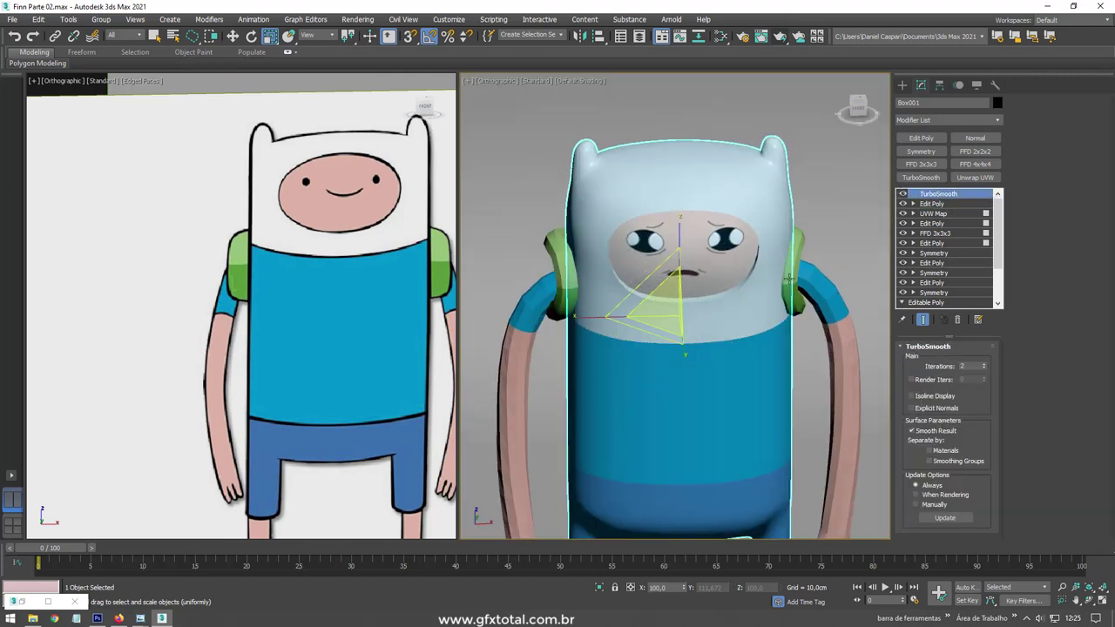
mouse_move(764, 300)
alt+middle_down()
mouse_move(838, 276)
mouse_move(801, 261)
mouse_move(827, 244)
alt+middle_up()
scroll(772, 209, up, 3)
key(F4)
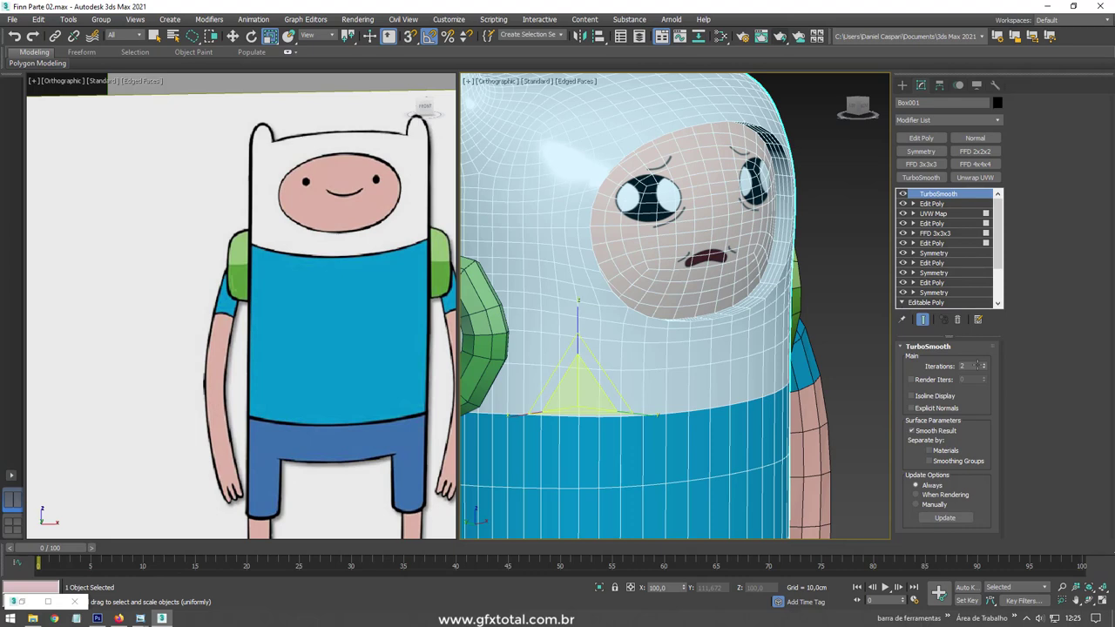
click(983, 369)
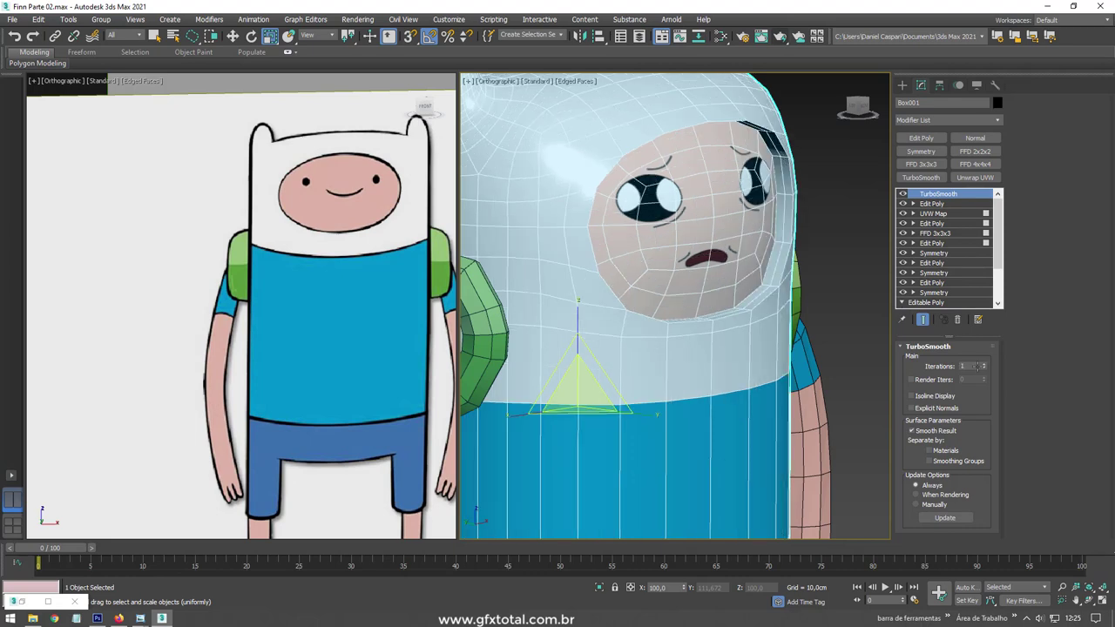
- Add a second TurboSmooth and hide edged faces while viewing Finn's head
click(921, 177)
scroll(784, 237, up, 3)
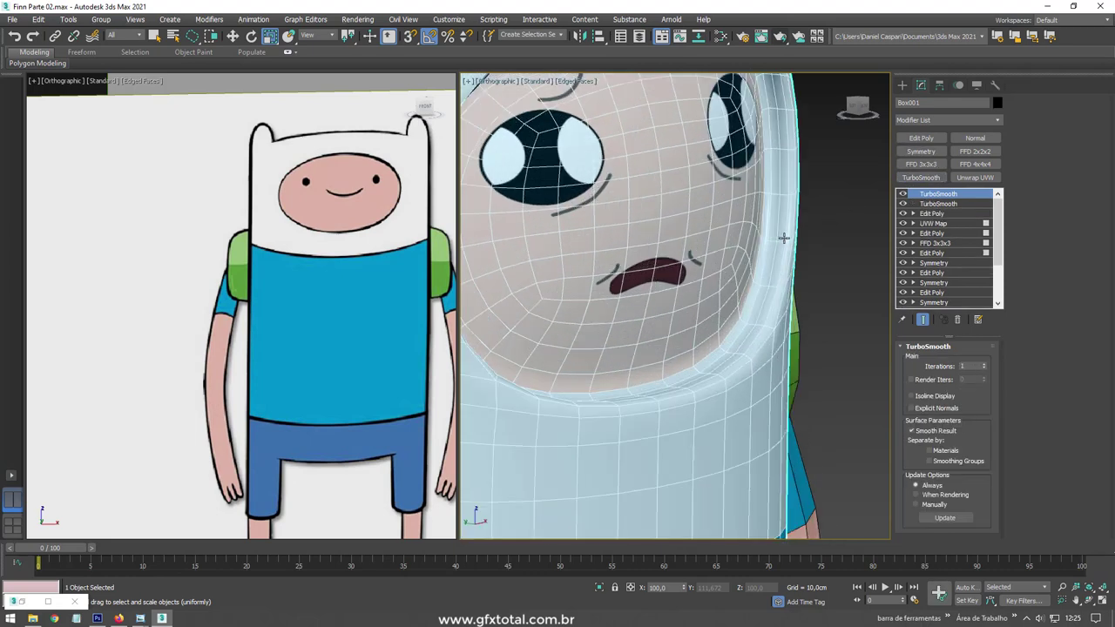
key(F4)
scroll(785, 252, down, 2)
scroll(776, 228, down, 2)
scroll(722, 224, down, 2)
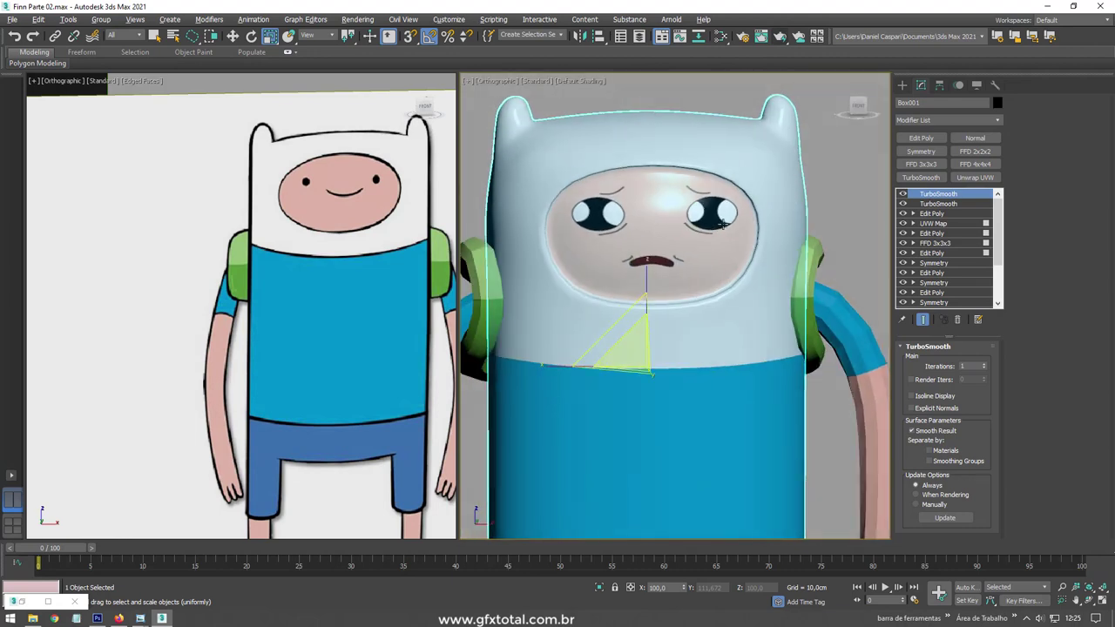
alt+middle_drag(723, 224, 787, 225)
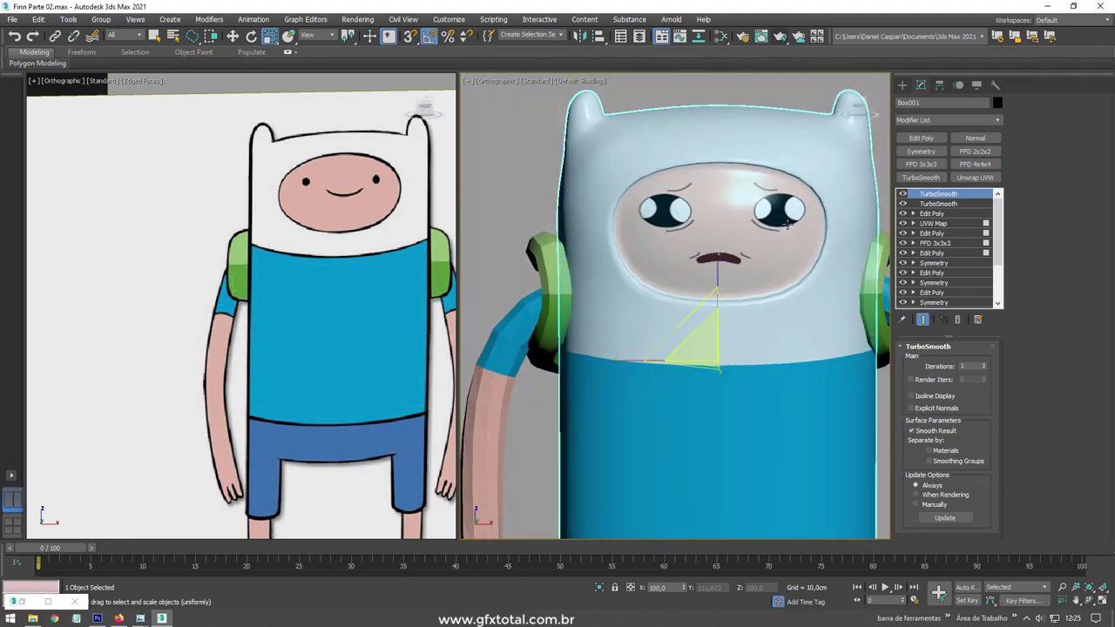
scroll(688, 266, down, 3)
scroll(689, 266, up, 3)
scroll(697, 261, up, 1)
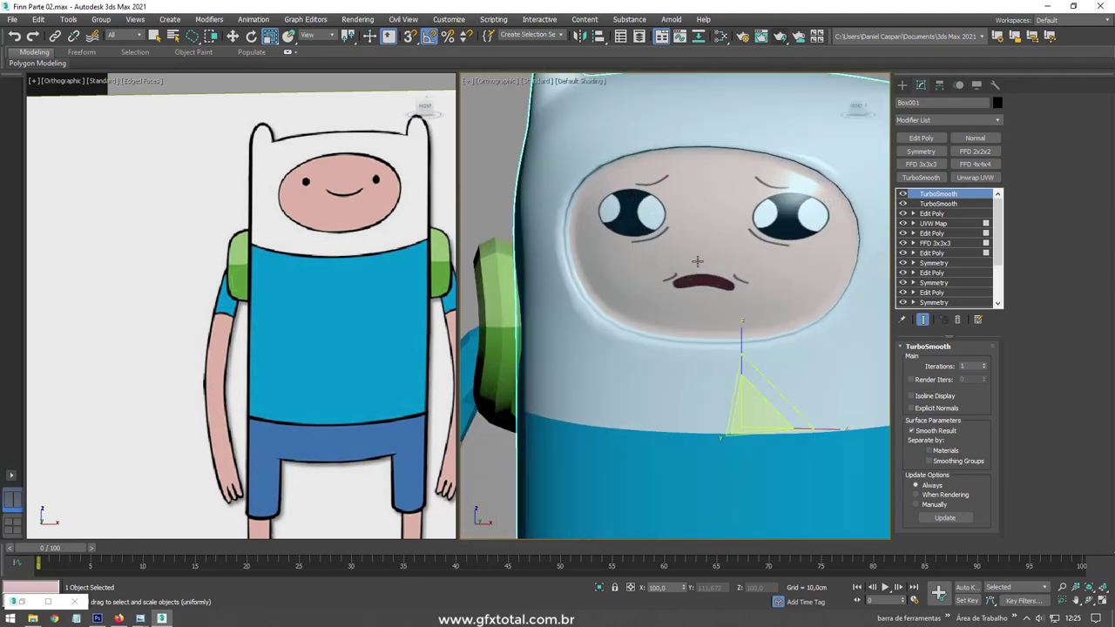
- Open the Slate Material Editor and rearrange the Map #11 face bitmap nodes
key(m)
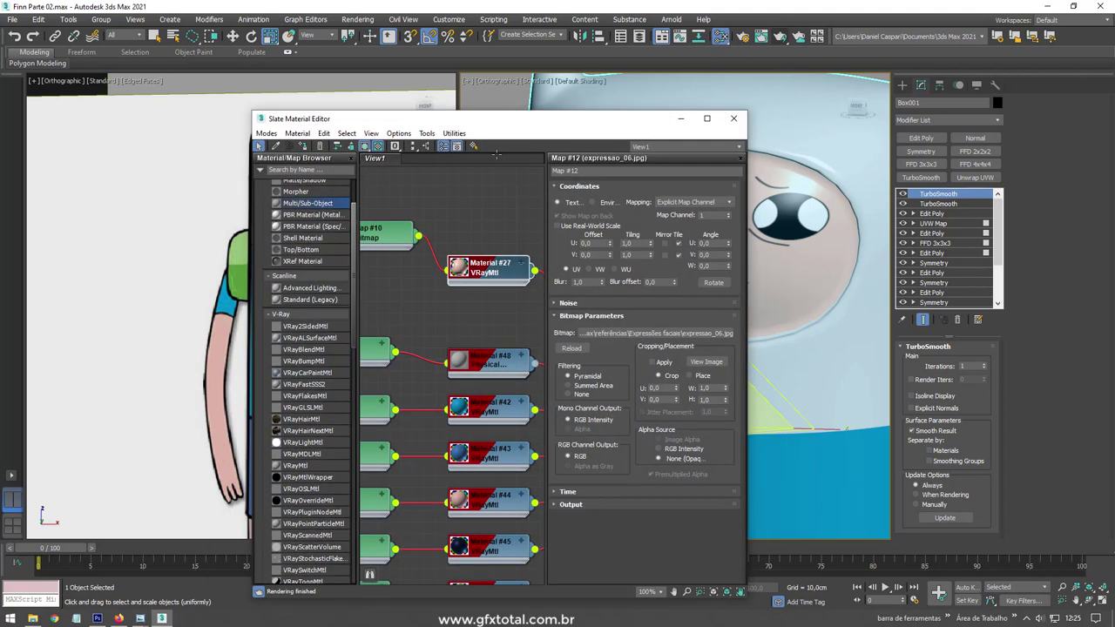
middle_drag(418, 217, 509, 205)
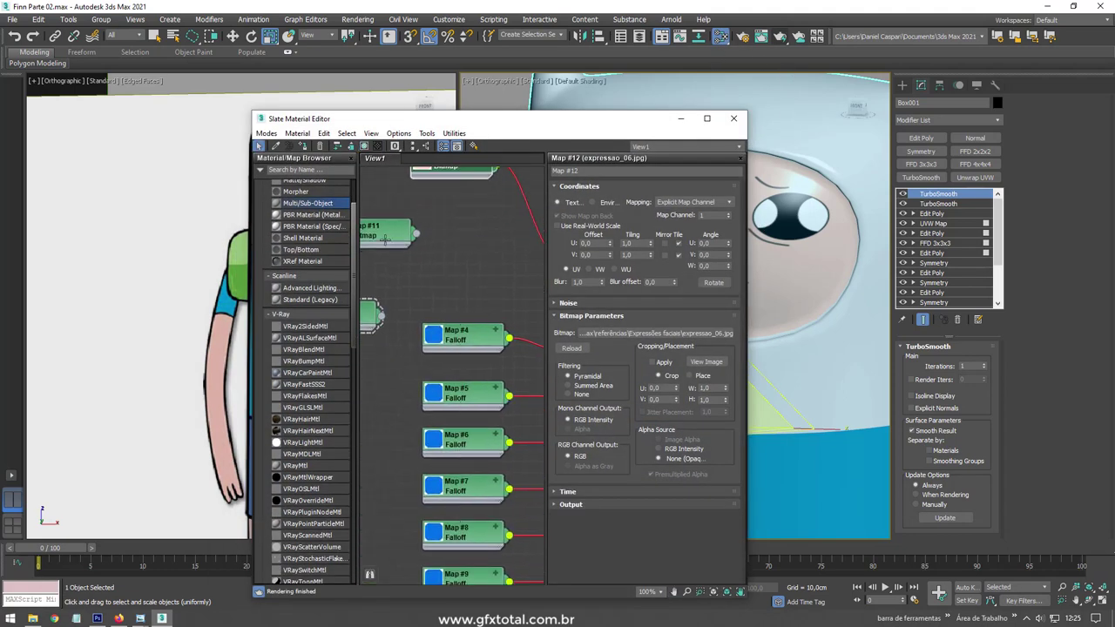
drag(500, 209, 511, 236)
mouse_move(512, 235)
middle_down()
mouse_move(489, 203)
mouse_move(423, 203)
middle_up()
mouse_move(420, 203)
mouse_down()
mouse_move(498, 205)
mouse_move(473, 251)
mouse_move(461, 252)
mouse_up()
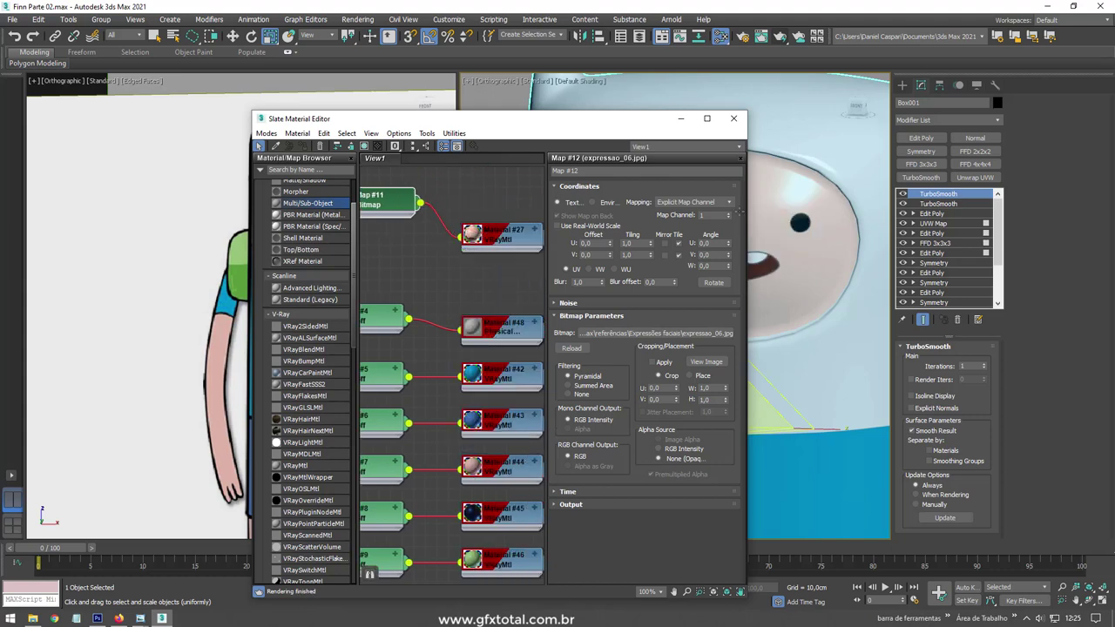
drag(589, 125, 386, 96)
scroll(778, 322, down, 3)
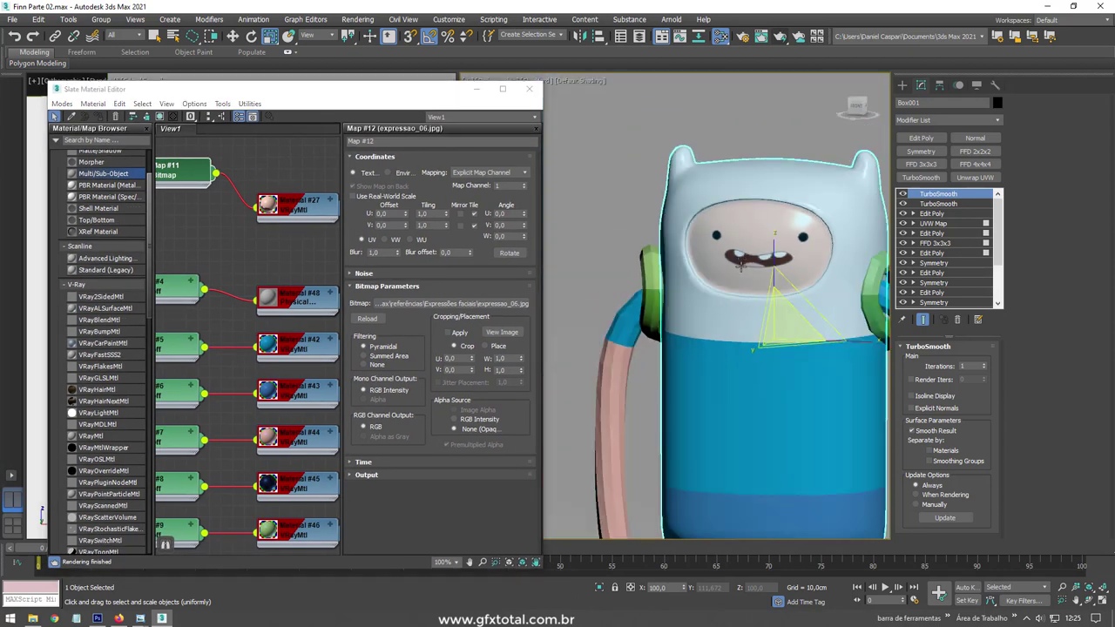
scroll(778, 323, down, 2)
alt+middle_drag(778, 322, 758, 324)
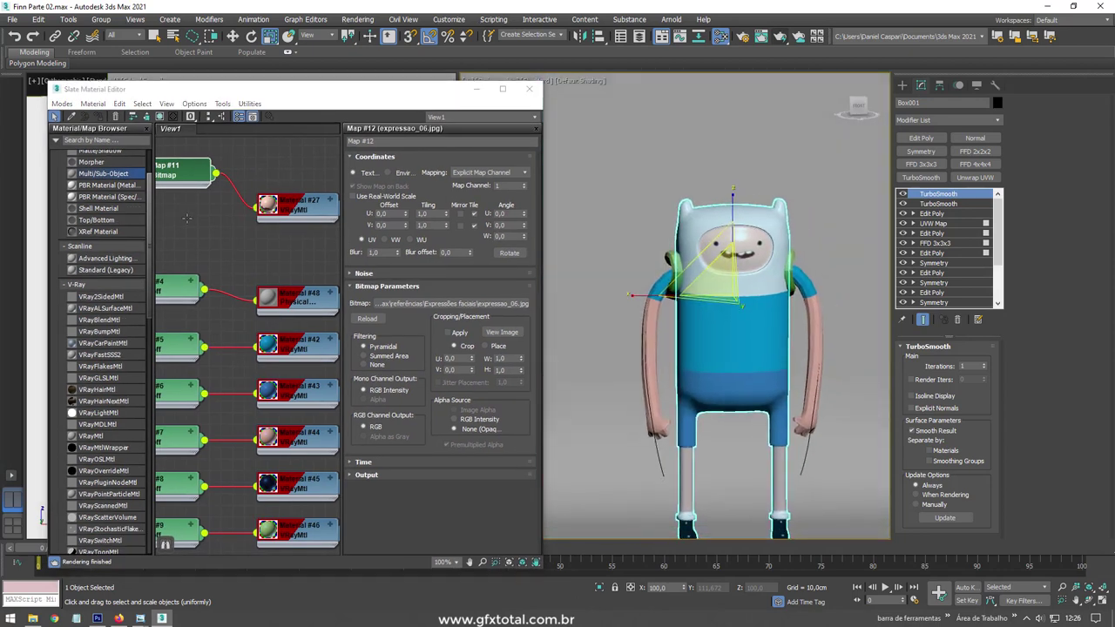
- Wire the Map #12 expressao_06 bitmap into the face material's Diffuse slot
middle_drag(187, 218, 235, 246)
drag(262, 261, 274, 219)
middle_drag(289, 235, 237, 245)
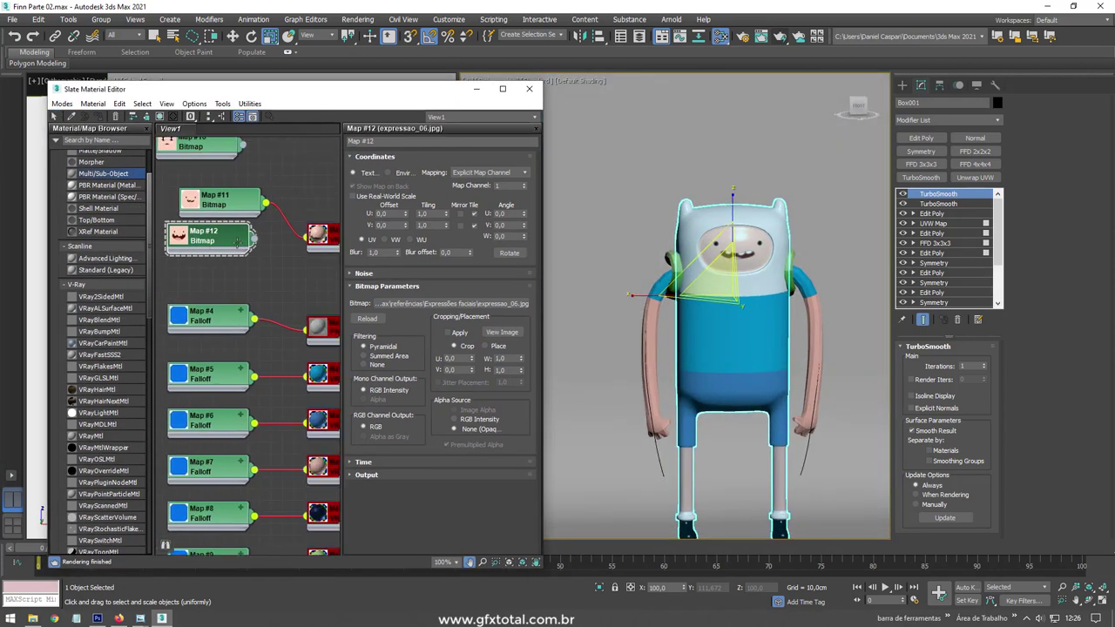
click(236, 240)
drag(307, 236, 306, 252)
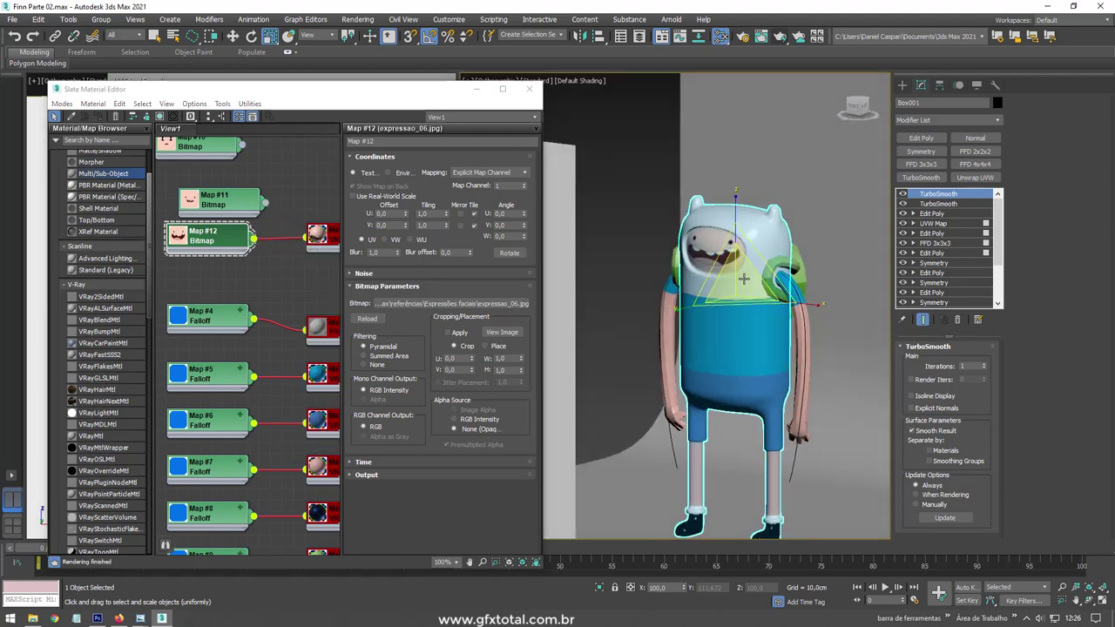
- Minimise the material editor and select the arm spline Line002 with the Move tool
scroll(781, 272, up, 2)
scroll(781, 272, up, 3)
scroll(782, 272, down, 8)
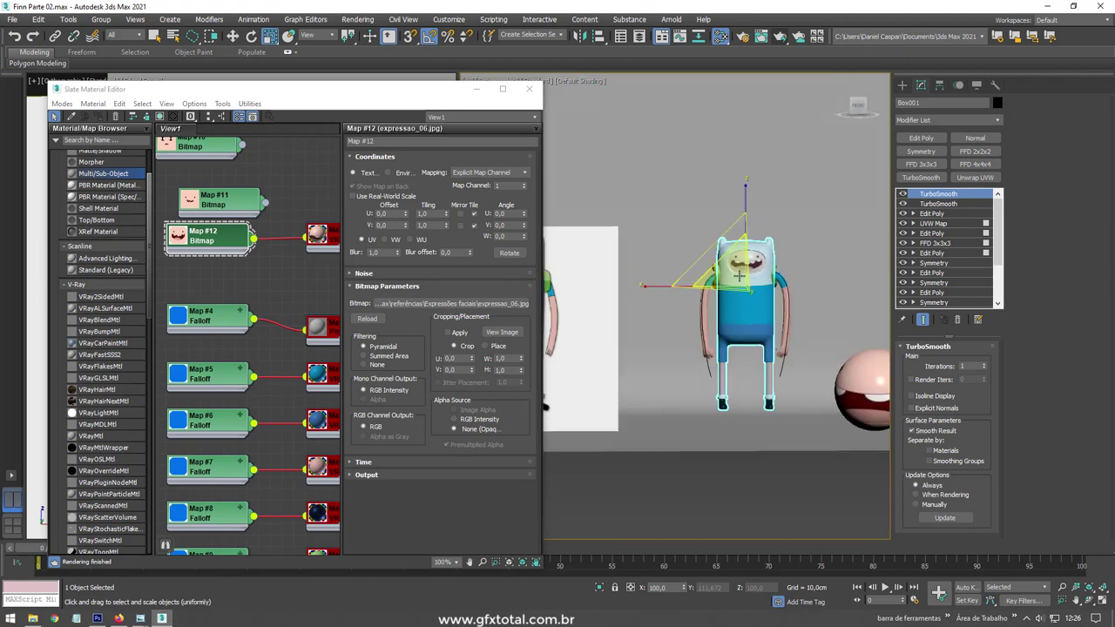
click(484, 89)
scroll(738, 357, up, 2)
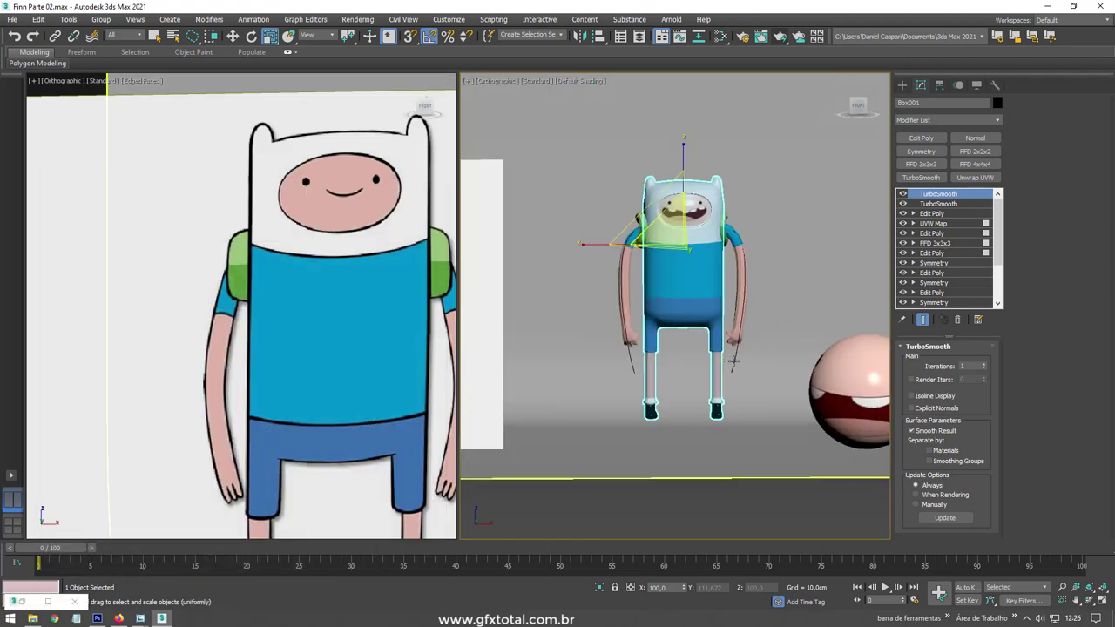
scroll(738, 357, up, 3)
click(738, 353)
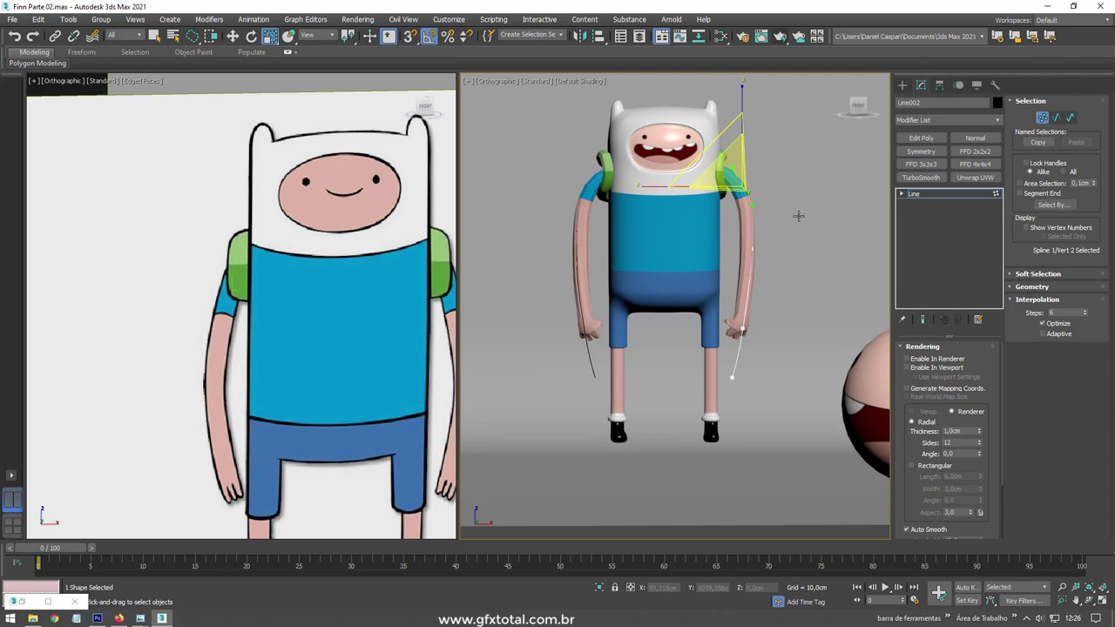
key(w)
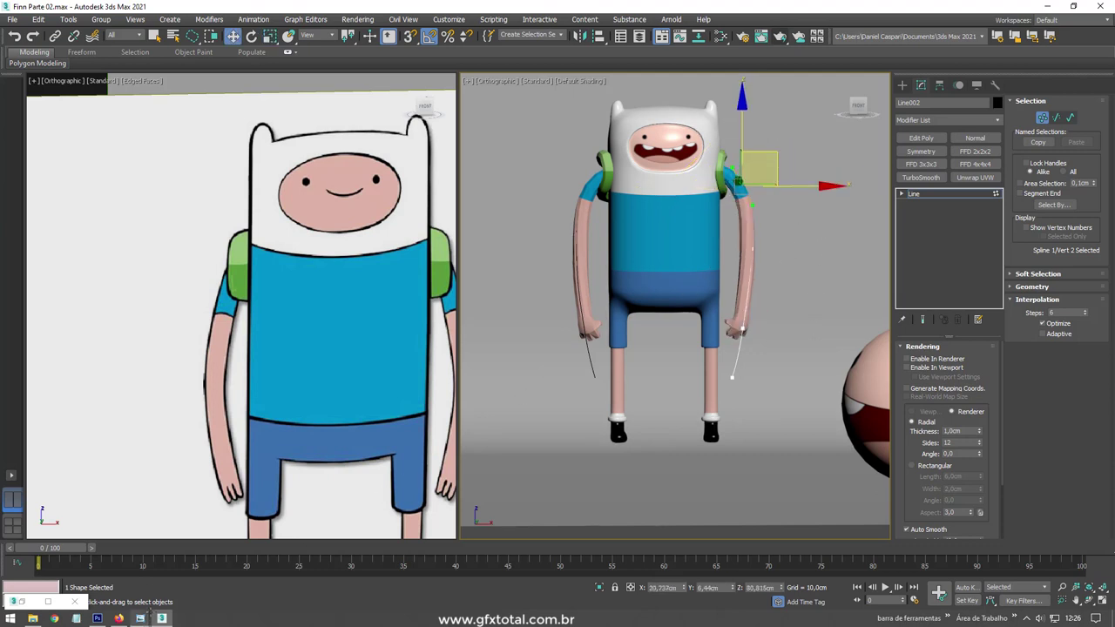
mouse_move(161, 619)
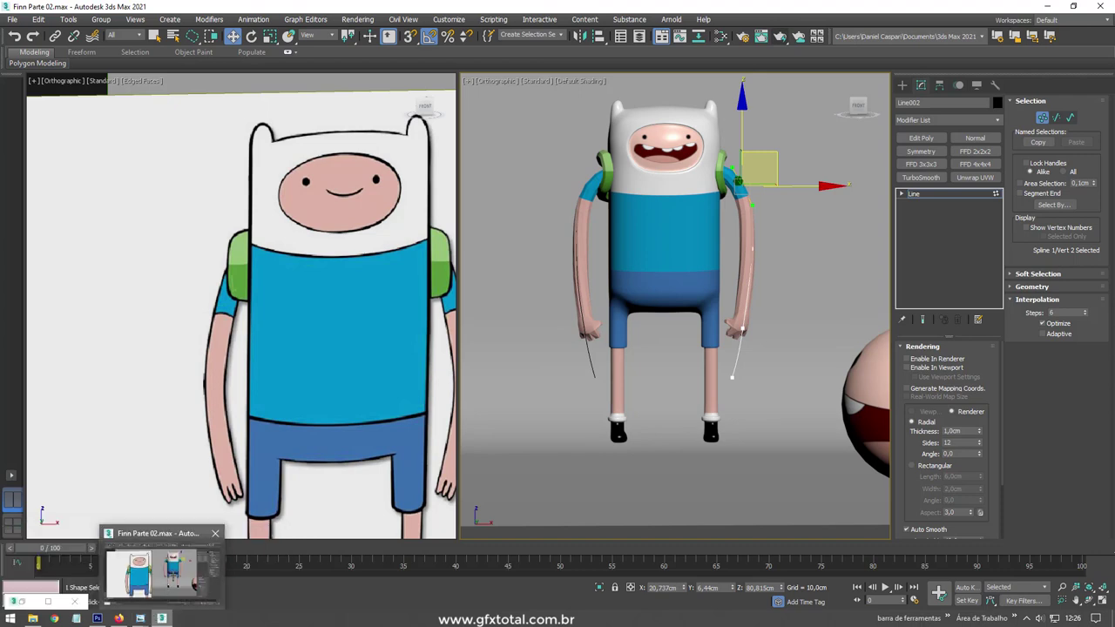
- Bring up the Finn e Jake collage and zoom in on the jumping Finn raising his arm
click(237, 571)
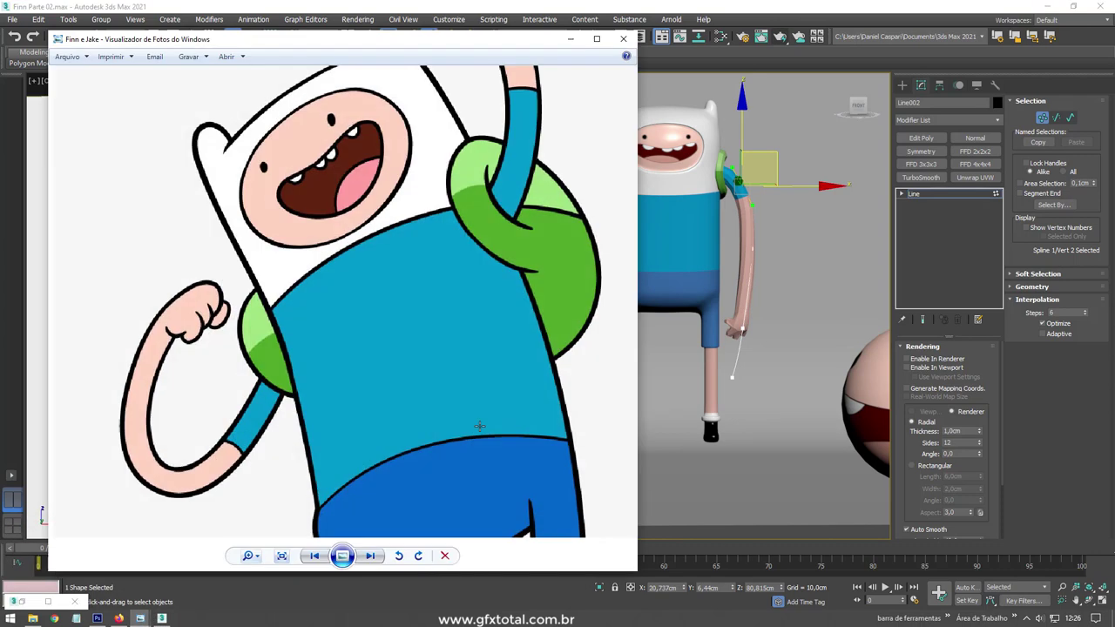
scroll(502, 328, down, 5)
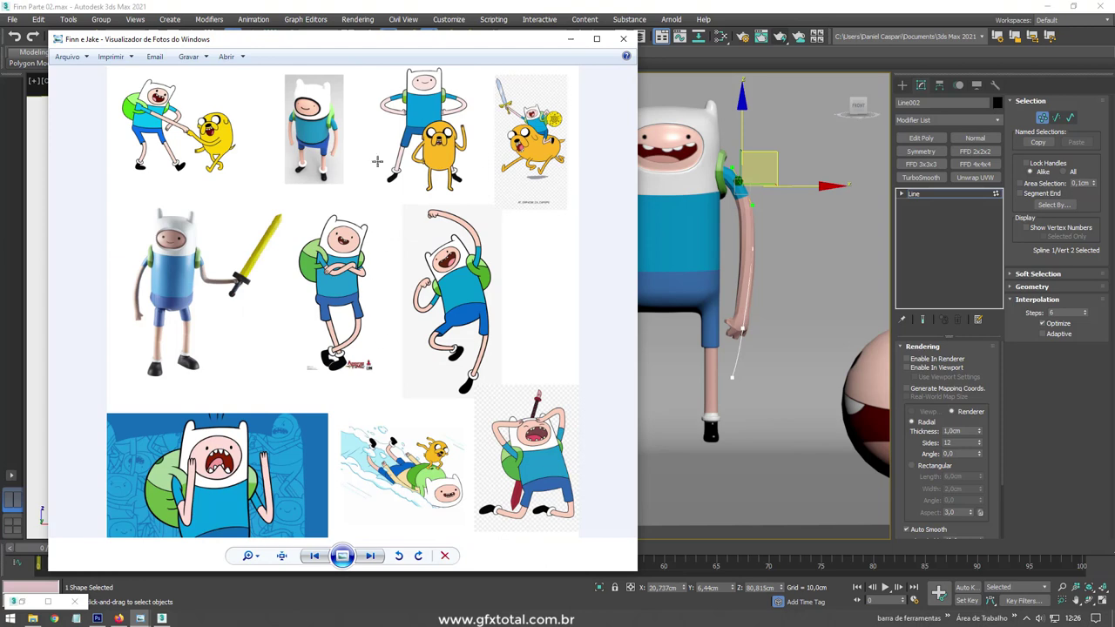
scroll(335, 253, up, 1)
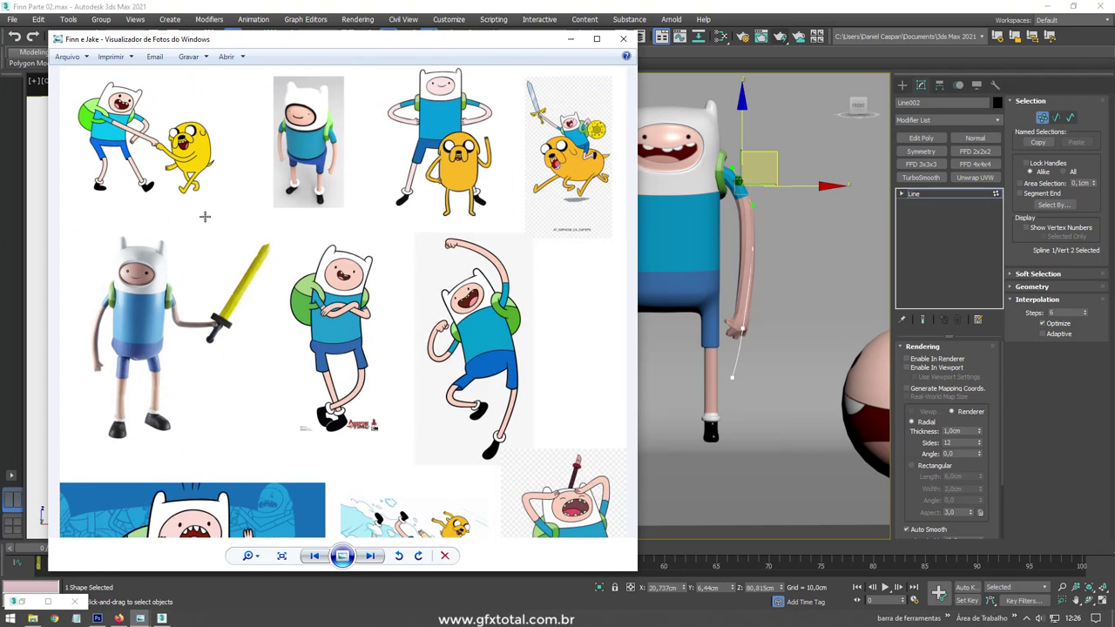
scroll(137, 91, up, 1)
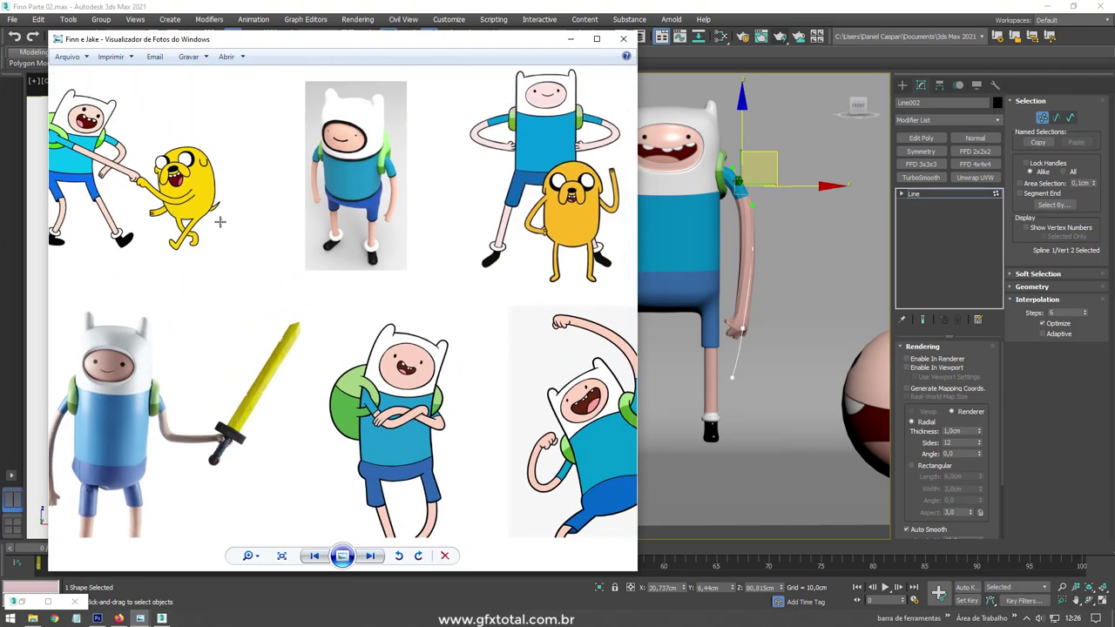
scroll(294, 219, up, 1)
scroll(471, 102, up, 1)
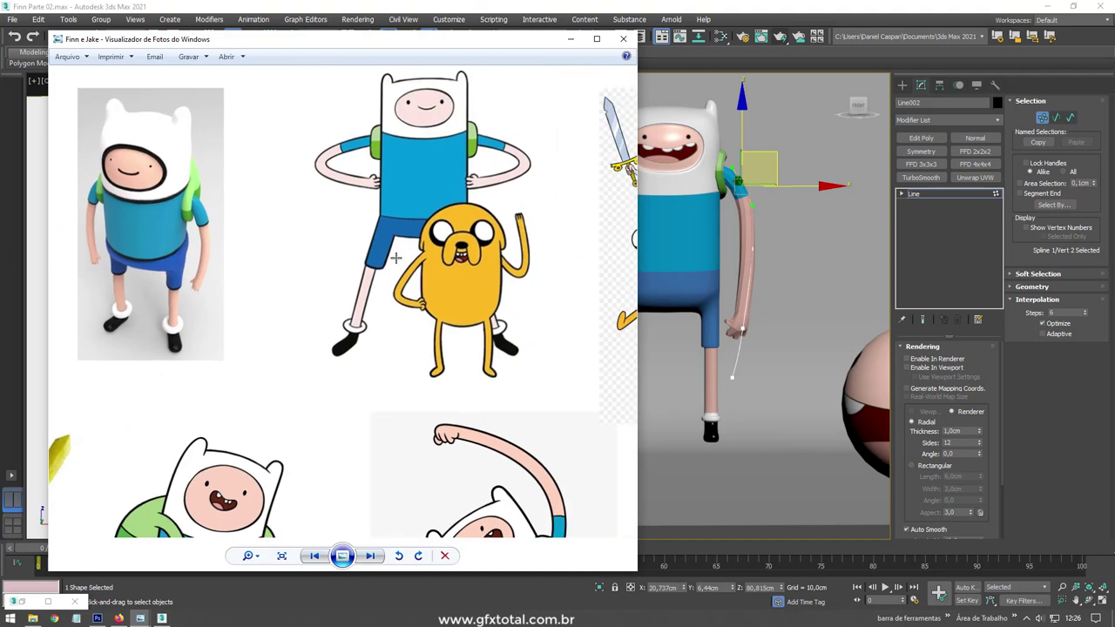
scroll(504, 237, down, 2)
scroll(465, 224, up, 2)
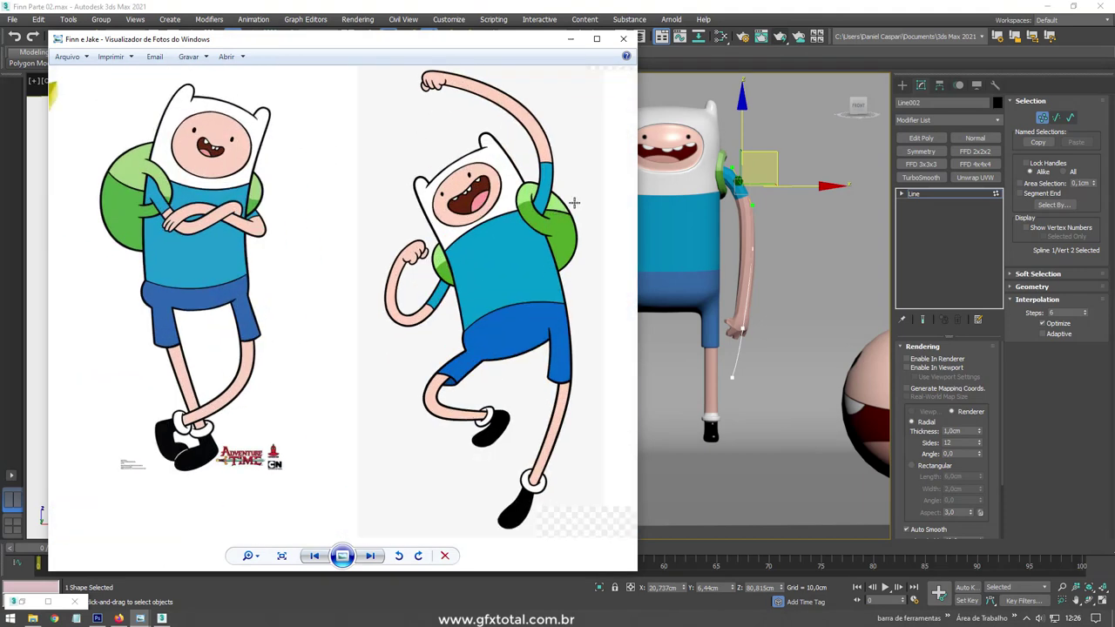
mouse_move(391, 194)
mouse_down()
mouse_move(527, 424)
mouse_move(604, 224)
mouse_up()
- Select four right-arm spline vertices and make them smooth
alt+middle_drag(662, 174, 732, 289)
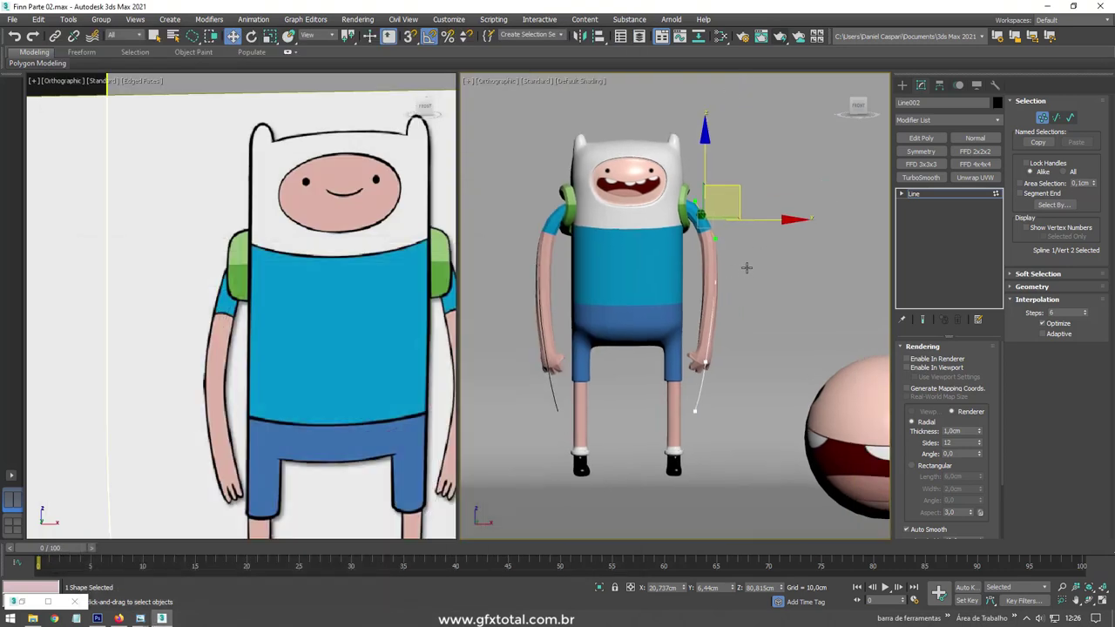
drag(665, 378, 669, 370)
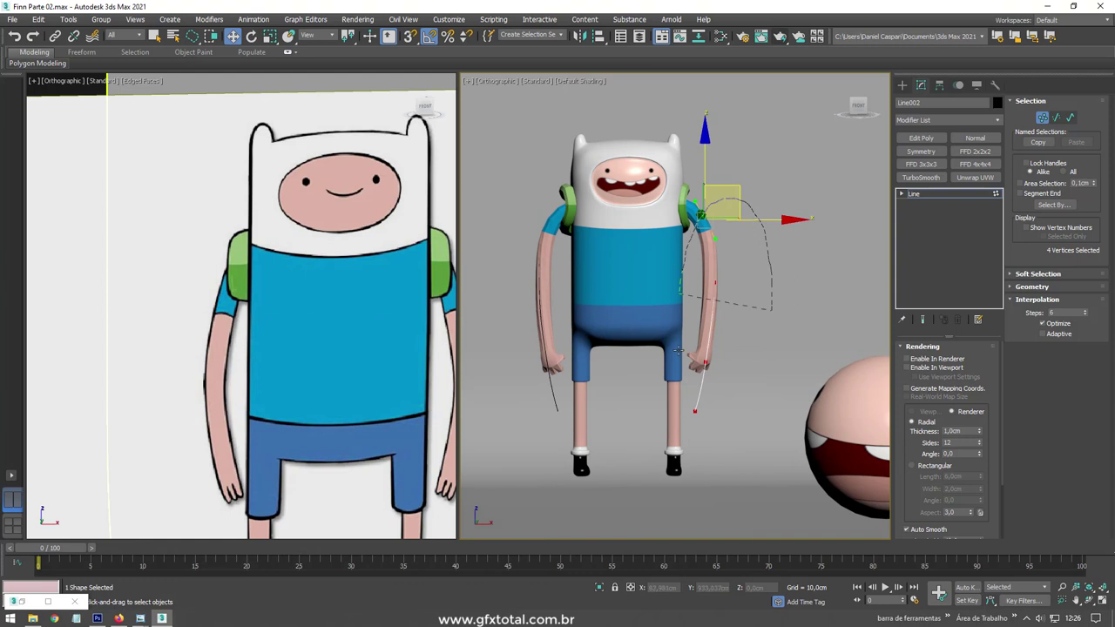
right_click(704, 367)
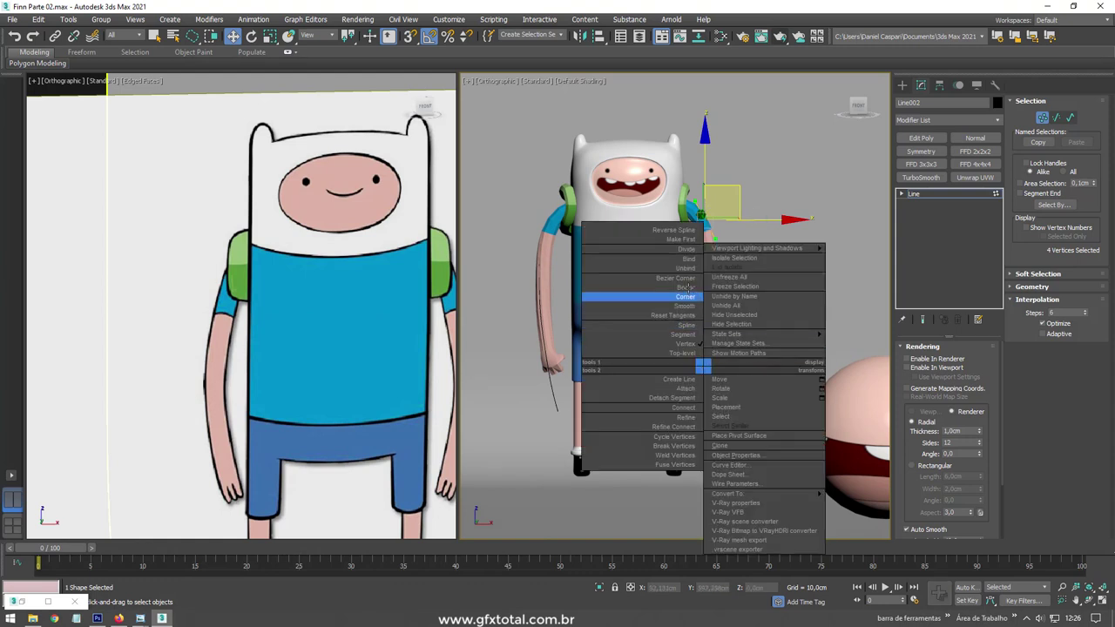
click(697, 306)
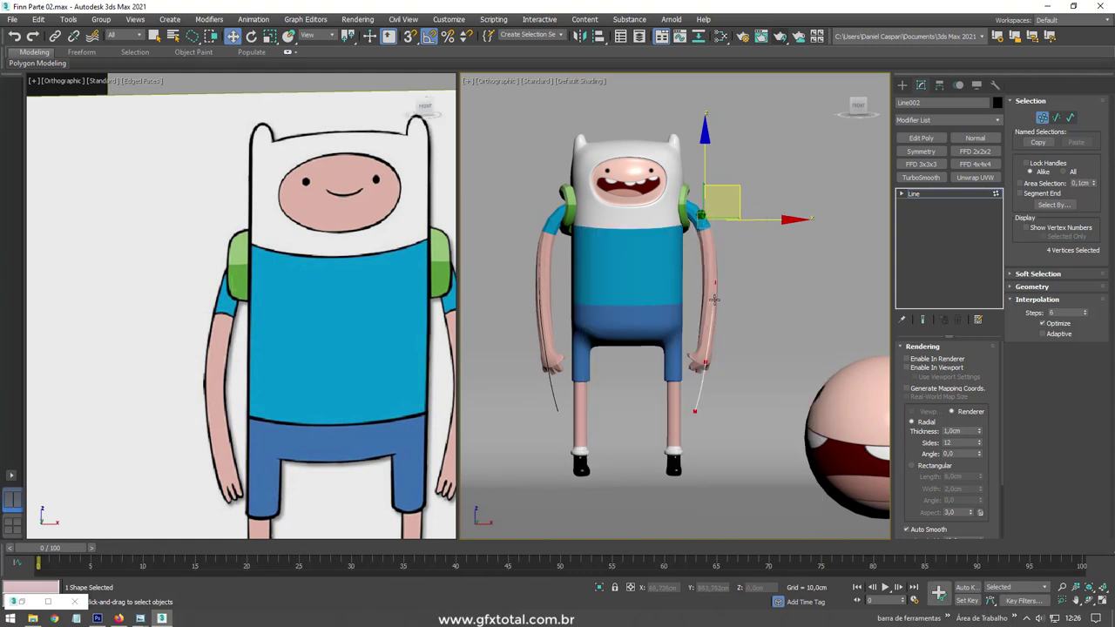
- Lift and rotate the upper arm vertices so the arm rises up and outward
drag(705, 481, 707, 477)
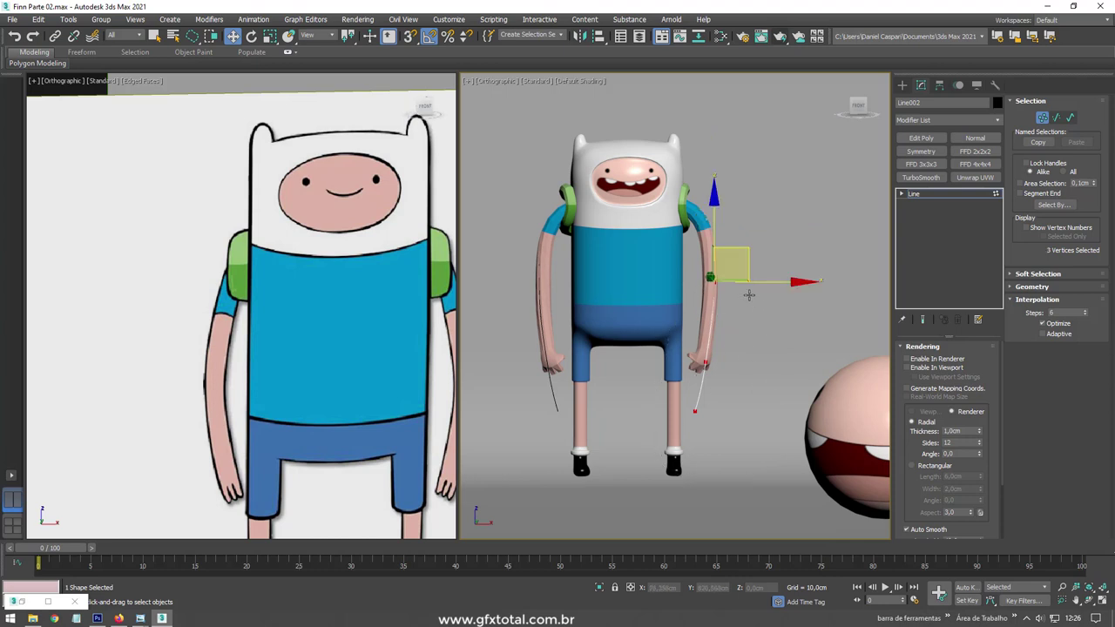
drag(746, 252, 778, 155)
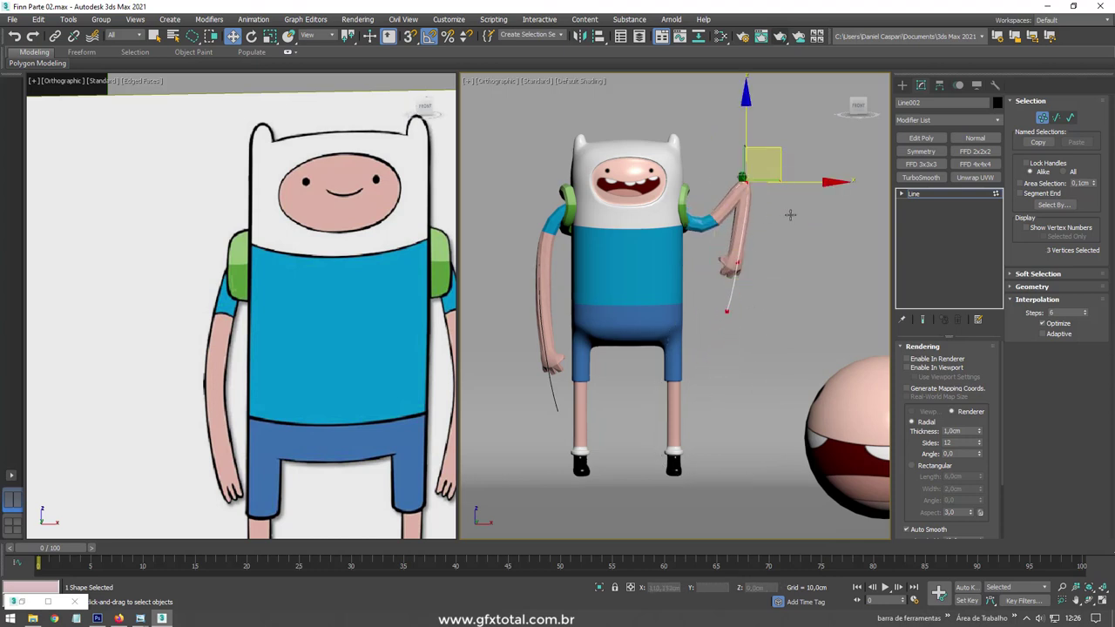
key(e)
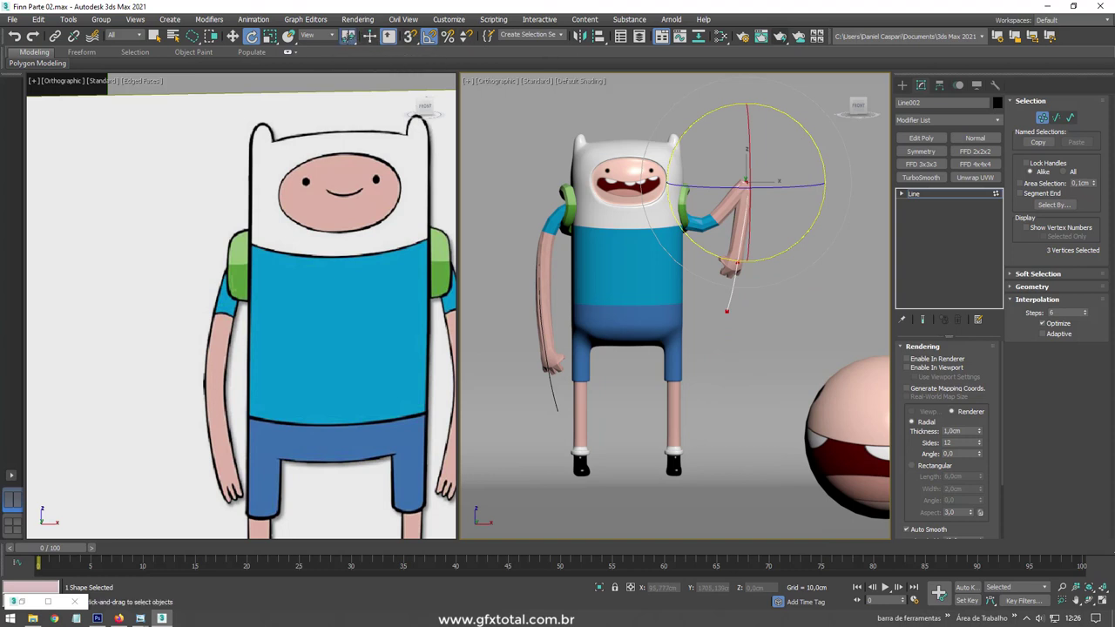
drag(347, 37, 347, 70)
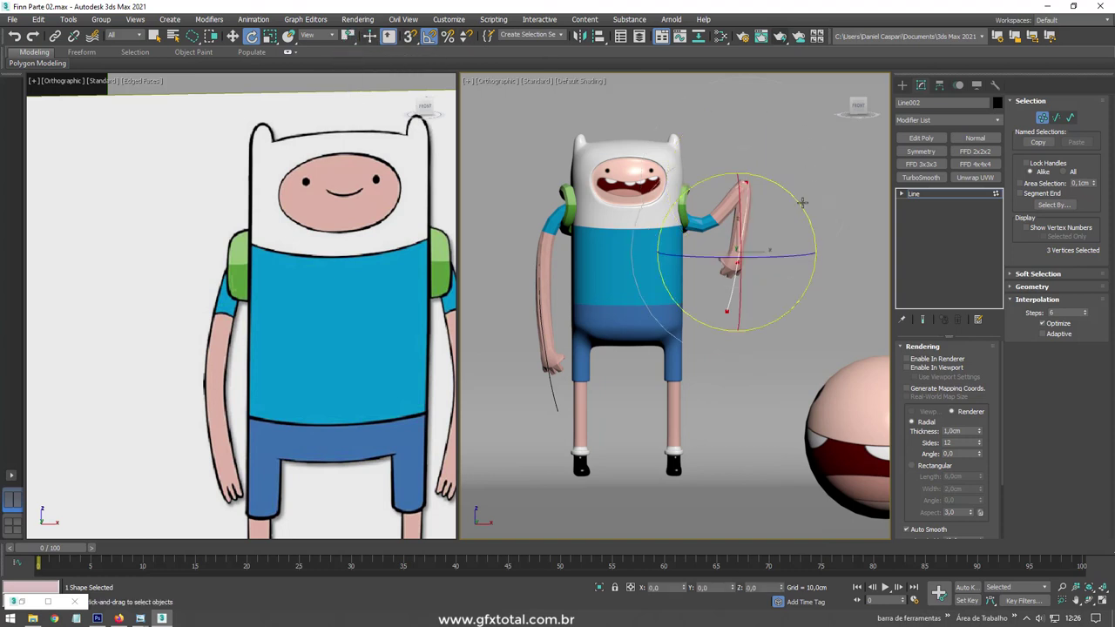
drag(787, 198, 740, 150)
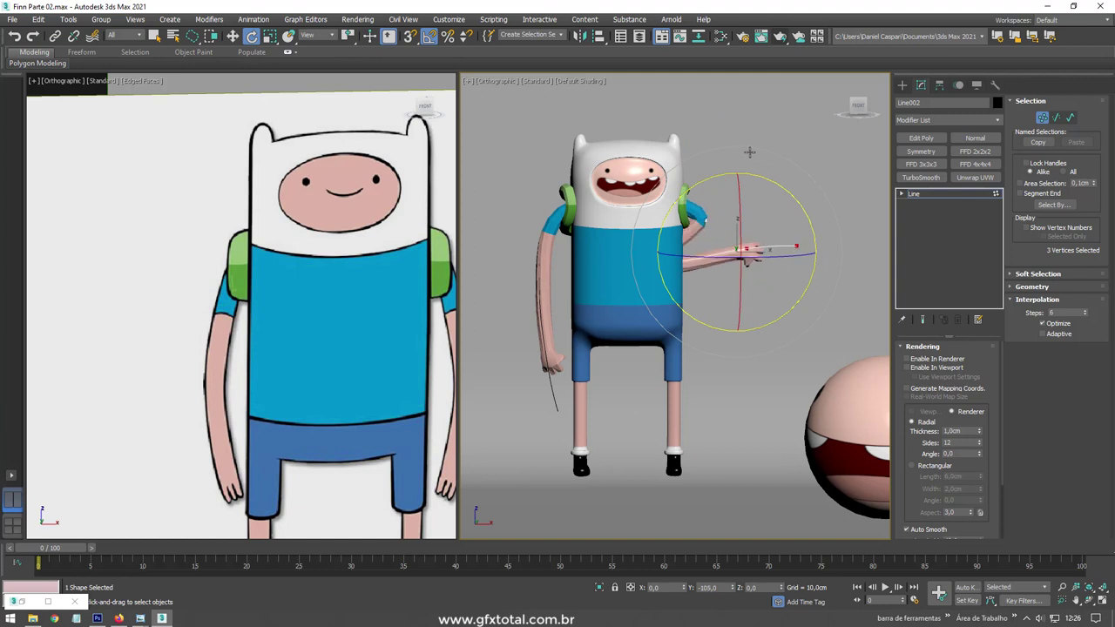
key(w)
mouse_move(690, 263)
mouse_down()
mouse_move(757, 220)
mouse_move(858, 118)
mouse_up()
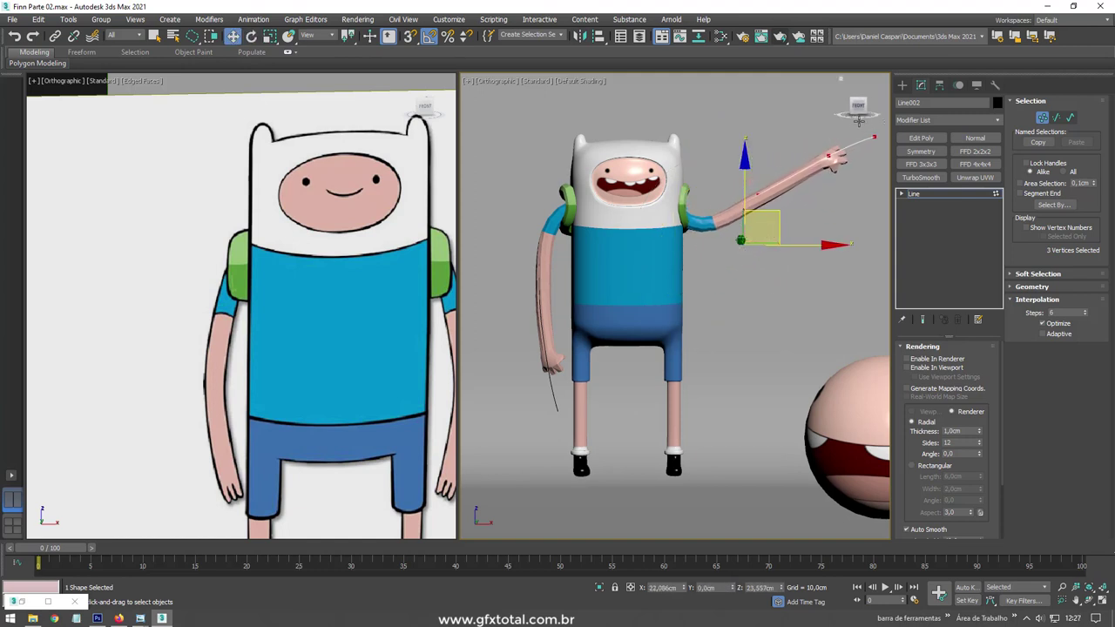
- Reposition the hand end vertex and shoulder vertices to straighten the arm diagonally upward
scroll(795, 233, up, 3)
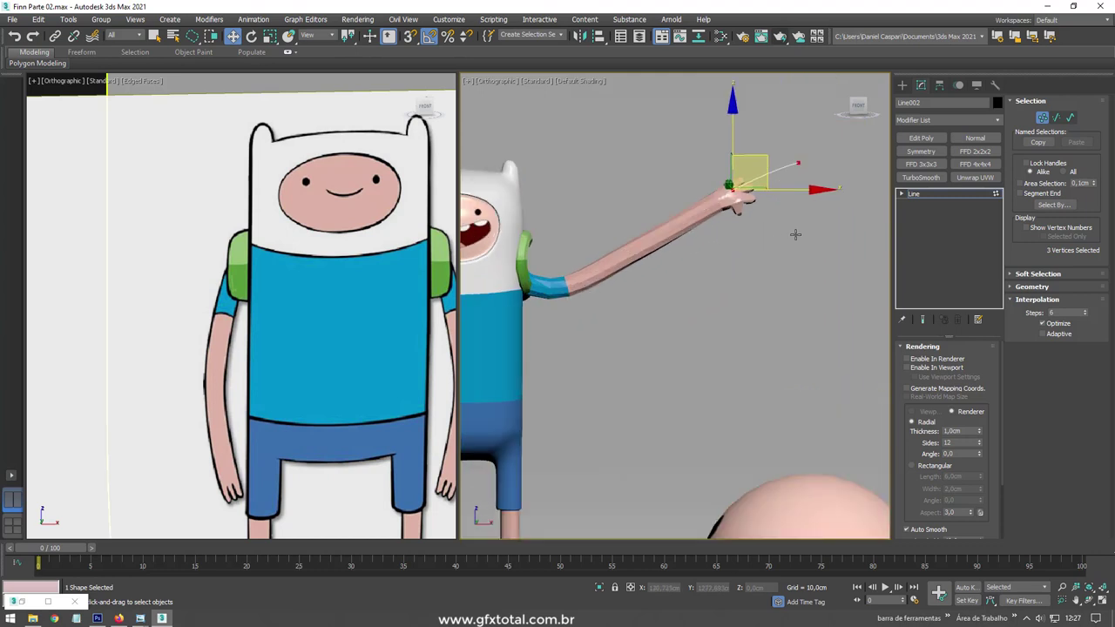
click(781, 126)
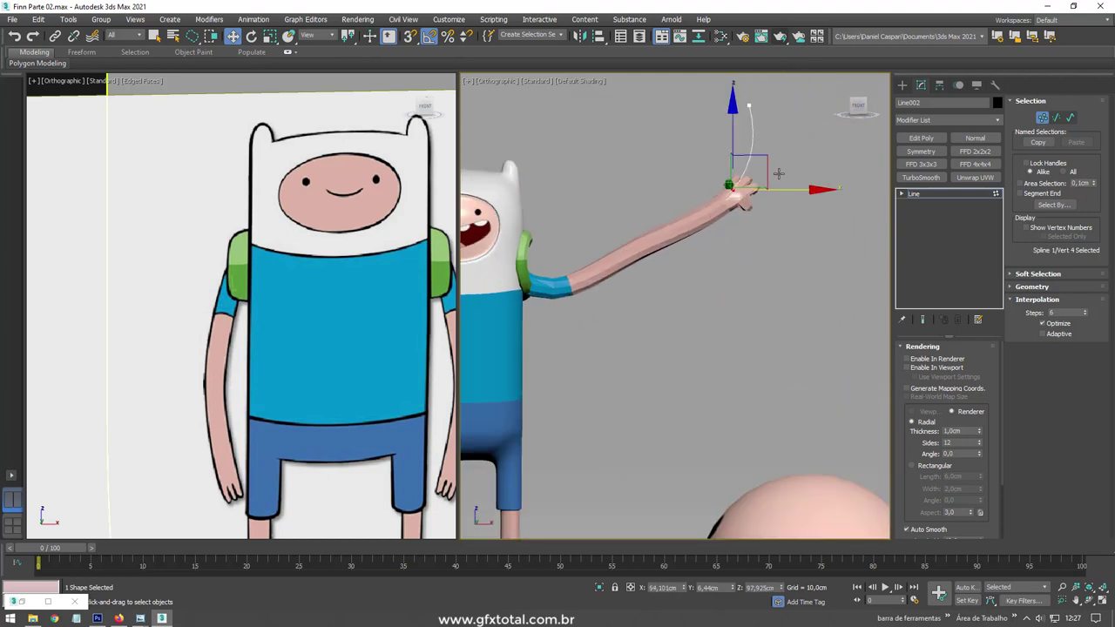
drag(777, 174, 687, 285)
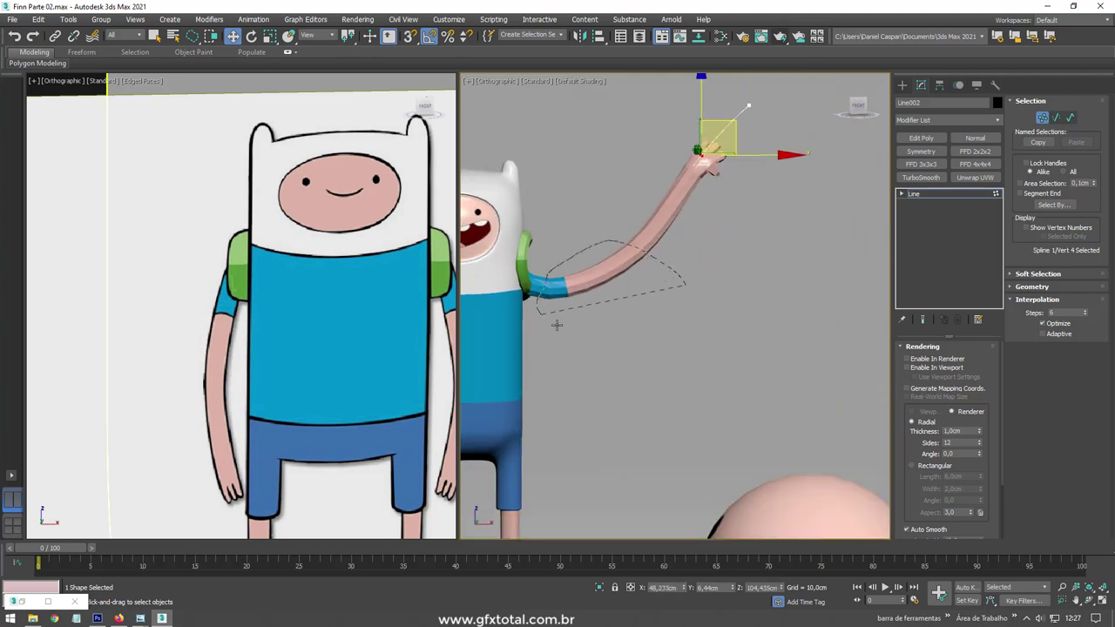
drag(556, 324, 581, 311)
drag(586, 250, 603, 191)
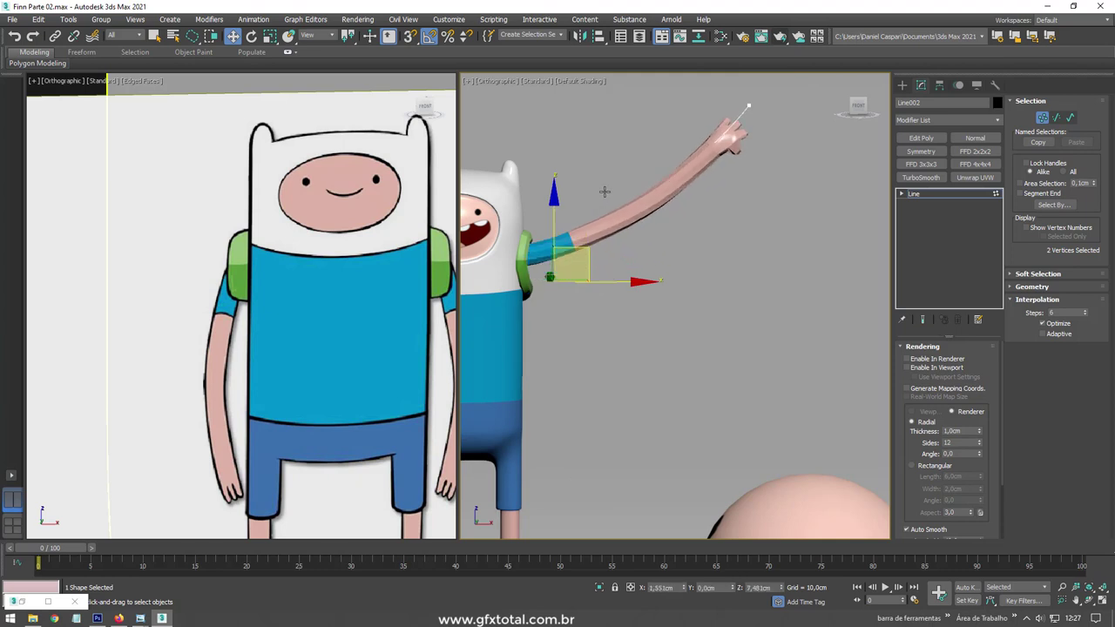
scroll(604, 191, down, 3)
scroll(523, 305, up, 2)
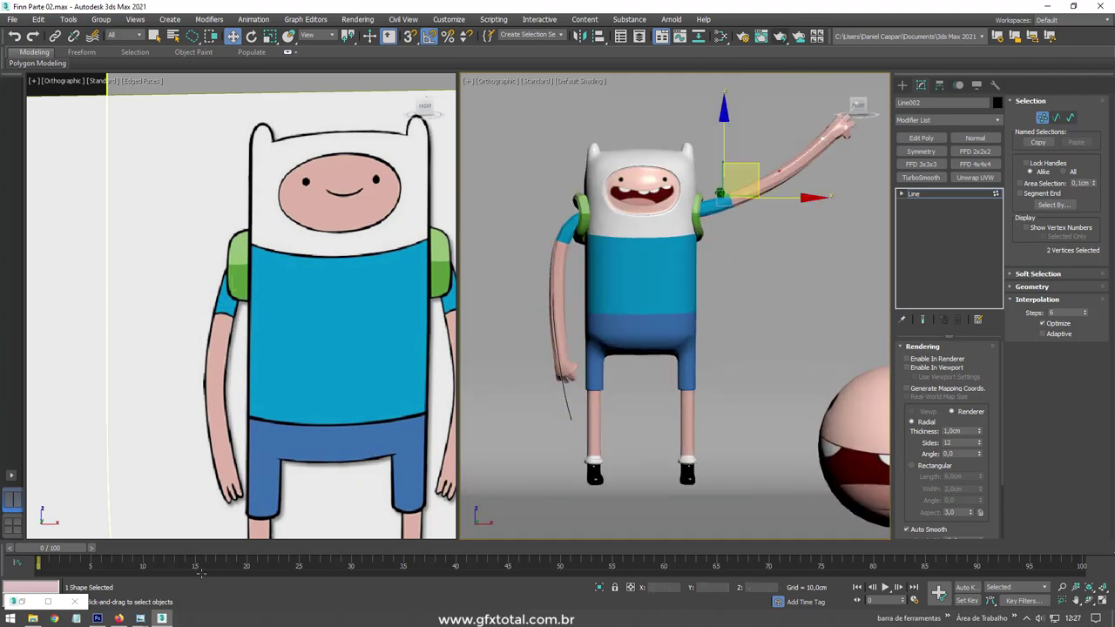
- Drag the jumping Finn image from the tutorial's main folder onto the reference plane
click(139, 619)
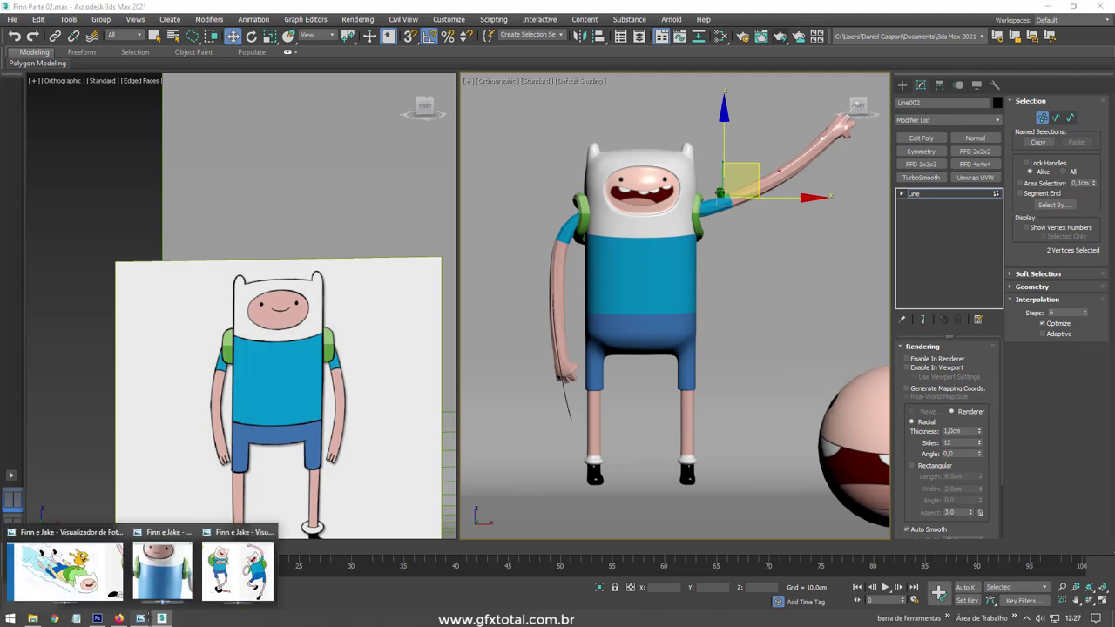
click(161, 619)
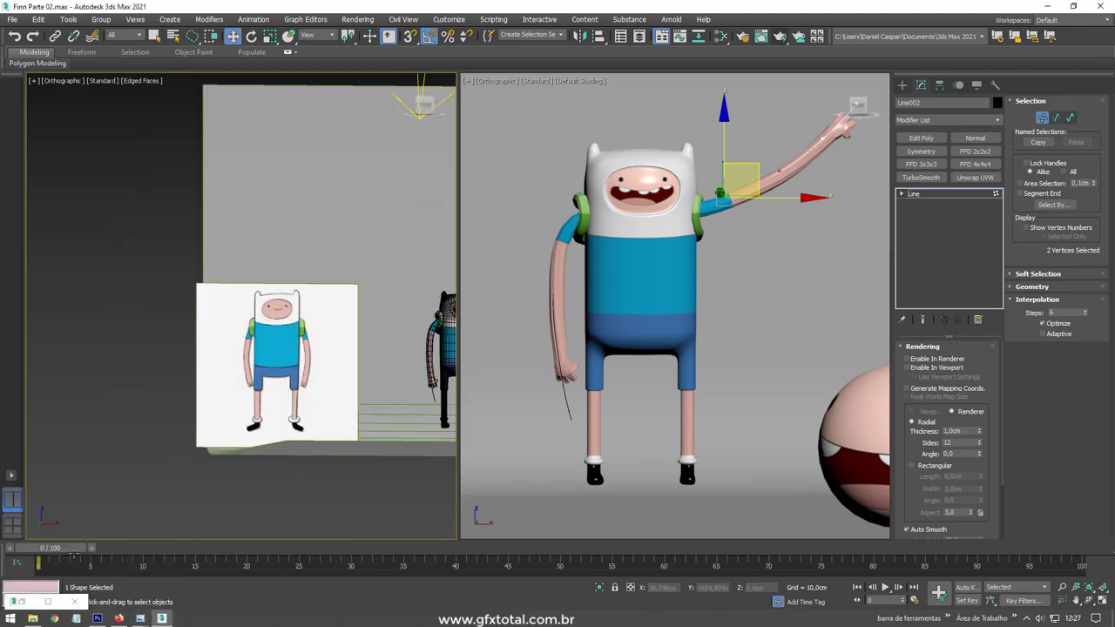
click(33, 618)
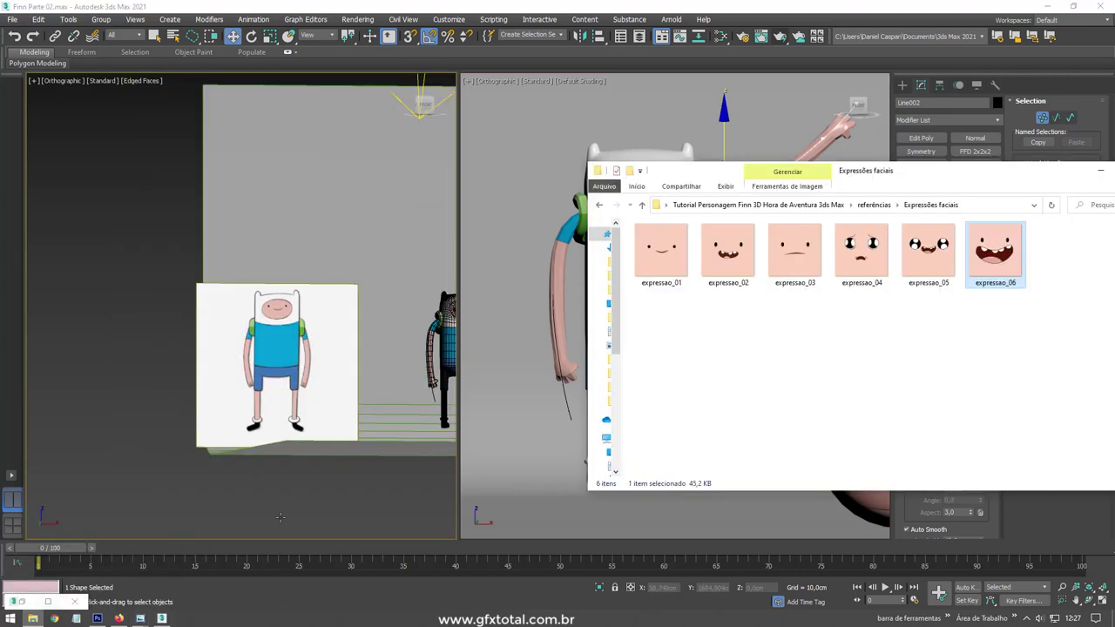
click(862, 203)
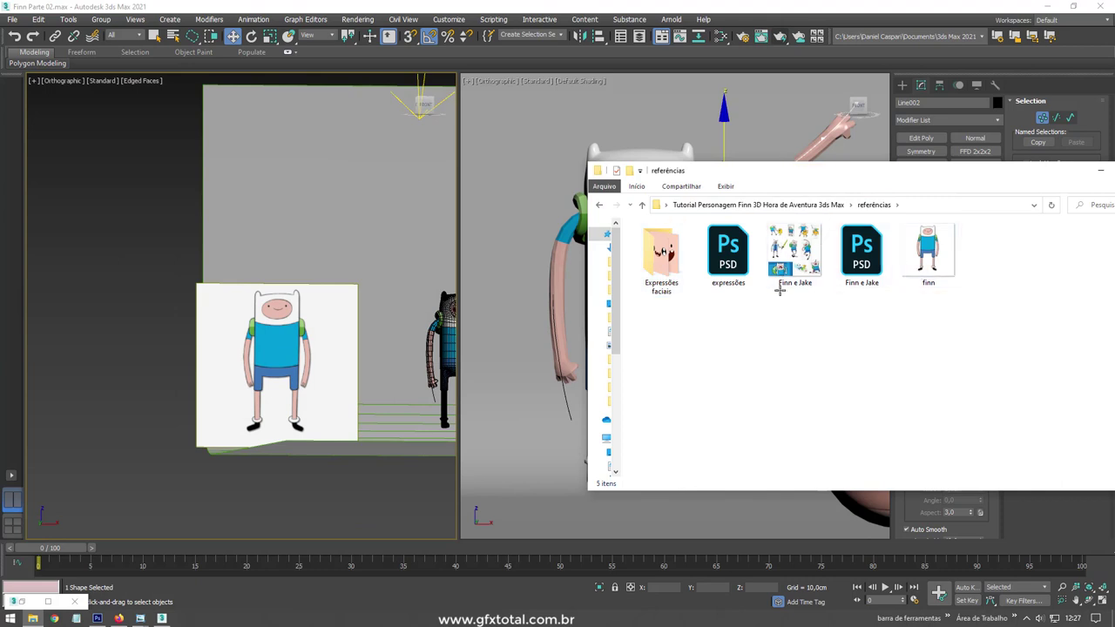
click(772, 205)
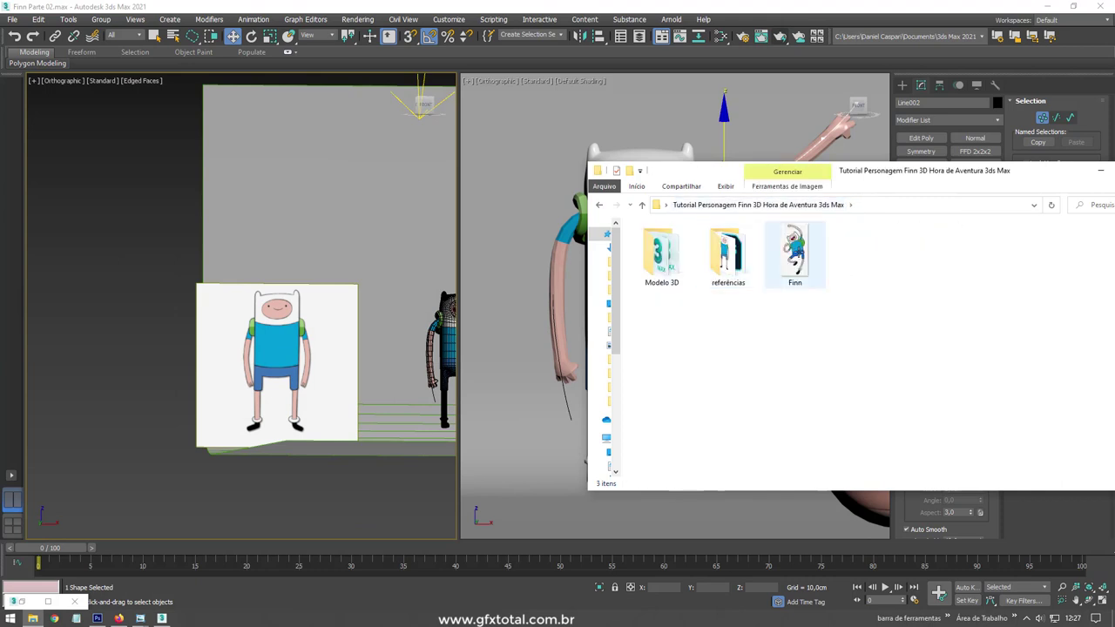
drag(794, 253, 327, 344)
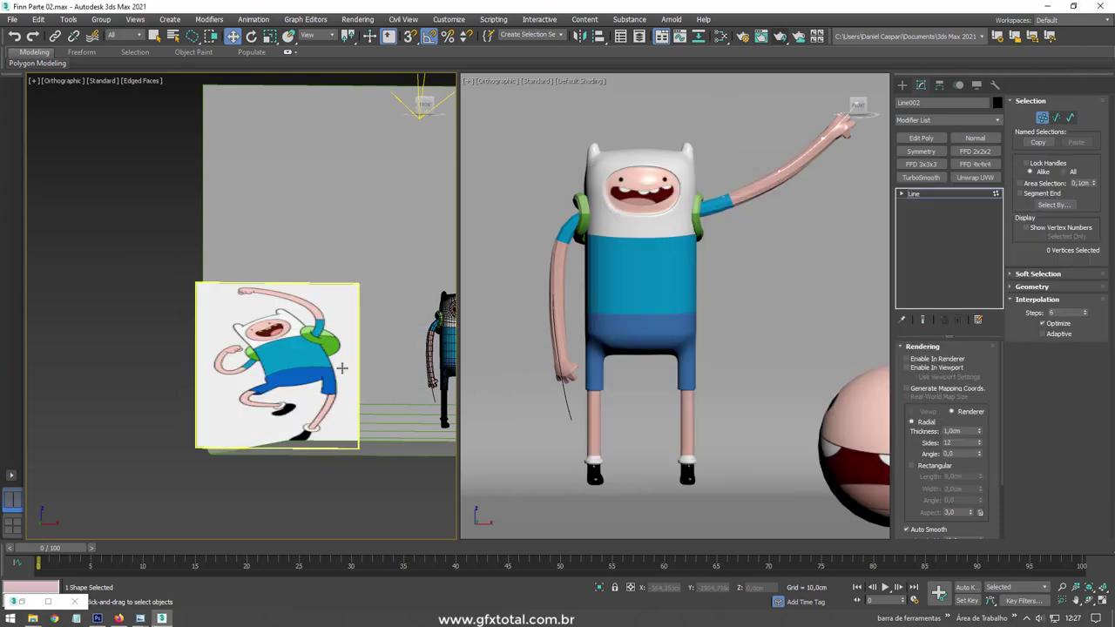
- Select the Finn picture plane and non-uniformly scale it to 59% width
key(e)
alt+middle_drag(214, 97, 261, 100)
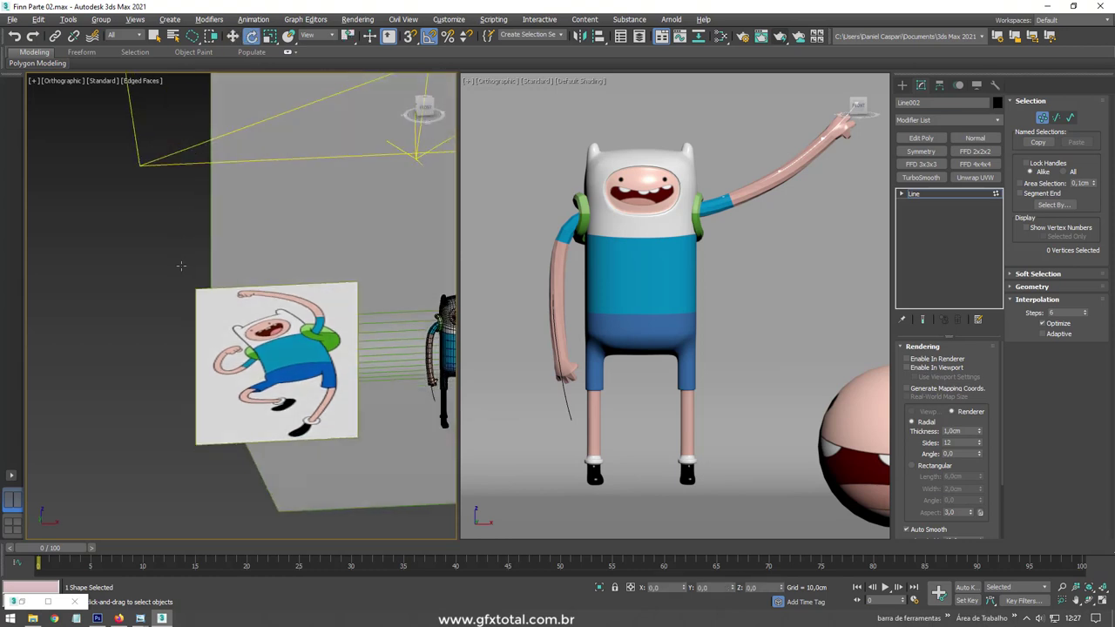
key(w)
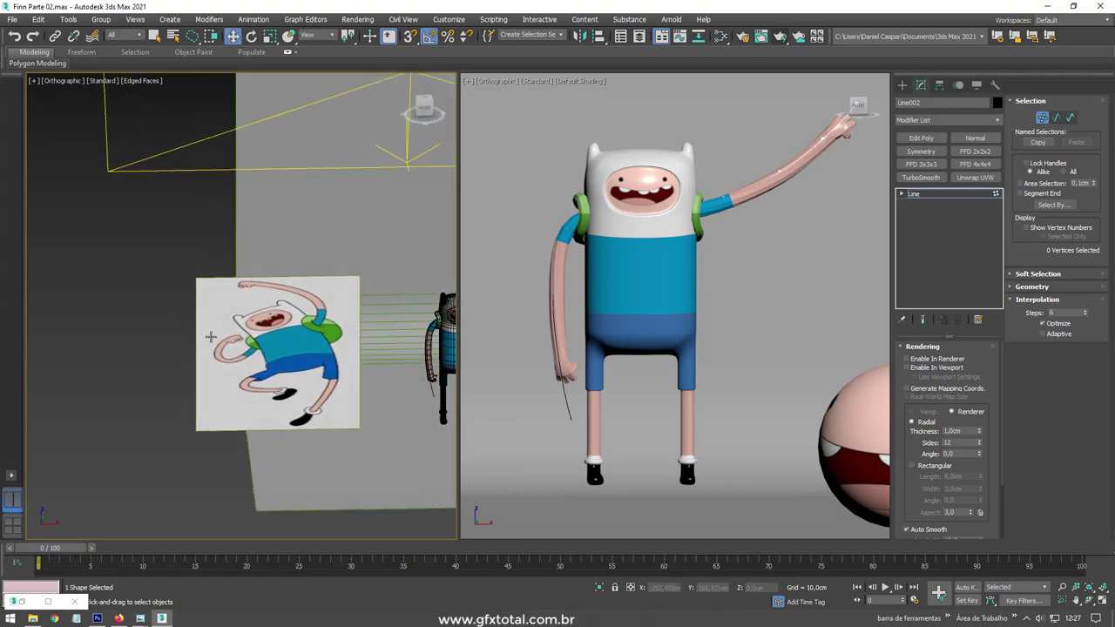
scroll(280, 236, down, 3)
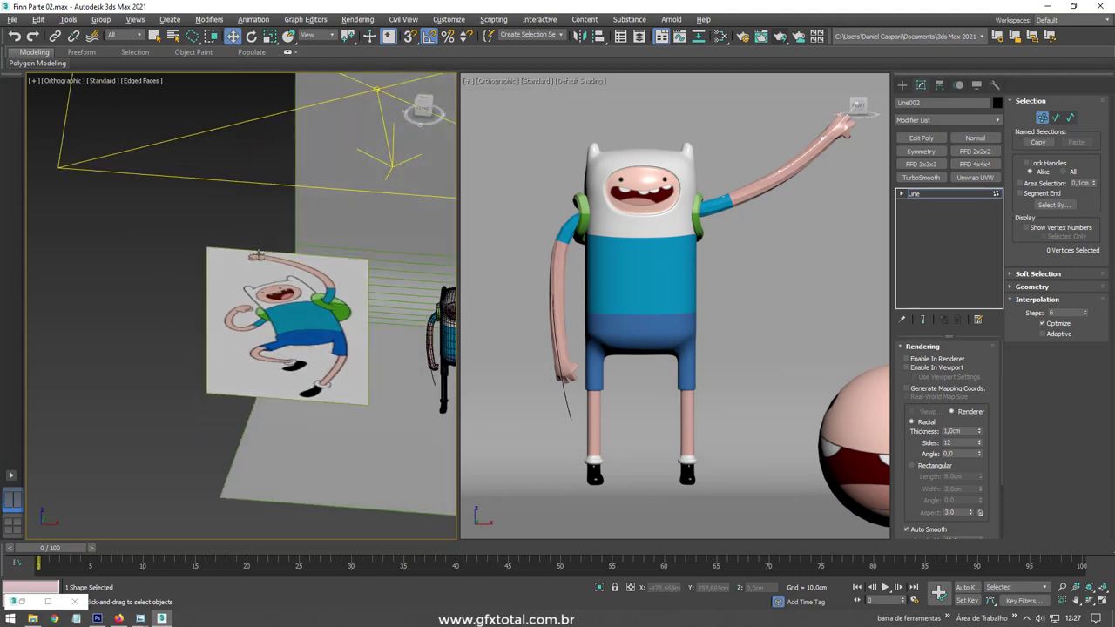
scroll(279, 236, down, 3)
scroll(287, 316, up, 3)
scroll(287, 317, up, 2)
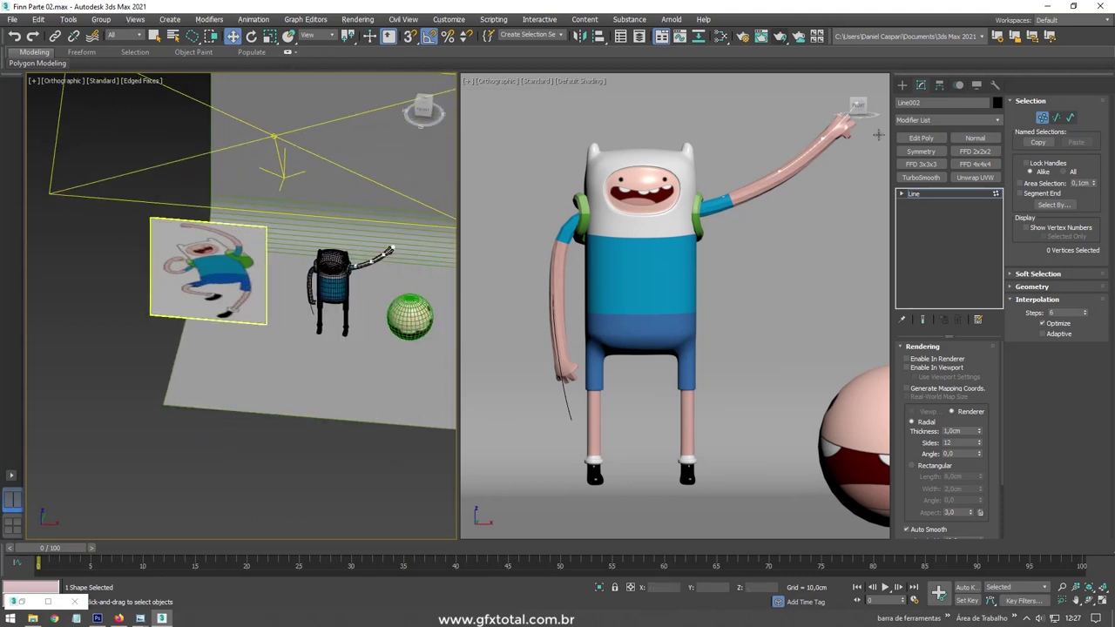
click(937, 193)
click(167, 275)
key(e)
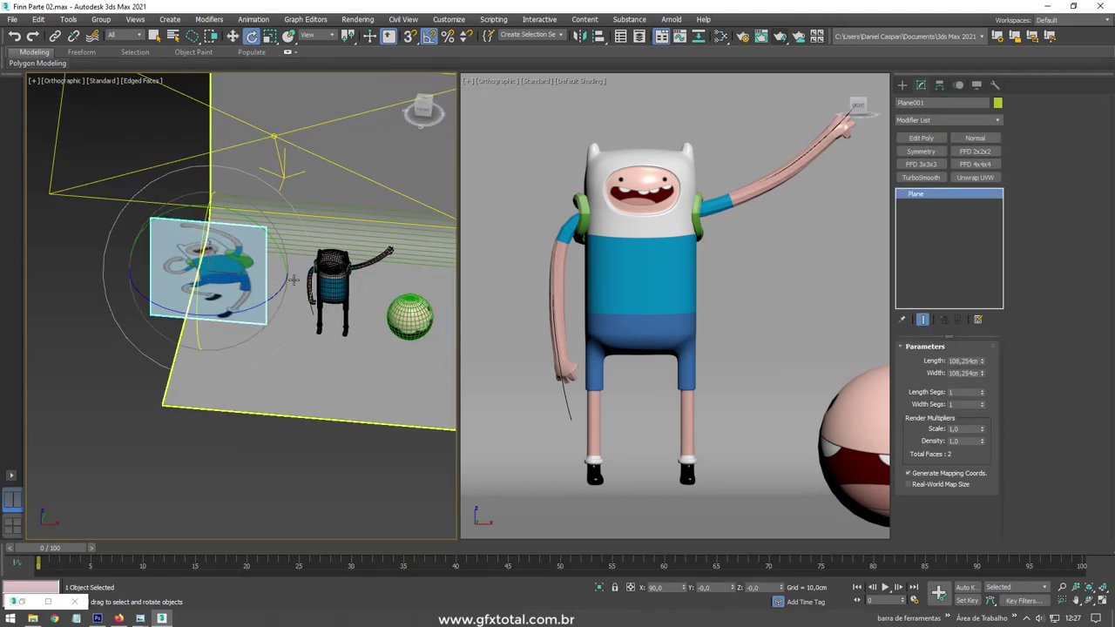
key(r)
drag(293, 277, 261, 276)
- Move the picture plane so it stands right beside Finn
key(w)
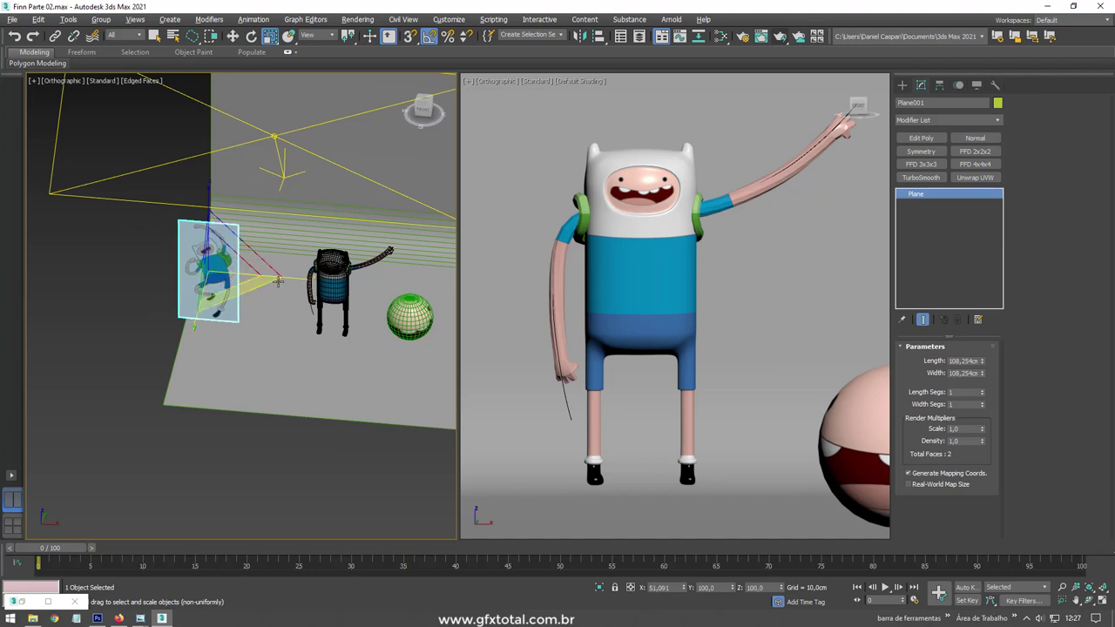
alt+middle_drag(261, 276, 254, 271)
drag(255, 271, 331, 265)
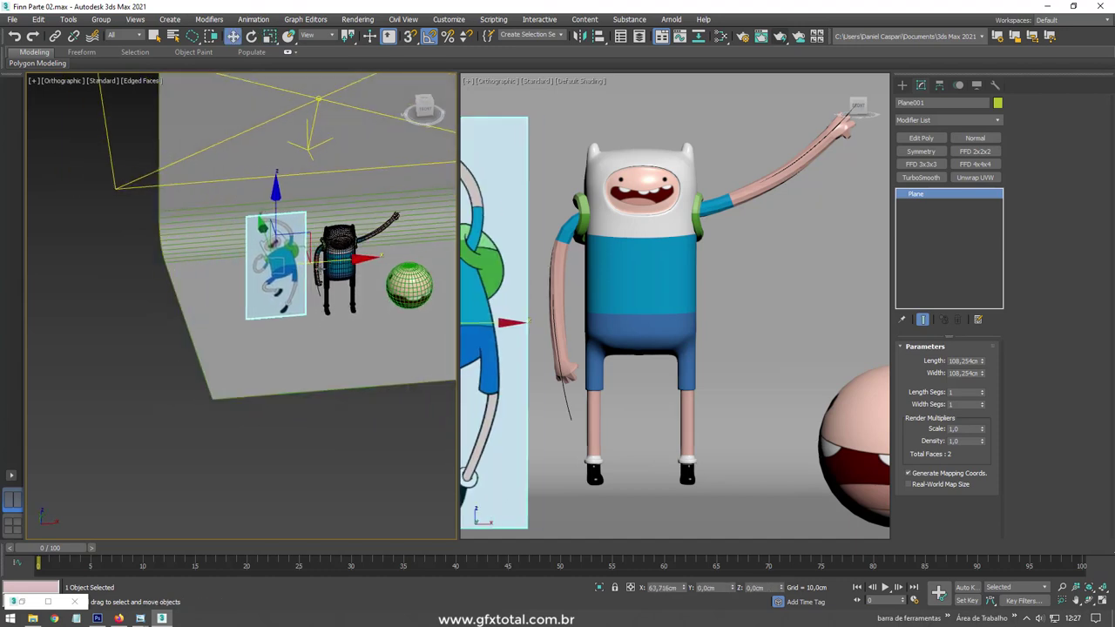
scroll(712, 294, down, 2)
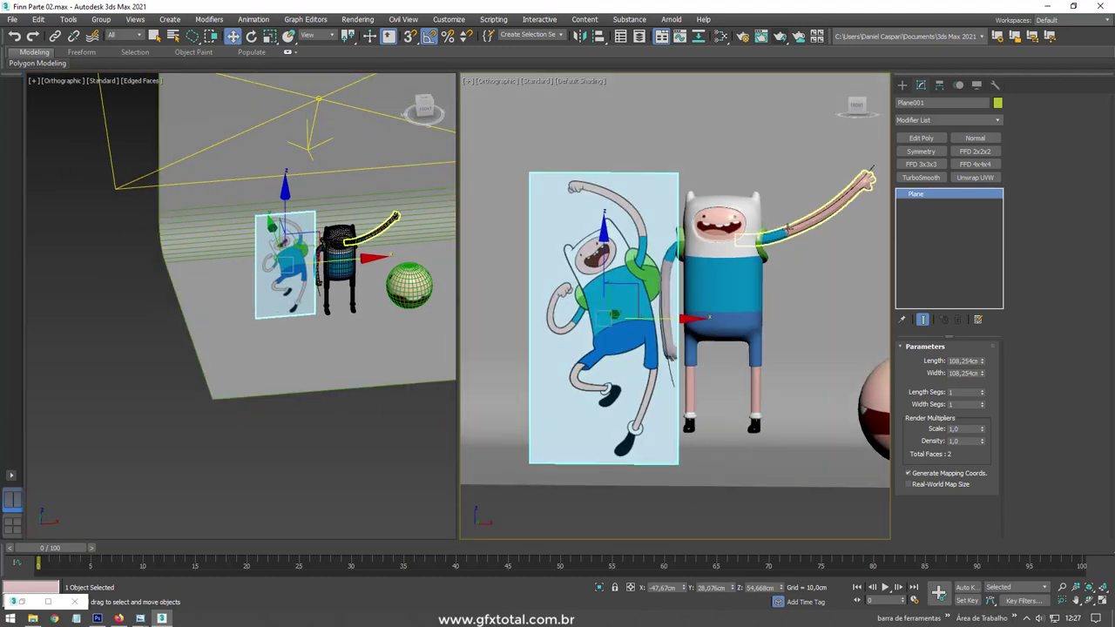
click(794, 222)
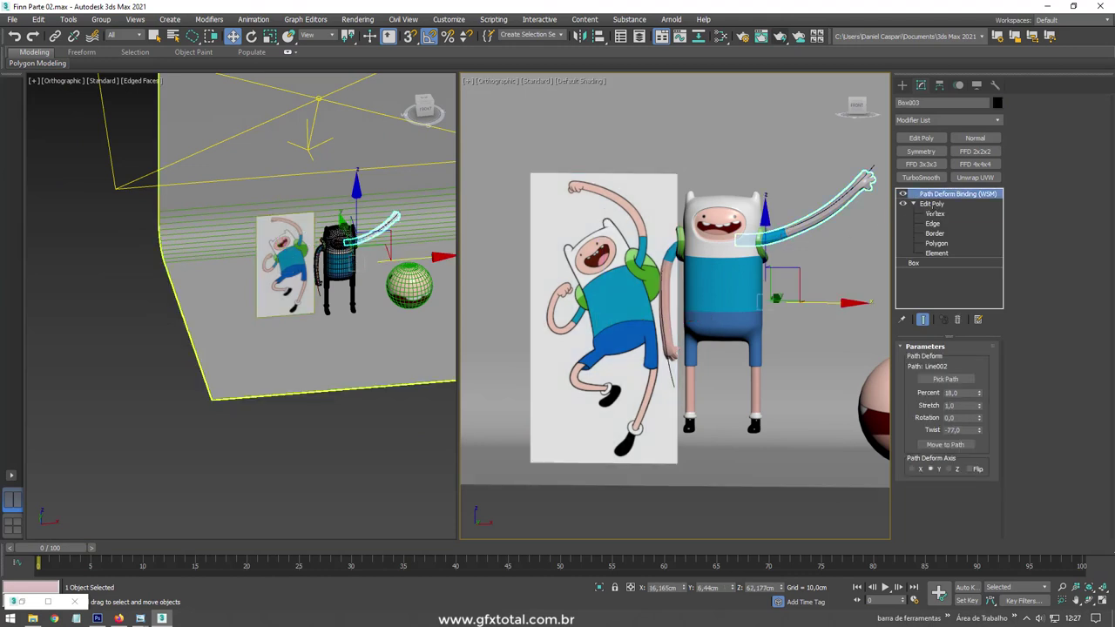
click(934, 212)
middle_drag(826, 201, 757, 219)
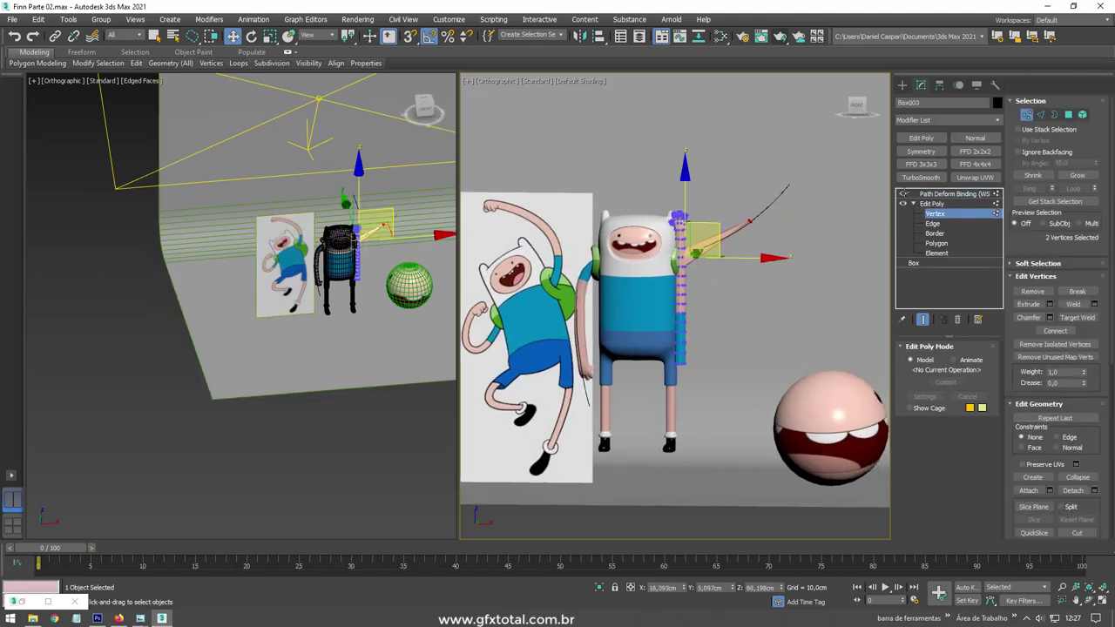
click(931, 203)
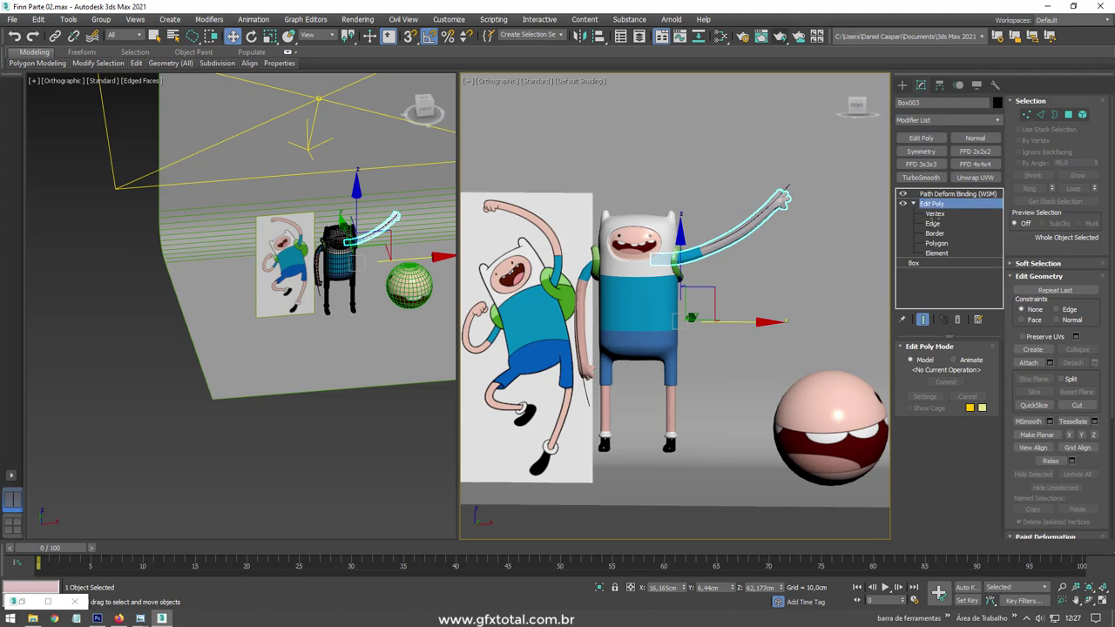
- Rotate and move Line002's three arm-tip vertices so the arm points straight up
click(788, 189)
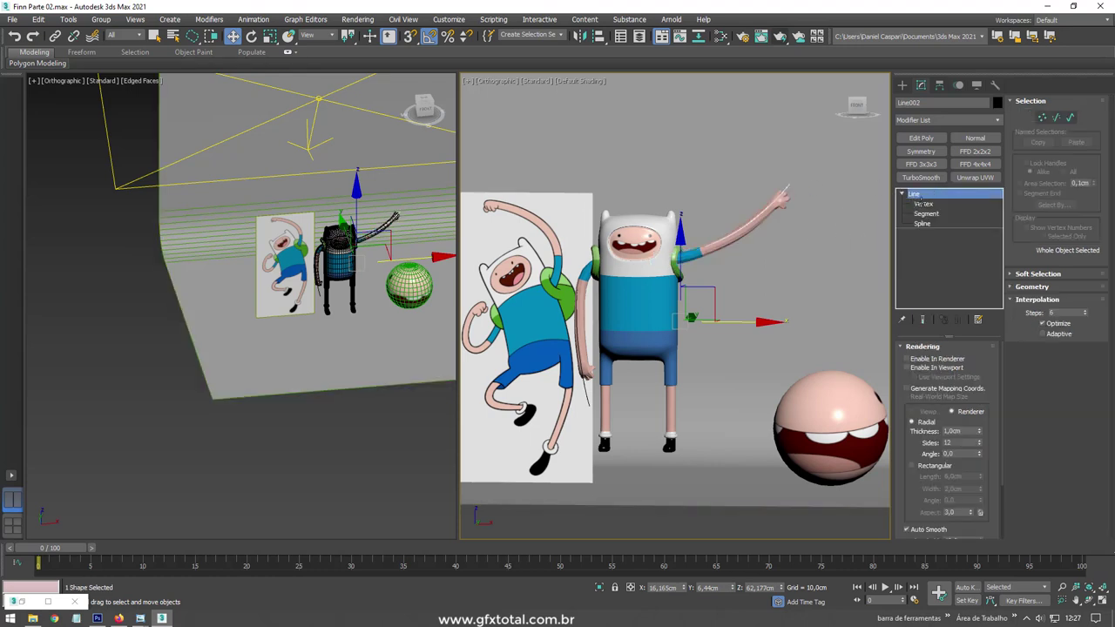
click(923, 202)
drag(714, 227, 797, 178)
key(e)
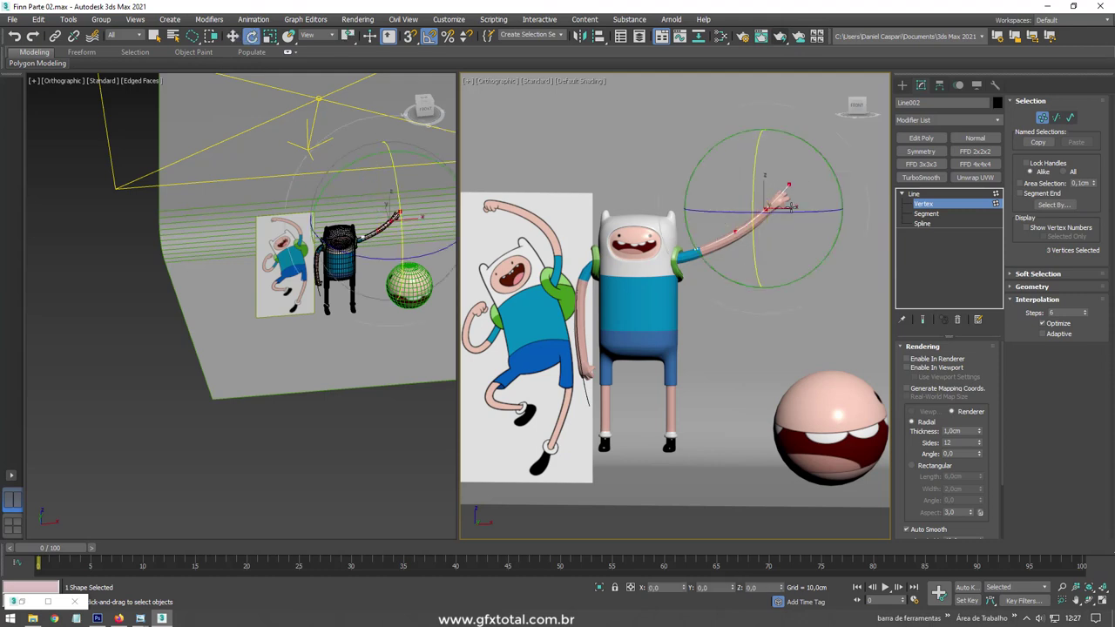
scroll(786, 210, up, 2)
scroll(787, 255, down, 2)
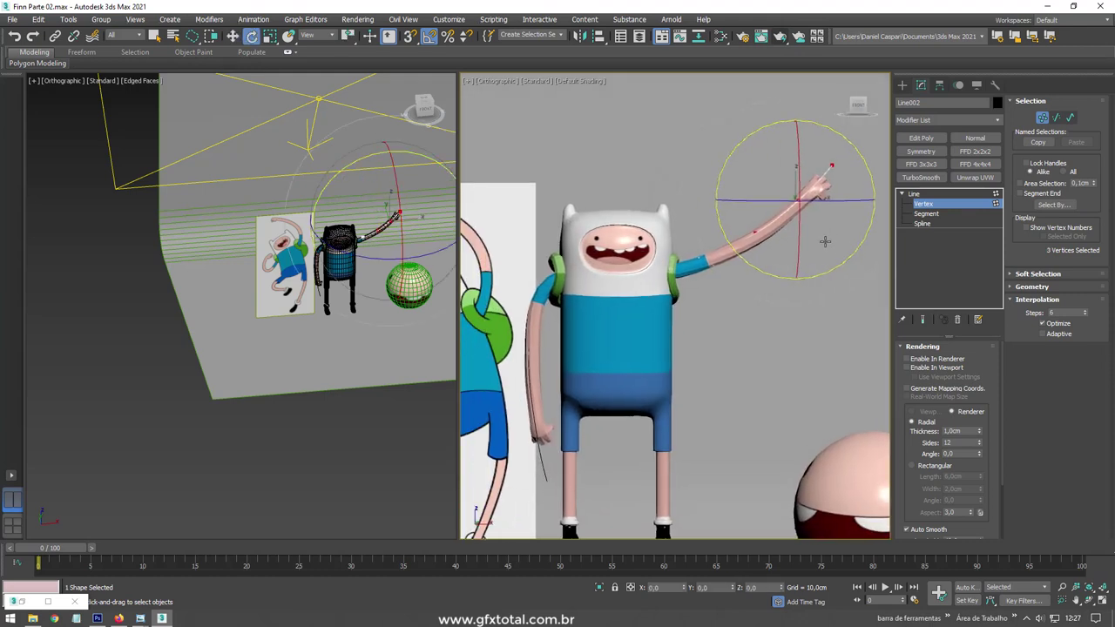
scroll(794, 252, down, 2)
drag(760, 276, 786, 282)
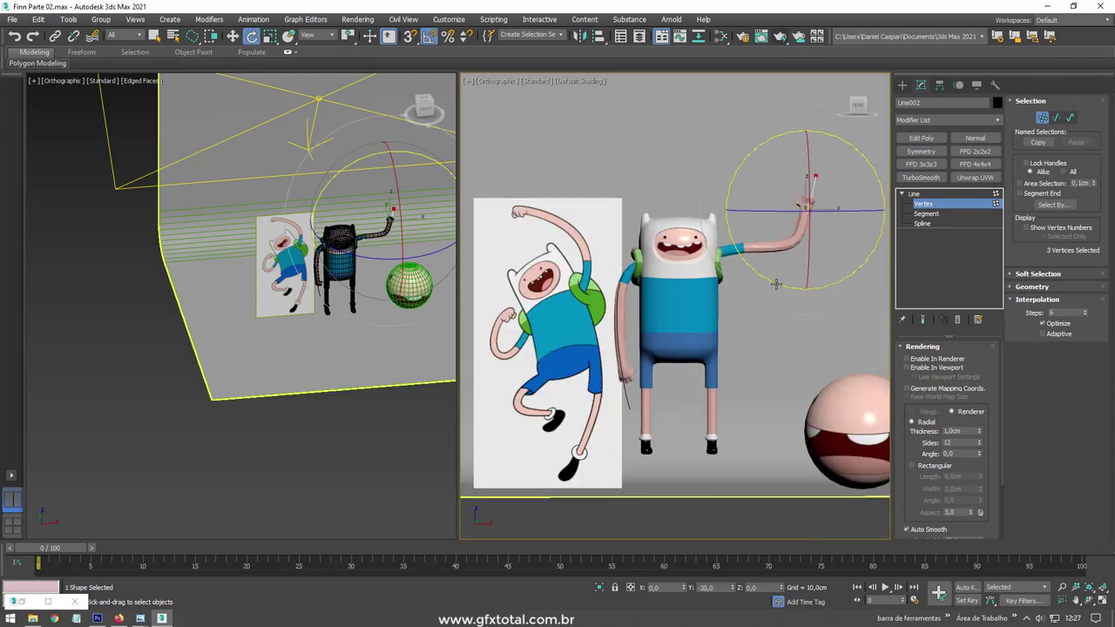
key(w)
drag(837, 211, 762, 164)
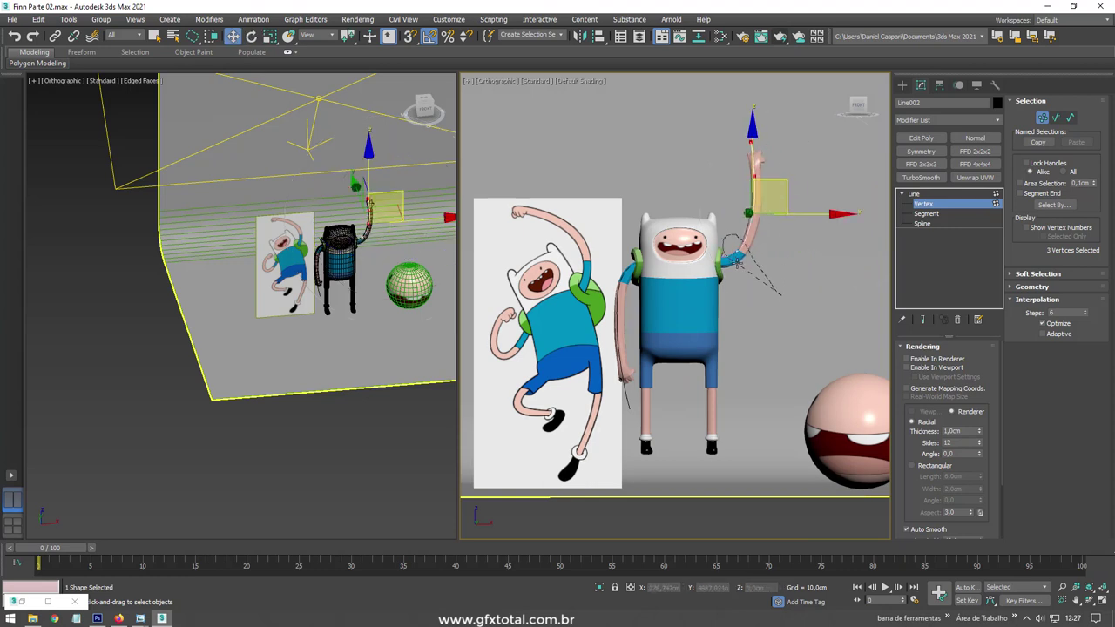
- Raise and turn four upper arm vertices further, and move the tip vertex to bend the hand
drag(736, 259, 739, 258)
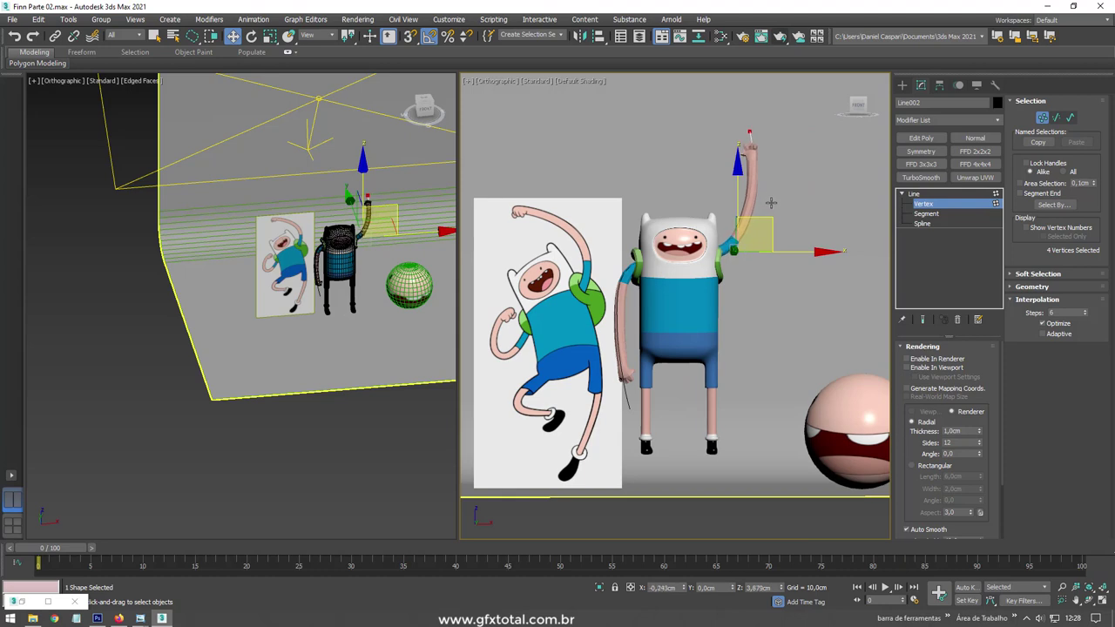
mouse_move(771, 202)
mouse_down()
mouse_move(773, 192)
mouse_move(710, 187)
mouse_up()
key(e)
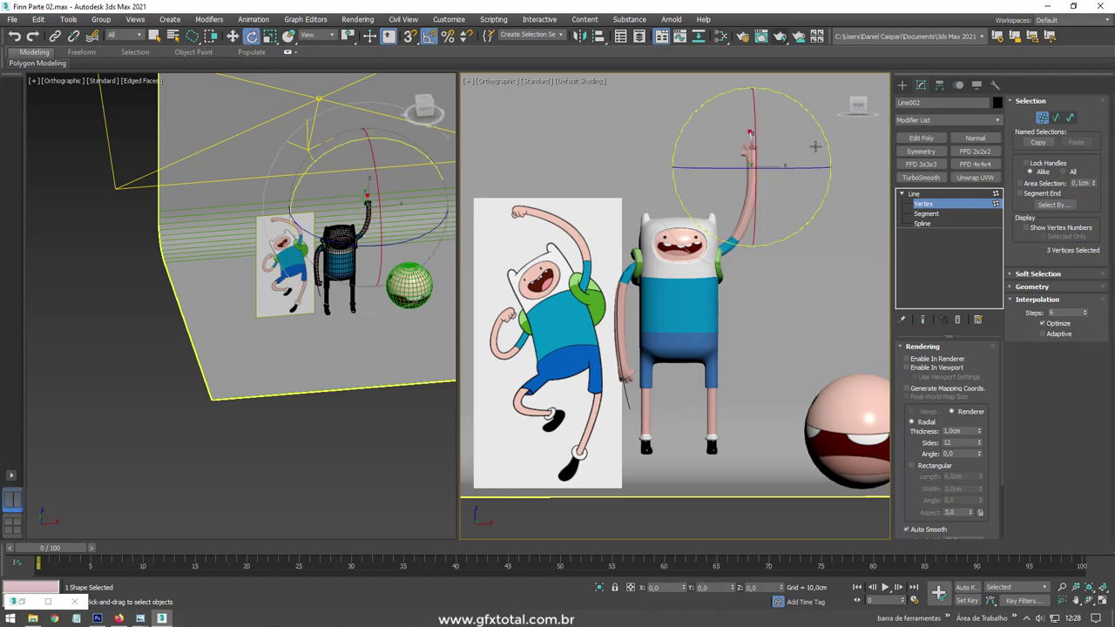
drag(817, 147, 807, 136)
key(w)
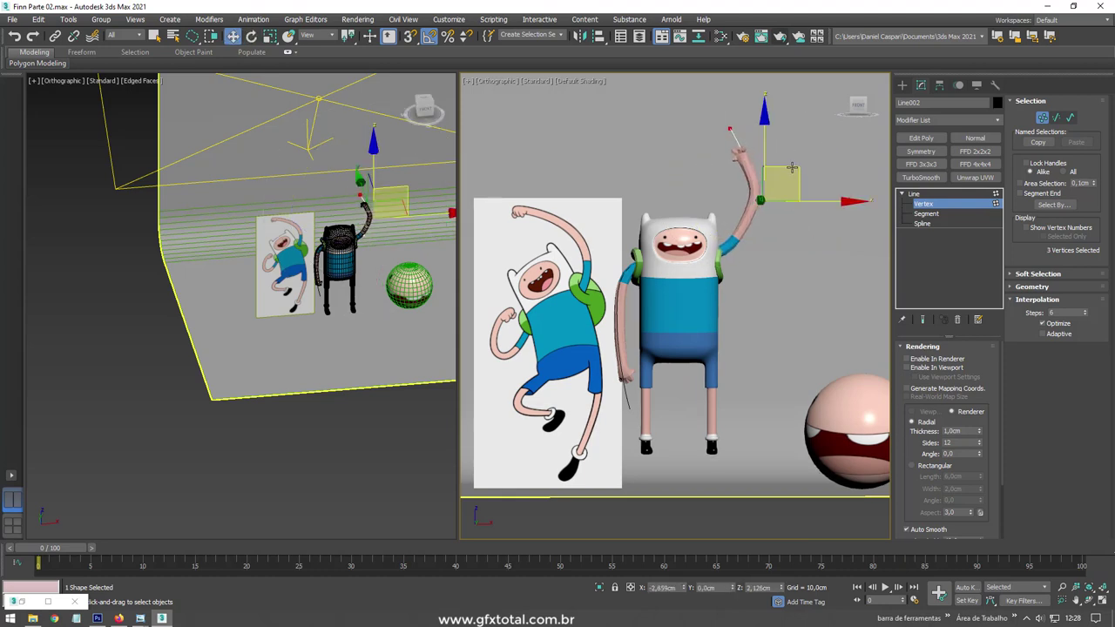
click(721, 124)
drag(753, 91, 745, 102)
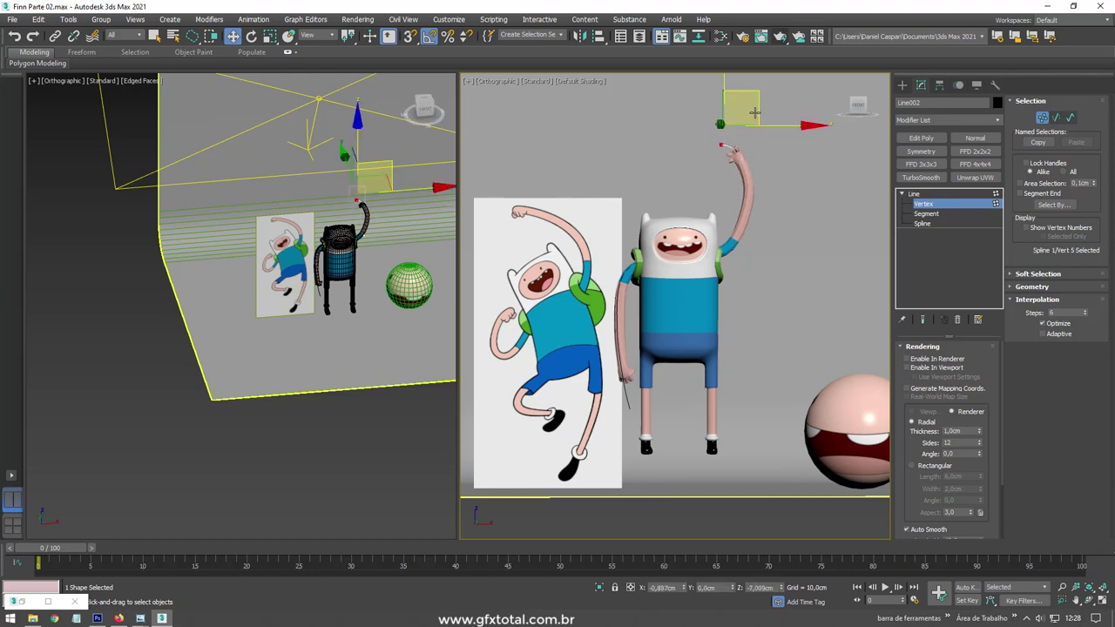
- Shift a lower arm vertex left and curl the hand tip up and left
click(748, 191)
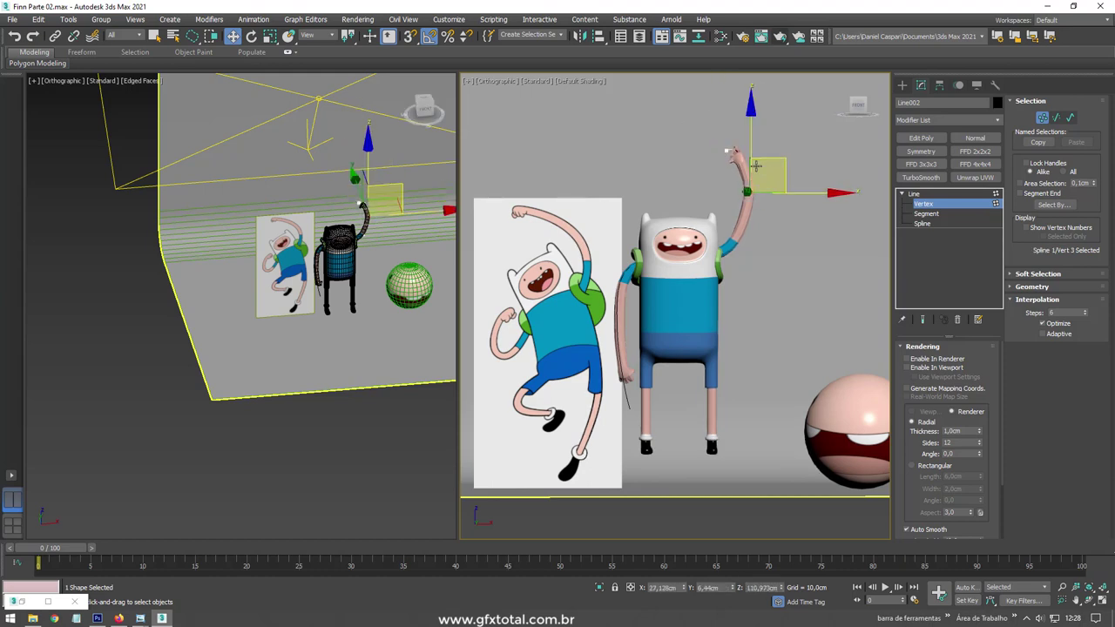
scroll(751, 165, up, 5)
drag(791, 183, 779, 180)
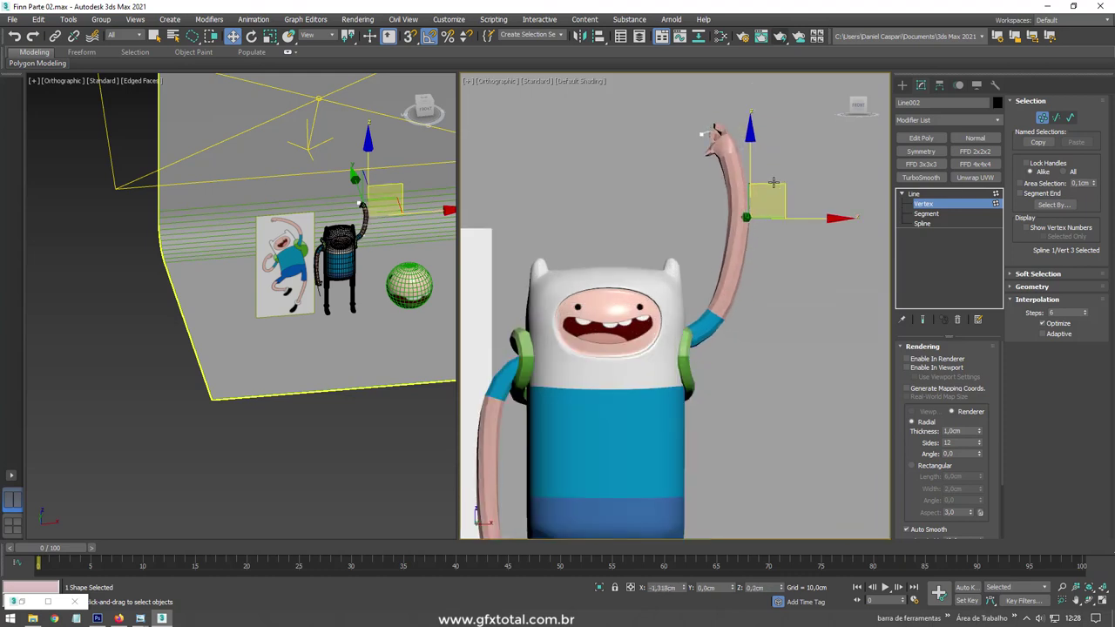
click(719, 116)
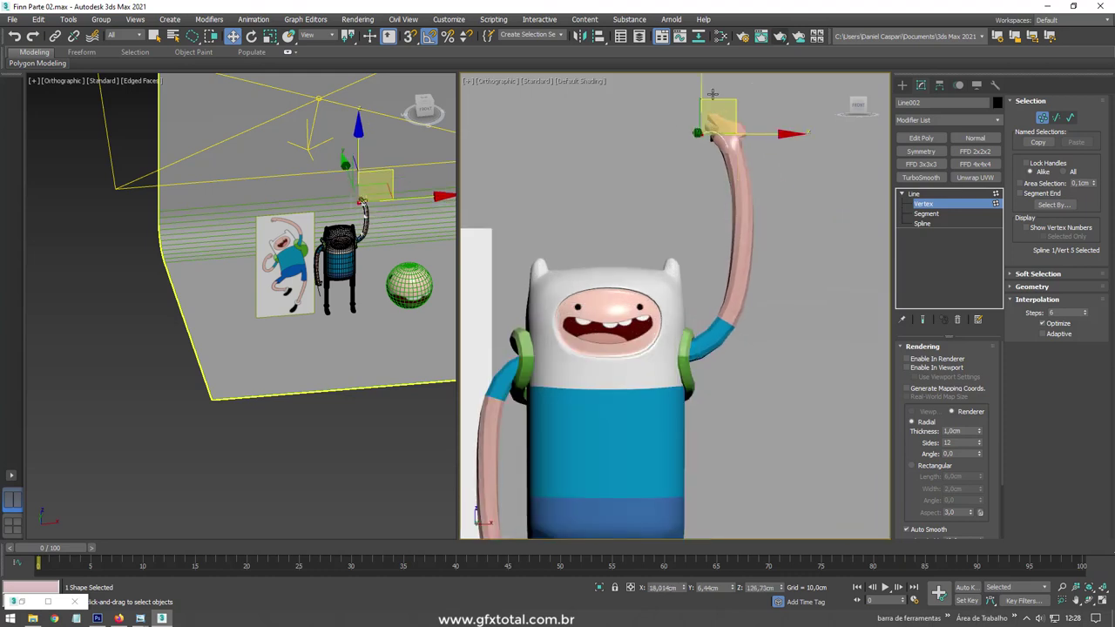
drag(712, 93, 679, 75)
drag(736, 162, 725, 137)
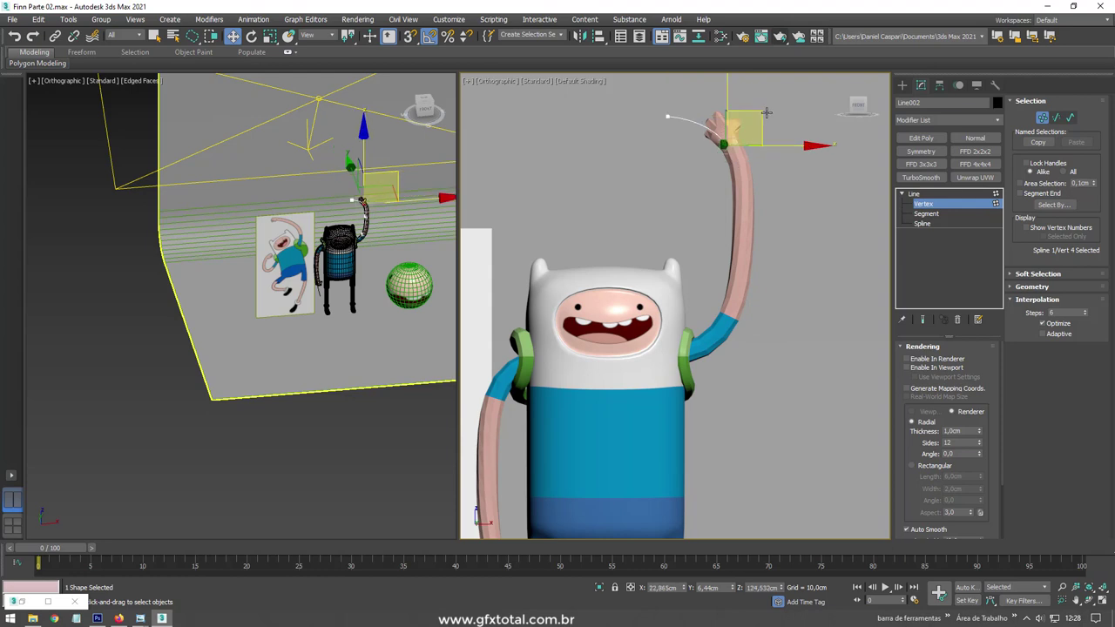
- Leave Vertex level and select the arm mesh Box003
scroll(737, 162, down, 3)
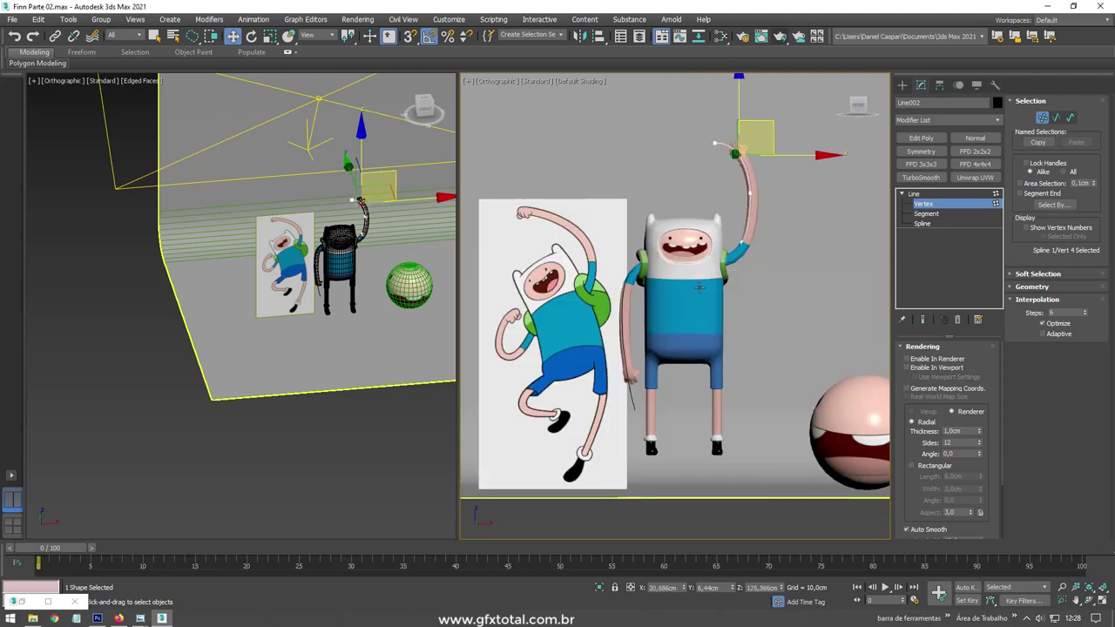
alt+middle_drag(698, 339, 691, 382)
scroll(682, 295, up, 2)
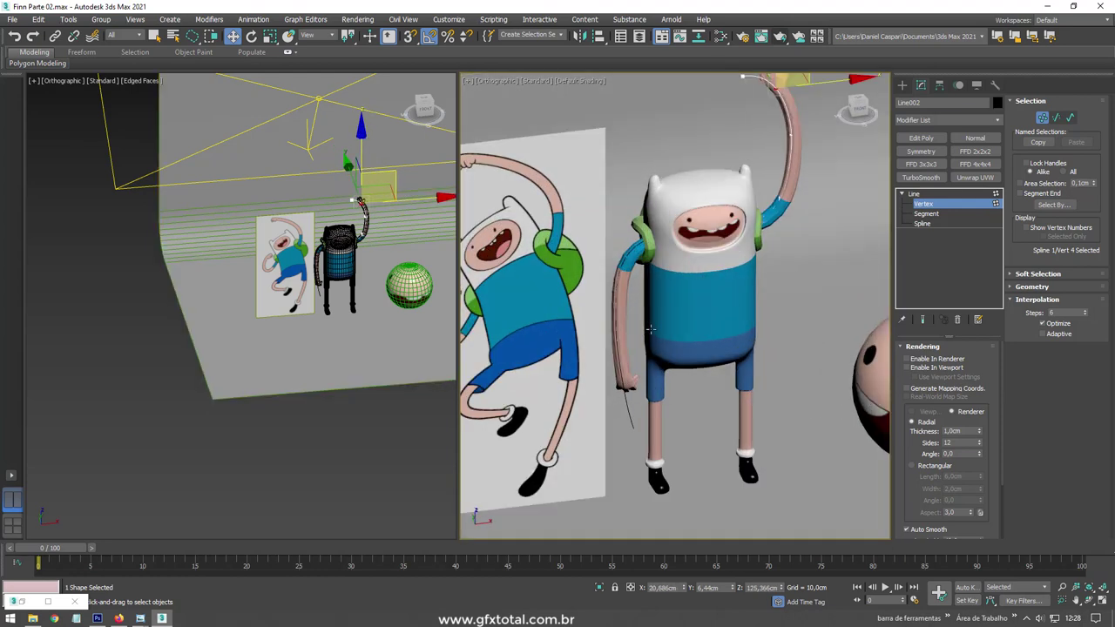
scroll(782, 182, up, 3)
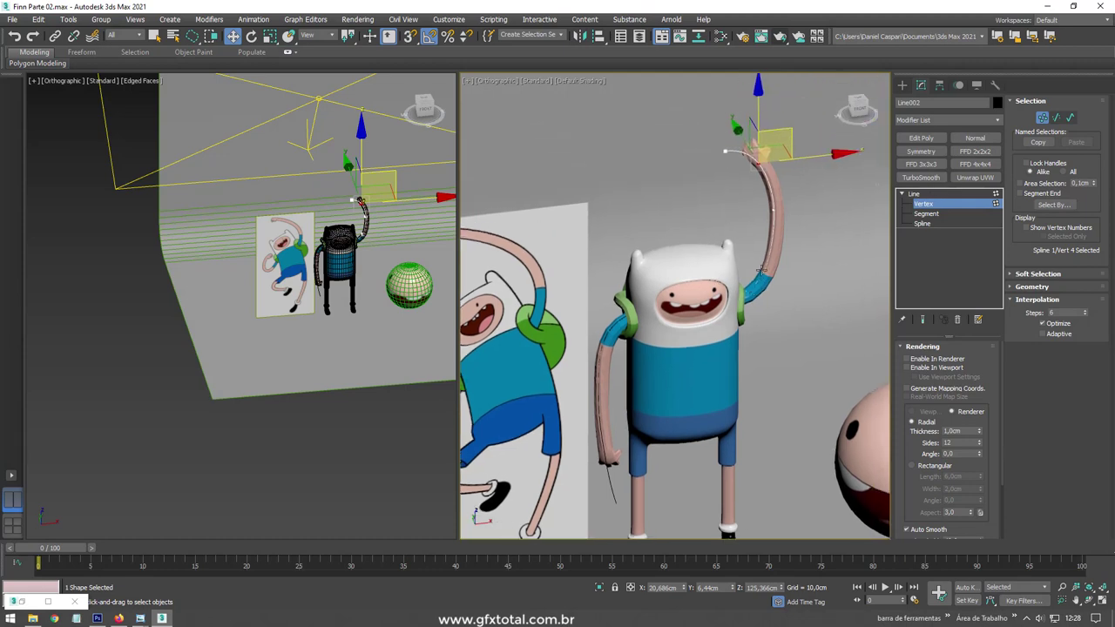
click(913, 194)
scroll(774, 173, up, 1)
scroll(773, 173, up, 1)
click(774, 172)
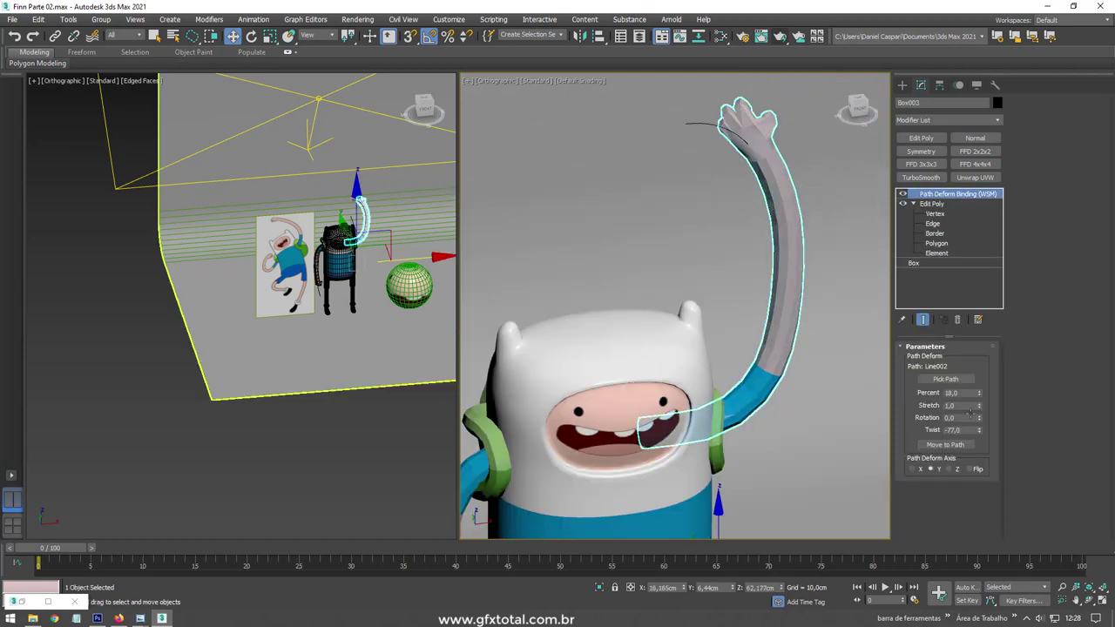
- Increase Box003's Path Deform twist, then enter Vertex level on Line002
drag(979, 430, 1017, 18)
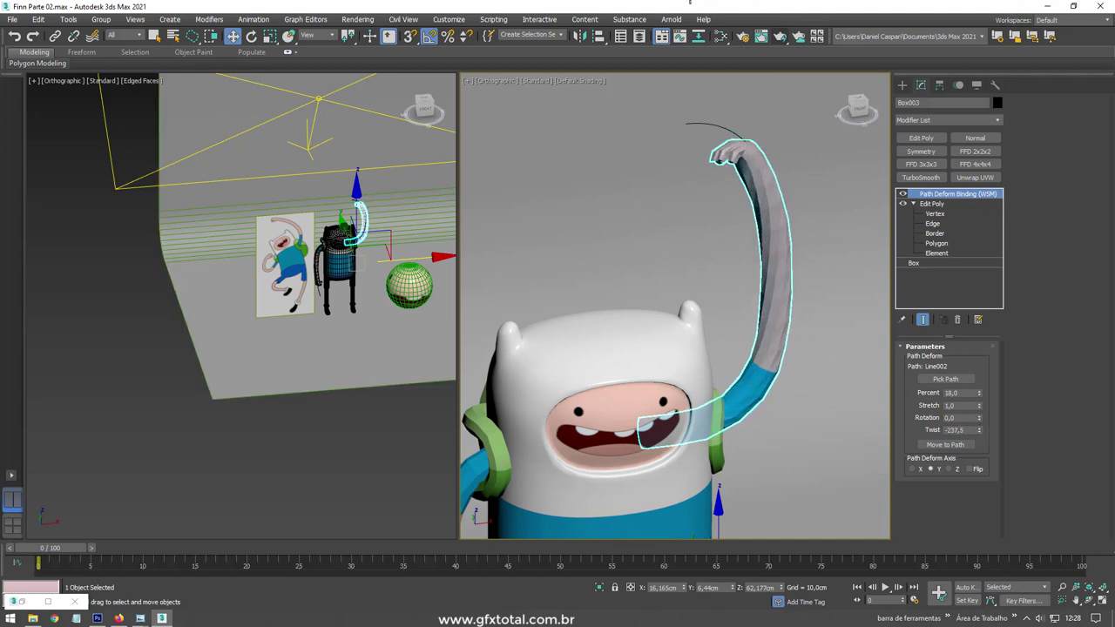
click(717, 123)
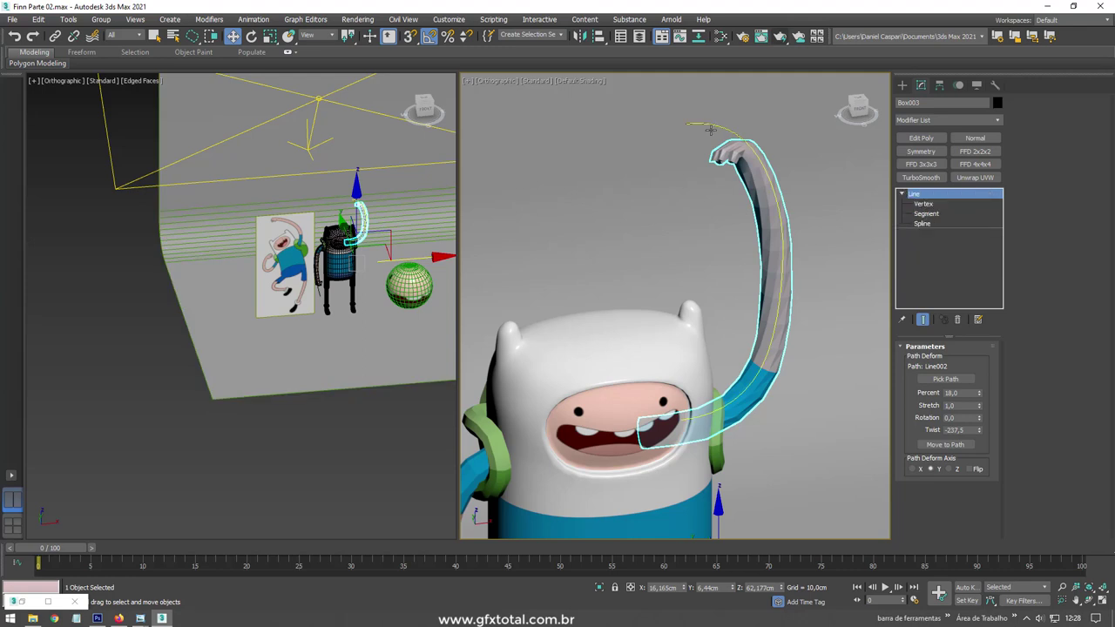
alt+middle_drag(718, 189, 901, 219)
key(1)
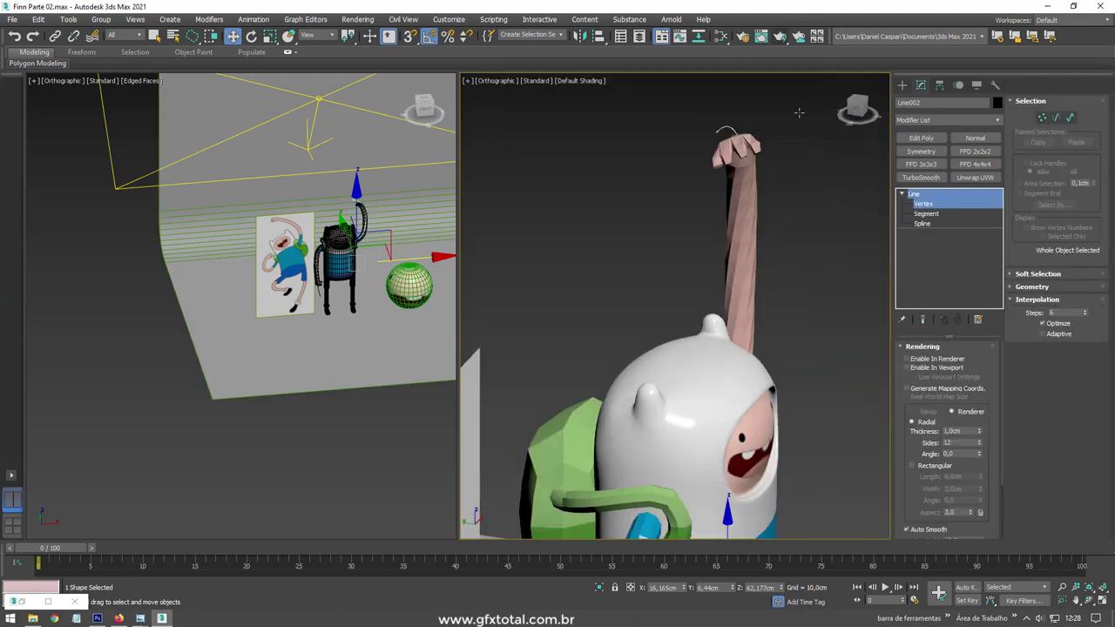
ctrl+click(742, 218)
alt+middle_drag(743, 217, 763, 223)
- Bend the top of Line002 and rotate the three hand-tip vertices 25 degrees
click(736, 160)
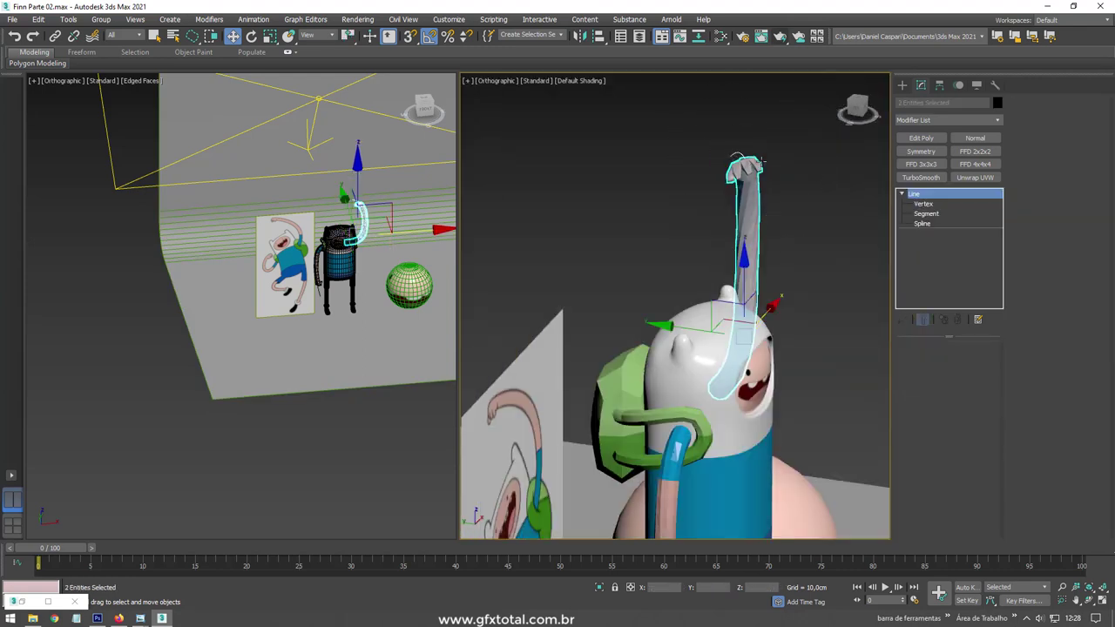
key(1)
drag(679, 194, 784, 131)
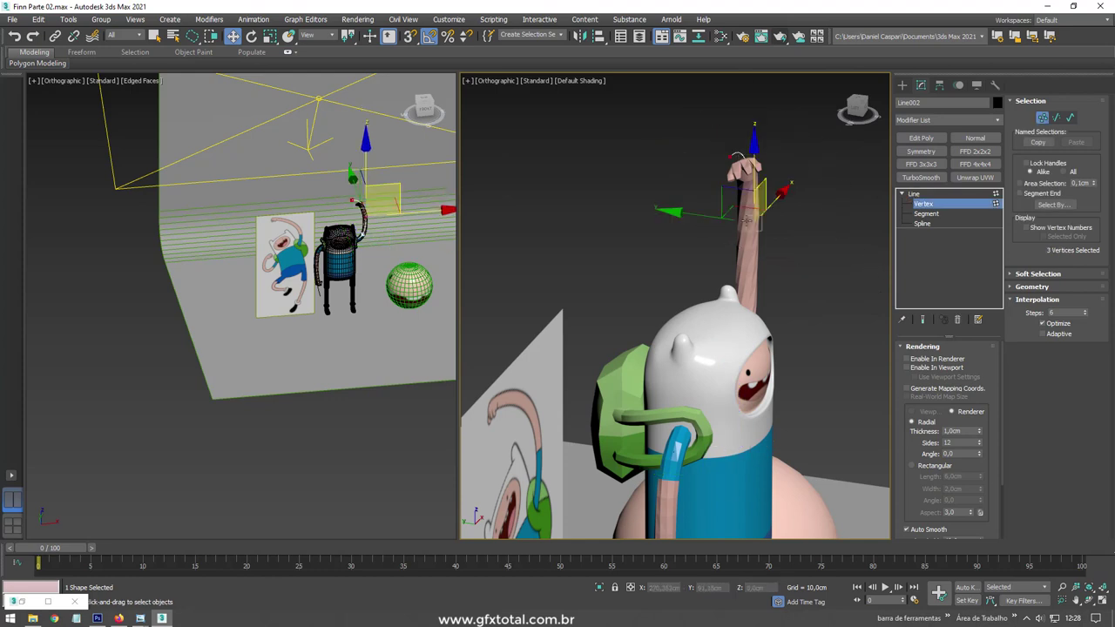
mouse_move(747, 165)
mouse_down()
mouse_move(740, 219)
mouse_move(761, 173)
mouse_up()
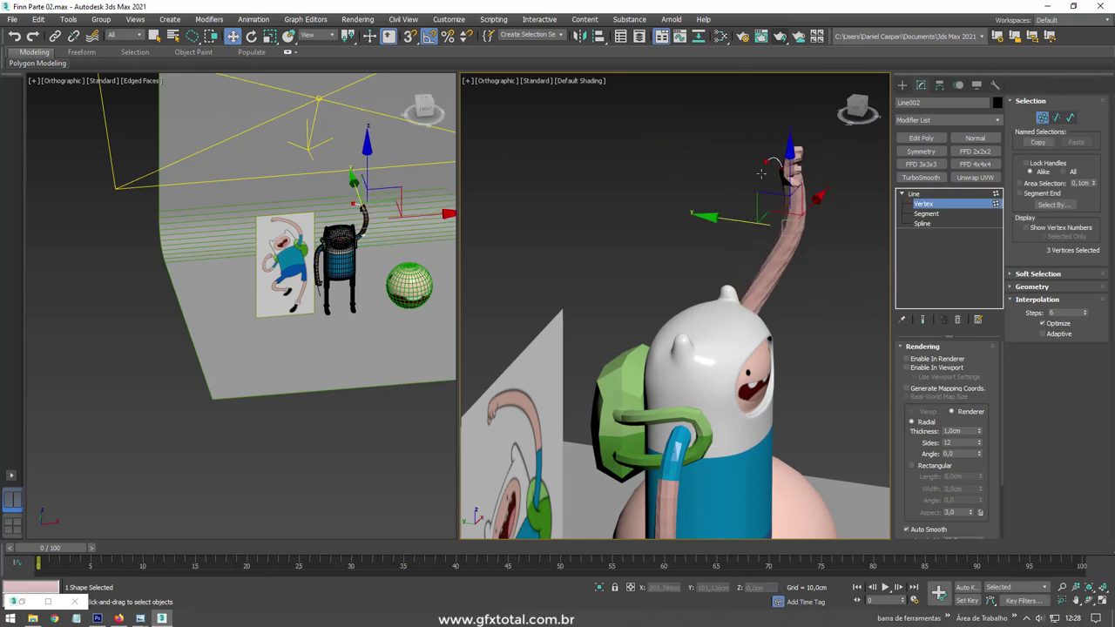
key(e)
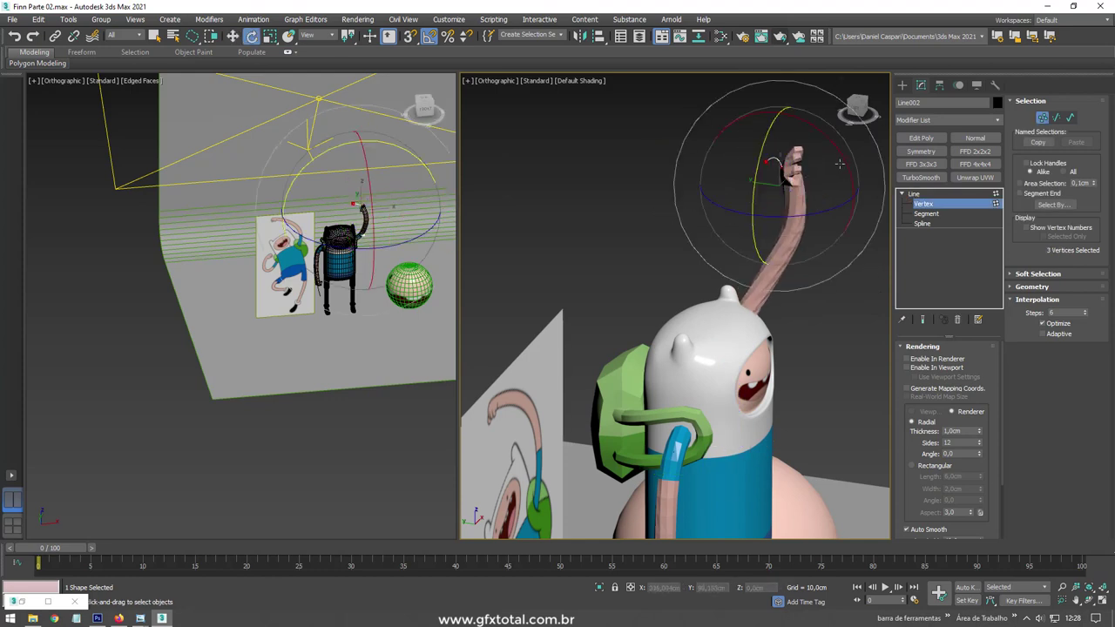
drag(841, 150, 845, 166)
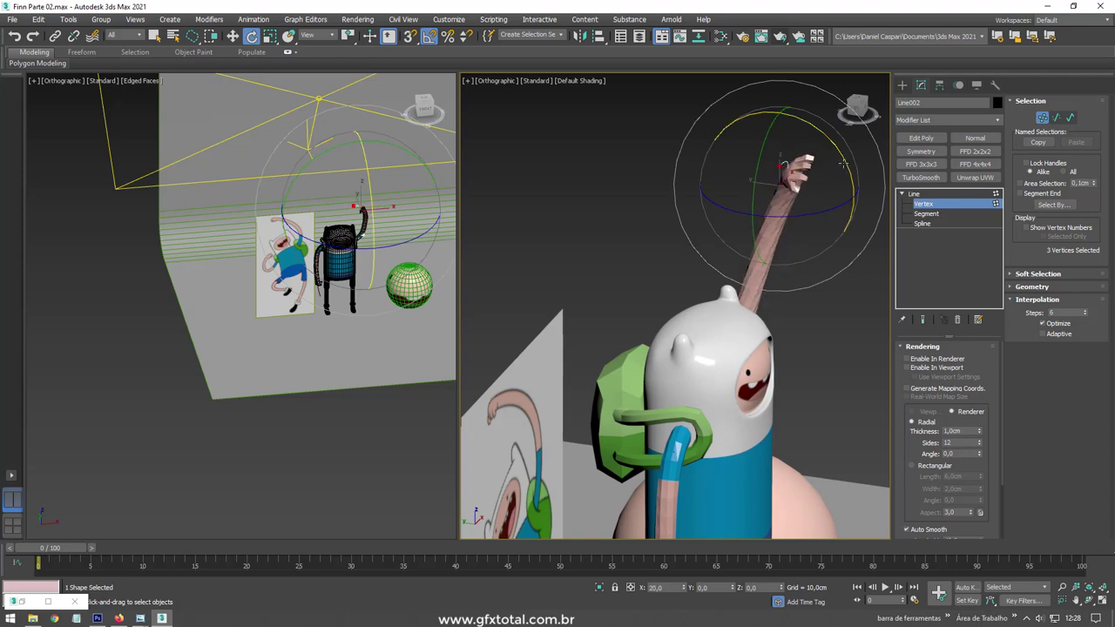
alt+middle_drag(845, 165, 876, 227)
- Set Box003's Path Deform Rotation to -52.5 and Twist to -61.5, with Edged Faces shown
click(913, 193)
click(788, 209)
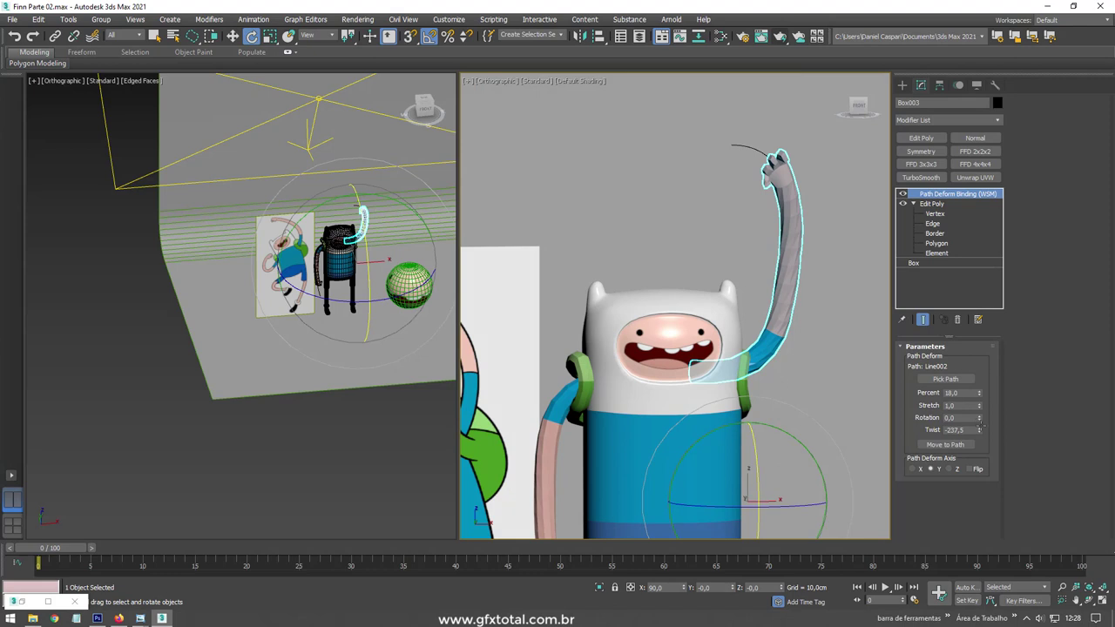
mouse_move(979, 430)
mouse_down()
mouse_move(985, 387)
mouse_move(979, 426)
mouse_move(961, 339)
mouse_up()
key(F4)
mouse_move(801, 279)
alt+middle_down()
mouse_move(764, 271)
mouse_move(606, 287)
alt+middle_up()
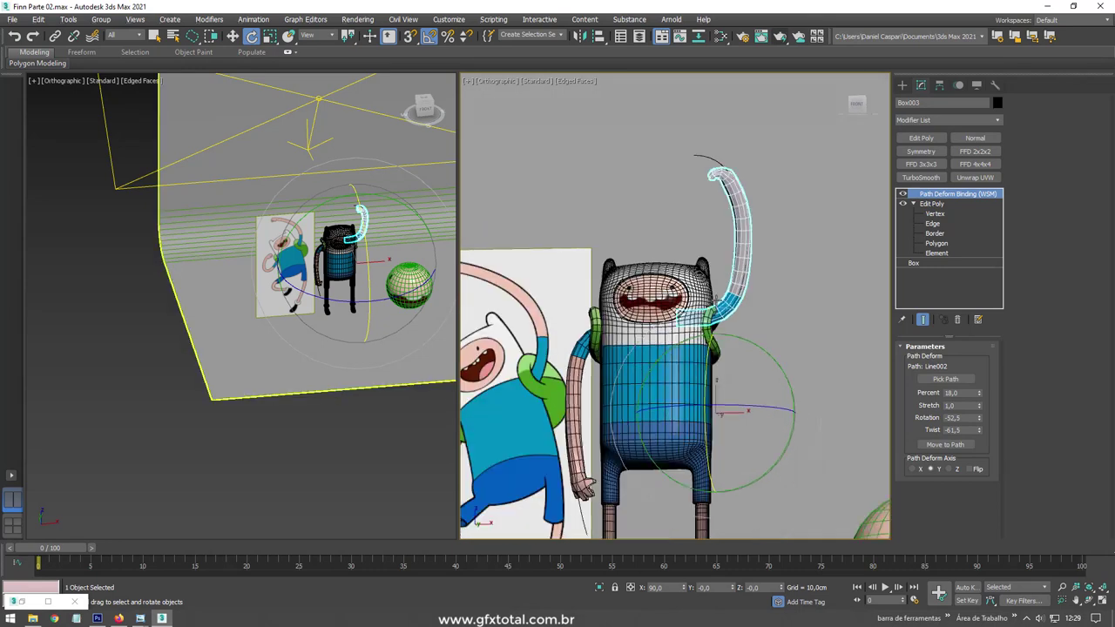
click(624, 297)
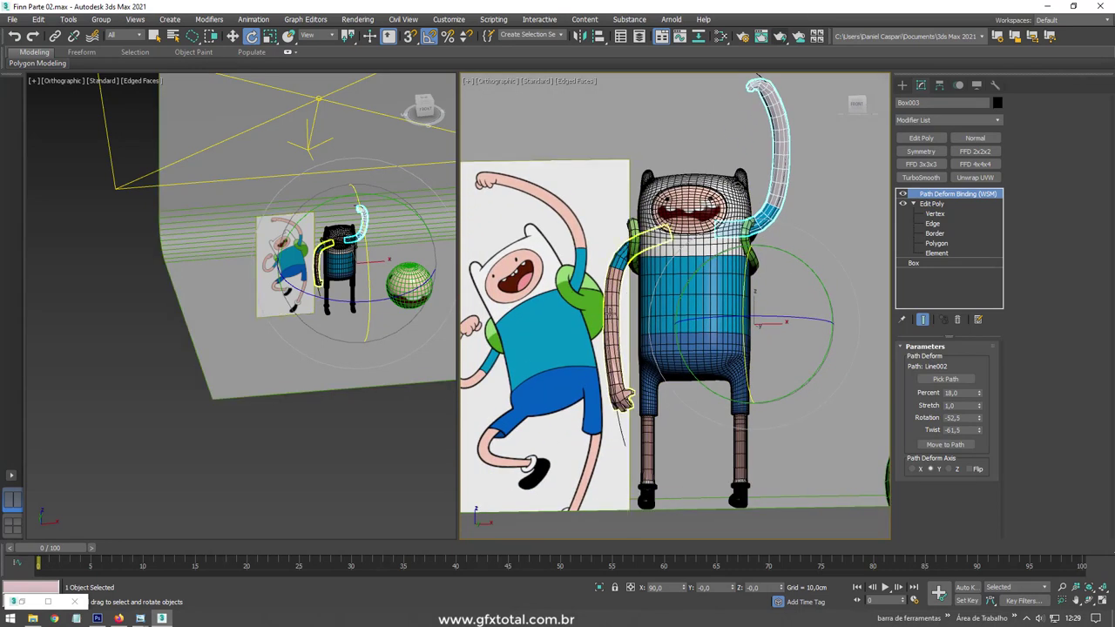
- Rotate four Line001 path vertices to start bending the second arm, viewed in front wireframe
click(622, 442)
key(1)
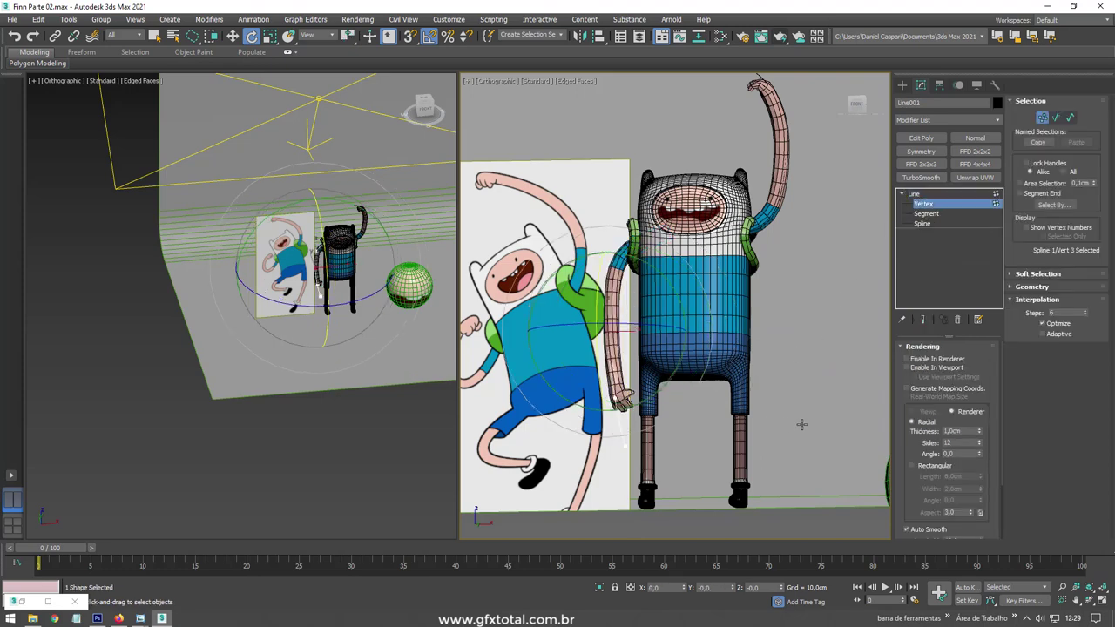
drag(618, 202, 684, 287)
drag(601, 470, 624, 446)
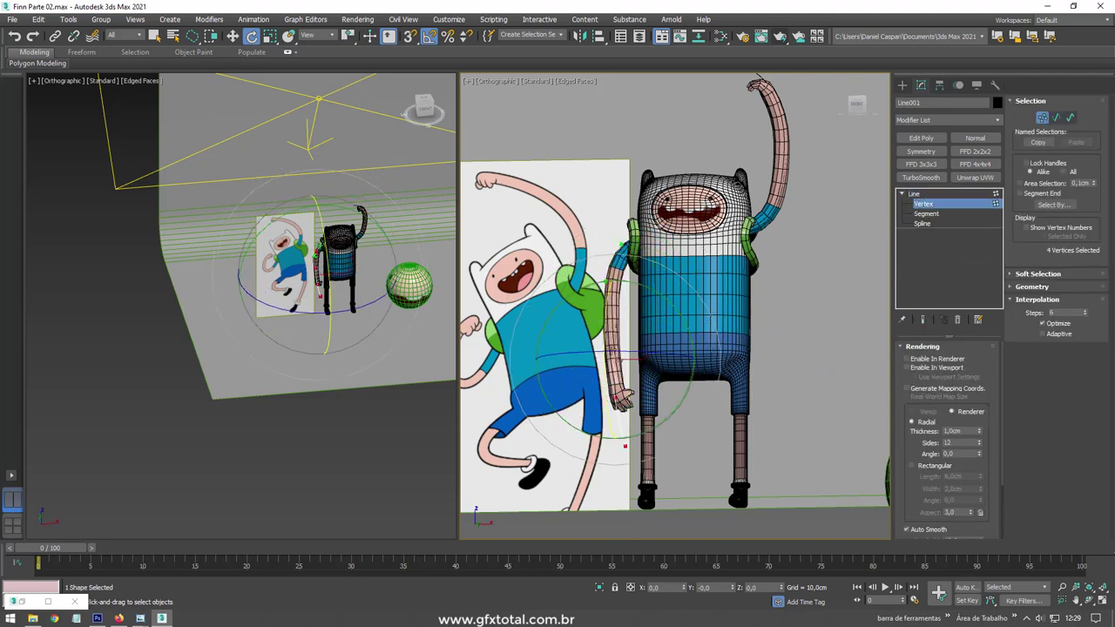
right_click(610, 329)
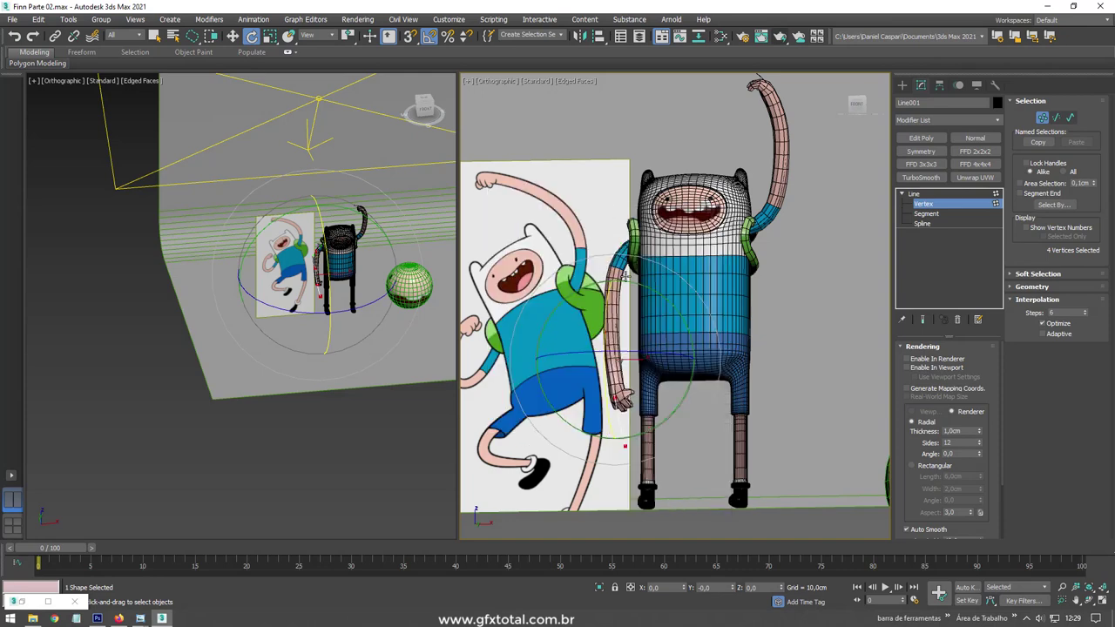
scroll(647, 304, up, 2)
scroll(688, 318, up, 3)
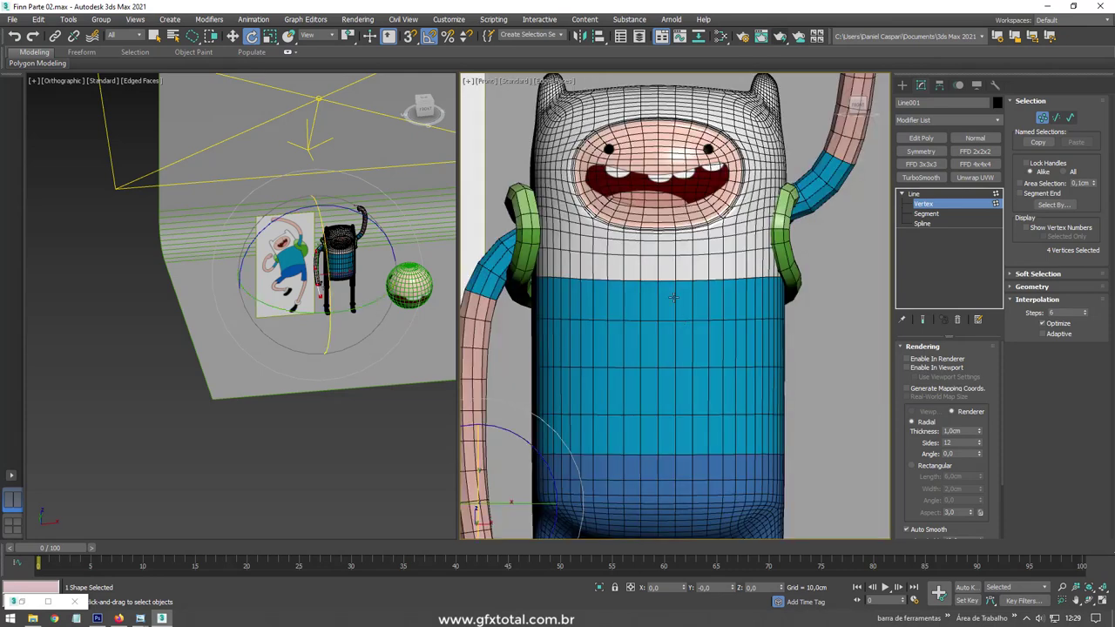
scroll(688, 318, down, 3)
key(f)
key(F3)
scroll(667, 312, up, 3)
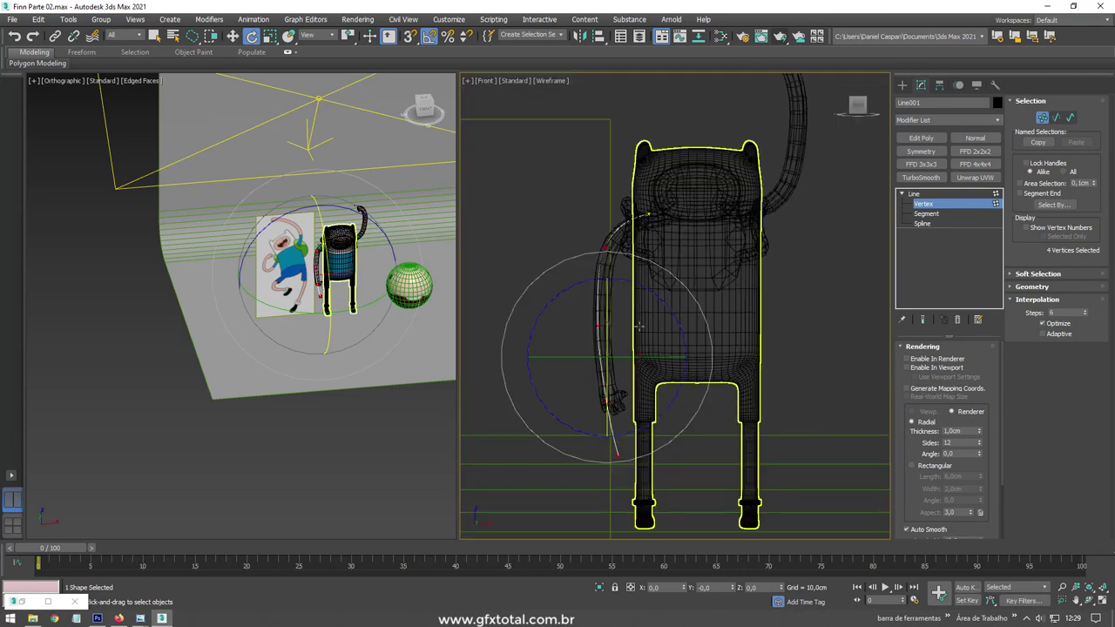
- Swing the arm outward and curl its upper three path vertices up and left
key(w)
key(e)
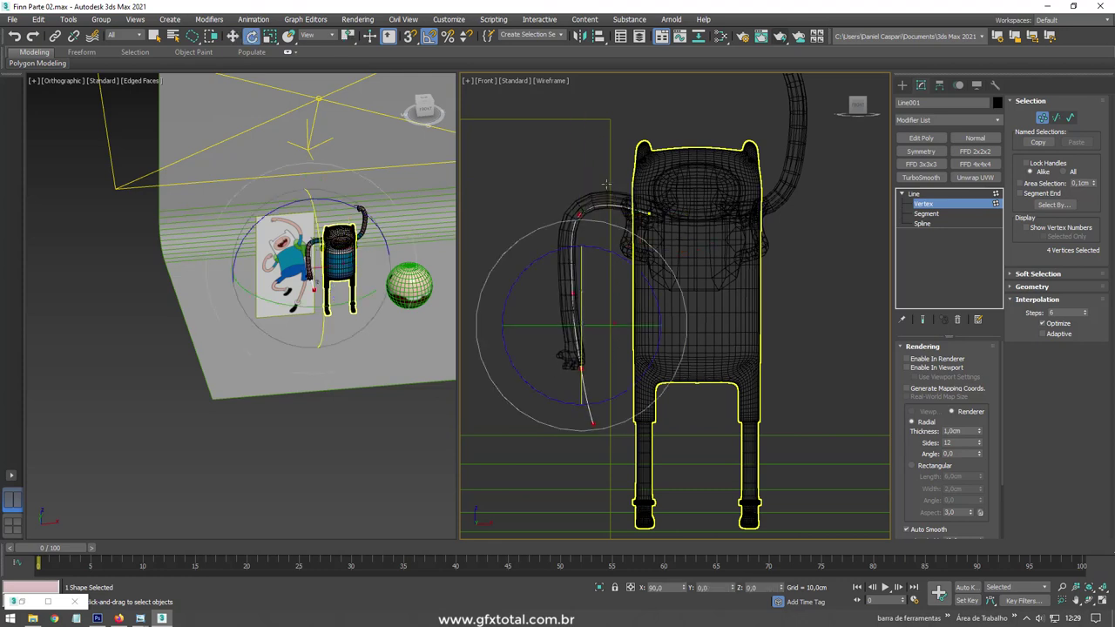
mouse_move(582, 284)
mouse_down()
mouse_move(615, 363)
mouse_move(594, 153)
mouse_move(590, 171)
mouse_up()
key(w)
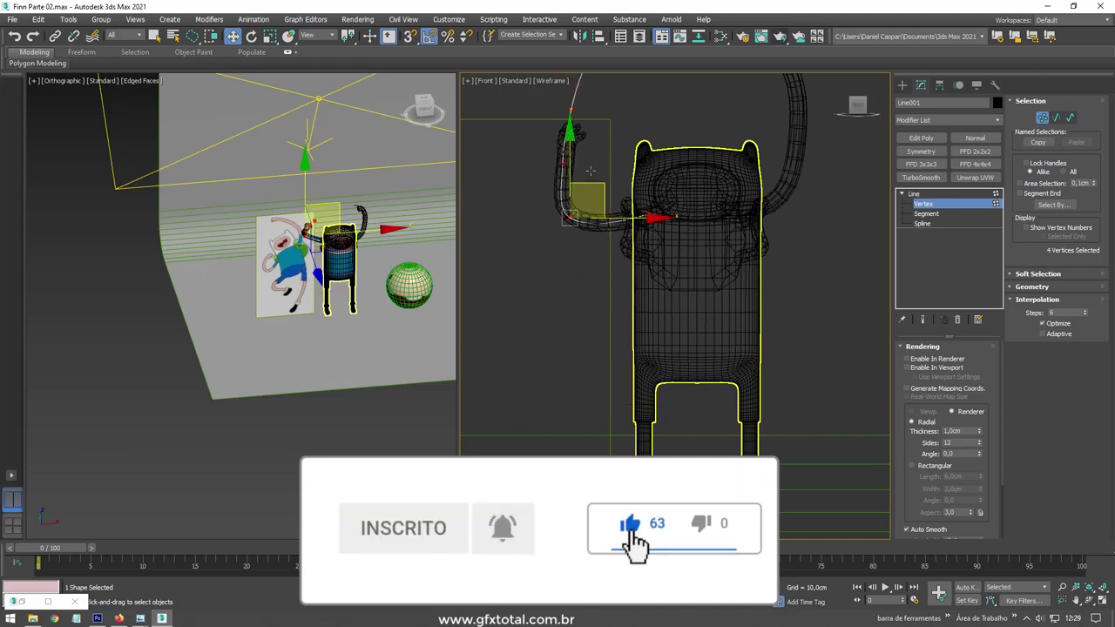
middle_drag(591, 171, 595, 279)
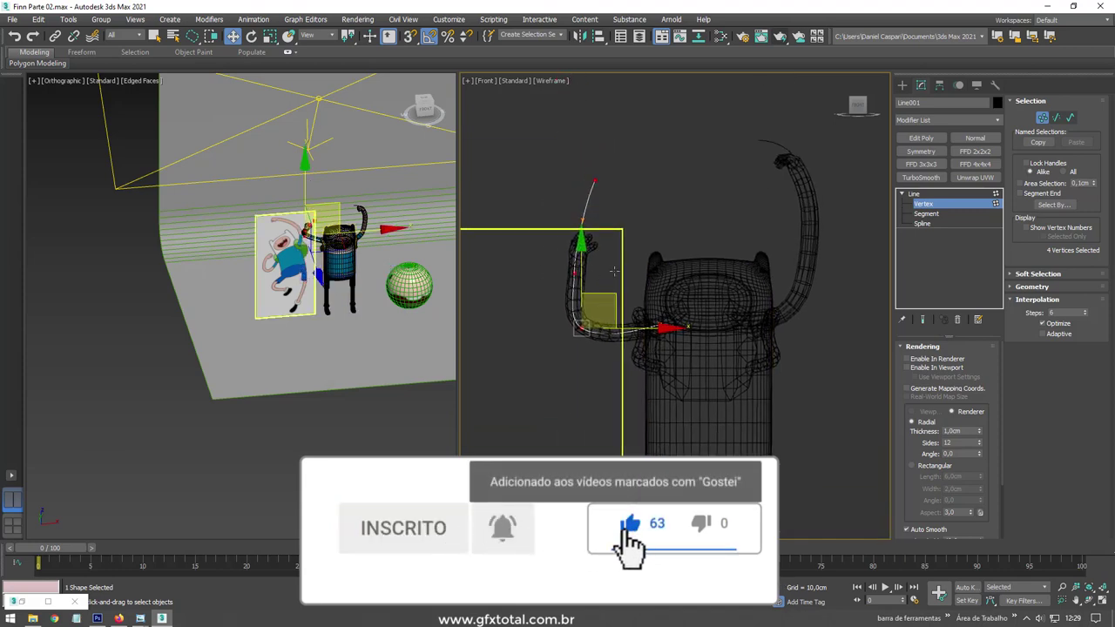
key(e)
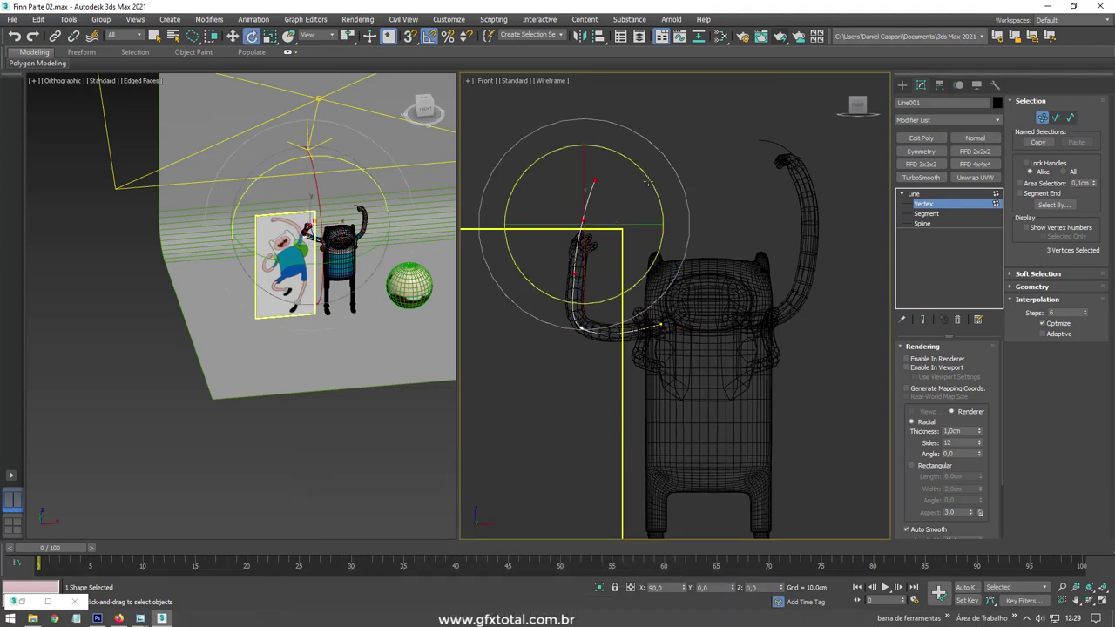
mouse_move(627, 214)
mouse_down()
mouse_move(588, 219)
mouse_move(636, 212)
mouse_up()
key(w)
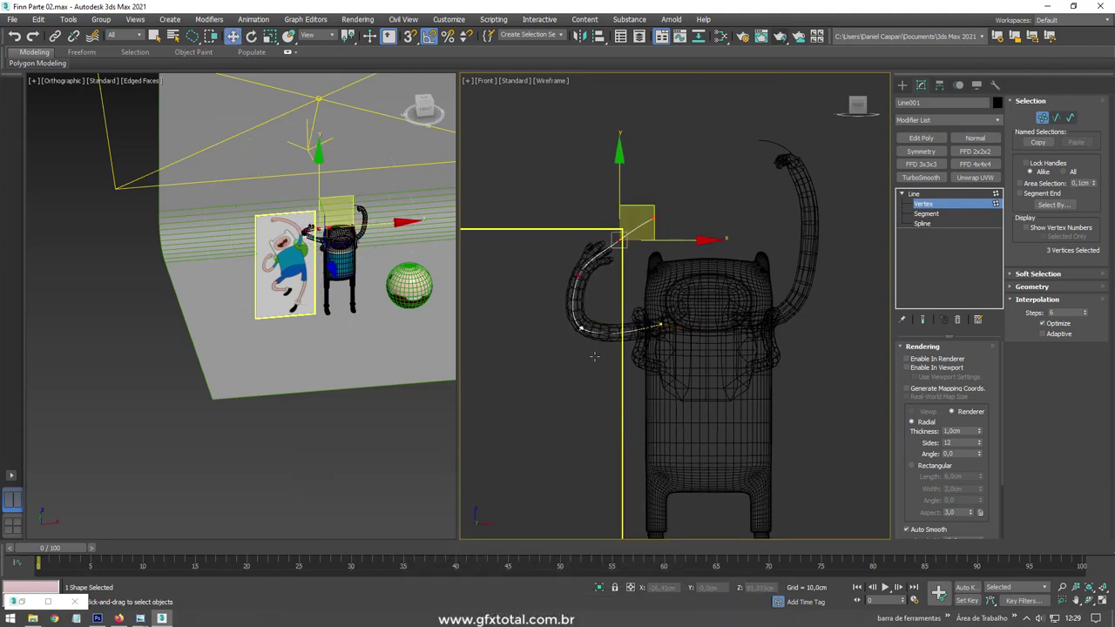
- Move the second Line001 vertex to reshape the arm tube
scroll(613, 361, up, 2)
scroll(613, 361, up, 2)
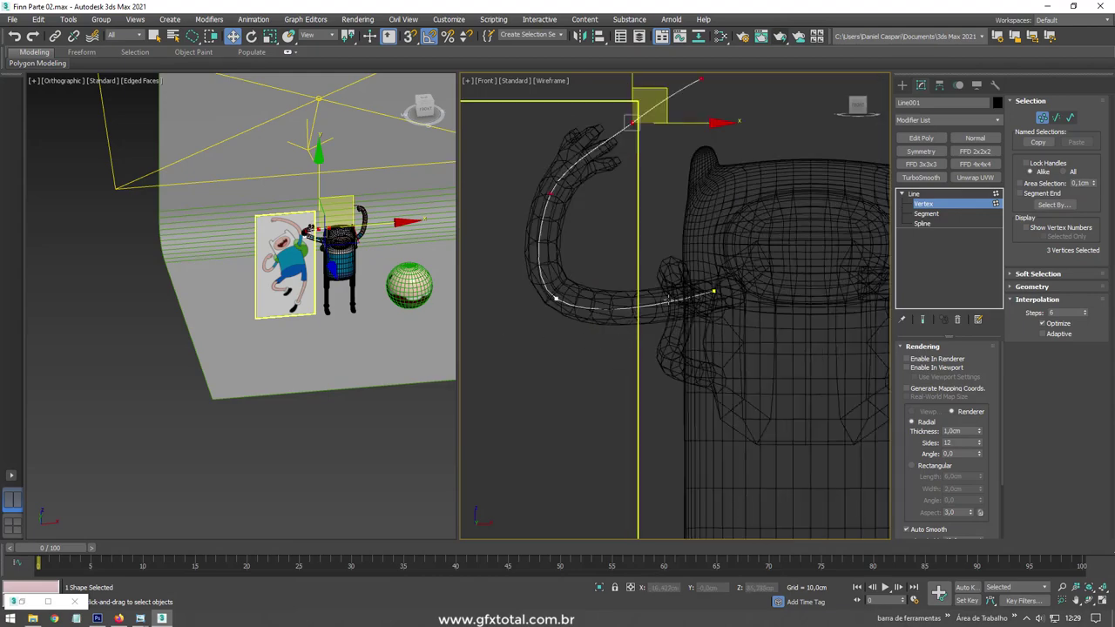
key(F3)
mouse_move(667, 299)
alt+middle_down()
mouse_move(729, 345)
mouse_move(759, 313)
mouse_move(666, 364)
alt+middle_up()
scroll(752, 315, up, 2)
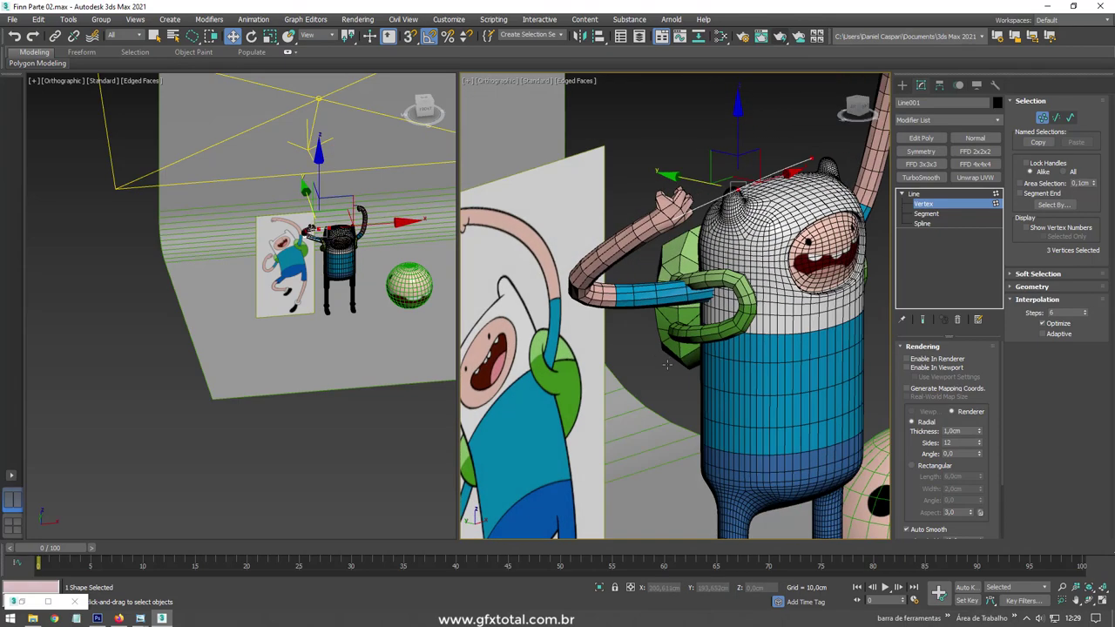
click(546, 288)
alt+middle_drag(545, 313, 582, 325)
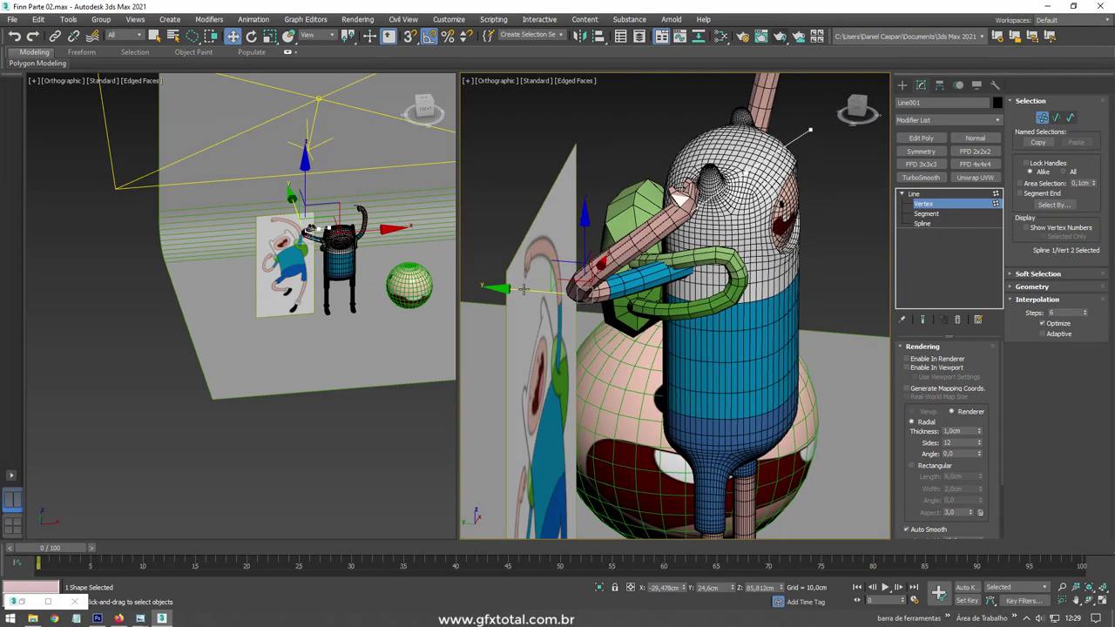
drag(523, 288, 585, 295)
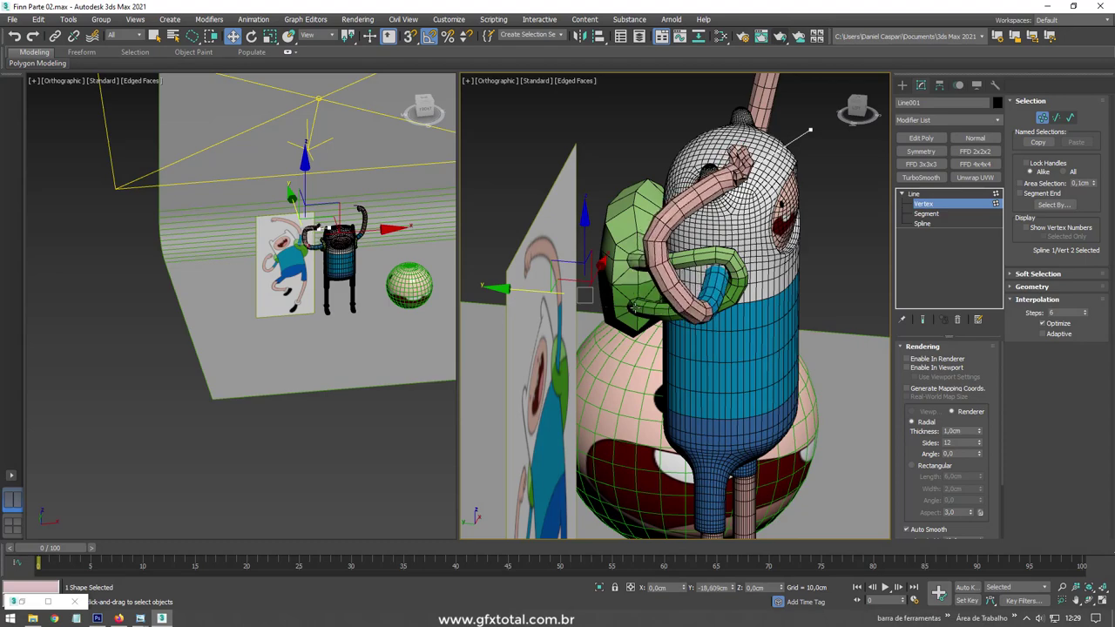
key(f)
- Raise the hand-end vertices of the arm path up and to the right
click(758, 179)
mouse_move(757, 178)
alt+middle_down()
mouse_move(784, 188)
mouse_move(767, 157)
alt+middle_up()
click(749, 187)
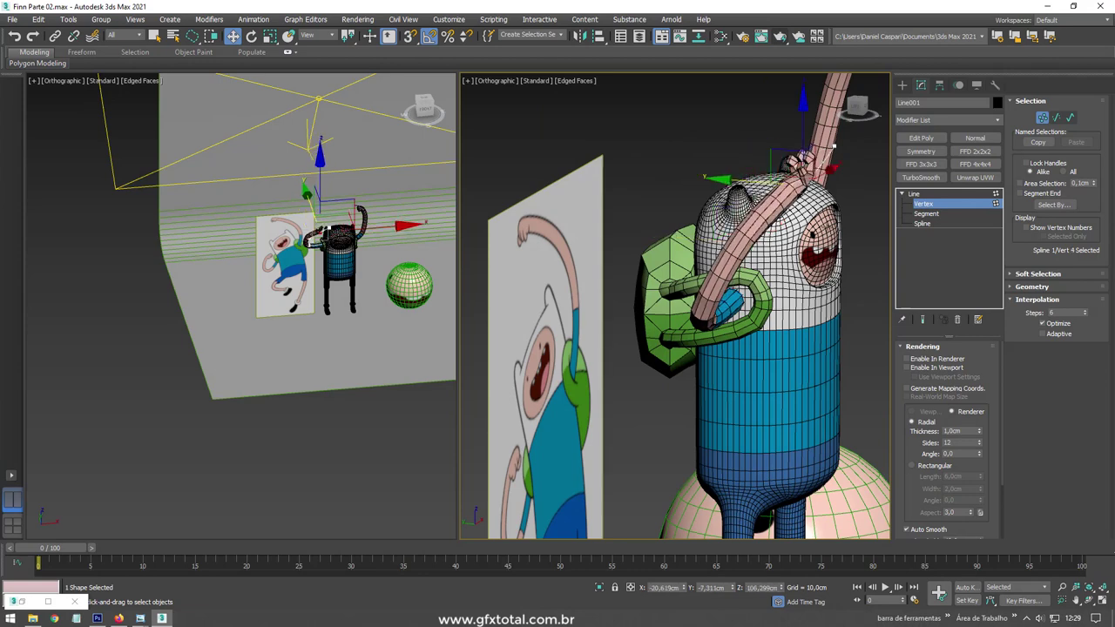
mouse_move(712, 179)
alt+middle_down()
mouse_move(676, 352)
mouse_move(763, 265)
alt+middle_up()
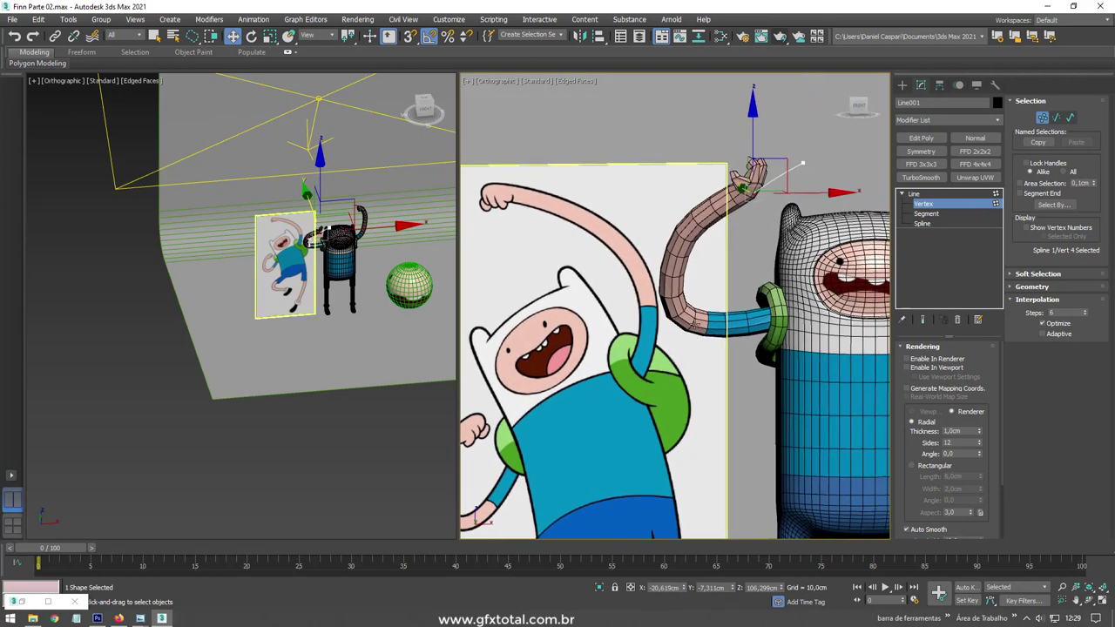
drag(746, 200, 793, 172)
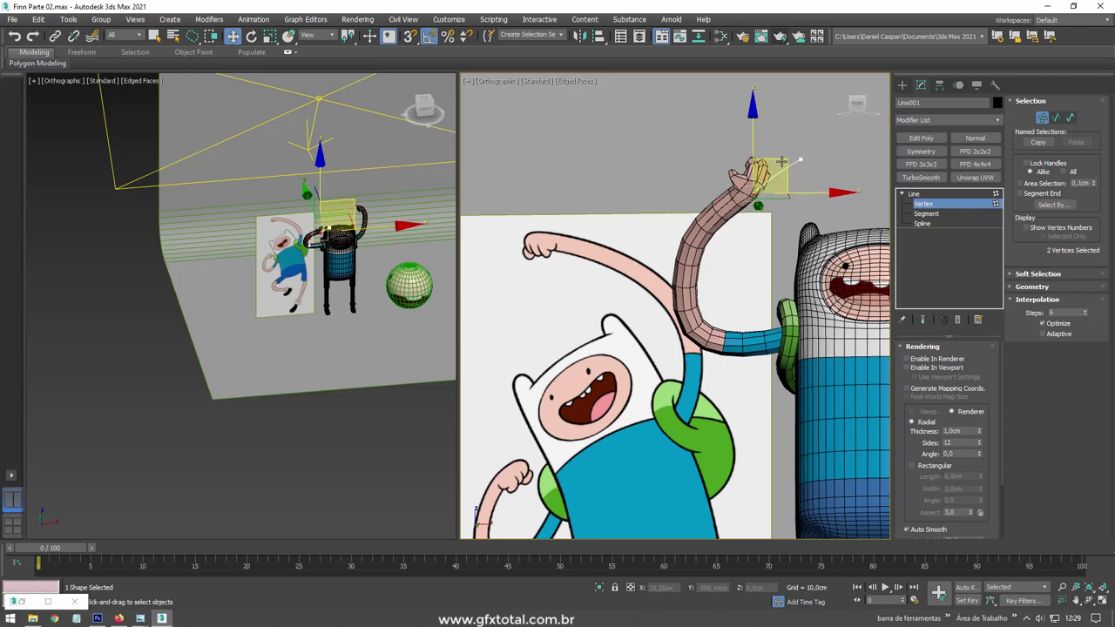
drag(781, 164, 799, 142)
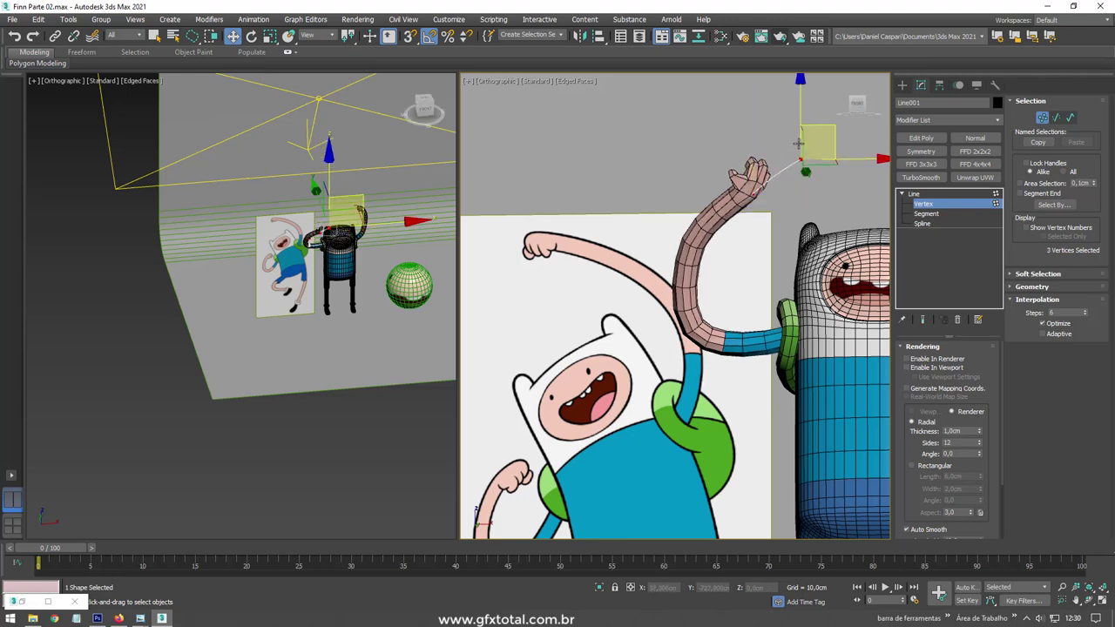
click(923, 194)
- Twist Box002 about 195° around its path with the Path Deform Rotation
click(736, 209)
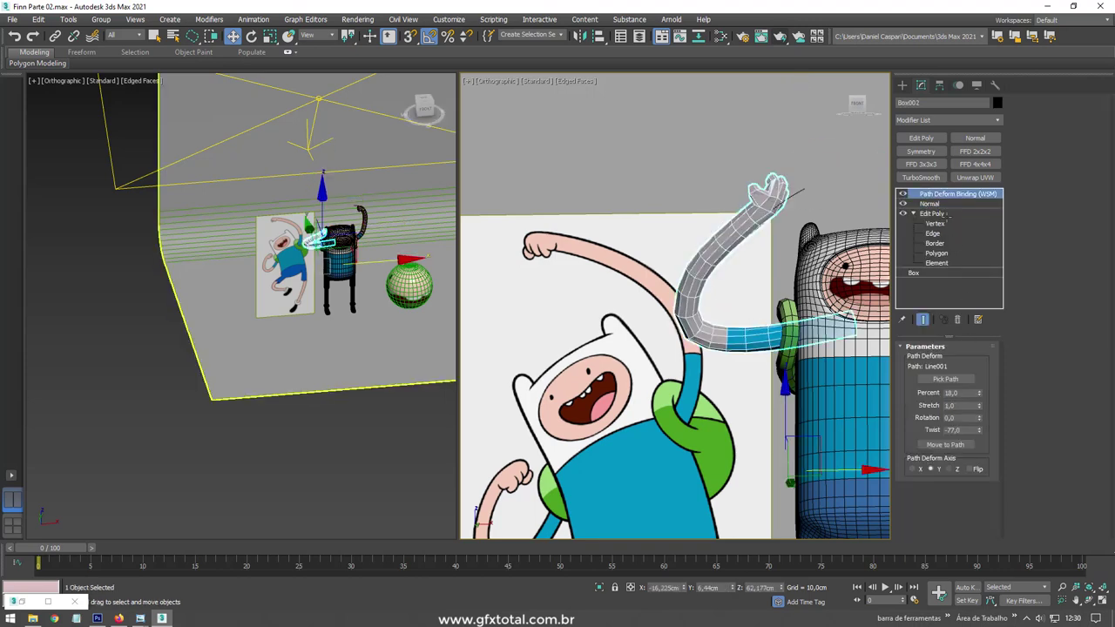
drag(978, 418, 965, 188)
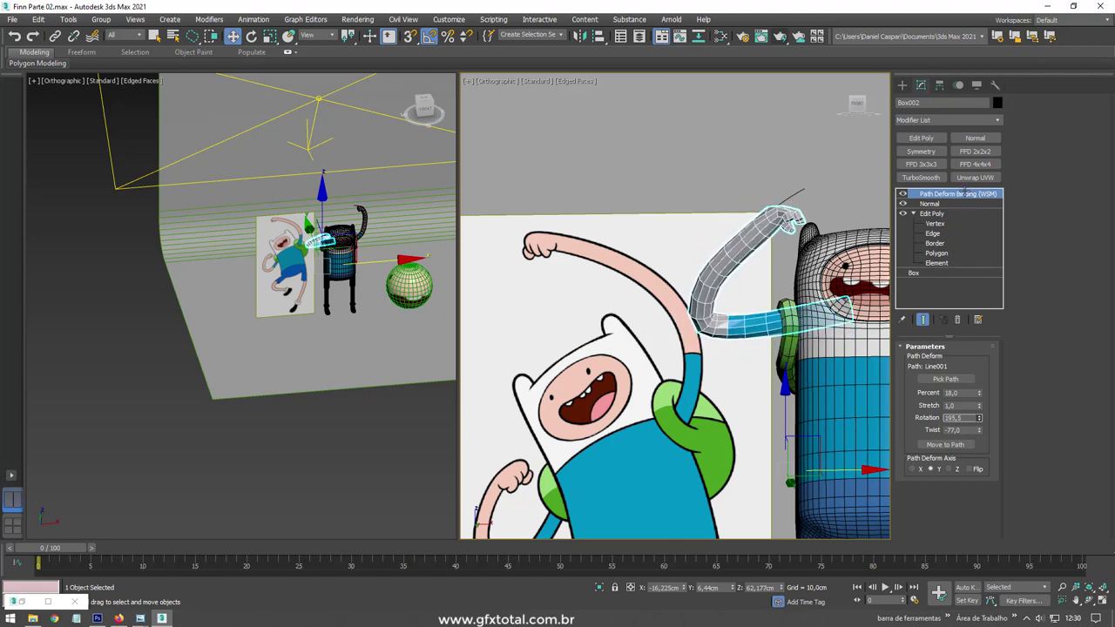
scroll(887, 107, down, 2)
scroll(887, 106, down, 2)
scroll(718, 242, up, 2)
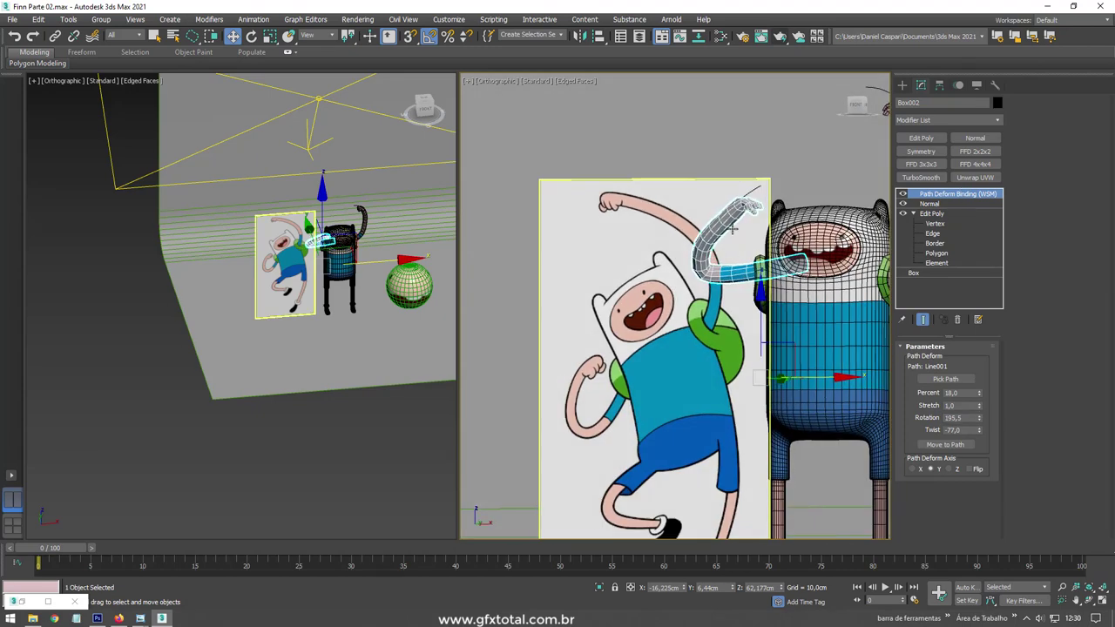
- Refine the arm's sweep by moving the fifth Line001 path vertex
click(760, 175)
click(923, 203)
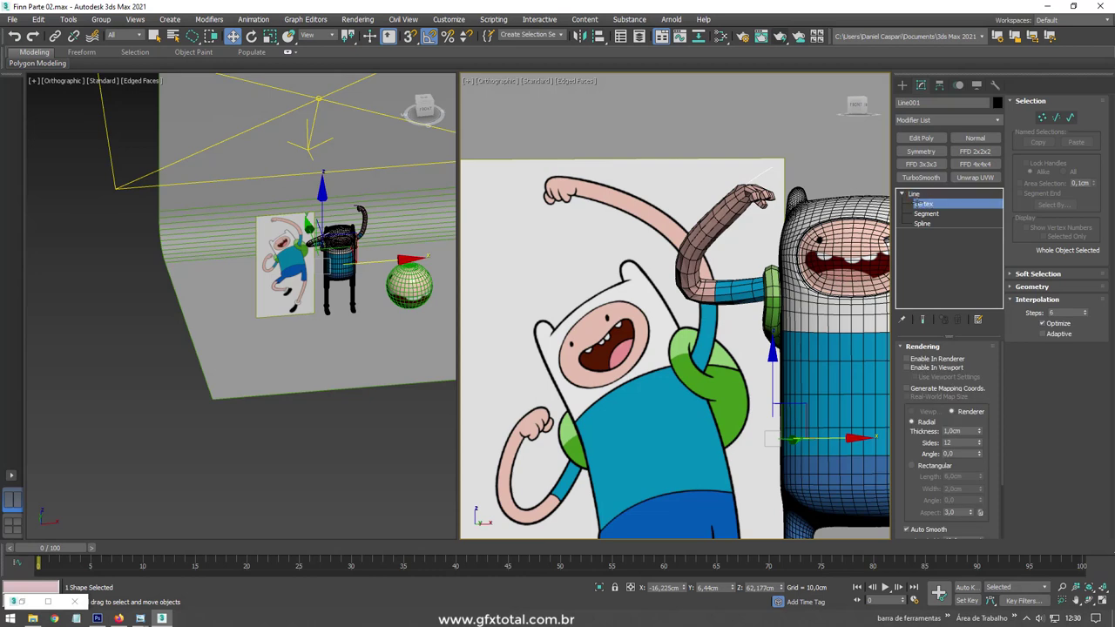
click(760, 156)
alt+middle_drag(759, 155, 808, 136)
drag(808, 136, 793, 166)
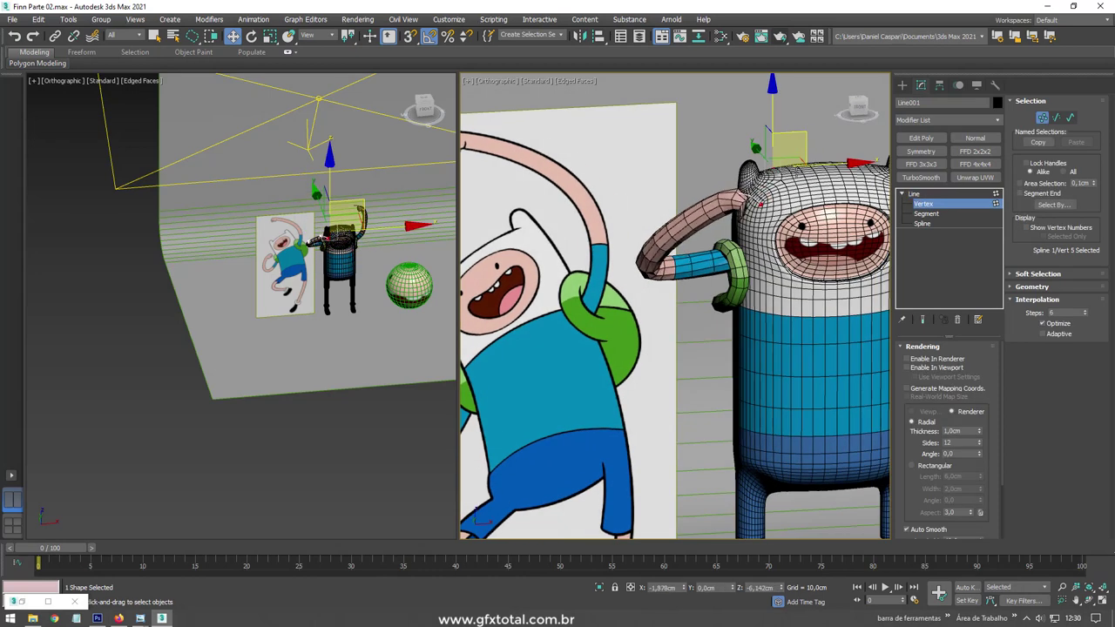
drag(763, 206, 819, 187)
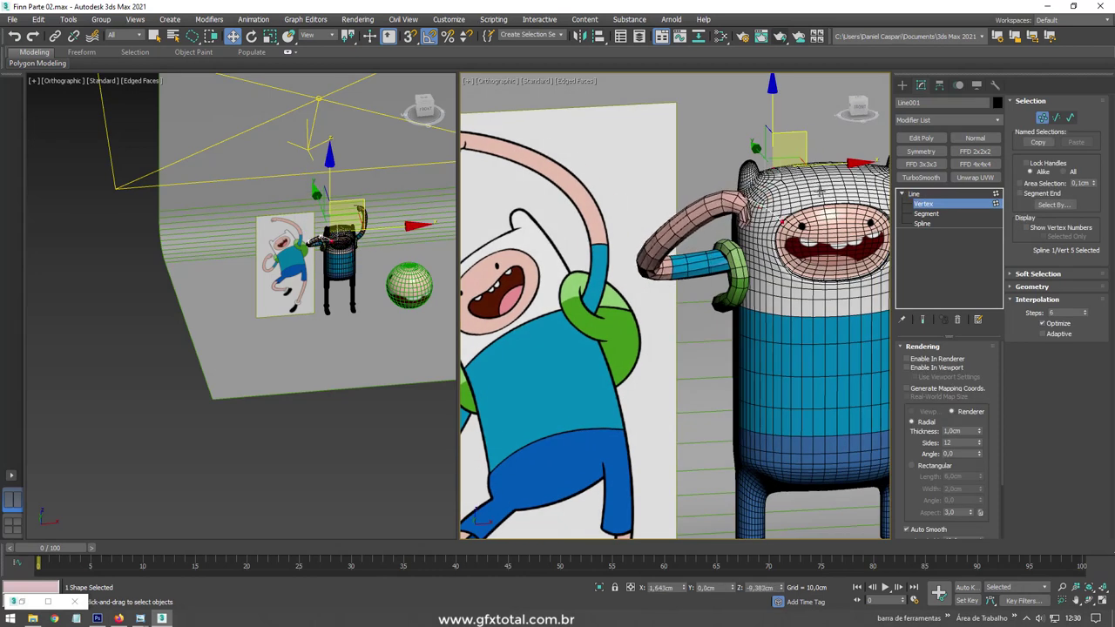
mouse_move(819, 187)
alt+middle_down()
mouse_move(788, 209)
mouse_move(758, 208)
mouse_move(767, 204)
alt+middle_up()
scroll(788, 209, up, 2)
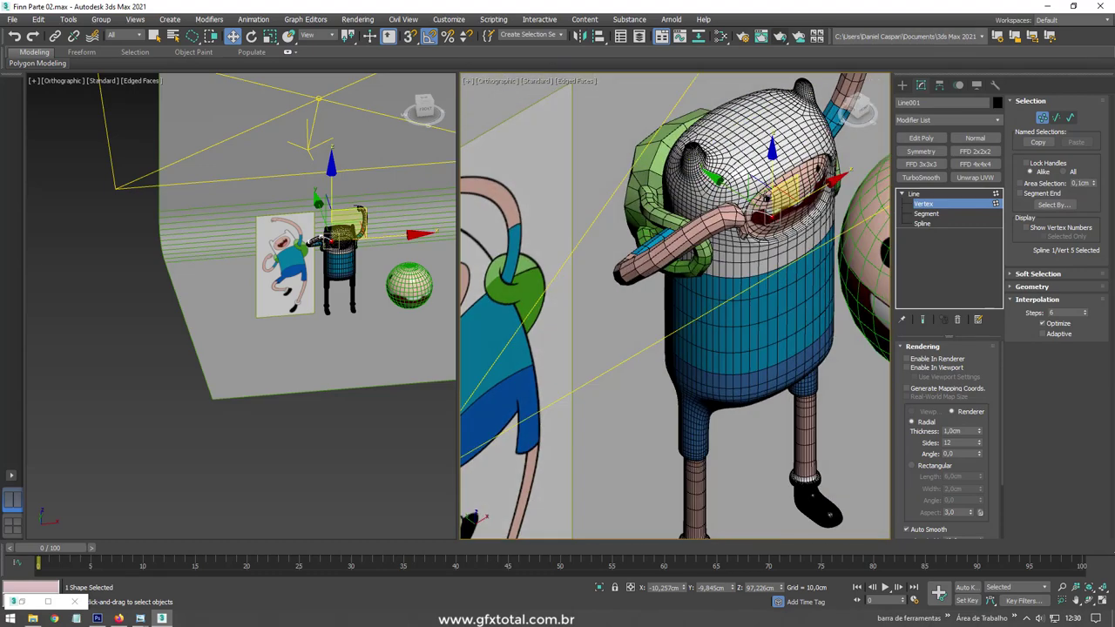
mouse_move(766, 209)
alt+middle_down()
mouse_move(763, 258)
mouse_move(829, 259)
mouse_move(763, 197)
alt+middle_up()
- Turn off the body's TurboSmooth and enter Polygon level of its Edit Poly
key(1)
click(664, 343)
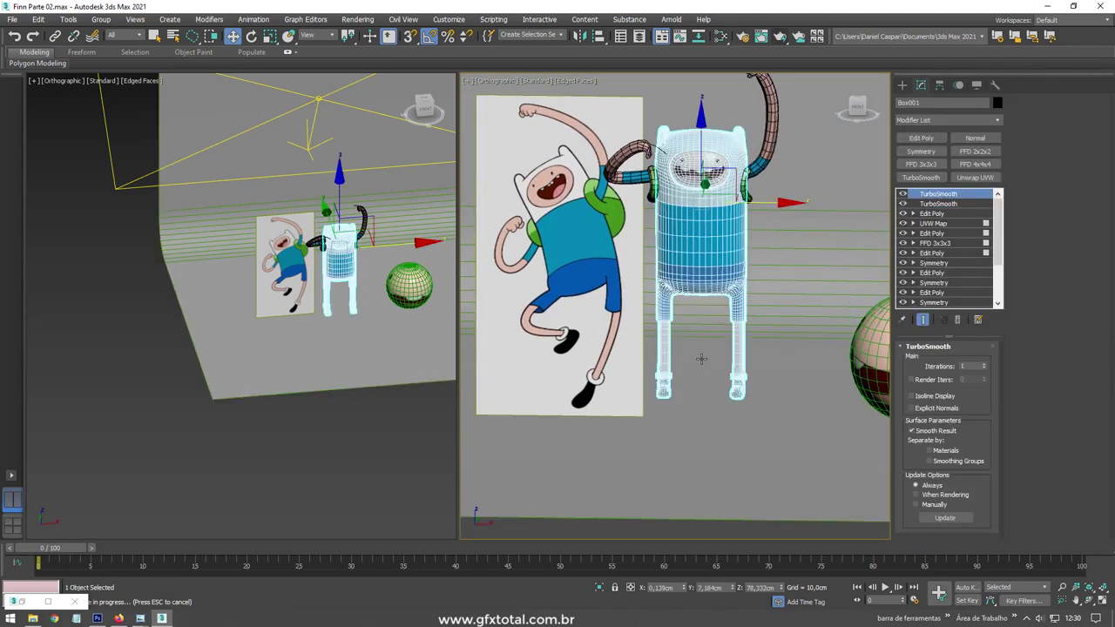
scroll(701, 358, up, 3)
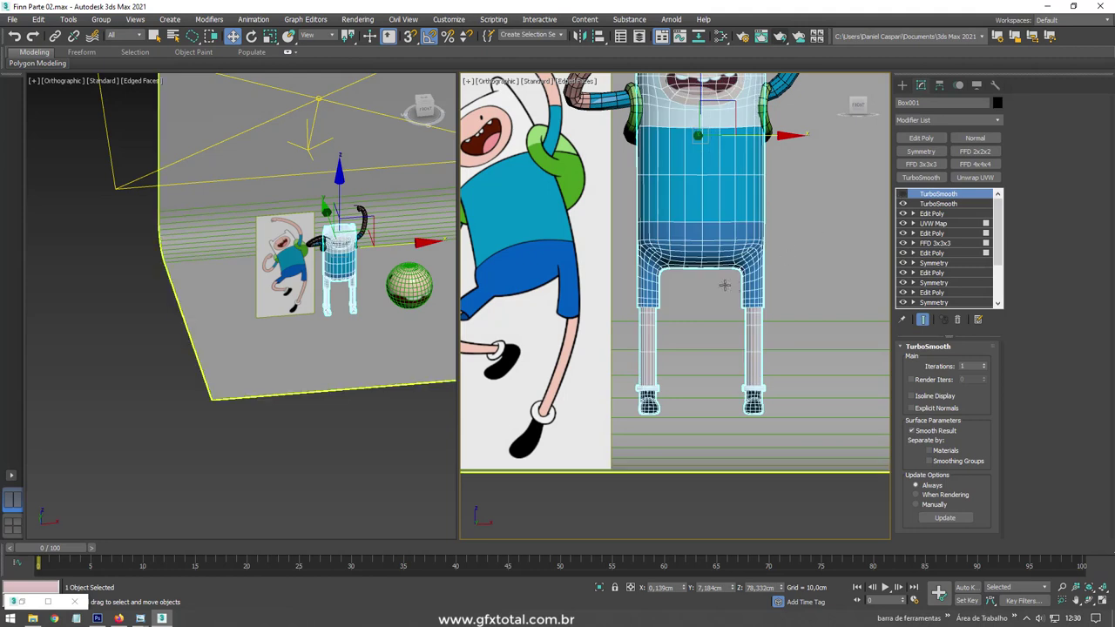
middle_drag(630, 294, 704, 269)
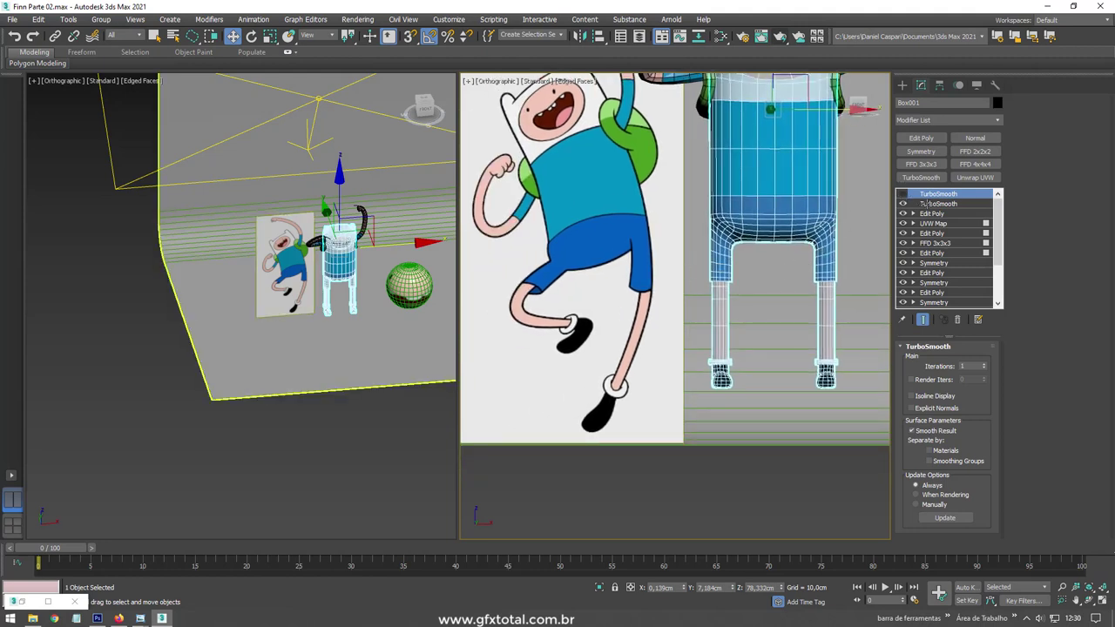
click(902, 203)
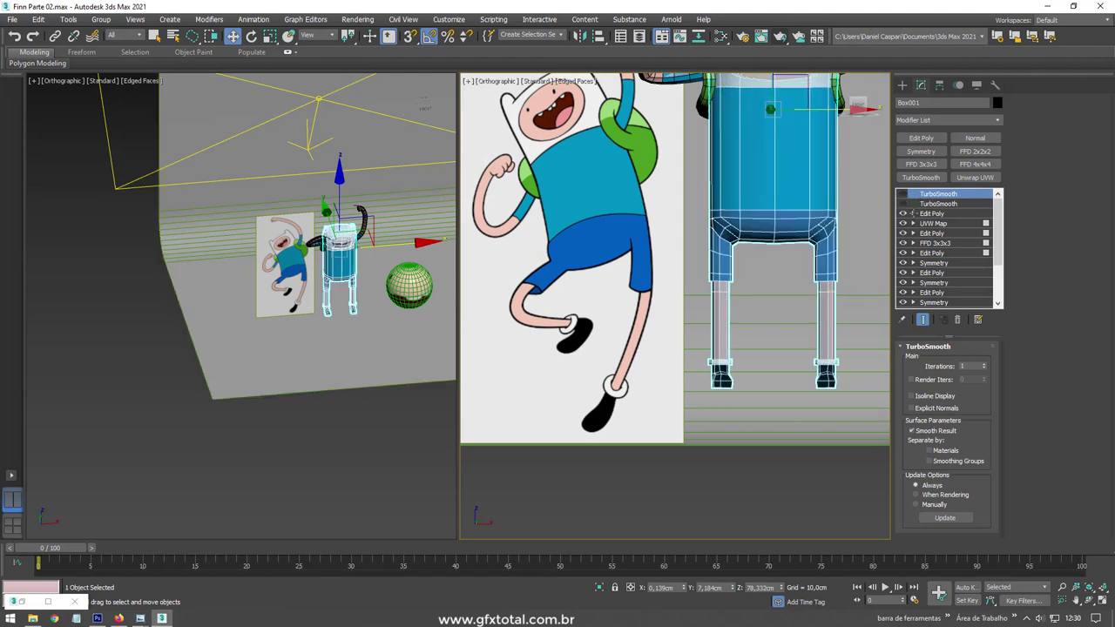
click(929, 213)
click(913, 213)
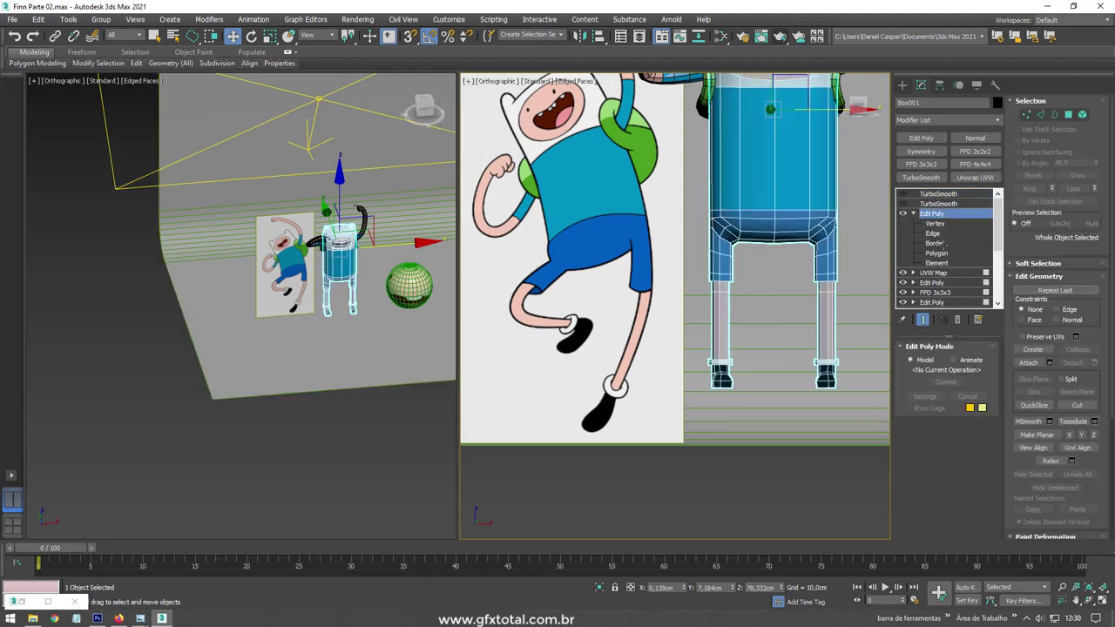
click(937, 253)
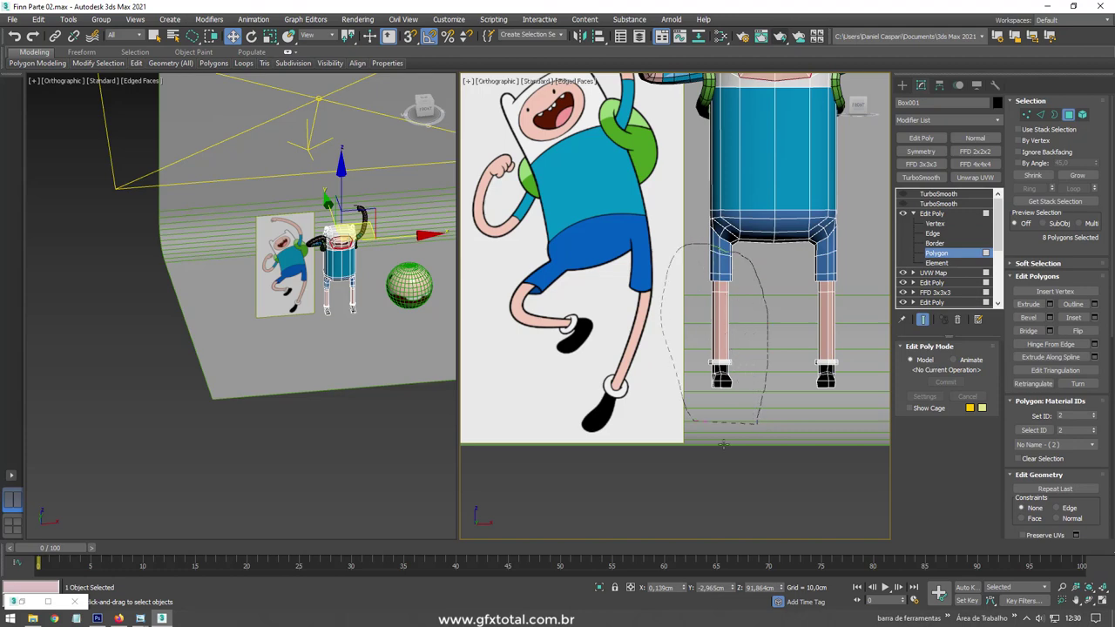
- Lasso-select the left leg's polygons and rotate them slightly about the vertical axis
drag(723, 444, 723, 440)
scroll(721, 336, up, 2)
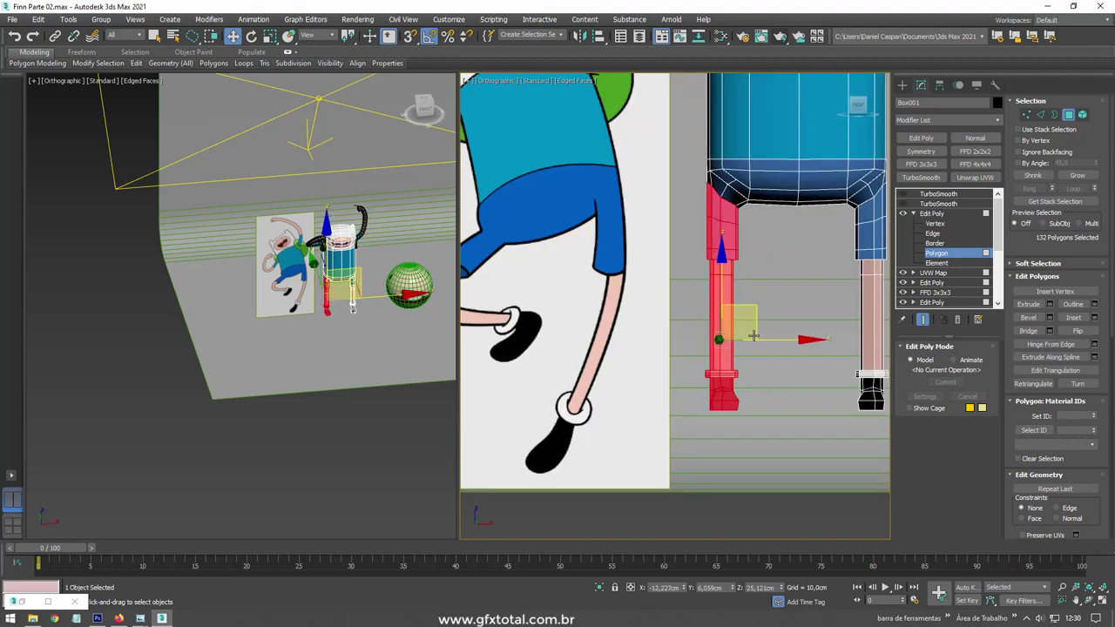
key(e)
drag(757, 341, 750, 339)
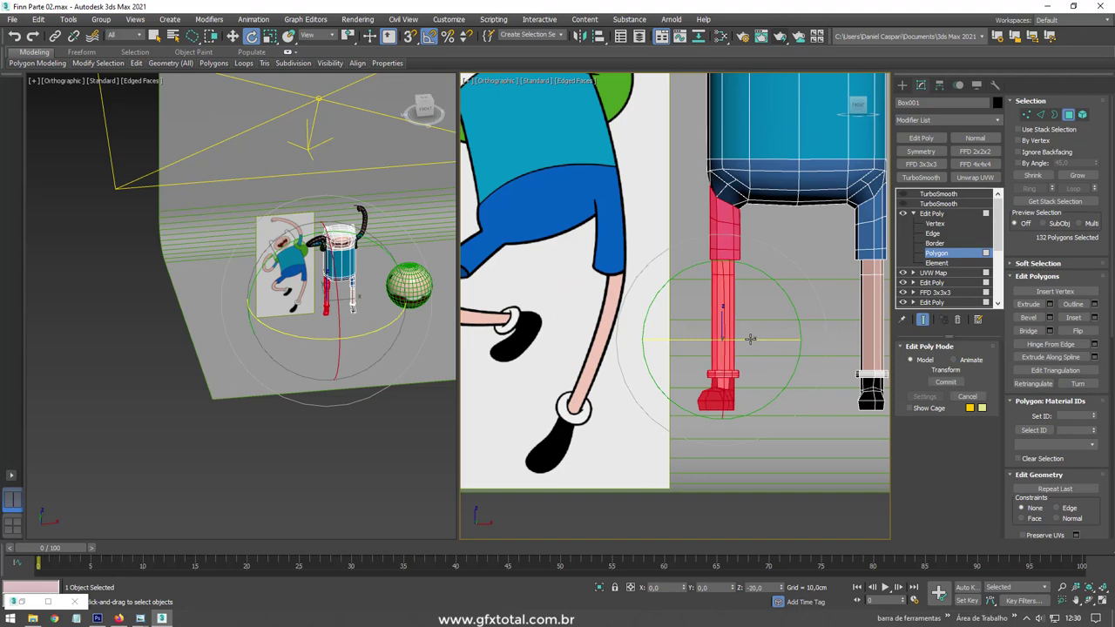
- Add a Bend modifier to the leg with Angle 162, then toggle it off
click(997, 120)
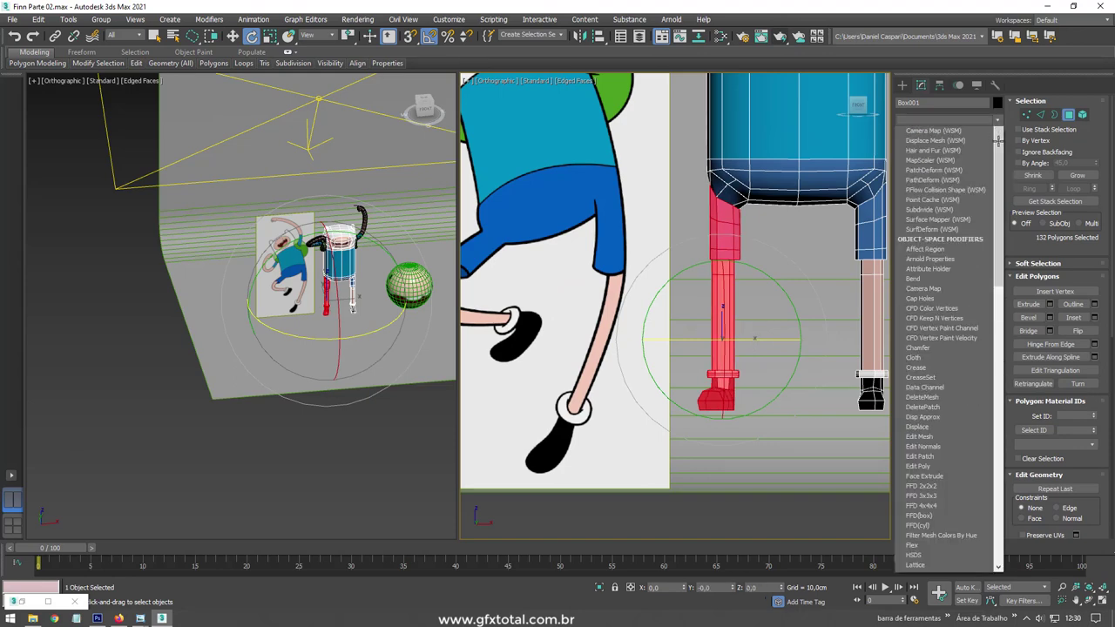
click(932, 304)
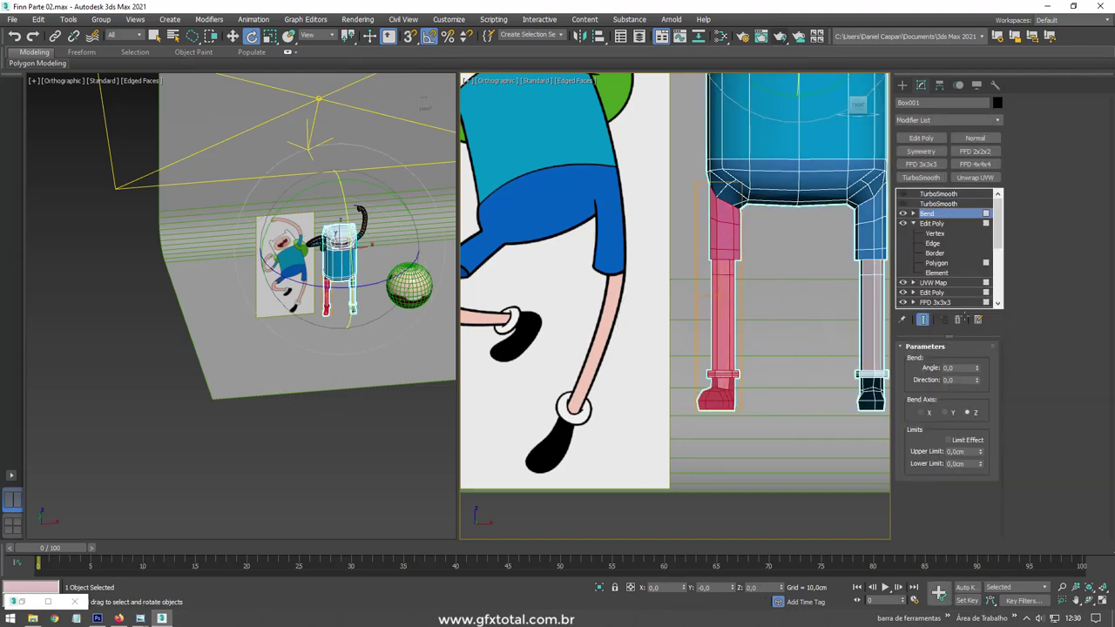
drag(976, 368, 947, 178)
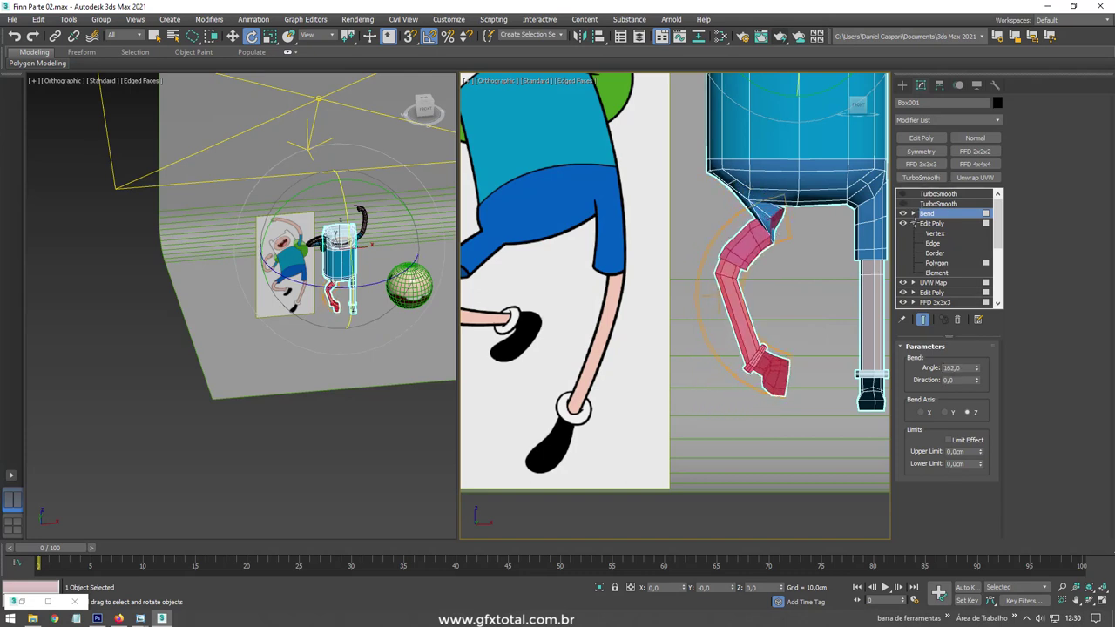
click(902, 213)
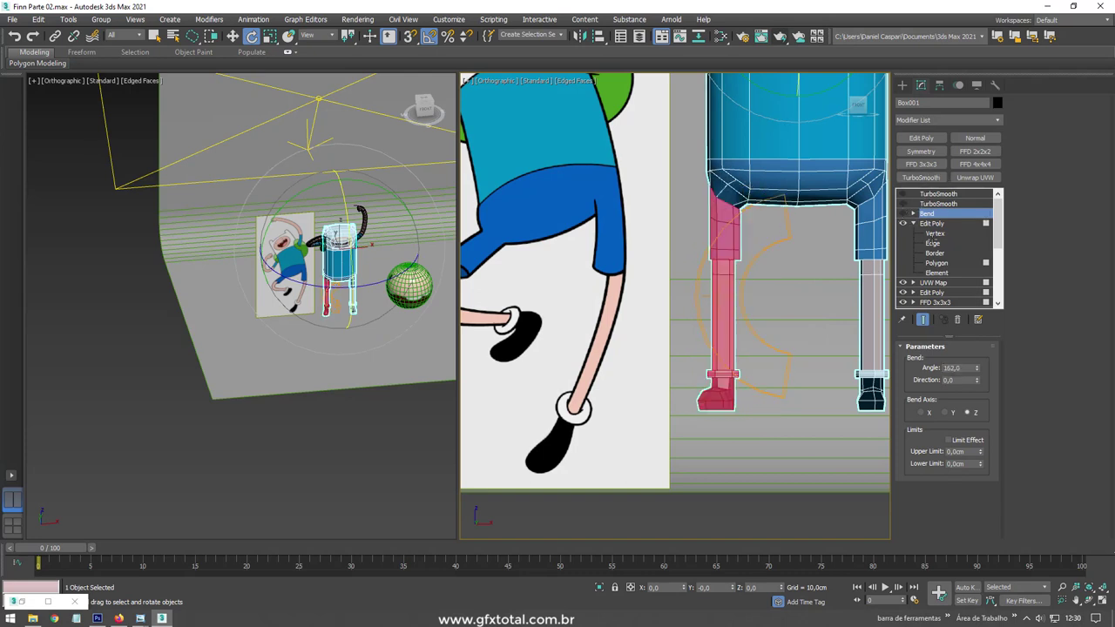
- Select both legs' vertical edges and Connect them with 1 segment, then return to Bend
click(933, 244)
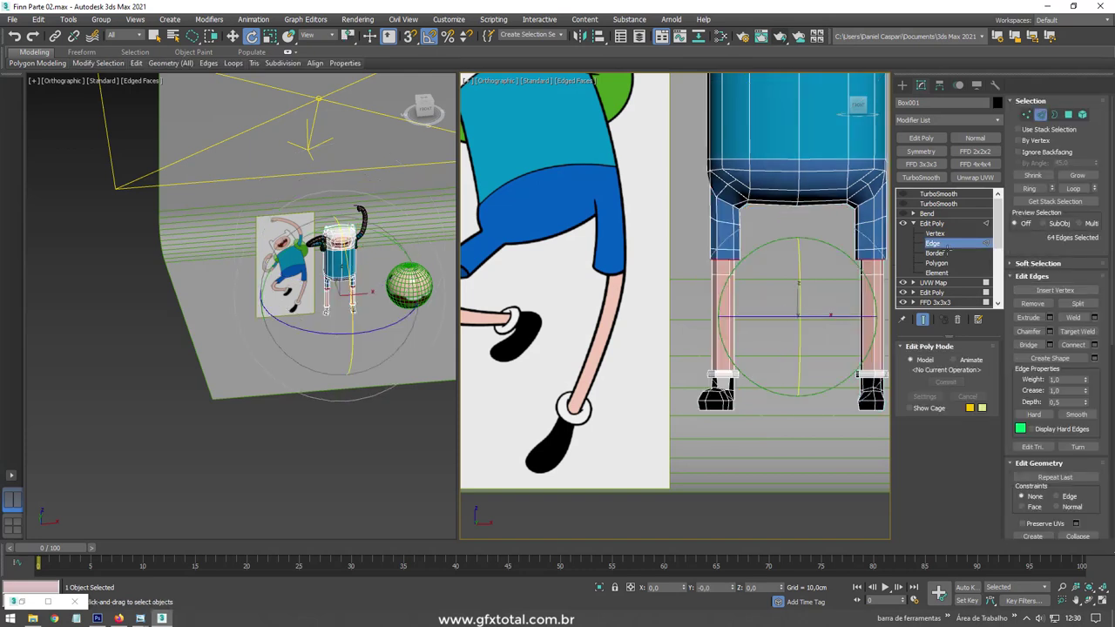
middle_drag(821, 289, 788, 293)
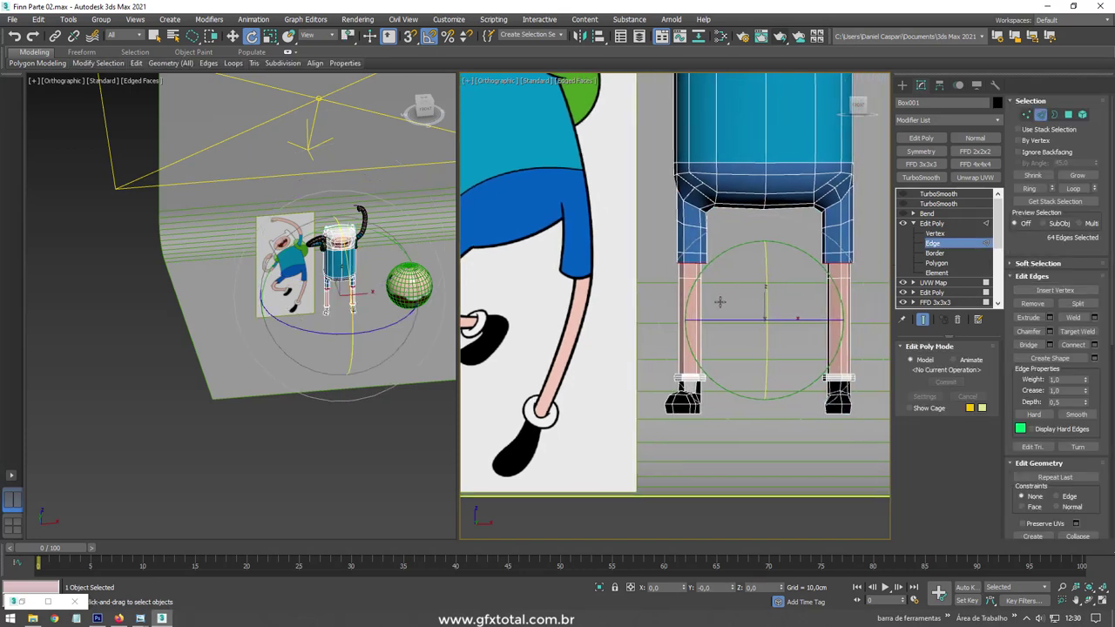
click(881, 319)
drag(858, 323, 709, 340)
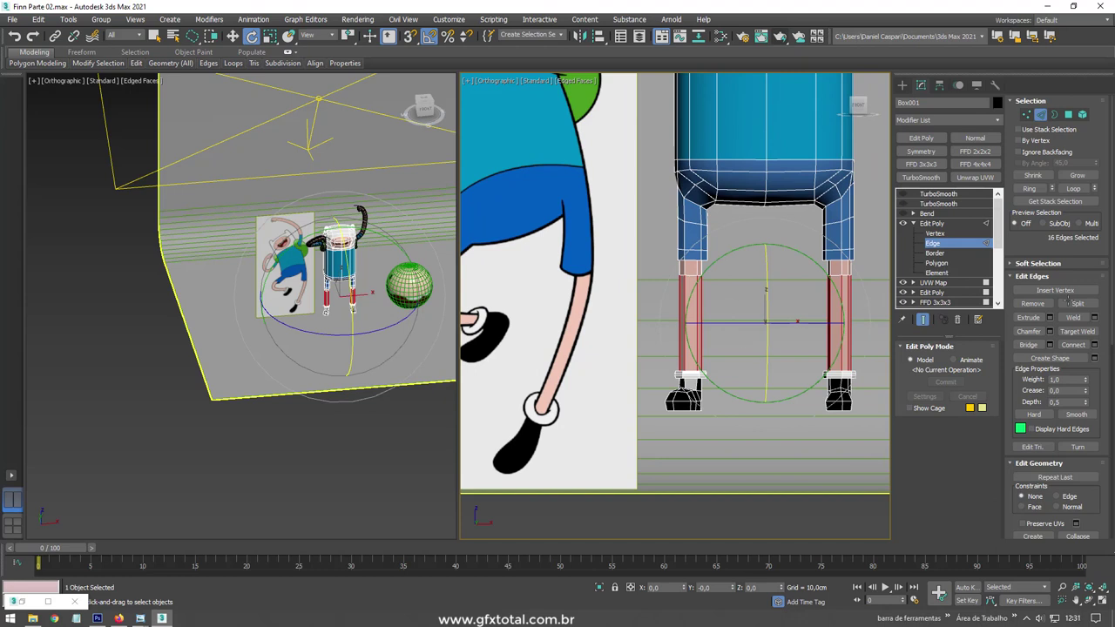
click(1095, 345)
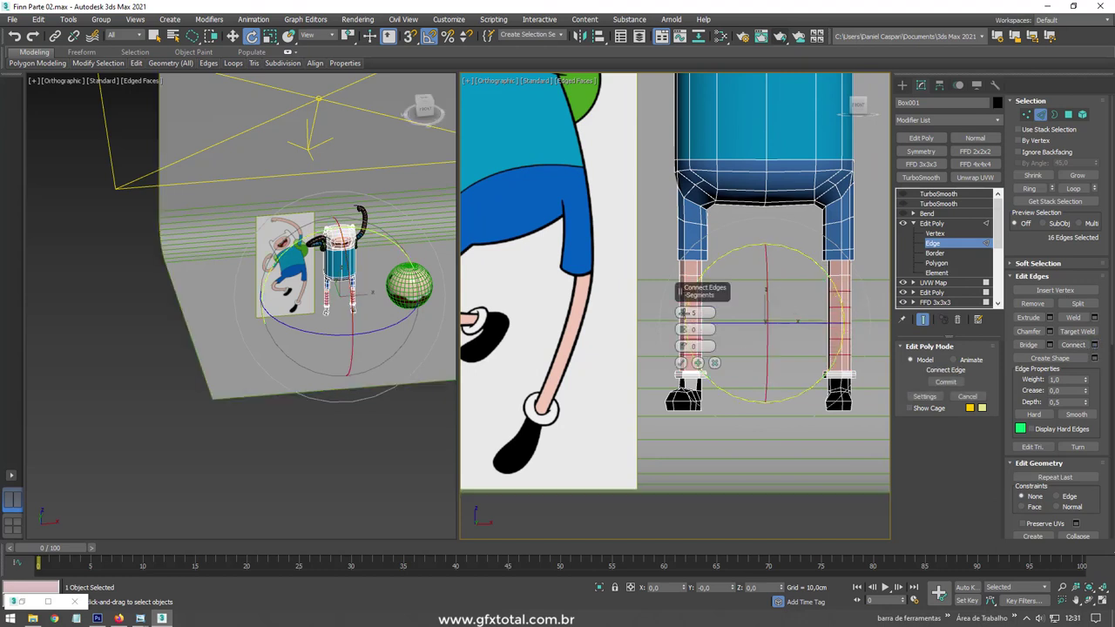
click(681, 362)
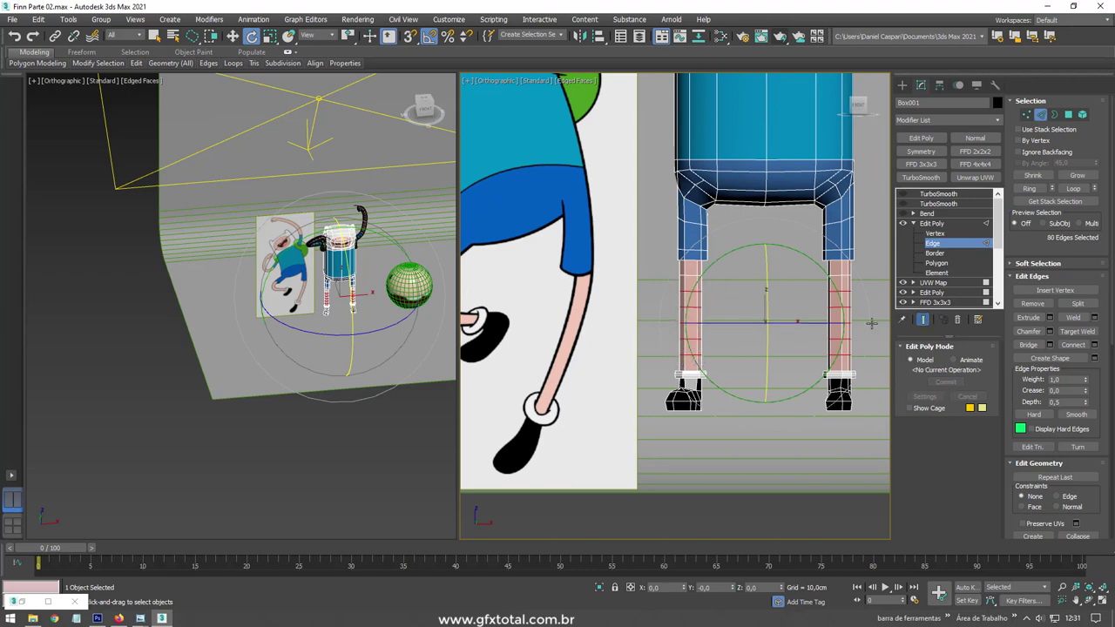
click(933, 223)
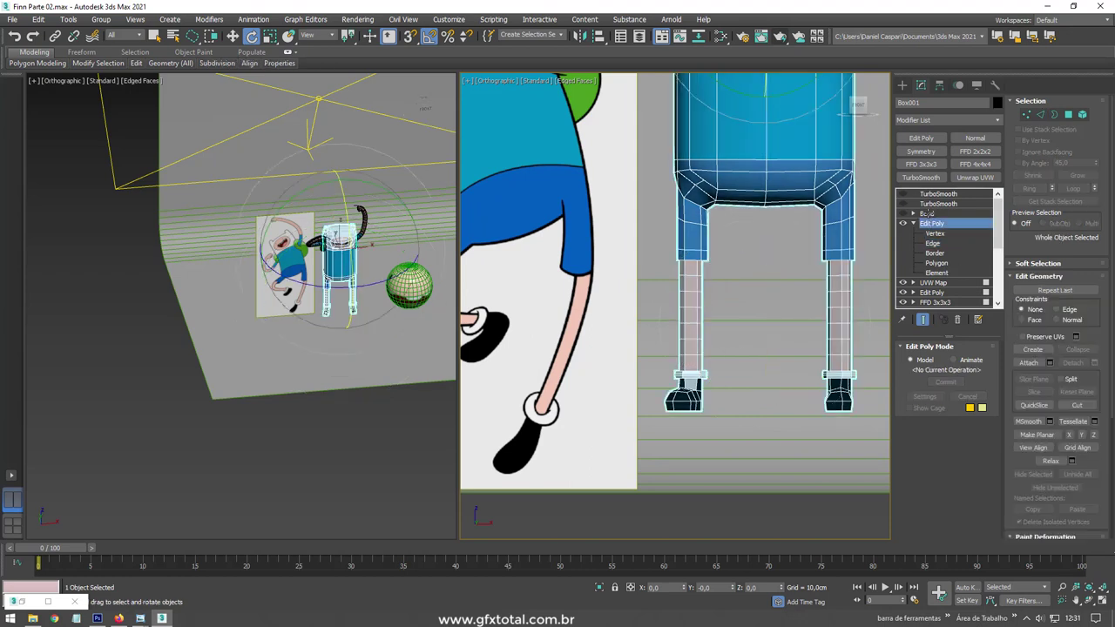
click(927, 214)
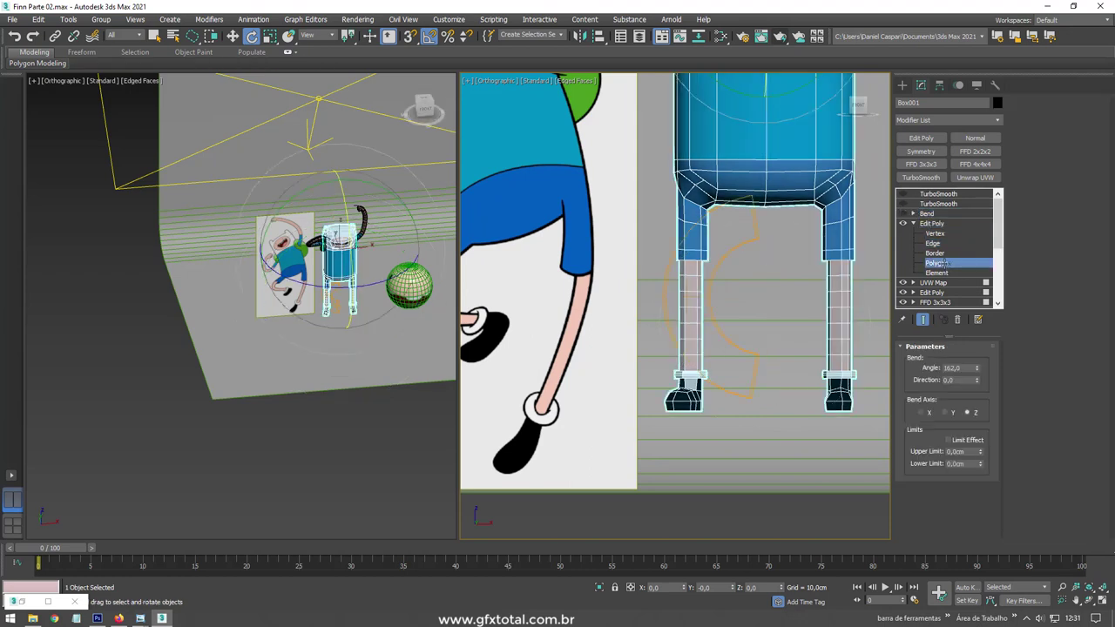
- Reselect the leg polygons and set the Bend Direction to -71,5
click(936, 263)
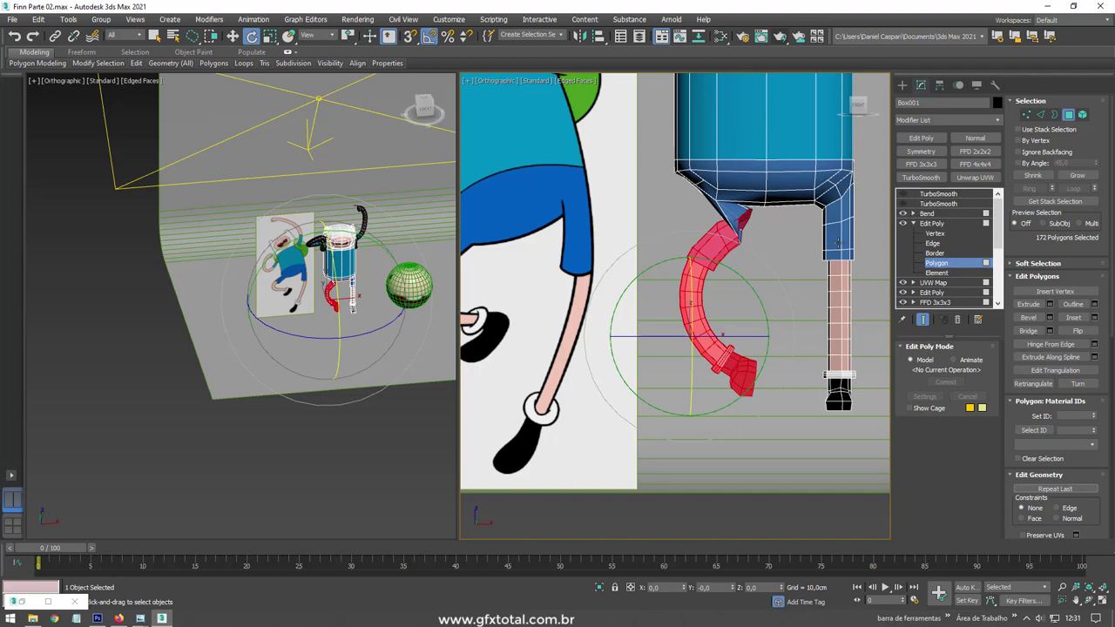
scroll(703, 294, up, 2)
scroll(662, 313, up, 2)
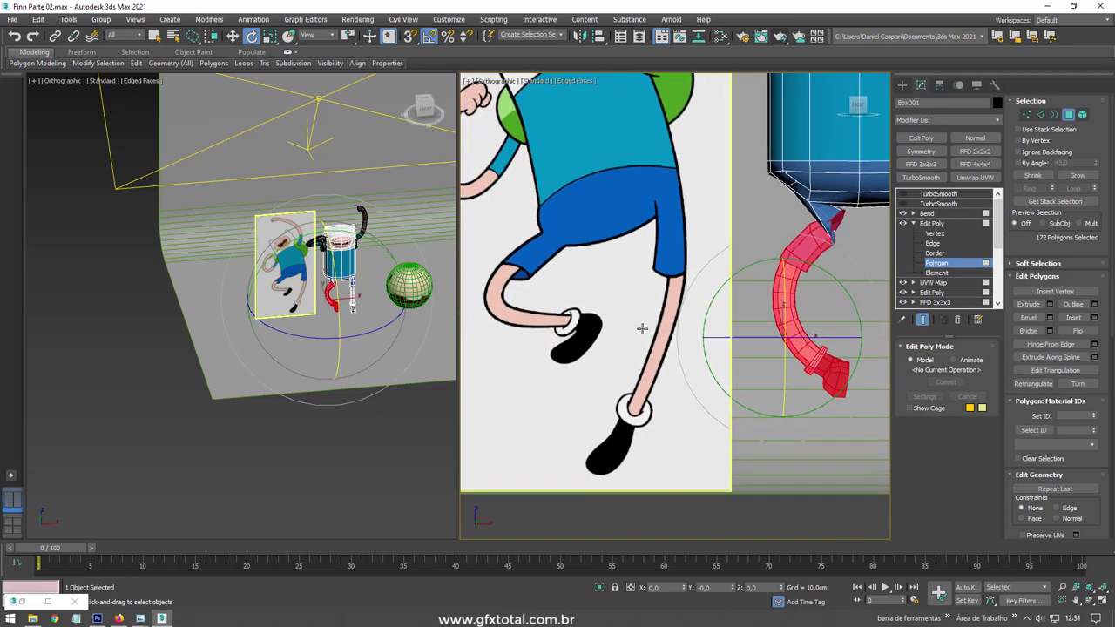
alt+middle_drag(675, 324, 791, 352)
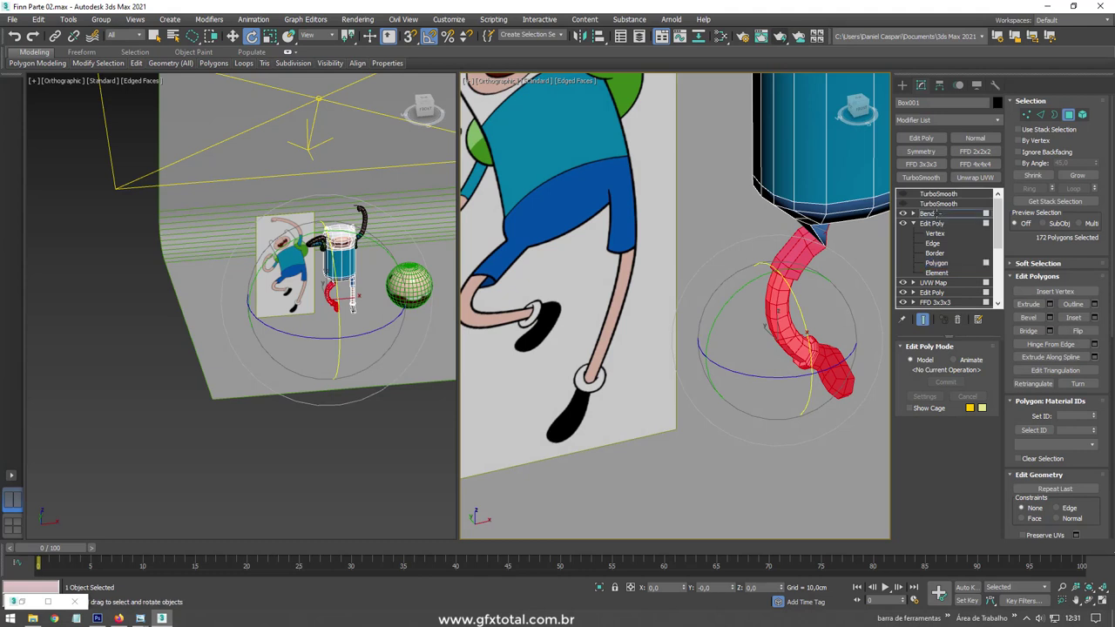
click(932, 213)
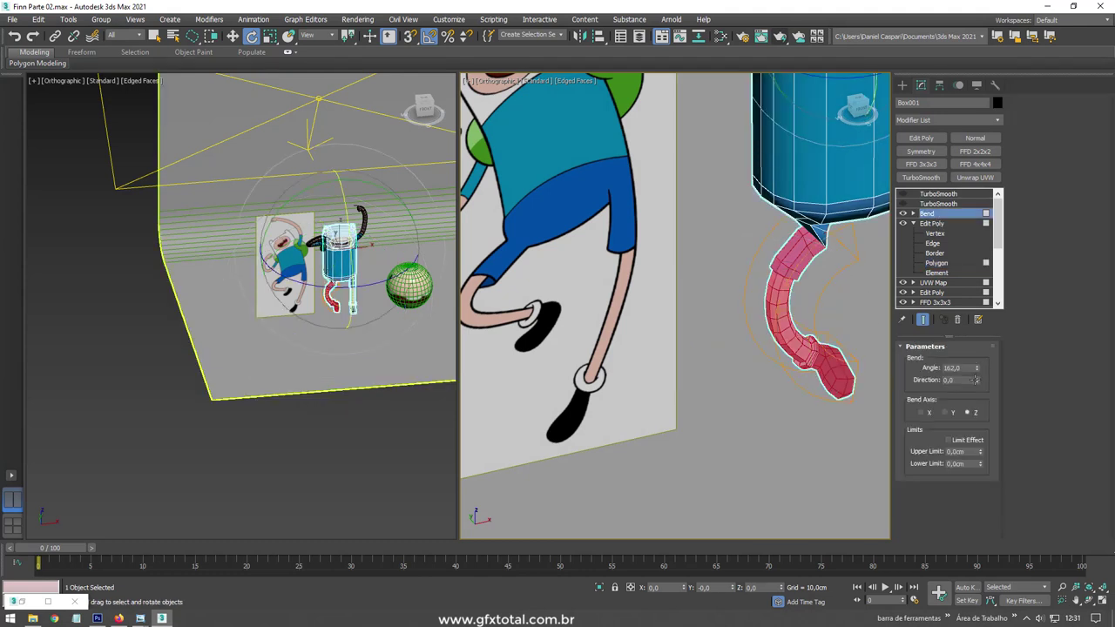
drag(976, 379, 976, 410)
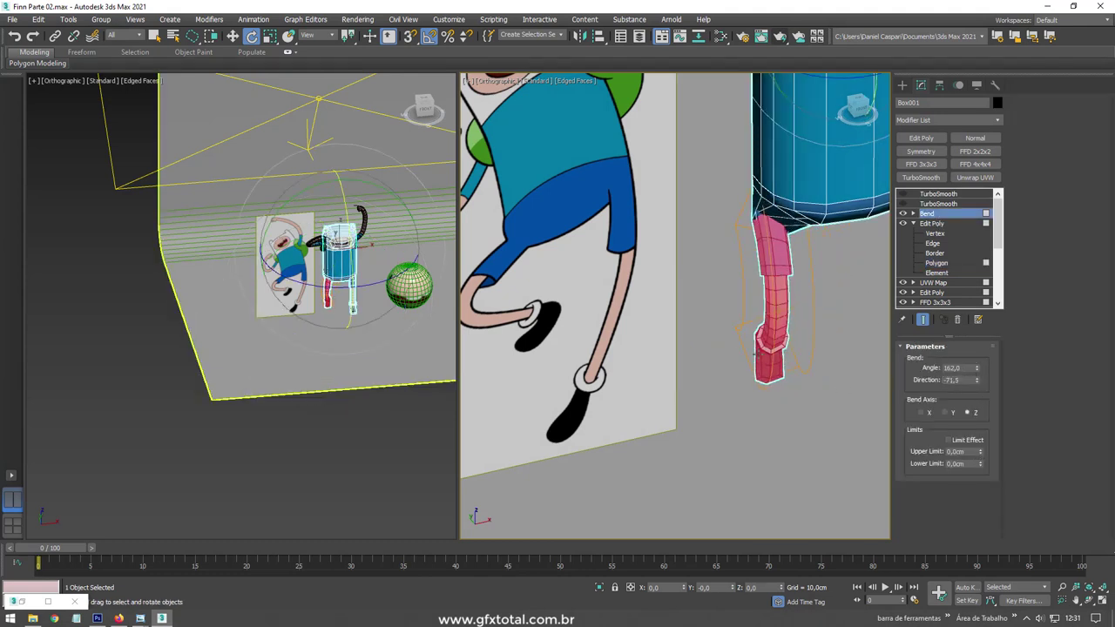
key(shift+z)
key(shift+z)
key(shift+z)
key(shift+z)
key(shift+z)
key(shift+z)
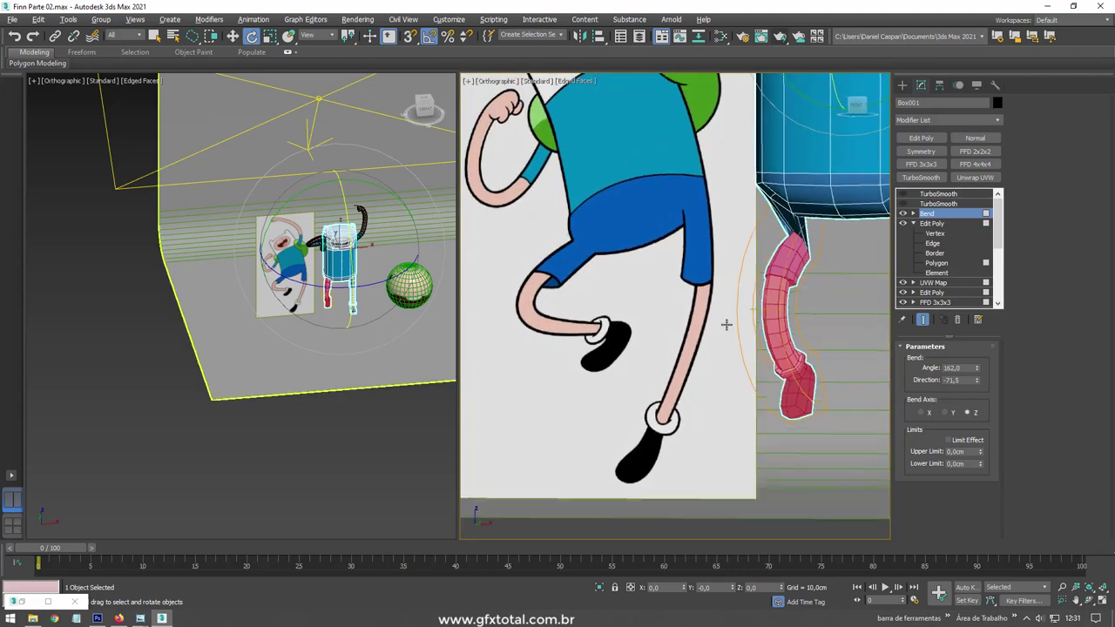
key(shift+z)
key(shift+z)
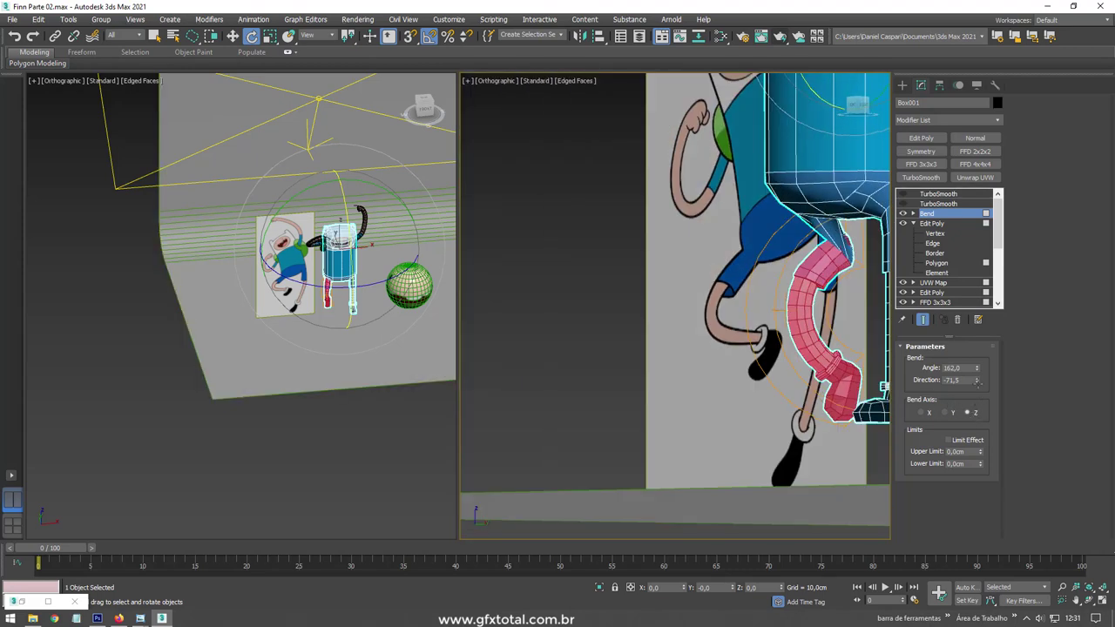
- Enable Limit Effect with limits 13,901 cm and -8,312 cm, and Bend Angle 96,5
click(962, 439)
drag(983, 451, 833, 594)
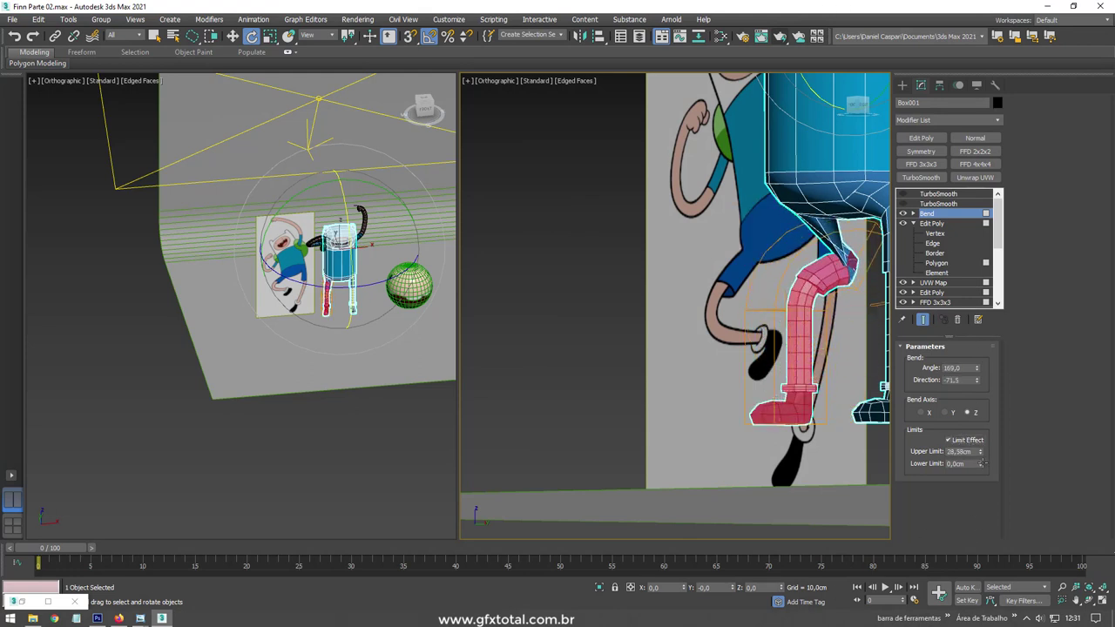
drag(980, 463, 994, 411)
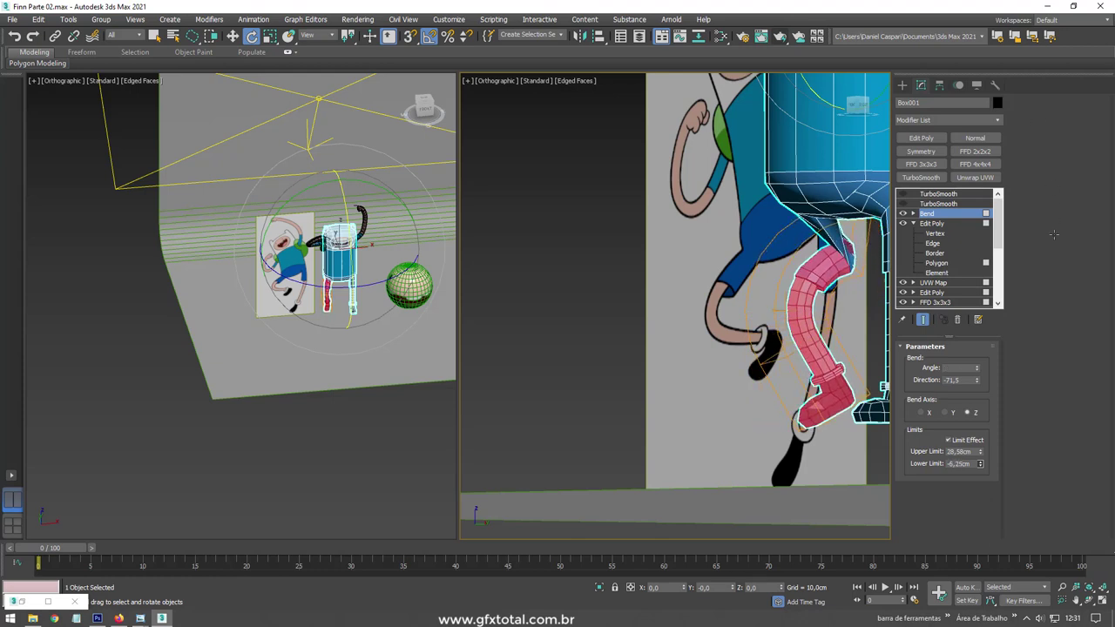
drag(980, 451, 984, 472)
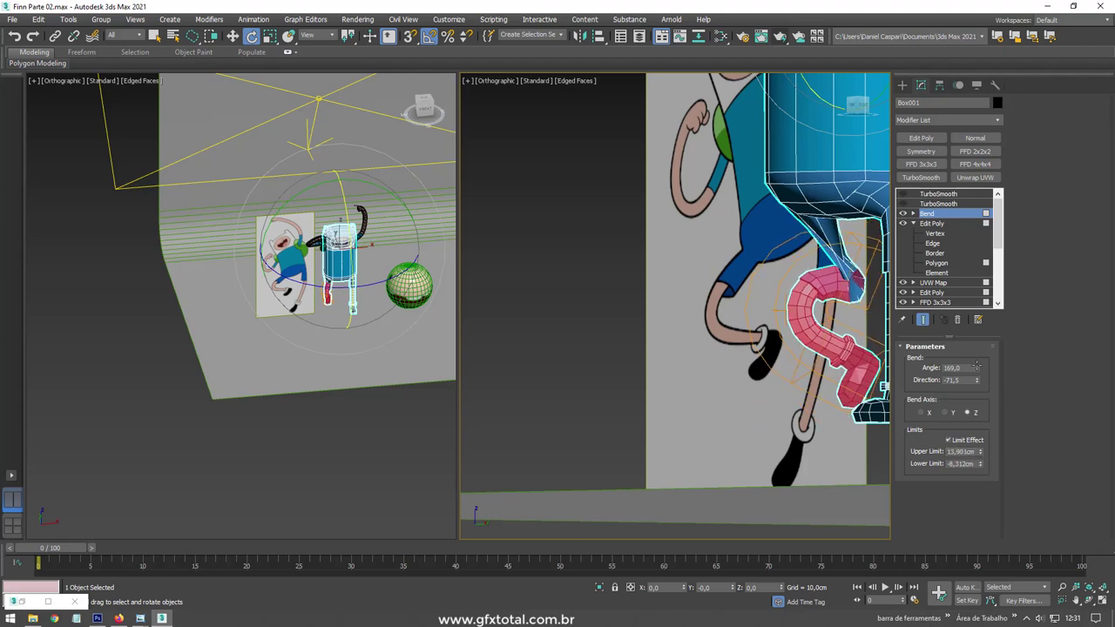
drag(978, 366, 977, 418)
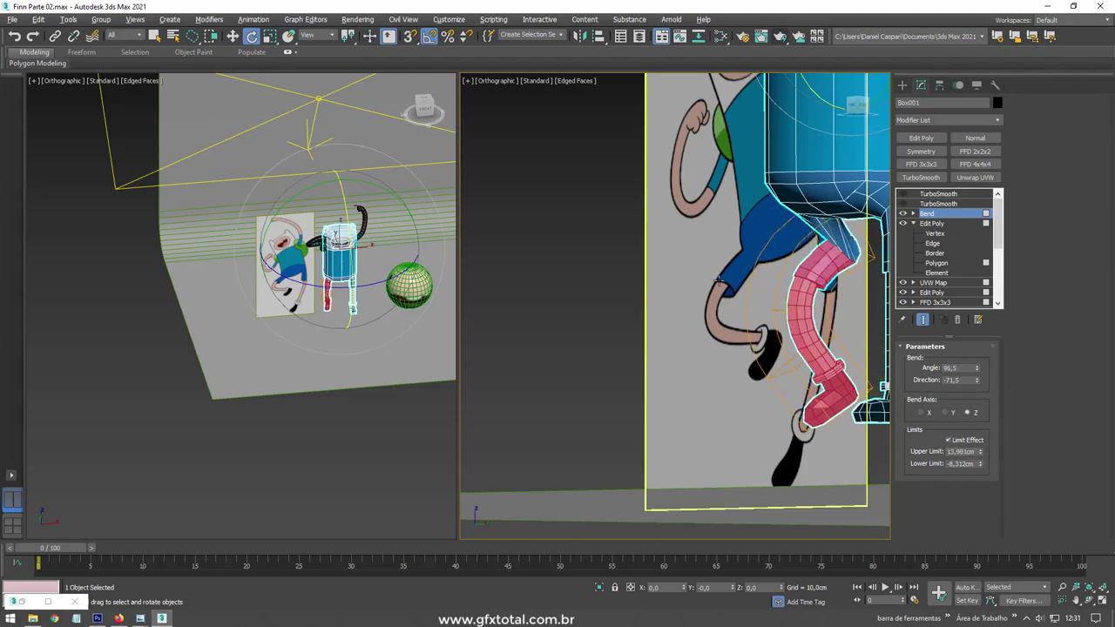
alt+middle_drag(718, 281, 734, 291)
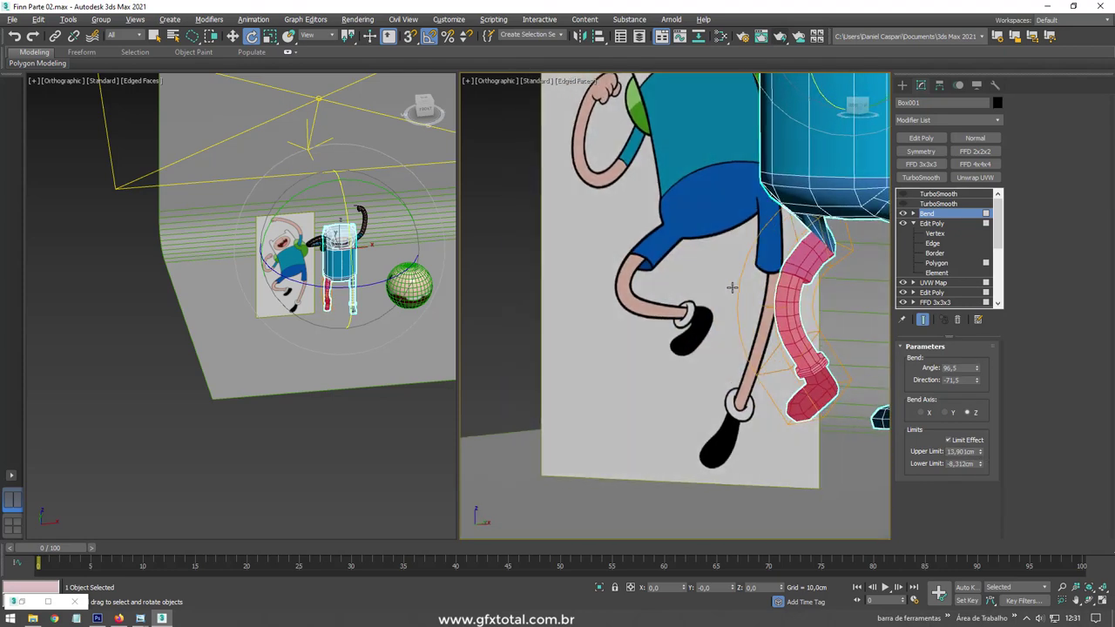
- On a new Edit Poly layer, move and rotate the bent leg's polygons outward from the hip
click(923, 138)
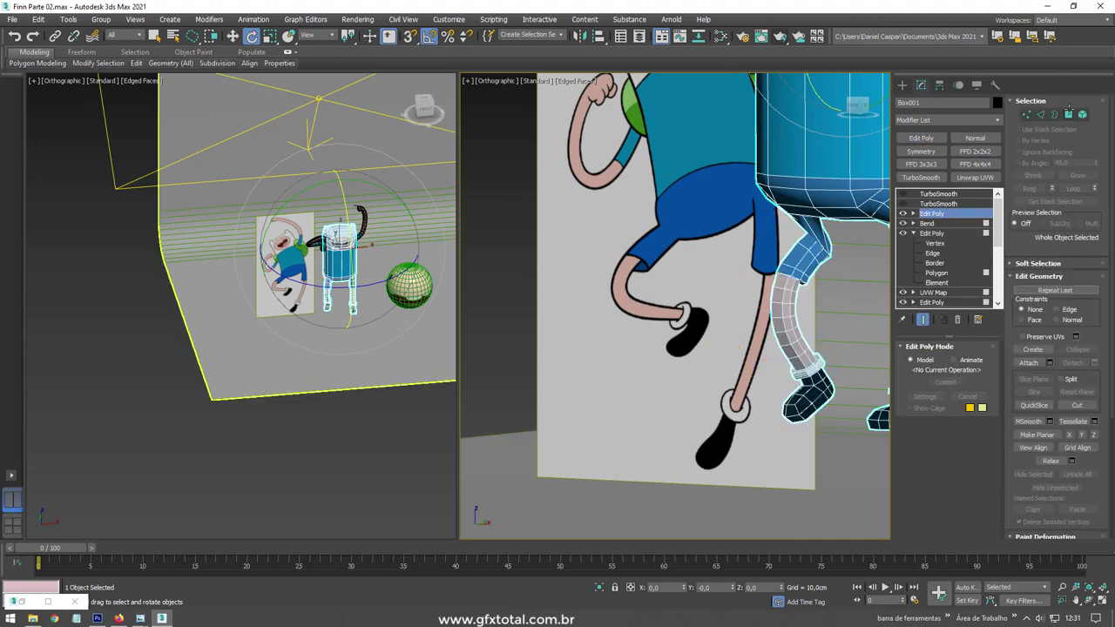
click(1068, 114)
scroll(697, 288, down, 2)
alt+middle_drag(662, 287, 749, 289)
key(w)
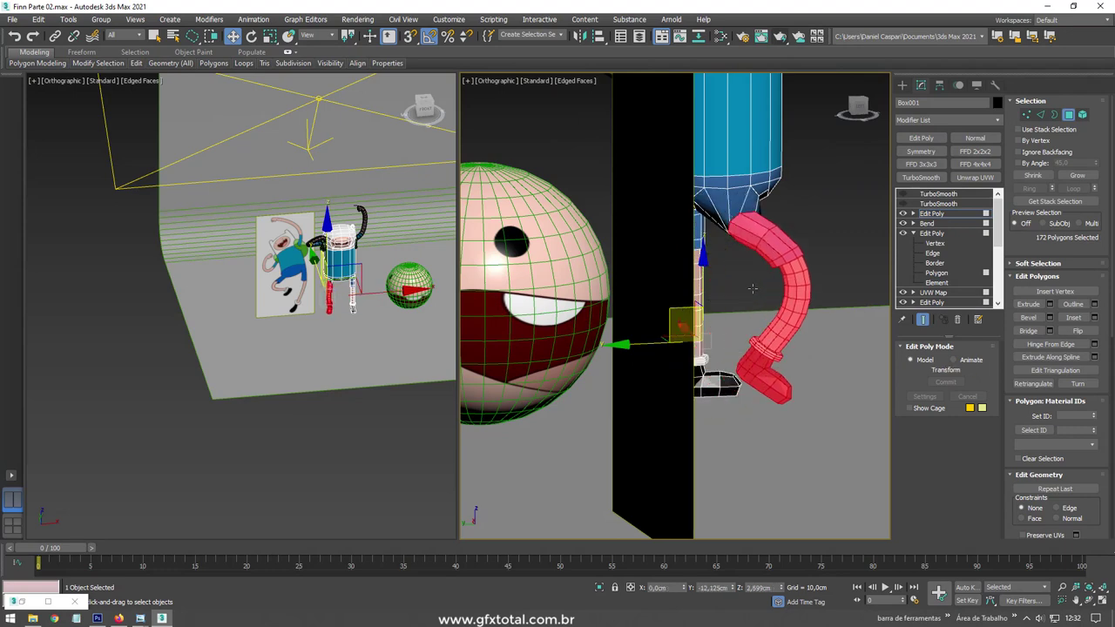
key(e)
mouse_move(752, 288)
alt+middle_down()
mouse_move(749, 307)
mouse_move(793, 274)
alt+middle_up()
key(w)
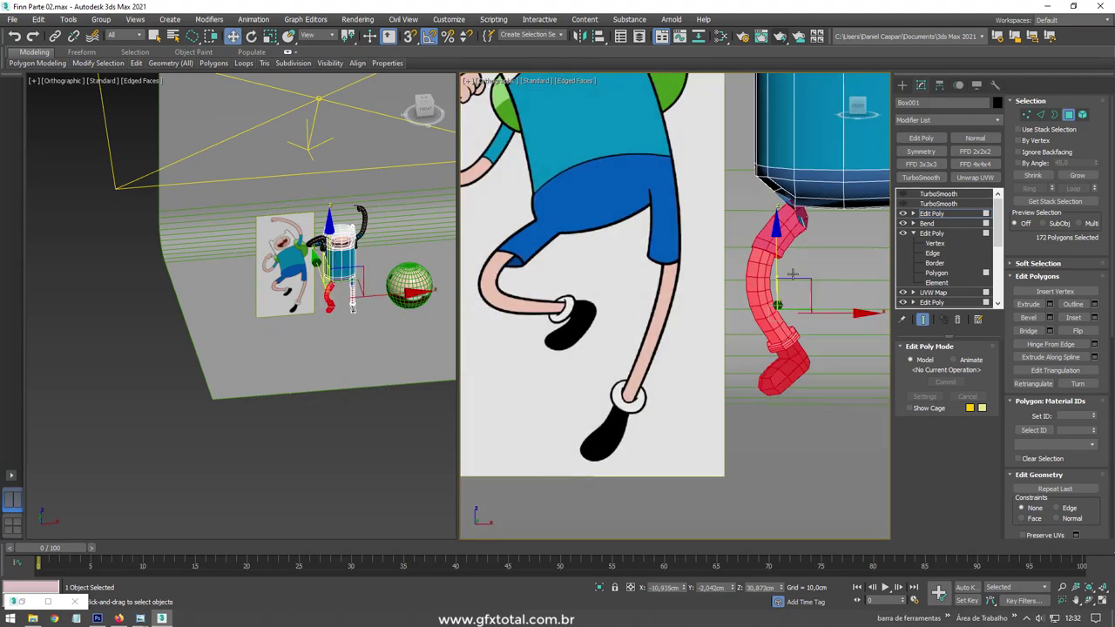
drag(793, 275, 768, 277)
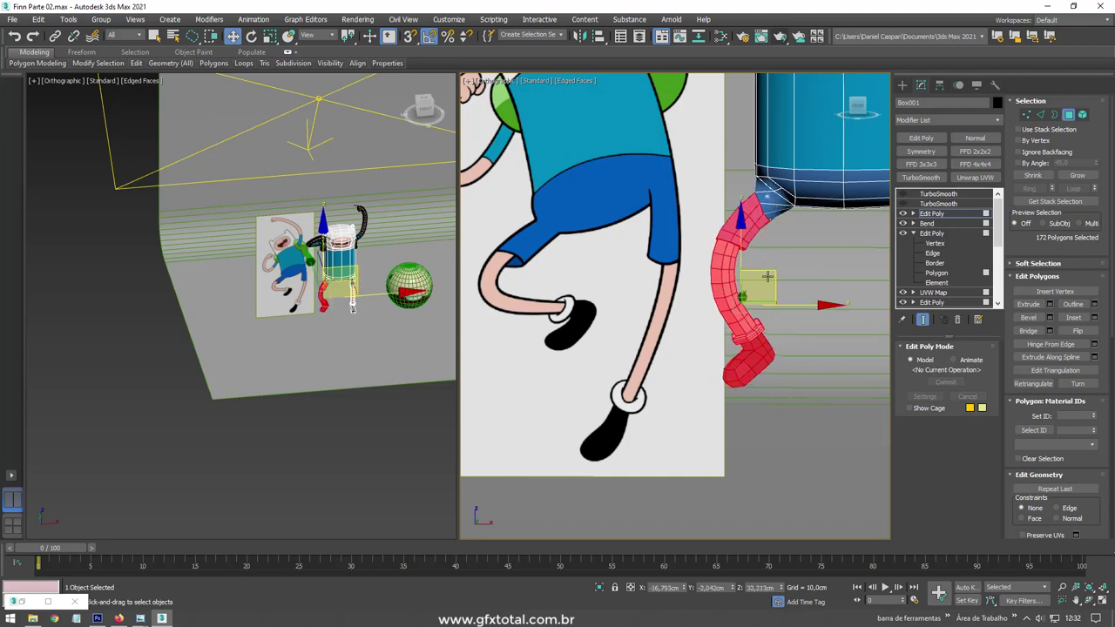
key(e)
alt+middle_drag(768, 277, 824, 283)
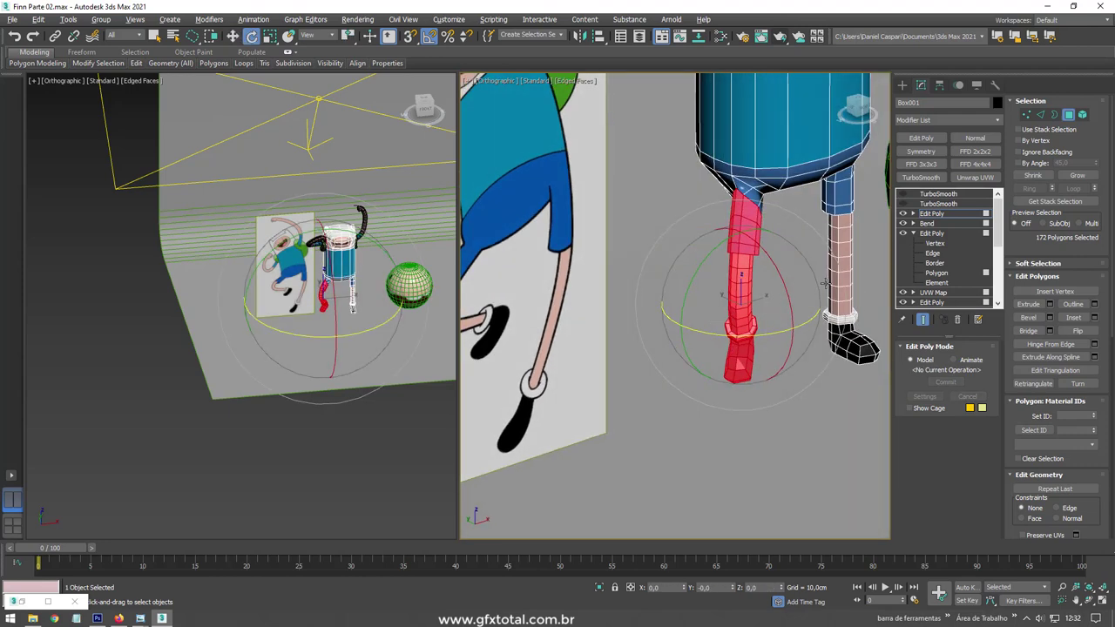
drag(775, 323, 777, 322)
key(w)
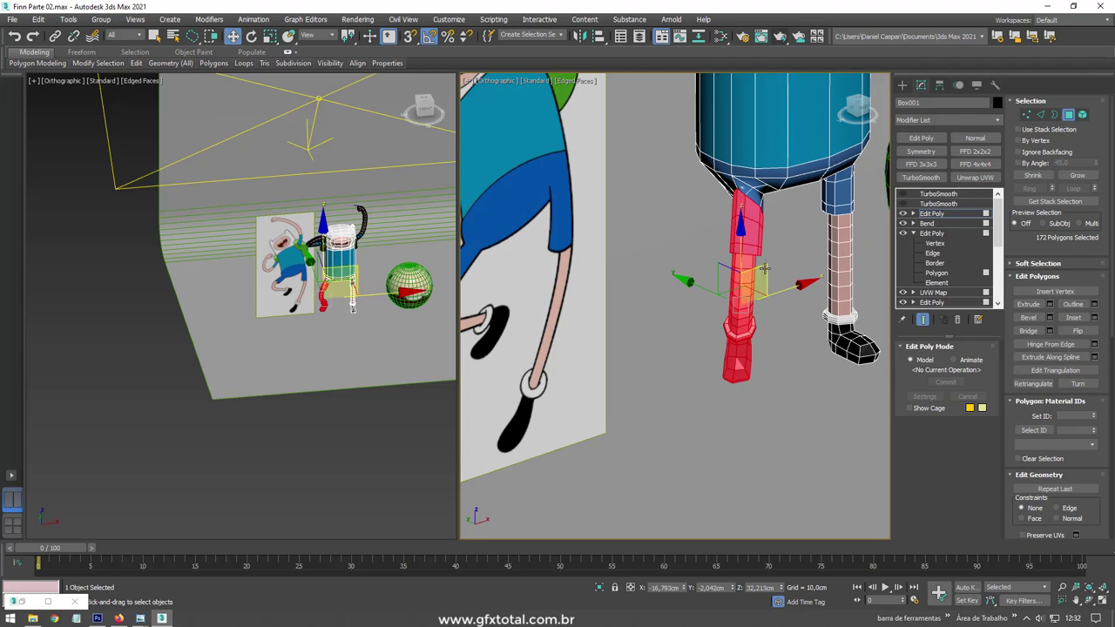
alt+middle_drag(757, 262, 810, 288)
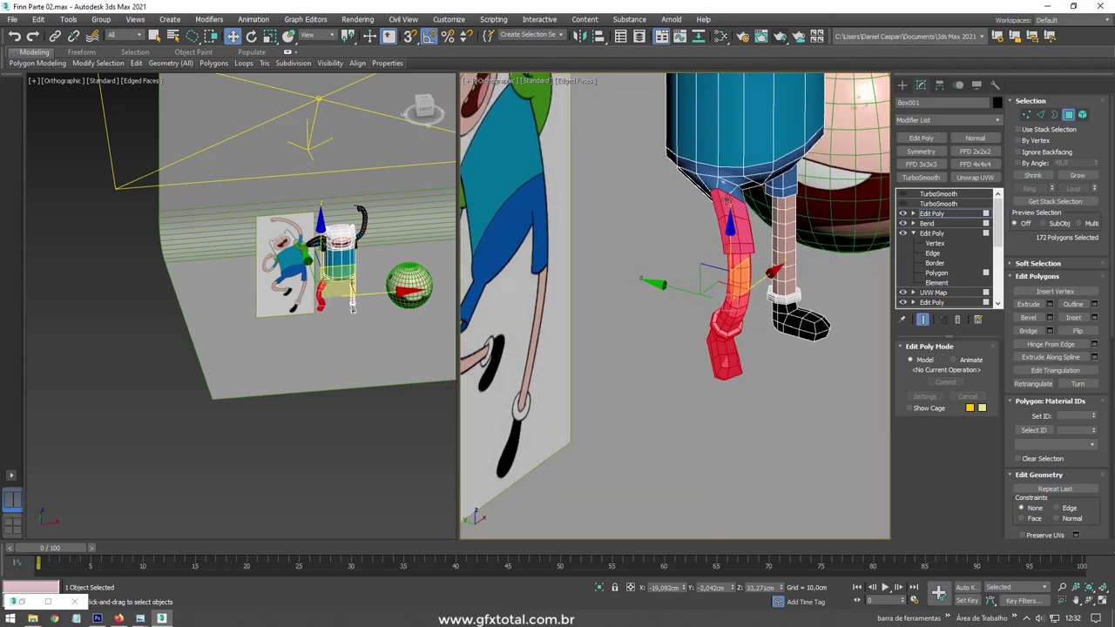
- Shift the leg's top edge loop up into the hip to blend the join
key(2)
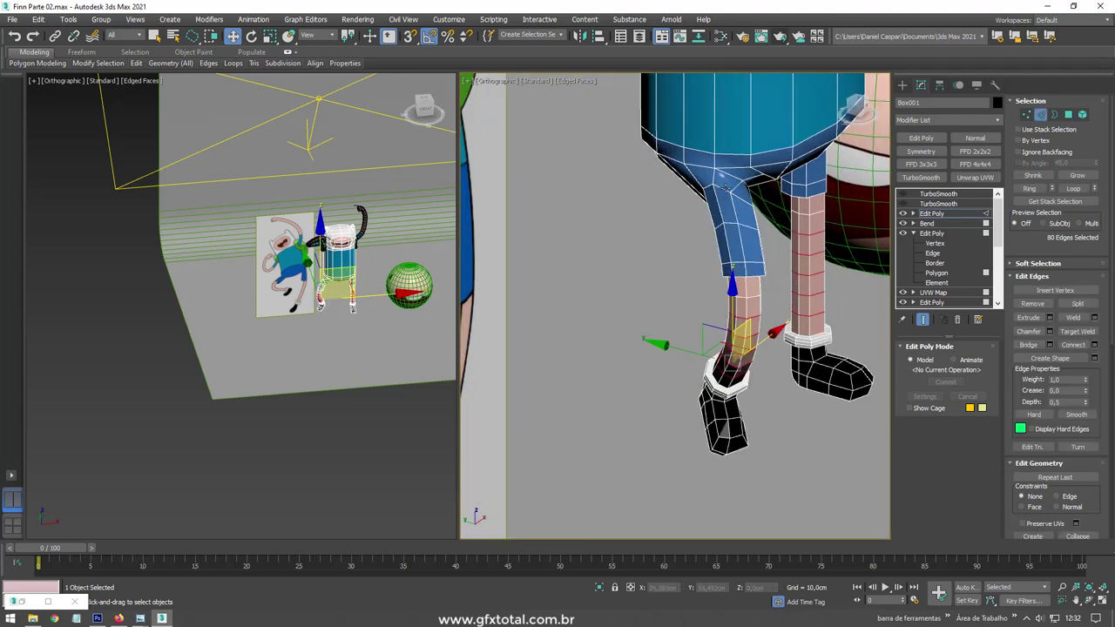
double_click(721, 185)
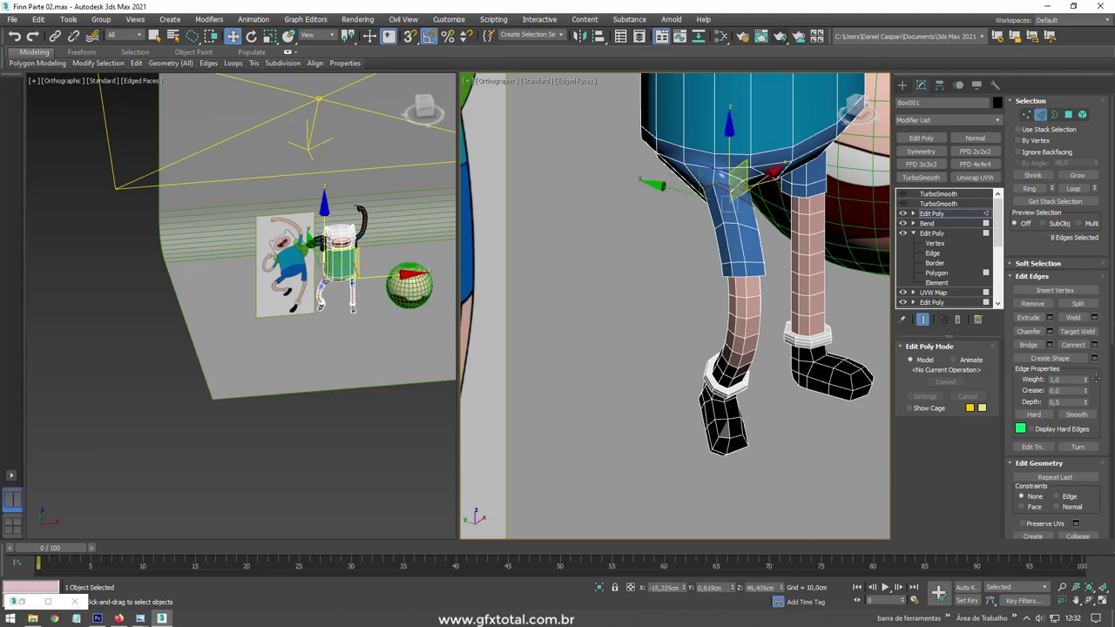
scroll(1096, 378, down, 5)
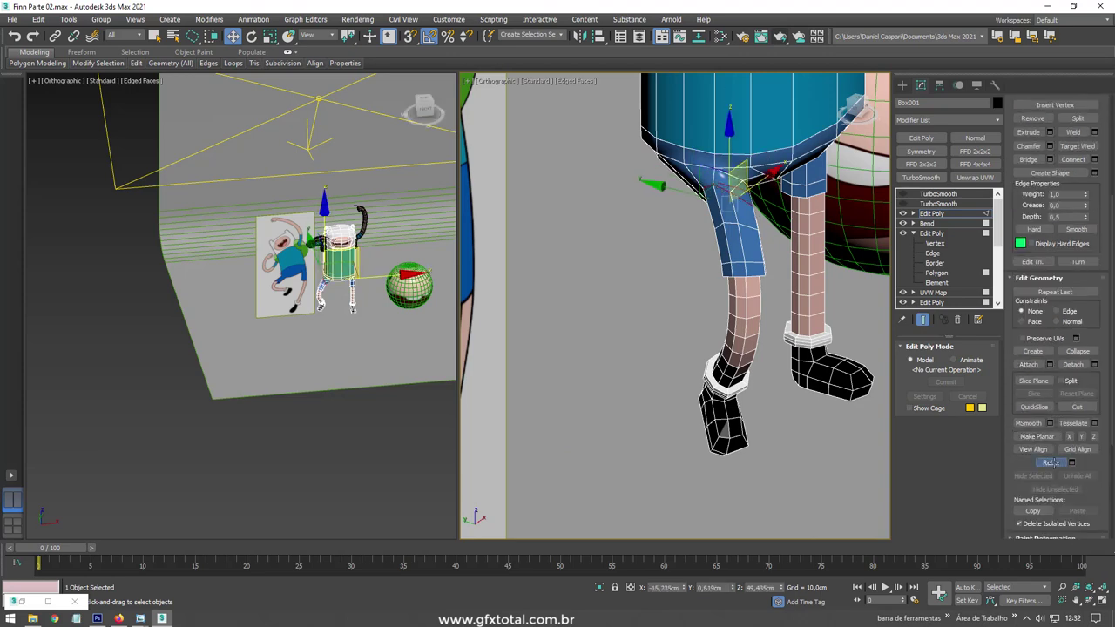
alt+middle_drag(659, 228, 727, 196)
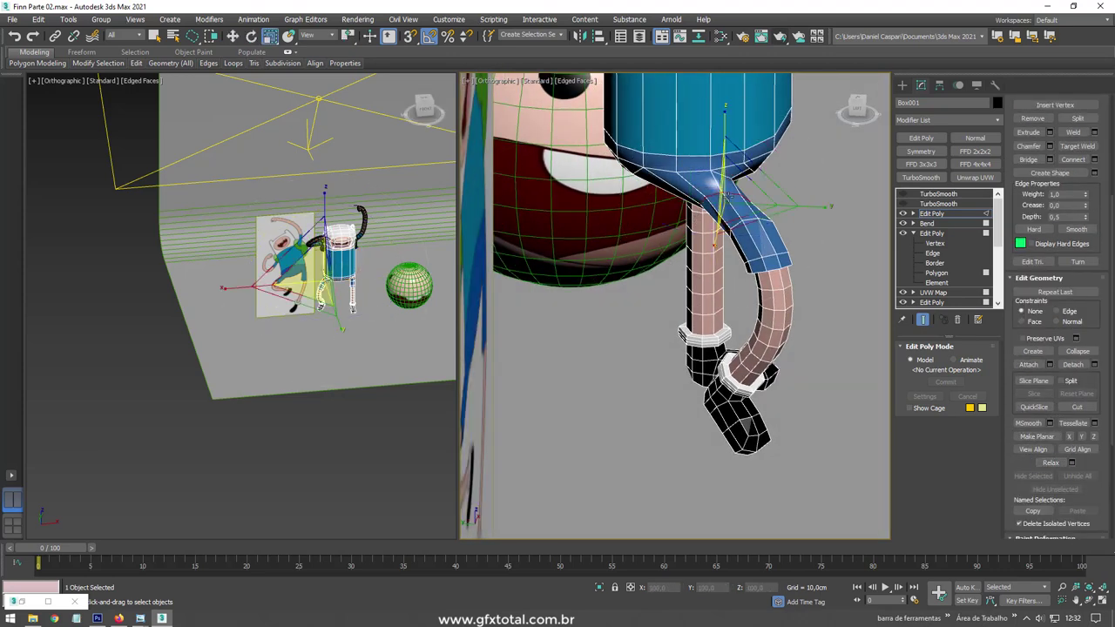
drag(730, 196, 736, 194)
mouse_move(741, 190)
alt+middle_down()
mouse_move(768, 271)
mouse_move(782, 257)
alt+middle_up()
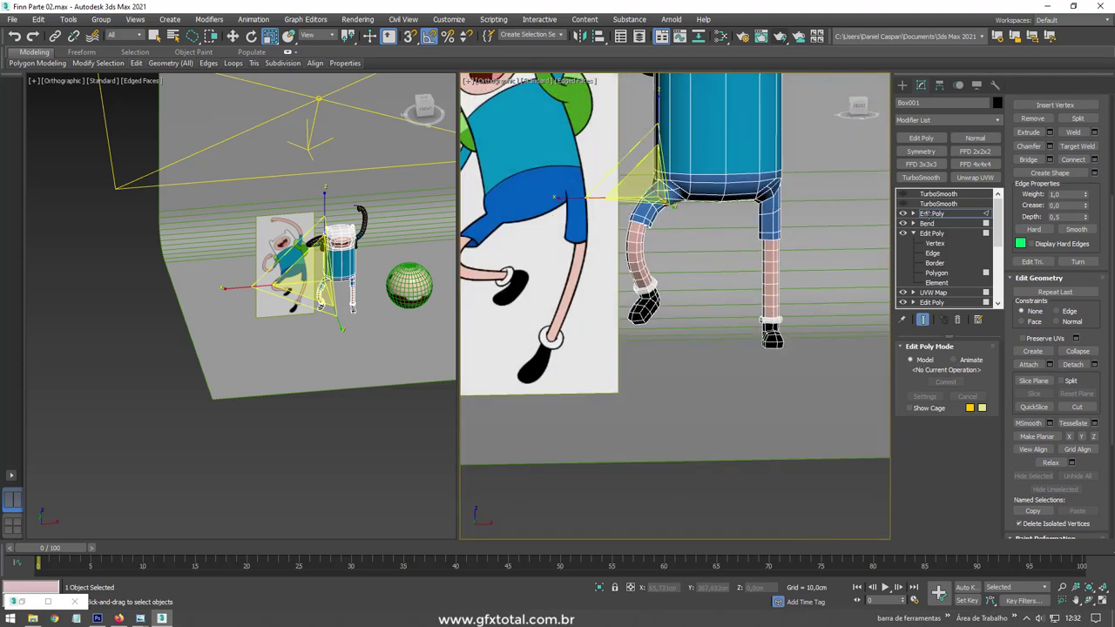
- In the top Edit Poly, select the straight right leg's polygons and grow them to 180
click(929, 213)
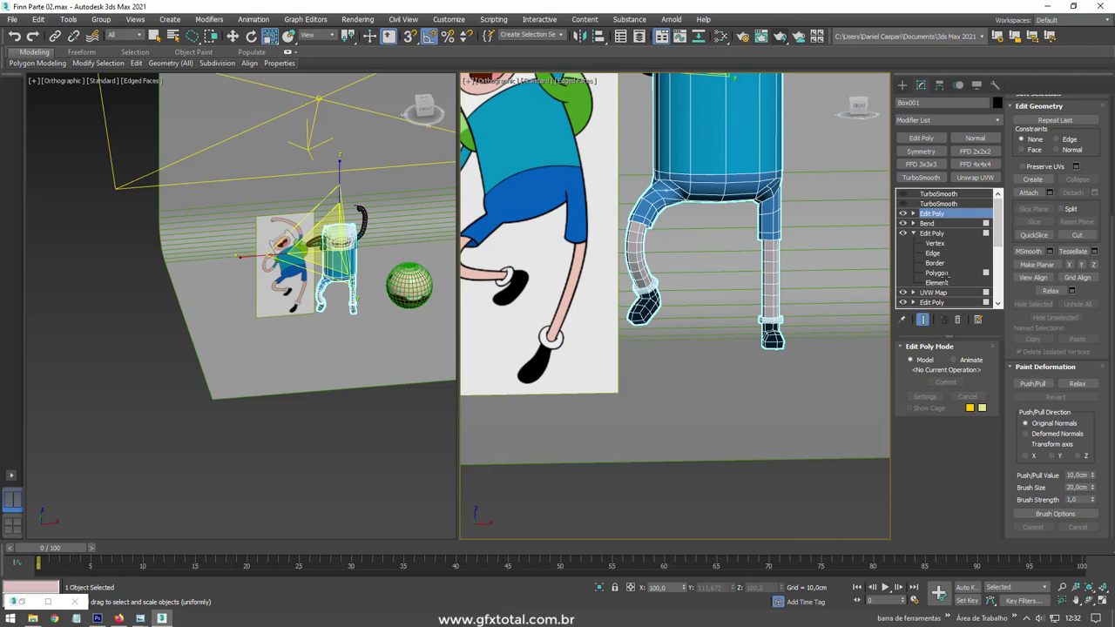
click(938, 272)
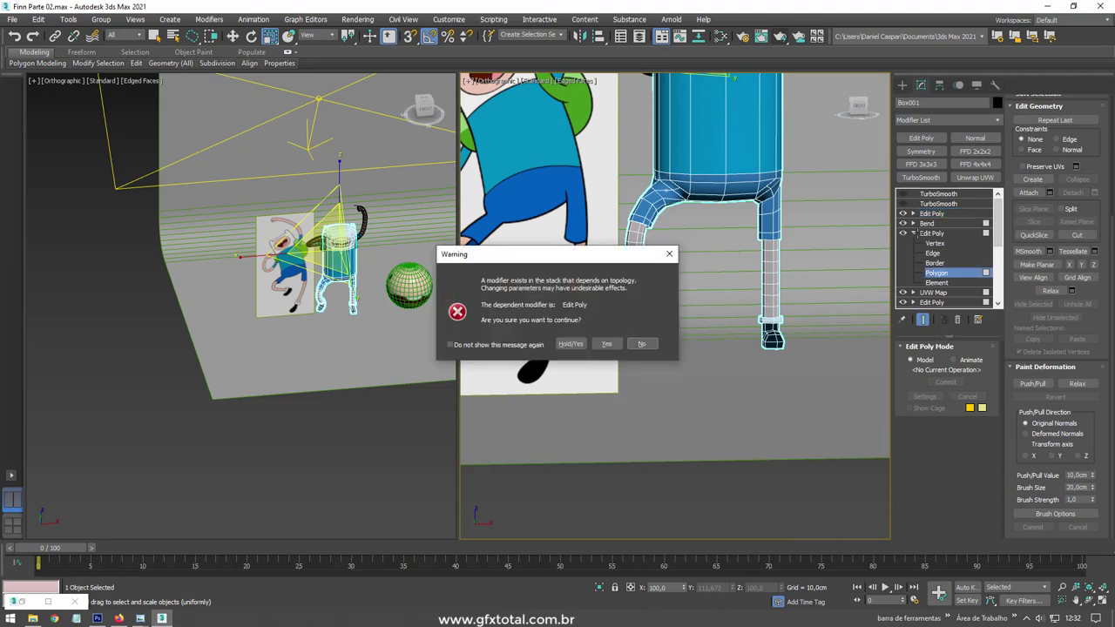
click(641, 343)
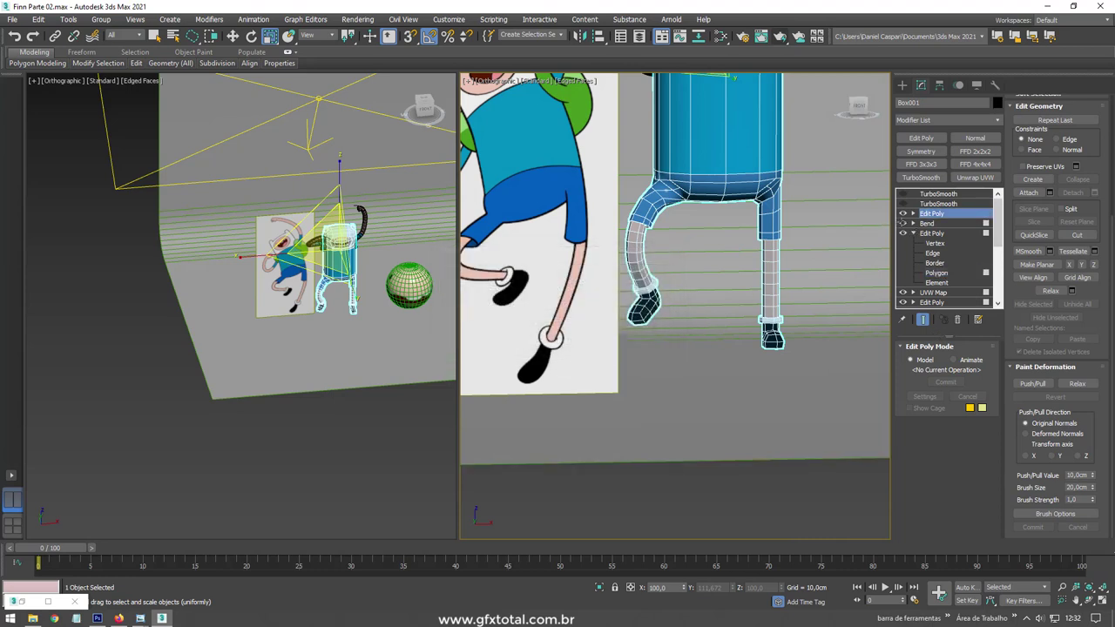
key(2)
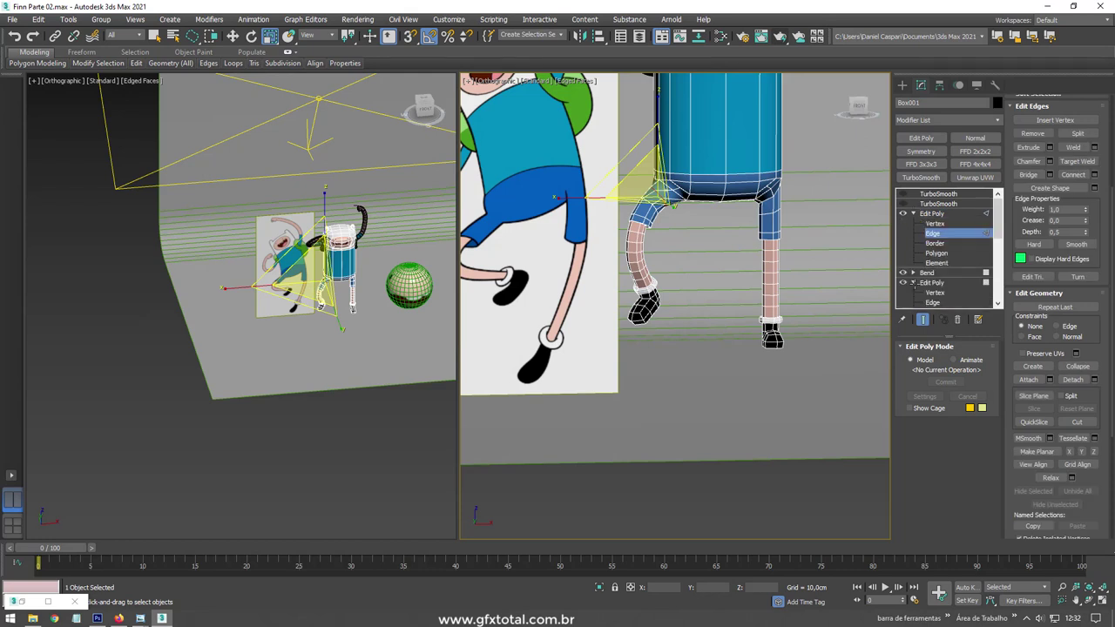
key(4)
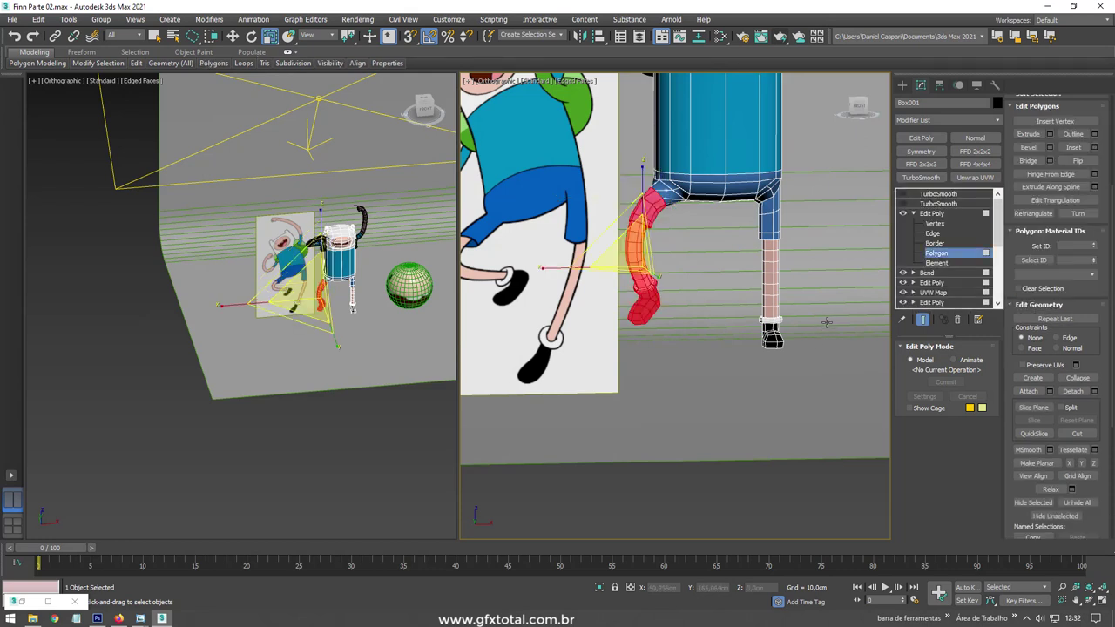
drag(787, 397, 767, 383)
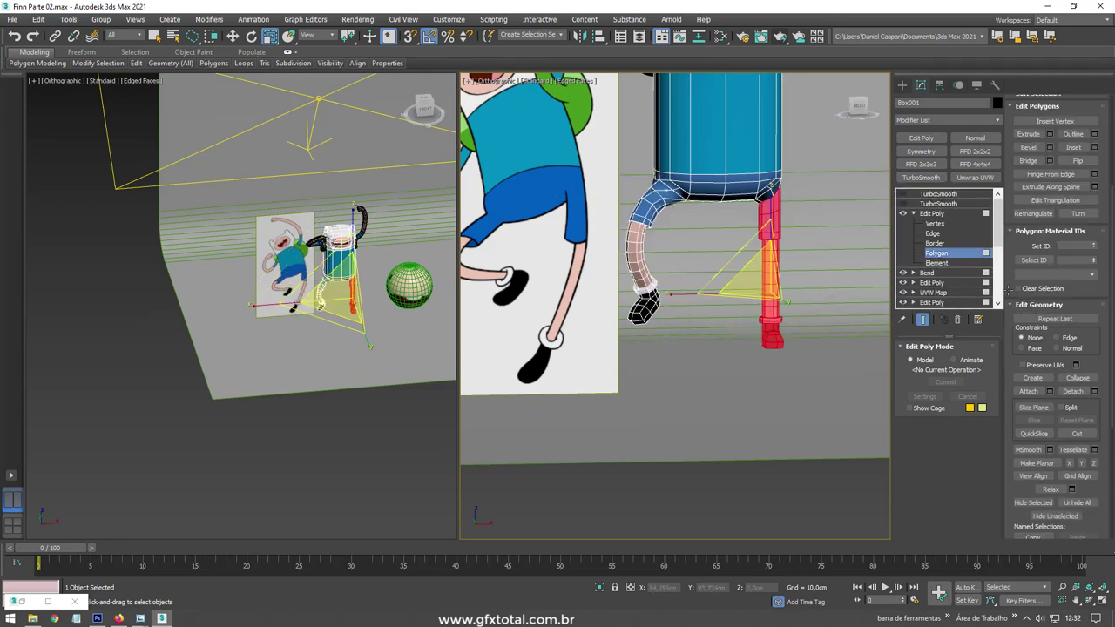
scroll(1011, 205, up, 5)
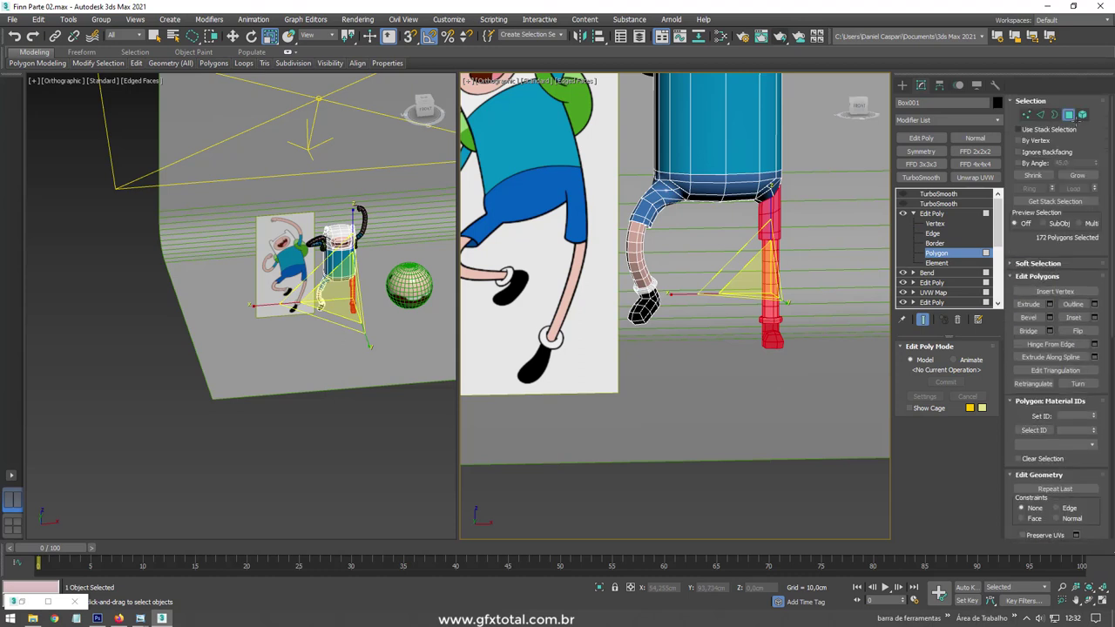
click(1078, 174)
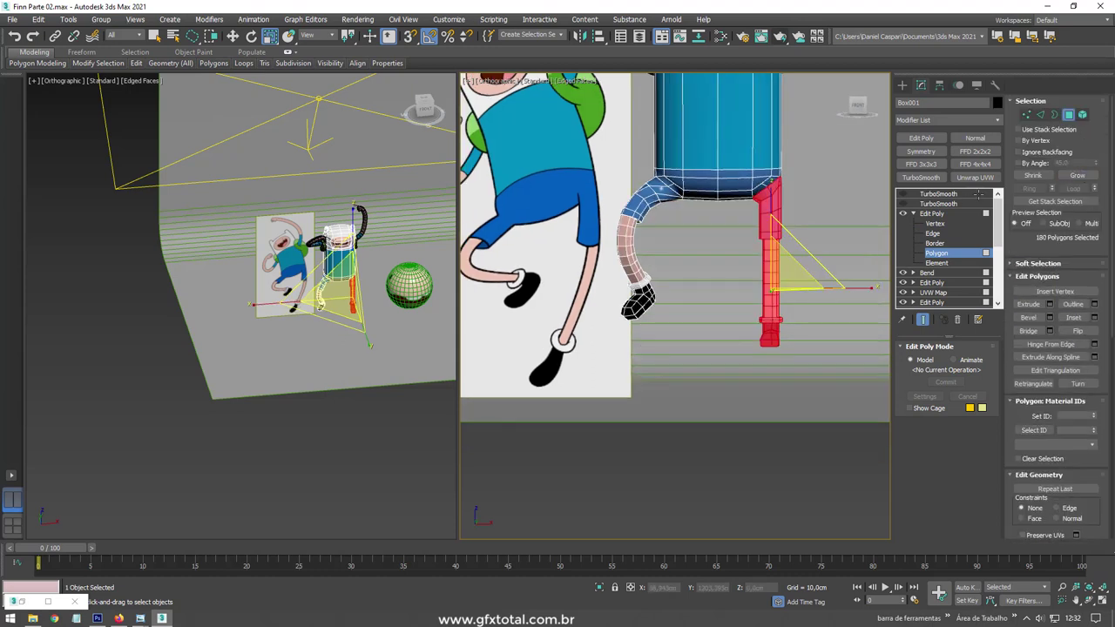
click(998, 118)
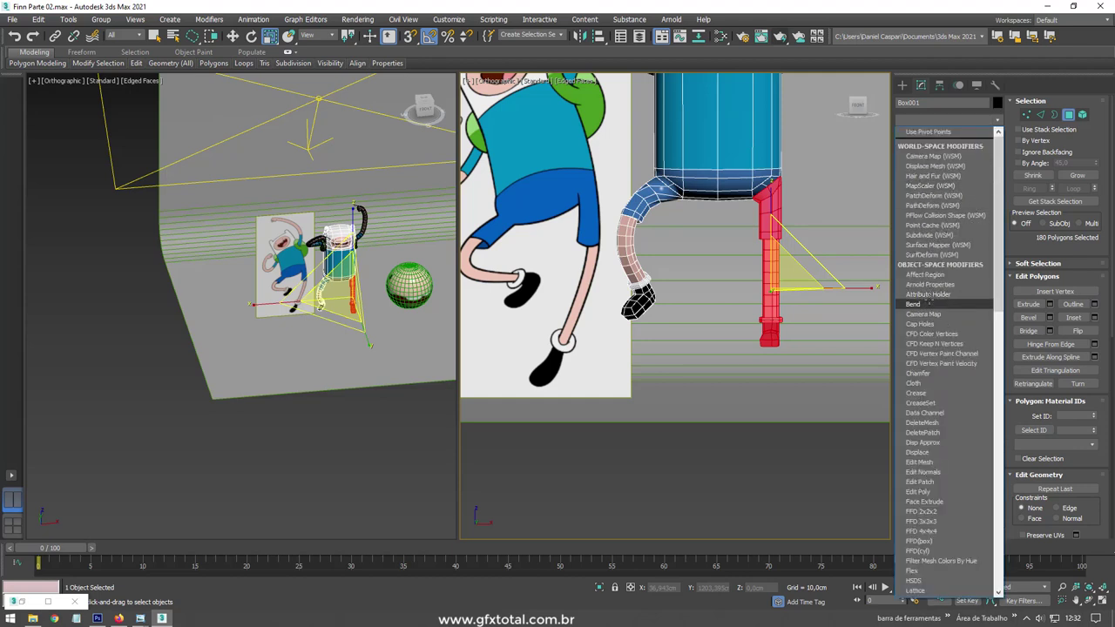
- Discard the trial FFD 2x2x2 and remove the topmost Bend modifier
scroll(927, 301, down, 5)
click(927, 245)
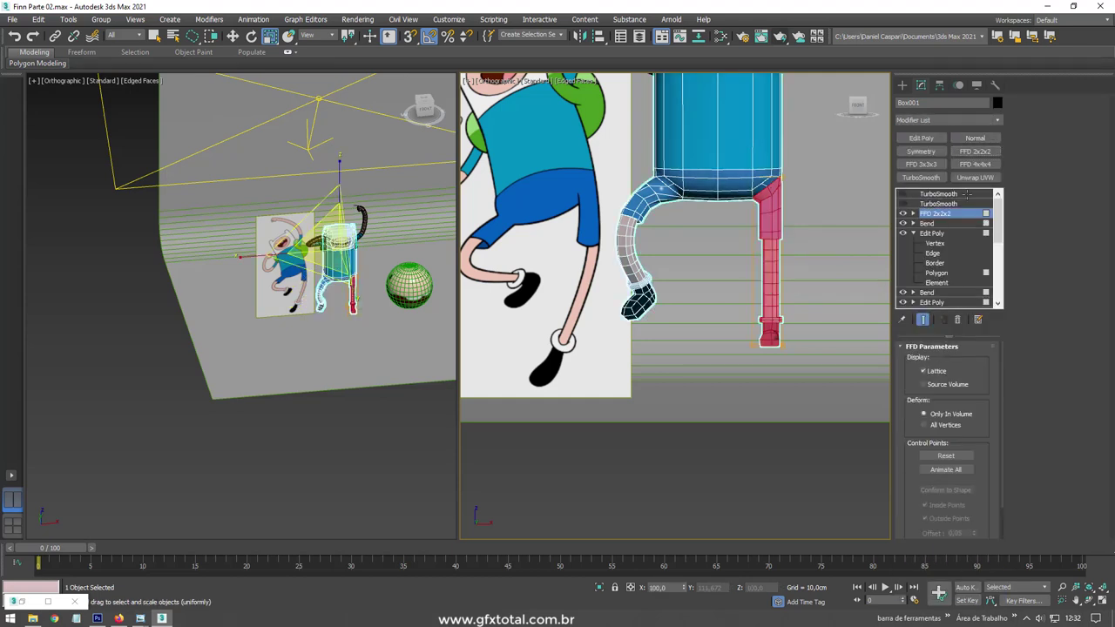
key(Delete)
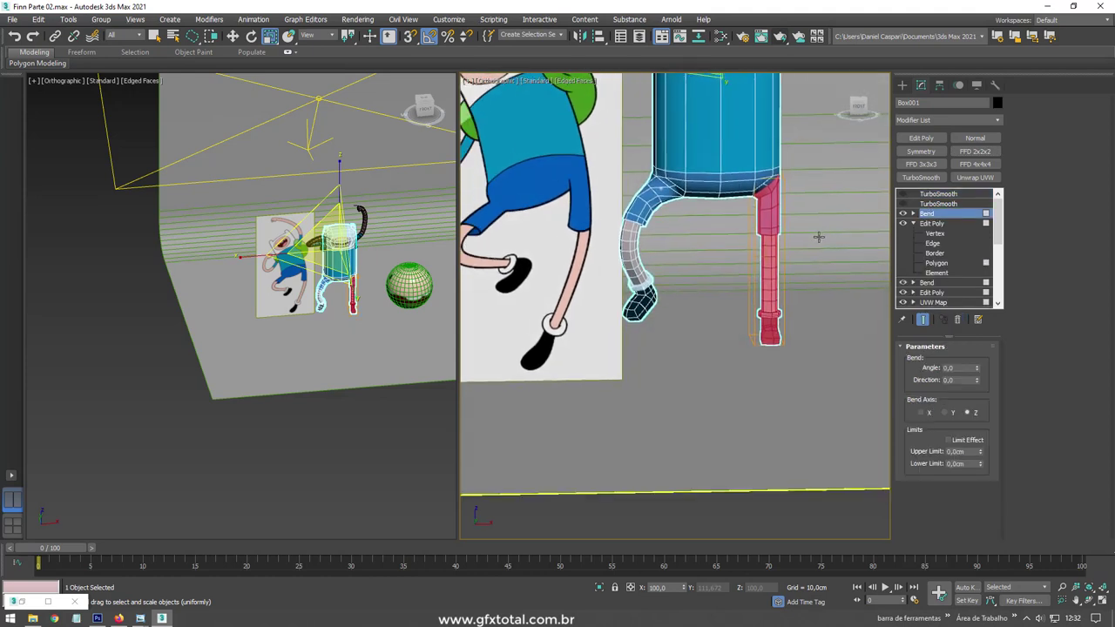
alt+middle_drag(818, 237, 867, 210)
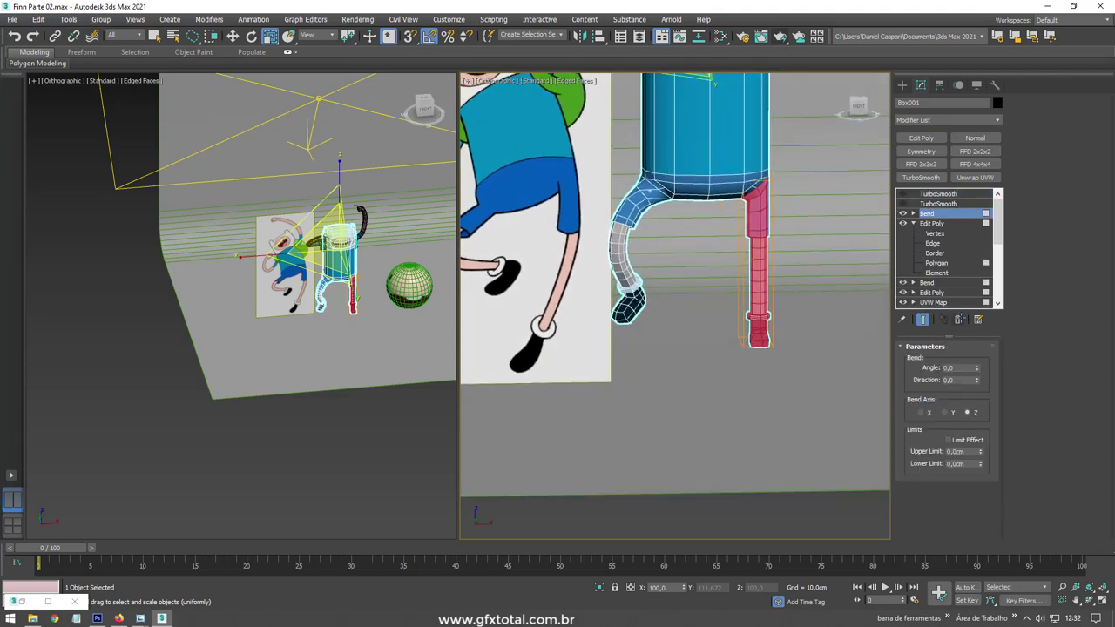
click(957, 320)
click(937, 253)
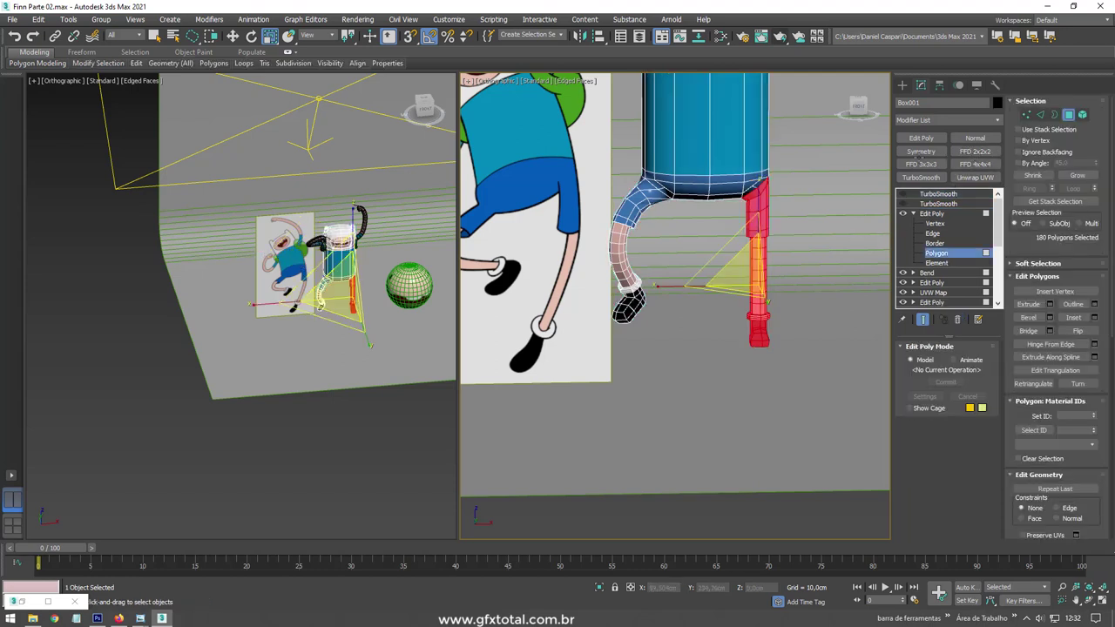
- Add an FFD 3x3x3 lattice to the leg selection at Control Points level
click(922, 164)
click(913, 214)
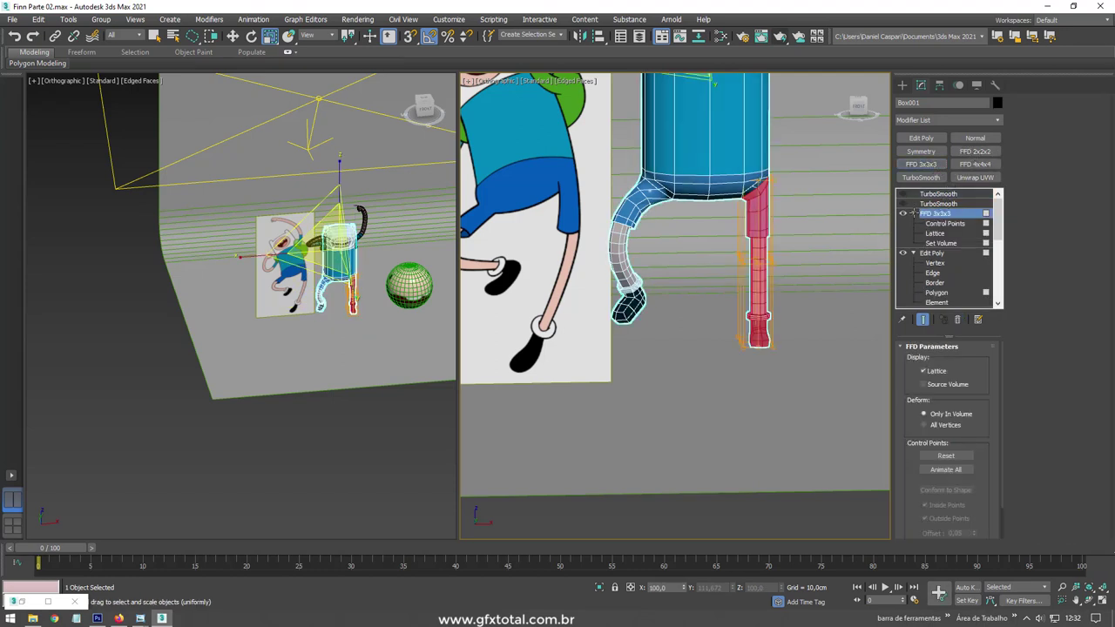
click(853, 336)
- Try rotating and moving the leg's lattice control points, undoing both attempts
drag(736, 373, 734, 366)
alt+middle_drag(735, 366, 786, 311)
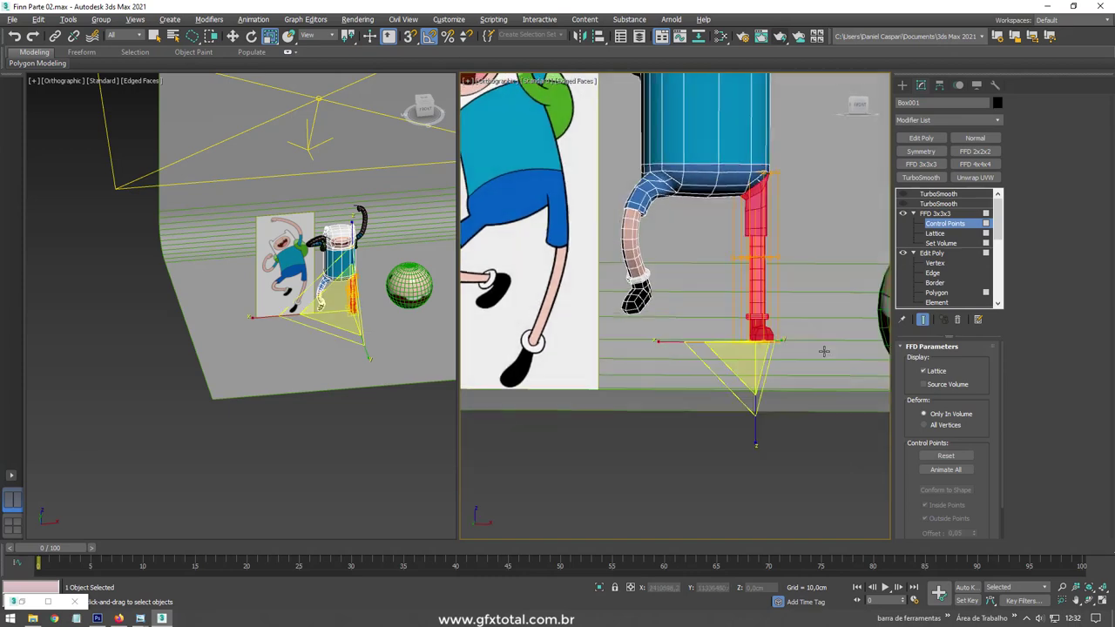
key(e)
drag(787, 311, 788, 288)
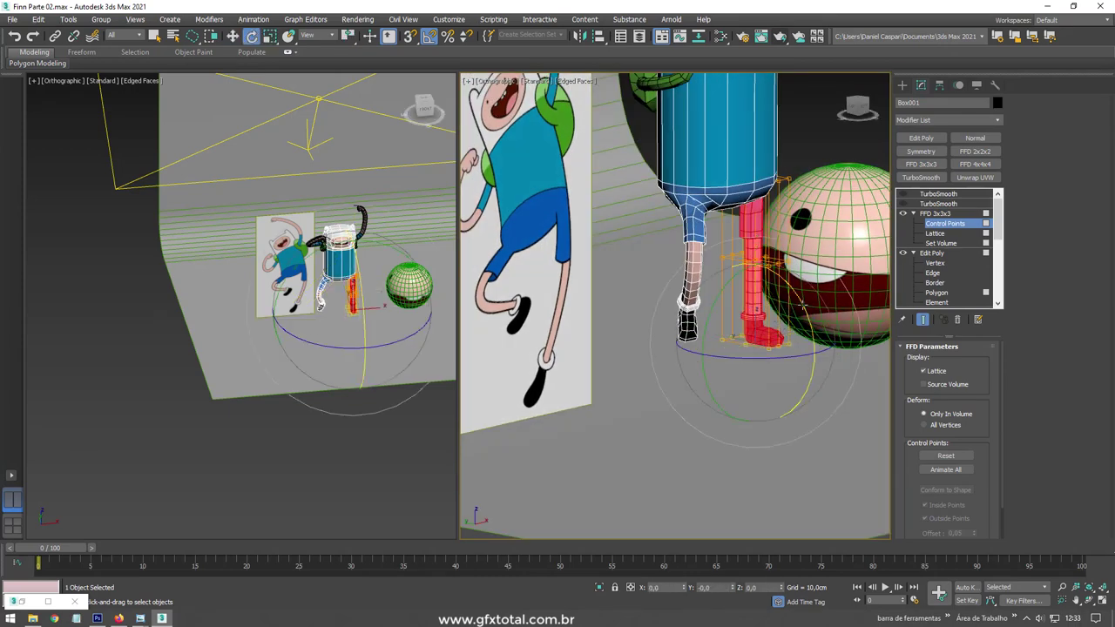
key(w)
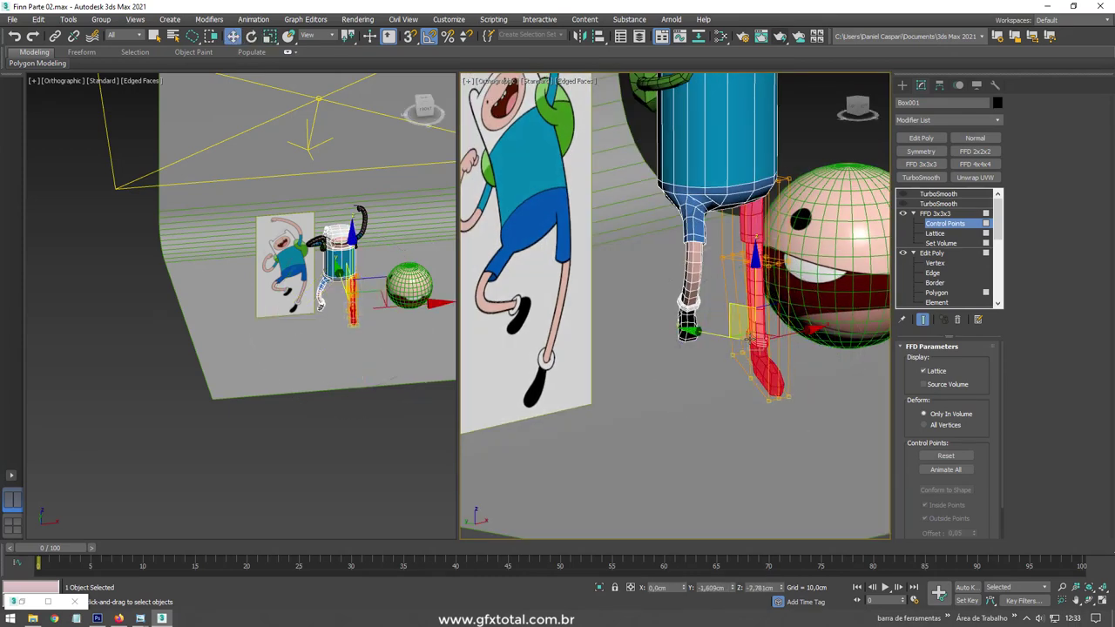
key(ctrl+z)
drag(733, 274, 805, 235)
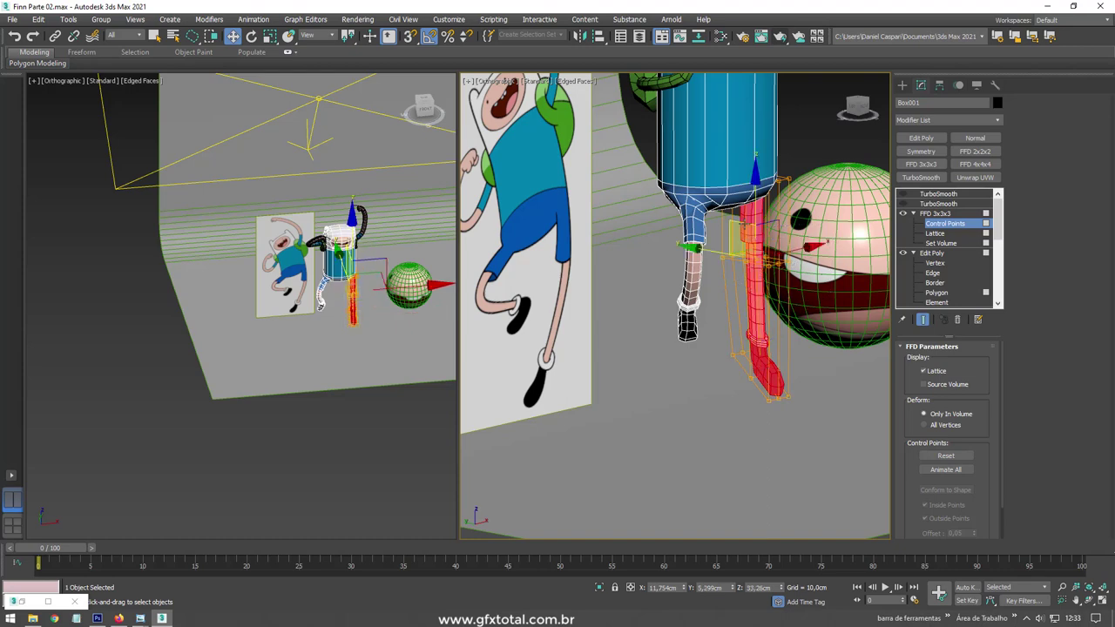
key(ctrl+z)
alt+middle_drag(676, 305, 645, 296)
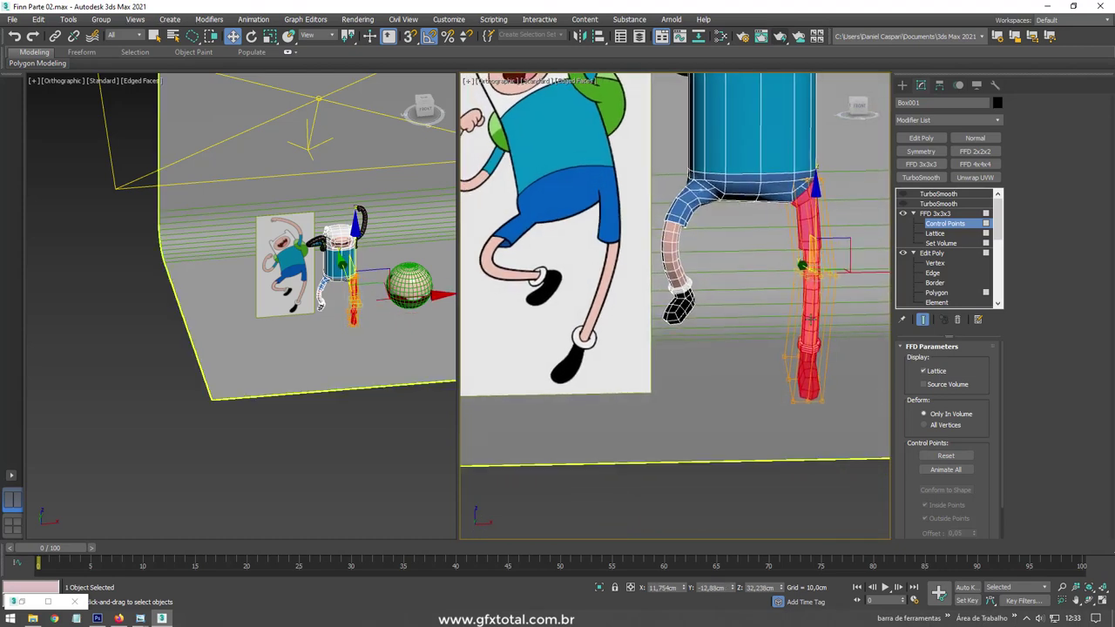
- Rotate and shift the lower lattice points so the red leg's lower end and foot angle outward
mouse_move(763, 346)
mouse_down()
mouse_move(840, 410)
mouse_move(864, 385)
mouse_up()
key(e)
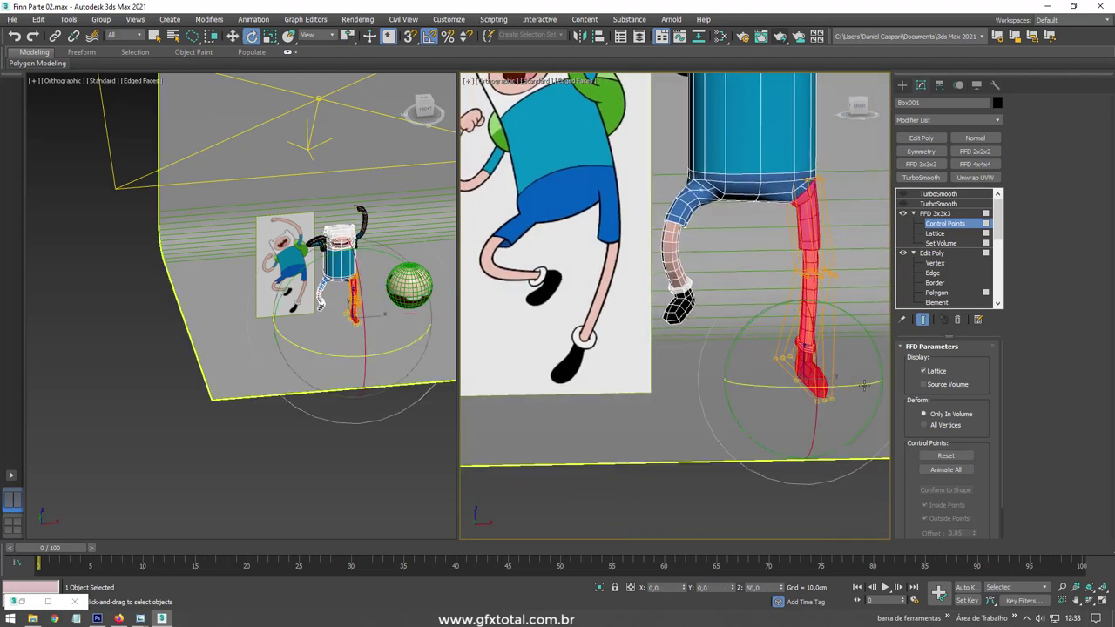
mouse_move(857, 237)
mouse_down()
mouse_move(845, 294)
mouse_move(873, 288)
mouse_up()
alt+middle_drag(754, 292, 810, 313)
key(w)
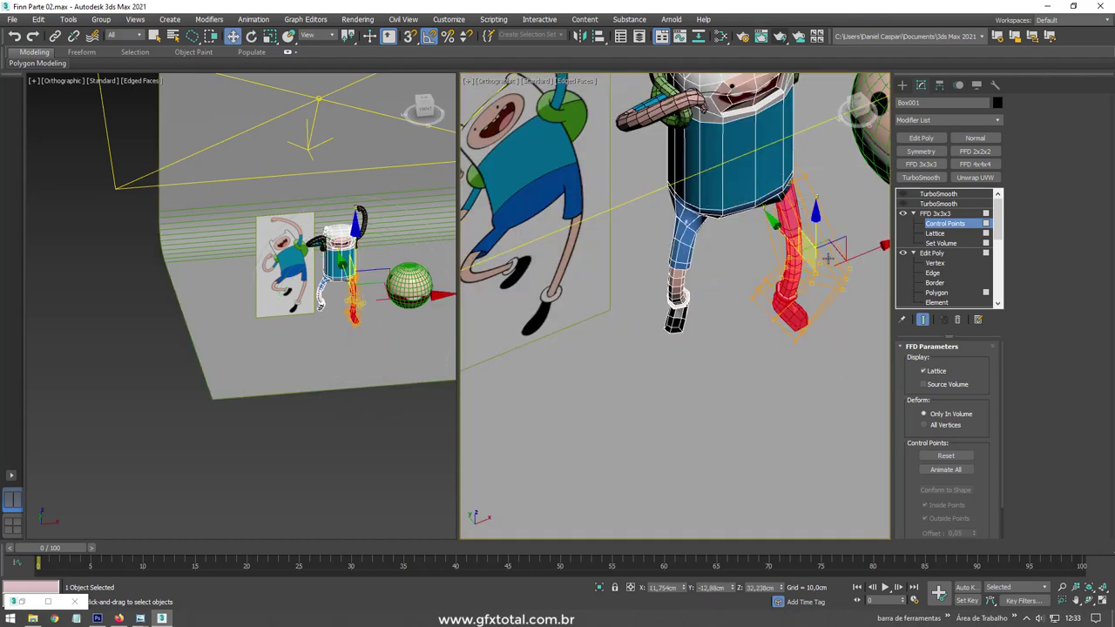
alt+middle_drag(857, 342, 861, 358)
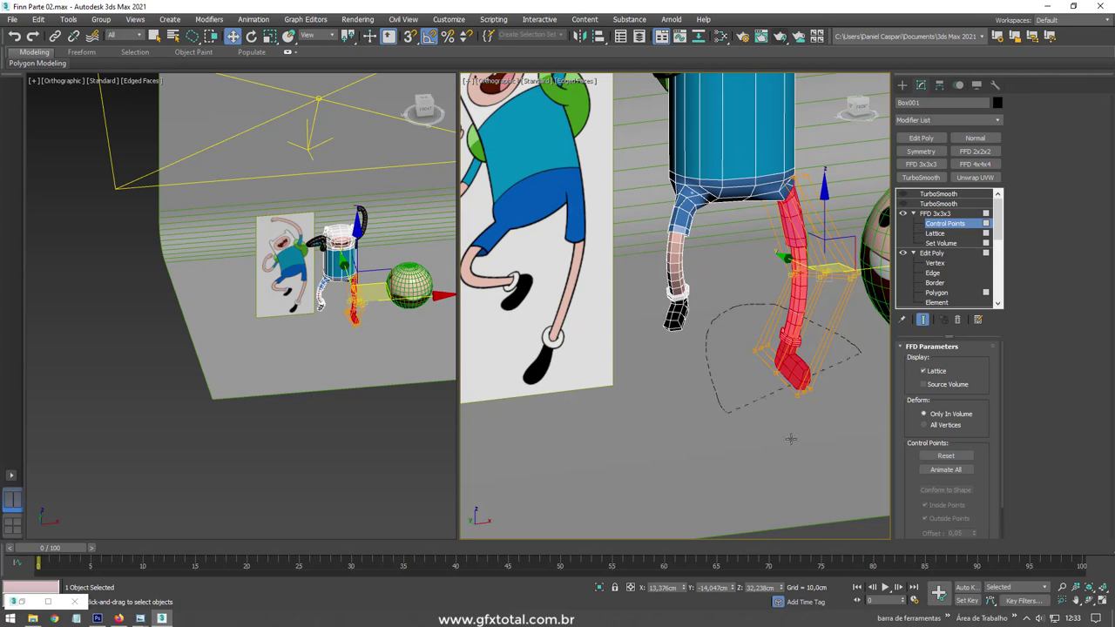
drag(790, 439, 789, 436)
alt+middle_drag(788, 435, 795, 322)
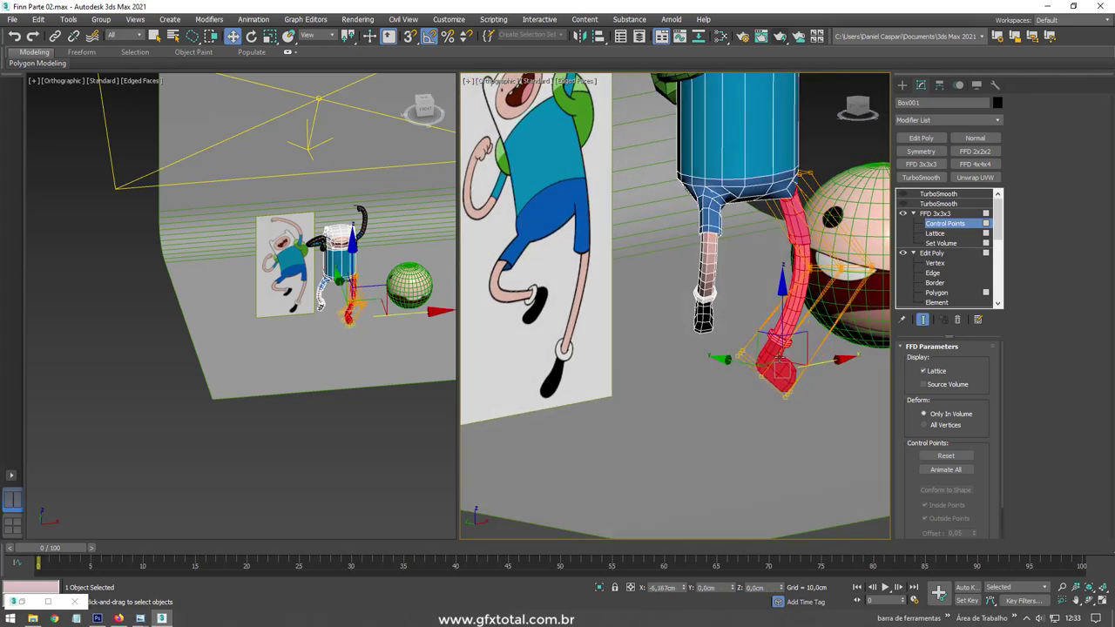
drag(795, 363, 788, 352)
mouse_move(788, 353)
alt+middle_down()
mouse_move(771, 359)
mouse_move(872, 212)
alt+middle_up()
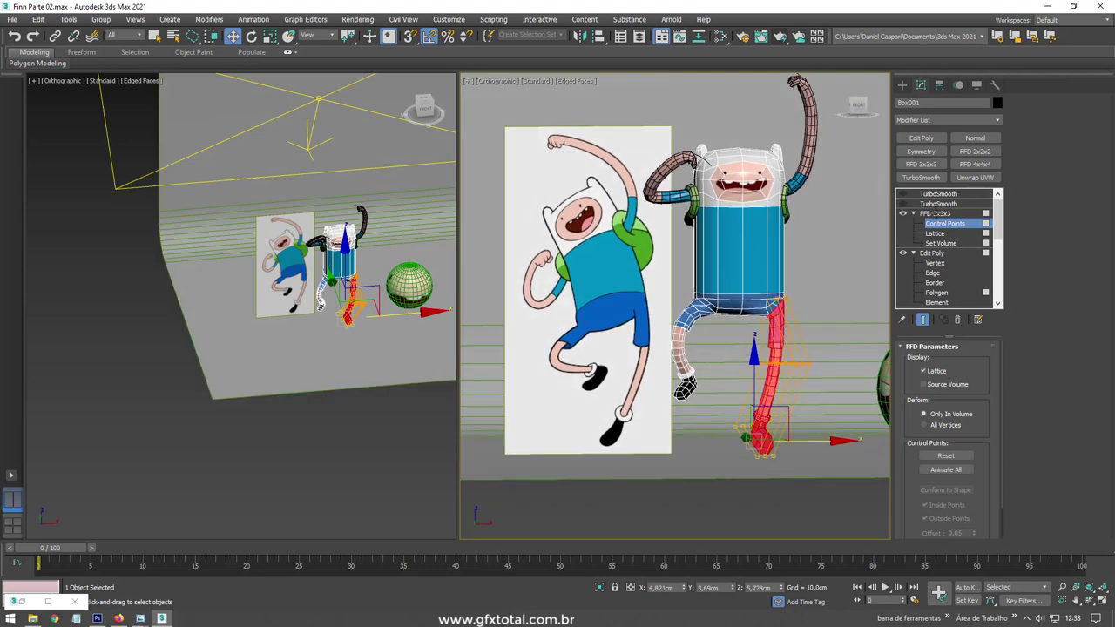
- Leave Control Points and add a new Edit Poly modifier above the FFD 3x3x3
click(935, 214)
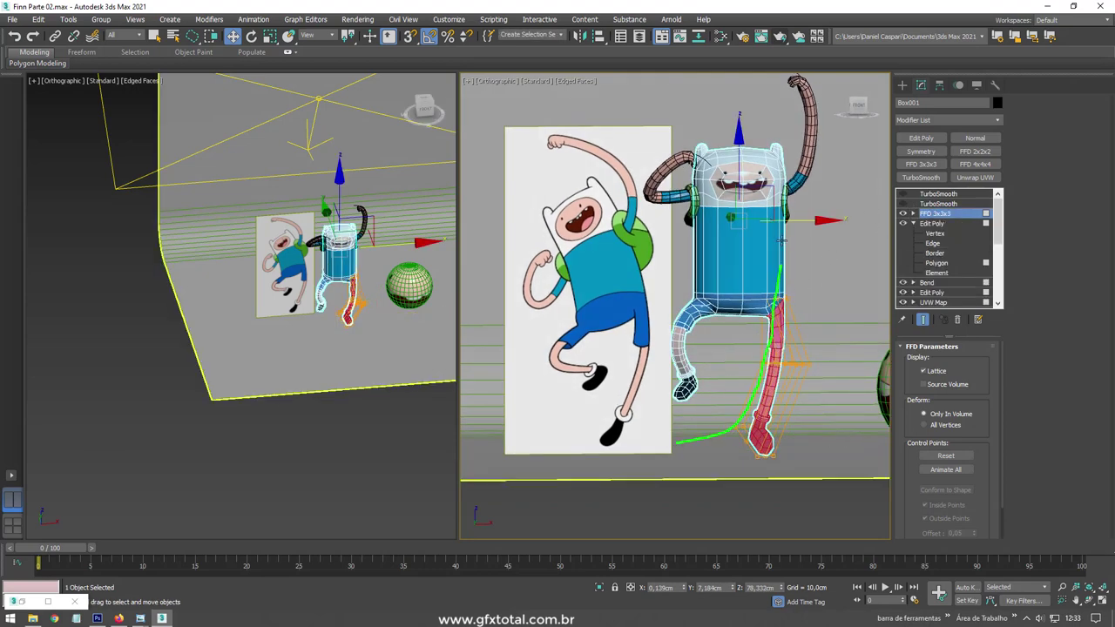
scroll(757, 250, down, 2)
scroll(757, 250, down, 1)
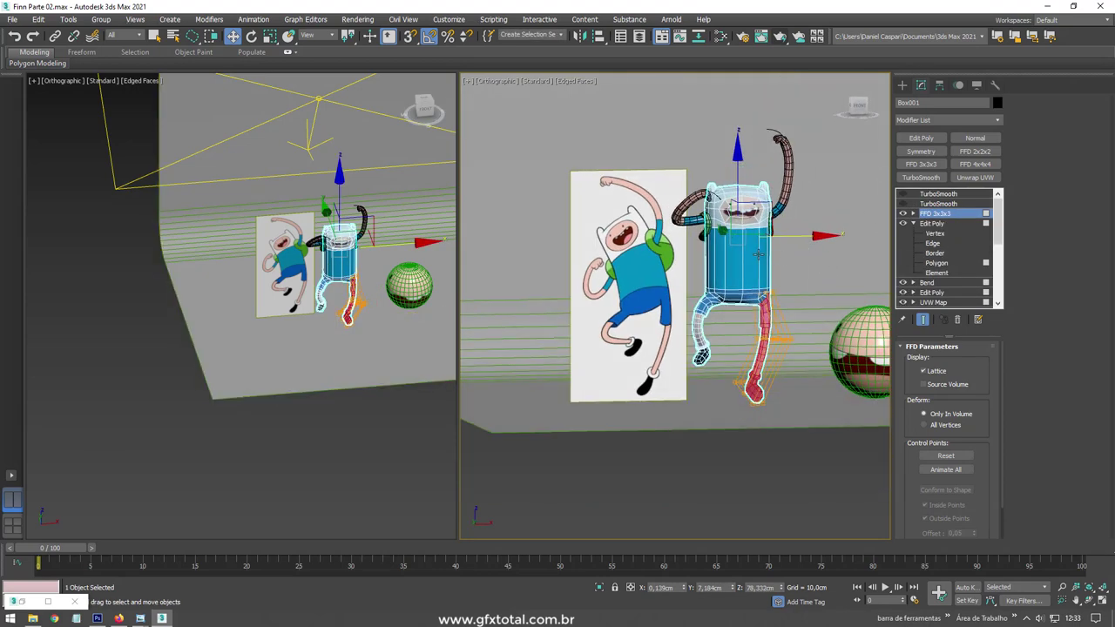
scroll(757, 250, up, 2)
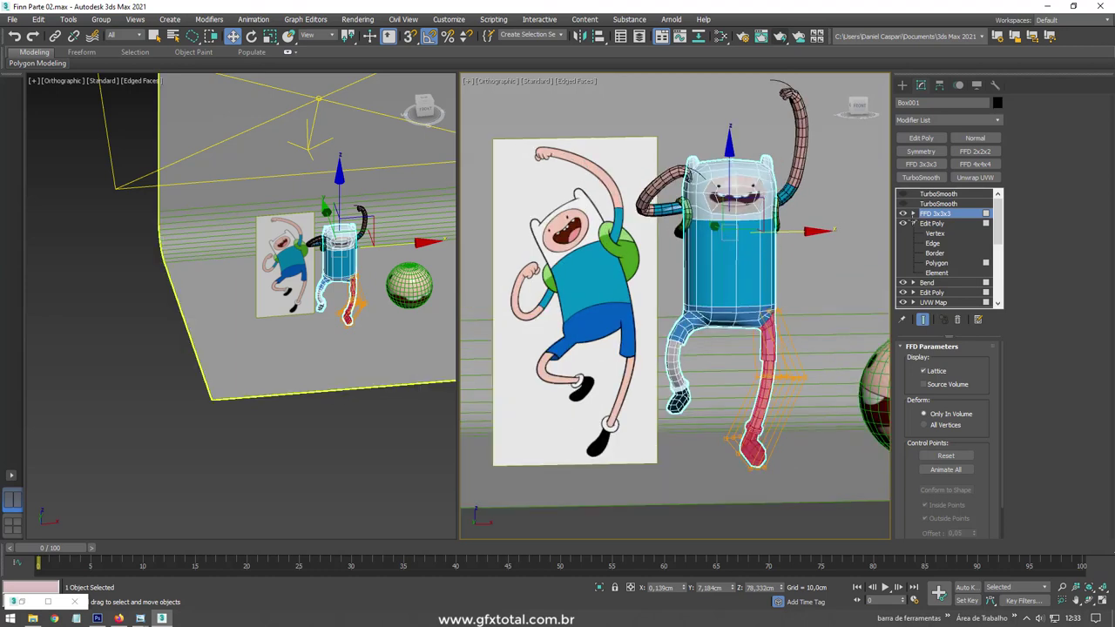
click(913, 223)
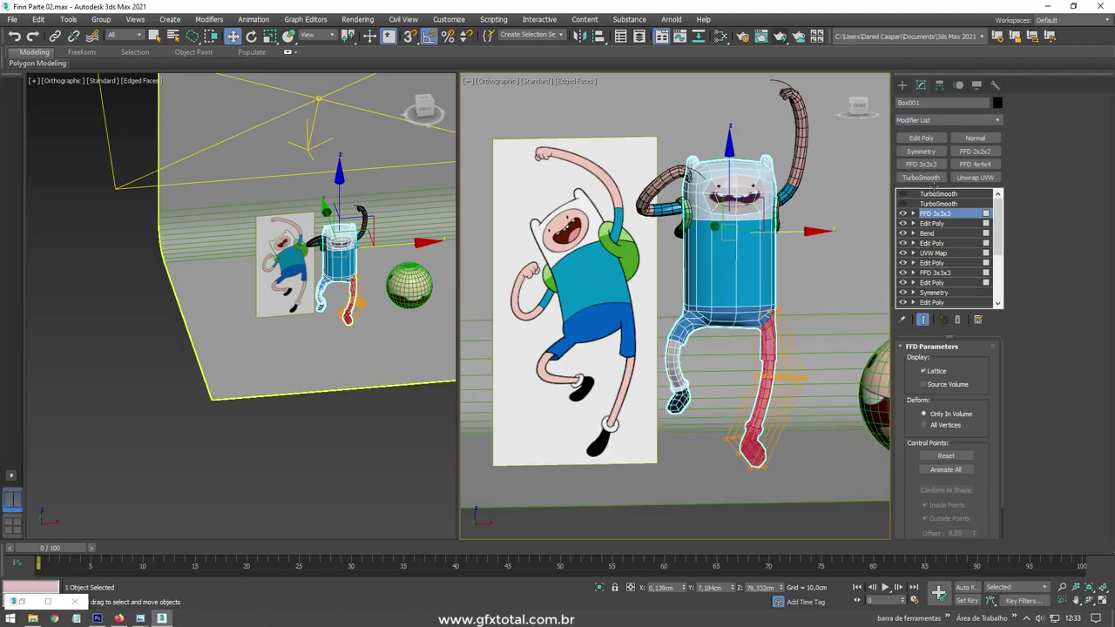
click(921, 138)
- Select Finn's left arm on its own
alt+middle_drag(767, 287, 793, 304)
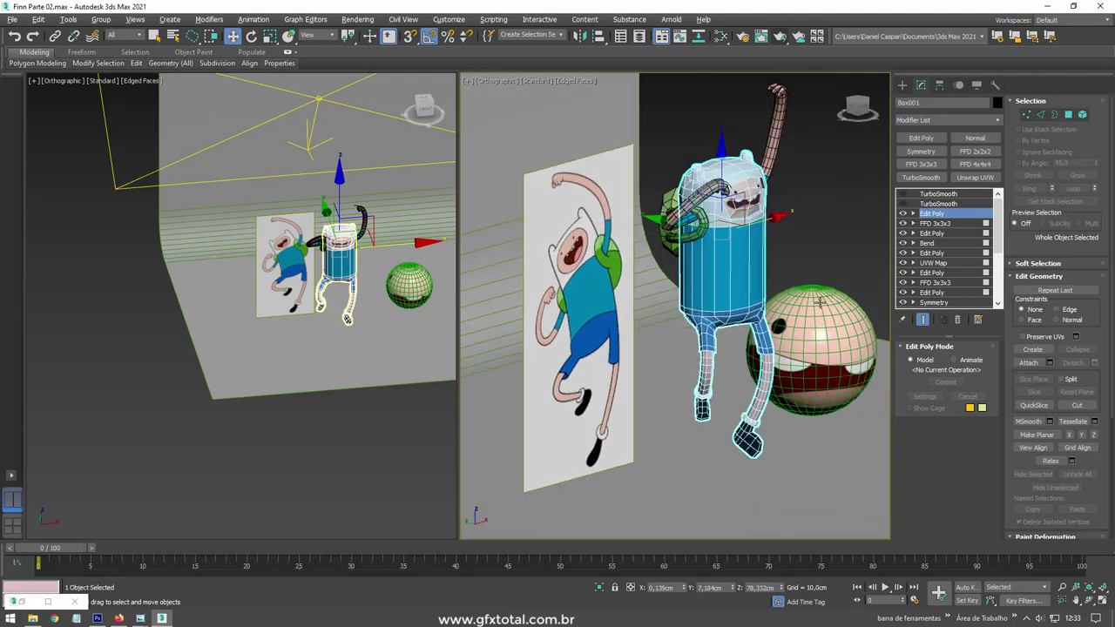
scroll(744, 299, up, 2)
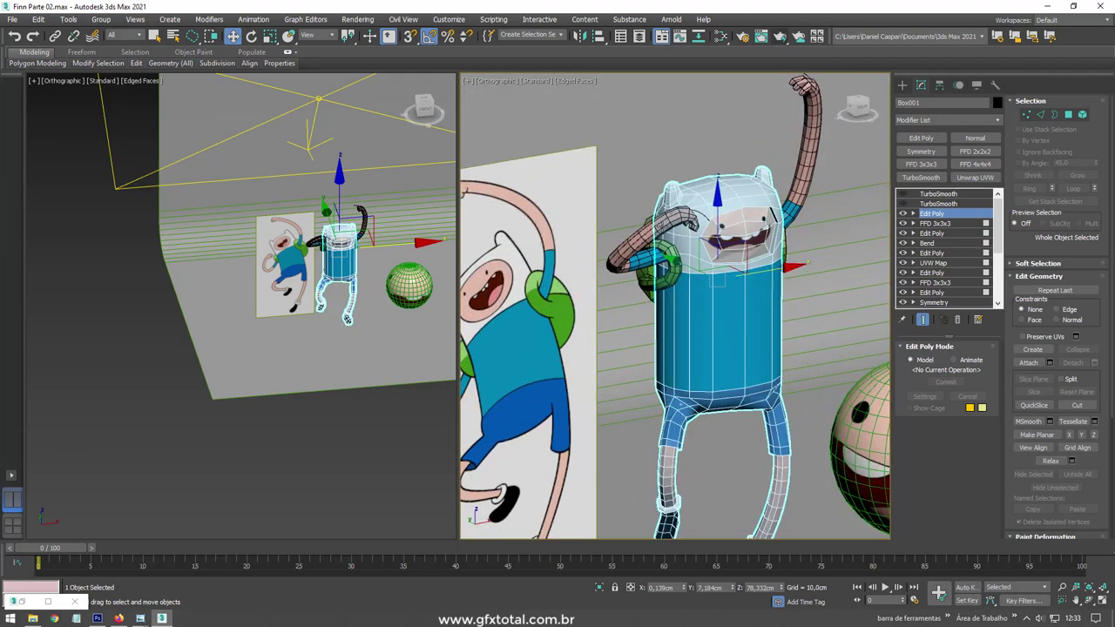
click(654, 257)
ctrl+click(817, 176)
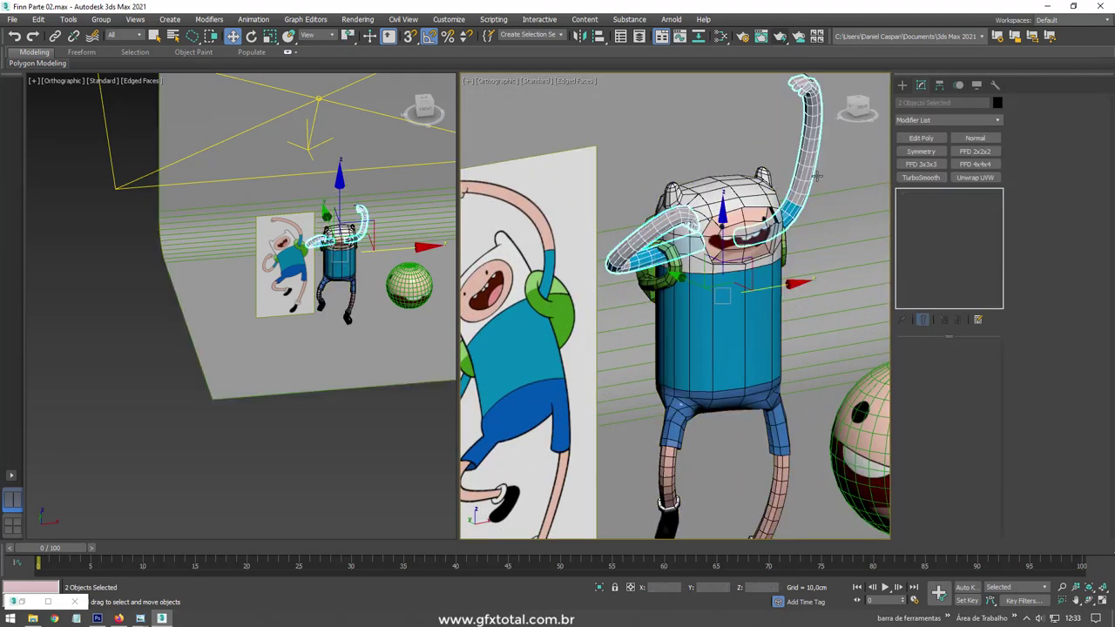
key(ctrl+z)
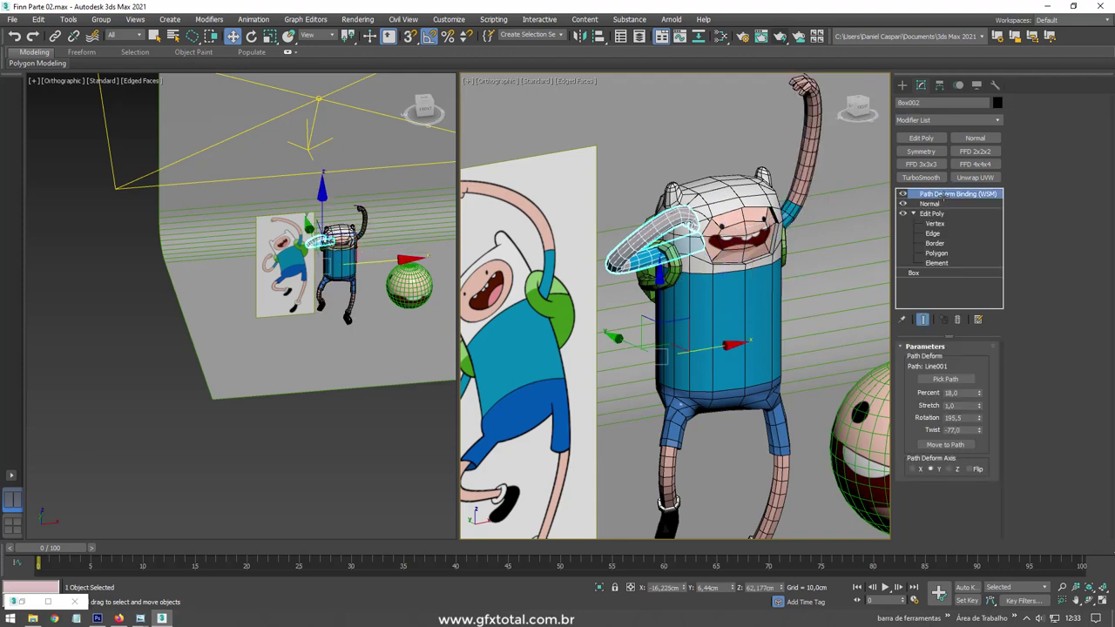
- Collapse the left and raised right arms' Path Deform Binding stacks to Editable Poly
right_click(943, 199)
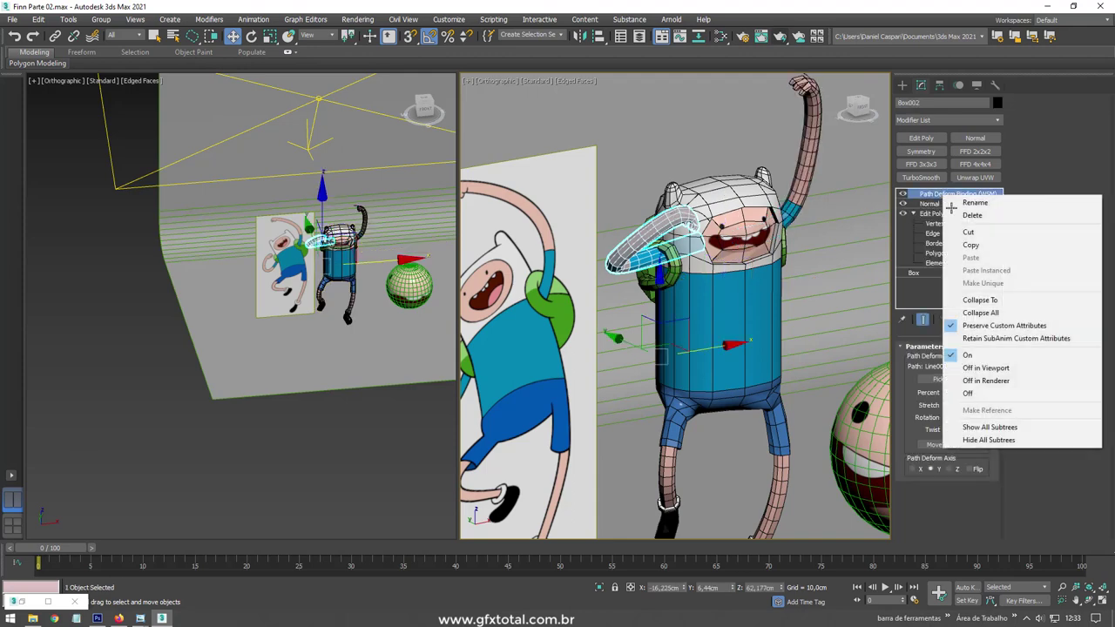
click(980, 299)
click(612, 353)
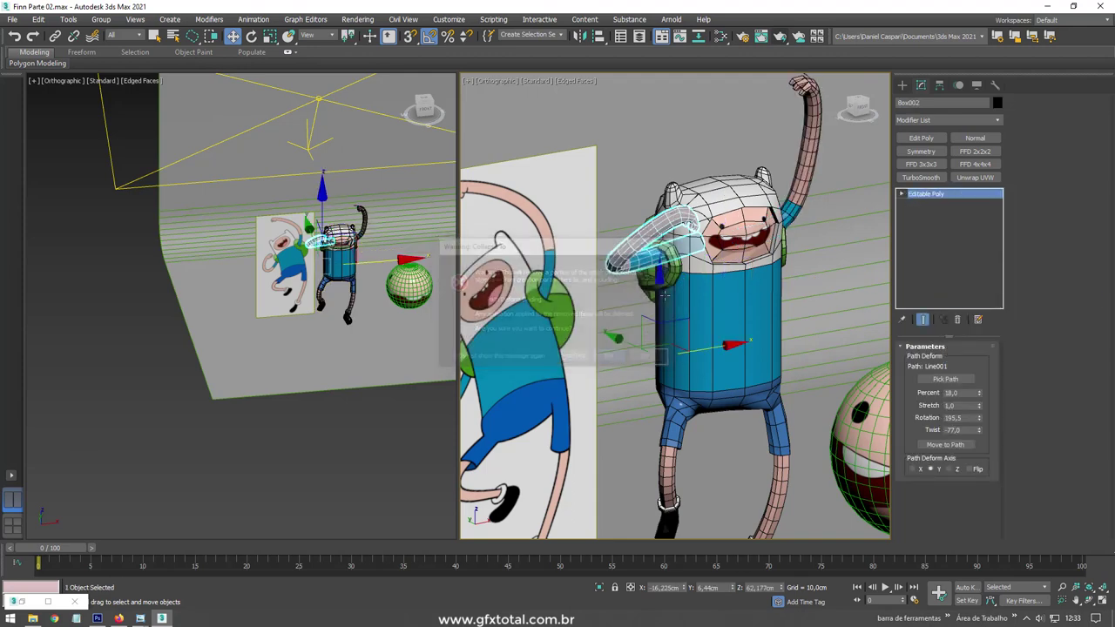
click(775, 175)
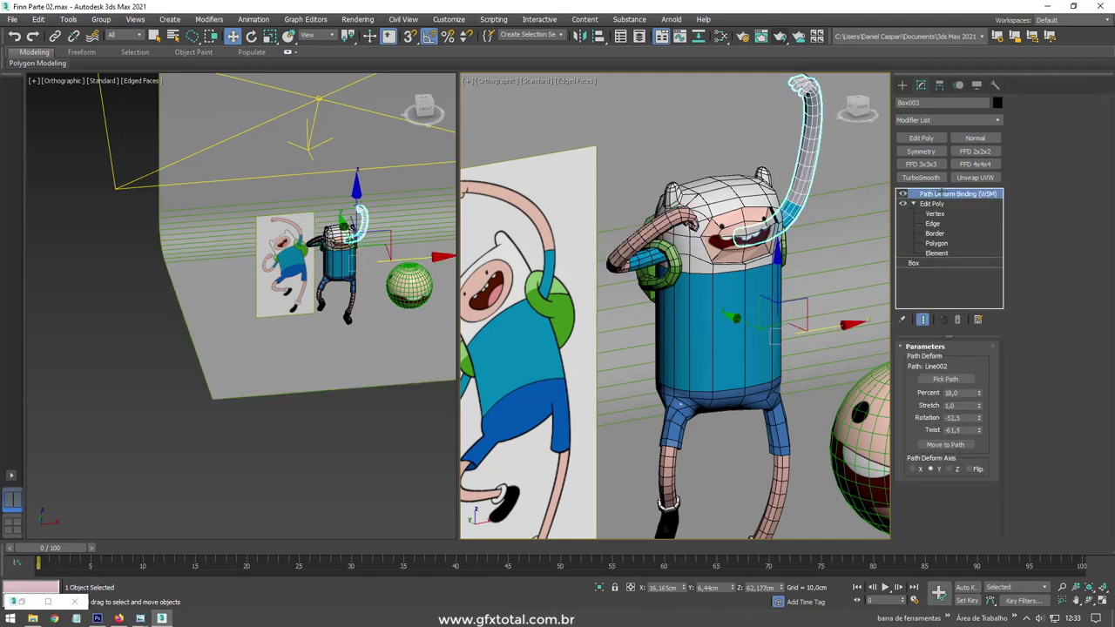
right_click(941, 193)
click(980, 294)
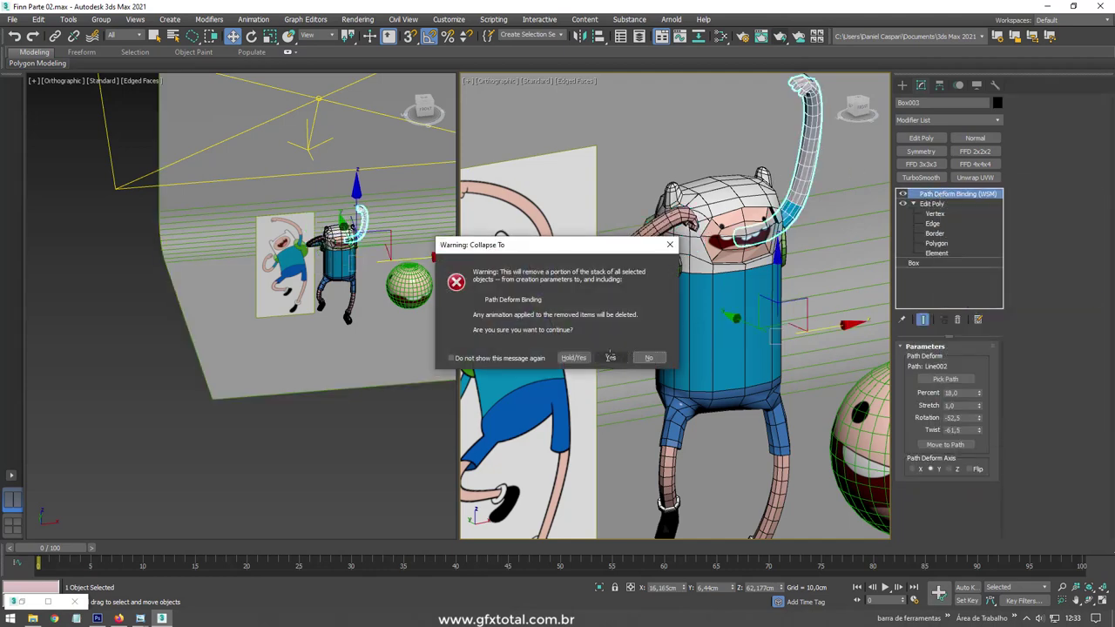
click(610, 357)
- Select Finn's body, then one of the collapsed arms
click(723, 288)
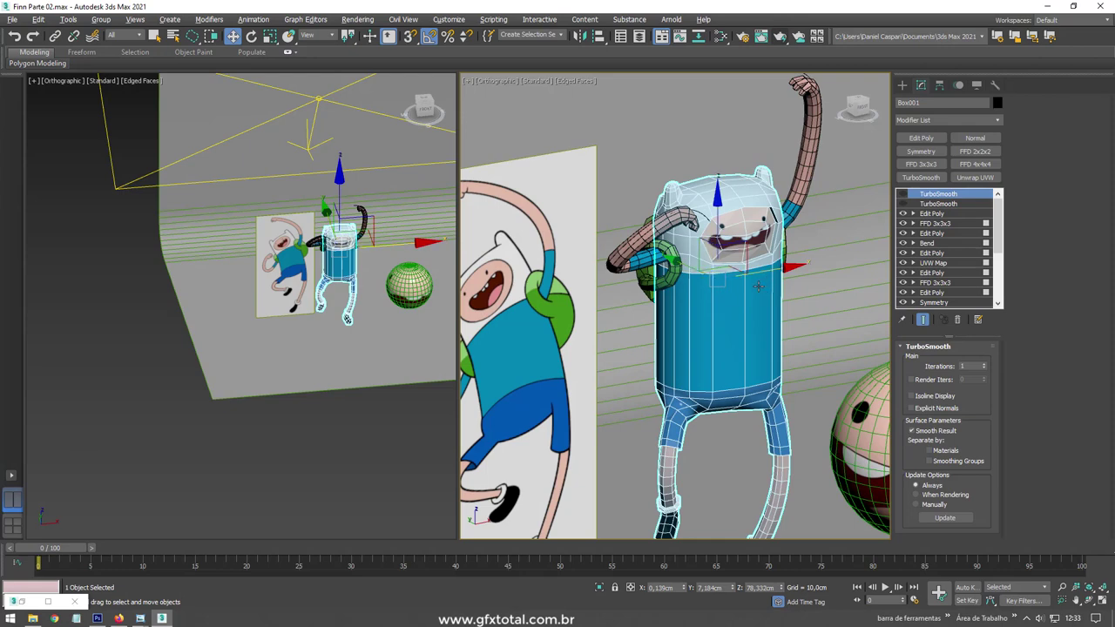
alt+middle_drag(758, 288, 684, 250)
click(682, 249)
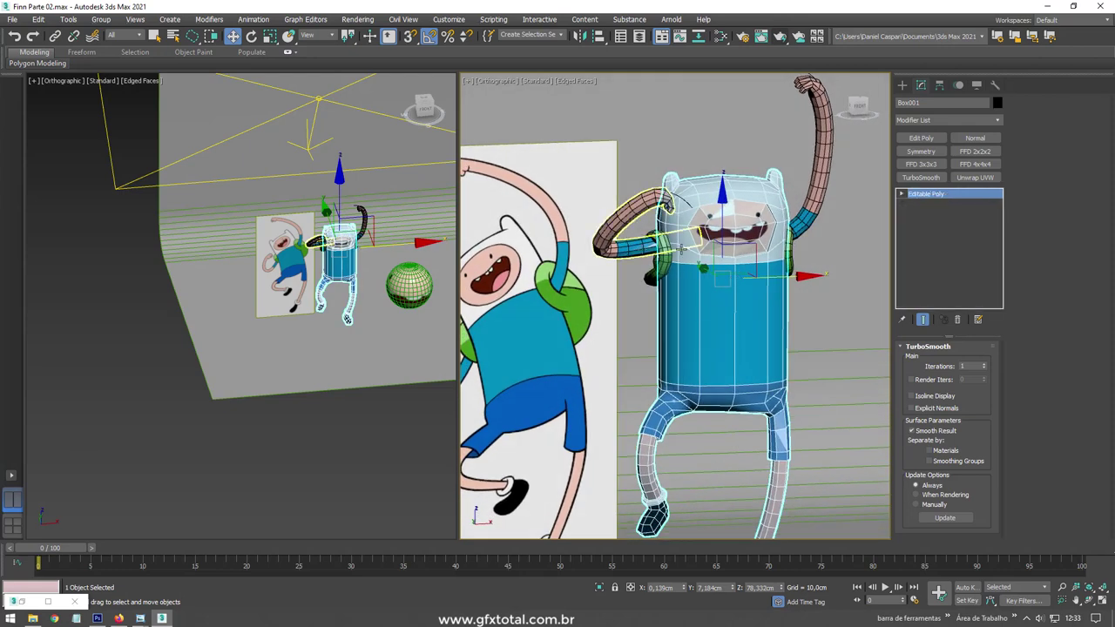
scroll(682, 249, up, 3)
- Move the left arm down against the body and the raised right arm right and down into place
drag(667, 363, 667, 378)
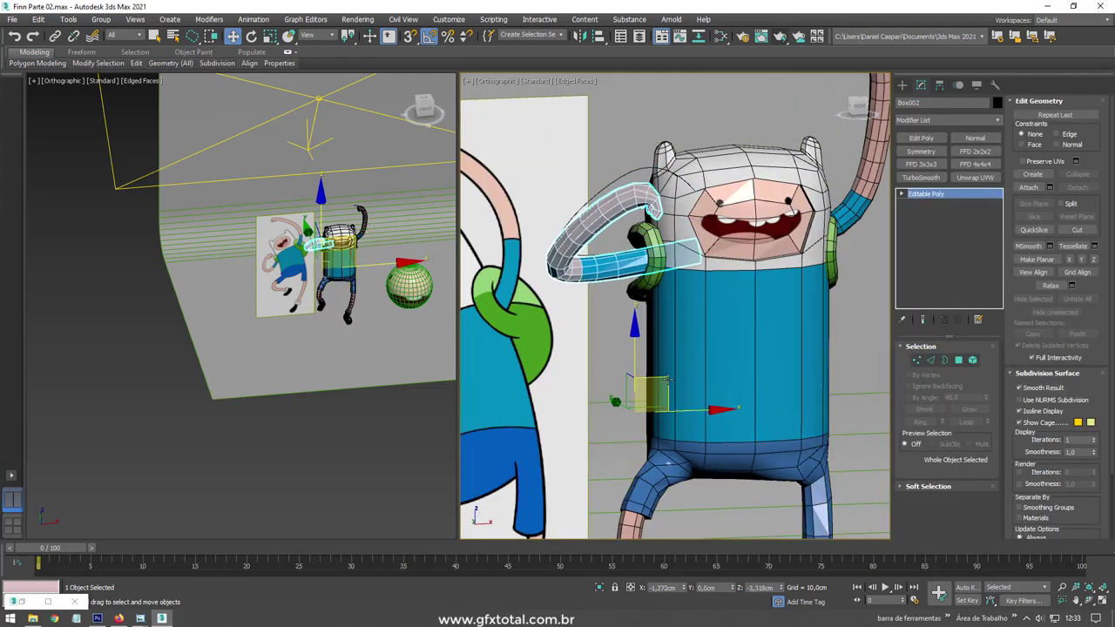
alt+middle_drag(667, 378, 740, 222)
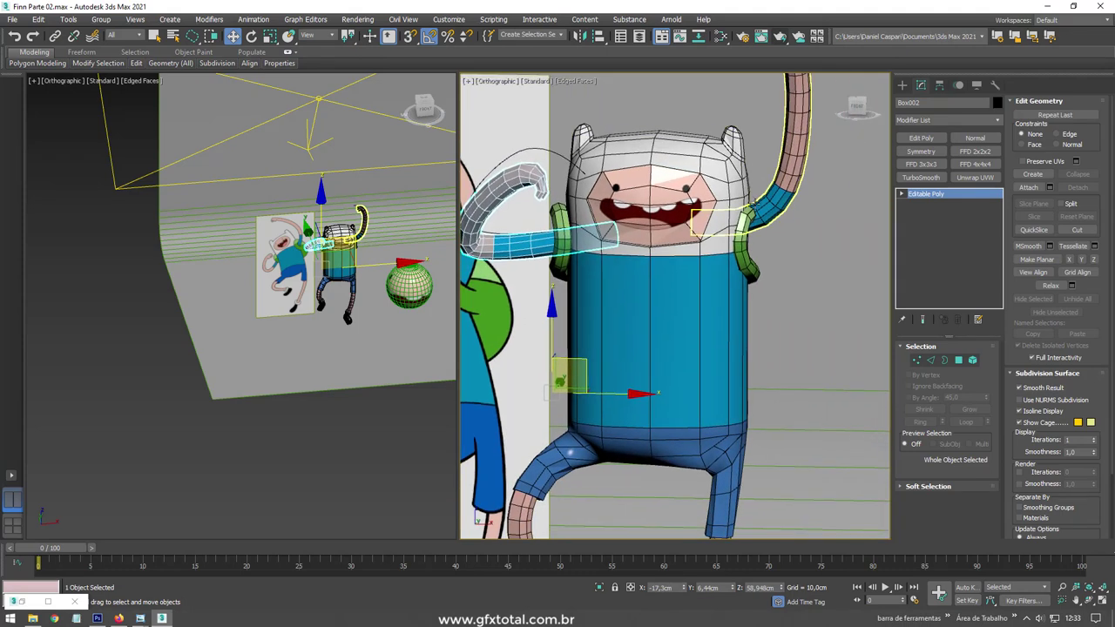
click(786, 214)
drag(791, 353, 798, 379)
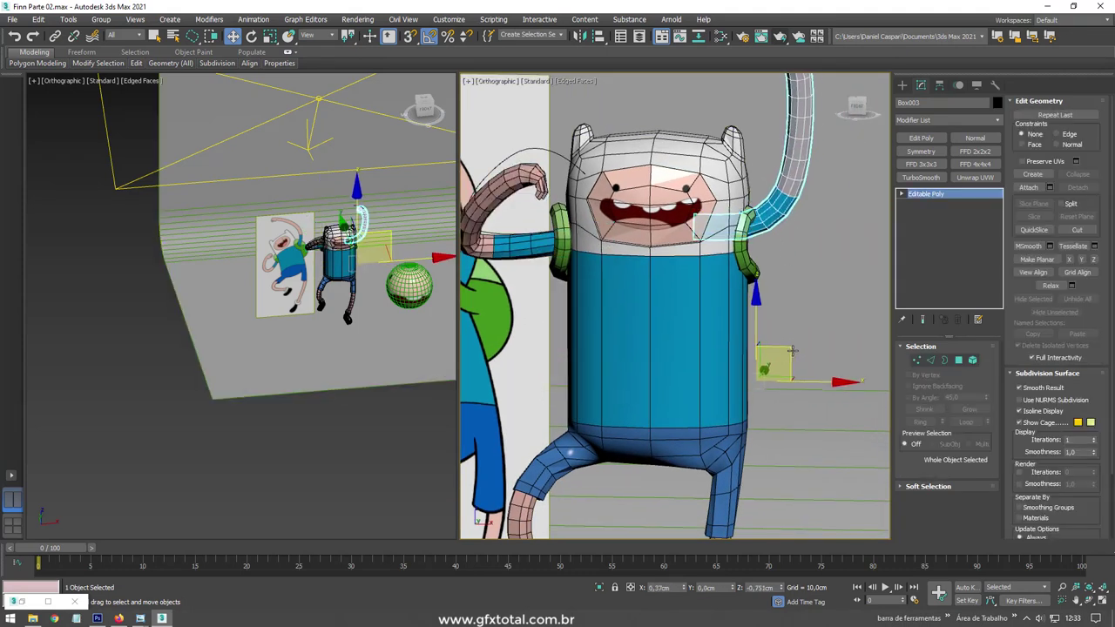
mouse_move(776, 349)
alt+middle_down()
mouse_move(788, 328)
mouse_move(812, 336)
mouse_move(796, 317)
mouse_move(803, 275)
alt+middle_up()
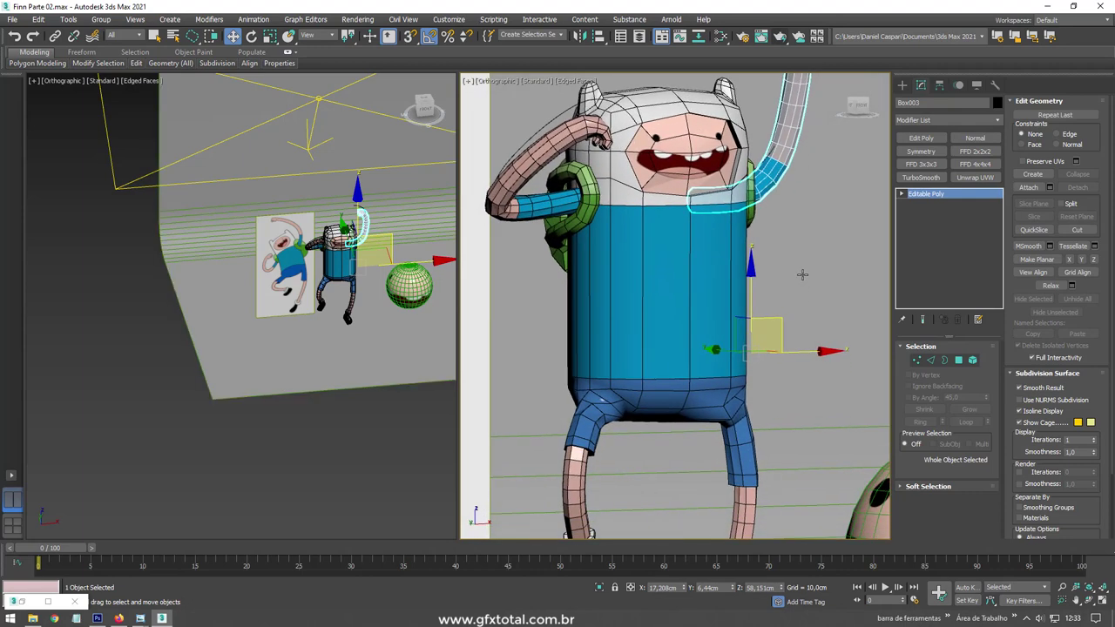
scroll(606, 207, up, 2)
scroll(606, 207, up, 2)
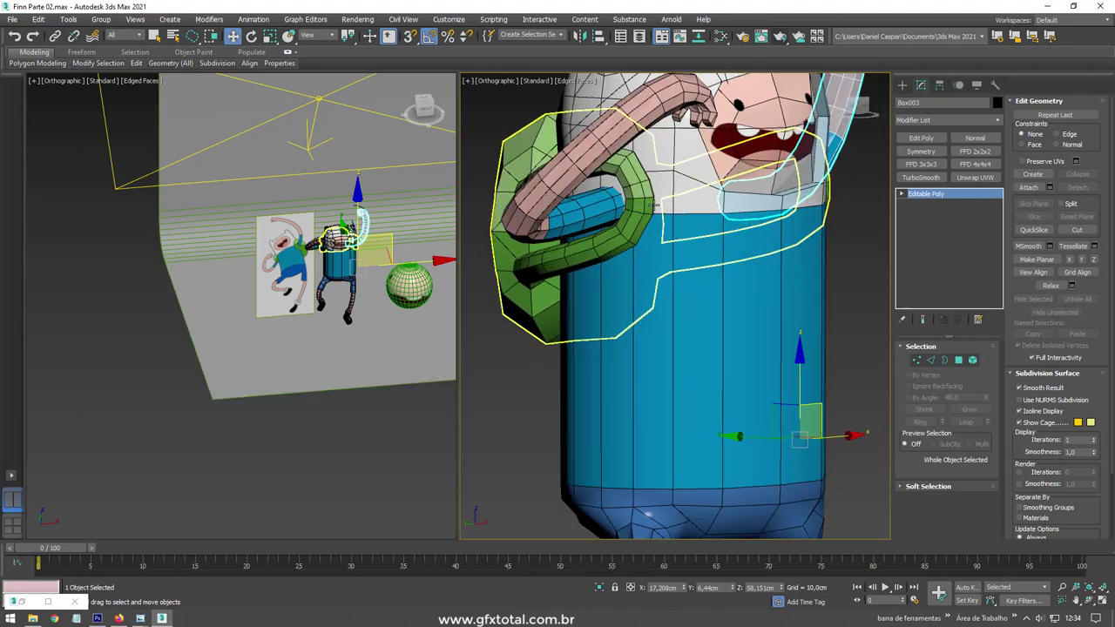
- Attach both collapsed arms to Finn's body to make one mesh, then face him from the front
click(606, 207)
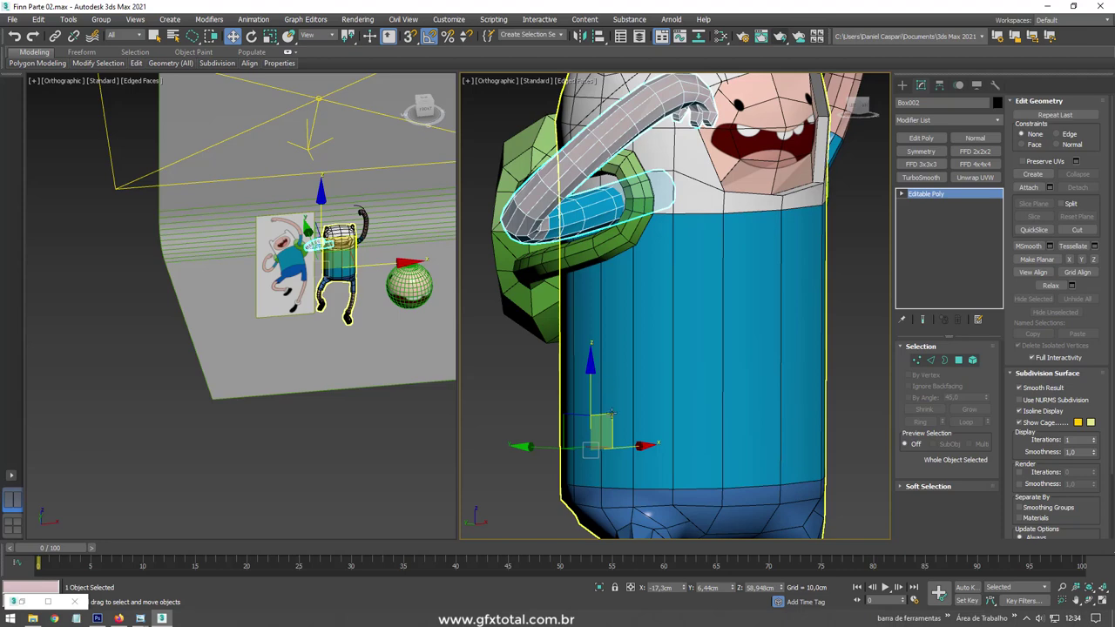
scroll(679, 295, down, 2)
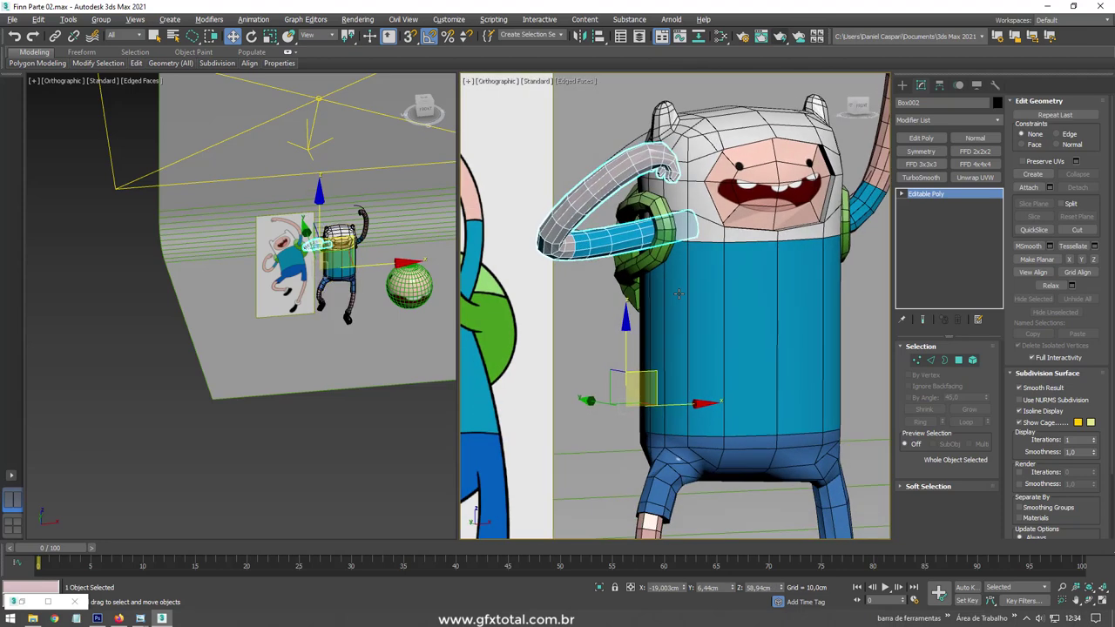
ctrl+click(678, 295)
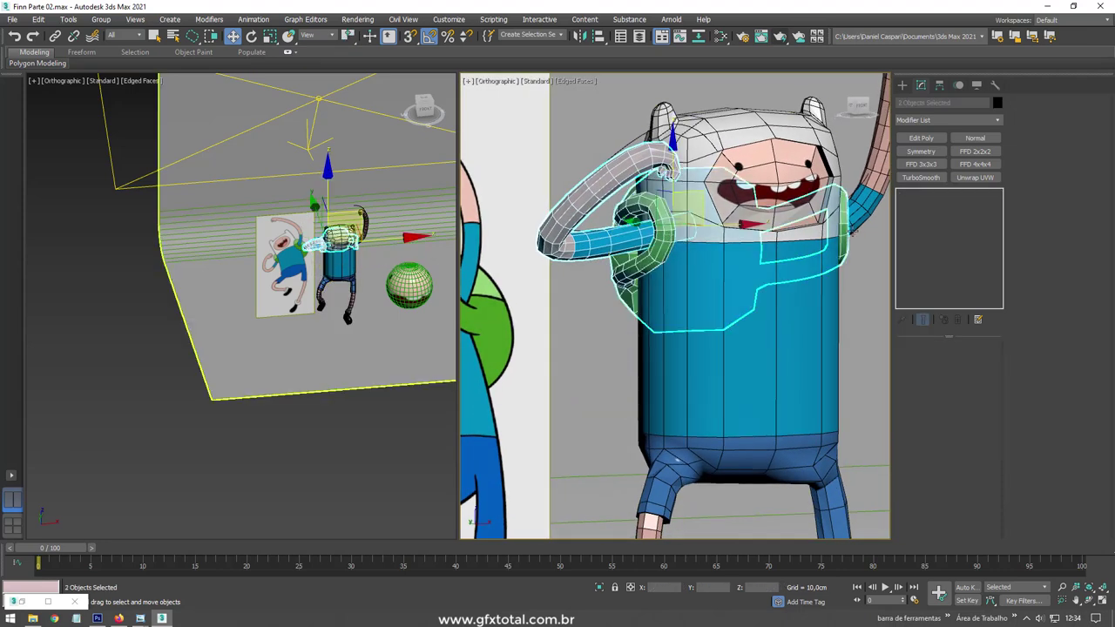
ctrl+click(730, 149)
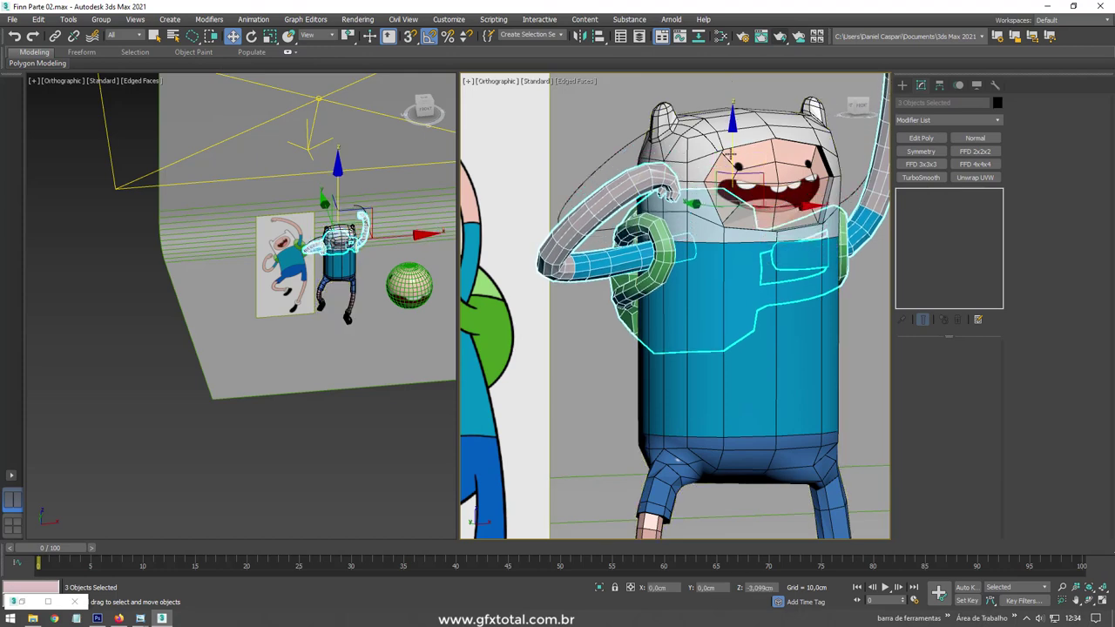
mouse_move(730, 154)
alt+middle_down()
mouse_move(672, 223)
mouse_move(662, 261)
mouse_move(697, 261)
alt+middle_up()
click(659, 287)
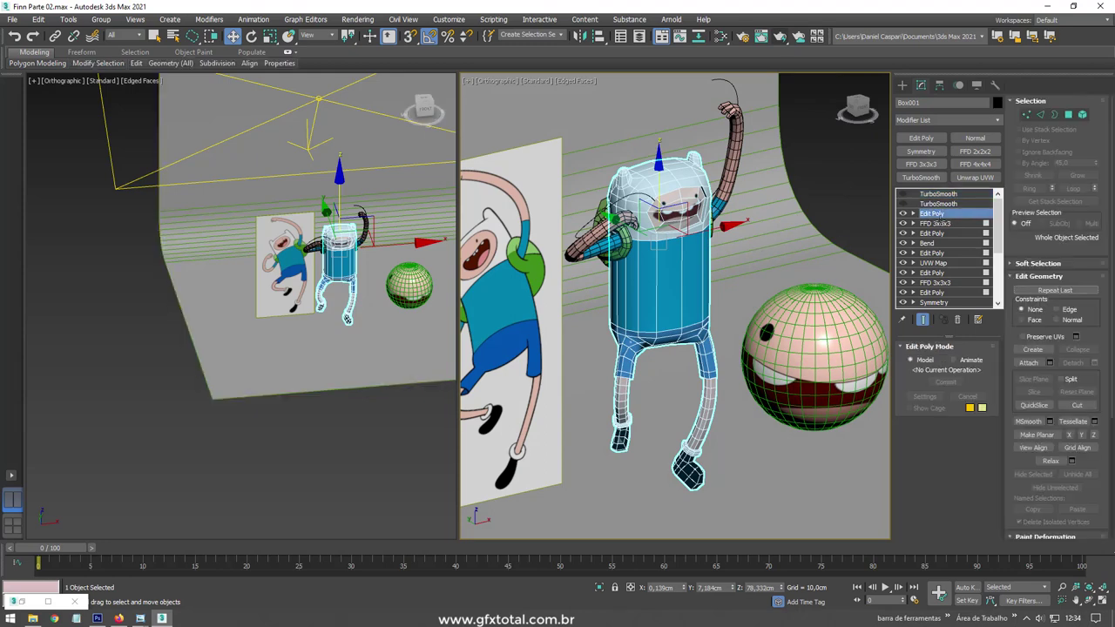
click(1028, 362)
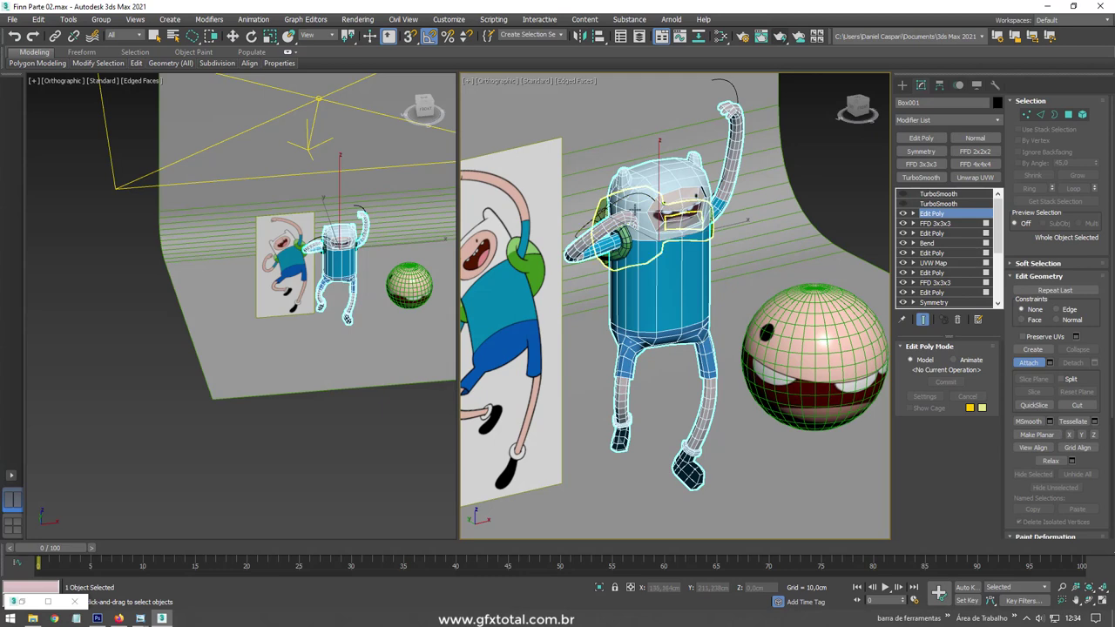
alt+middle_drag(675, 288, 675, 261)
click(603, 225)
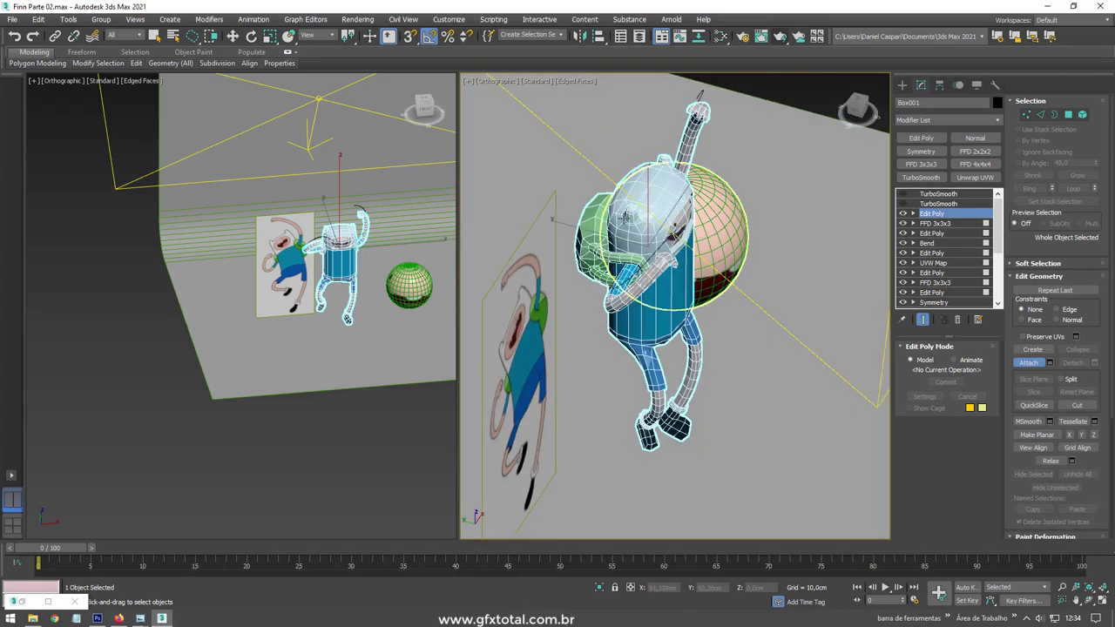
key(w)
alt+middle_drag(602, 225, 649, 242)
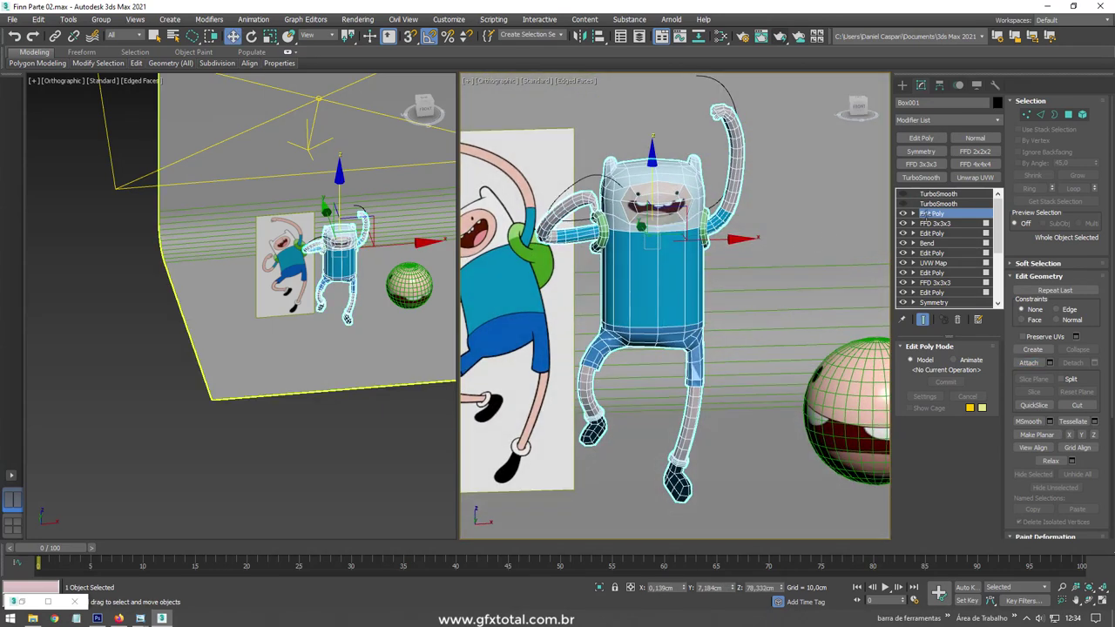
click(950, 120)
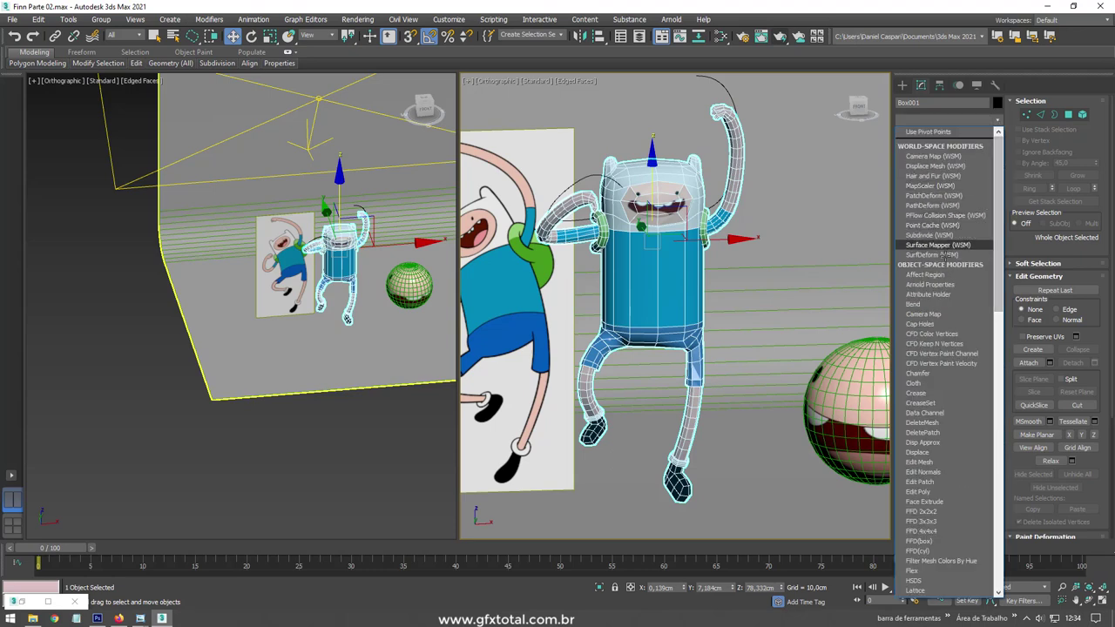
- Bend Finn's mesh at Angle -54, Direction 60, limited from -20.61 to 65.626 cm, then disable it
click(941, 291)
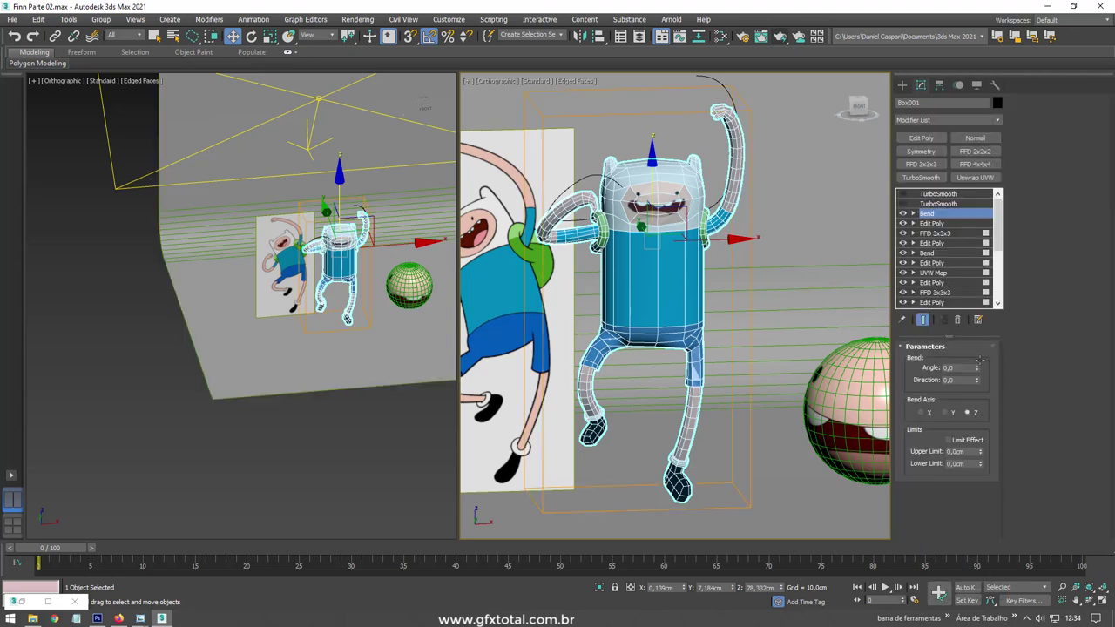
drag(977, 367, 989, 427)
mouse_move(976, 380)
mouse_down()
mouse_move(977, 349)
mouse_move(981, 423)
mouse_up()
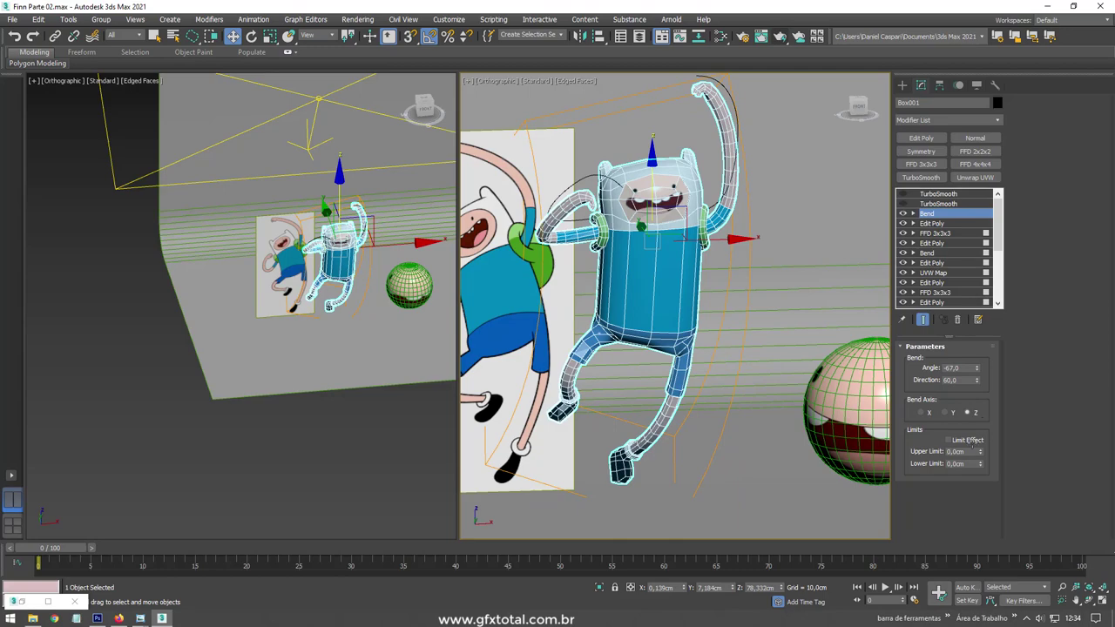
mouse_move(749, 305)
alt+middle_down()
mouse_move(788, 307)
mouse_move(774, 304)
alt+middle_up()
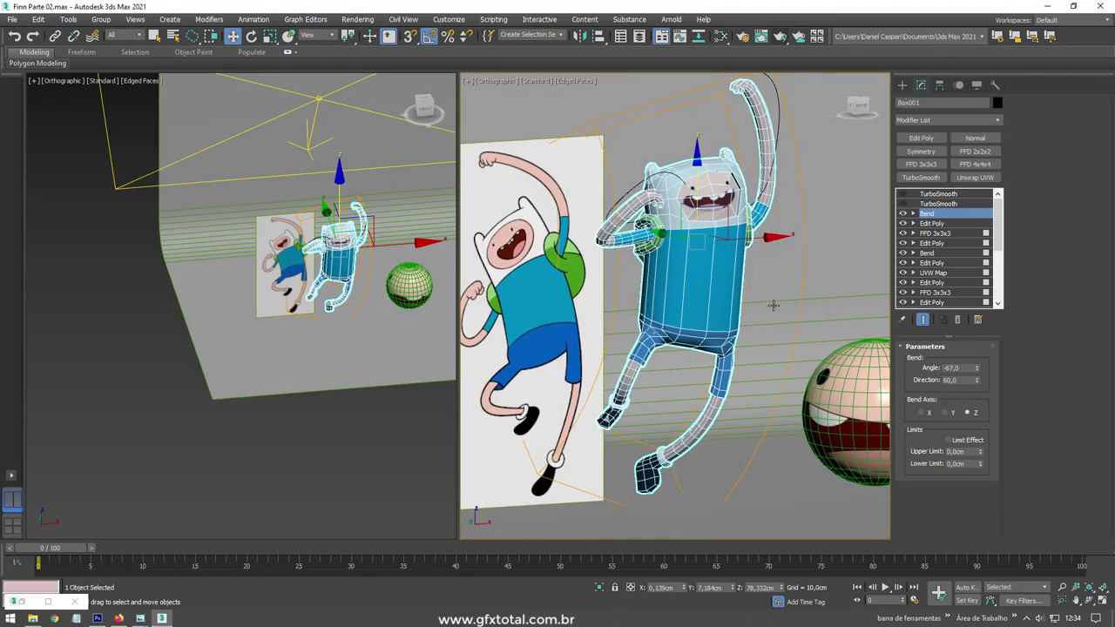
click(967, 442)
drag(980, 451, 962, 52)
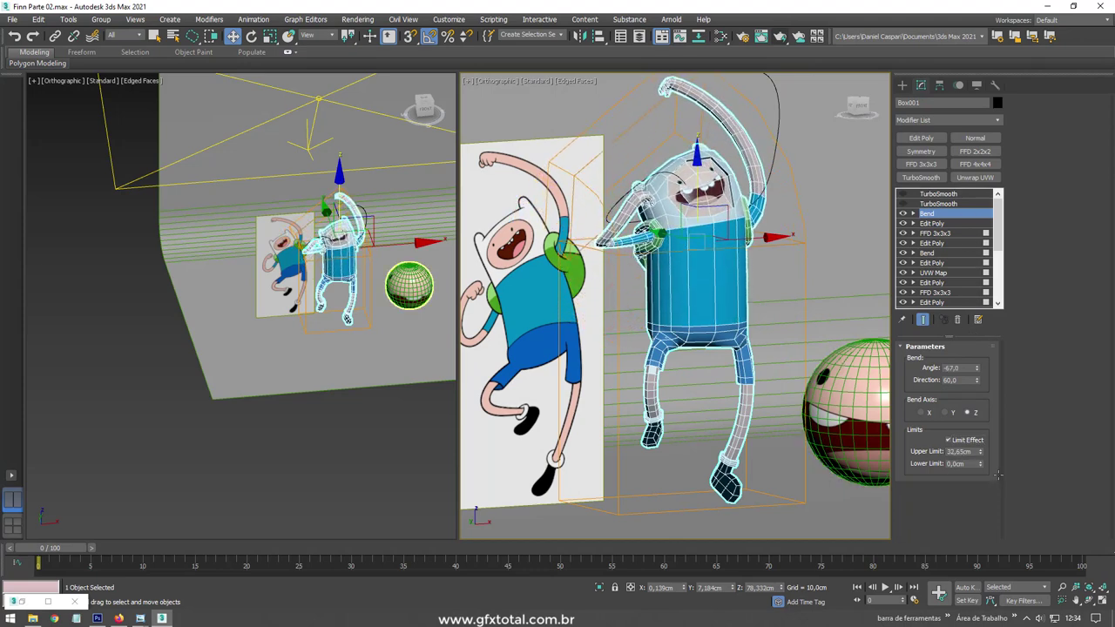
mouse_move(980, 464)
mouse_down()
mouse_move(1030, 448)
mouse_move(973, 440)
mouse_move(981, 436)
mouse_up()
mouse_move(976, 367)
mouse_down()
mouse_move(982, 400)
mouse_move(952, 342)
mouse_up()
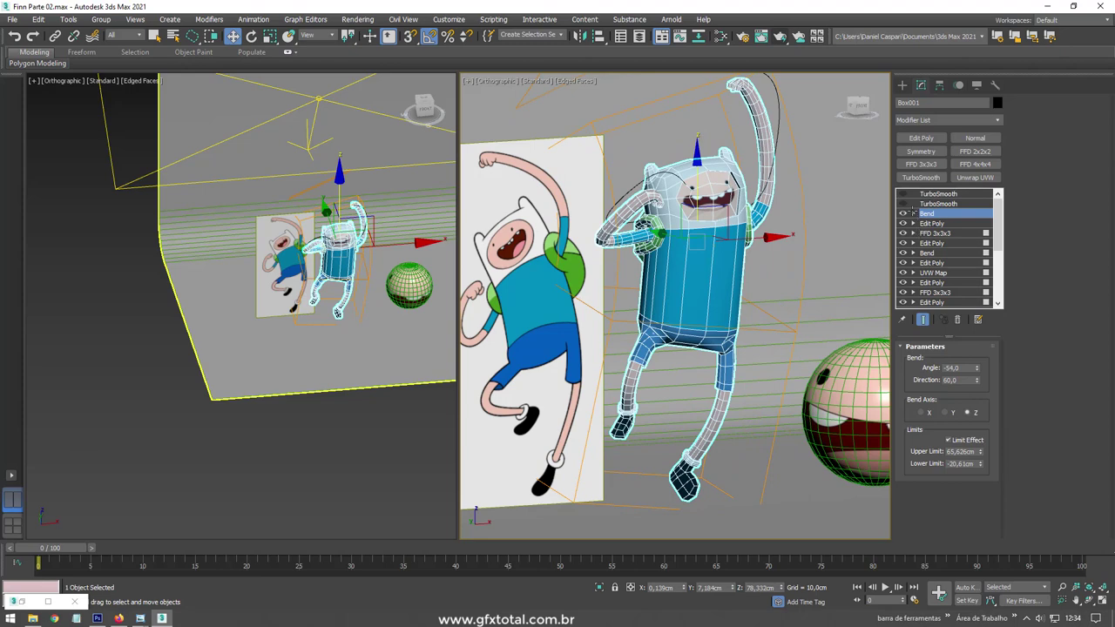
click(904, 213)
- Select the torso's vertical edges in Edit Poly and connect them to add 4 edge loops
click(913, 223)
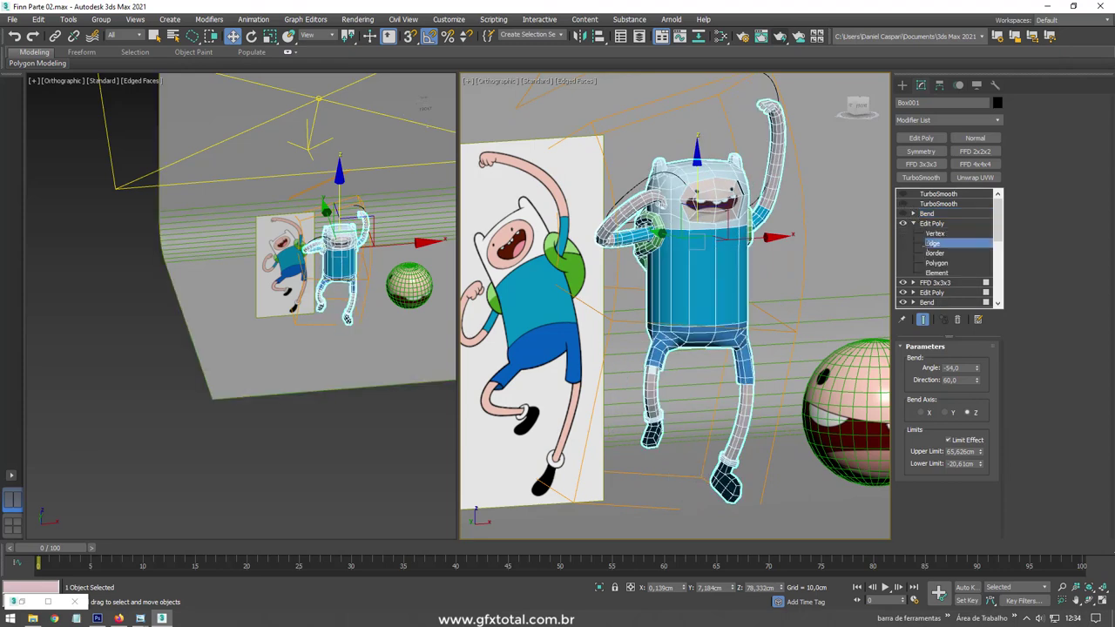
click(931, 243)
drag(622, 276, 624, 275)
alt+middle_drag(793, 284, 790, 283)
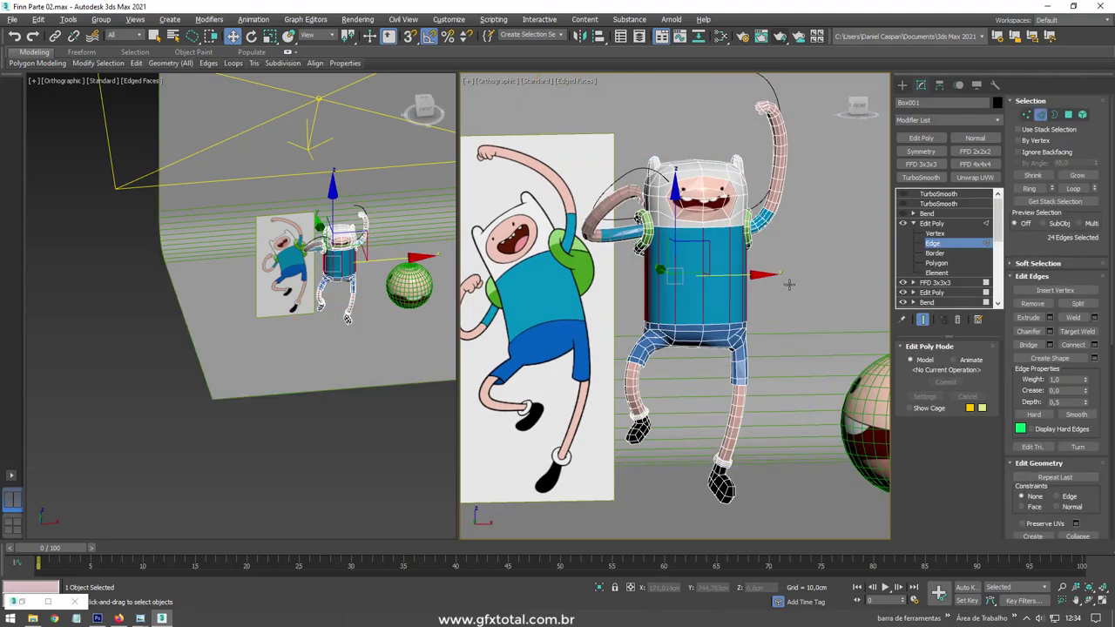
click(1095, 345)
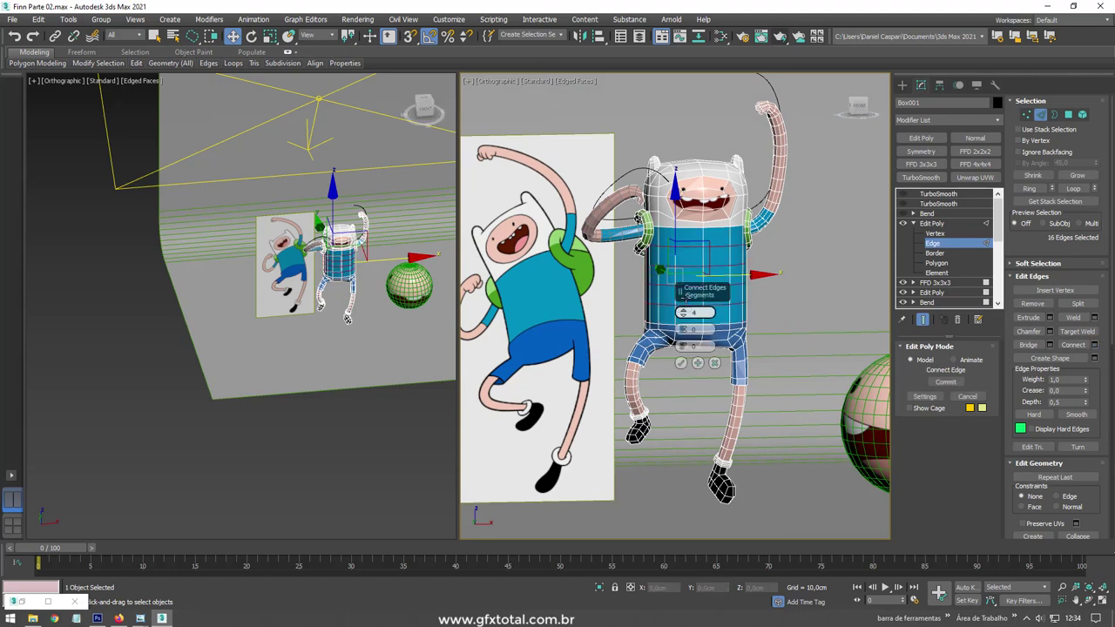
click(681, 362)
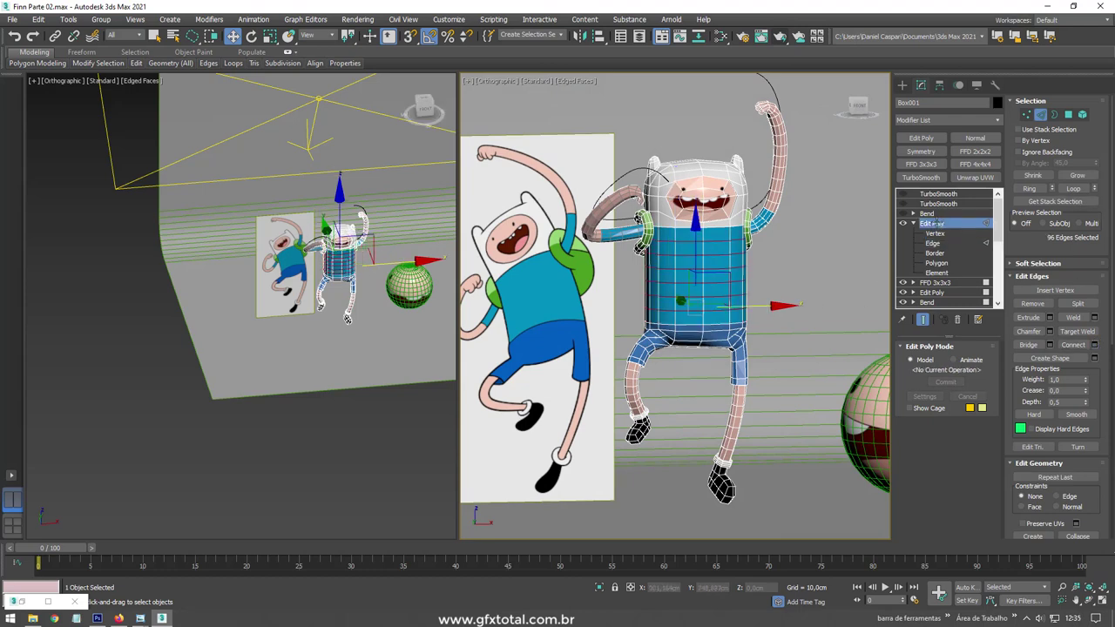
- Re-enable the Bend and increase its Angle to -85.5
click(927, 213)
click(902, 213)
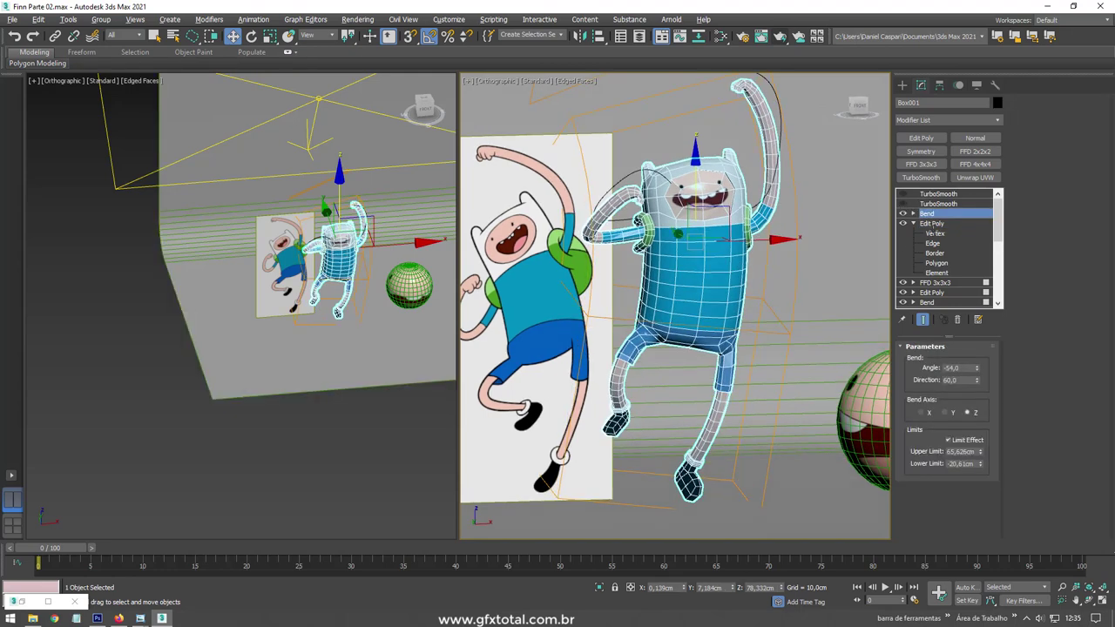
drag(976, 367, 980, 399)
scroll(772, 335, down, 1)
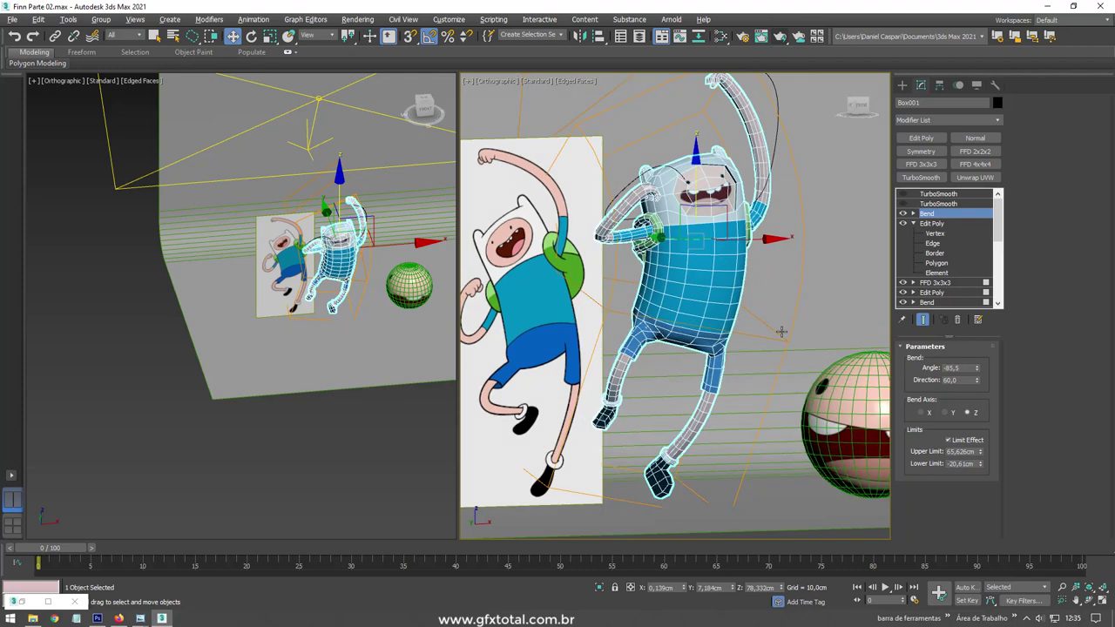
scroll(775, 331, down, 2)
- Move the reference image plane and the sphere far to the left of Finn
click(608, 331)
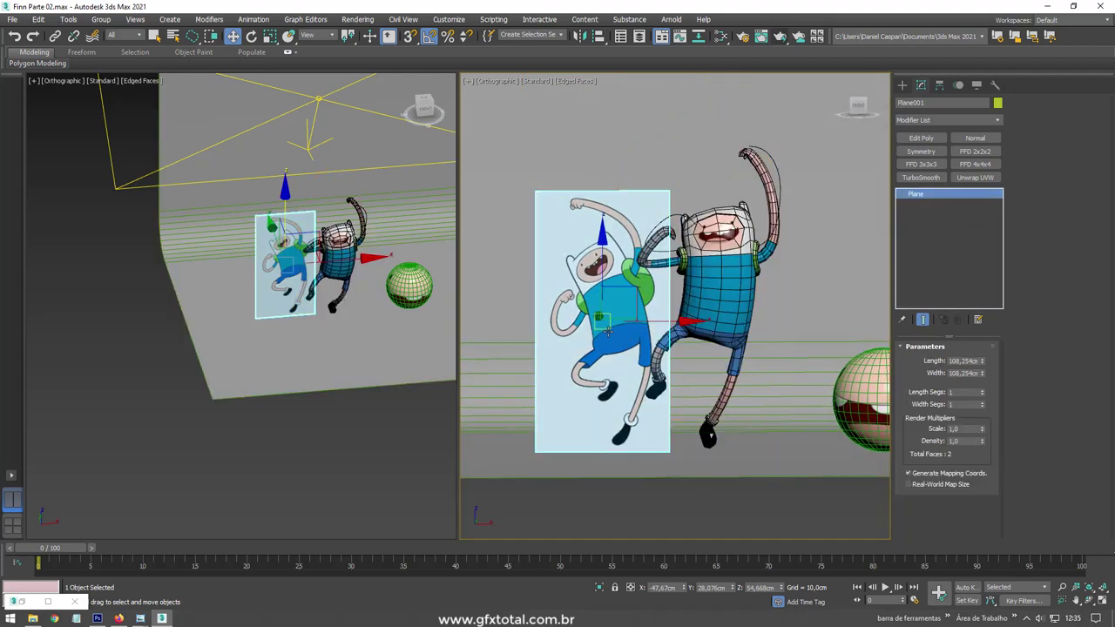
drag(637, 290, 593, 304)
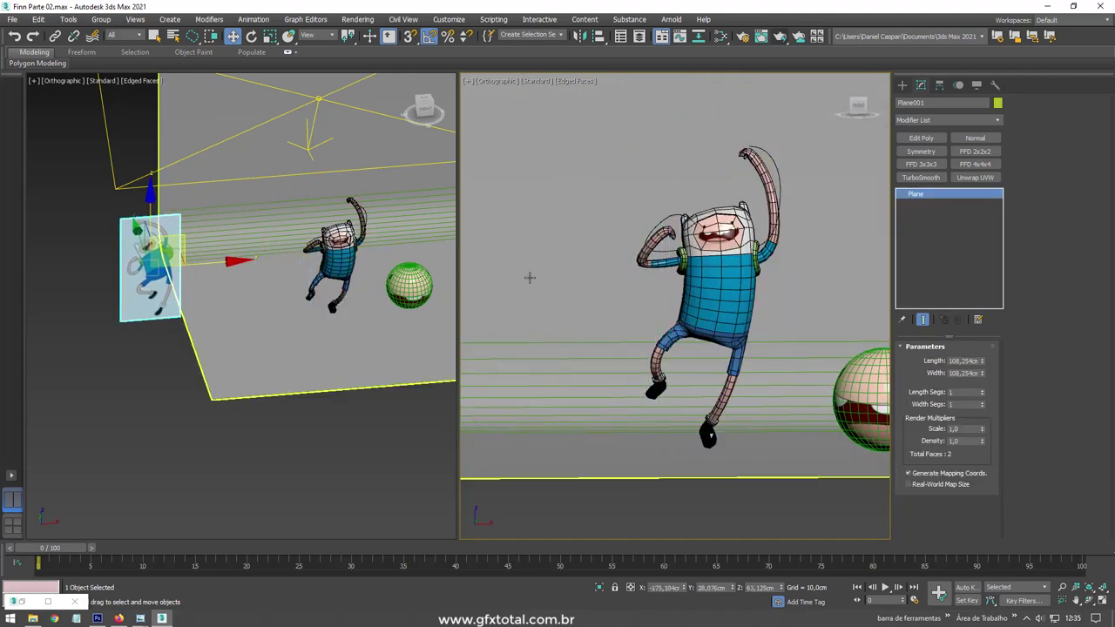
scroll(593, 304, down, 2)
click(849, 340)
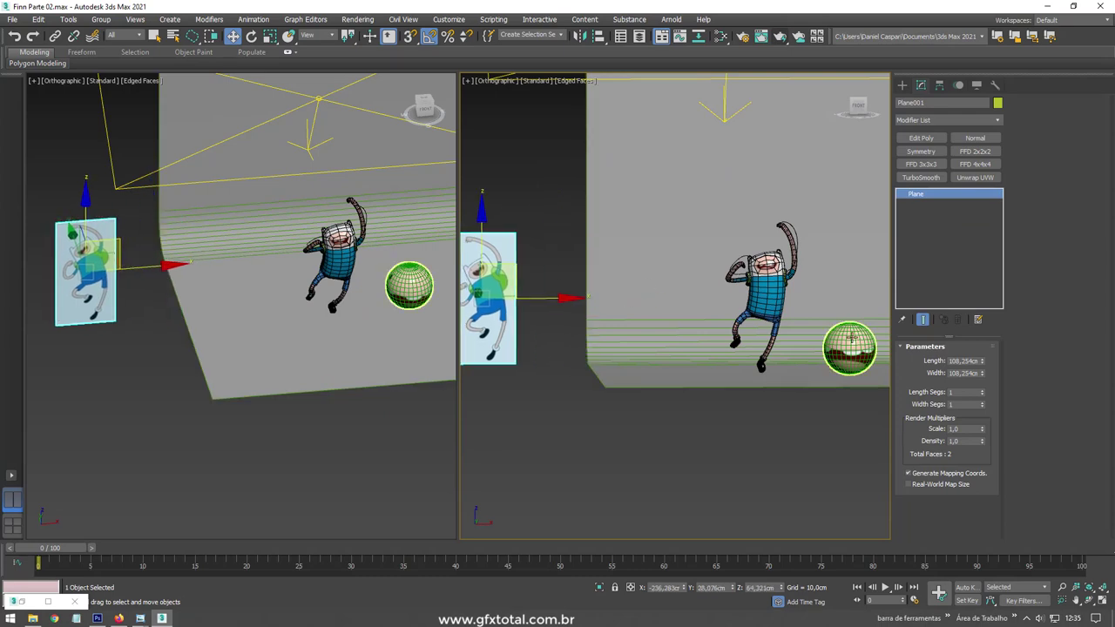
drag(874, 340, 447, 346)
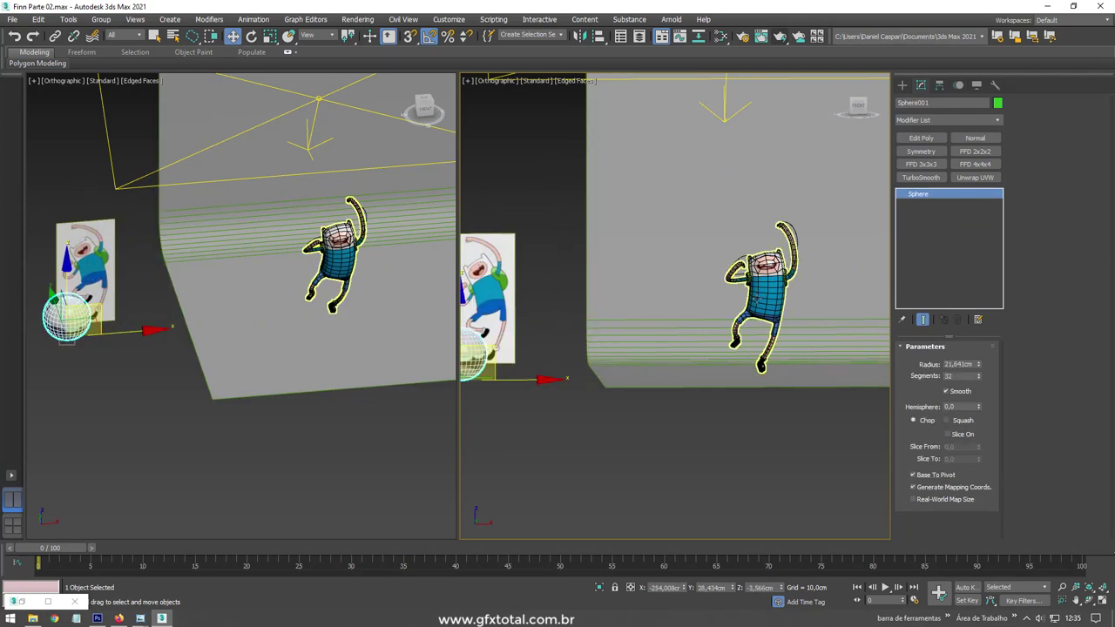
scroll(796, 292, up, 2)
scroll(796, 292, up, 3)
scroll(796, 291, up, 3)
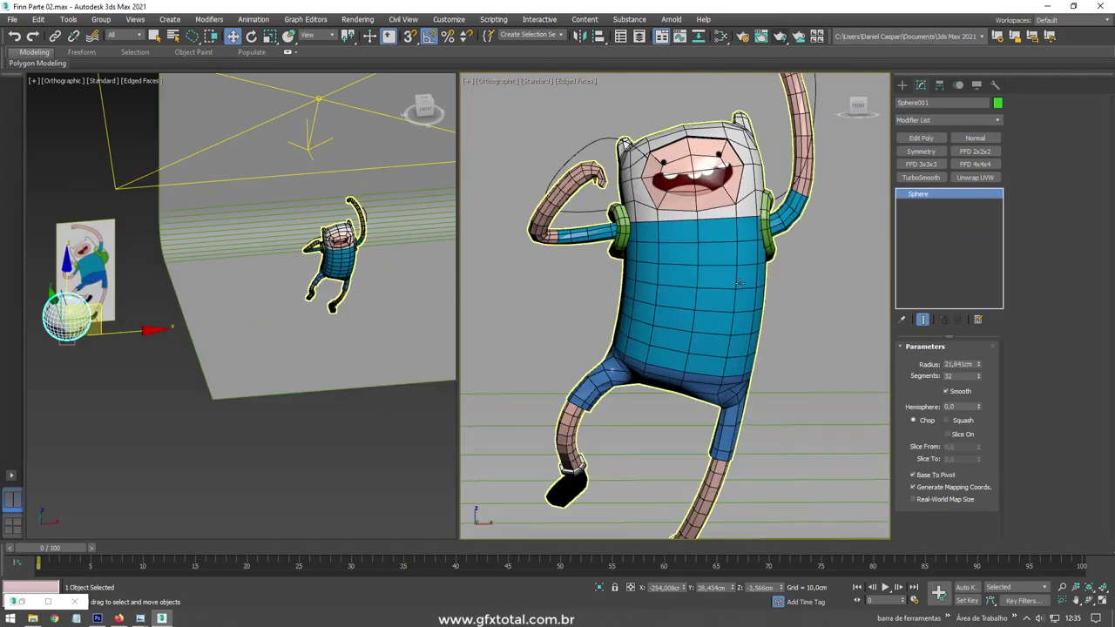
- Move both outline curves left onto the poster, then select and frame Finn's mesh
click(613, 168)
scroll(673, 144, down, 3)
click(773, 105)
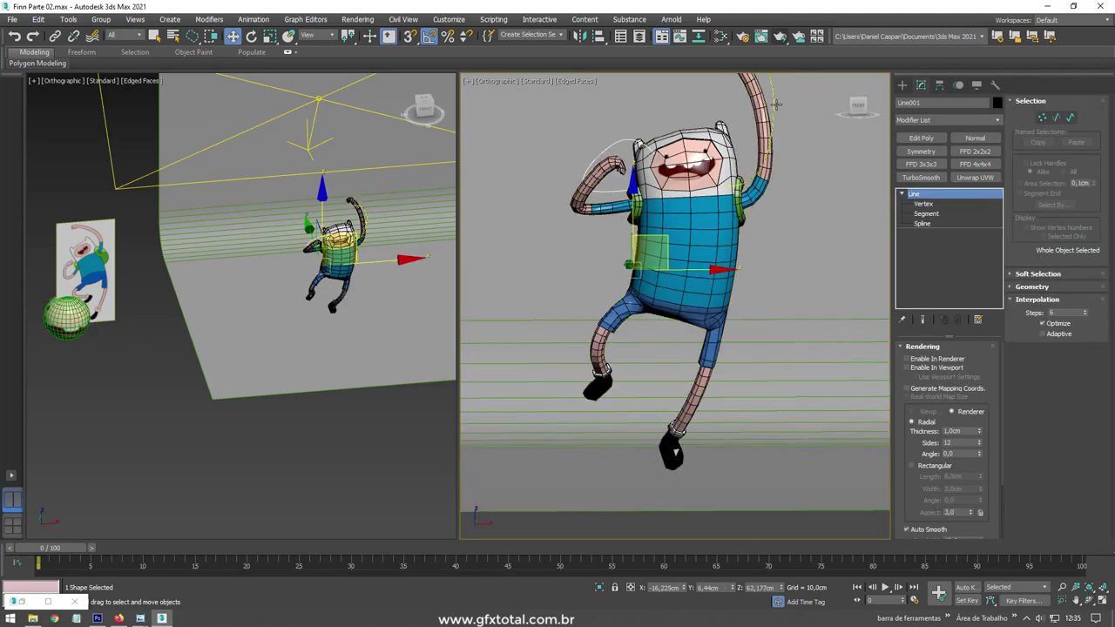
scroll(775, 105, down, 4)
ctrl+click(778, 107)
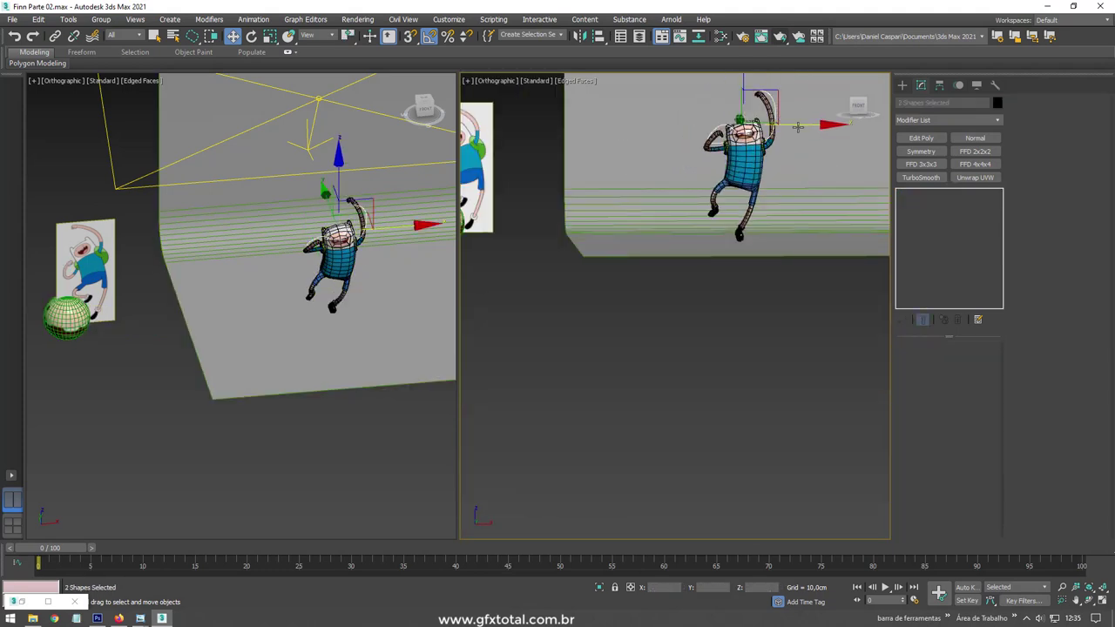
drag(775, 119, 520, 135)
key(z)
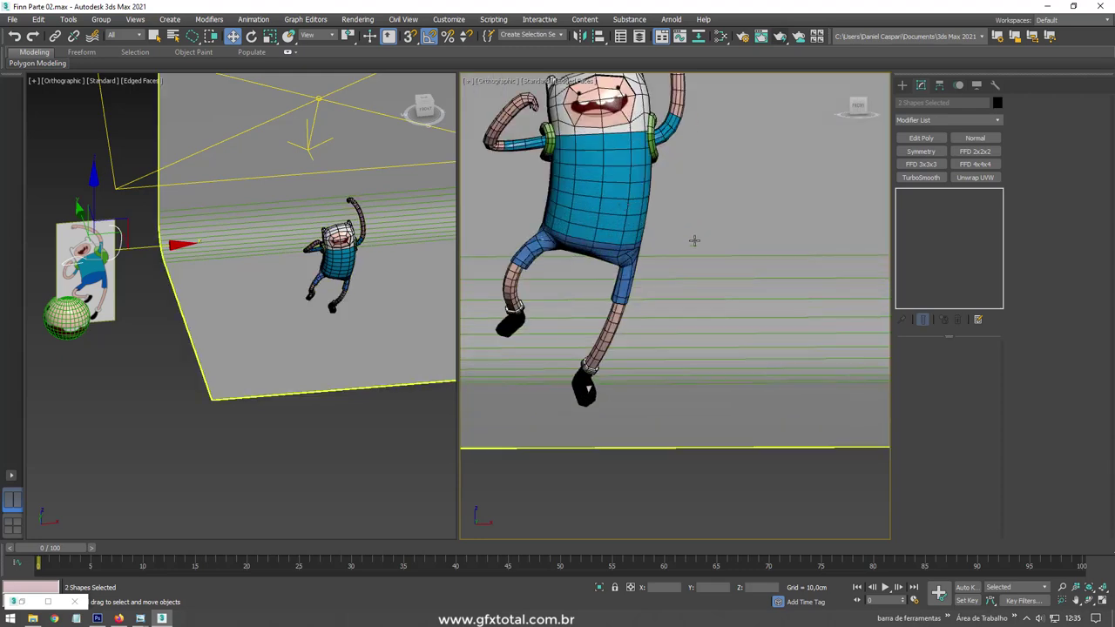
click(664, 321)
key(z)
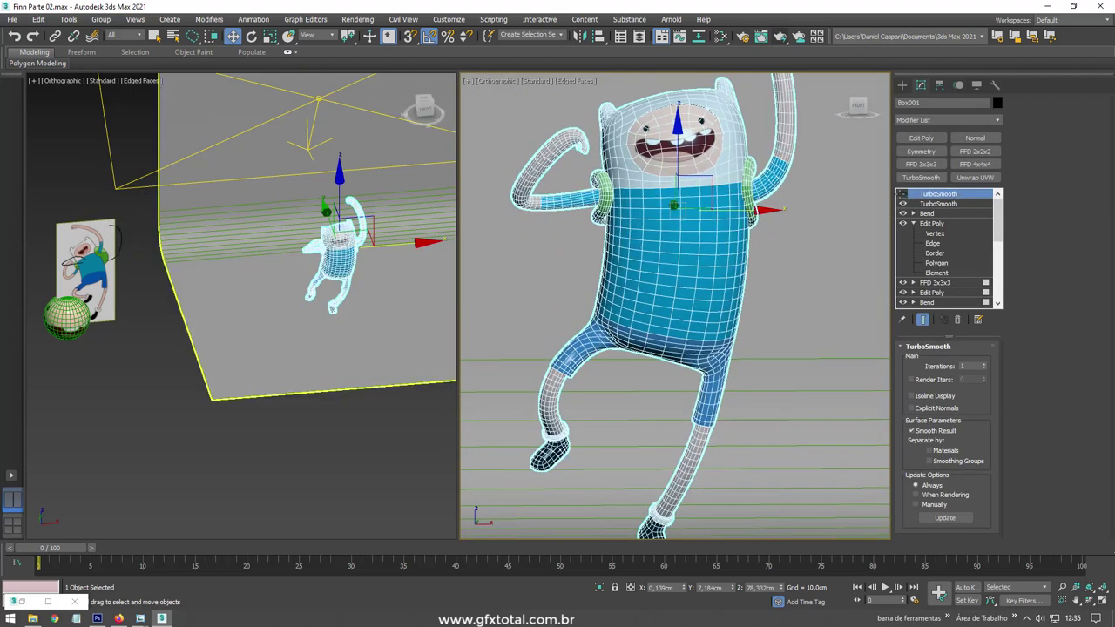
- Turn on Finn's top TurboSmooth and show the render frame in the front view
click(902, 193)
scroll(737, 287, down, 2)
middle_drag(736, 288, 732, 304)
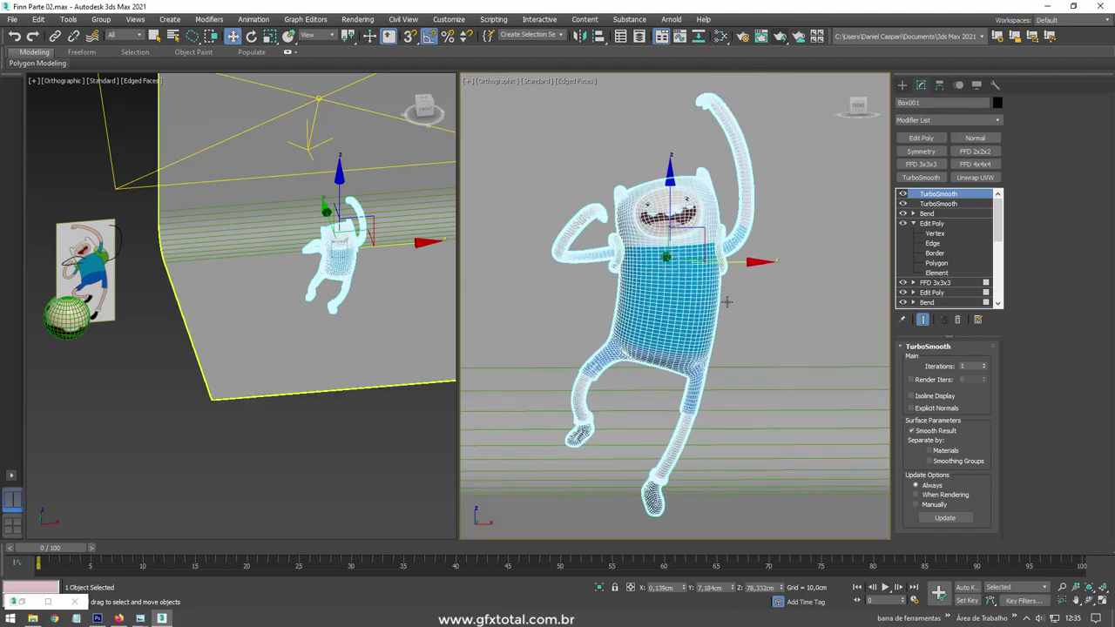
key(shift+f)
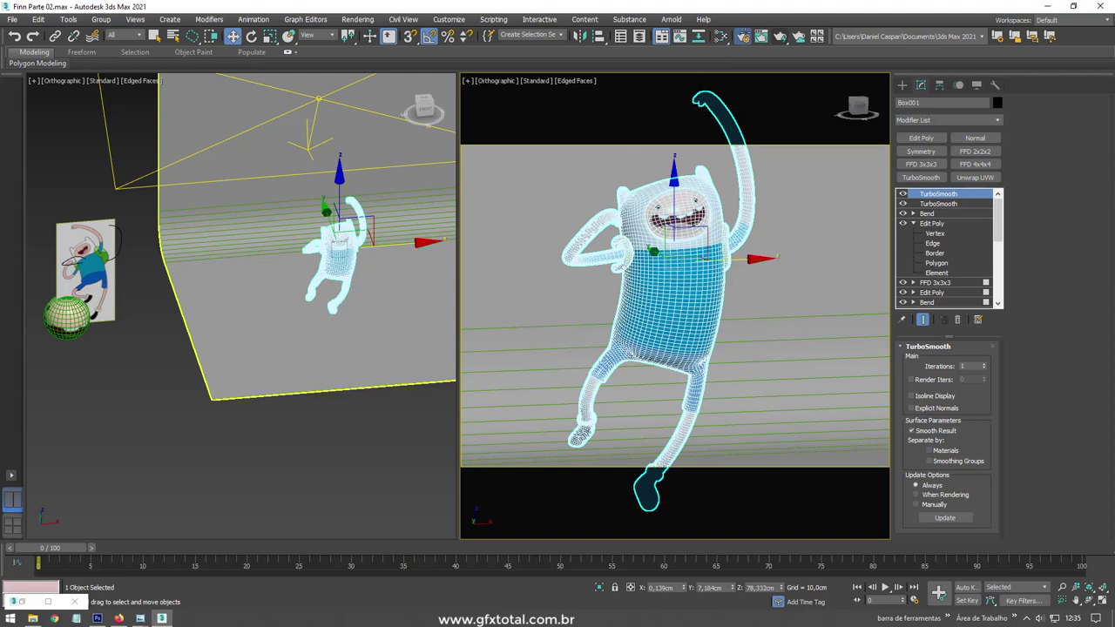
- Set the render output size to 470 × 575 and close Render Setup
key(F10)
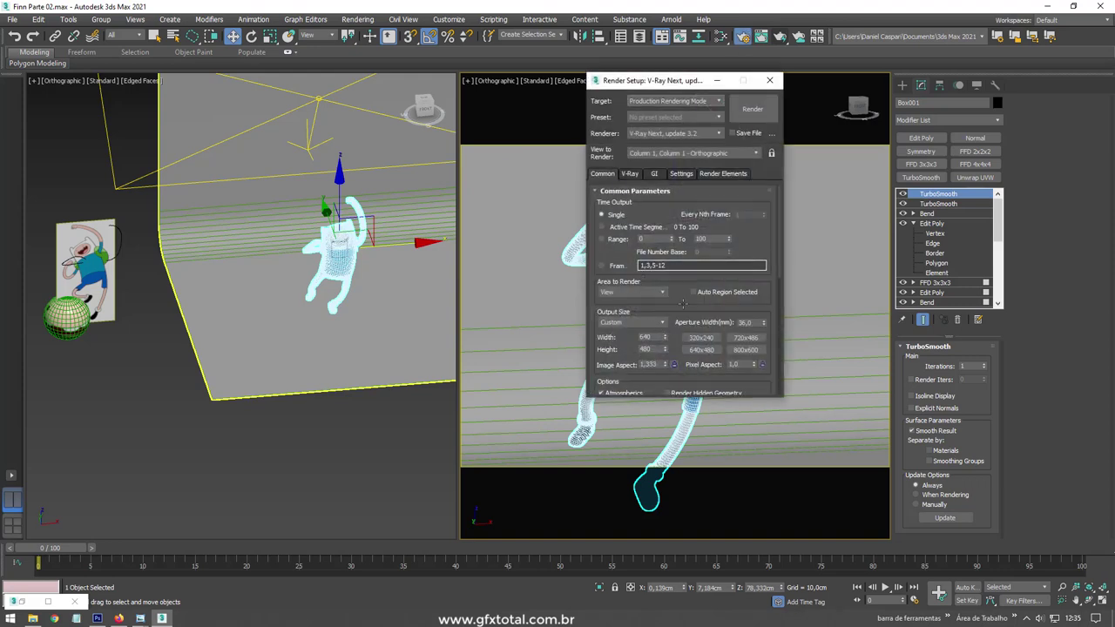
drag(687, 81, 854, 51)
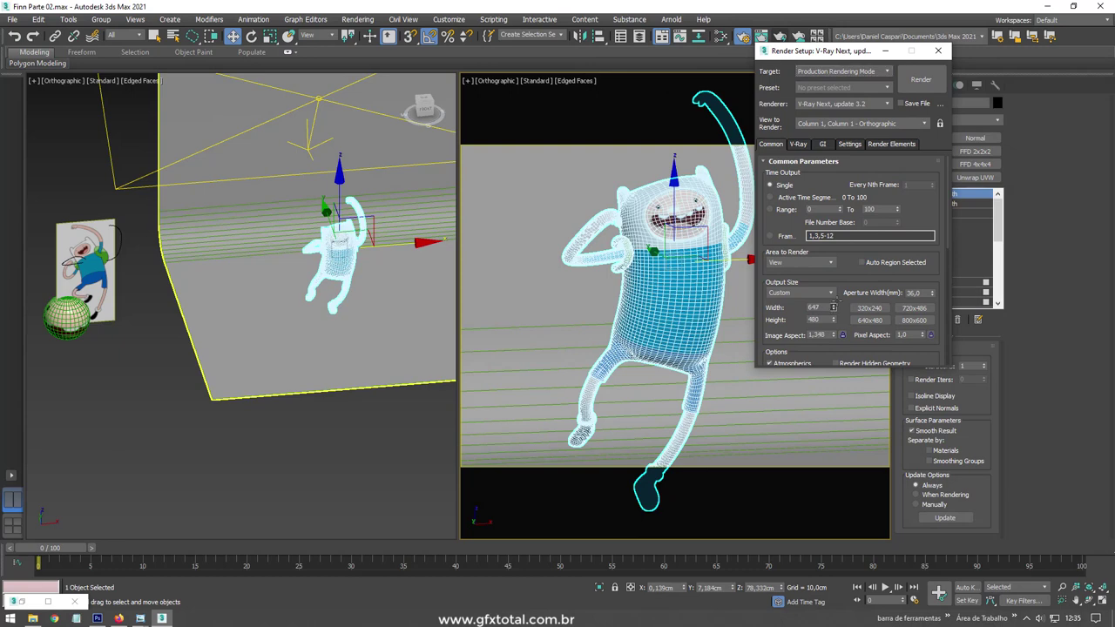
drag(833, 307, 651, 331)
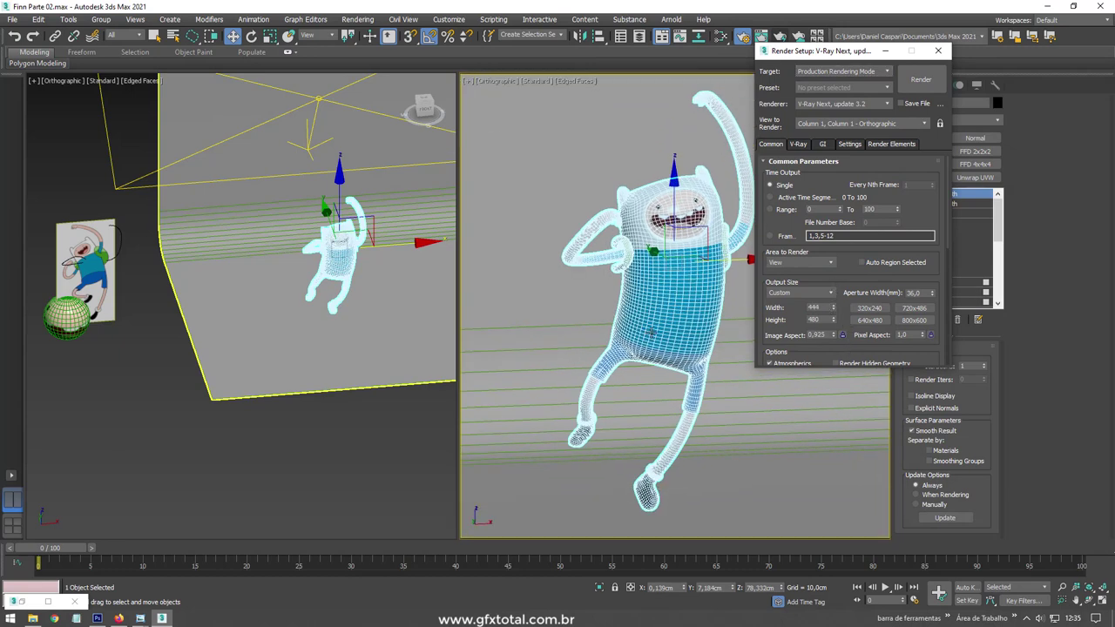
drag(833, 305, 833, 307)
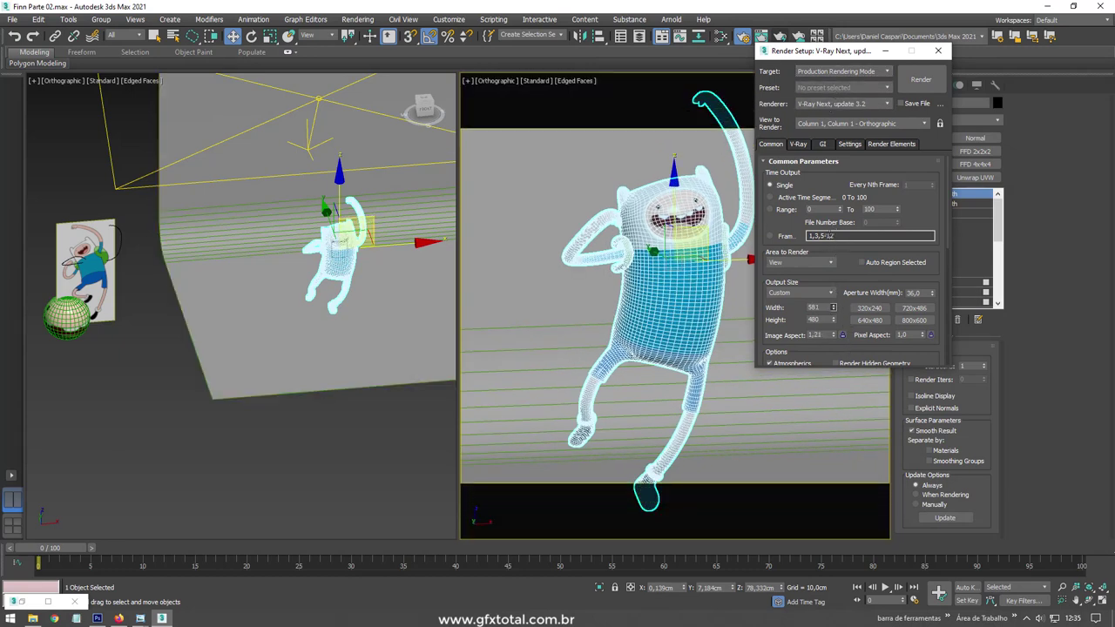
click(621, 292)
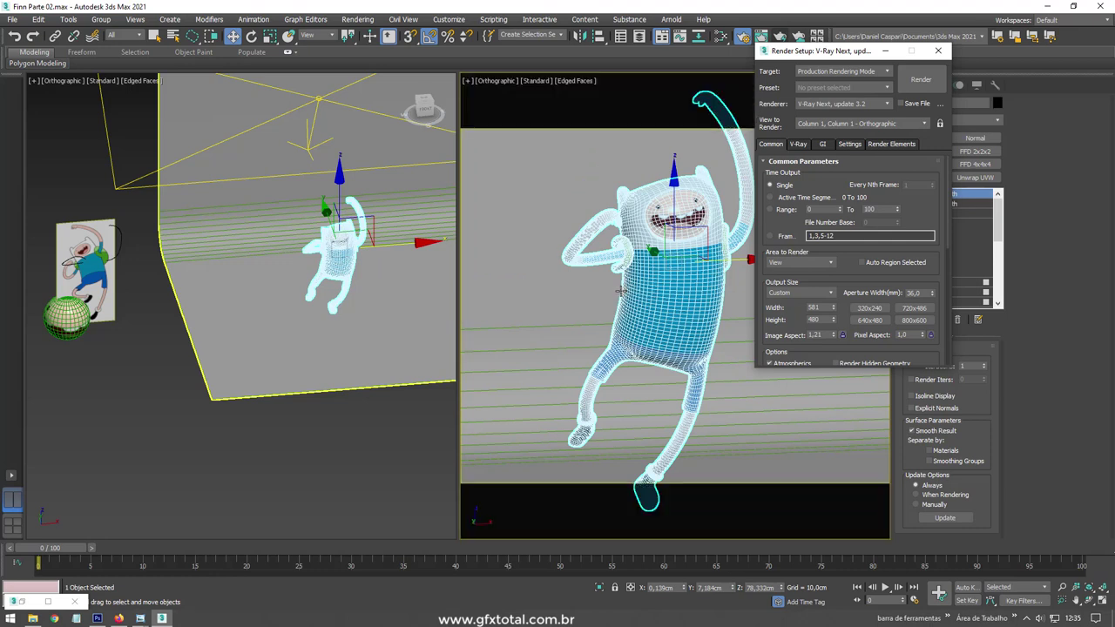
scroll(836, 309, down, 1)
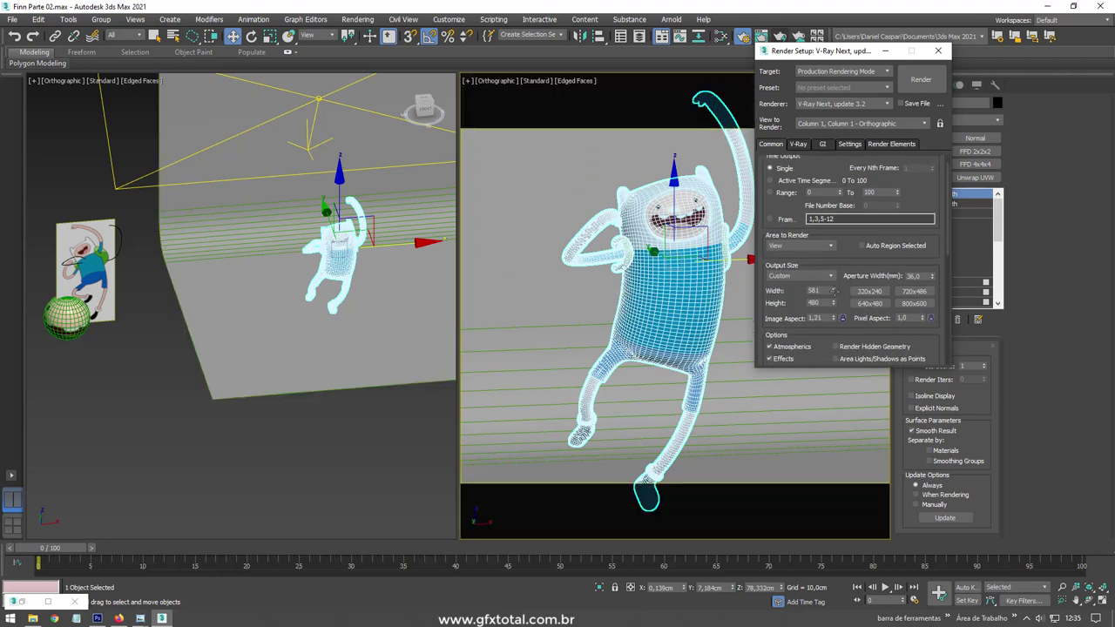
drag(833, 290, 828, 302)
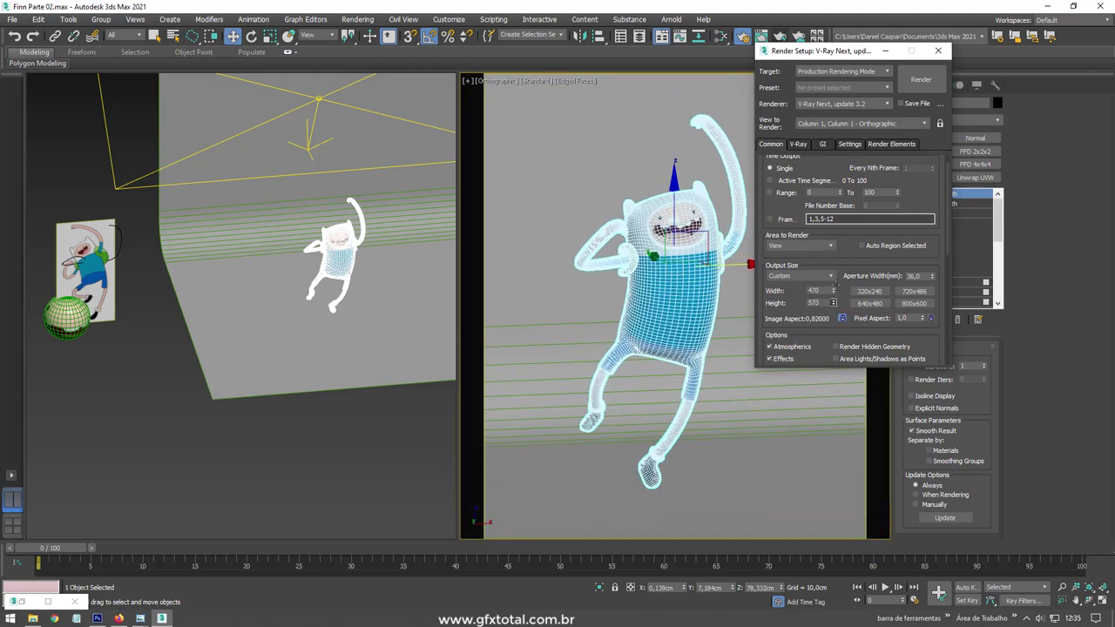
click(937, 50)
- Zoom and orbit the front view to face Finn level
scroll(745, 231, up, 2)
scroll(745, 231, up, 1)
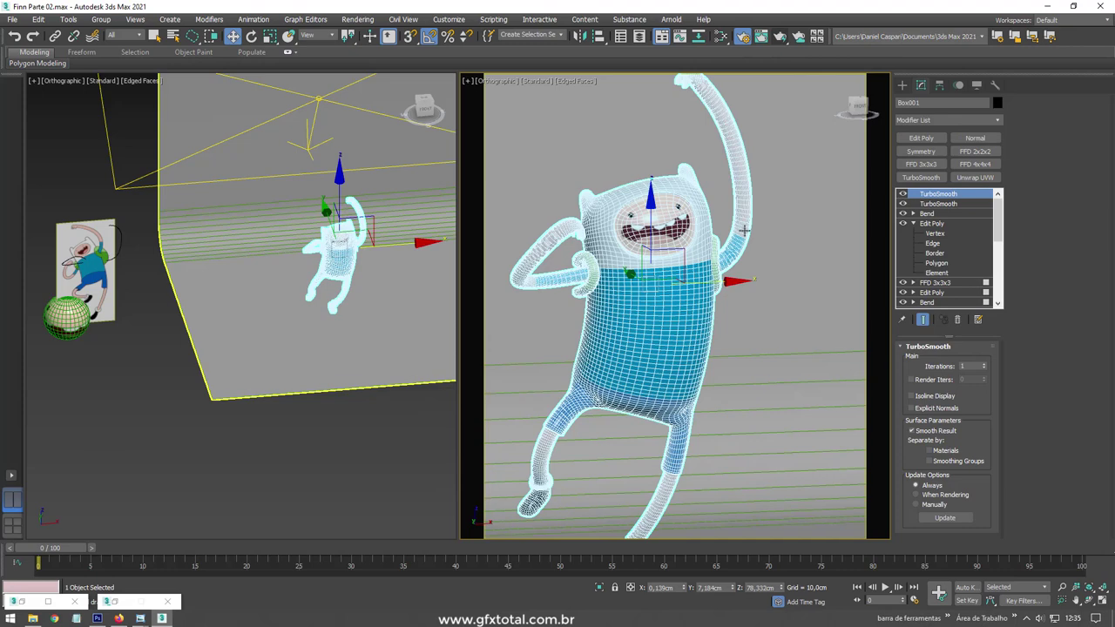
scroll(745, 231, down, 1)
scroll(749, 218, down, 1)
scroll(753, 205, down, 1)
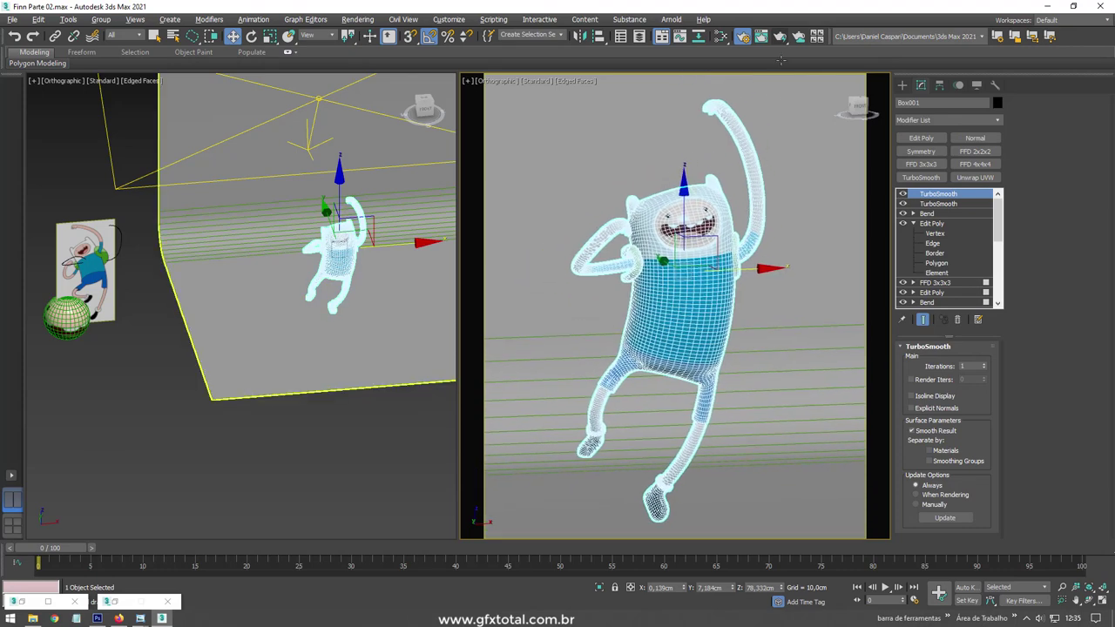
alt+middle_drag(772, 178, 807, 231)
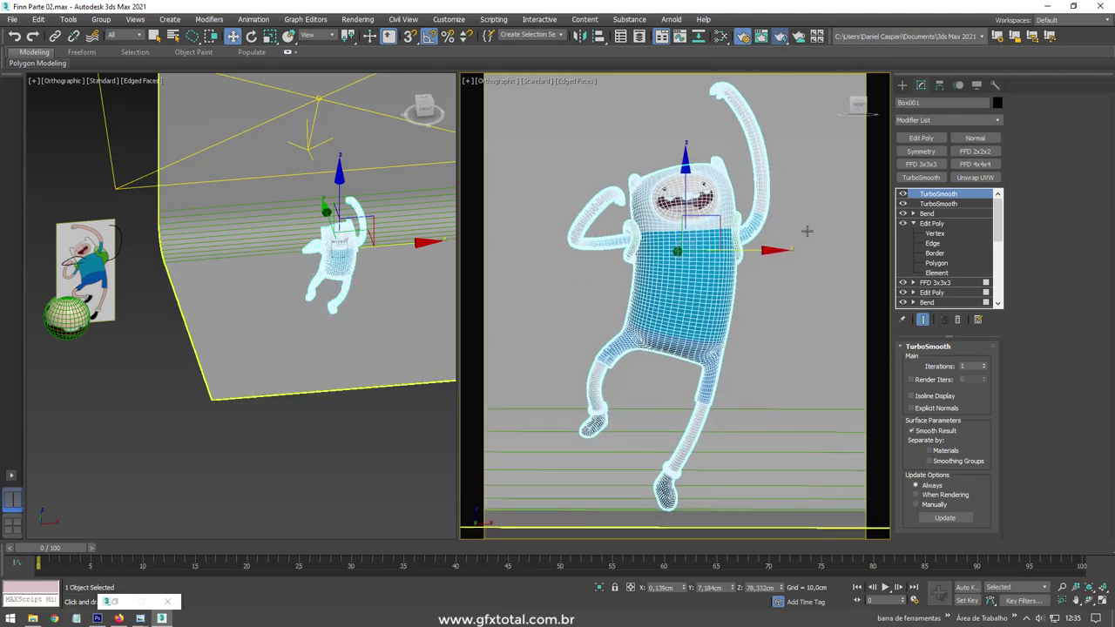
- Render Finn in the V-Ray frame buffer and lower the plane light's multiplier to 8
key(shift+q)
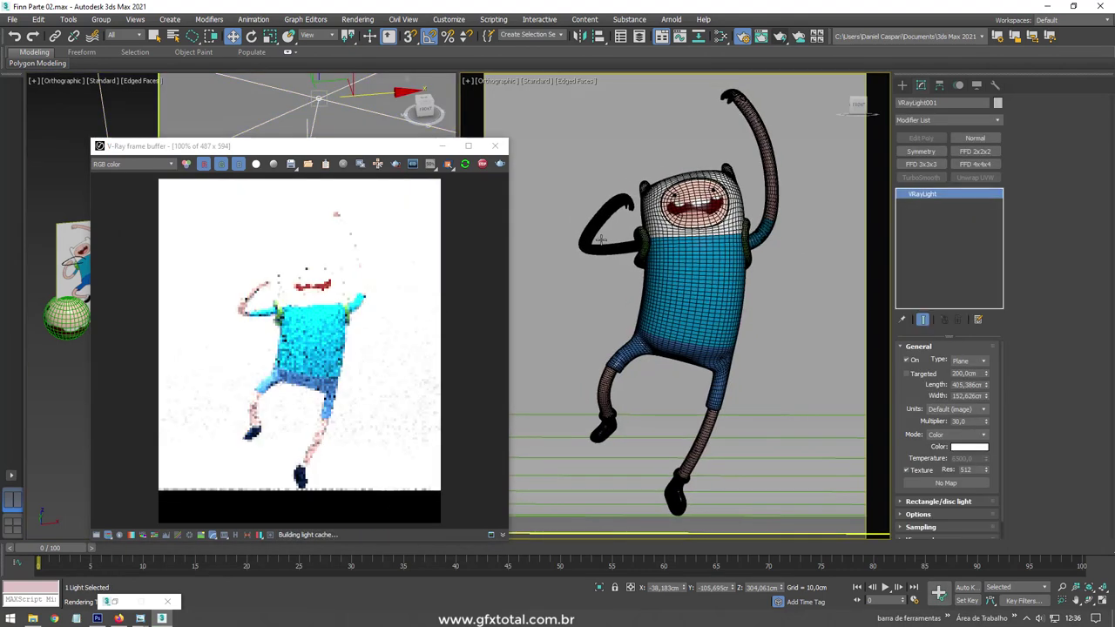
drag(985, 418, 977, 425)
text(8)
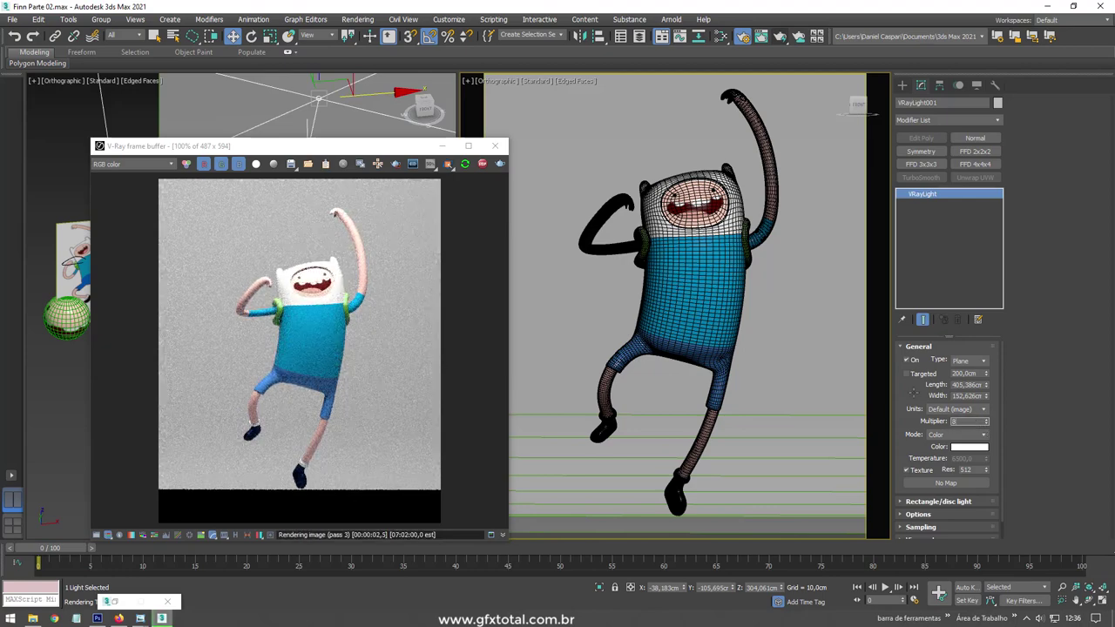
key(Return)
- Zoom out and orbit to see the backdrop at an angle, then bring up the V-Ray light types
alt+middle_drag(640, 289, 676, 317)
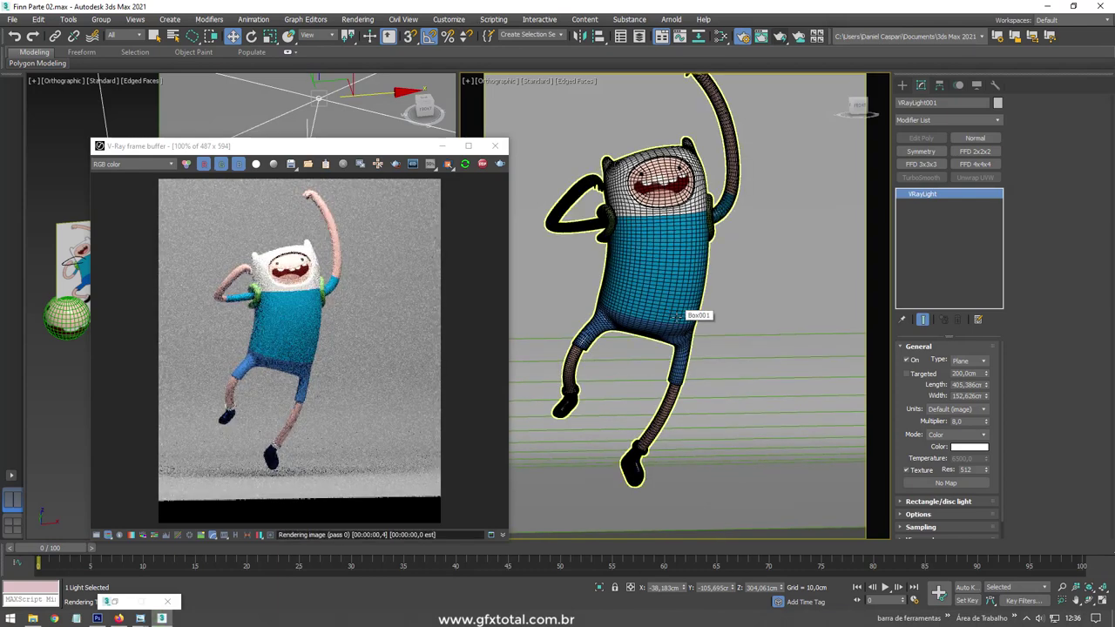
scroll(652, 279, down, 2)
scroll(680, 265, down, 3)
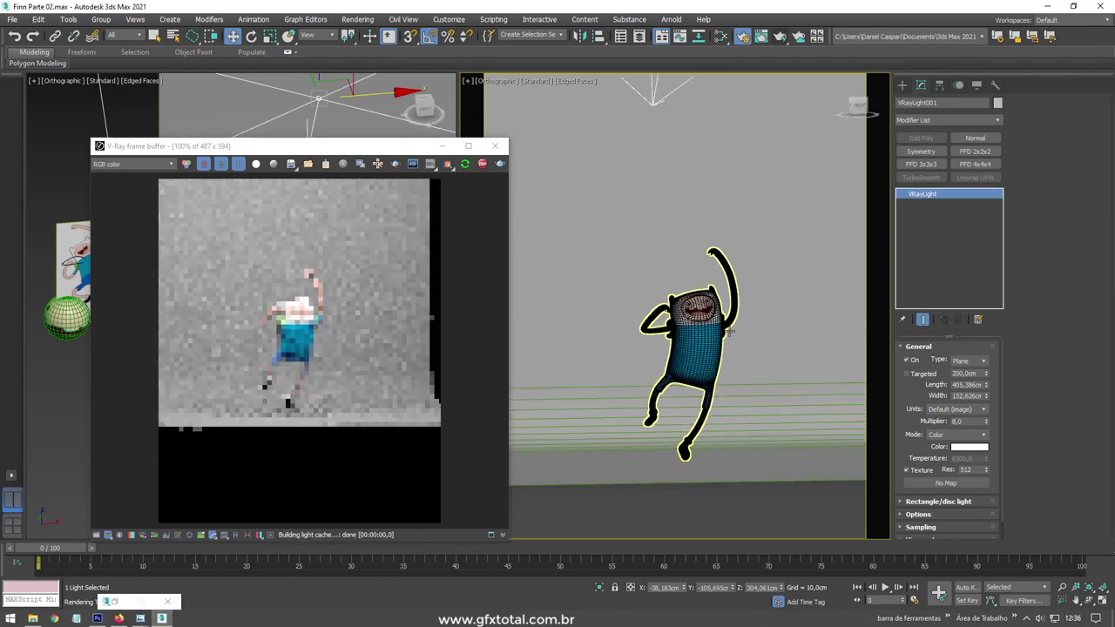
scroll(712, 251, down, 3)
alt+middle_drag(712, 252, 930, 151)
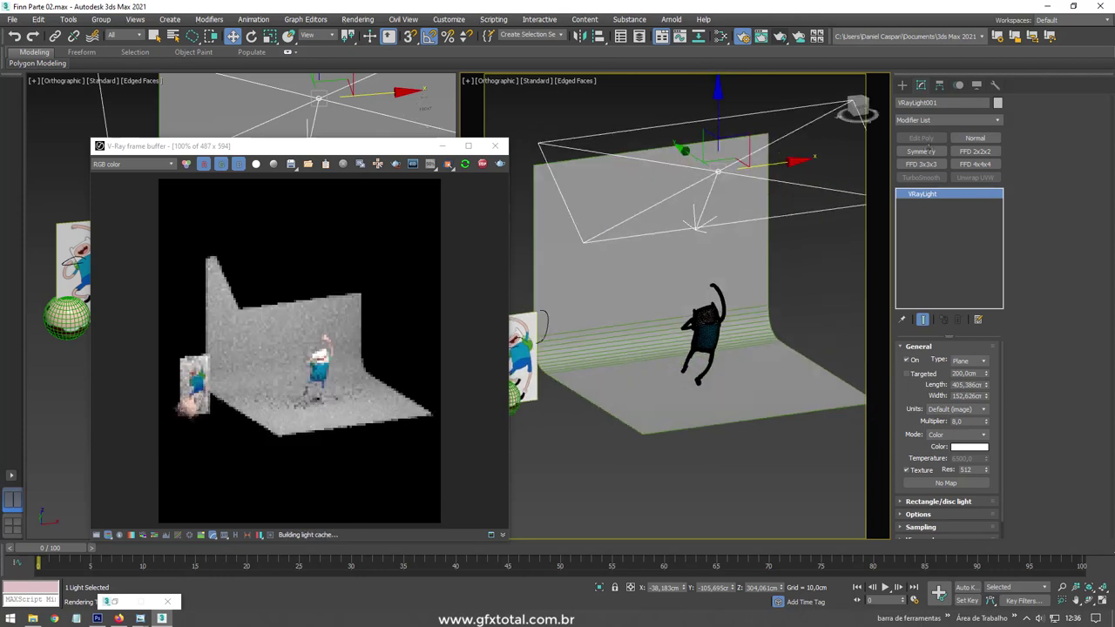
click(902, 84)
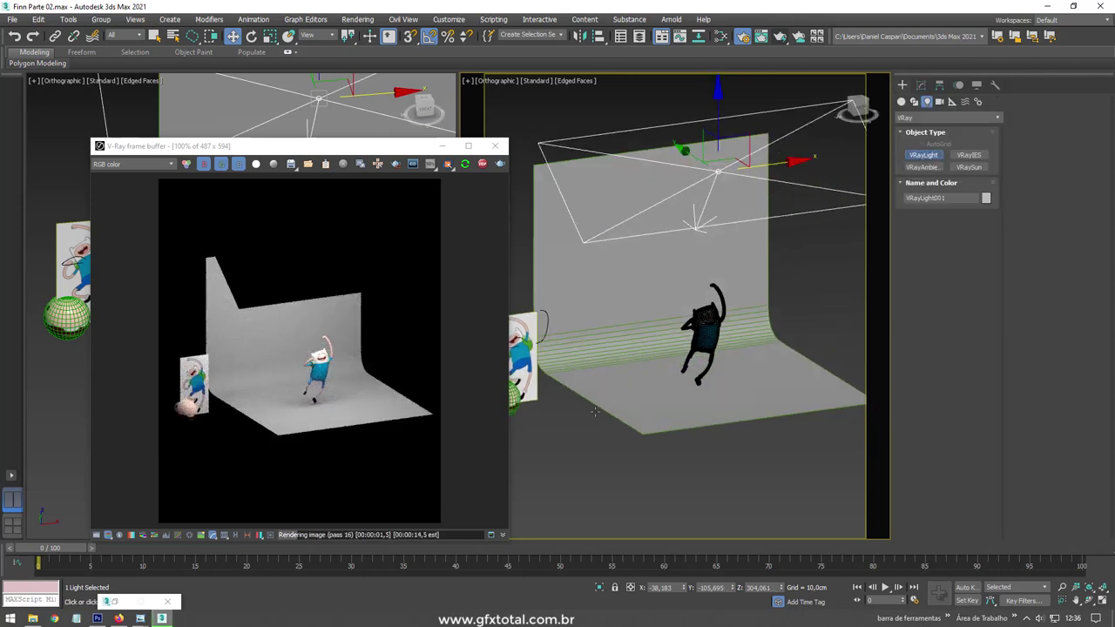
- Draw a new V-Ray plane light, tilt it and move it beside the backdrop's left edge
drag(595, 411, 683, 411)
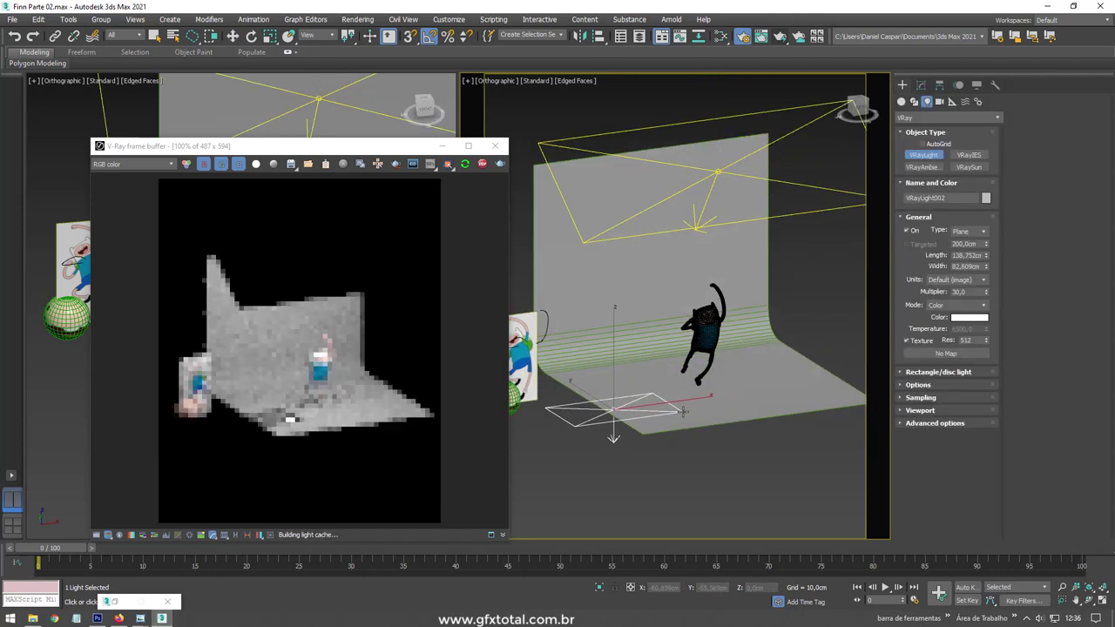
key(e)
mouse_move(575, 409)
mouse_down()
mouse_move(571, 366)
mouse_move(553, 403)
mouse_up()
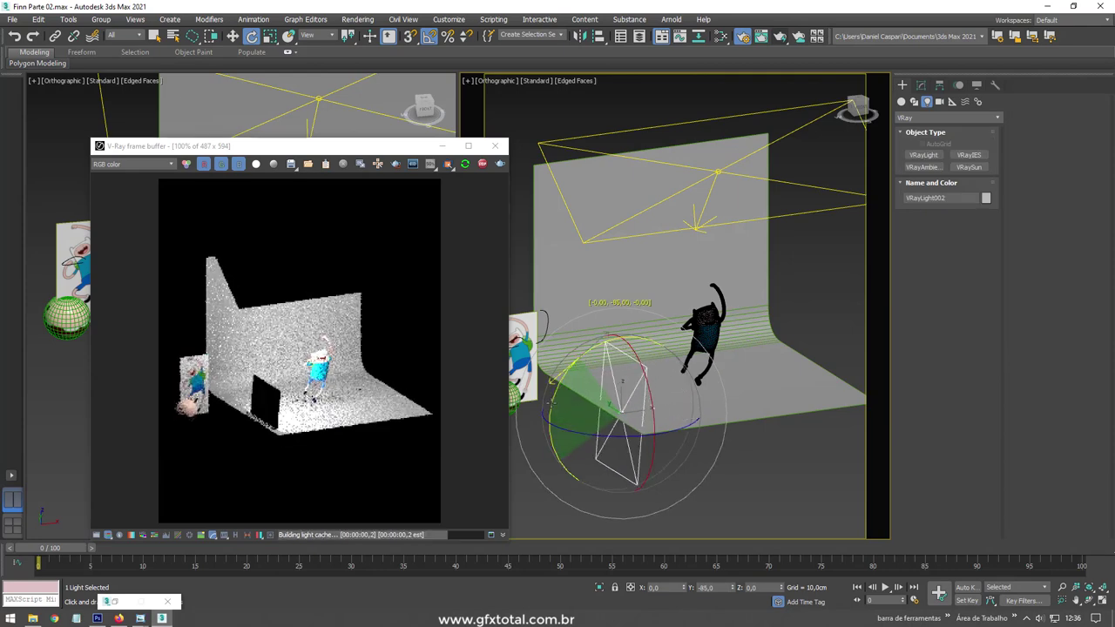
key(w)
alt+middle_drag(551, 402, 617, 292)
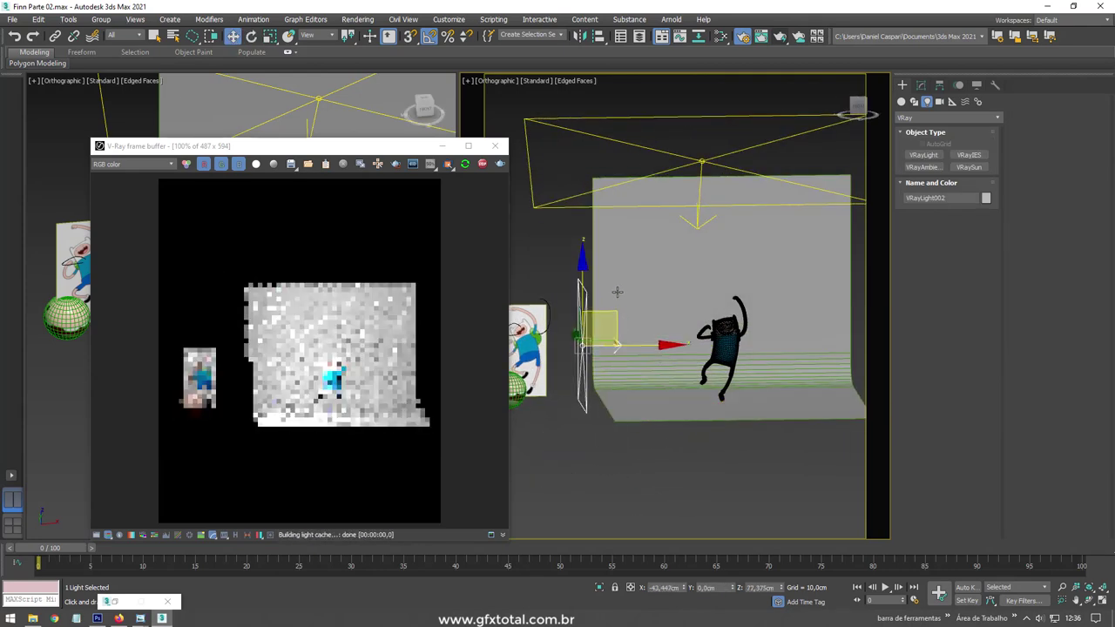
drag(617, 292, 624, 277)
- Set the new side light's multiplier to 10
click(921, 84)
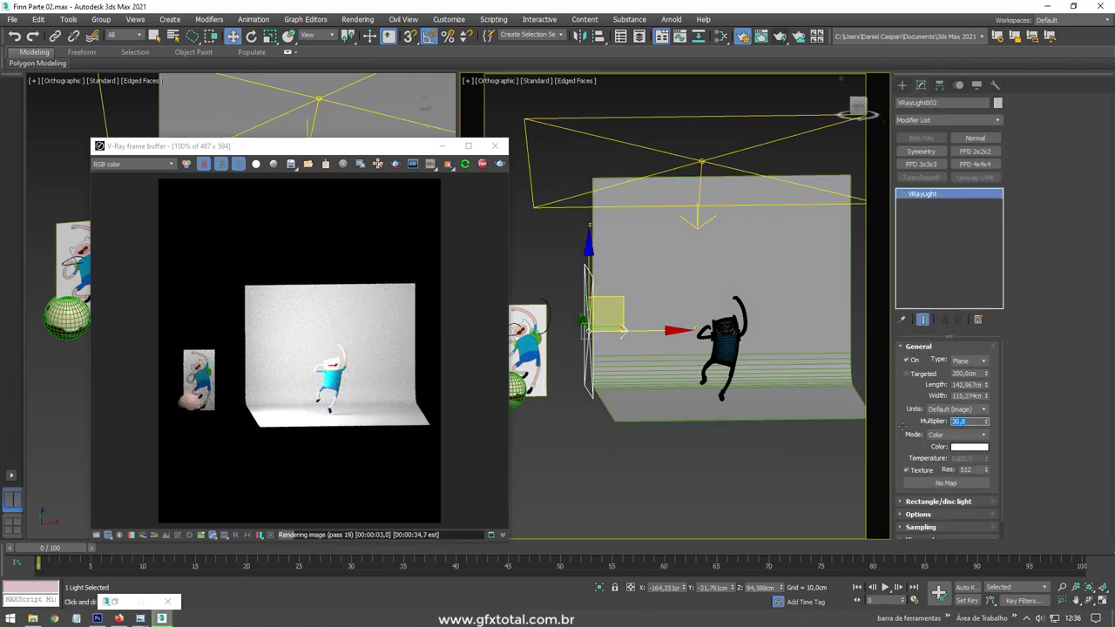
text(0)
key(Return)
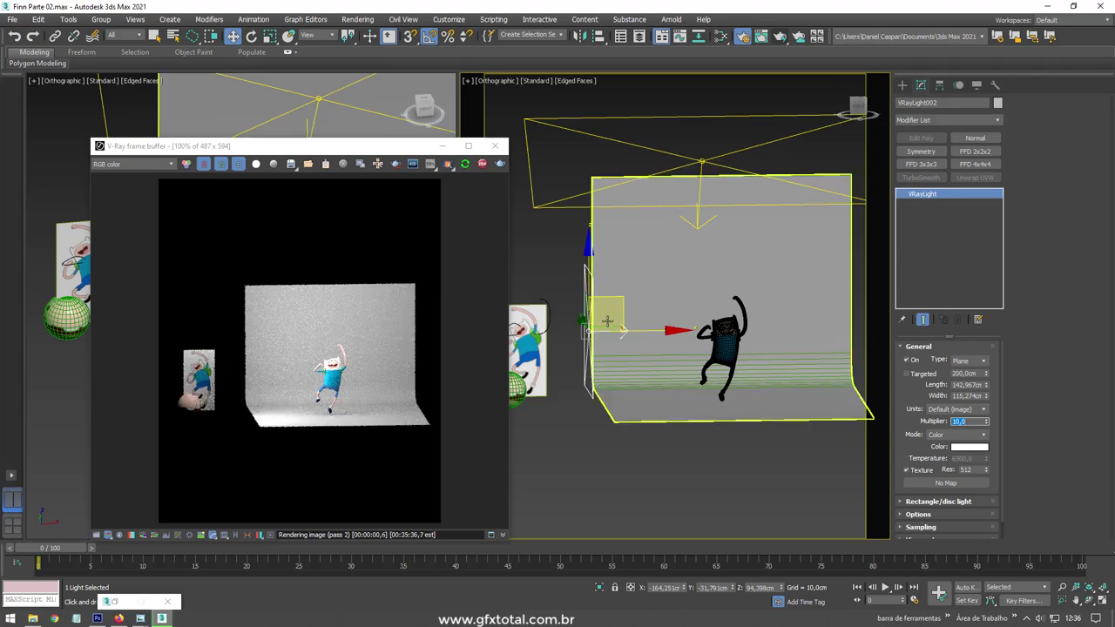
- Shift-drag the side light to start cloning a copy of it
scroll(740, 401, up, 2)
scroll(729, 376, up, 3)
middle_drag(727, 377, 718, 284)
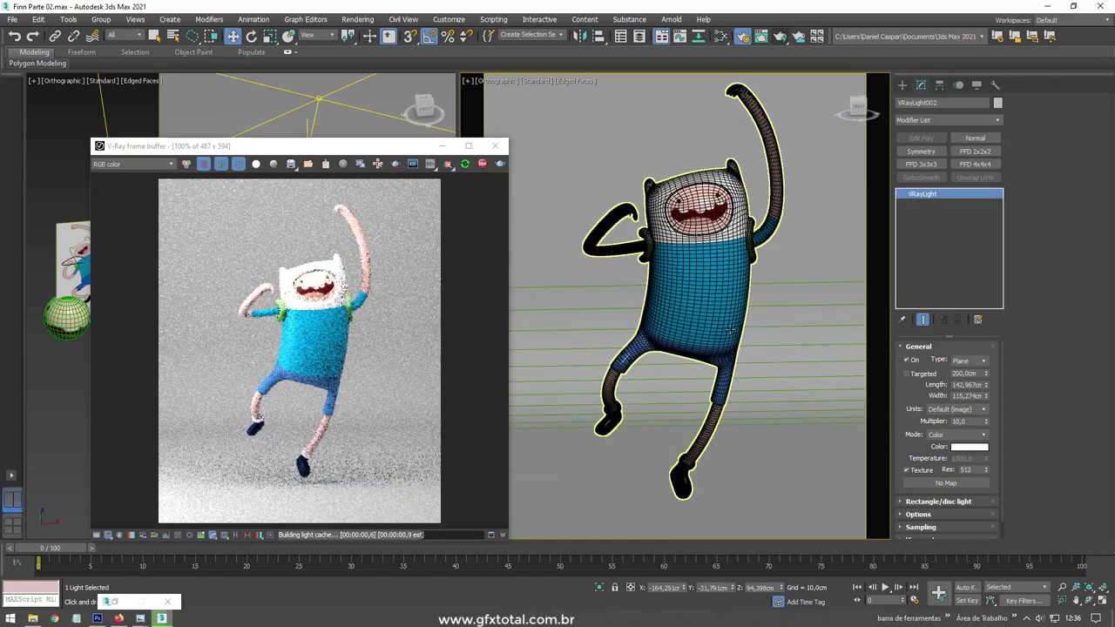
scroll(728, 330, down, 5)
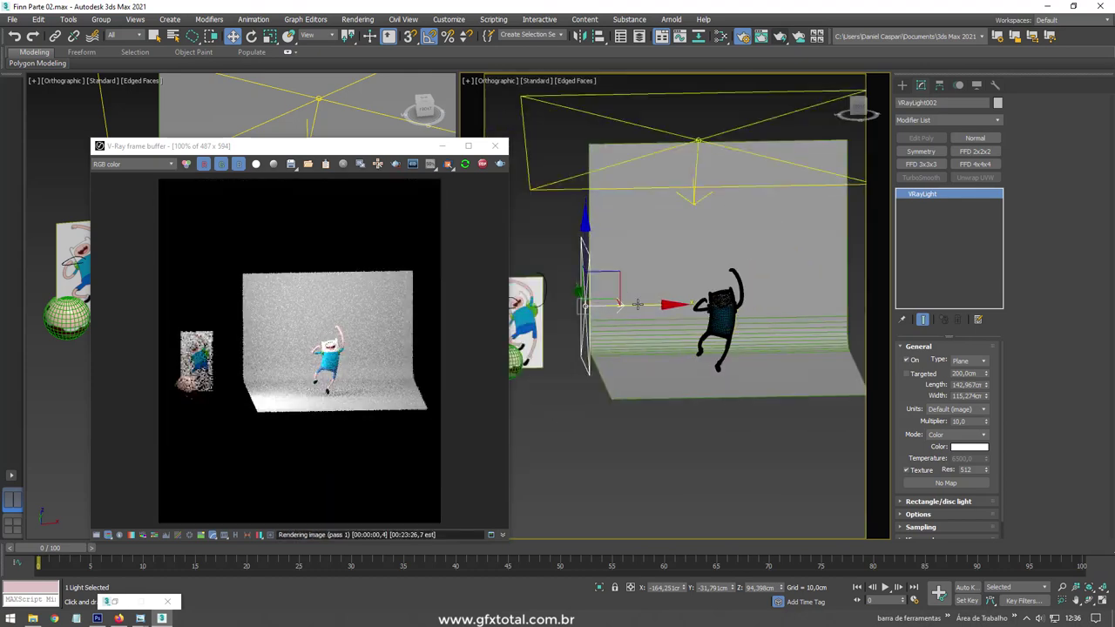
shift+drag(619, 303, 577, 362)
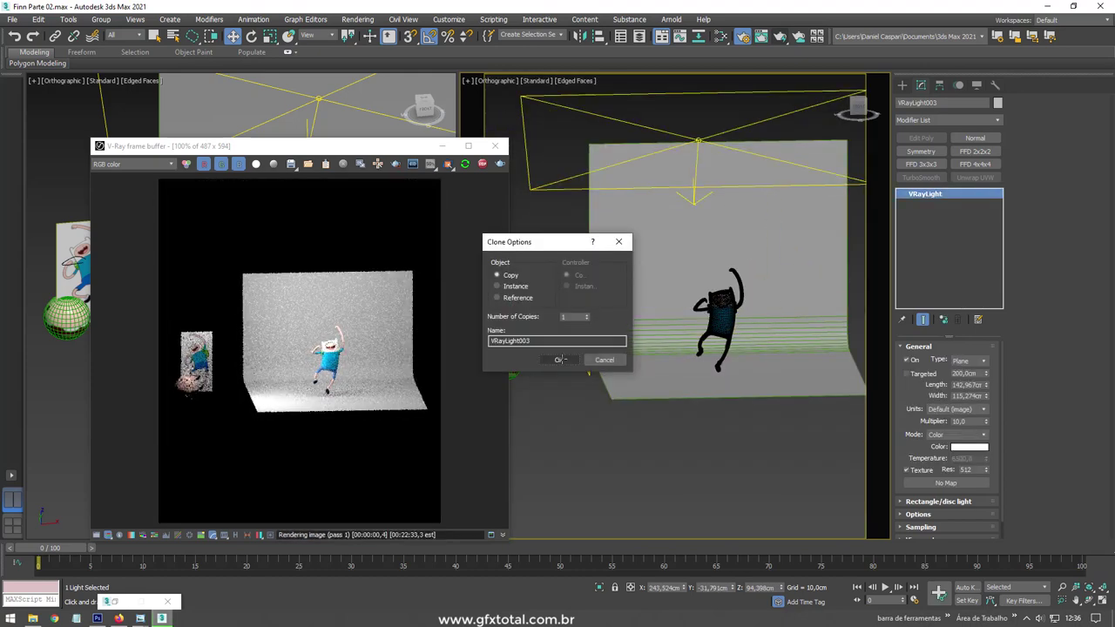
- Confirm the light copy and rotate it 180° to face Finn from the right side
click(560, 360)
mouse_move(673, 359)
alt+middle_down()
mouse_move(789, 337)
mouse_move(837, 344)
alt+middle_up()
key(e)
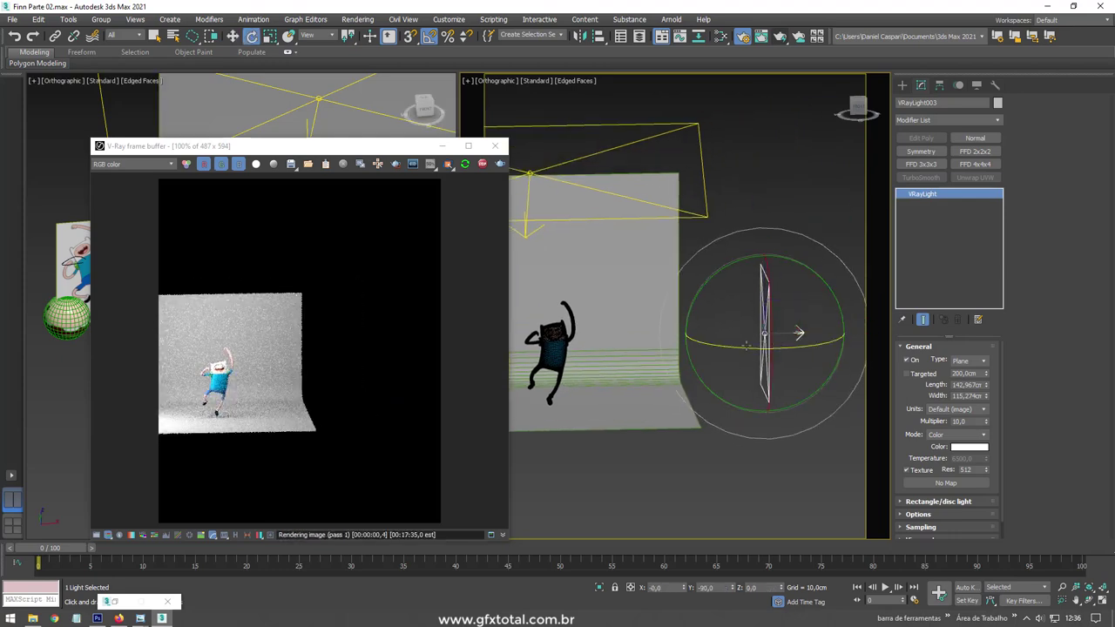
drag(841, 335, 961, 470)
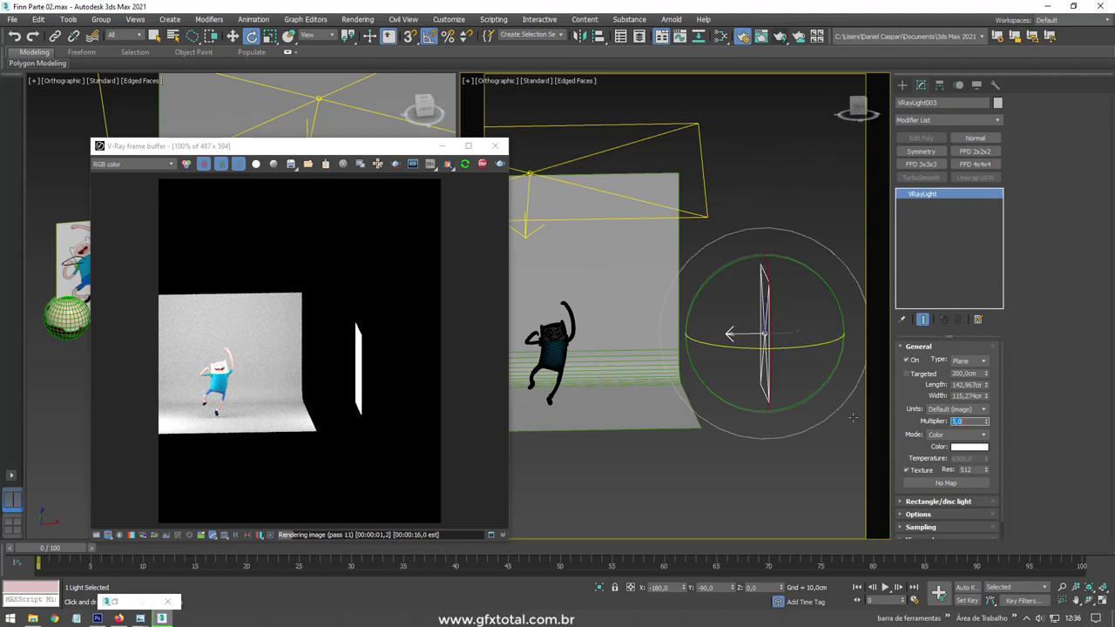
- Give the copied light a warm light-yellow colour
click(969, 446)
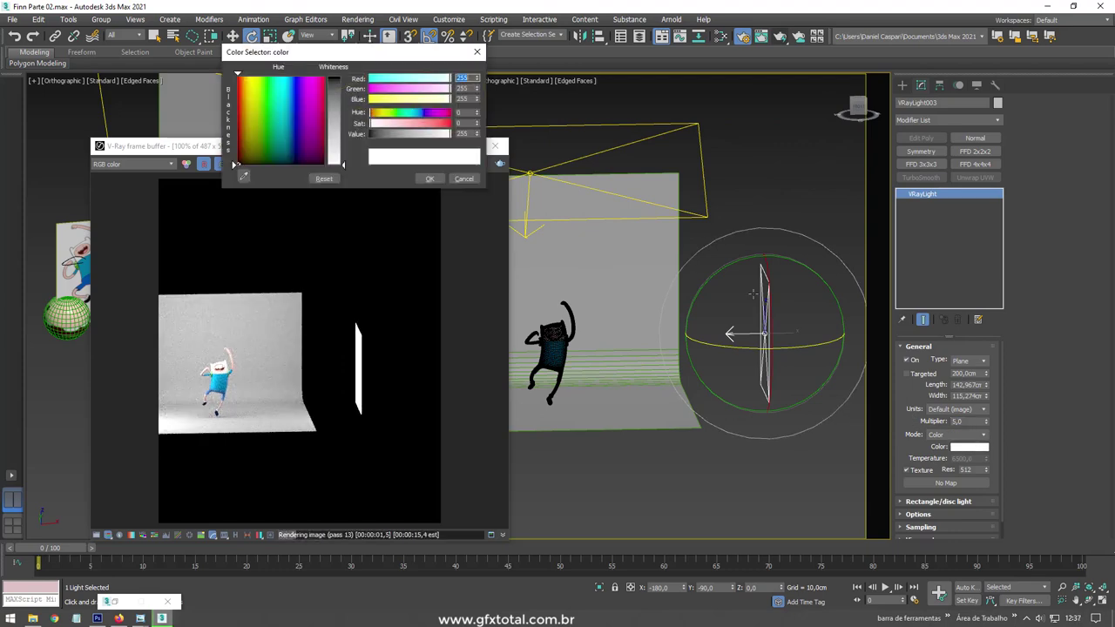
drag(384, 113, 400, 123)
click(429, 178)
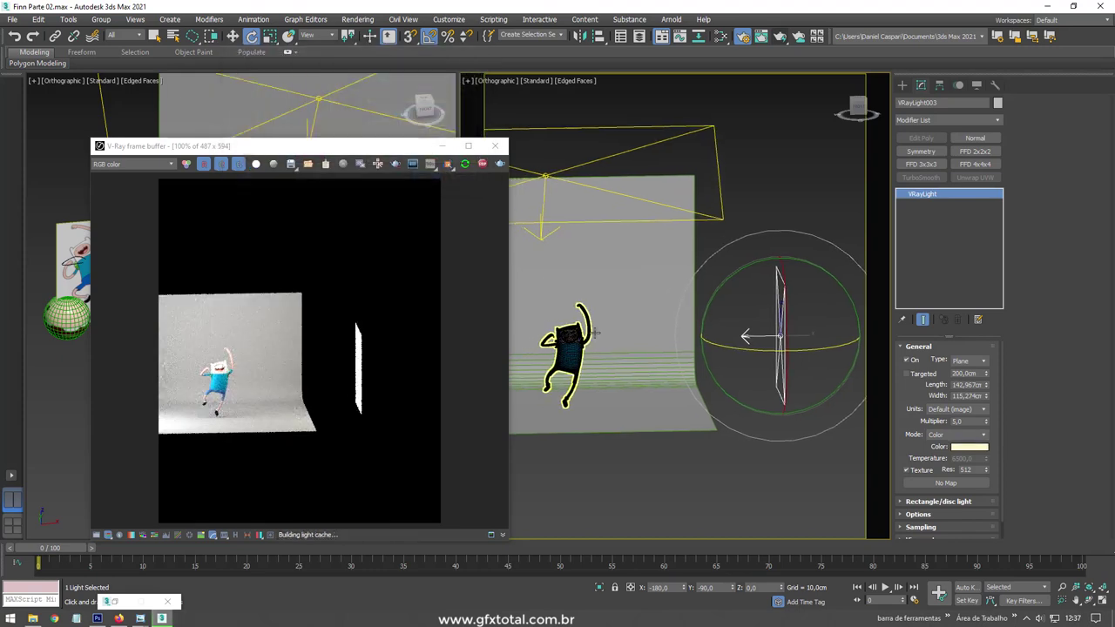
alt+middle_drag(594, 332, 662, 335)
click(969, 446)
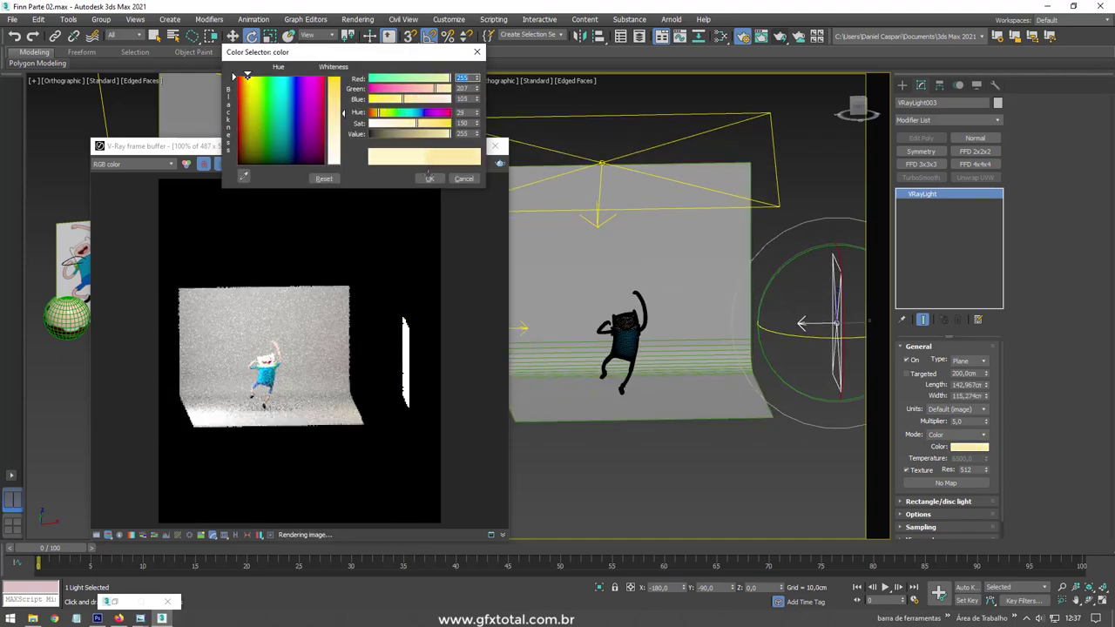
click(430, 178)
- Select the overhead plane light
scroll(646, 340, up, 2)
scroll(649, 353, up, 3)
scroll(650, 354, up, 2)
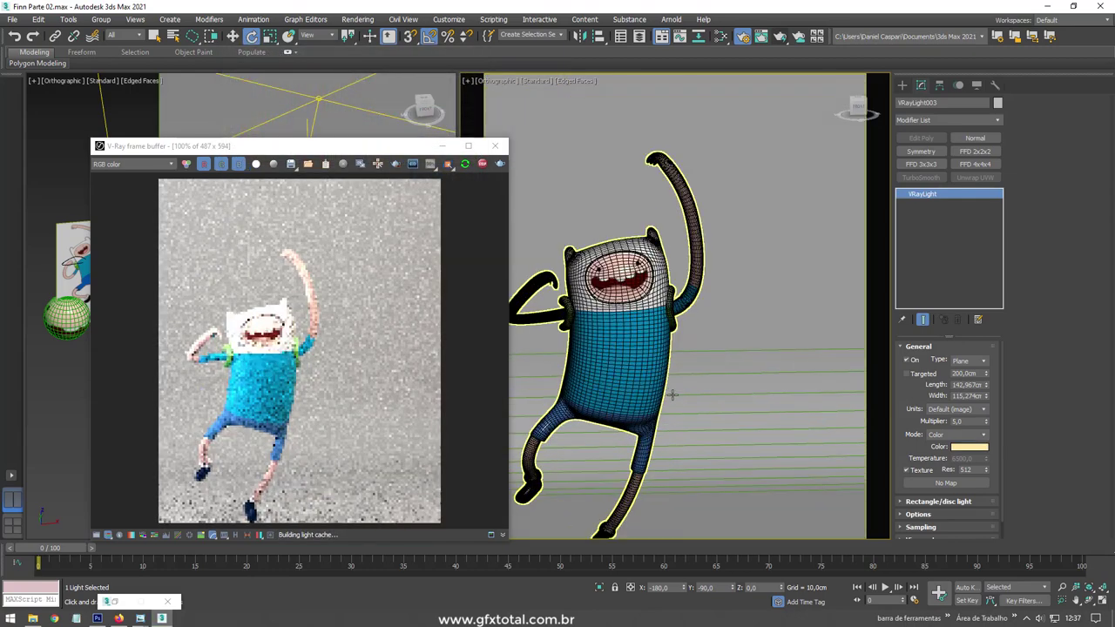
scroll(676, 317, down, 5)
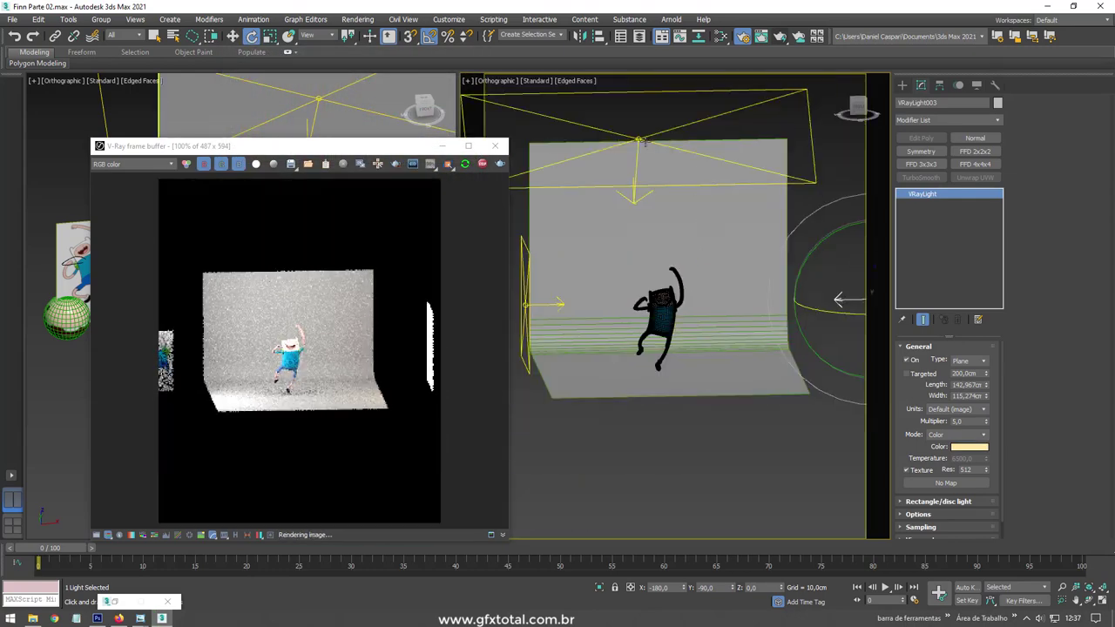
click(638, 138)
- Scale the curved backdrop up around the lights, then select VRayLight001 to move it
alt+middle_drag(638, 138, 686, 131)
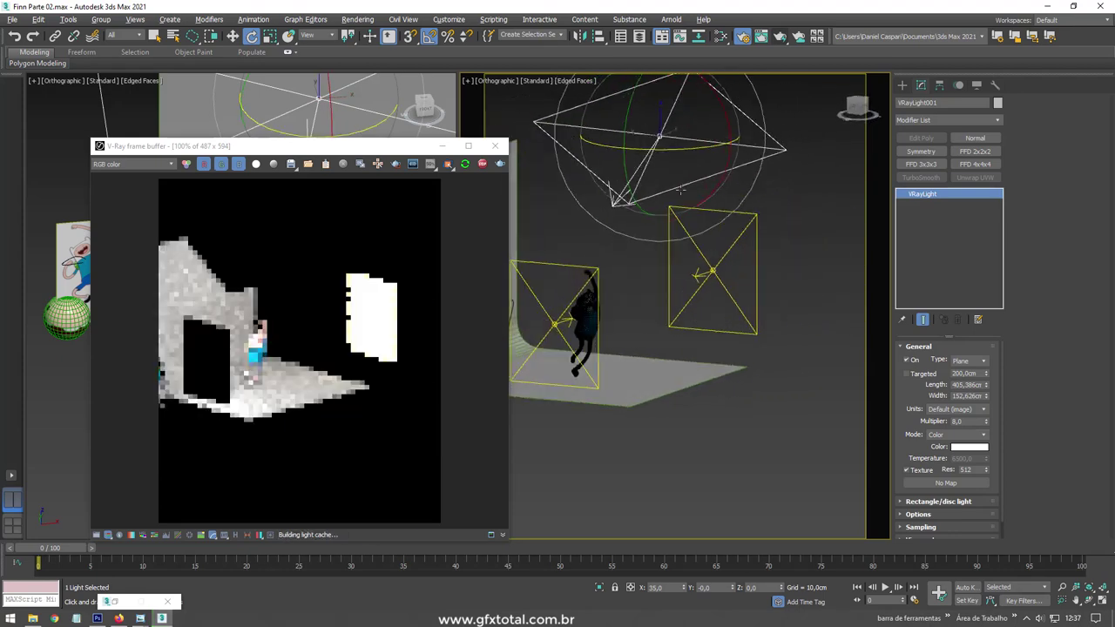
key(w)
alt+middle_drag(642, 102, 620, 292)
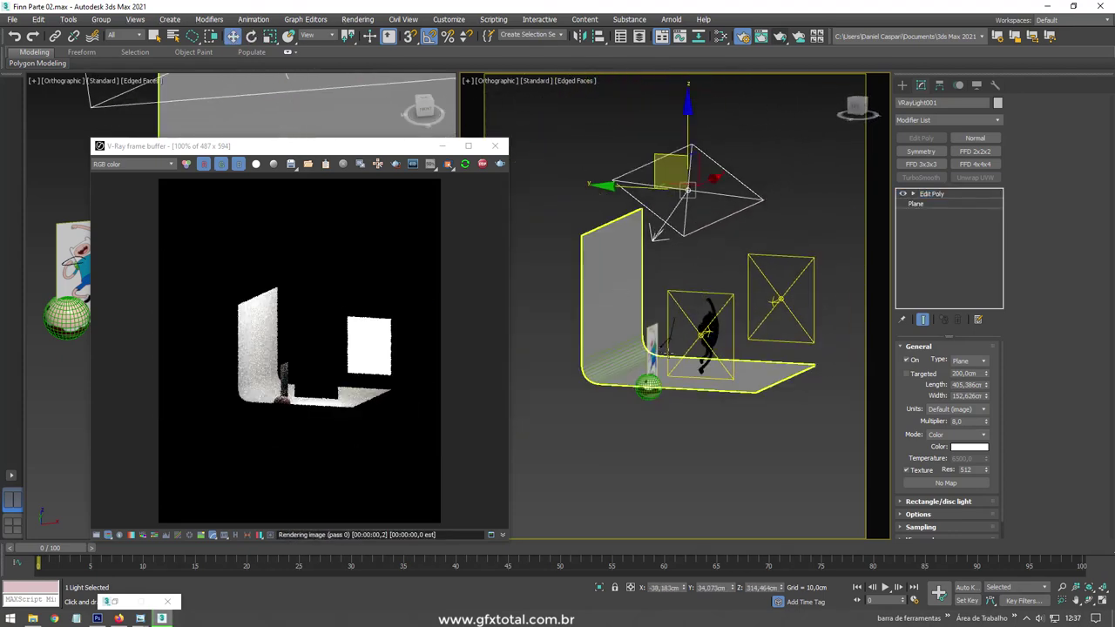
click(620, 291)
key(r)
mouse_move(693, 340)
mouse_down()
mouse_move(692, 217)
mouse_move(651, 184)
mouse_move(674, 189)
mouse_up()
click(684, 192)
key(w)
- Select Finn and turn on Isoline Display in his TurboSmooth modifier
alt+middle_drag(726, 285, 687, 320)
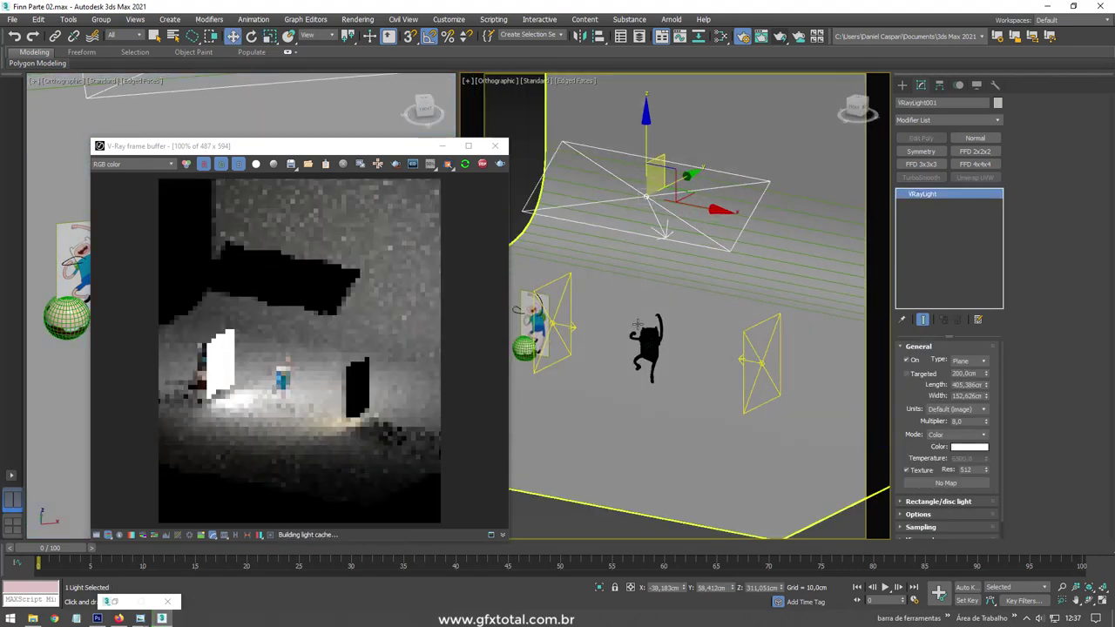
scroll(688, 318, up, 3)
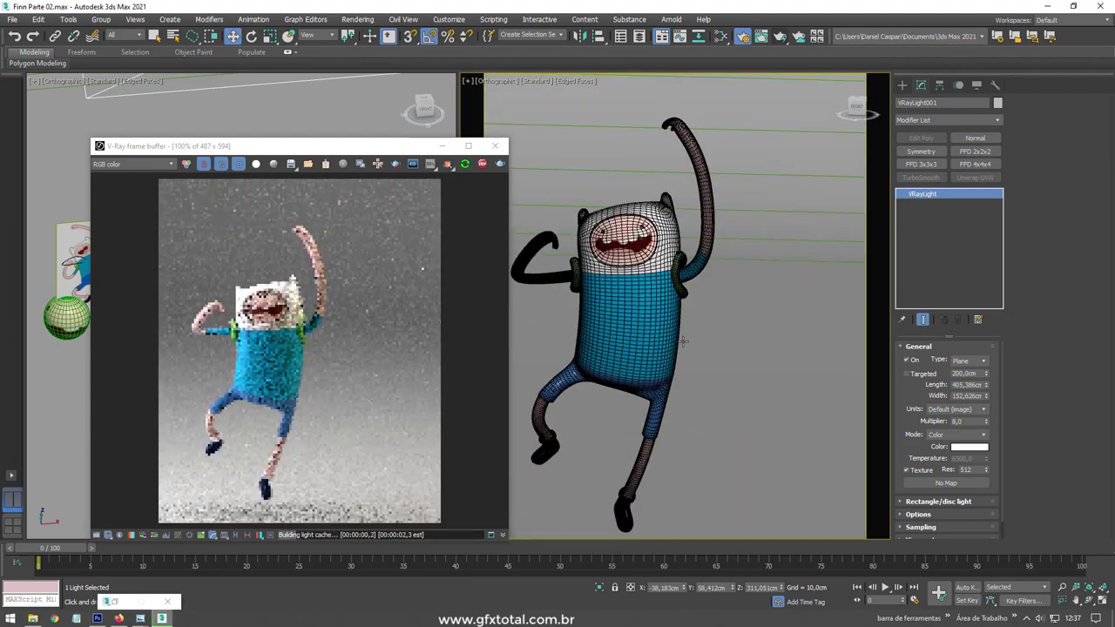
alt+middle_drag(701, 332, 684, 362)
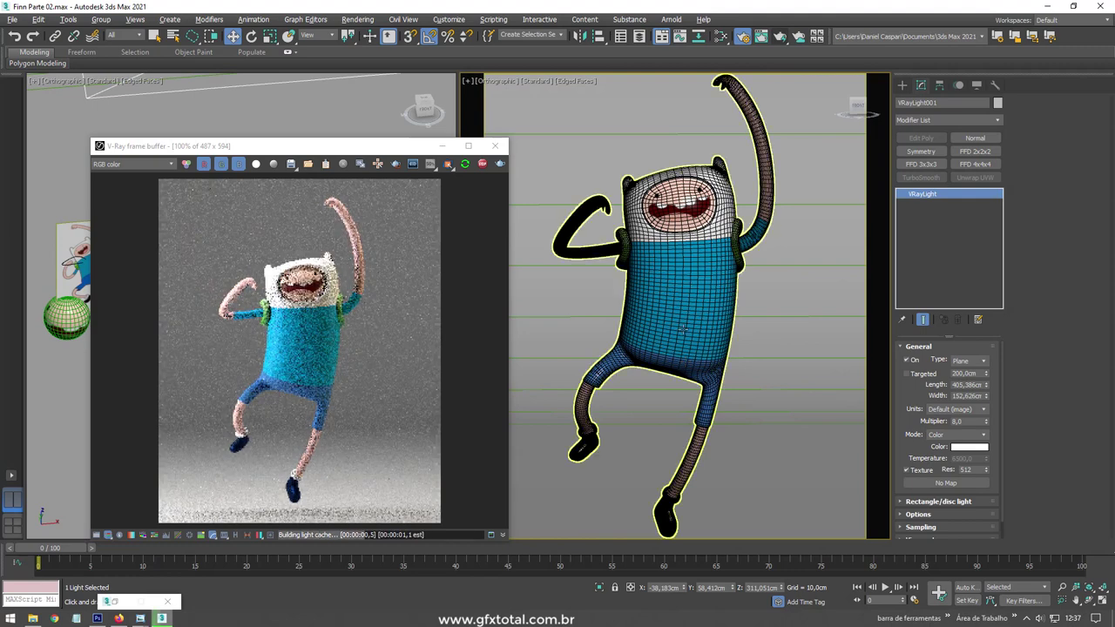
click(685, 363)
click(912, 395)
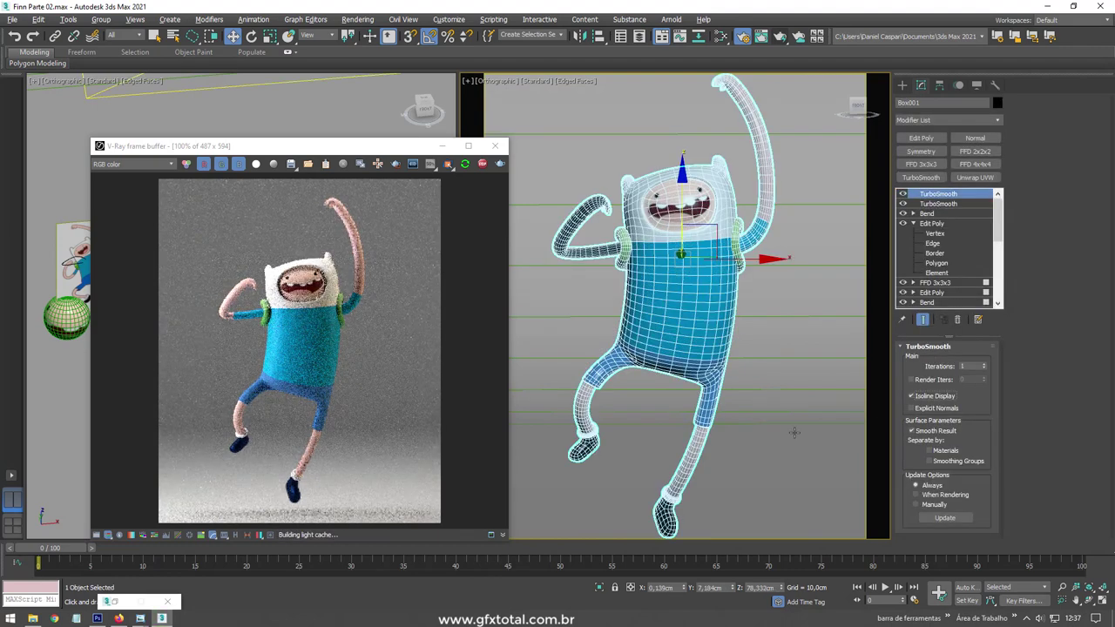
drag(392, 149, 353, 105)
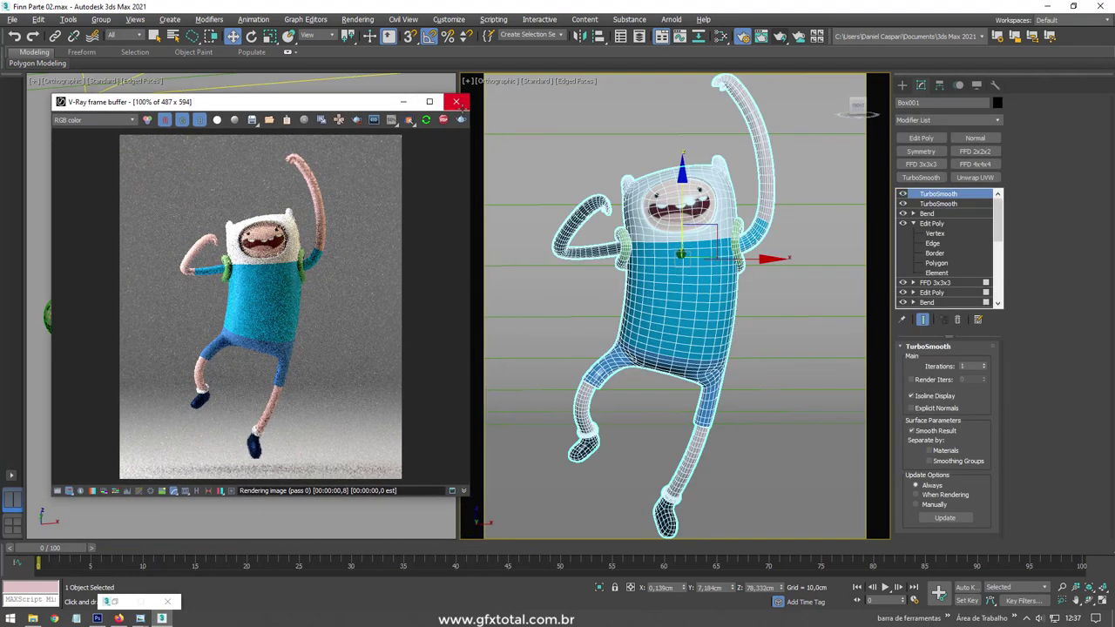
key(Escape)
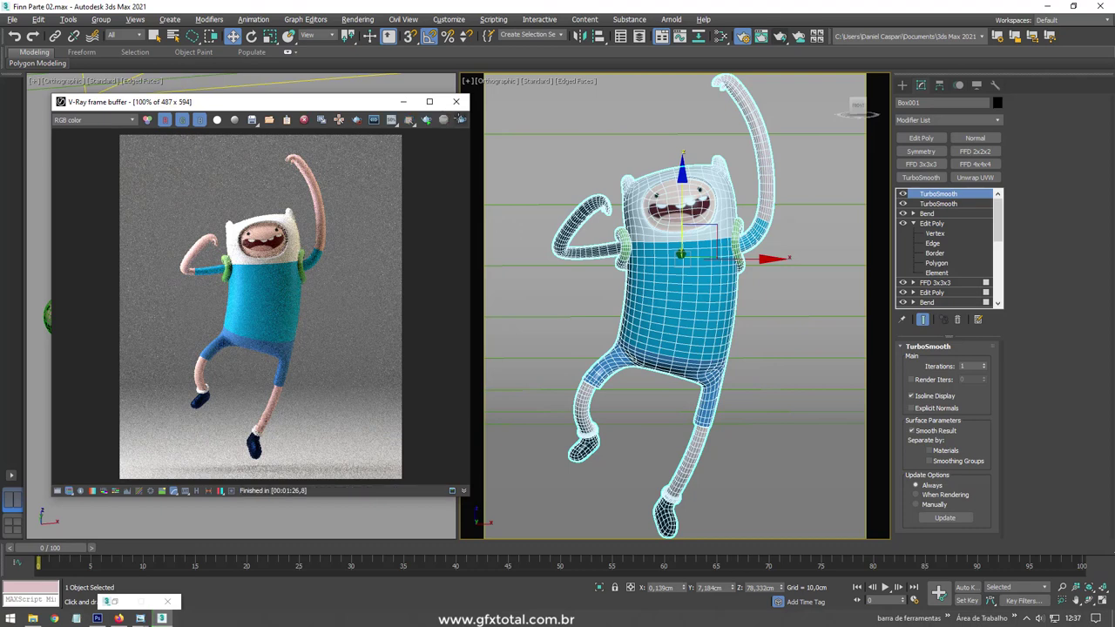
- Re-render Finn from the V-Ray frame buffer, then switch off his top TurboSmooth
click(461, 119)
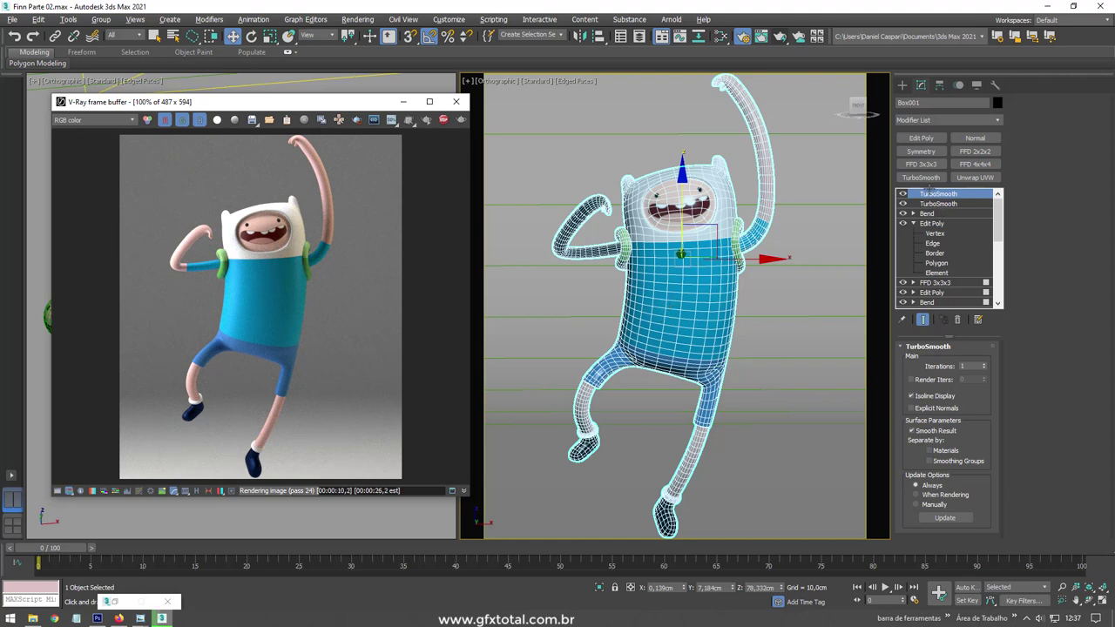
click(903, 203)
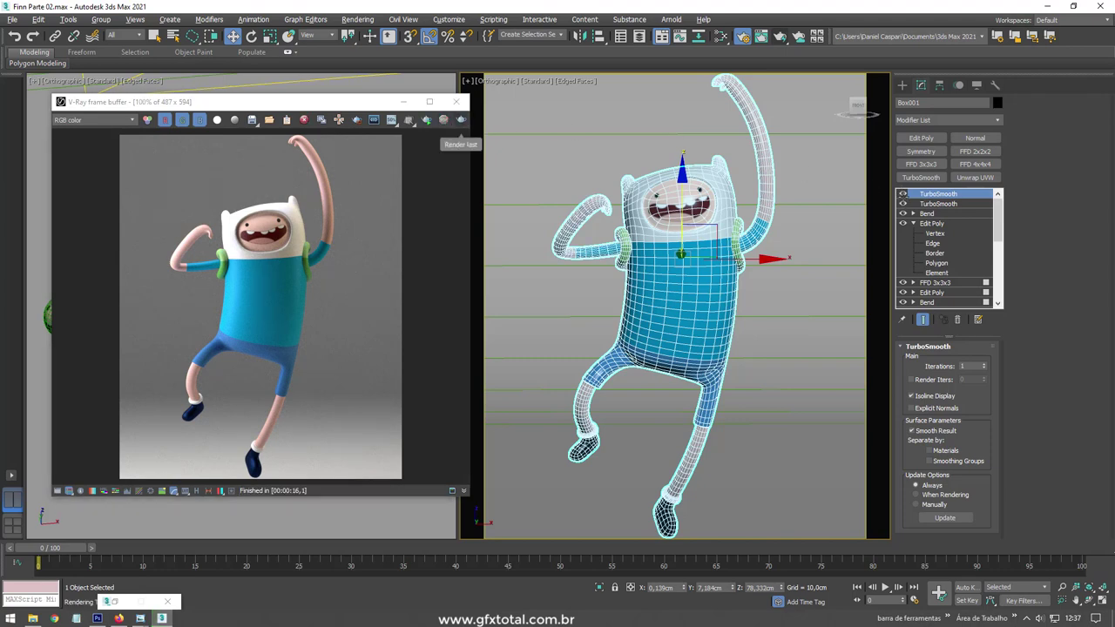
click(903, 194)
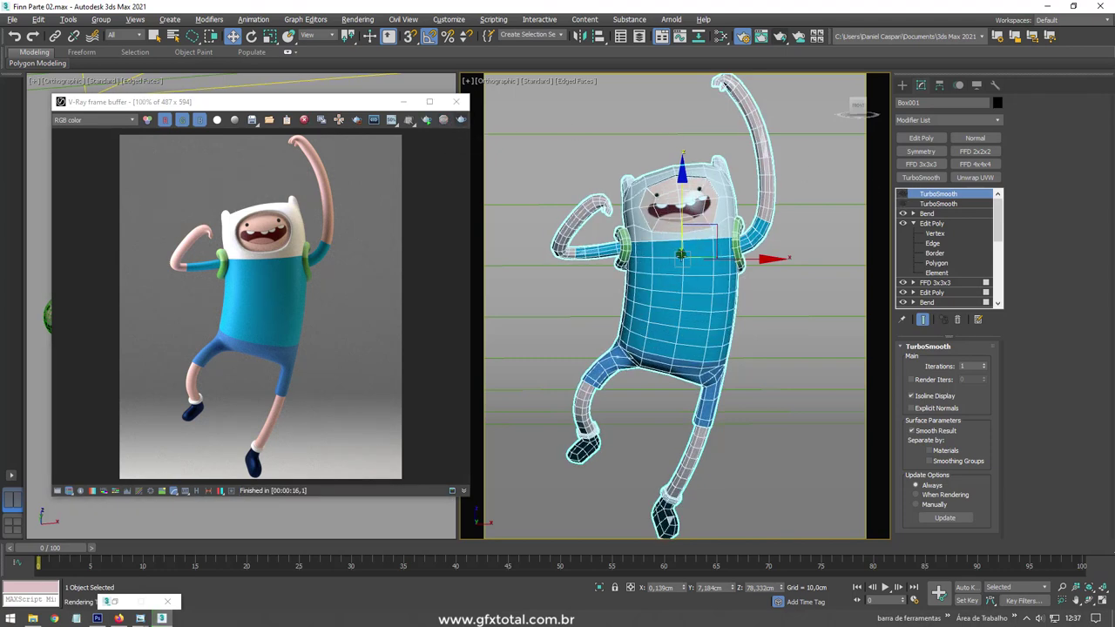
scroll(601, 250, up, 5)
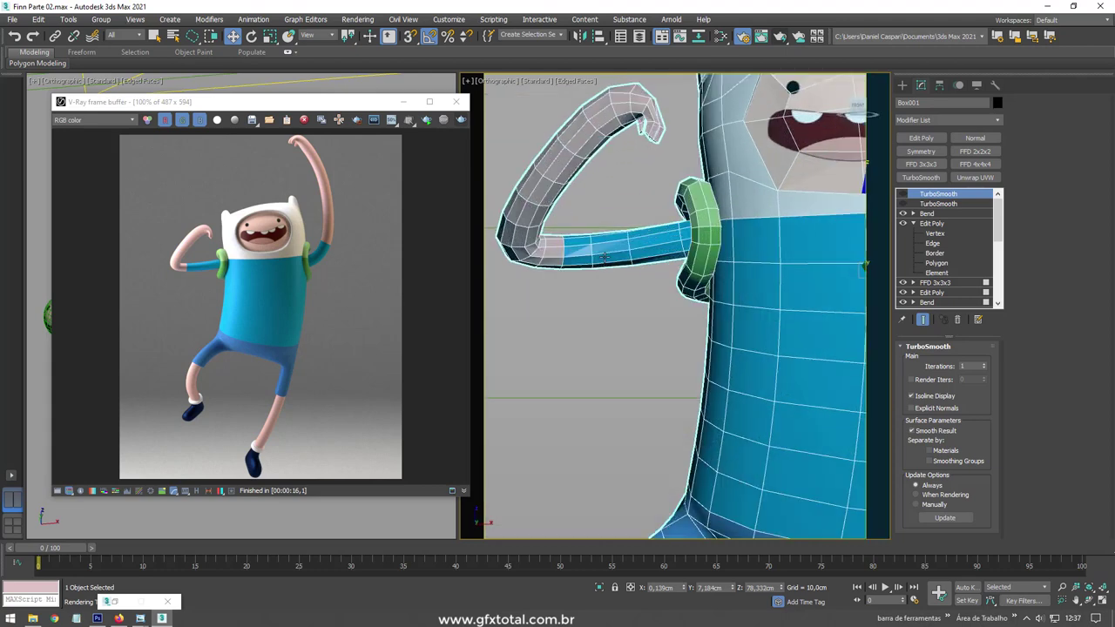
scroll(603, 256, down, 5)
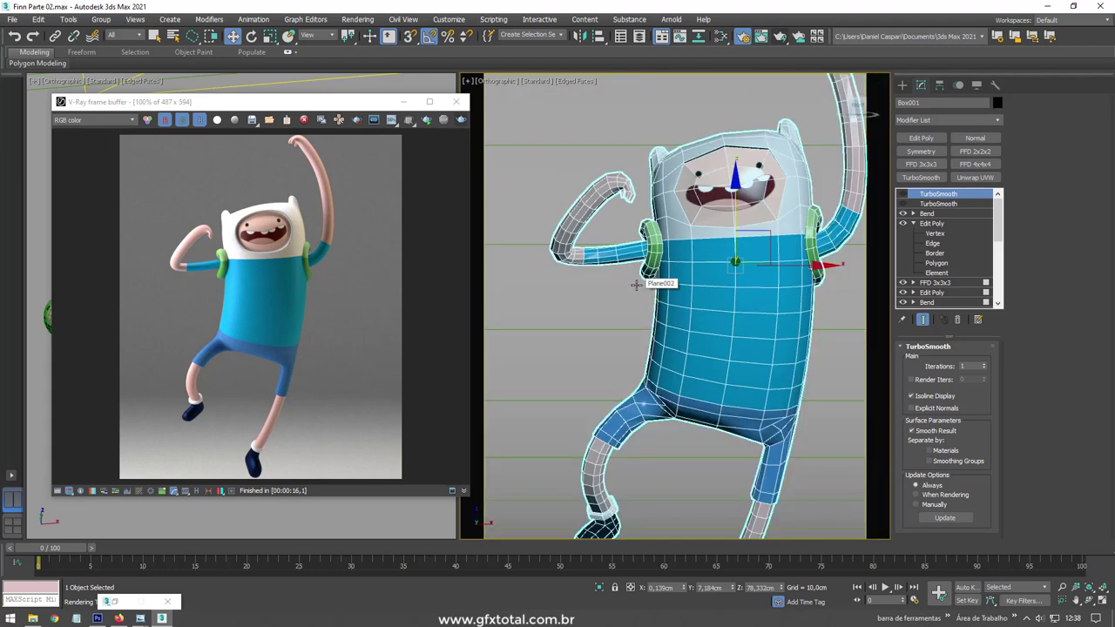
middle_drag(757, 358, 714, 325)
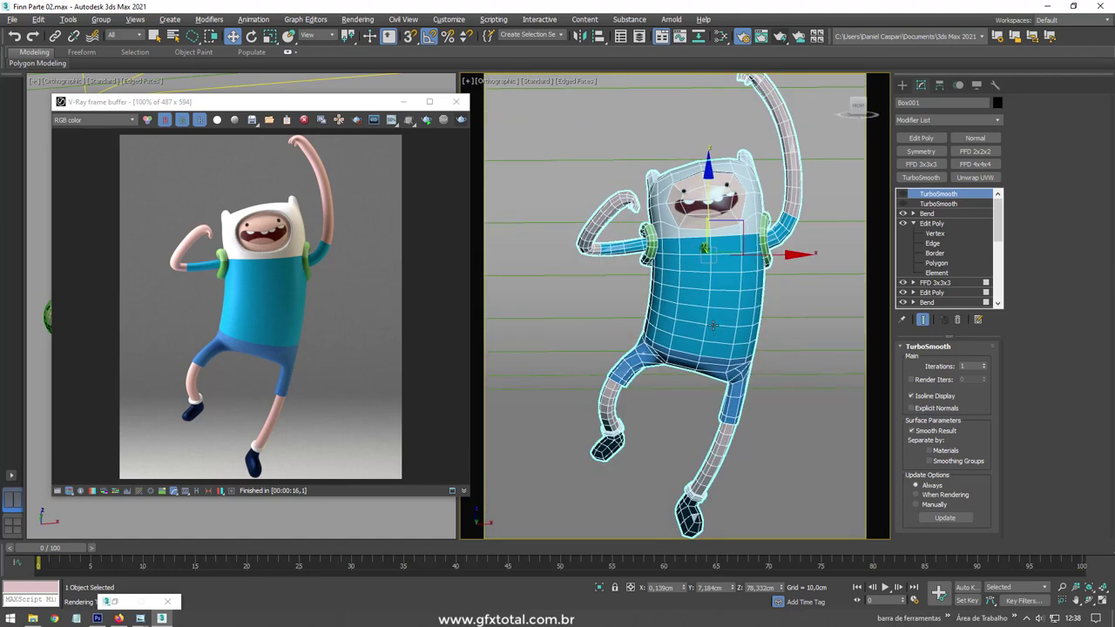
- Shift-rotate Finn about 135° to clone a copy, Box002, and place it on the left
shift+drag(729, 265, 615, 329)
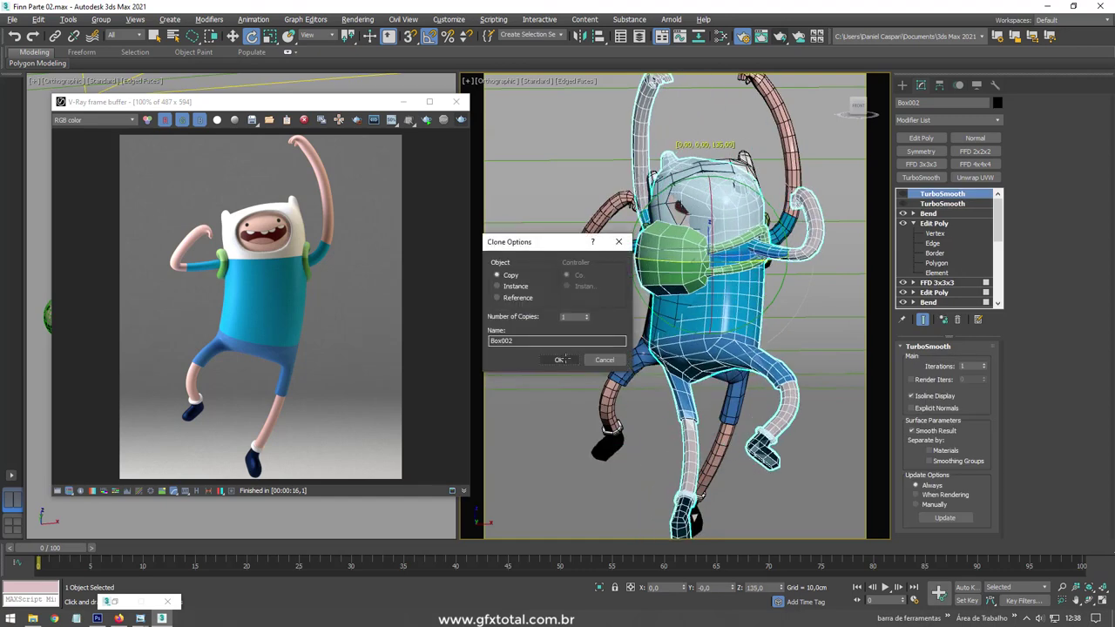
click(560, 359)
key(w)
drag(731, 261, 658, 279)
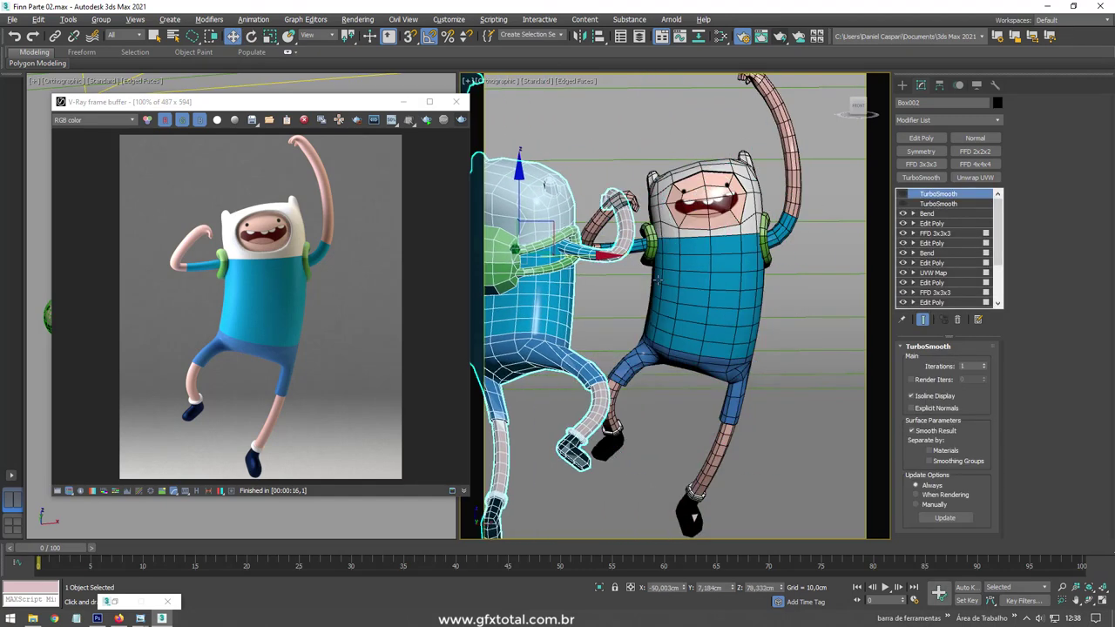
key(z)
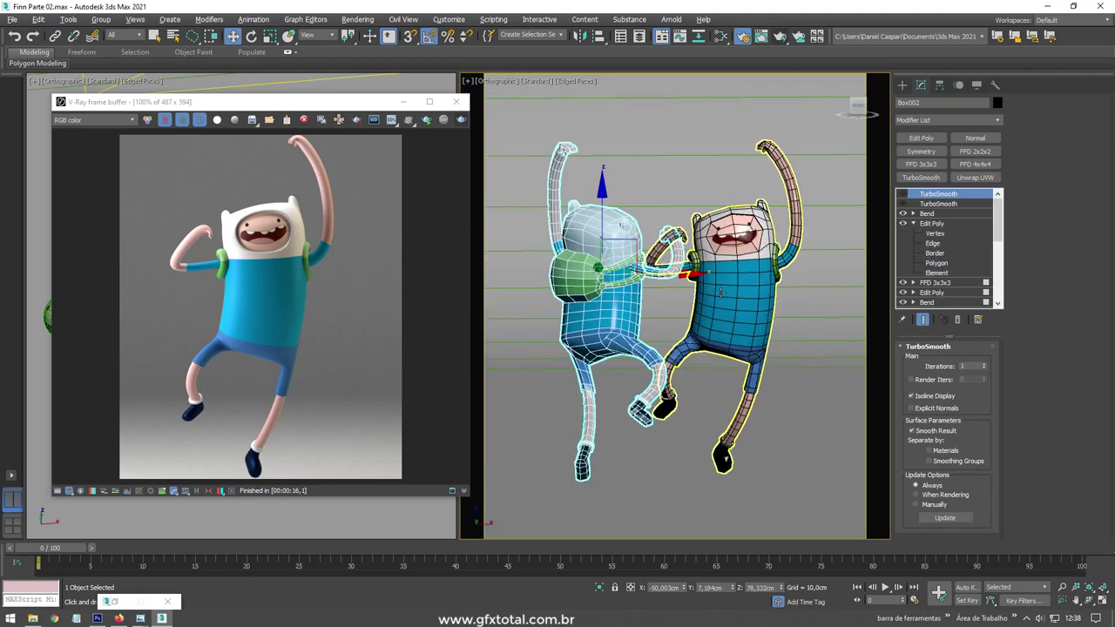
- Move the original Finn right, re-enable TurboSmooth on both, and render them with V-Ray
click(720, 294)
drag(797, 275, 827, 275)
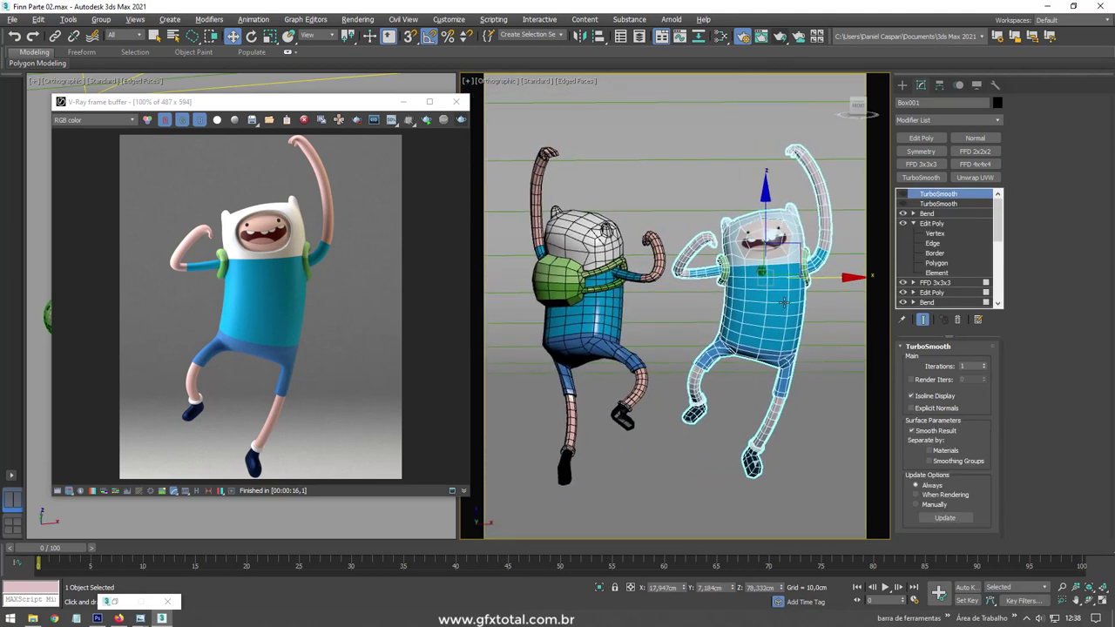
scroll(768, 316, up, 1)
scroll(767, 315, up, 1)
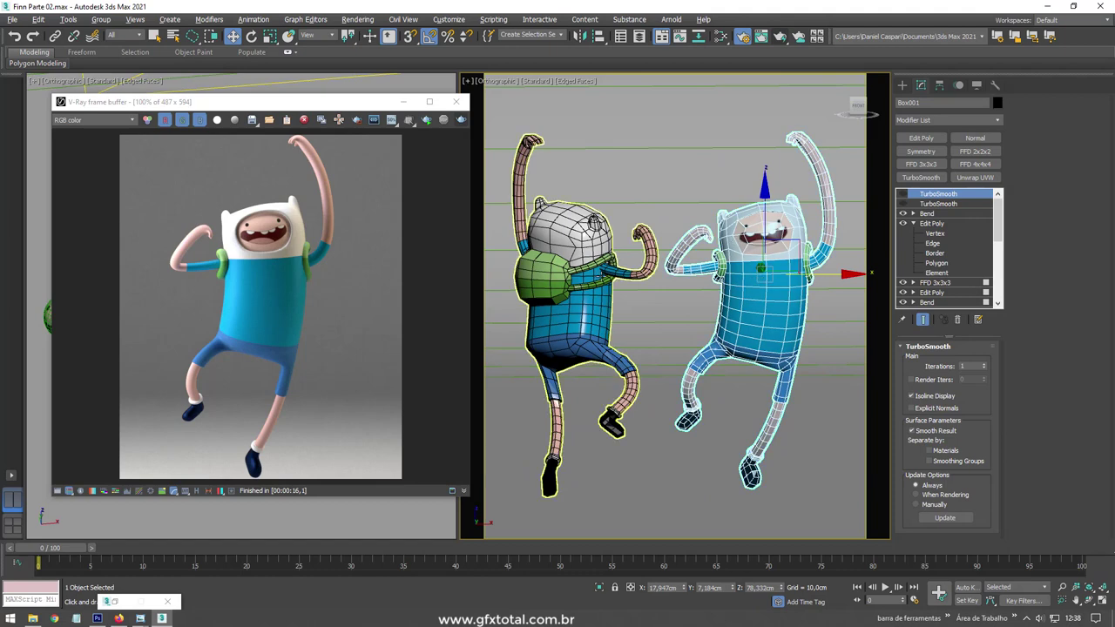
click(903, 193)
click(551, 281)
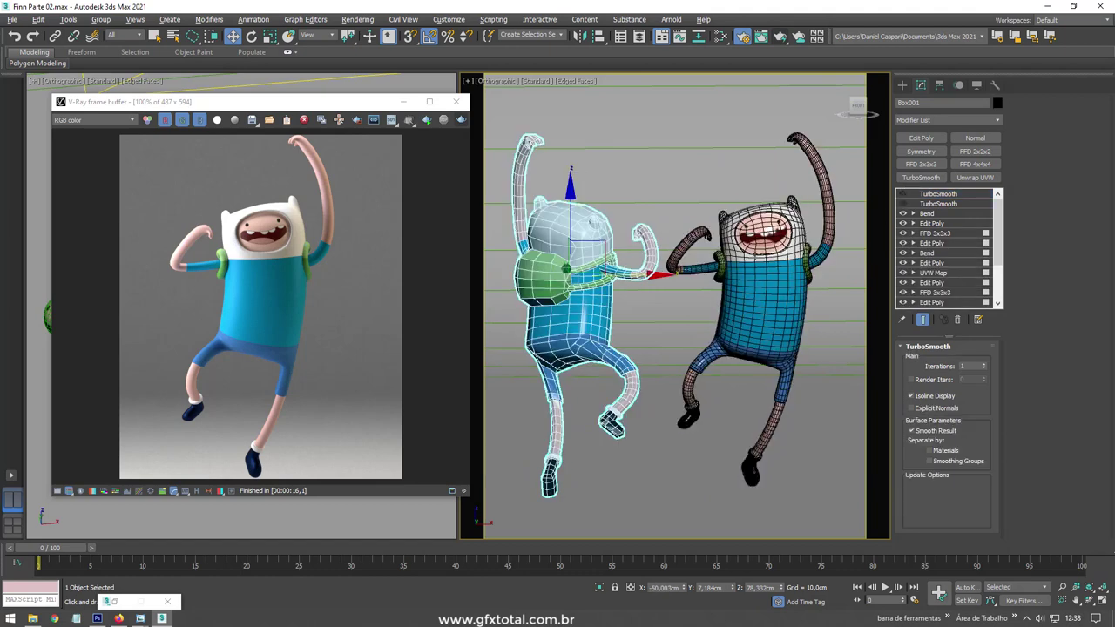
click(903, 193)
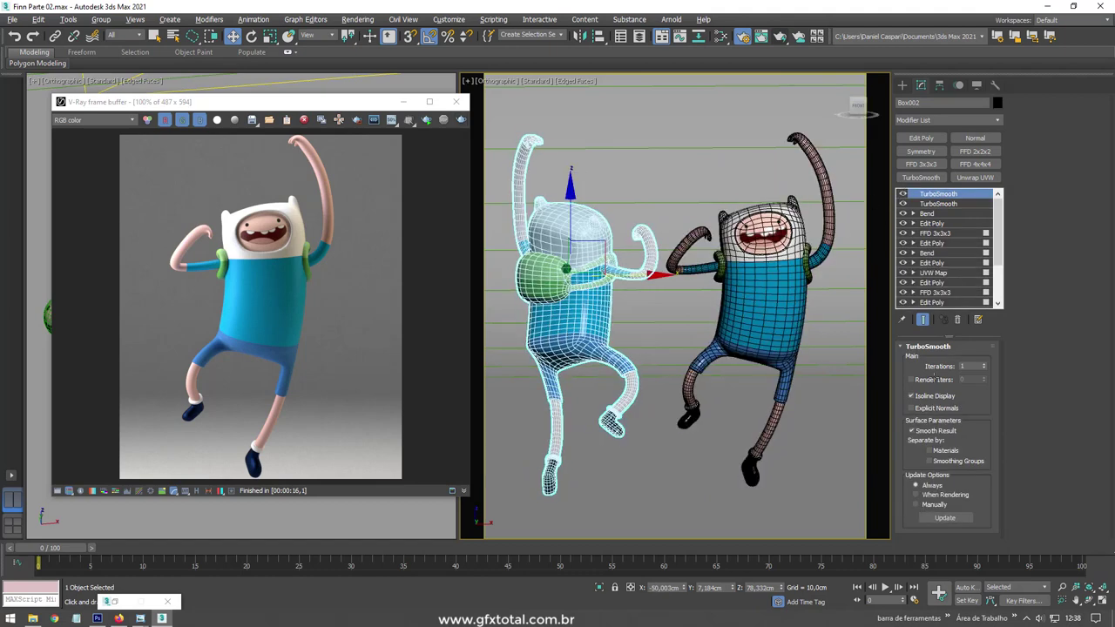
click(780, 36)
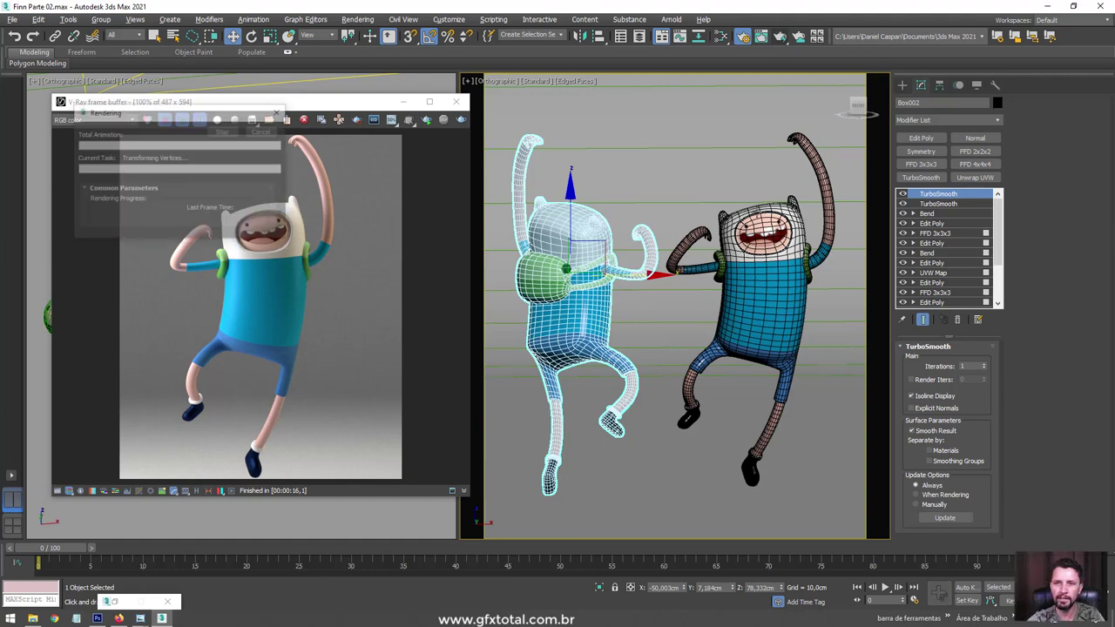
drag(340, 103, 327, 88)
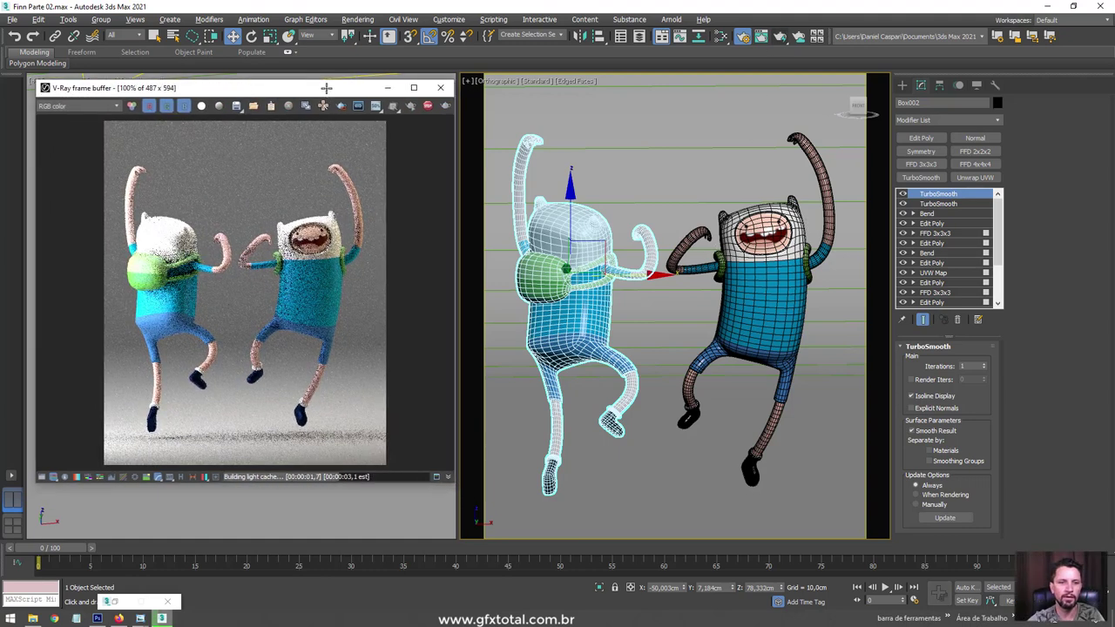